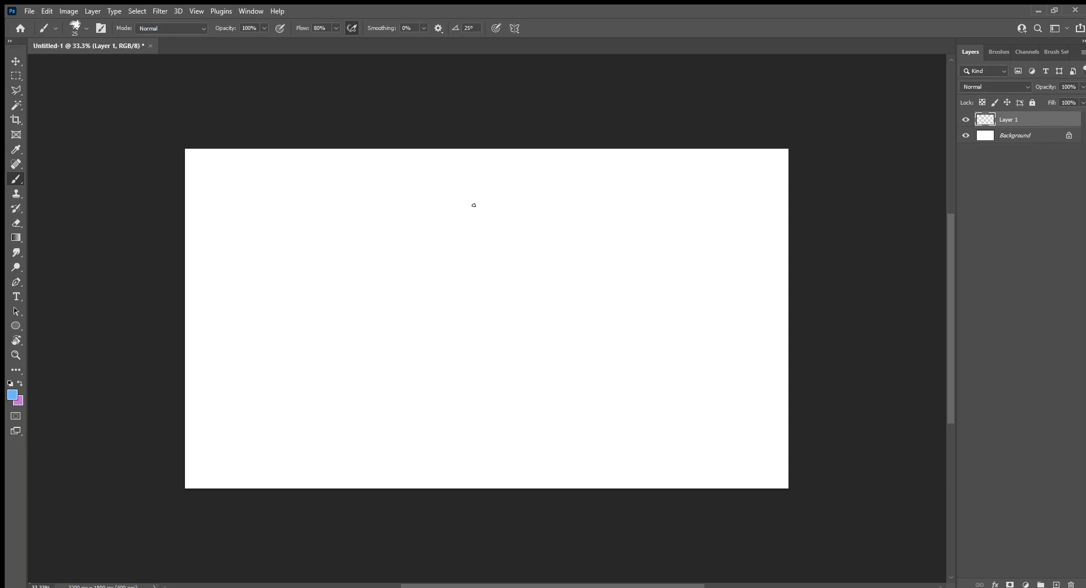
# Sketch the light-blue pointed arch's double outer edge down both sides.
pyautogui.moveTo(474, 187)
pyautogui.mouseDown()
pyautogui.moveTo(451, 194)
pyautogui.moveTo(395, 254)
pyautogui.moveTo(366, 311)
pyautogui.moveTo(456, 189)
pyautogui.moveTo(495, 177)
pyautogui.moveTo(558, 232)
pyautogui.moveTo(593, 288)
pyautogui.mouseUp()
pyautogui.moveTo(575, 255); pyautogui.dragTo(605, 317)
pyautogui.moveTo(589, 278); pyautogui.dragTo(615, 366)
pyautogui.moveTo(603, 313); pyautogui.dragTo(620, 376)
pyautogui.moveTo(585, 268)
pyautogui.mouseDown()
pyautogui.moveTo(509, 180)
pyautogui.moveTo(451, 196)
pyautogui.moveTo(361, 343)
pyautogui.mouseUp()
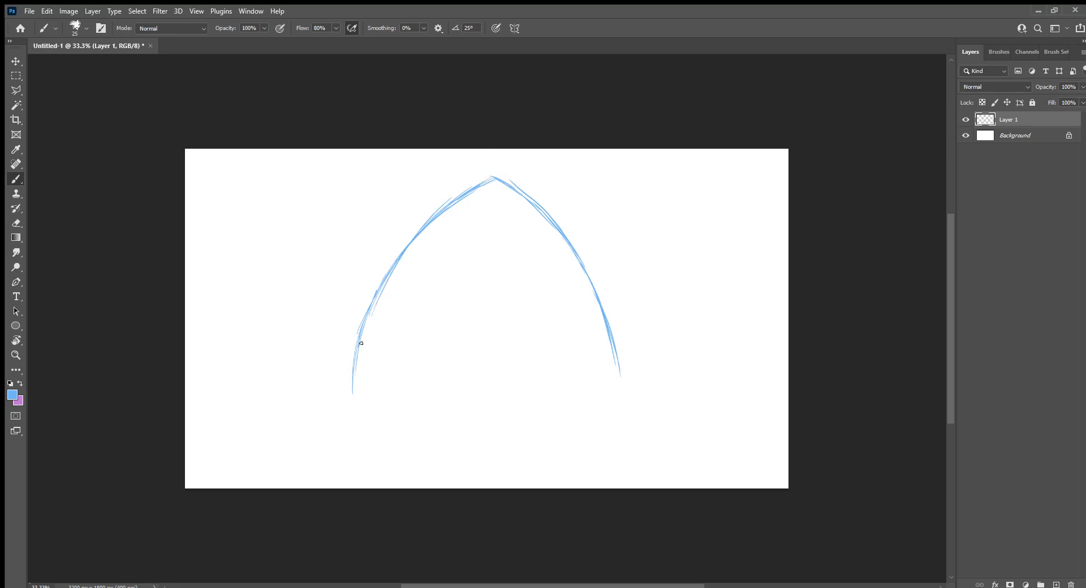
pyautogui.moveTo(389, 265); pyautogui.dragTo(352, 401)
# Add inner arch strokes, a short vertical apex line and the lower-right inner arch extension.
pyautogui.moveTo(492, 182)
pyautogui.mouseDown()
pyautogui.moveTo(383, 286)
pyautogui.moveTo(360, 388)
pyautogui.moveTo(372, 335)
pyautogui.mouseUp()
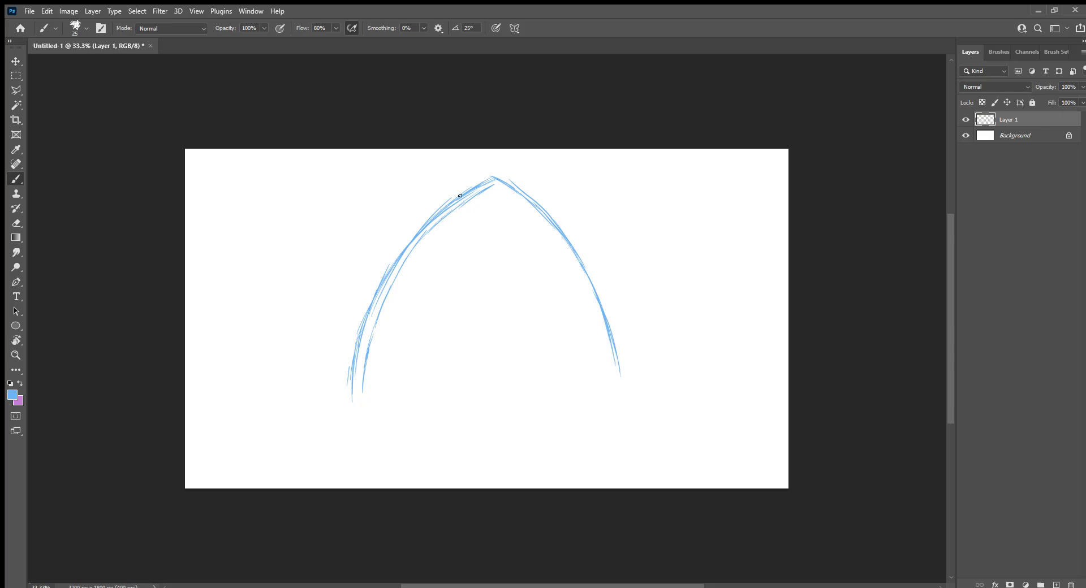
pyautogui.moveTo(499, 186)
pyautogui.mouseDown()
pyautogui.moveTo(582, 281)
pyautogui.moveTo(603, 350)
pyautogui.mouseUp()
pyautogui.moveTo(594, 311); pyautogui.dragTo(608, 361)
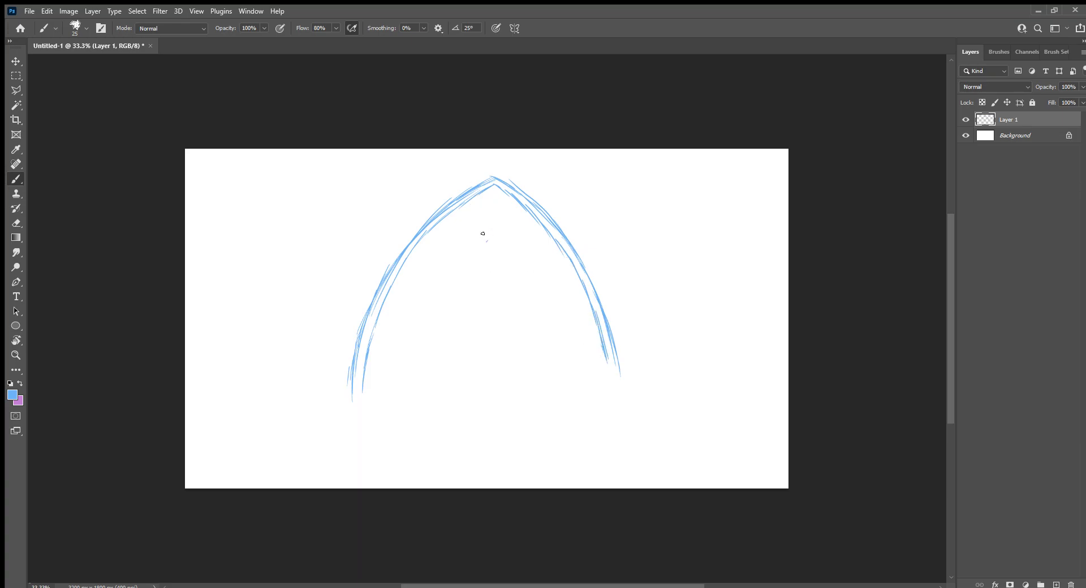
pyautogui.moveTo(491, 182)
pyautogui.mouseDown()
pyautogui.moveTo(492, 211)
pyautogui.moveTo(384, 386)
pyautogui.moveTo(487, 219)
pyautogui.moveTo(526, 245)
pyautogui.moveTo(578, 344)
pyautogui.mouseUp()
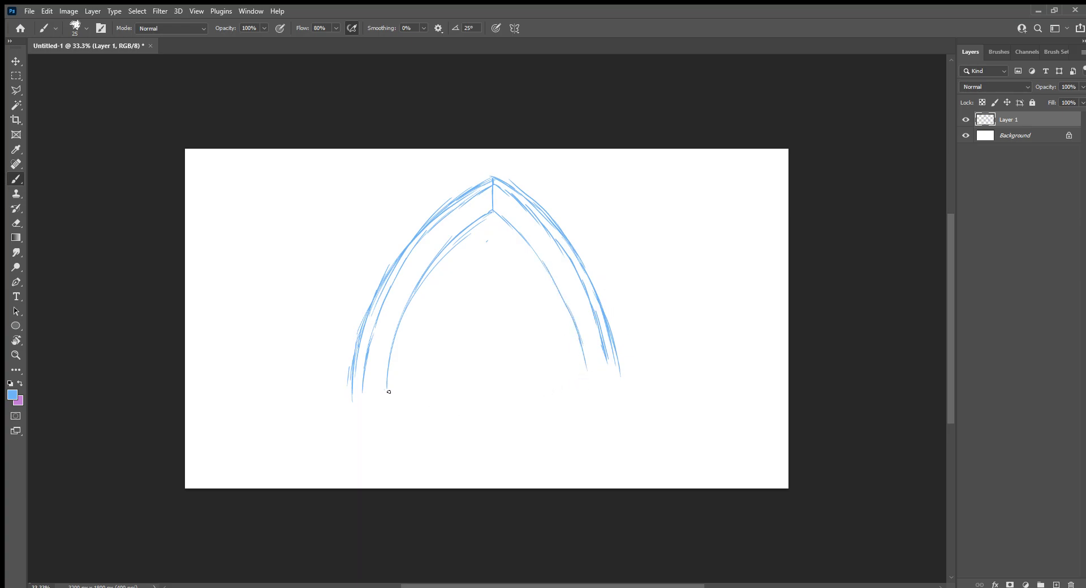
pyautogui.moveTo(583, 360)
pyautogui.mouseDown()
pyautogui.moveTo(588, 383)
pyautogui.moveTo(605, 370)
pyautogui.moveTo(607, 383)
pyautogui.moveTo(621, 383)
pyautogui.mouseUp()
pyautogui.press('e')
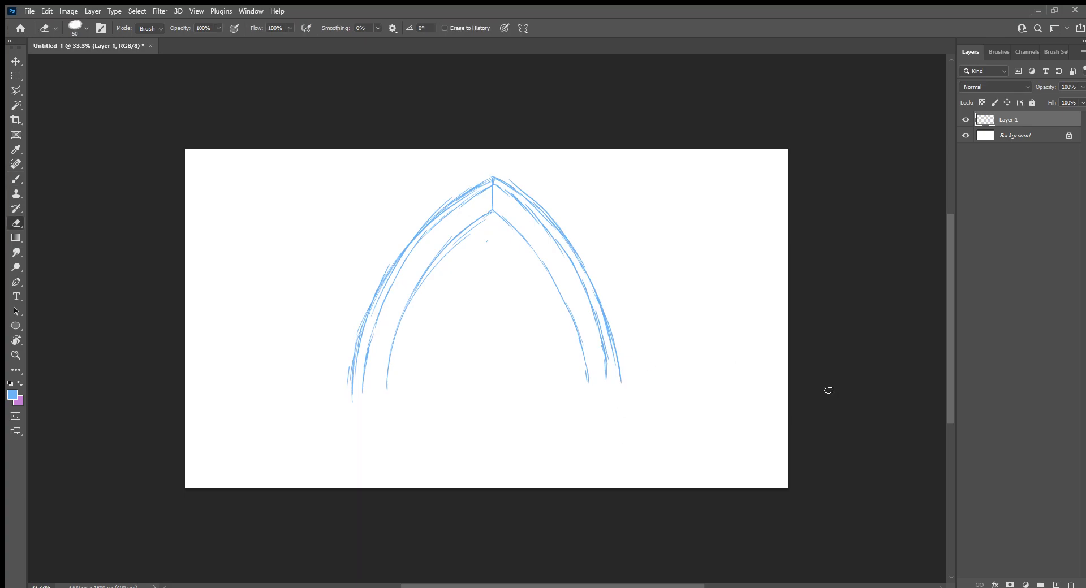
pyautogui.press('.')
# Erase the right arch's lower strokes and thicken the left inner and outer arch curves.
pyautogui.moveTo(601, 378)
pyautogui.mouseDown()
pyautogui.moveTo(613, 375)
pyautogui.moveTo(565, 231)
pyautogui.moveTo(536, 235)
pyautogui.moveTo(527, 213)
pyautogui.moveTo(627, 344)
pyautogui.mouseUp()
pyautogui.press(']')
pyautogui.press(']')
pyautogui.press(']')
pyautogui.press(']')
pyautogui.press(']')
pyautogui.press(']')
pyautogui.press('b')
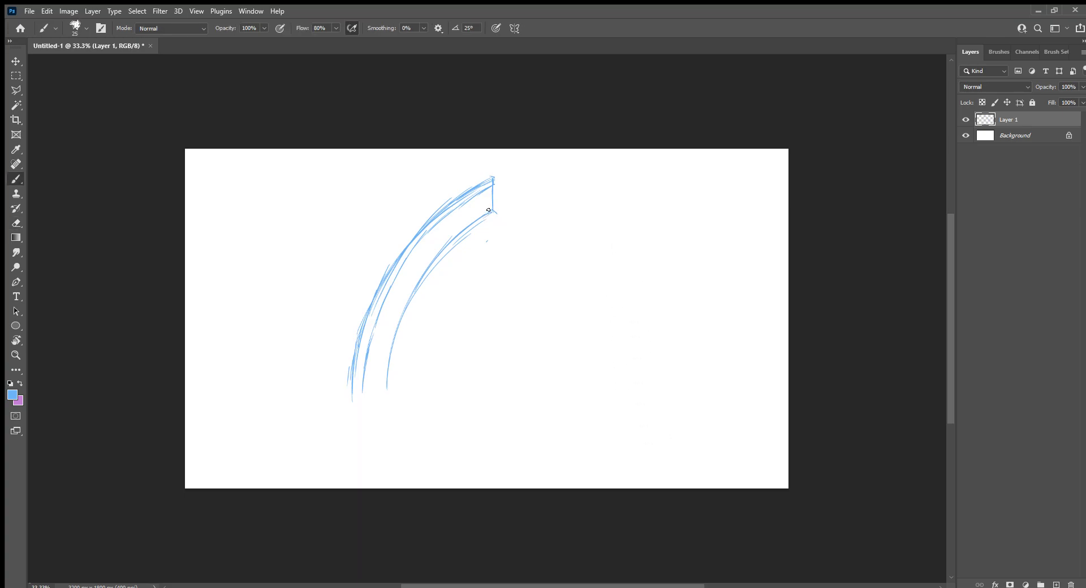
pyautogui.moveTo(487, 214); pyautogui.dragTo(402, 322)
pyautogui.moveTo(420, 280); pyautogui.dragTo(385, 379)
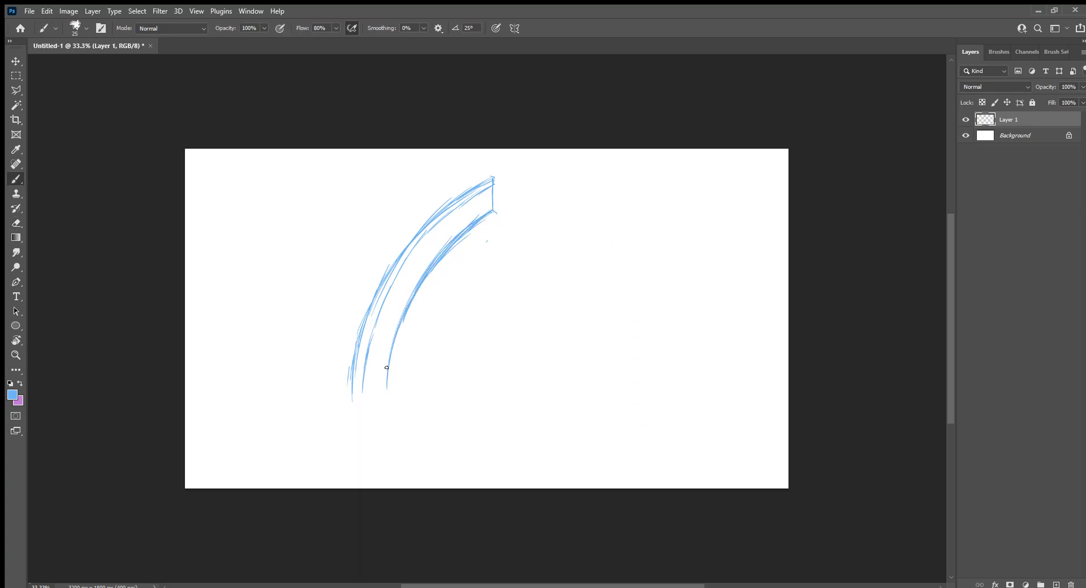
pyautogui.moveTo(390, 339)
pyautogui.mouseDown()
pyautogui.moveTo(385, 402)
pyautogui.moveTo(389, 360)
pyautogui.mouseUp()
pyautogui.moveTo(470, 197)
pyautogui.mouseDown()
pyautogui.moveTo(408, 256)
pyautogui.moveTo(379, 323)
pyautogui.moveTo(360, 420)
pyautogui.mouseUp()
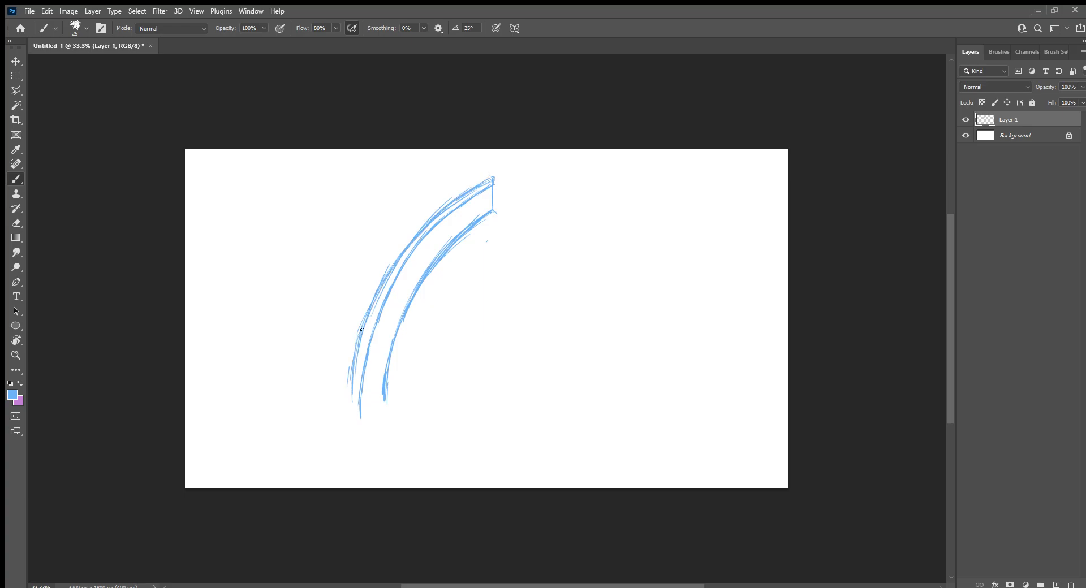
# Clean stray strands with a smaller eraser and redraw the left outer edge from tip to base.
pyautogui.press('e')
pyautogui.press('[')
pyautogui.press('[')
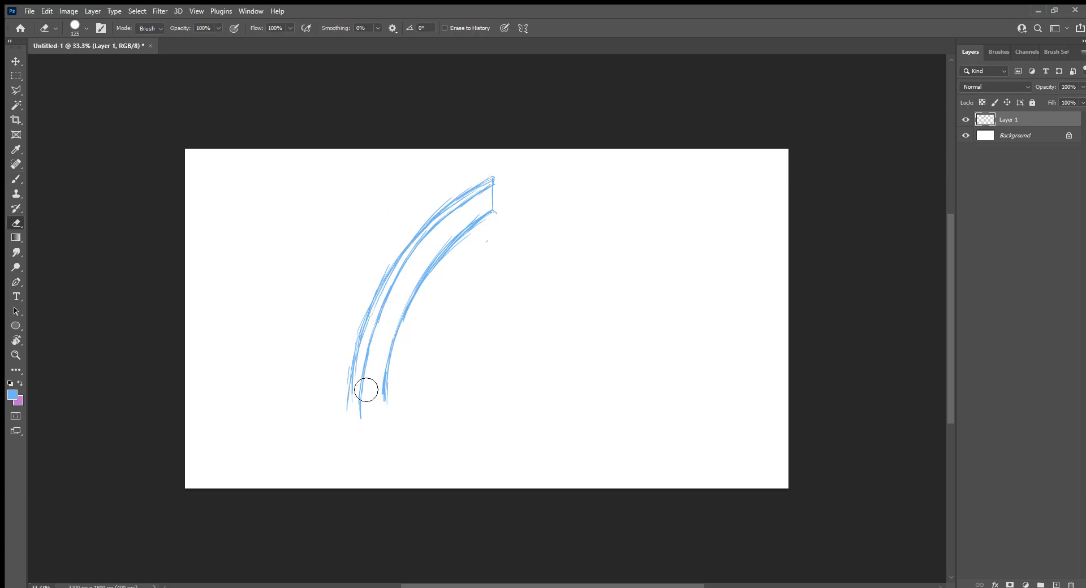
pyautogui.press('[')
pyautogui.press('[')
pyautogui.press('[')
pyautogui.press('[')
pyautogui.press('[')
pyautogui.moveTo(420, 232); pyautogui.dragTo(487, 181)
pyautogui.moveTo(485, 208)
pyautogui.mouseDown()
pyautogui.moveTo(382, 385)
pyautogui.moveTo(385, 400)
pyautogui.mouseUp()
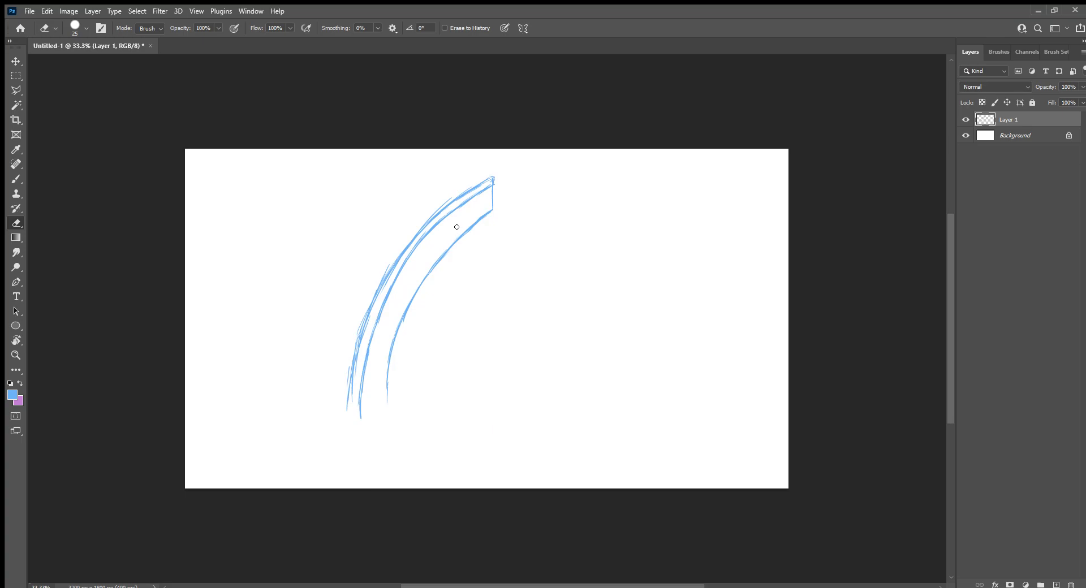
pyautogui.press('b')
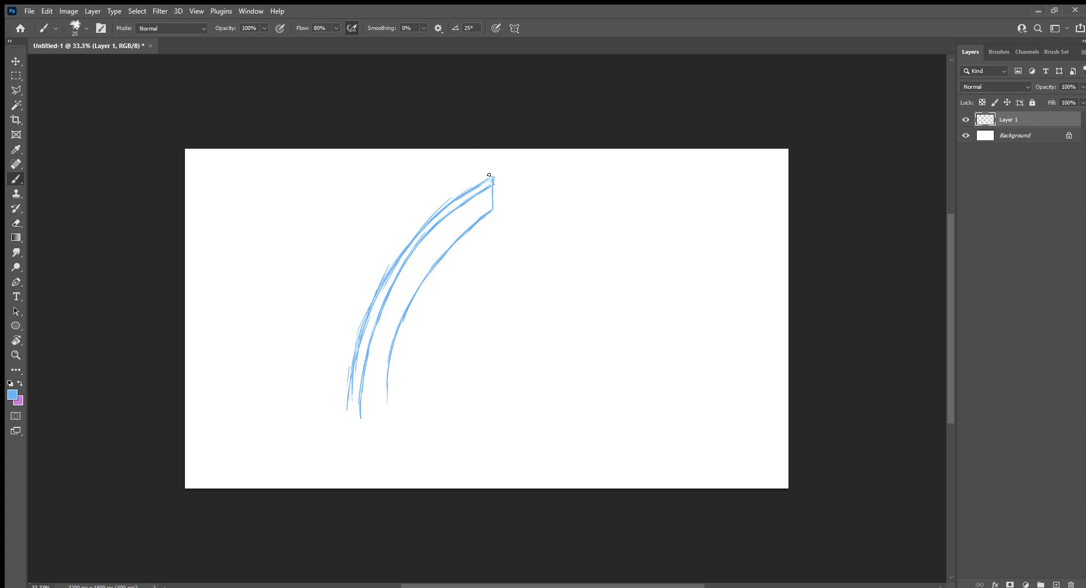
pyautogui.moveTo(492, 171)
pyautogui.mouseDown()
pyautogui.moveTo(402, 235)
pyautogui.moveTo(364, 303)
pyautogui.mouseUp()
pyautogui.moveTo(385, 263)
pyautogui.mouseDown()
pyautogui.moveTo(345, 357)
pyautogui.moveTo(338, 408)
pyautogui.mouseUp()
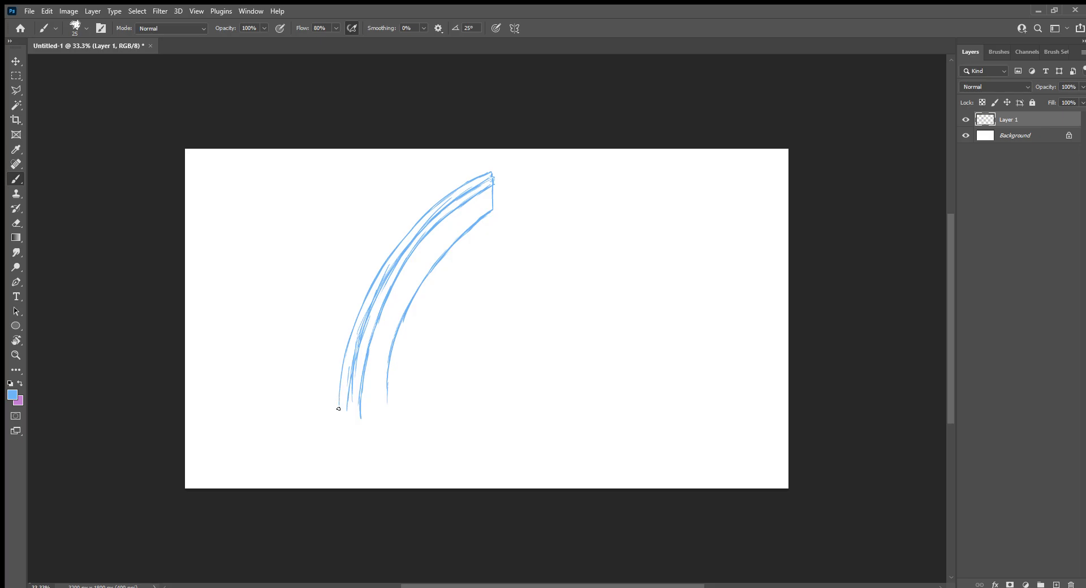
pyautogui.moveTo(492, 179); pyautogui.dragTo(491, 169)
# Rework the left inner arc from its top down to the base.
pyautogui.moveTo(491, 206); pyautogui.dragTo(434, 280)
pyautogui.moveTo(461, 242); pyautogui.dragTo(406, 339)
pyautogui.moveTo(421, 303); pyautogui.dragTo(399, 387)
pyautogui.press('e')
pyautogui.moveTo(438, 274); pyautogui.dragTo(399, 387)
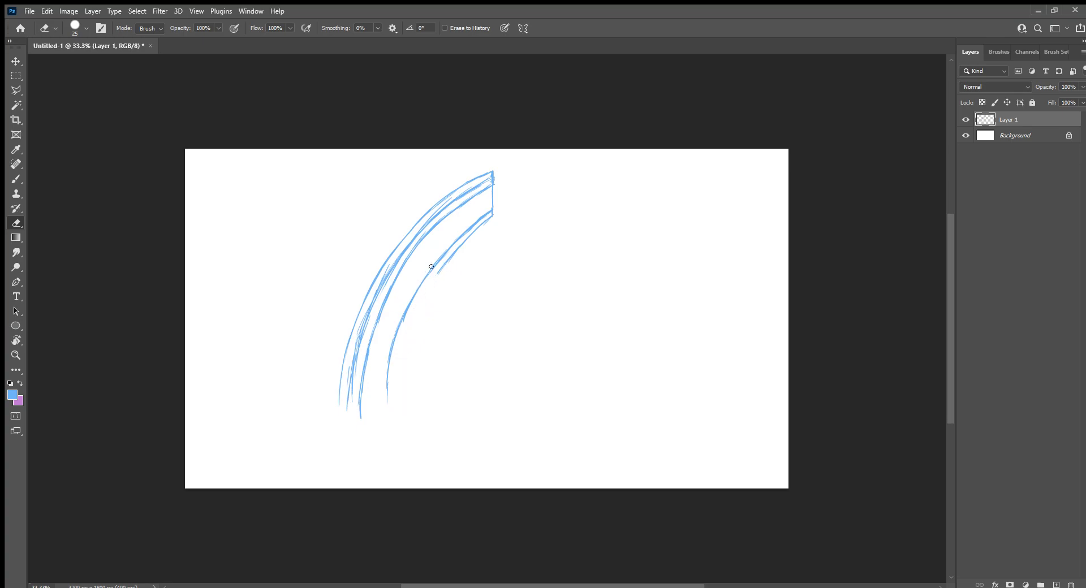
pyautogui.press('b')
pyautogui.moveTo(438, 274)
pyautogui.mouseDown()
pyautogui.moveTo(410, 318)
pyautogui.moveTo(395, 403)
pyautogui.mouseUp()
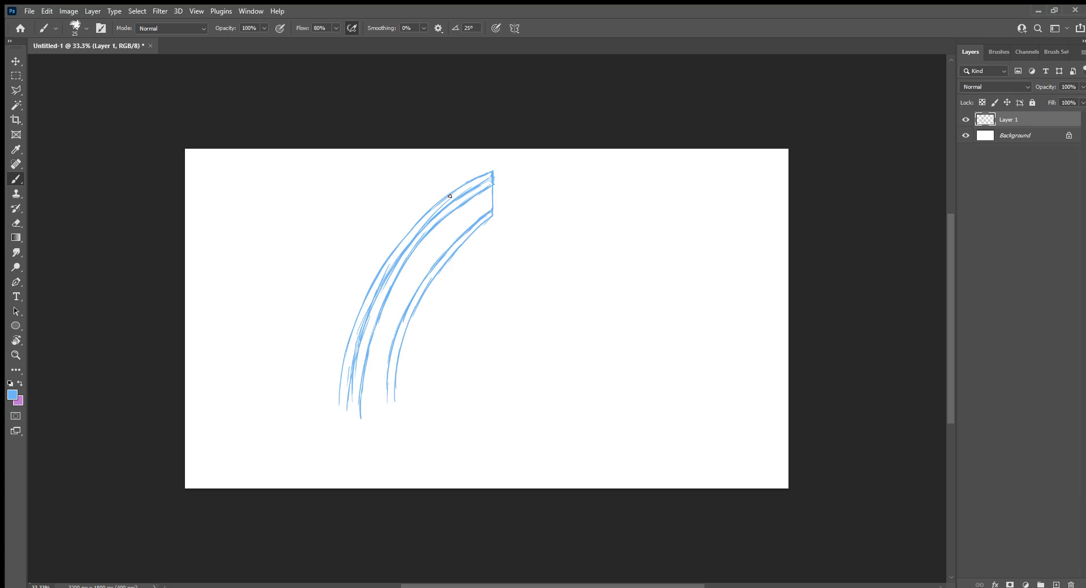
# Draw voussoir joint lines across the arch band near the top, middle and base.
pyautogui.moveTo(450, 196); pyautogui.dragTo(465, 228)
pyautogui.moveTo(465, 229); pyautogui.dragTo(469, 232)
pyautogui.moveTo(395, 246); pyautogui.dragTo(420, 284)
pyautogui.moveTo(357, 341); pyautogui.dragTo(394, 349)
# Duplicate the half-arch, flip the copy horizontally and nudge it into place as the right side.
pyautogui.hotkey('ctrl', 'j')
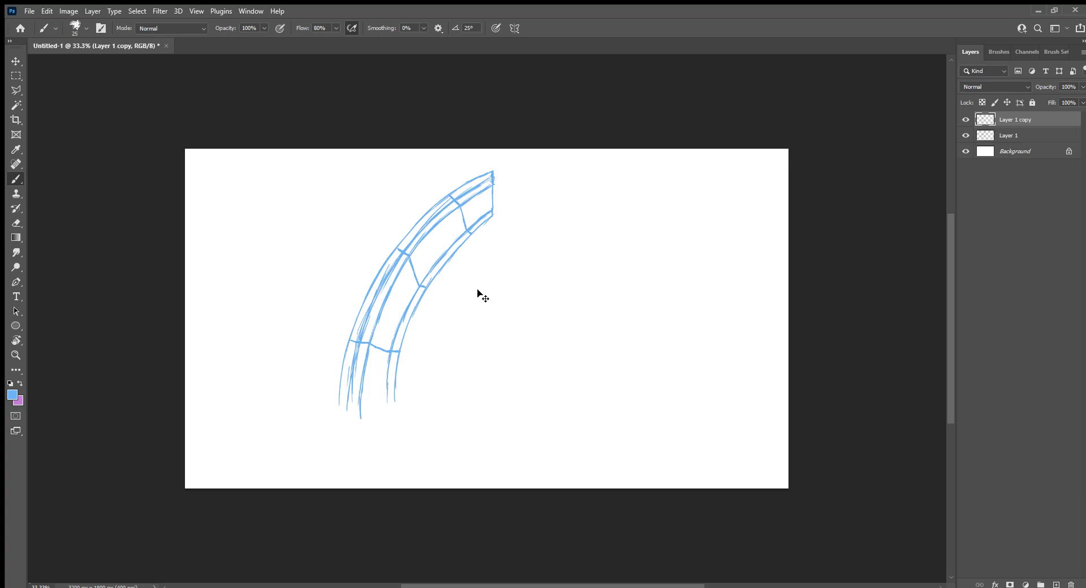
pyautogui.hotkey('ctrl', 't')
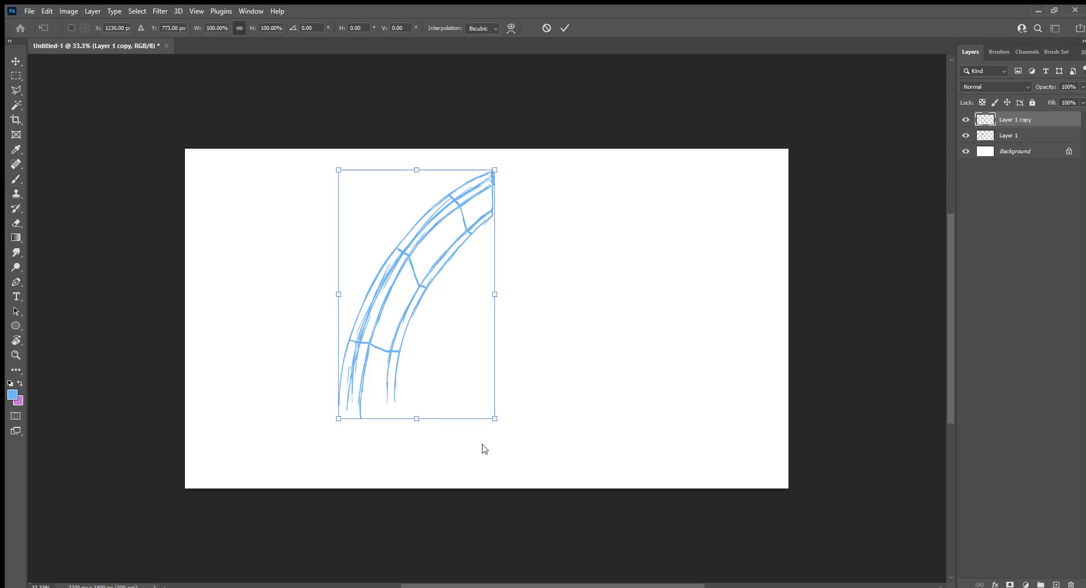
pyautogui.moveTo(445, 334); pyautogui.dragTo(596, 338)
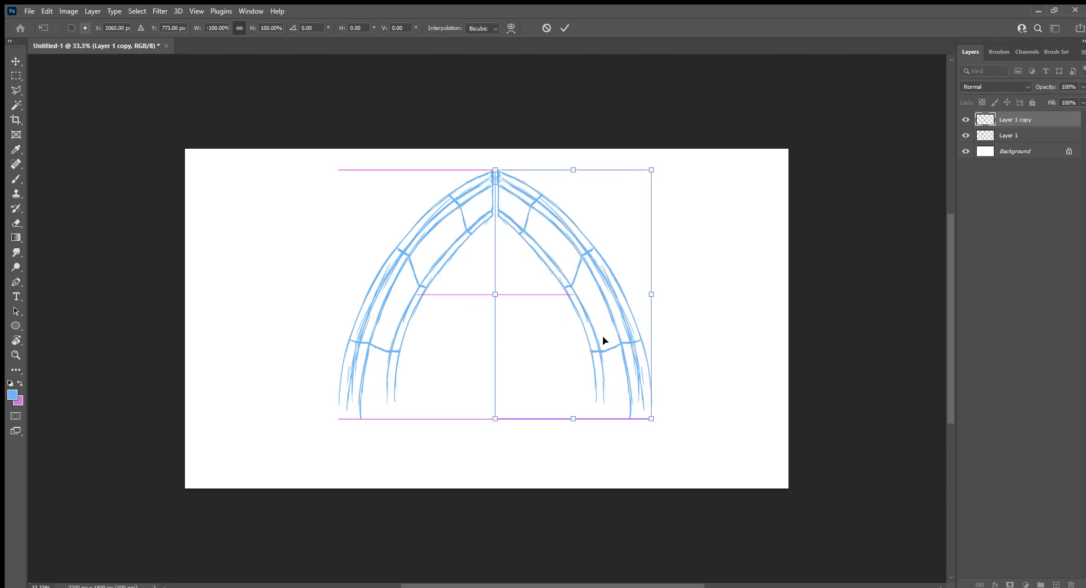
pyautogui.press('Up')
pyautogui.press('Up')
pyautogui.press('Up')
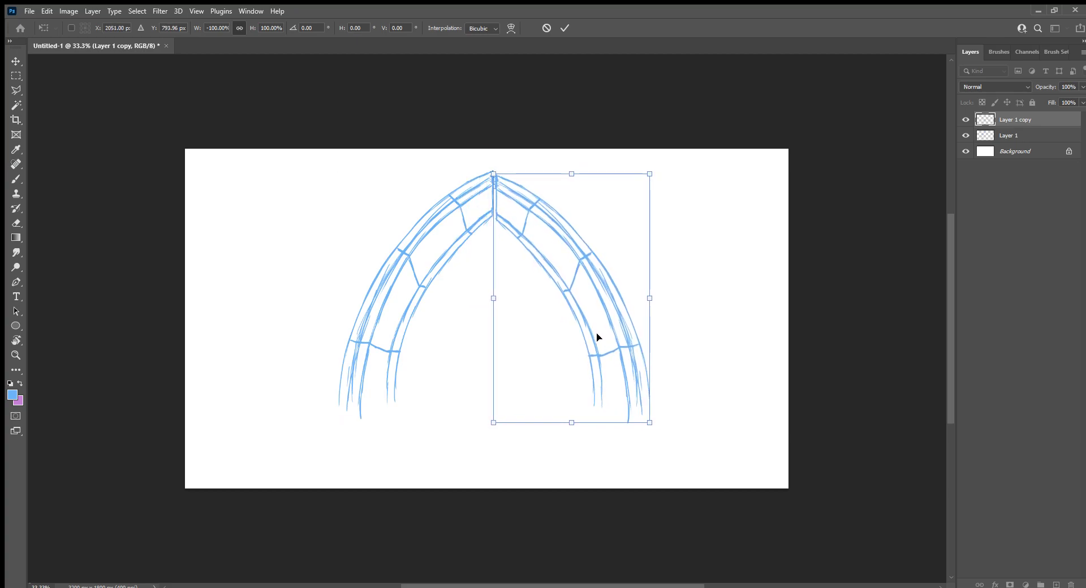
pyautogui.press('Left')
pyautogui.press('Left')
pyautogui.press('Left')
pyautogui.press('Left')
pyautogui.press('Left')
pyautogui.press('Left')
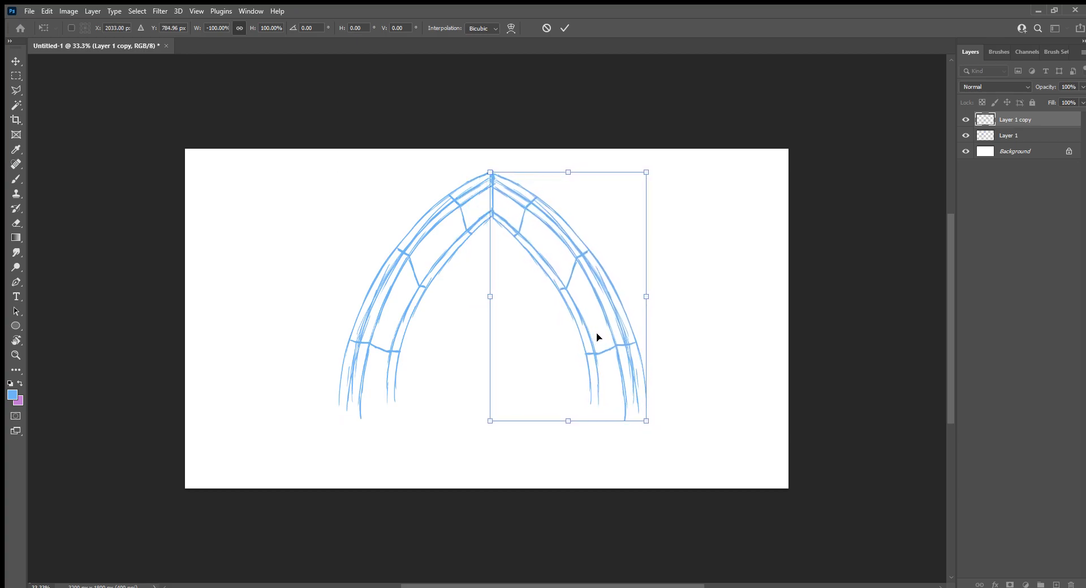
pyautogui.press('Up')
pyautogui.press('Up')
pyautogui.press('Up')
pyautogui.press('Return')
pyautogui.press('b')
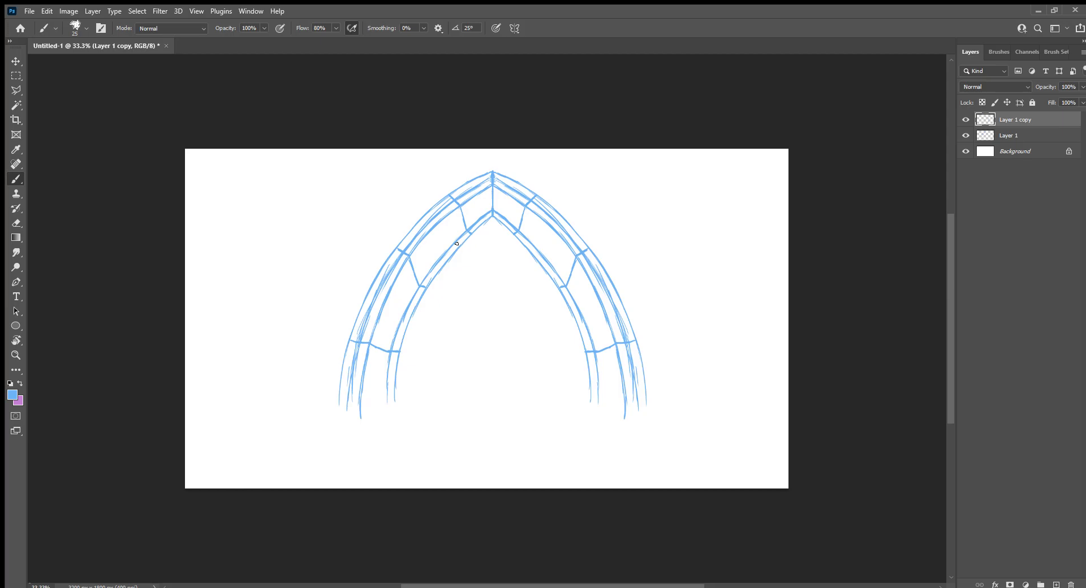
# Sketch a central mullion and cusped pointed tracery arcs beneath the inner arch.
pyautogui.moveTo(456, 243)
pyautogui.mouseDown()
pyautogui.moveTo(526, 243)
pyautogui.moveTo(501, 242)
pyautogui.moveTo(490, 409)
pyautogui.mouseUp()
pyautogui.moveTo(488, 294); pyautogui.dragTo(490, 424)
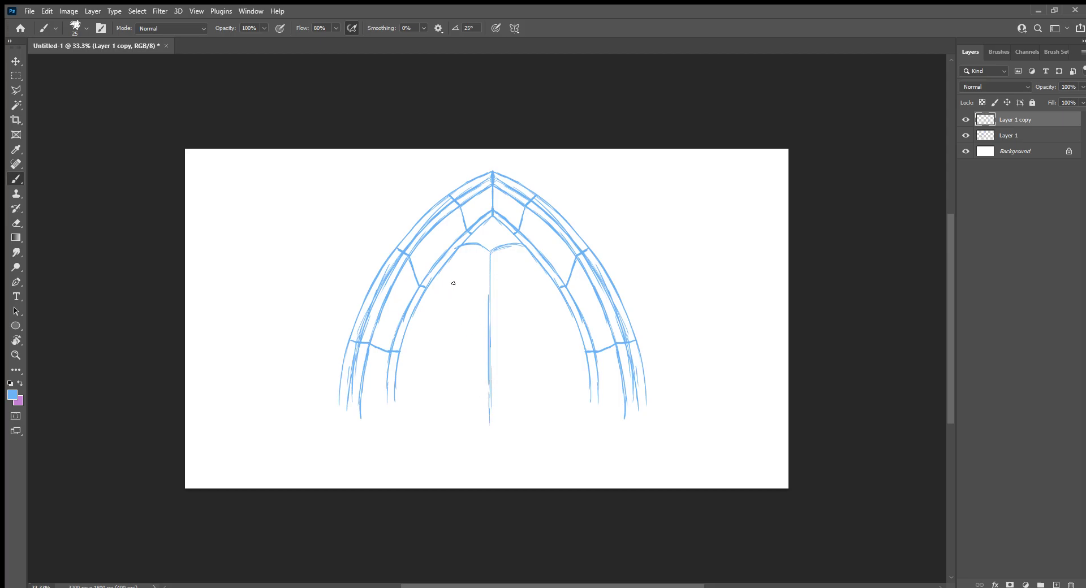
pyautogui.moveTo(455, 284)
pyautogui.mouseDown()
pyautogui.moveTo(431, 311)
pyautogui.moveTo(478, 315)
pyautogui.moveTo(437, 299)
pyautogui.moveTo(430, 311)
pyautogui.mouseUp()
pyautogui.moveTo(487, 285)
pyautogui.mouseDown()
pyautogui.moveTo(479, 295)
pyautogui.moveTo(487, 285)
pyautogui.moveTo(511, 309)
pyautogui.moveTo(479, 297)
pyautogui.moveTo(536, 282)
pyautogui.moveTo(579, 336)
pyautogui.mouseUp()
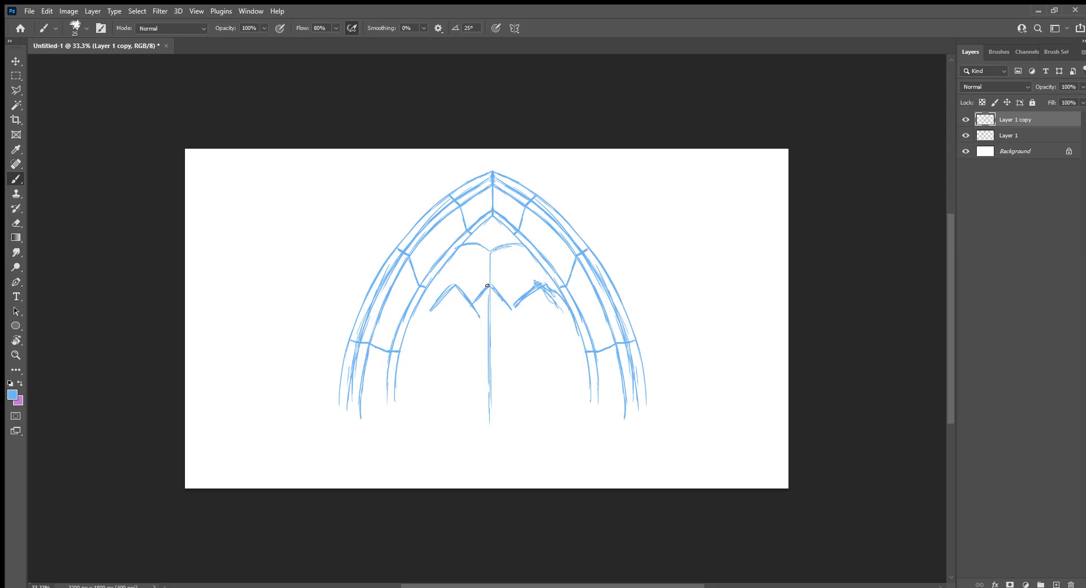
pyautogui.moveTo(487, 285)
pyautogui.mouseDown()
pyautogui.moveTo(458, 308)
pyautogui.moveTo(510, 303)
pyautogui.mouseUp()
pyautogui.moveTo(452, 284)
pyautogui.mouseDown()
pyautogui.moveTo(464, 296)
pyautogui.moveTo(431, 294)
pyautogui.moveTo(463, 295)
pyautogui.moveTo(419, 308)
pyautogui.moveTo(395, 419)
pyautogui.mouseUp()
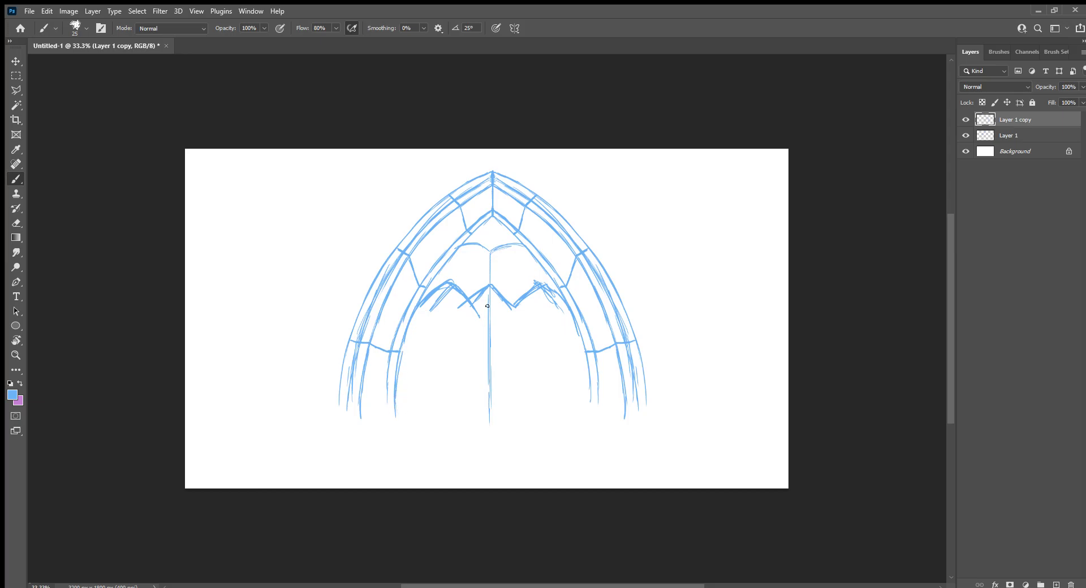
# Draw two vertical mullions below the arcs, erase a stray stroke, and add a horizontal line right of the arch.
pyautogui.moveTo(465, 299); pyautogui.dragTo(466, 436)
pyautogui.moveTo(514, 305); pyautogui.dragTo(515, 430)
pyautogui.hotkey('ctrl', 'z')
pyautogui.moveTo(512, 308); pyautogui.dragTo(514, 397)
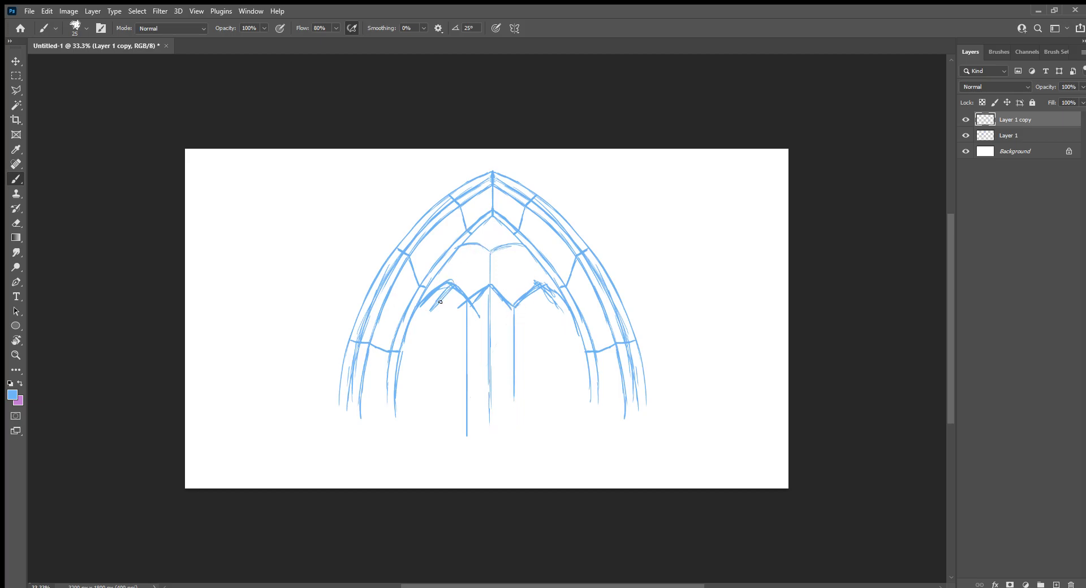
pyautogui.press('e')
pyautogui.moveTo(444, 294)
pyautogui.mouseDown()
pyautogui.moveTo(430, 311)
pyautogui.moveTo(480, 291)
pyautogui.moveTo(488, 424)
pyautogui.mouseUp()
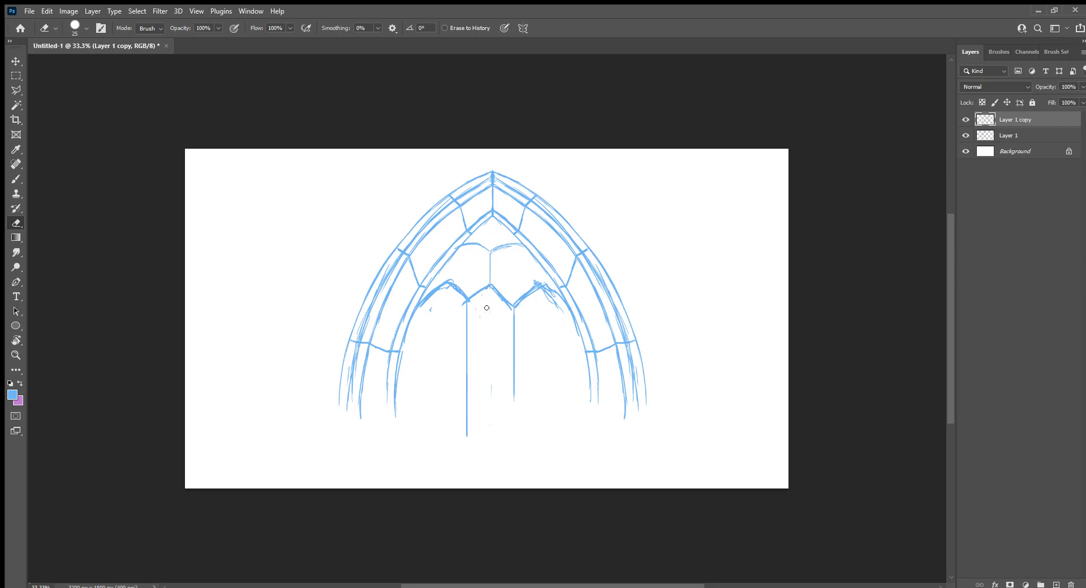
pyautogui.press('b')
pyautogui.moveTo(513, 388); pyautogui.dragTo(515, 416)
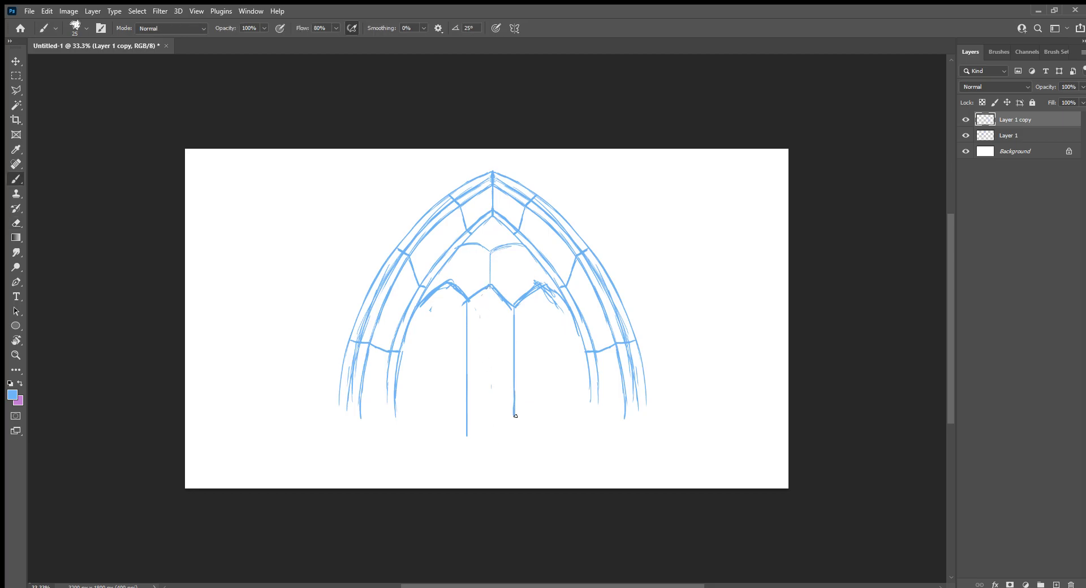
pyautogui.moveTo(633, 240); pyautogui.dragTo(757, 240)
# Draw horizontal wall course lines right of the arch and near the top right.
pyautogui.hotkey('ctrl', 'z')
pyautogui.hotkey('ctrl', 'z')
pyautogui.moveTo(663, 318); pyautogui.dragTo(789, 321)
pyautogui.hotkey('ctrl', 'z')
pyautogui.moveTo(663, 323); pyautogui.dragTo(788, 323)
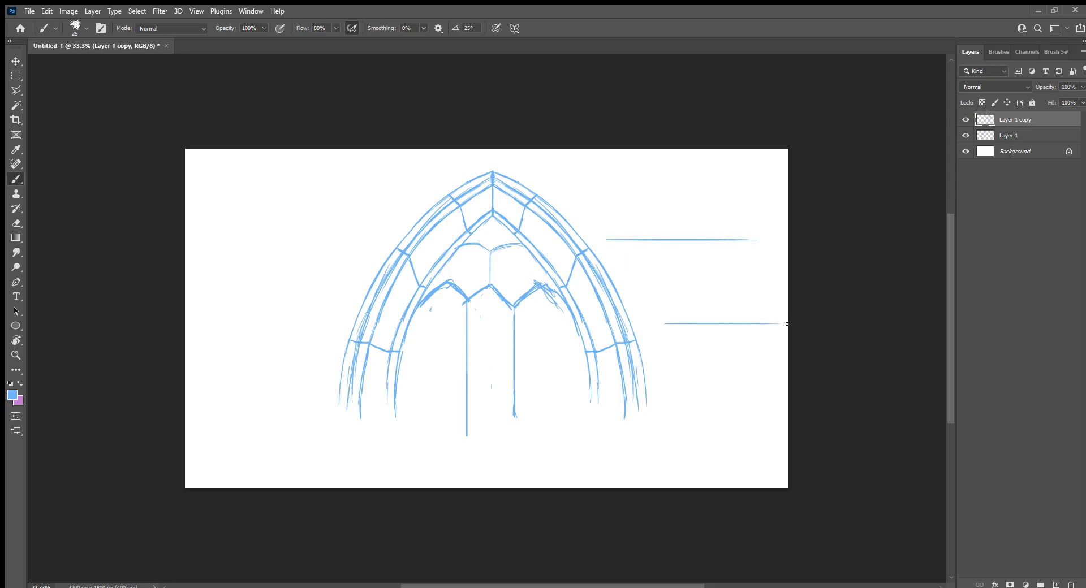
pyautogui.moveTo(549, 175); pyautogui.dragTo(639, 177)
pyautogui.hotkey('ctrl', 'z')
pyautogui.moveTo(541, 180); pyautogui.dragTo(679, 180)
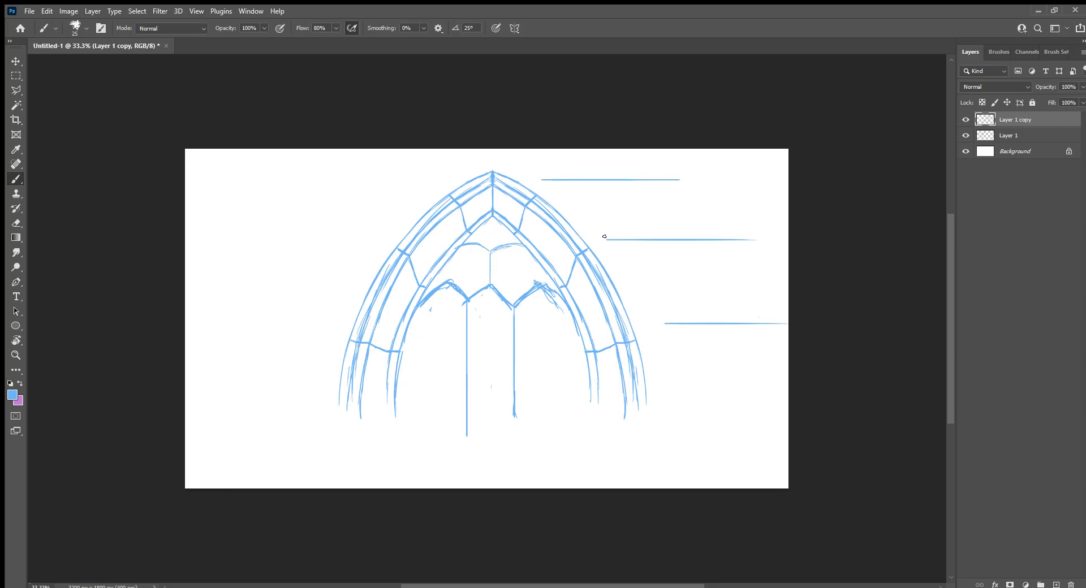
# Draw horizontal wall courses left of the arch and a short lower course at bottom right.
pyautogui.moveTo(371, 242); pyautogui.dragTo(201, 241)
pyautogui.moveTo(362, 180); pyautogui.dragTo(210, 181)
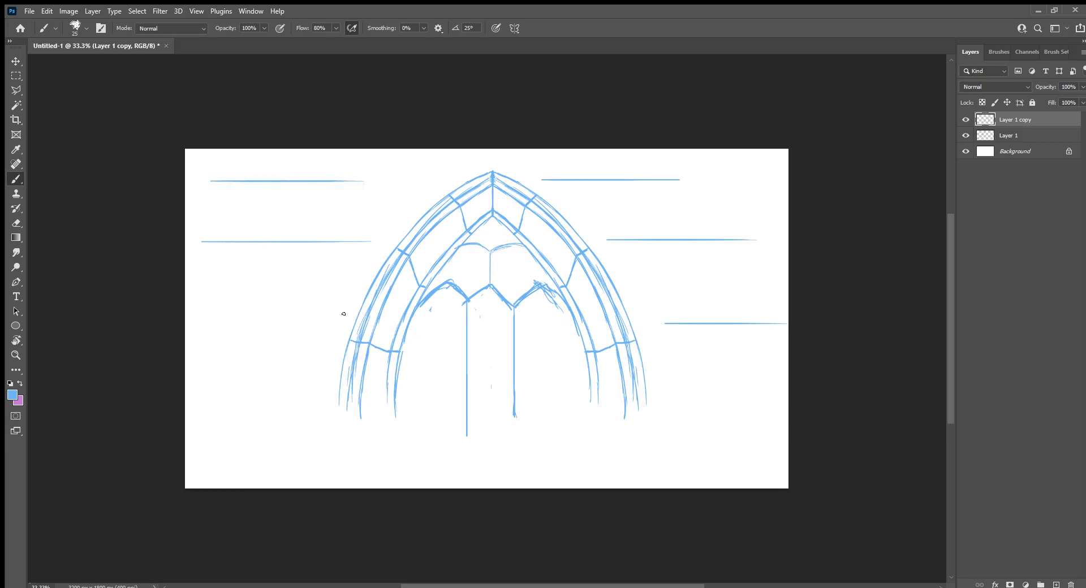
pyautogui.moveTo(343, 277); pyautogui.dragTo(187, 334)
pyautogui.hotkey('ctrl', 'z')
pyautogui.moveTo(330, 327); pyautogui.dragTo(152, 337)
pyautogui.moveTo(319, 413); pyautogui.dragTo(184, 408)
pyautogui.hotkey('ctrl', 'z')
pyautogui.moveTo(516, 410); pyautogui.dragTo(784, 412)
pyautogui.hotkey('ctrl', 'z')
pyautogui.moveTo(713, 413); pyautogui.dragTo(775, 413)
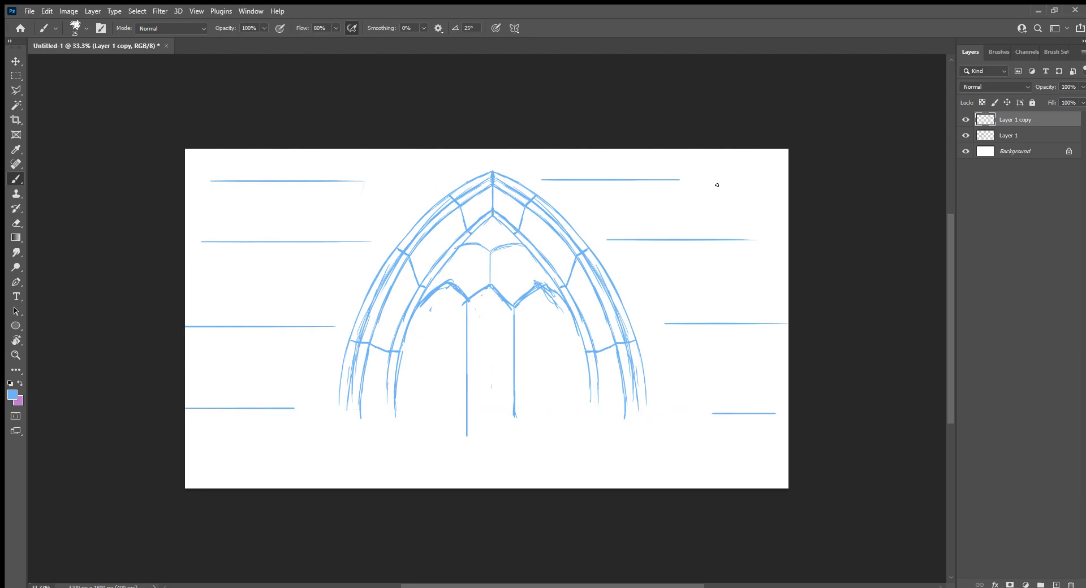
# Add vertical block joints along the right wall courses.
pyautogui.moveTo(677, 180); pyautogui.dragTo(677, 220)
pyautogui.moveTo(756, 240); pyautogui.dragTo(756, 291)
pyautogui.moveTo(714, 324); pyautogui.dragTo(712, 383)
pyautogui.hotkey('ctrl', 'z')
pyautogui.moveTo(685, 325); pyautogui.dragTo(685, 389)
pyautogui.moveTo(762, 414); pyautogui.dragTo(762, 482)
pyautogui.hotkey('ctrl', 'z')
pyautogui.moveTo(766, 416); pyautogui.dragTo(766, 470)
pyautogui.moveTo(763, 435); pyautogui.dragTo(763, 477)
# Add vertical joints on the left wall and extend the right mullion downward.
pyautogui.moveTo(294, 409); pyautogui.dragTo(294, 452)
pyautogui.moveTo(247, 408)
pyautogui.mouseDown()
pyautogui.moveTo(249, 327)
pyautogui.moveTo(292, 241)
pyautogui.moveTo(248, 180)
pyautogui.mouseUp()
pyautogui.moveTo(365, 184); pyautogui.dragTo(365, 230)
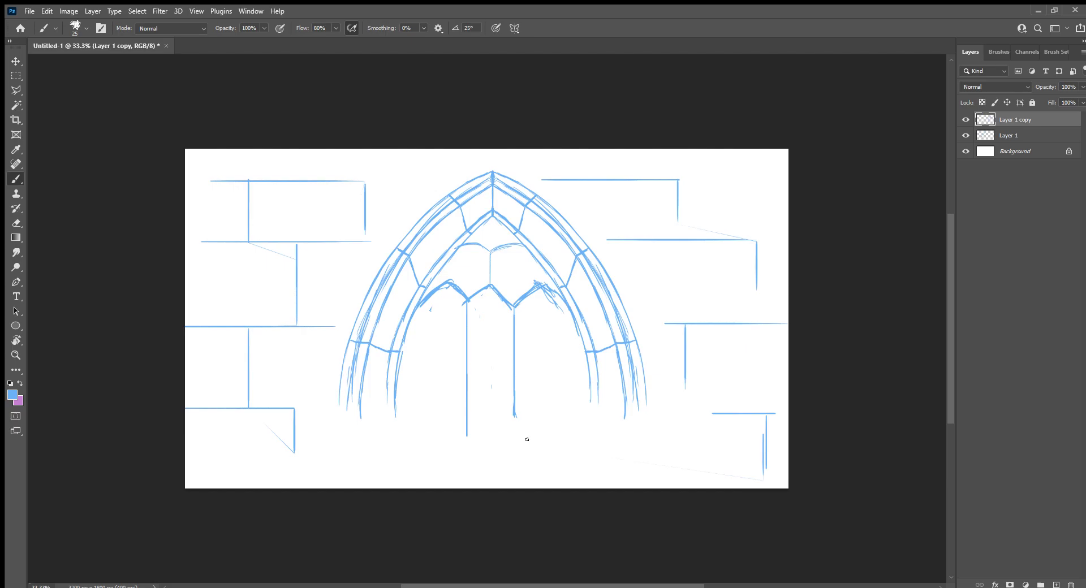
pyautogui.moveTo(512, 416); pyautogui.dragTo(512, 423)
# Sketch leaves at the arch's lower-left and lower-right base, plus grass blades on the right.
pyautogui.moveTo(329, 413)
pyautogui.mouseDown()
pyautogui.moveTo(351, 394)
pyautogui.moveTo(297, 408)
pyautogui.moveTo(294, 431)
pyautogui.moveTo(380, 391)
pyautogui.mouseUp()
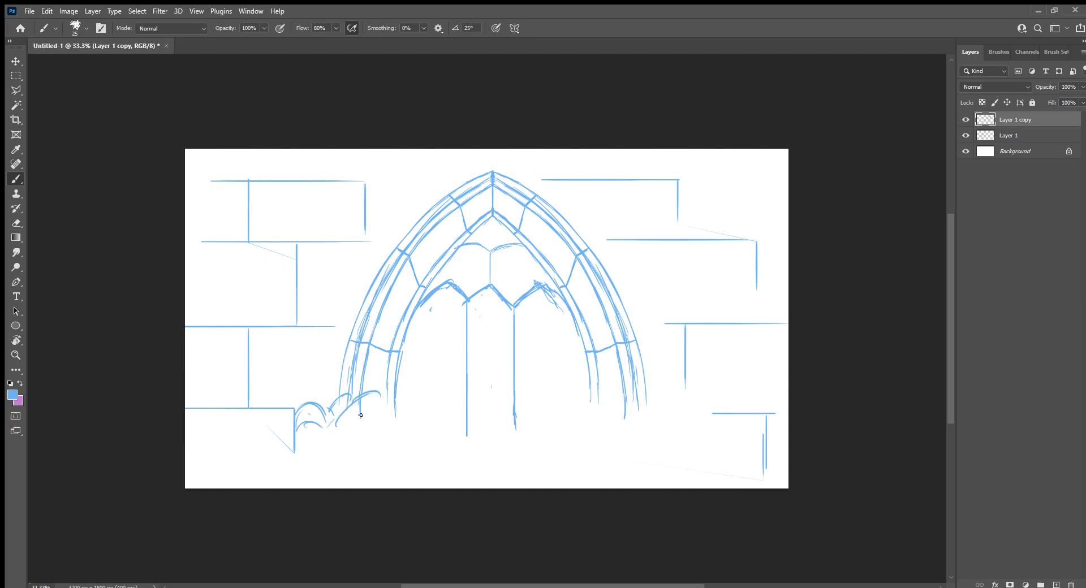
pyautogui.moveTo(343, 427); pyautogui.dragTo(390, 402)
pyautogui.moveTo(338, 373)
pyautogui.mouseDown()
pyautogui.moveTo(303, 359)
pyautogui.moveTo(338, 401)
pyautogui.mouseUp()
pyautogui.moveTo(312, 361); pyautogui.dragTo(326, 374)
pyautogui.moveTo(557, 420); pyautogui.dragTo(600, 399)
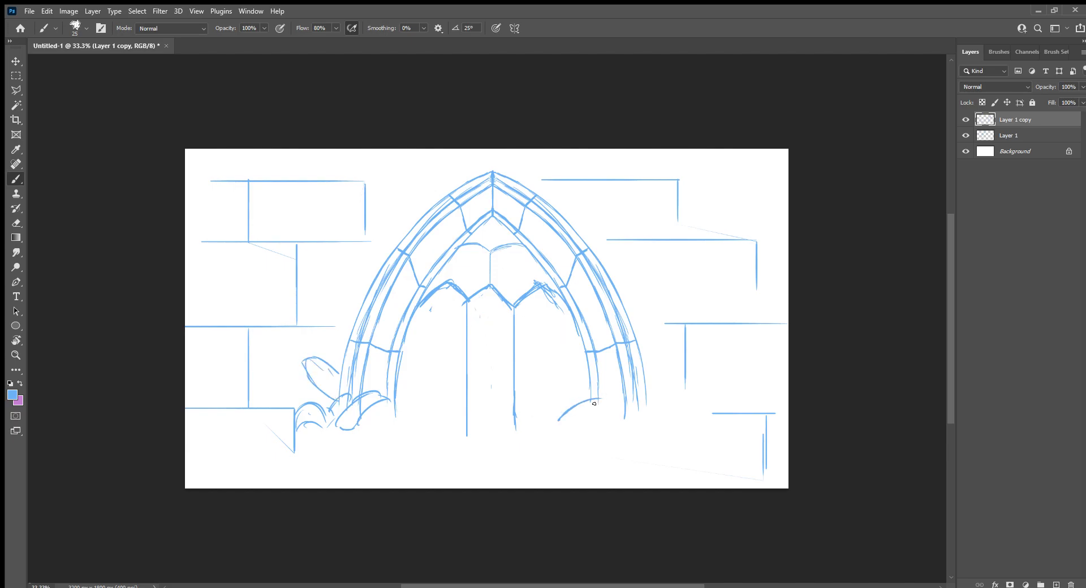
pyautogui.moveTo(568, 430)
pyautogui.mouseDown()
pyautogui.moveTo(594, 424)
pyautogui.moveTo(608, 394)
pyautogui.moveTo(557, 425)
pyautogui.moveTo(663, 393)
pyautogui.mouseUp()
pyautogui.moveTo(598, 436)
pyautogui.mouseDown()
pyautogui.moveTo(639, 426)
pyautogui.moveTo(671, 396)
pyautogui.moveTo(643, 393)
pyautogui.mouseUp()
pyautogui.moveTo(651, 355); pyautogui.dragTo(647, 383)
pyautogui.moveTo(660, 358); pyautogui.dragTo(660, 400)
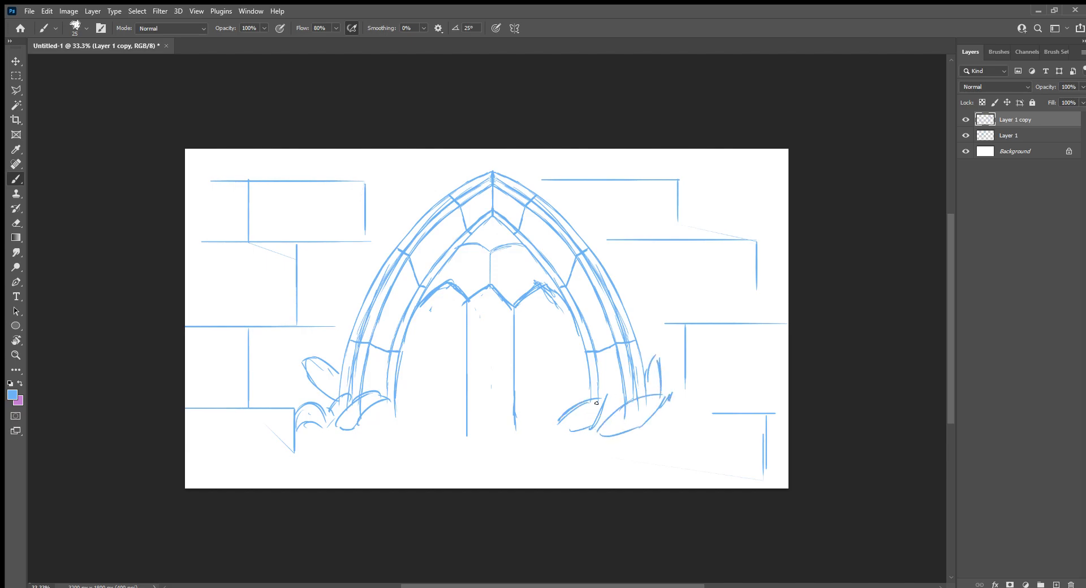
pyautogui.moveTo(558, 404)
pyautogui.mouseDown()
pyautogui.moveTo(545, 389)
pyautogui.moveTo(547, 418)
pyautogui.mouseUp()
# Add peaked grass blades across the arch base and a leaf right of centre.
pyautogui.moveTo(395, 424)
pyautogui.mouseDown()
pyautogui.moveTo(422, 395)
pyautogui.moveTo(425, 428)
pyautogui.mouseUp()
pyautogui.moveTo(449, 403)
pyautogui.mouseDown()
pyautogui.moveTo(440, 390)
pyautogui.moveTo(459, 424)
pyautogui.mouseUp()
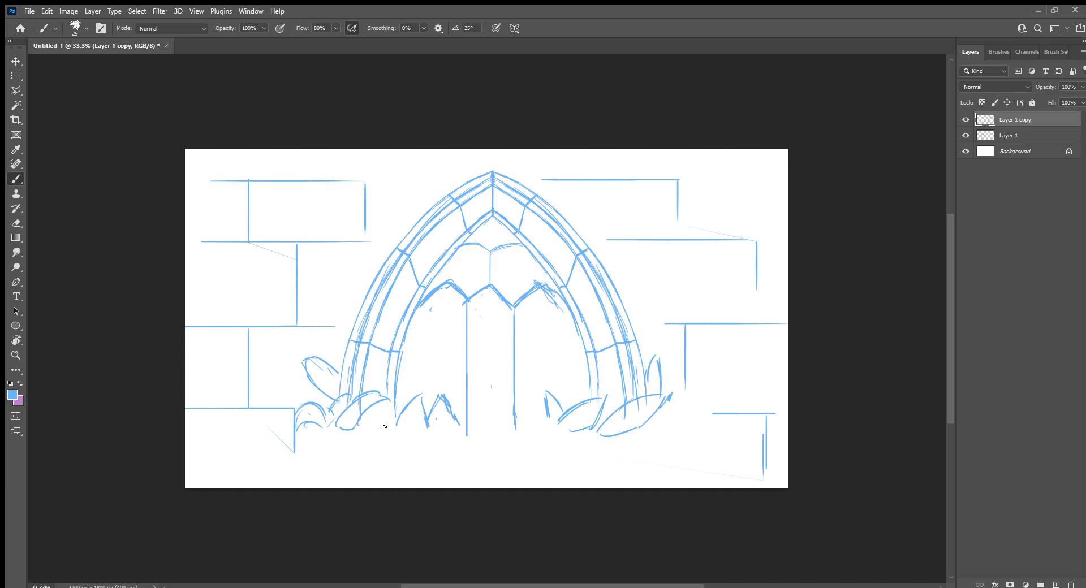
pyautogui.moveTo(401, 428)
pyautogui.mouseDown()
pyautogui.moveTo(361, 436)
pyautogui.moveTo(399, 439)
pyautogui.moveTo(398, 427)
pyautogui.mouseUp()
pyautogui.moveTo(488, 419)
pyautogui.mouseDown()
pyautogui.moveTo(476, 405)
pyautogui.moveTo(473, 428)
pyautogui.moveTo(528, 434)
pyautogui.moveTo(488, 447)
pyautogui.moveTo(549, 460)
pyautogui.moveTo(532, 406)
pyautogui.moveTo(553, 430)
pyautogui.mouseUp()
pyautogui.moveTo(427, 430)
pyautogui.mouseDown()
pyautogui.moveTo(445, 428)
pyautogui.moveTo(408, 454)
pyautogui.moveTo(449, 434)
pyautogui.mouseUp()
pyautogui.moveTo(559, 434)
pyautogui.mouseDown()
pyautogui.moveTo(605, 438)
pyautogui.moveTo(618, 453)
pyautogui.mouseUp()
# Draw a vine stem climbing right of the arch with small leaves along it.
pyautogui.moveTo(638, 341)
pyautogui.mouseDown()
pyautogui.moveTo(642, 171)
pyautogui.moveTo(656, 229)
pyautogui.mouseUp()
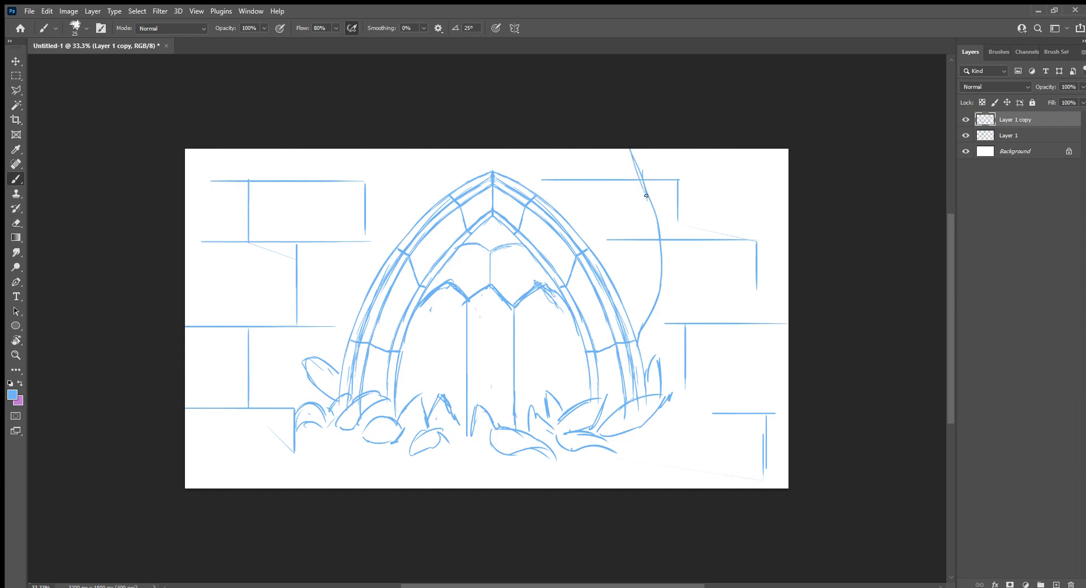
pyautogui.moveTo(653, 302)
pyautogui.mouseDown()
pyautogui.moveTo(639, 360)
pyautogui.moveTo(646, 291)
pyautogui.moveTo(651, 305)
pyautogui.mouseUp()
pyautogui.moveTo(663, 256); pyautogui.dragTo(660, 271)
pyautogui.moveTo(657, 227); pyautogui.dragTo(649, 234)
pyautogui.moveTo(655, 188)
pyautogui.mouseDown()
pyautogui.moveTo(650, 201)
pyautogui.moveTo(640, 167)
pyautogui.mouseUp()
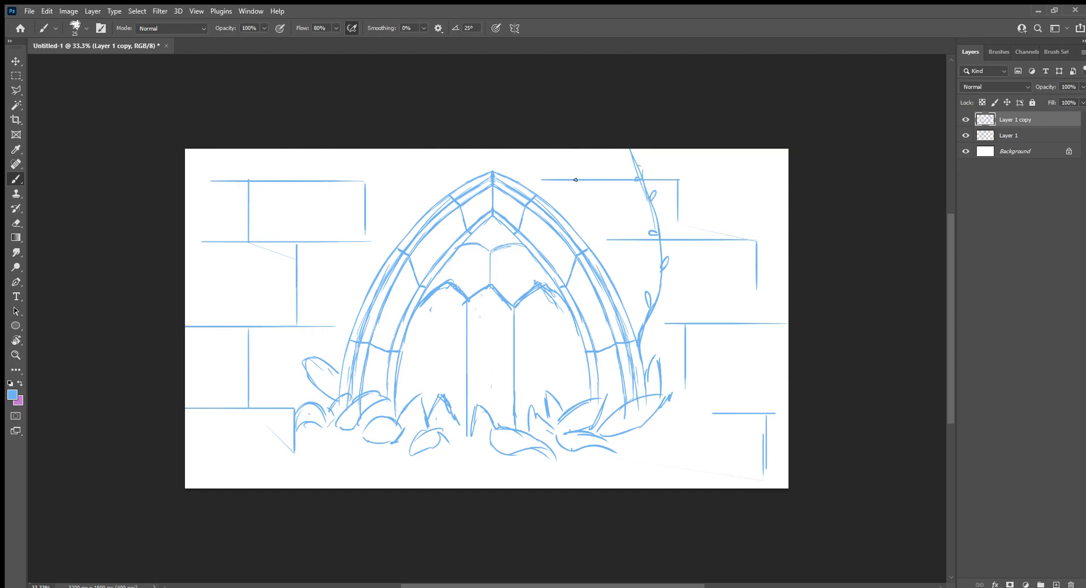
# Draw a leafy diagonal vine across the upper left and a curved vine at the right edge.
pyautogui.moveTo(386, 149)
pyautogui.mouseDown()
pyautogui.moveTo(266, 278)
pyautogui.moveTo(187, 327)
pyautogui.mouseUp()
pyautogui.moveTo(355, 185); pyautogui.dragTo(190, 326)
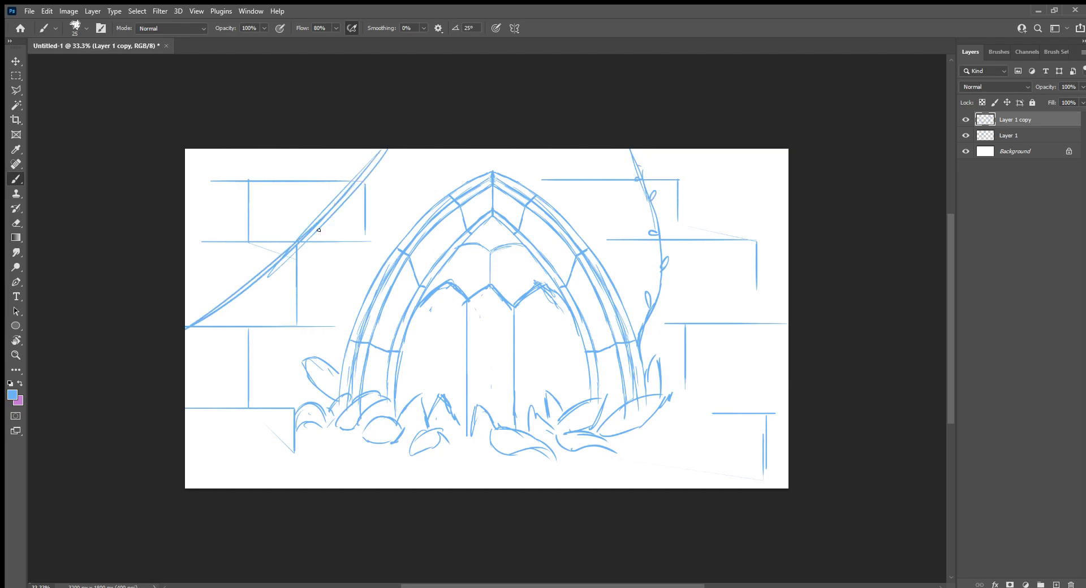
pyautogui.moveTo(325, 227); pyautogui.dragTo(277, 256)
pyautogui.moveTo(241, 301); pyautogui.dragTo(196, 311)
pyautogui.moveTo(372, 178); pyautogui.dragTo(359, 162)
pyautogui.moveTo(788, 282); pyautogui.dragTo(722, 406)
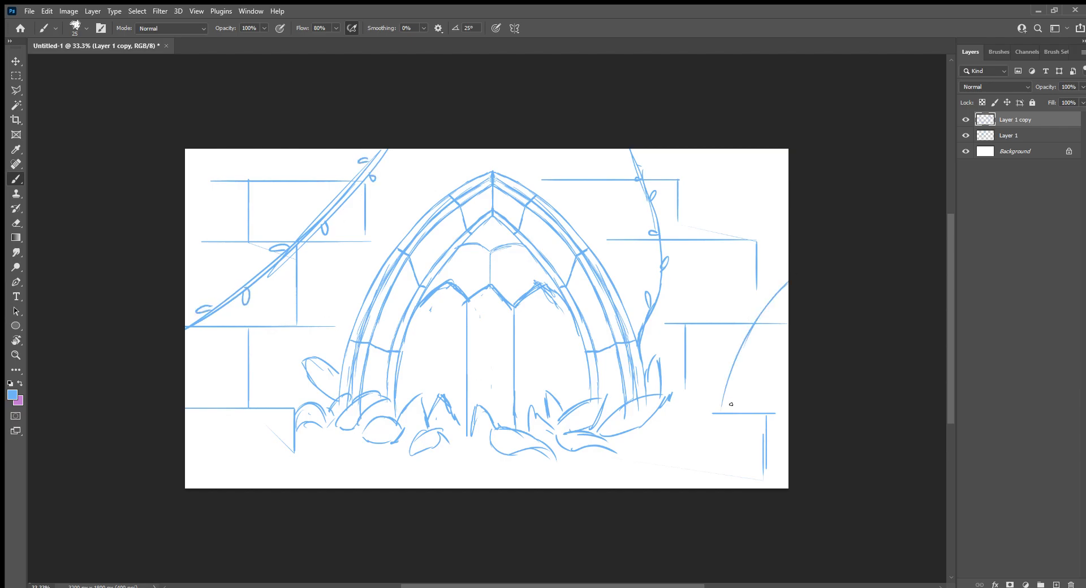
pyautogui.moveTo(740, 355); pyautogui.dragTo(711, 488)
# Add leaf loops along the right-edge vine and small leaves in and below the arch.
pyautogui.moveTo(710, 417); pyautogui.dragTo(731, 401)
pyautogui.moveTo(741, 334); pyautogui.dragTo(772, 318)
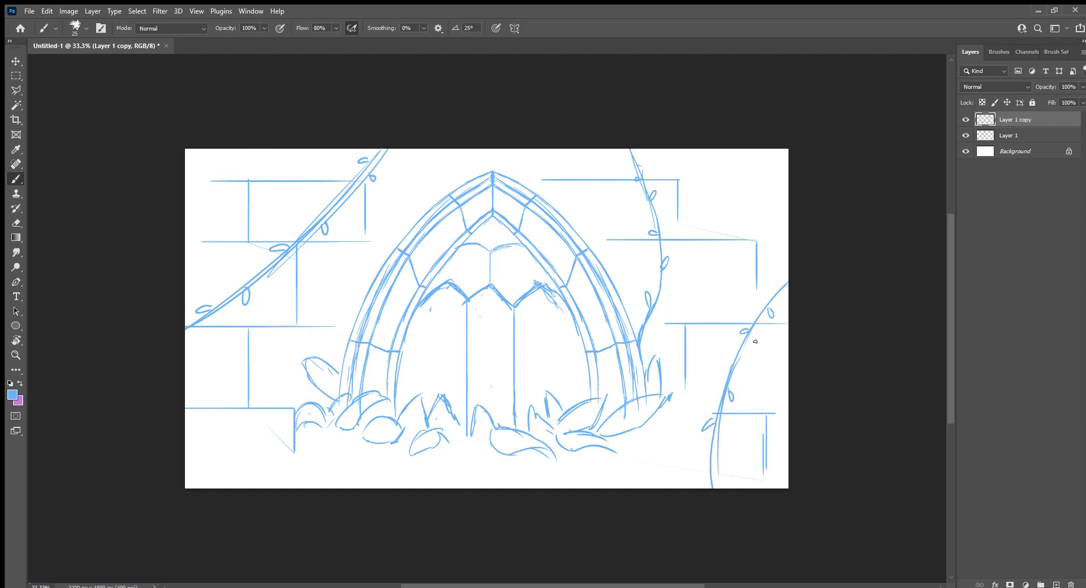
pyautogui.moveTo(701, 465); pyautogui.dragTo(717, 489)
pyautogui.moveTo(459, 445); pyautogui.dragTo(455, 459)
pyautogui.moveTo(423, 355)
pyautogui.mouseDown()
pyautogui.moveTo(406, 354)
pyautogui.moveTo(403, 367)
pyautogui.moveTo(569, 381)
pyautogui.mouseUp()
pyautogui.moveTo(424, 303)
pyautogui.mouseDown()
pyautogui.moveTo(445, 286)
pyautogui.moveTo(464, 306)
pyautogui.moveTo(462, 429)
pyautogui.mouseUp()
# Redraw the central cusp, right mullion and central tracery above the cusps.
pyautogui.press('e')
pyautogui.press('b')
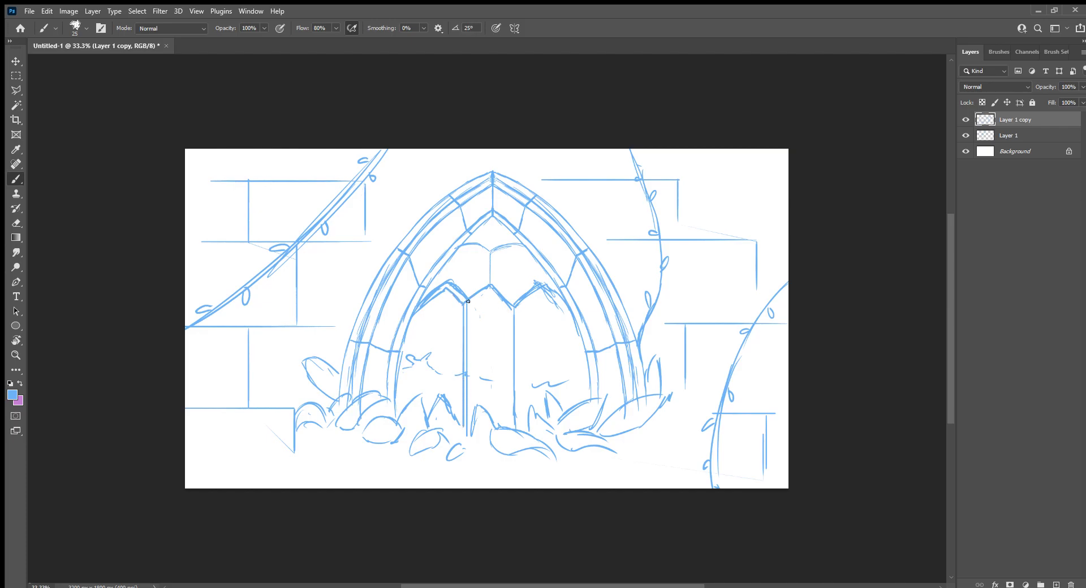
pyautogui.moveTo(468, 301)
pyautogui.mouseDown()
pyautogui.moveTo(490, 286)
pyautogui.moveTo(507, 313)
pyautogui.moveTo(511, 429)
pyautogui.mouseUp()
pyautogui.moveTo(513, 309)
pyautogui.mouseDown()
pyautogui.moveTo(542, 287)
pyautogui.moveTo(572, 320)
pyautogui.mouseUp()
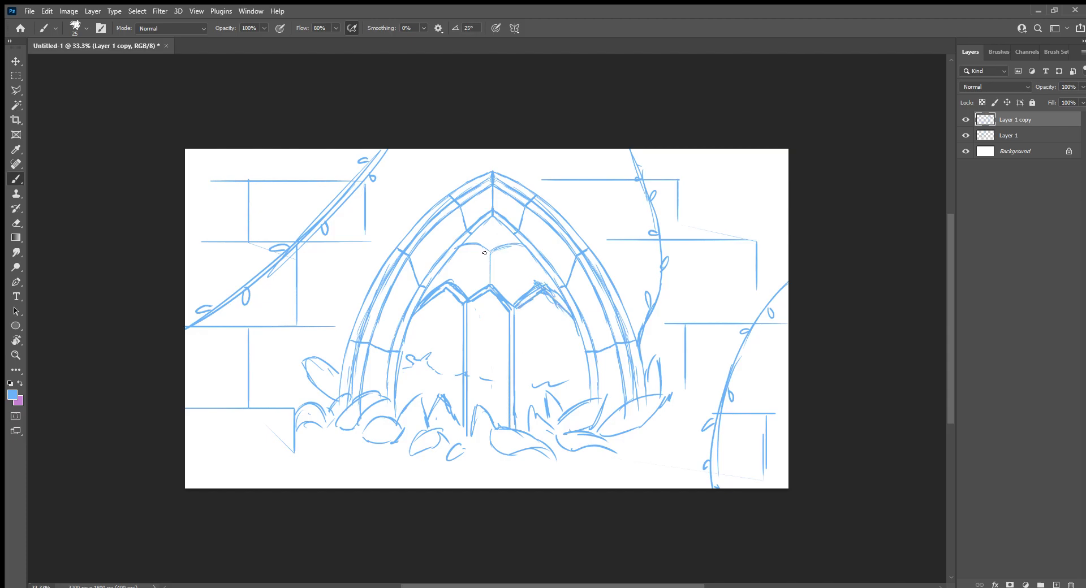
pyautogui.moveTo(484, 250)
pyautogui.mouseDown()
pyautogui.moveTo(485, 286)
pyautogui.moveTo(500, 249)
pyautogui.moveTo(519, 246)
pyautogui.moveTo(455, 249)
pyautogui.mouseUp()
# Extend wall block lines and joints to the top edge, then erase stray lower-left curves.
pyautogui.moveTo(791, 177); pyautogui.dragTo(746, 177)
pyautogui.moveTo(776, 215); pyautogui.dragTo(775, 179)
pyautogui.moveTo(541, 180)
pyautogui.mouseDown()
pyautogui.moveTo(541, 194)
pyautogui.moveTo(593, 127)
pyautogui.mouseUp()
pyautogui.moveTo(291, 180); pyautogui.dragTo(291, 148)
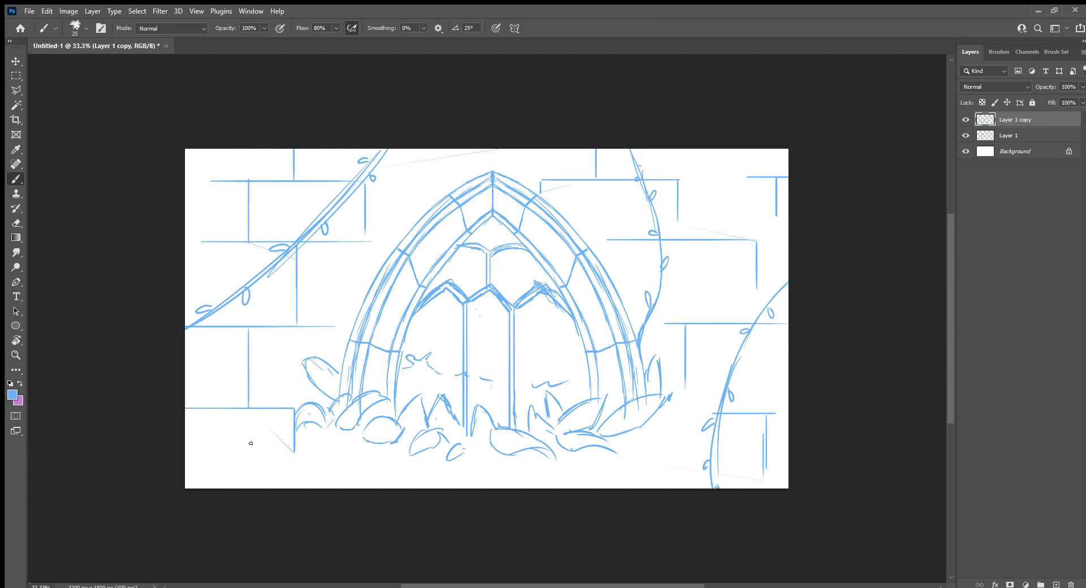
pyautogui.moveTo(236, 448)
pyautogui.mouseDown()
pyautogui.moveTo(219, 487)
pyautogui.moveTo(231, 488)
pyautogui.mouseUp()
pyautogui.press('e')
pyautogui.moveTo(237, 446)
pyautogui.mouseDown()
pyautogui.moveTo(217, 490)
pyautogui.moveTo(232, 490)
pyautogui.moveTo(253, 452)
pyautogui.moveTo(250, 489)
pyautogui.moveTo(254, 447)
pyautogui.moveTo(198, 490)
pyautogui.mouseUp()
pyautogui.press('b')
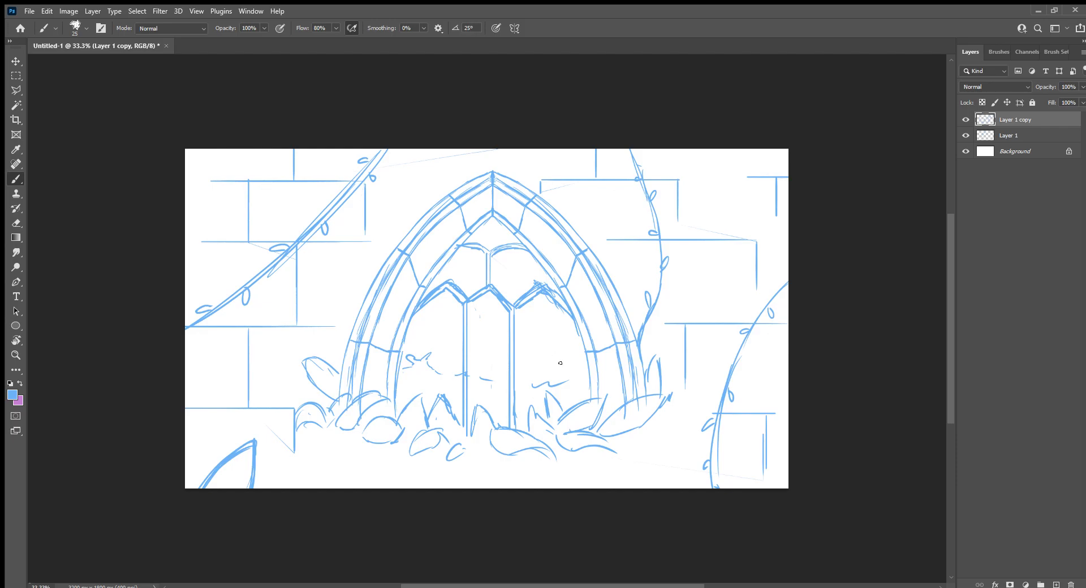
# Create a new layer beneath the sketch and select the Ink 2 brush from the clouds set.
pyautogui.click(1056, 584)
pyautogui.moveTo(1061, 122); pyautogui.dragTo(1061, 161)
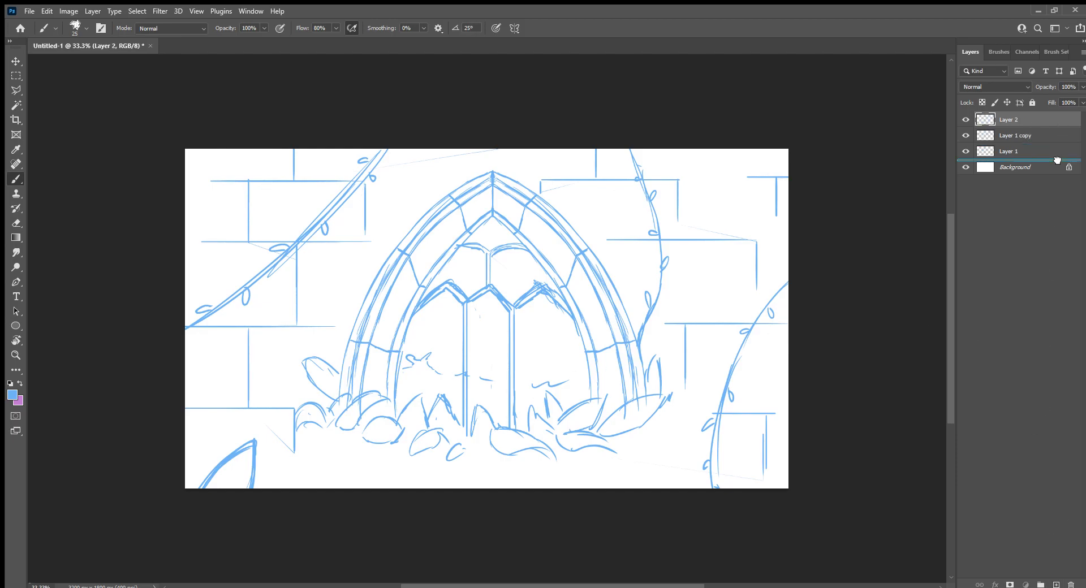
pyautogui.click(1006, 50)
pyautogui.click(963, 197)
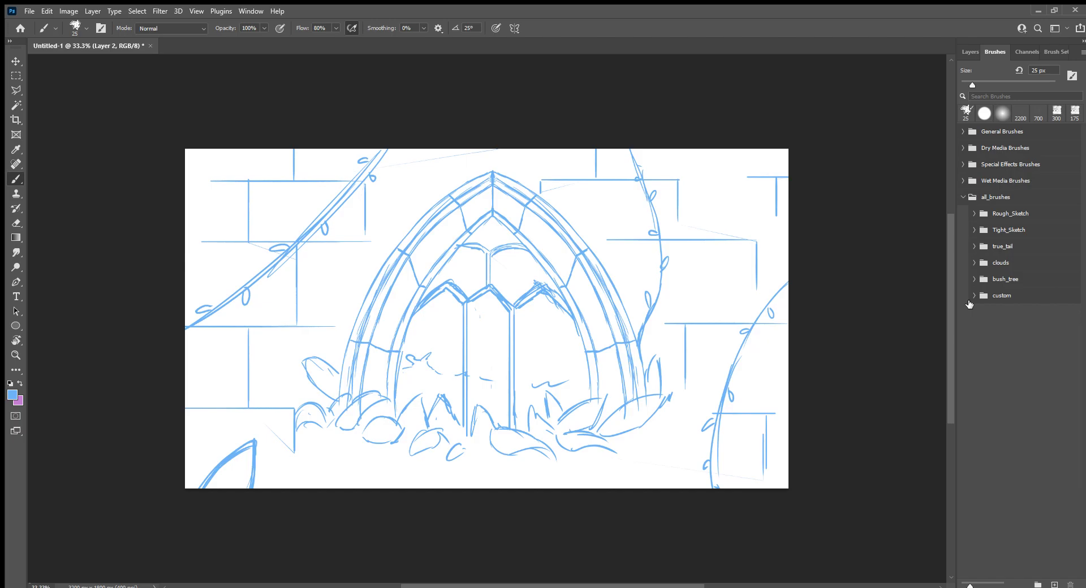
pyautogui.click(1002, 262)
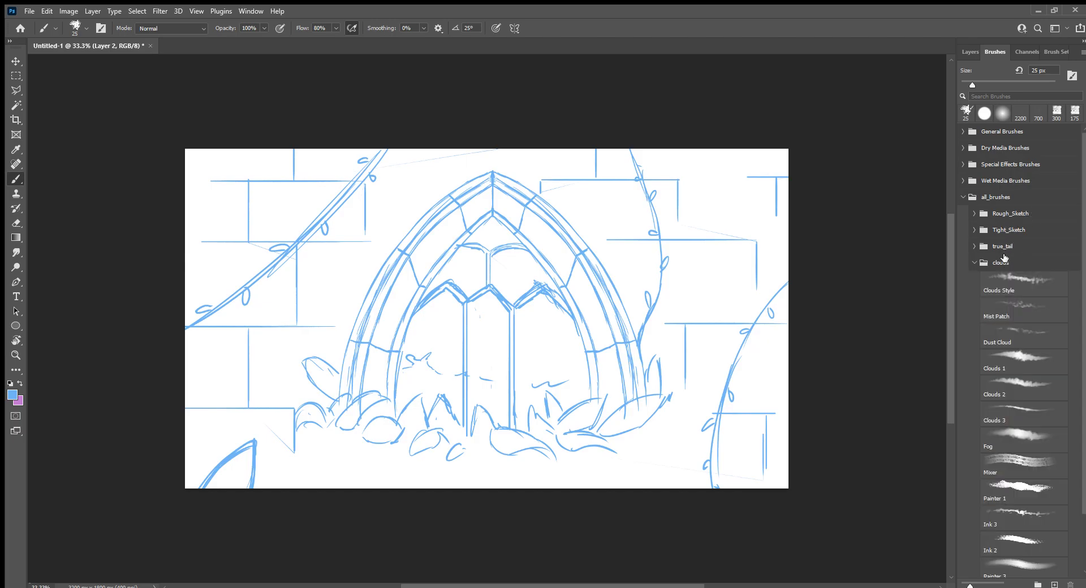
pyautogui.scroll(-1, 1070, 398)
pyautogui.scroll(-2, 1071, 397)
pyautogui.click(1018, 477)
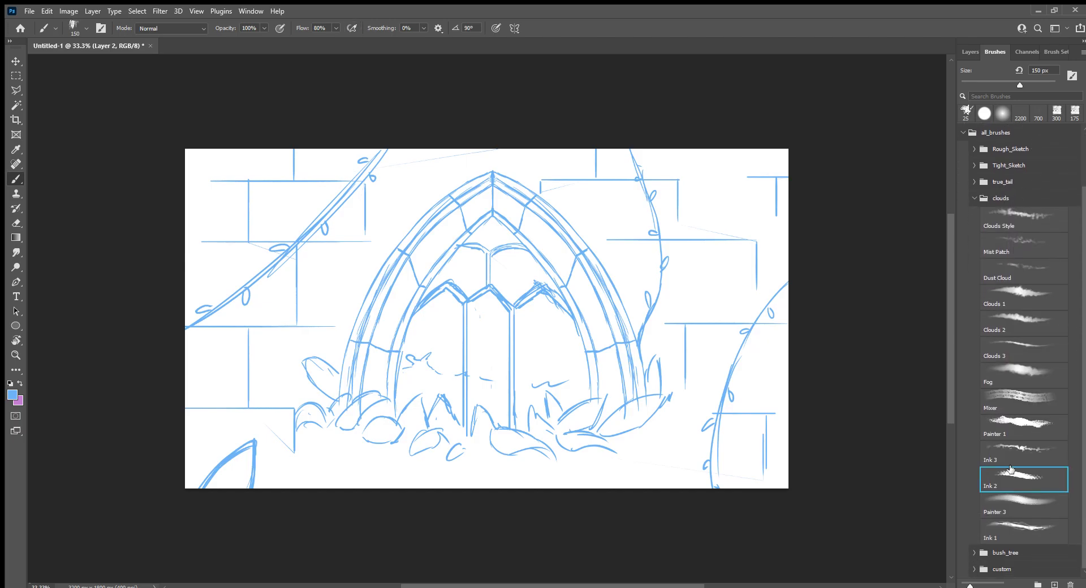
# Set the brush to 90 px and sample light cyan from the canvas as the paint colour.
pyautogui.press('[')
pyautogui.press('[')
pyautogui.press('[')
pyautogui.press('i')
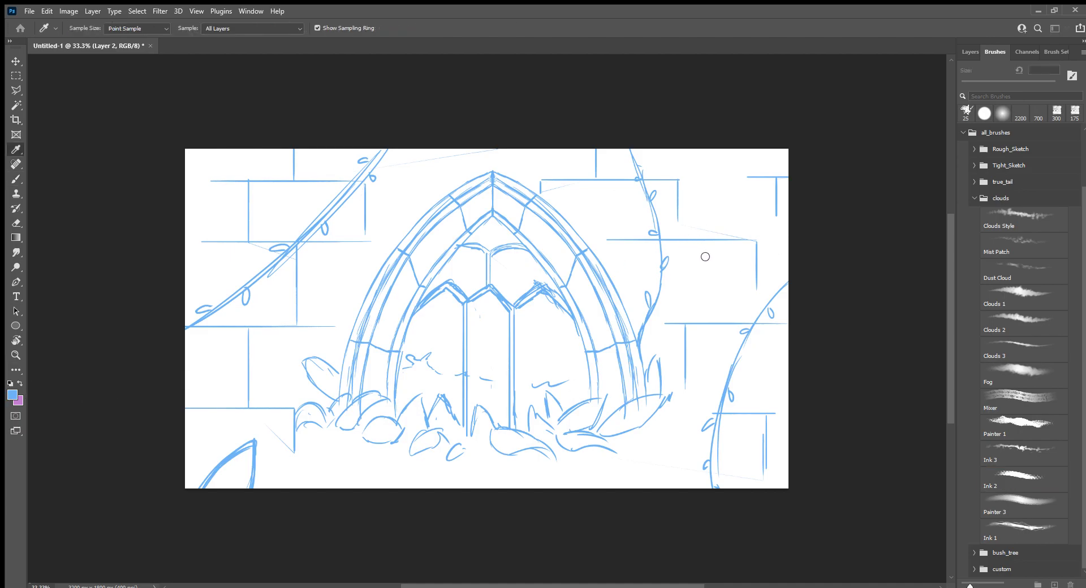
pyautogui.click(789, 246)
pyautogui.press('b')
# Merge Layer 1 down into the new layer and enlarge the brush to 175 px.
pyautogui.press('F7')
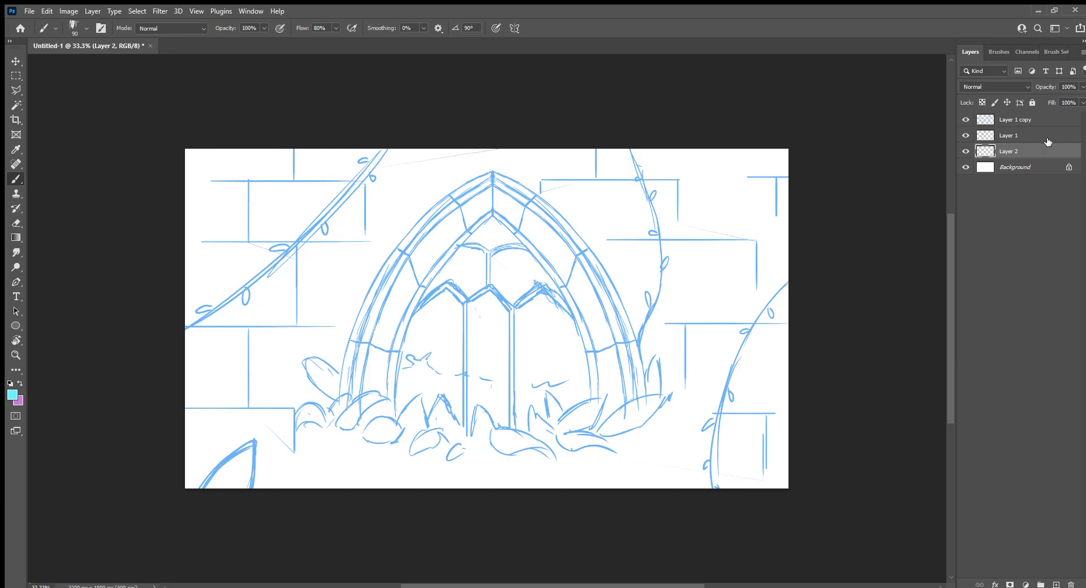
pyautogui.click(1047, 136)
pyautogui.hotkey('ctrl', 'e')
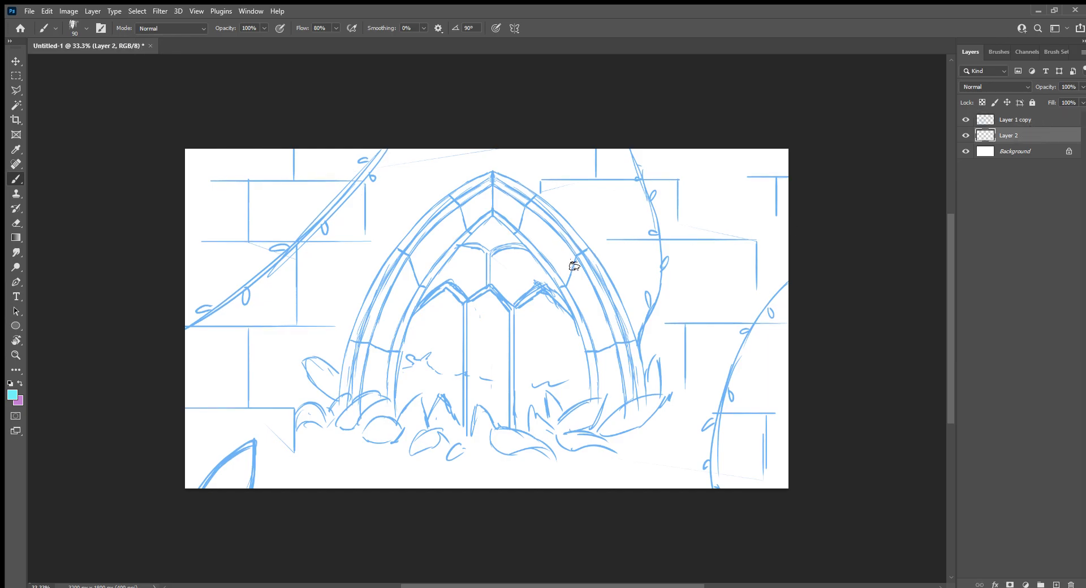
pyautogui.press(']')
pyautogui.press(']')
pyautogui.press(']')
# Paint cyan sky through the window opening, filling the lower-left and lower-right gaps.
pyautogui.moveTo(503, 226)
pyautogui.mouseDown()
pyautogui.moveTo(485, 237)
pyautogui.moveTo(413, 390)
pyautogui.moveTo(431, 417)
pyautogui.moveTo(453, 320)
pyautogui.moveTo(492, 422)
pyautogui.moveTo(479, 443)
pyautogui.moveTo(514, 450)
pyautogui.moveTo(536, 424)
pyautogui.moveTo(510, 325)
pyautogui.moveTo(525, 293)
pyautogui.moveTo(557, 277)
pyautogui.moveTo(553, 320)
pyautogui.moveTo(565, 376)
pyautogui.moveTo(589, 375)
pyautogui.moveTo(575, 368)
pyautogui.moveTo(587, 371)
pyautogui.moveTo(590, 423)
pyautogui.moveTo(520, 436)
pyautogui.moveTo(395, 413)
pyautogui.mouseUp()
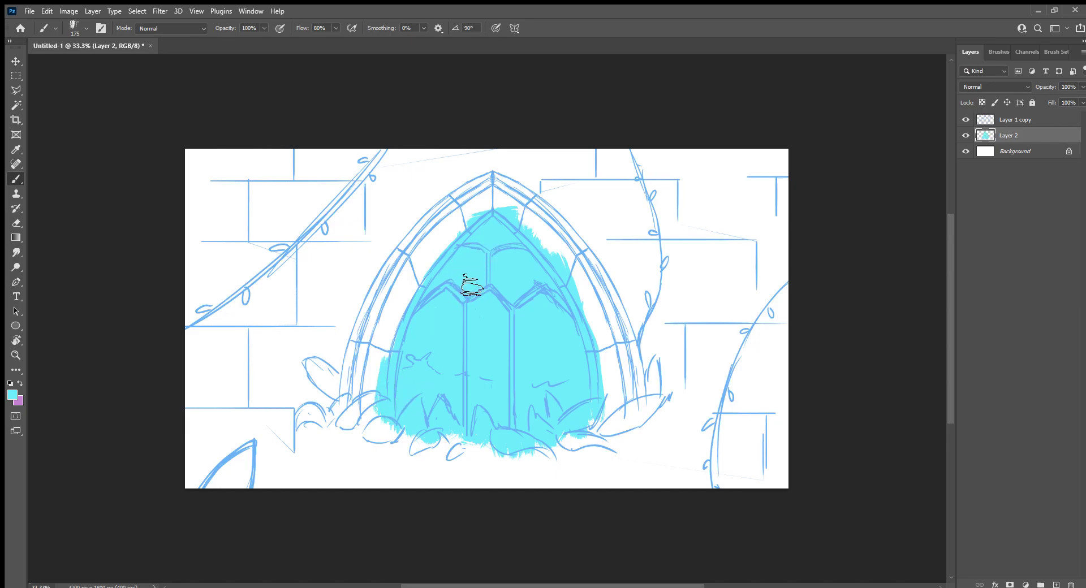
pyautogui.moveTo(394, 348); pyautogui.dragTo(393, 320)
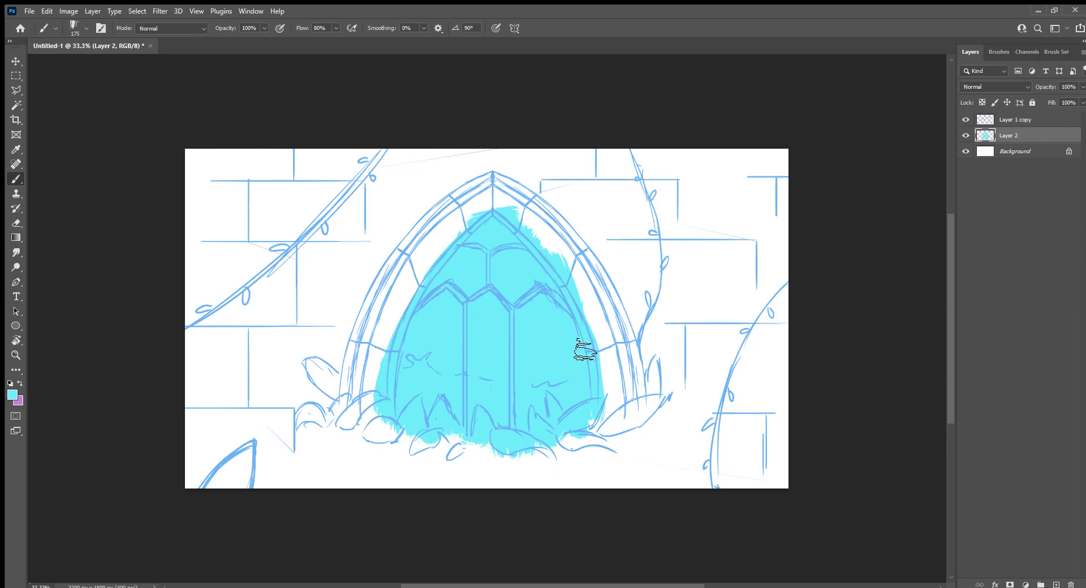
pyautogui.moveTo(585, 350); pyautogui.dragTo(601, 418)
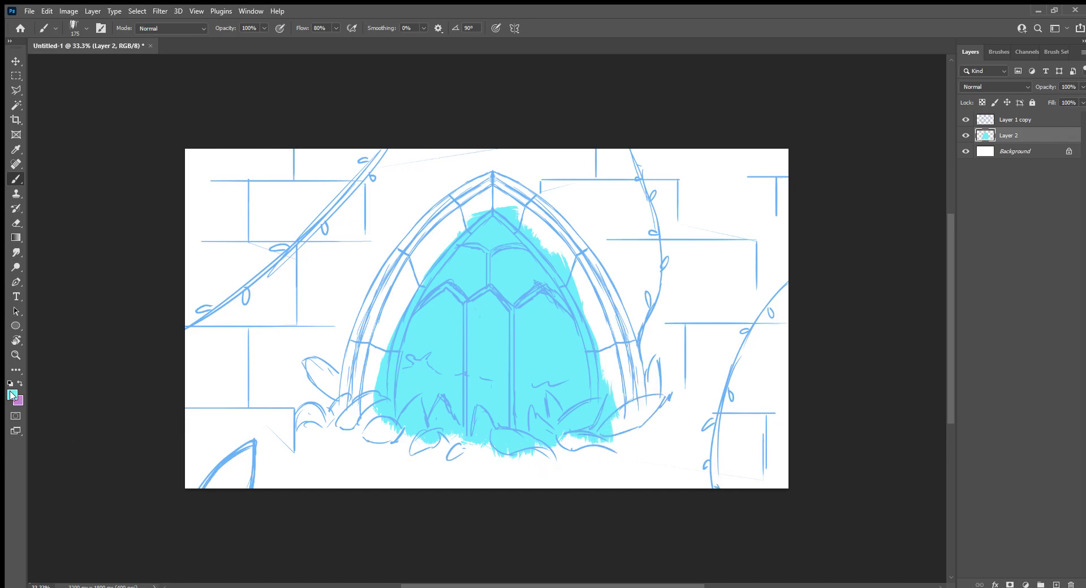
# Paint pale cyan bands across the lower and middle window, enlarging the brush to 250.
pyautogui.press('i')
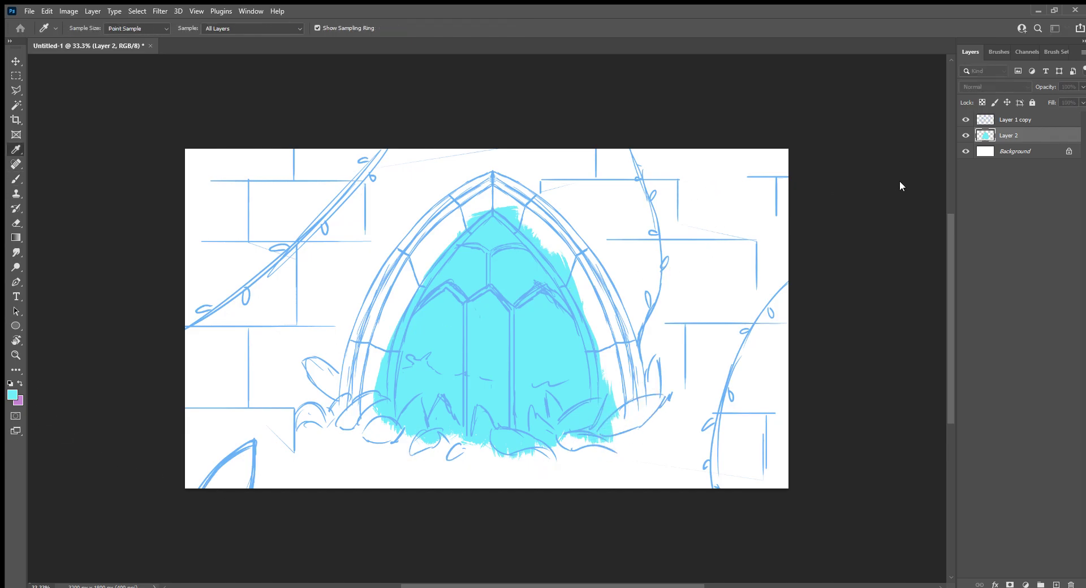
pyautogui.press('b')
pyautogui.keyDown('alt'); pyautogui.click(463, 376); pyautogui.keyUp('alt')
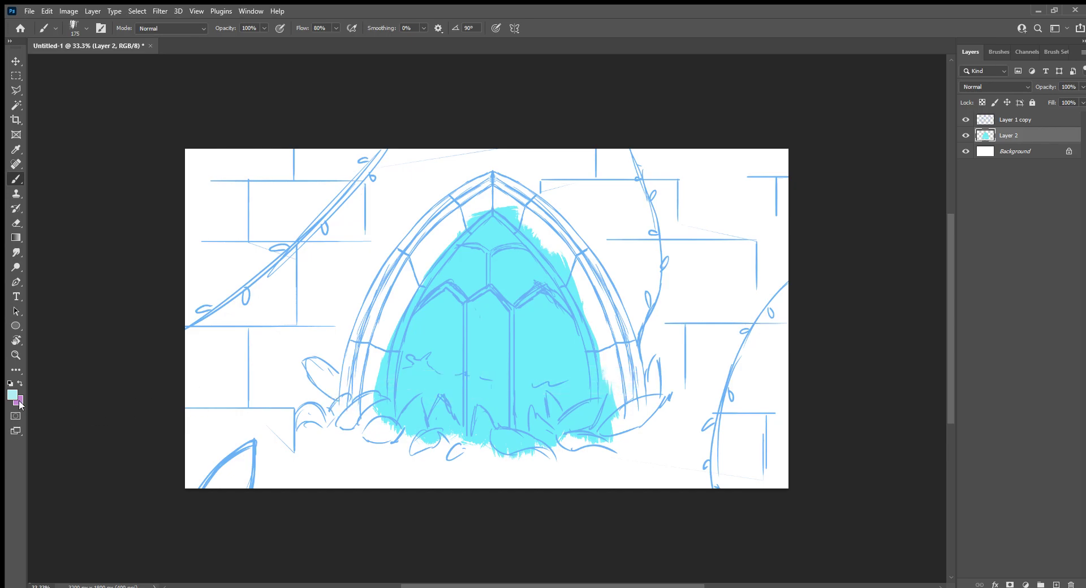
pyautogui.press('i')
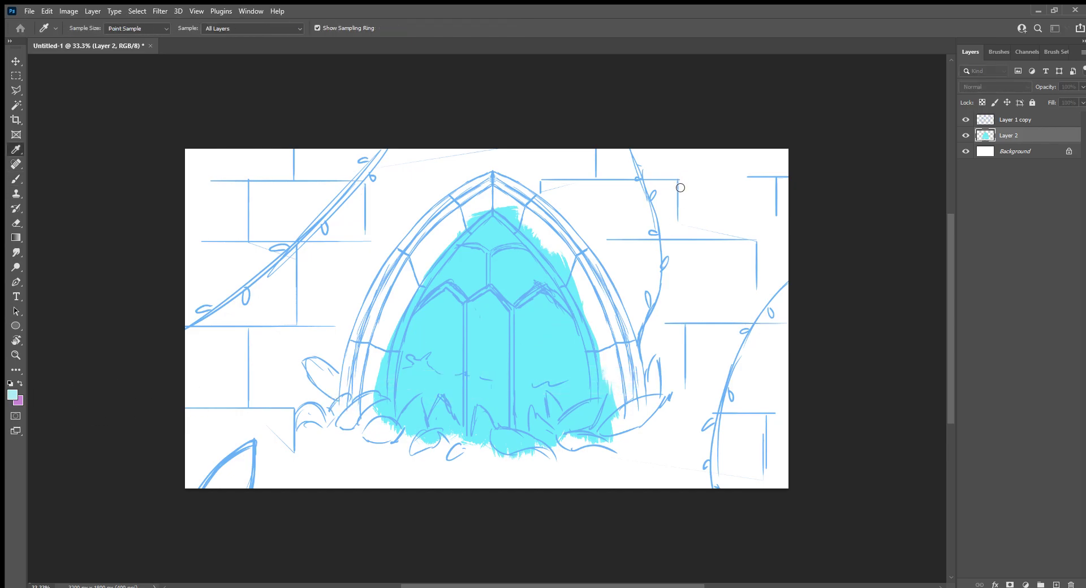
pyautogui.press('b')
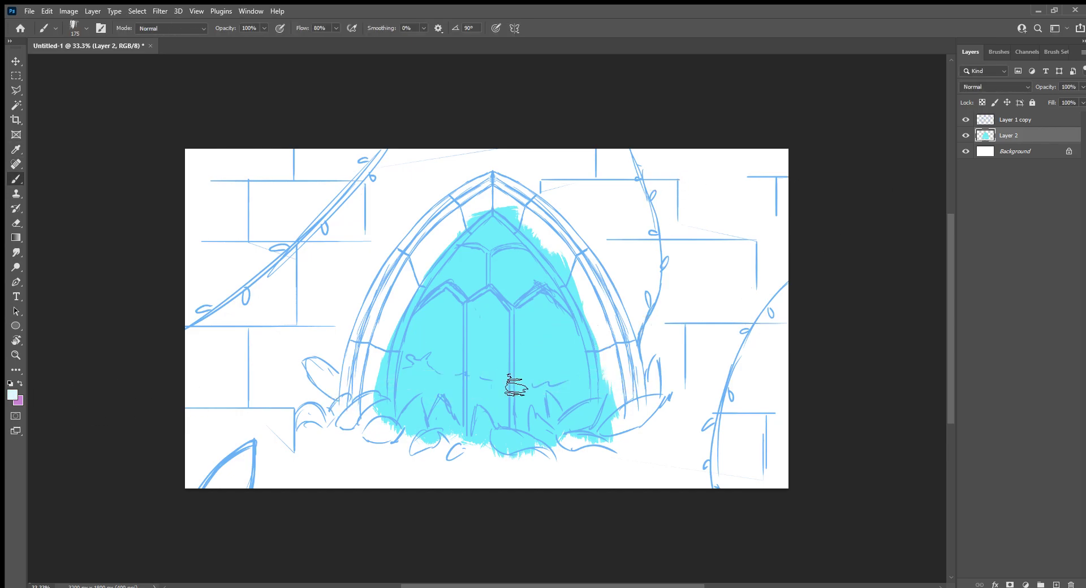
pyautogui.moveTo(514, 383)
pyautogui.mouseDown()
pyautogui.moveTo(659, 383)
pyautogui.moveTo(650, 371)
pyautogui.moveTo(557, 362)
pyautogui.moveTo(547, 344)
pyautogui.moveTo(504, 340)
pyautogui.mouseUp()
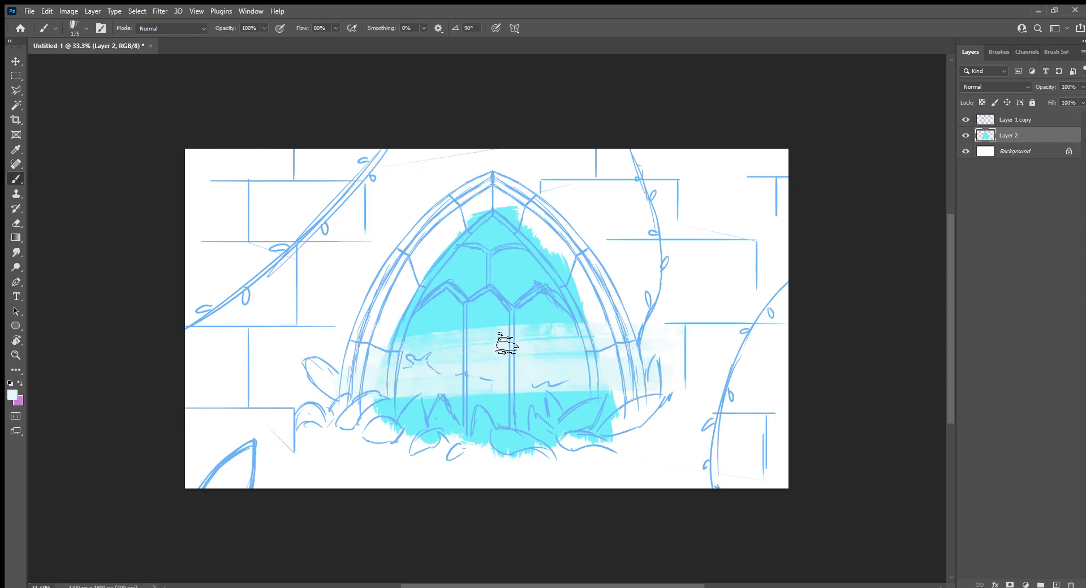
pyautogui.keyDown('alt'); pyautogui.click(553, 328); pyautogui.keyUp('alt')
pyautogui.moveTo(419, 356); pyautogui.dragTo(708, 301)
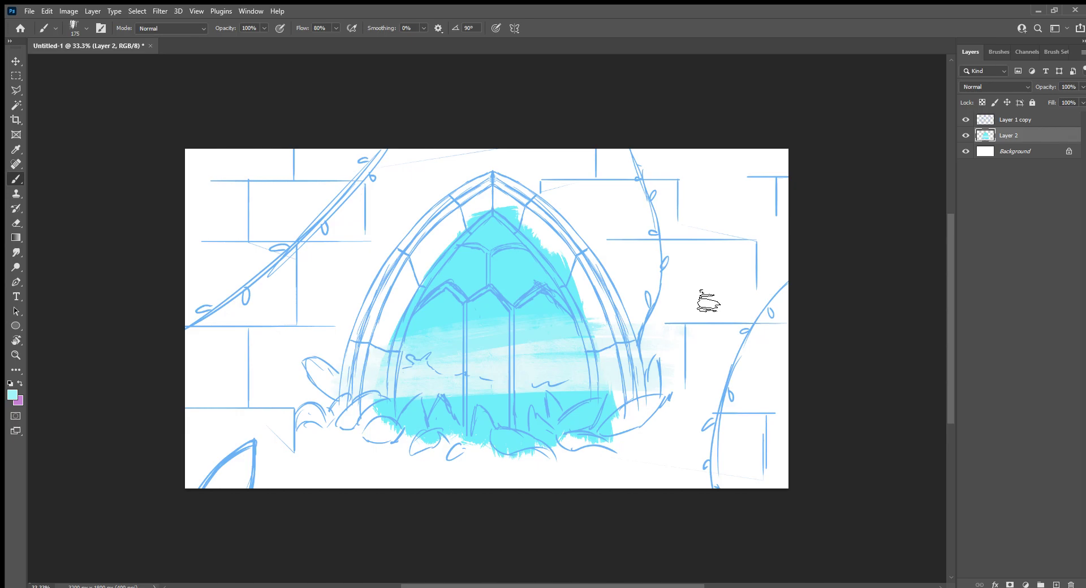
pyautogui.press(']')
pyautogui.press(']')
pyautogui.moveTo(416, 346)
pyautogui.mouseDown()
pyautogui.moveTo(508, 322)
pyautogui.moveTo(618, 314)
pyautogui.moveTo(643, 334)
pyautogui.mouseUp()
# Lighten the lower band, left side and upper right of the window with lighter cyans.
pyautogui.keyDown('alt'); pyautogui.click(504, 367); pyautogui.keyUp('alt')
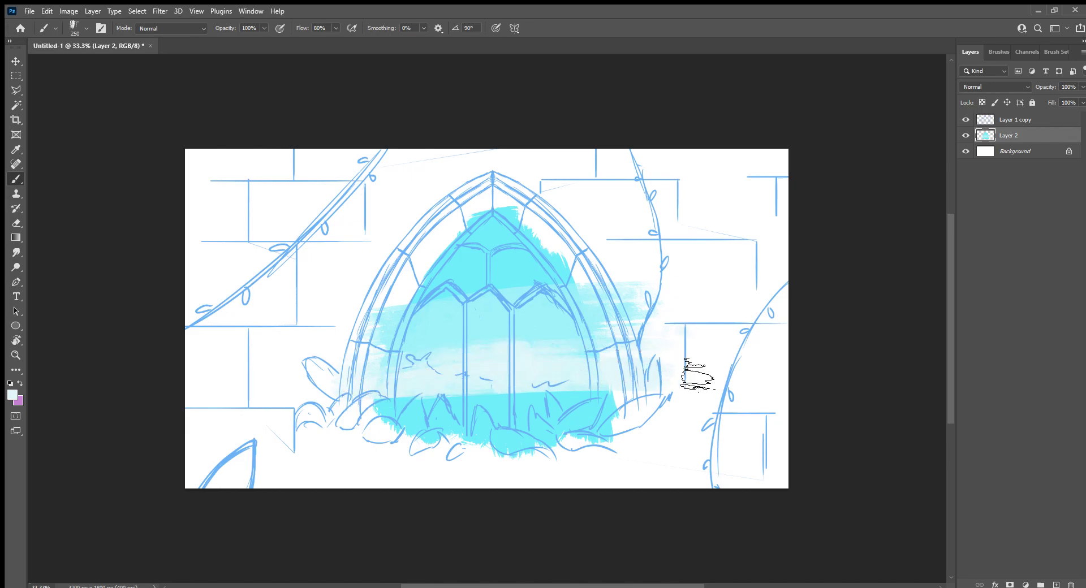
pyautogui.moveTo(367, 412); pyautogui.dragTo(635, 387)
pyautogui.moveTo(396, 424); pyautogui.dragTo(616, 404)
pyautogui.keyDown('alt'); pyautogui.click(545, 292); pyautogui.keyUp('alt')
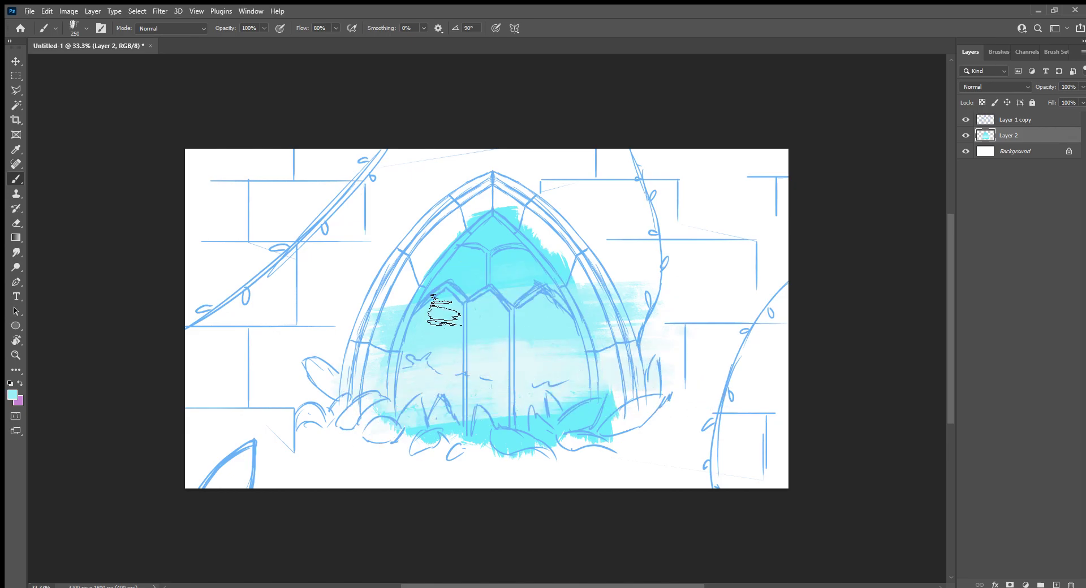
pyautogui.moveTo(444, 310); pyautogui.dragTo(417, 310)
pyautogui.moveTo(460, 262); pyautogui.dragTo(611, 249)
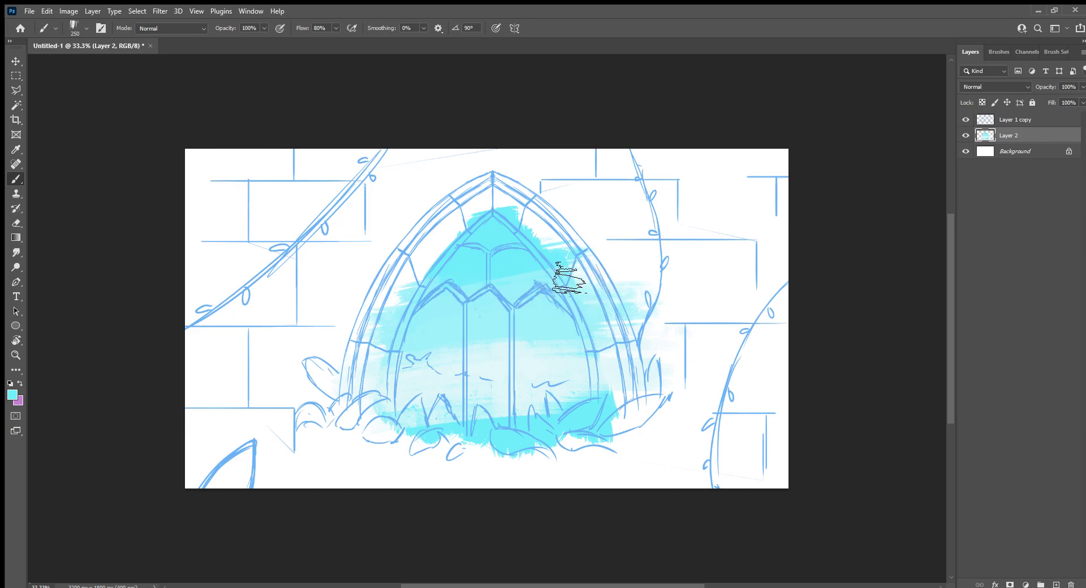
# Add a near-white stroke across the lower panes, undoing the stray middle one.
pyautogui.keyDown('alt'); pyautogui.click(492, 324); pyautogui.keyUp('alt')
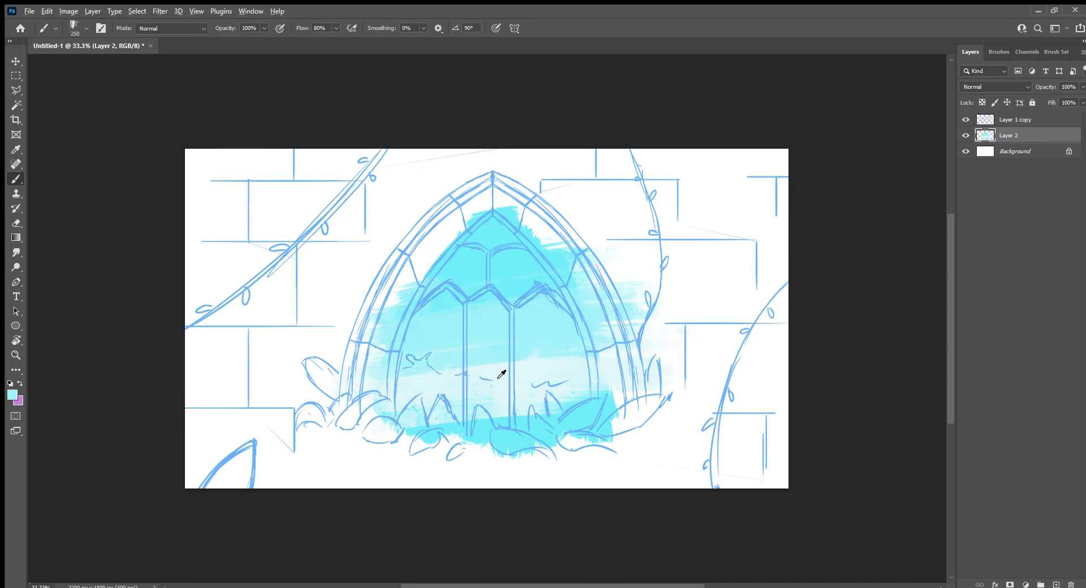
pyautogui.keyDown('alt'); pyautogui.click(498, 377); pyautogui.keyUp('alt')
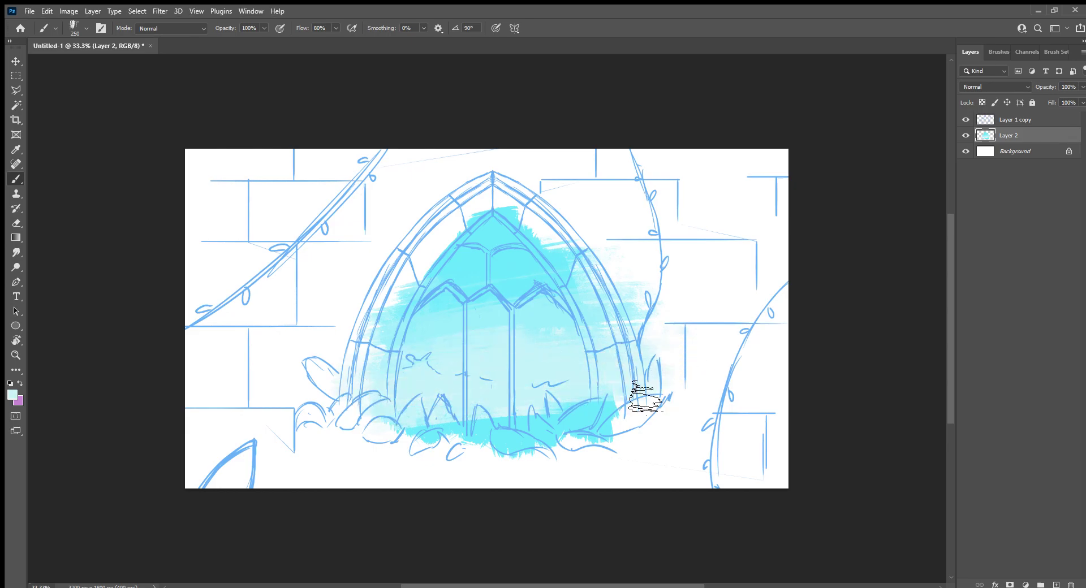
pyautogui.moveTo(644, 396); pyautogui.dragTo(446, 419)
pyautogui.moveTo(633, 334); pyautogui.dragTo(520, 334)
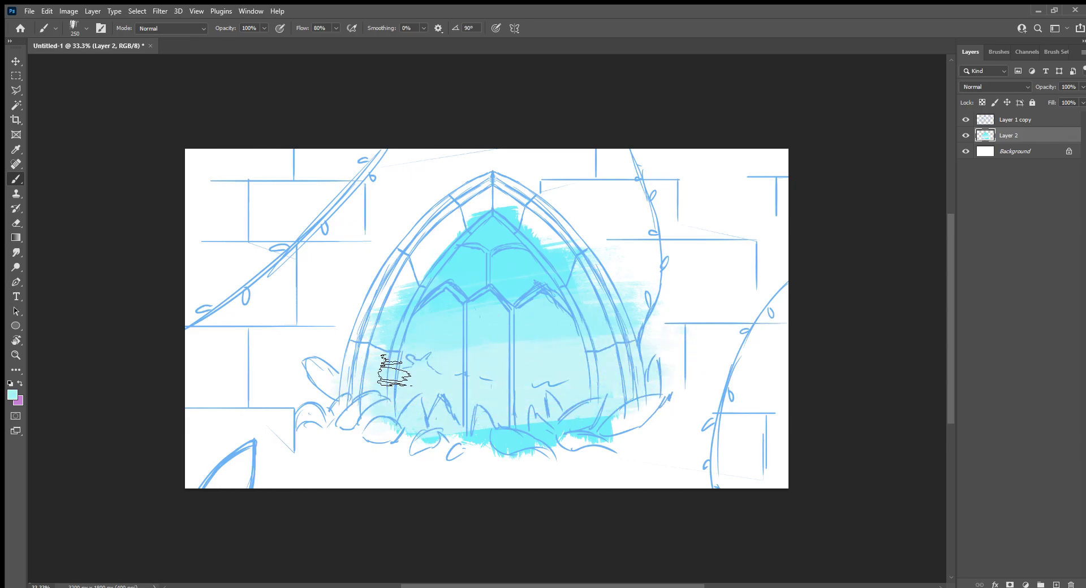
pyautogui.hotkey('ctrl', 'z')
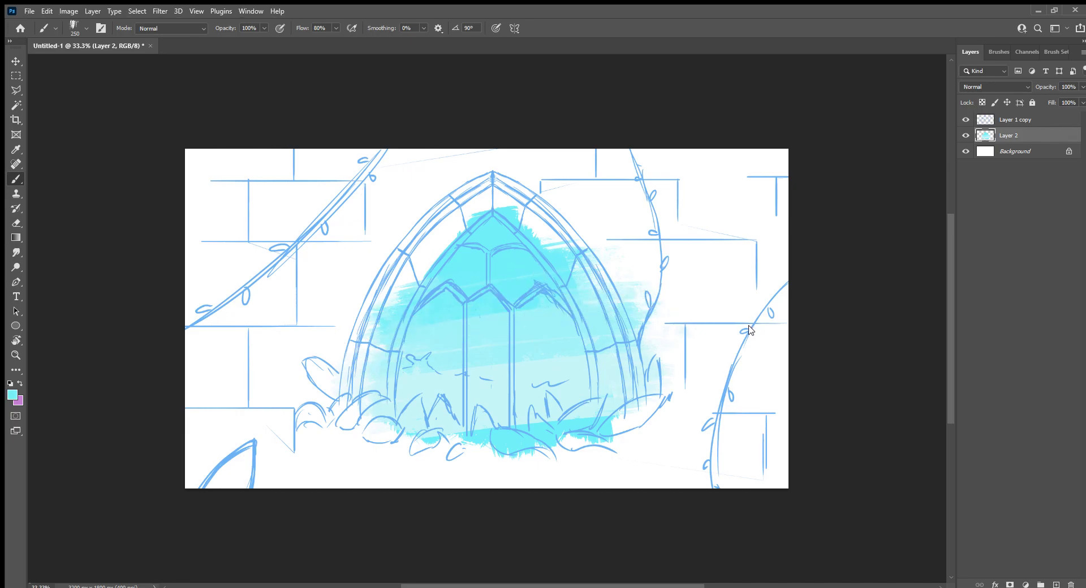
# Create Layer 3 above Layer 2, shrink the brush and sample a muted teal colour.
pyautogui.click(1056, 584)
pyautogui.press('[')
pyautogui.press('[')
pyautogui.press('[')
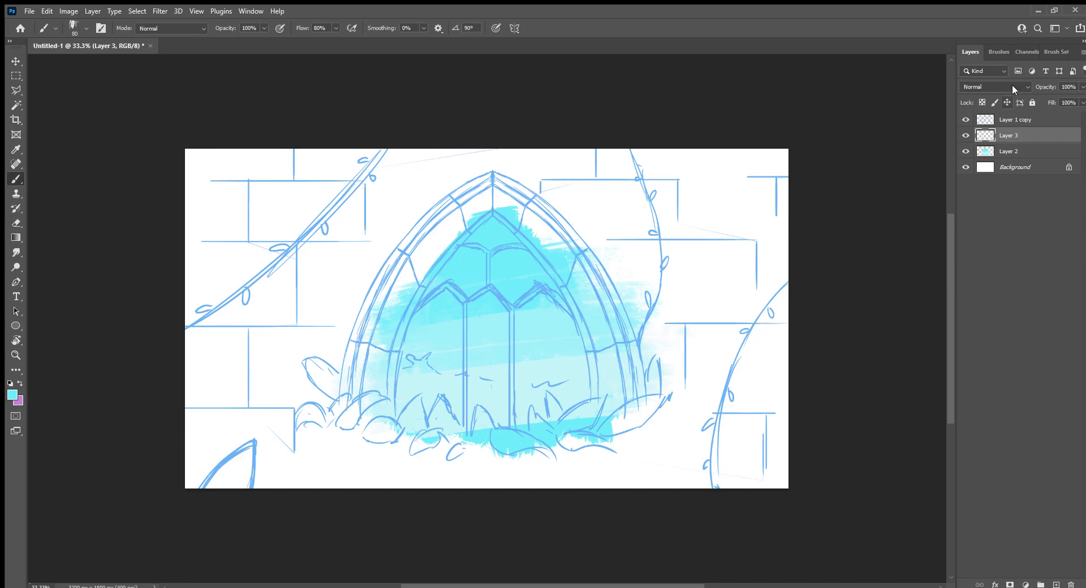
pyautogui.click(998, 51)
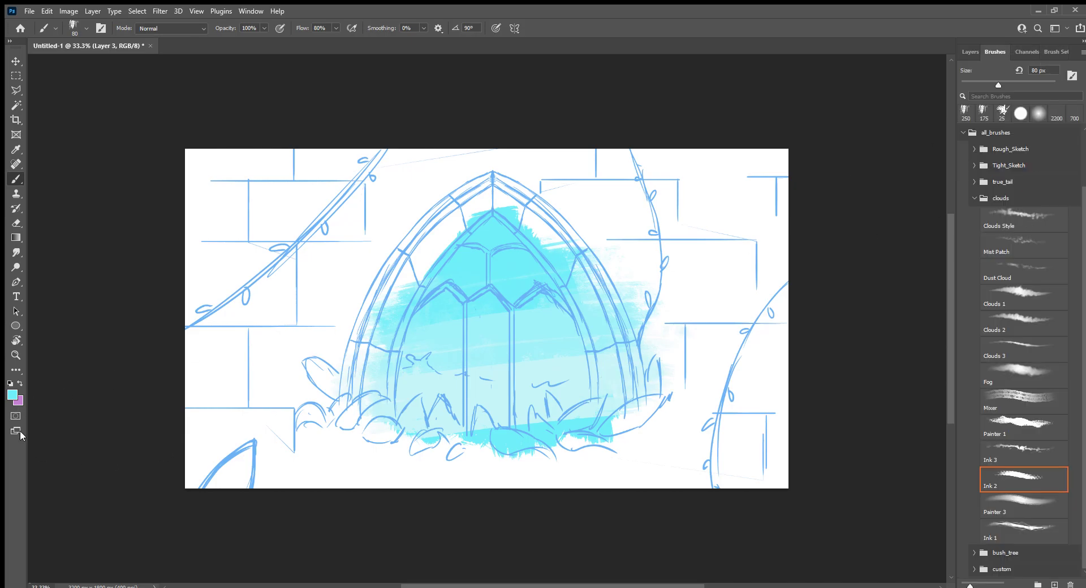
pyautogui.press('i')
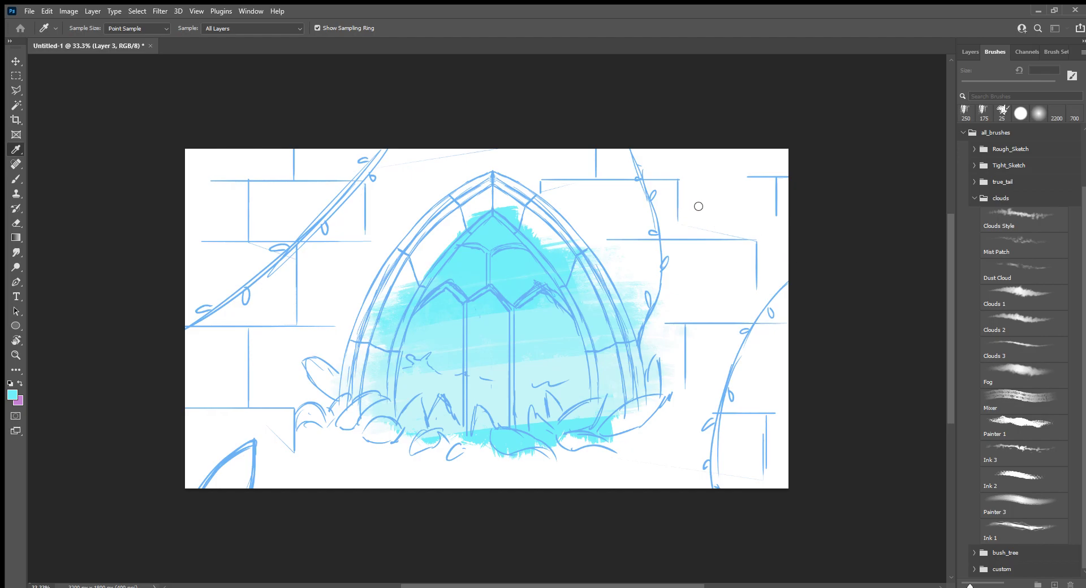
pyautogui.press('b')
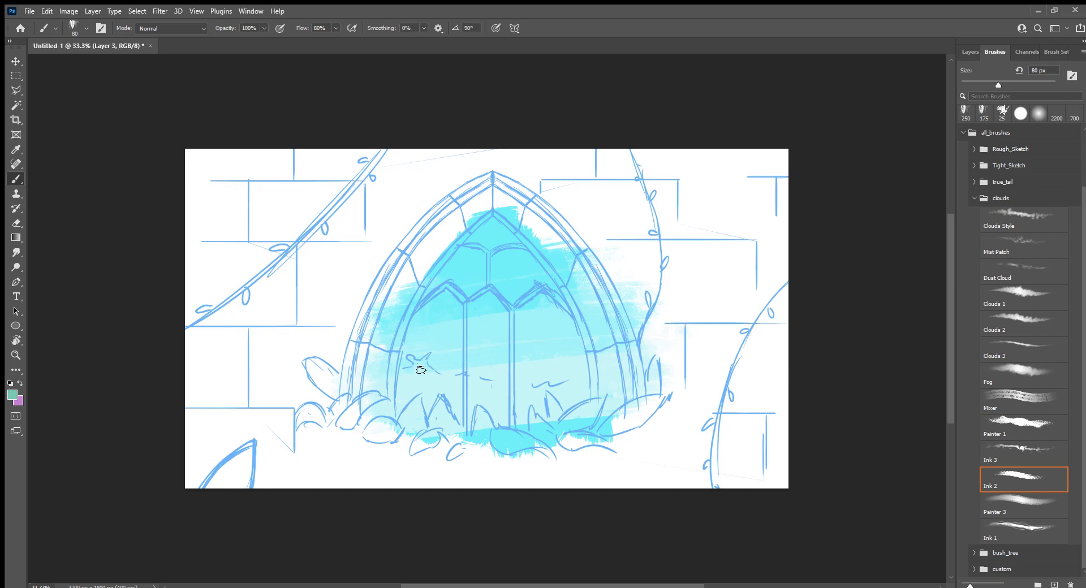
pyautogui.click(970, 52)
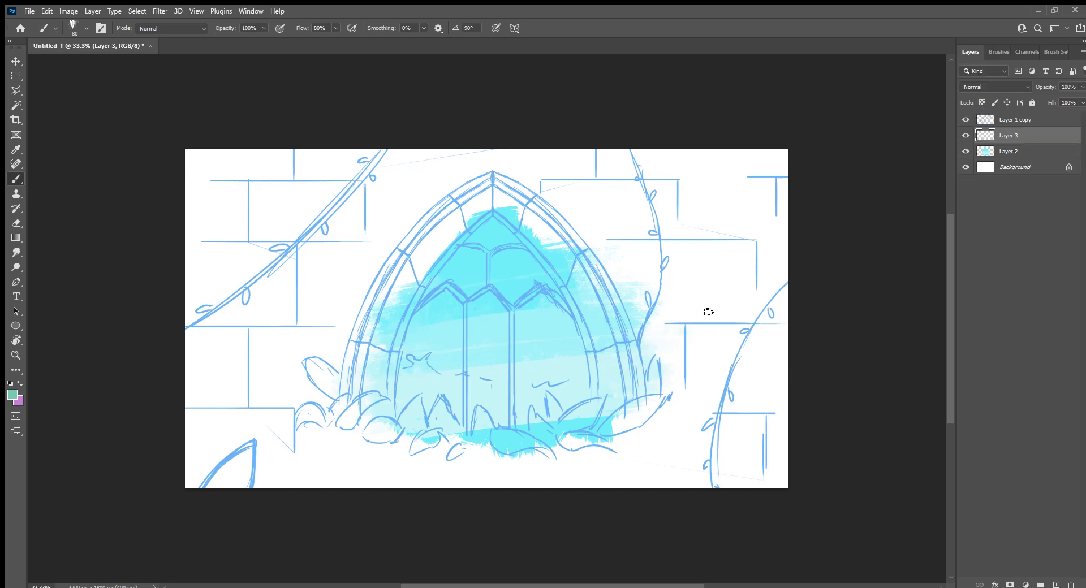
pyautogui.hotkey('ctrl', '-')
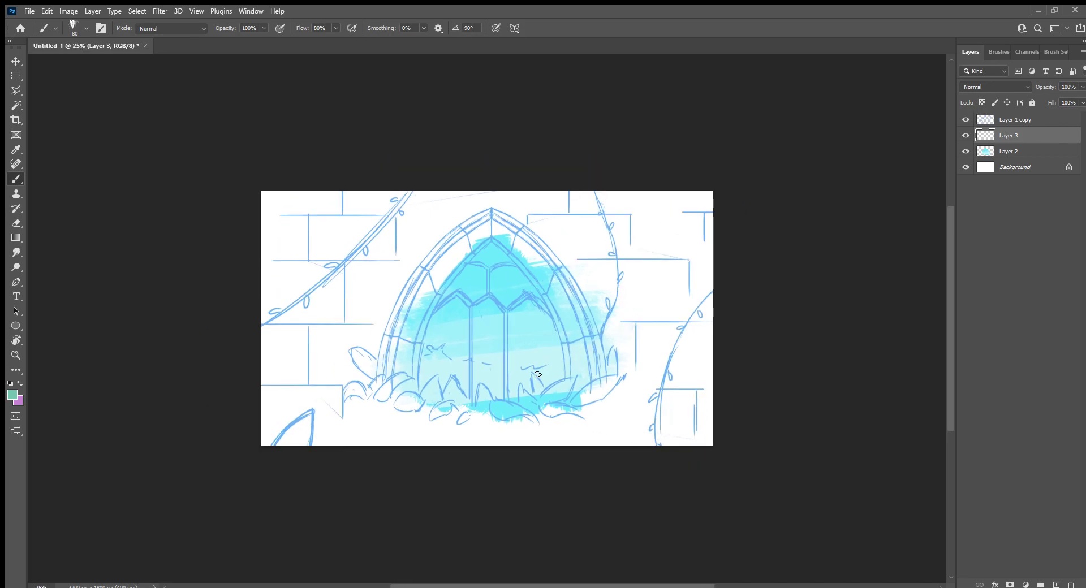
pyautogui.hotkey('ctrl', '+')
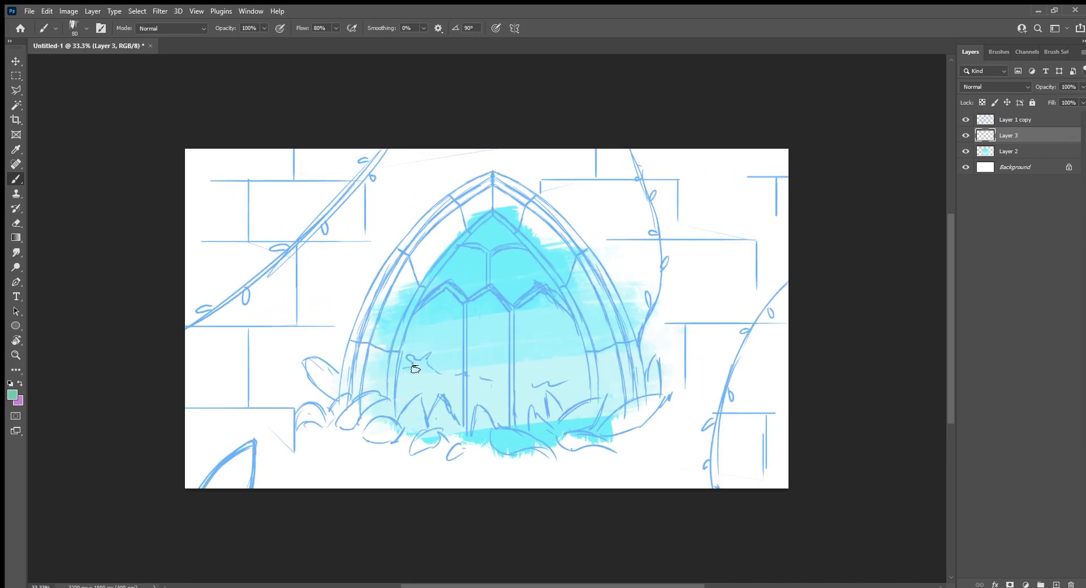
# Try brushes from the Wet Media and Special Effects sets, including the foliage concept brush.
pyautogui.click(1011, 51)
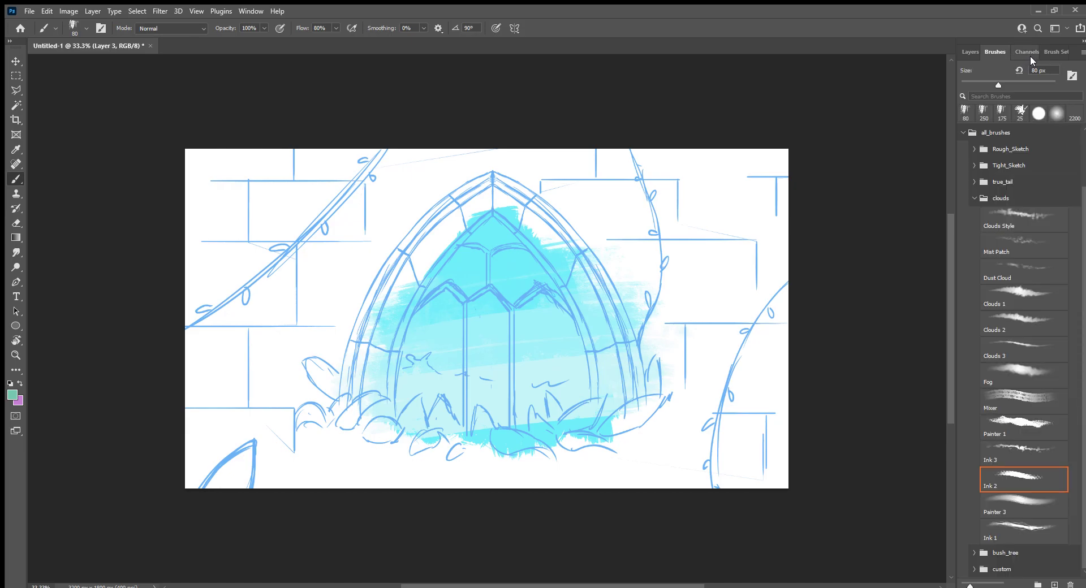
pyautogui.scroll(2, 1052, 215)
pyautogui.scroll(1, 1047, 170)
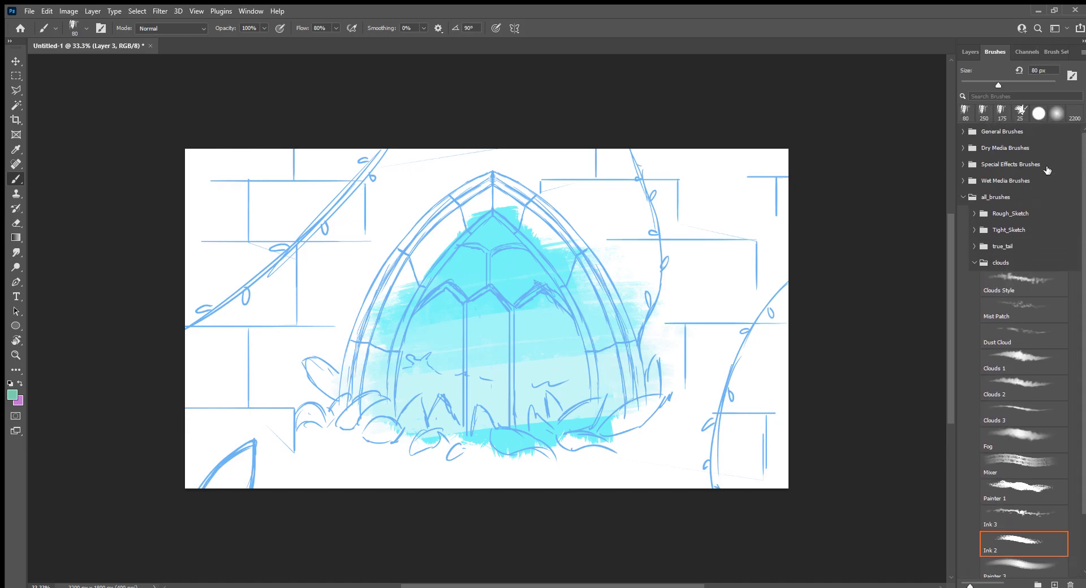
pyautogui.click(964, 180)
pyautogui.click(1028, 253)
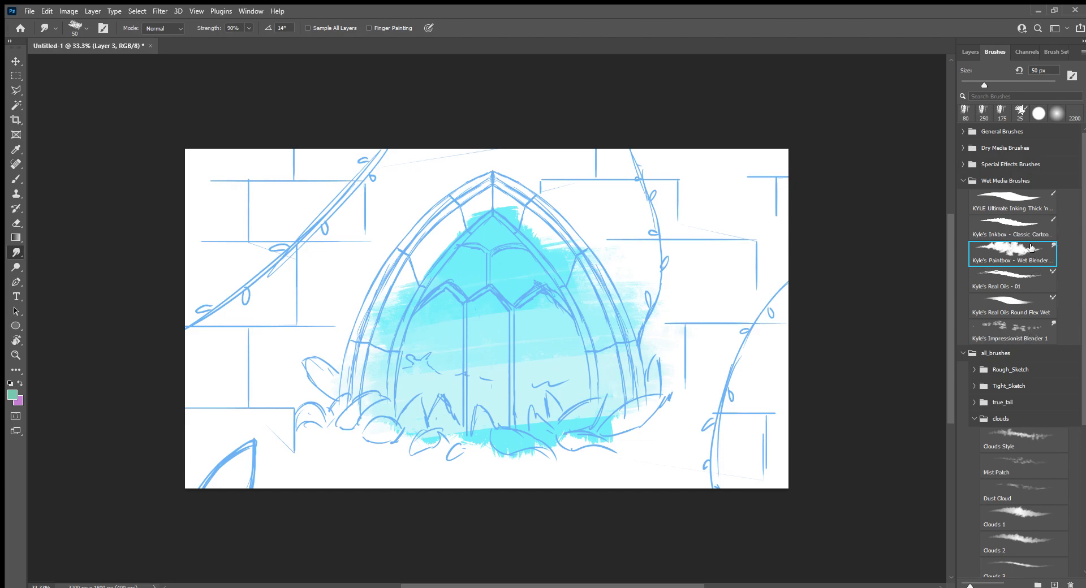
pyautogui.click(963, 164)
pyautogui.click(1034, 271)
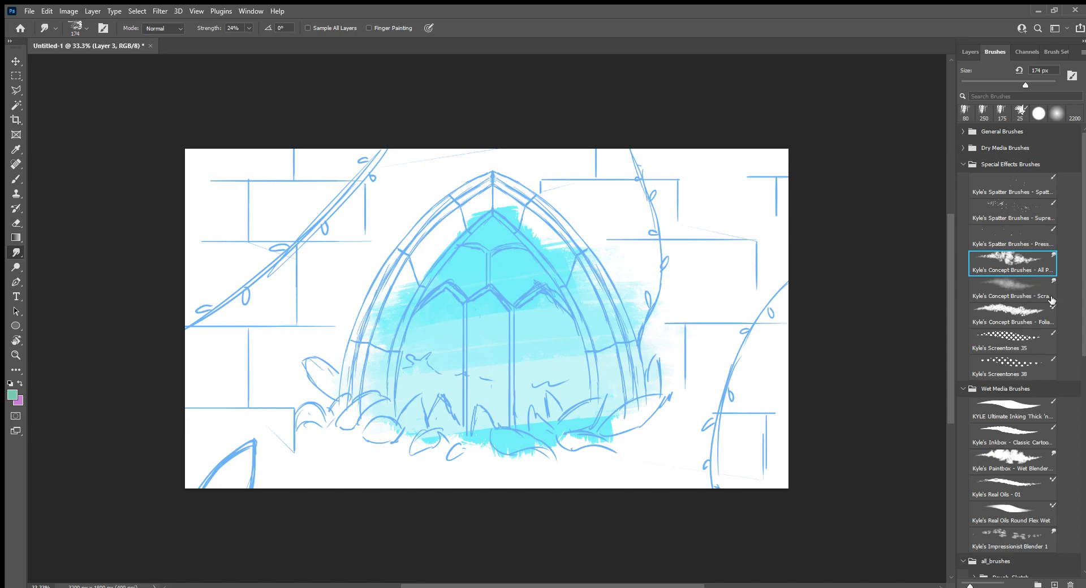
pyautogui.click(1012, 314)
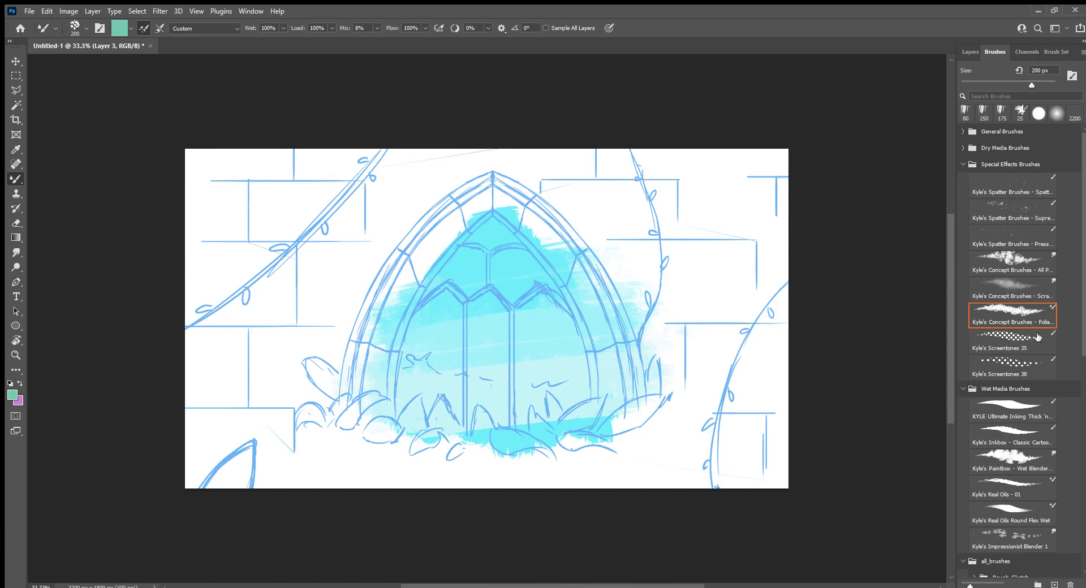
# Select the Ink 2 brush preset at 80 px.
pyautogui.scroll(-2, 1074, 362)
pyautogui.scroll(-3, 1075, 395)
pyautogui.scroll(-3, 1076, 441)
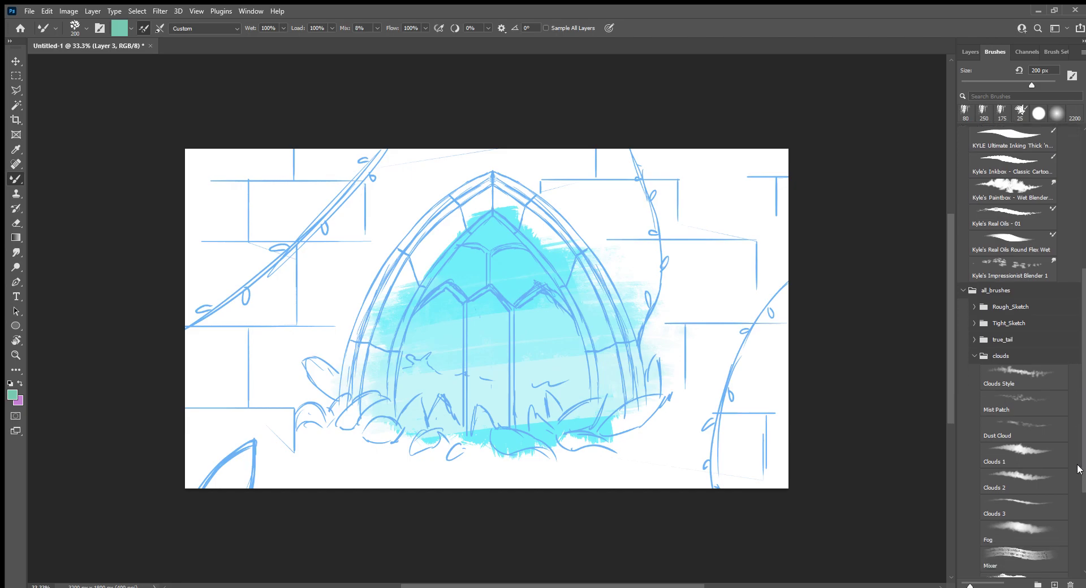
pyautogui.scroll(-2, 1077, 486)
pyautogui.scroll(-1, 1076, 497)
pyautogui.scroll(-1, 1075, 537)
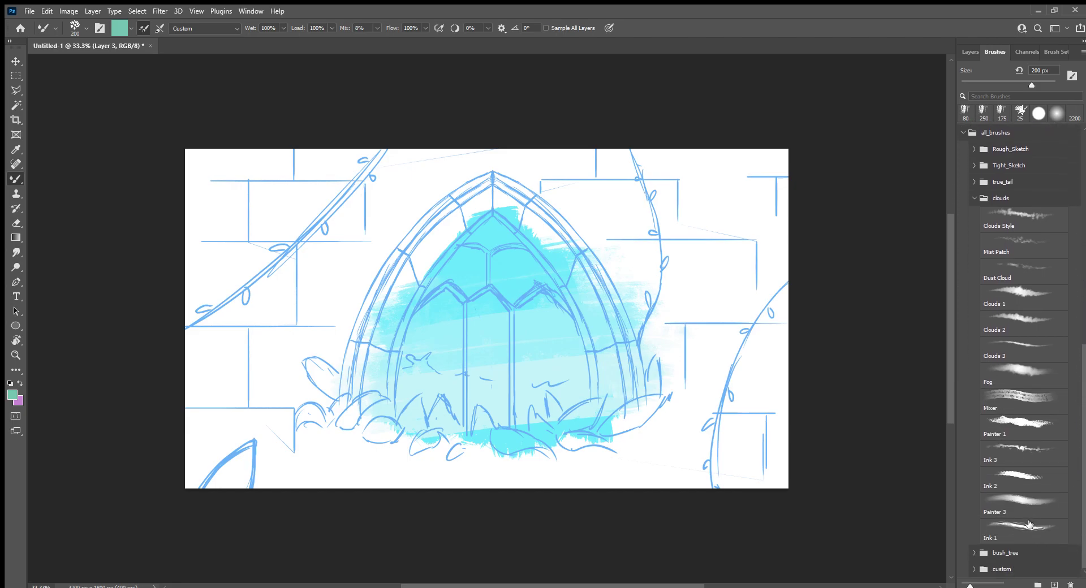
pyautogui.click(1030, 474)
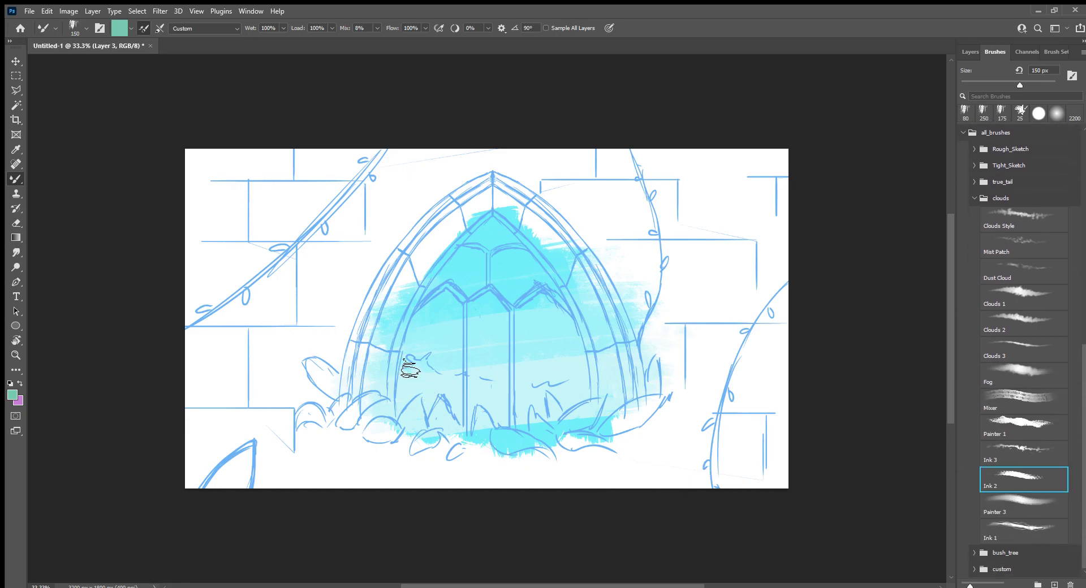
pyautogui.press('[')
pyautogui.press('[')
pyautogui.press('[')
# Paint a green foliage patch at the window's lower left after undoing a first attempt.
pyautogui.scroll(-1, 428, 354)
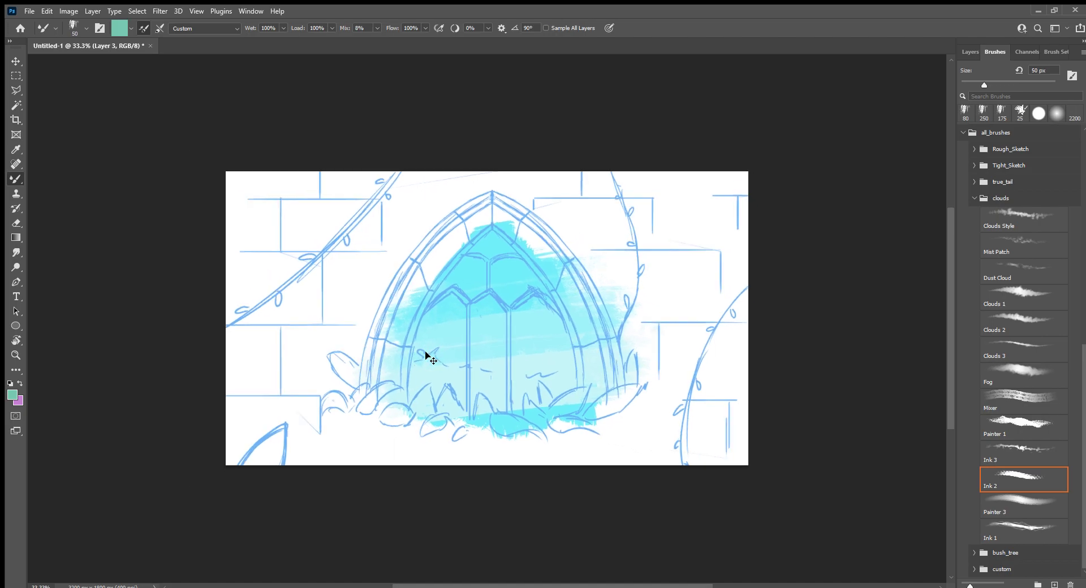
pyautogui.hotkey('ctrl', 'z')
pyautogui.scroll(1, 439, 399)
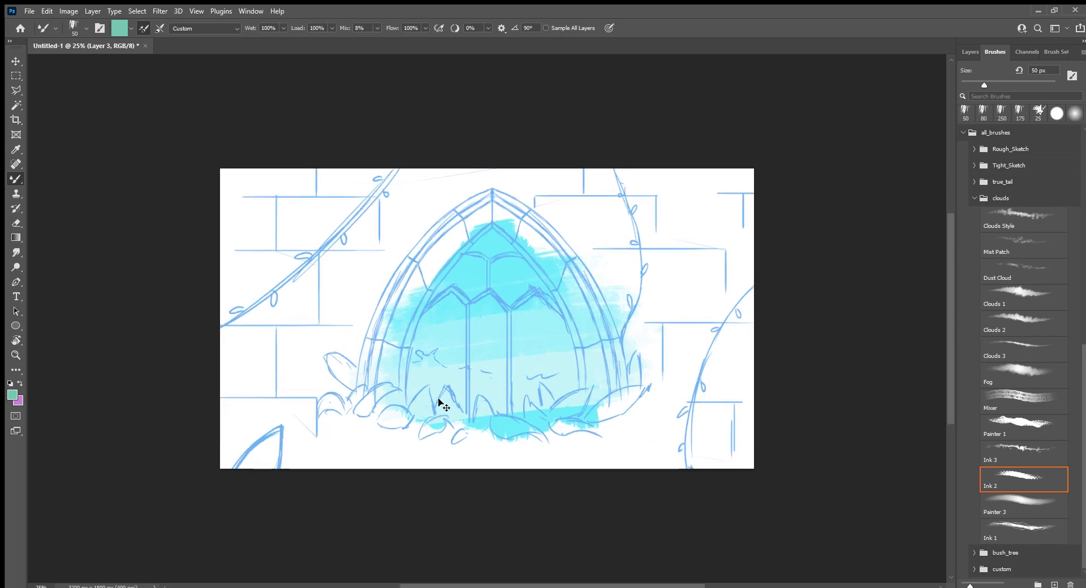
pyautogui.moveTo(403, 374)
pyautogui.mouseDown()
pyautogui.moveTo(400, 416)
pyautogui.moveTo(418, 399)
pyautogui.moveTo(424, 419)
pyautogui.mouseUp()
pyautogui.press(']')
pyautogui.press(']')
pyautogui.press(']')
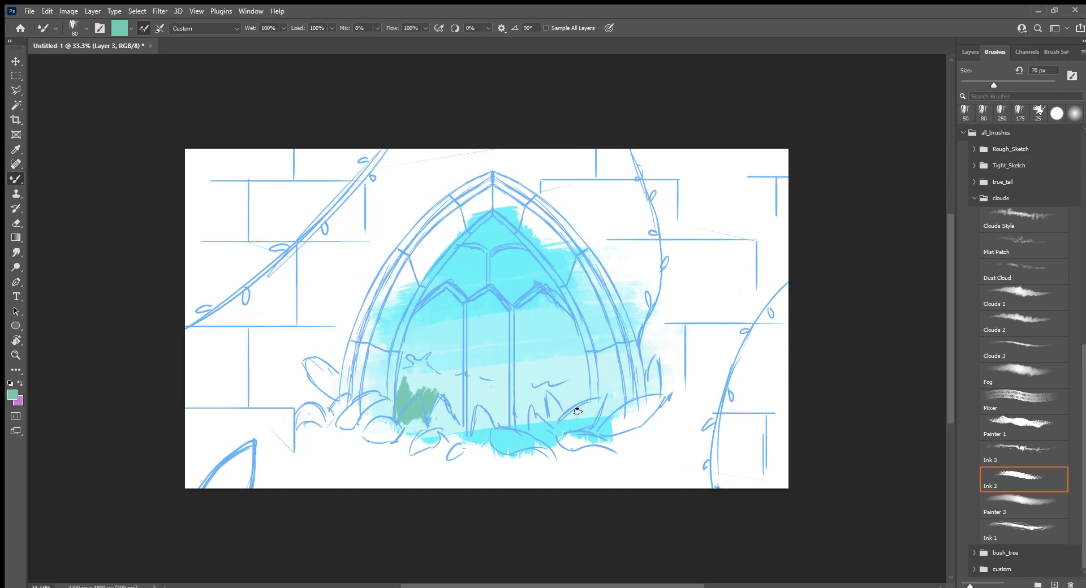
# Paint a broad green grass band across the lower window, rotating the view for the lower-left edge.
pyautogui.moveTo(548, 417)
pyautogui.mouseDown()
pyautogui.moveTo(601, 416)
pyautogui.moveTo(443, 425)
pyautogui.moveTo(453, 417)
pyautogui.moveTo(407, 405)
pyautogui.moveTo(618, 403)
pyautogui.moveTo(487, 409)
pyautogui.mouseUp()
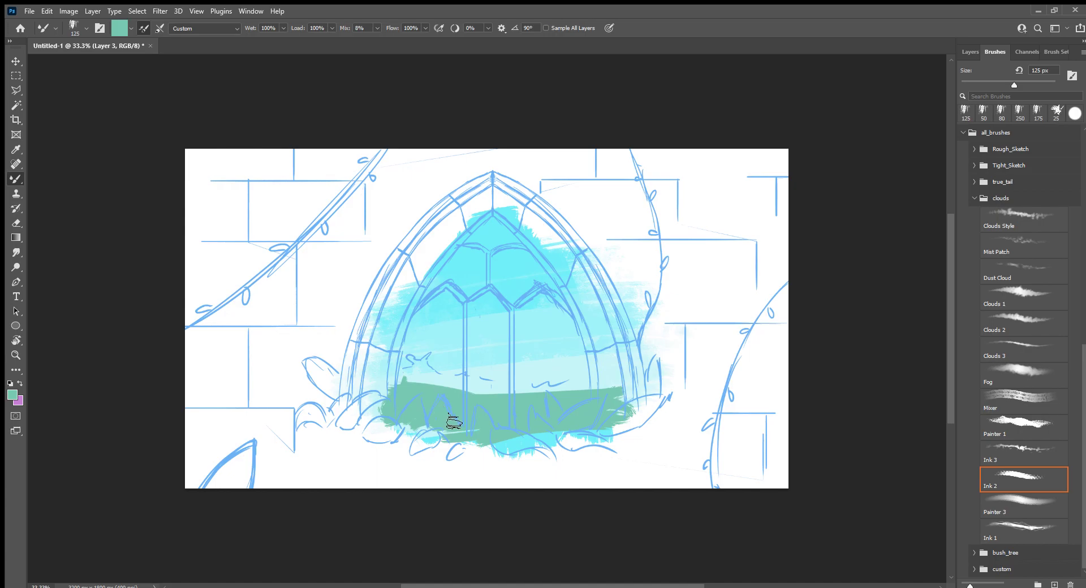
pyautogui.moveTo(412, 387); pyautogui.dragTo(421, 383)
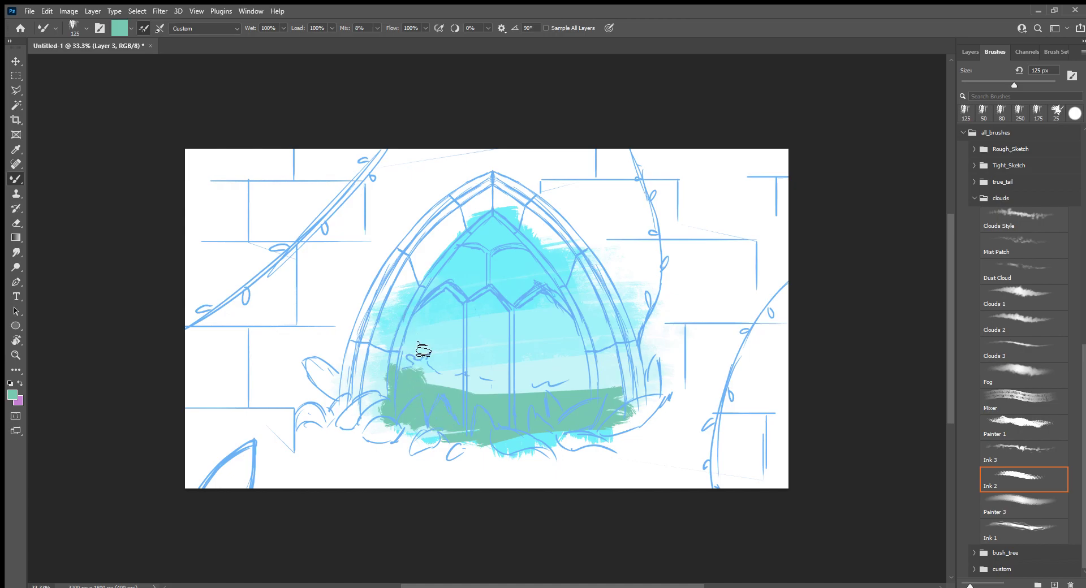
pyautogui.press('[')
pyautogui.press('[')
pyautogui.press('[')
pyautogui.press('[')
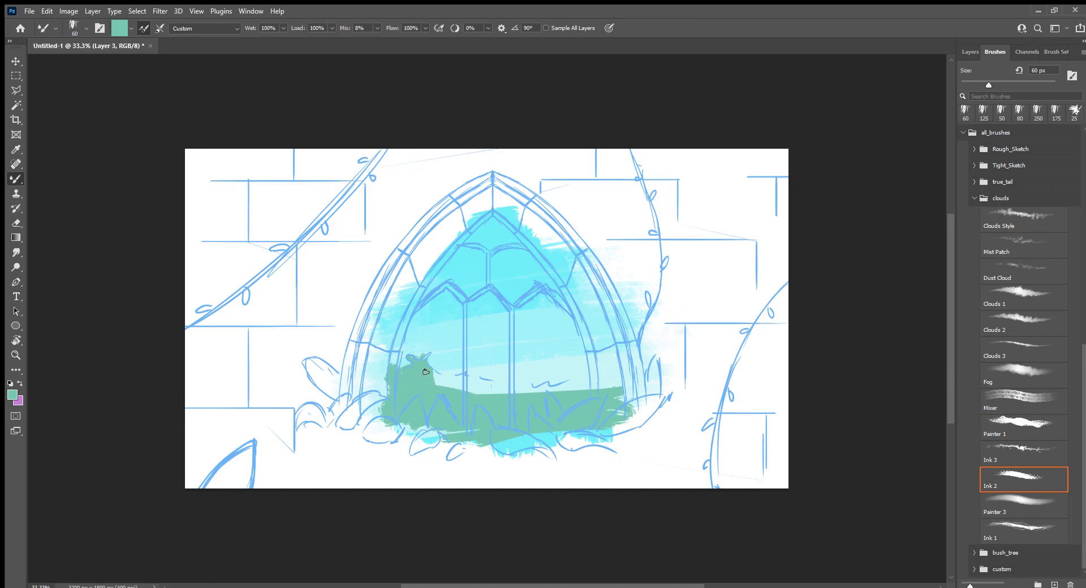
pyautogui.moveTo(431, 378); pyautogui.dragTo(442, 379)
pyautogui.press('r')
pyautogui.moveTo(462, 441)
pyautogui.mouseDown()
pyautogui.moveTo(536, 374)
pyautogui.moveTo(509, 384)
pyautogui.moveTo(604, 276)
pyautogui.moveTo(583, 315)
pyautogui.mouseUp()
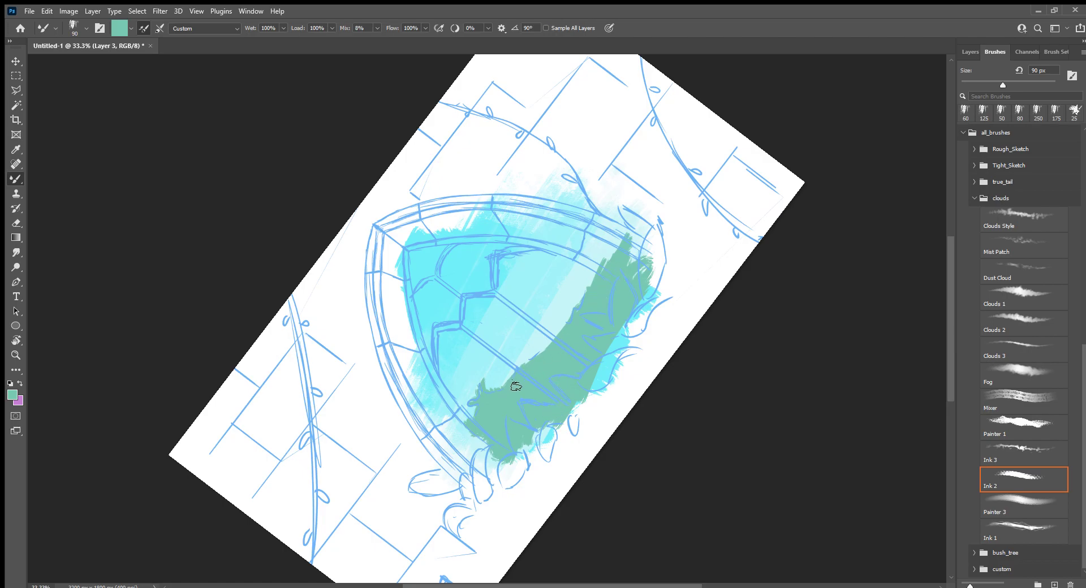
pyautogui.moveTo(515, 386); pyautogui.dragTo(458, 441)
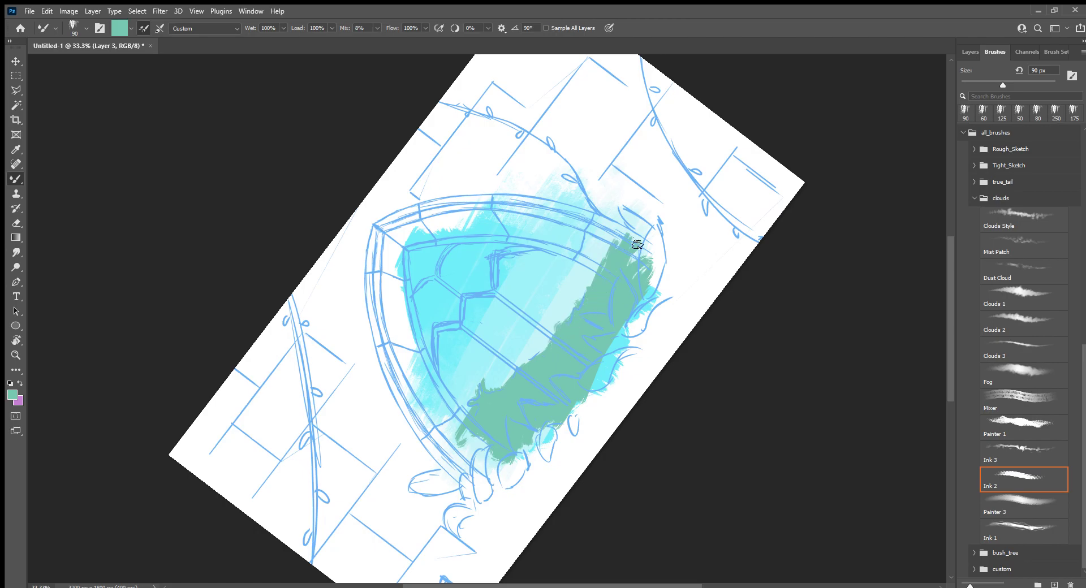
pyautogui.press('Escape')
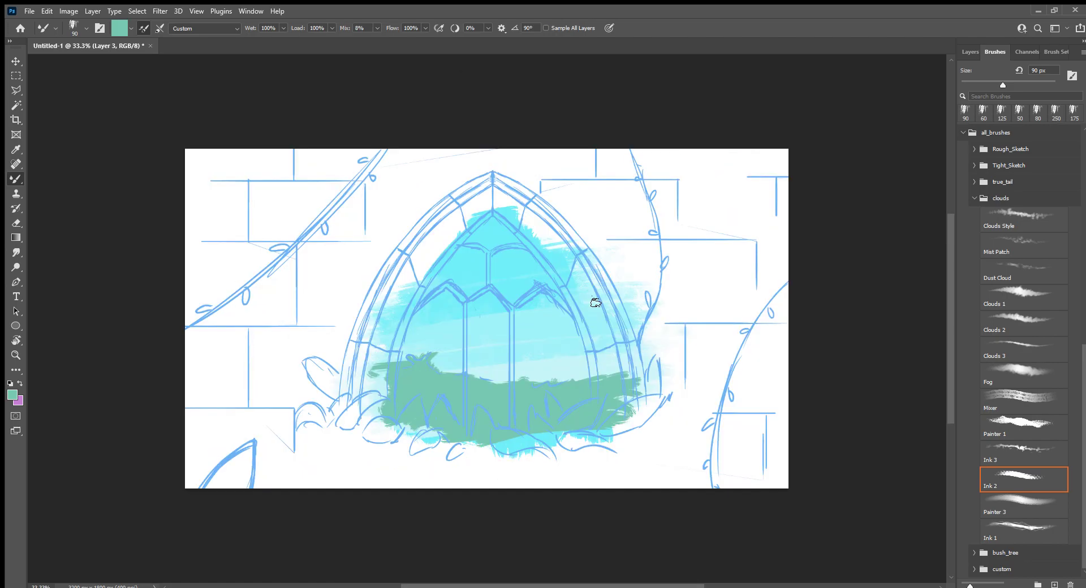
# Reload the mixer brush from the canvas and blend darker green across the grass at 150 px.
pyautogui.press('i')
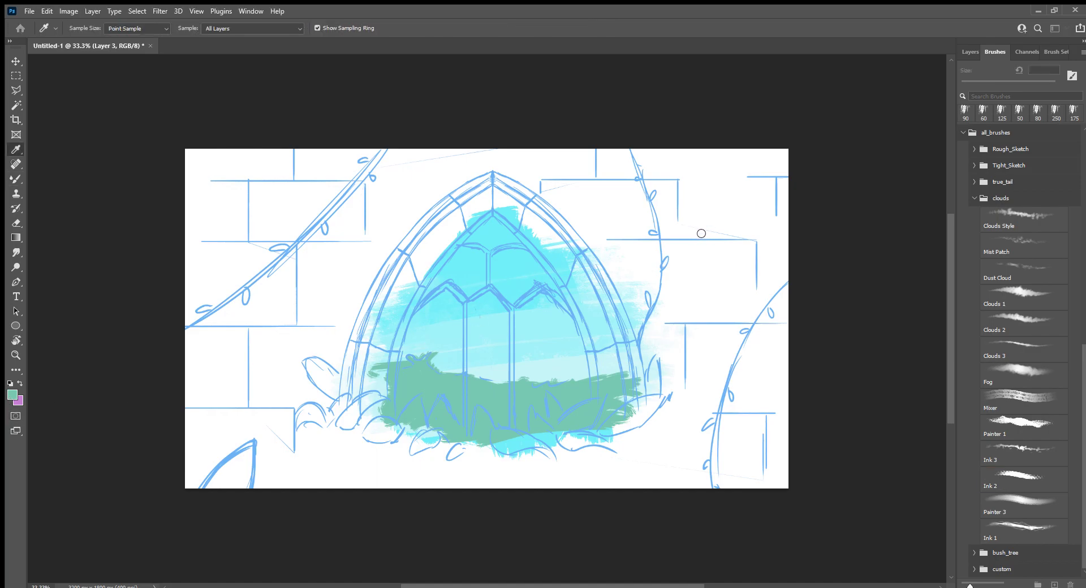
pyautogui.press('b')
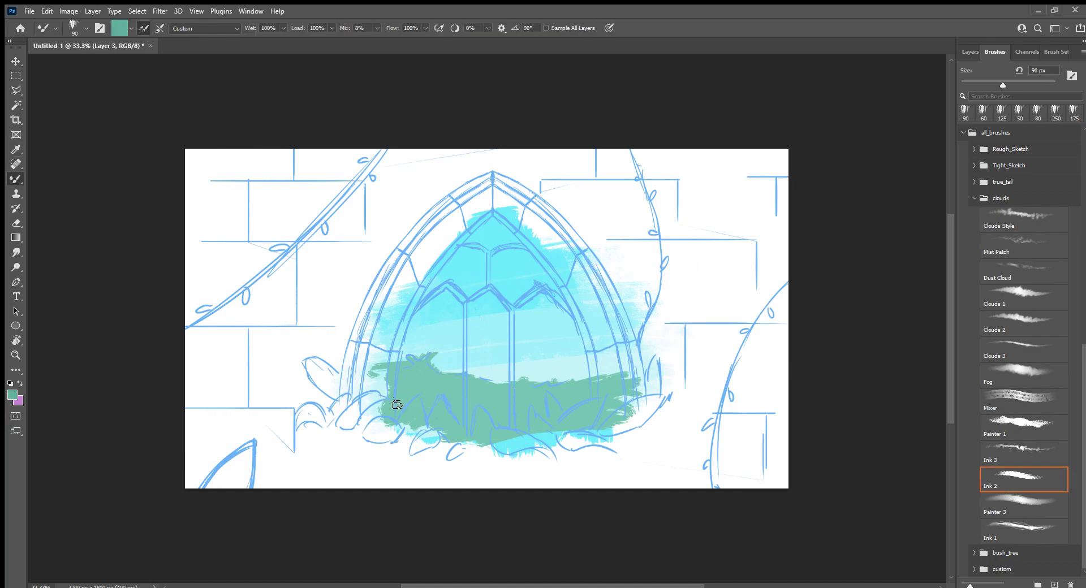
pyautogui.keyDown('alt'); pyautogui.click(397, 405); pyautogui.keyUp('alt')
pyautogui.press(']')
pyautogui.press(']')
pyautogui.press(']')
pyautogui.moveTo(421, 378)
pyautogui.mouseDown()
pyautogui.moveTo(460, 417)
pyautogui.moveTo(490, 419)
pyautogui.mouseUp()
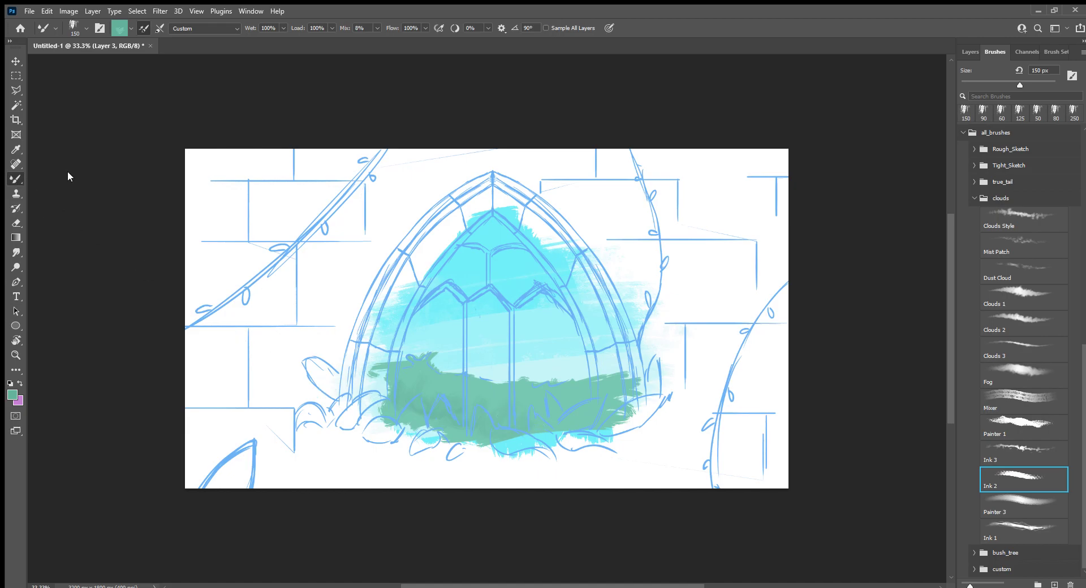
# Sample a grass green and darken the grass with a broad 150 px stroke.
pyautogui.press('b')
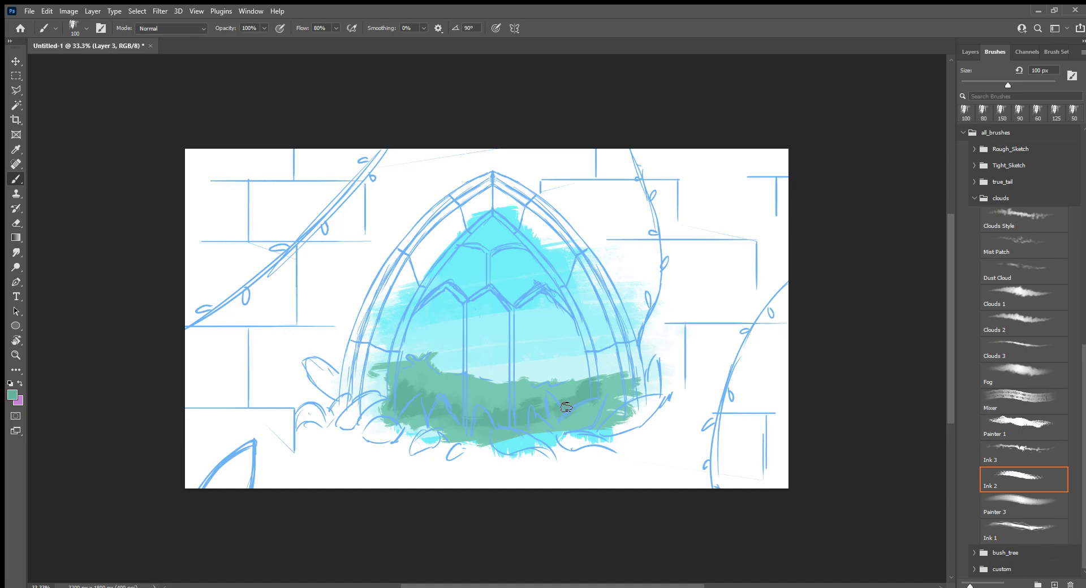
pyautogui.keyDown('alt'); pyautogui.click(524, 405); pyautogui.keyUp('alt')
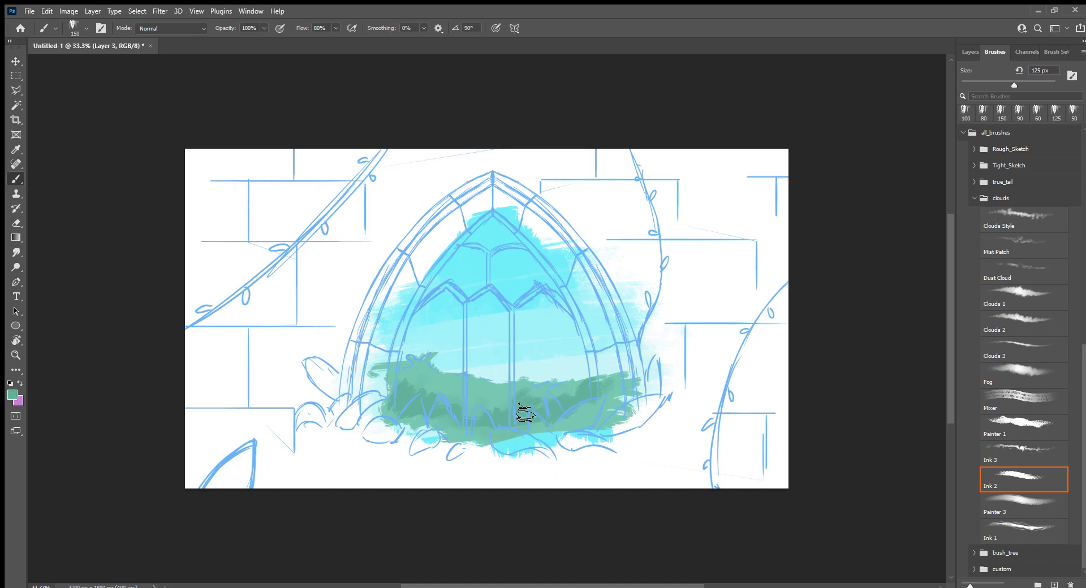
pyautogui.press(']')
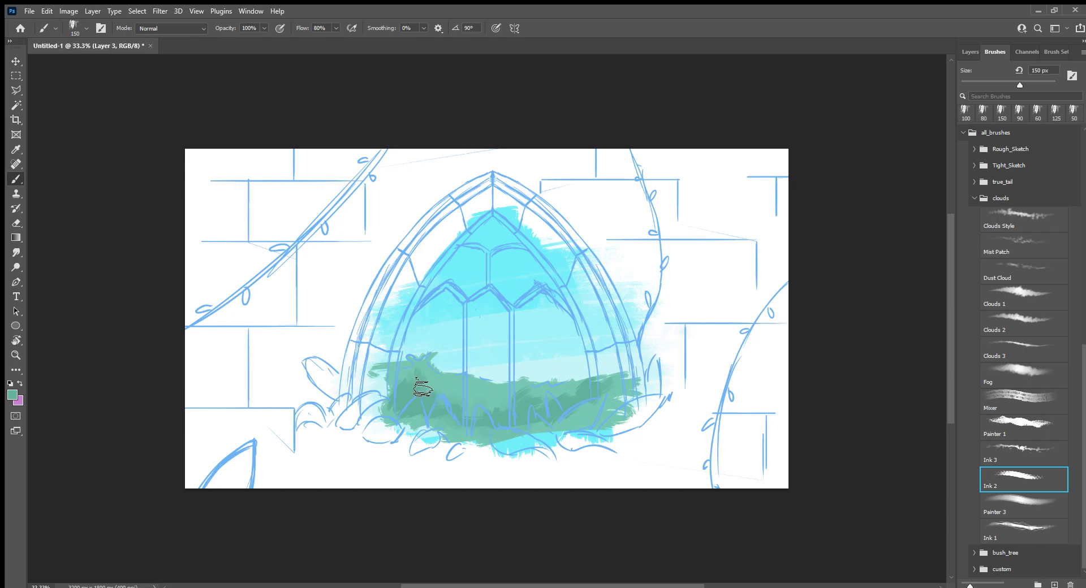
pyautogui.moveTo(428, 394)
pyautogui.mouseDown()
pyautogui.moveTo(508, 424)
pyautogui.moveTo(565, 410)
pyautogui.mouseUp()
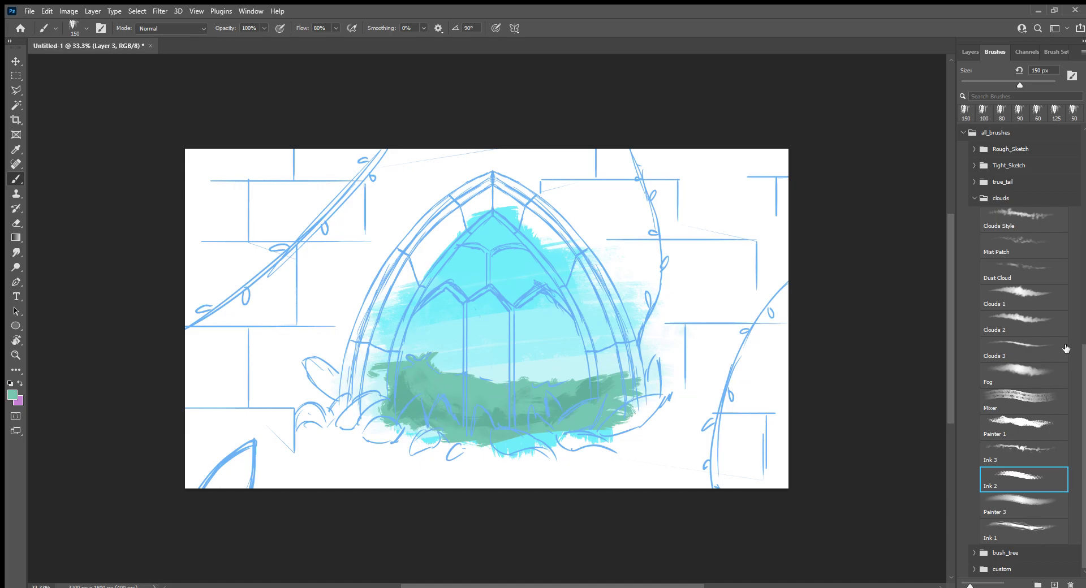
pyautogui.scroll(3, 1012, 282)
# Dab darker green leafy clumps over the grass with the Foliage brush at 200 px.
pyautogui.scroll(3, 1012, 283)
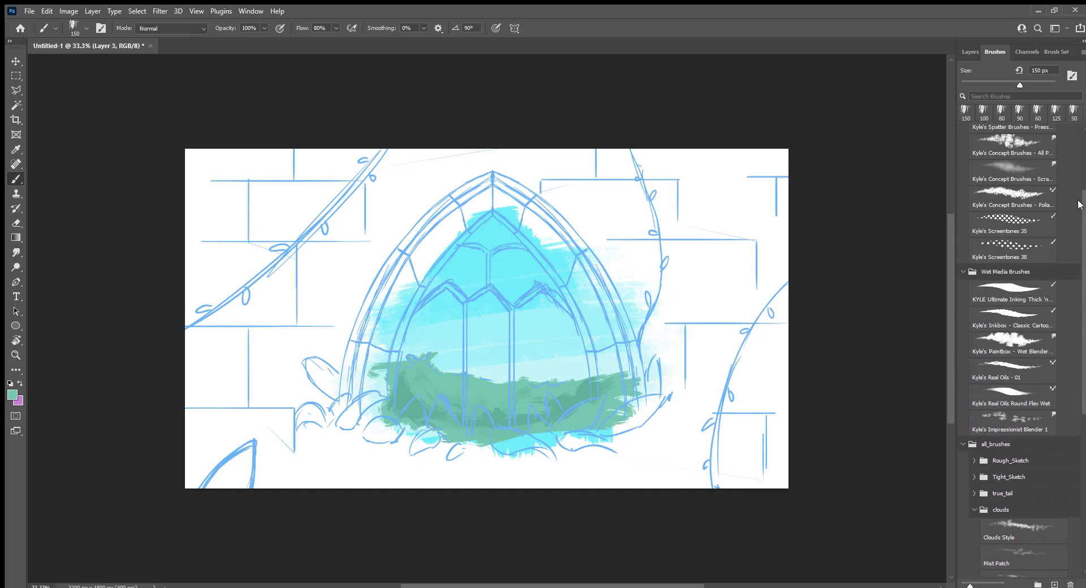
pyautogui.click(1012, 197)
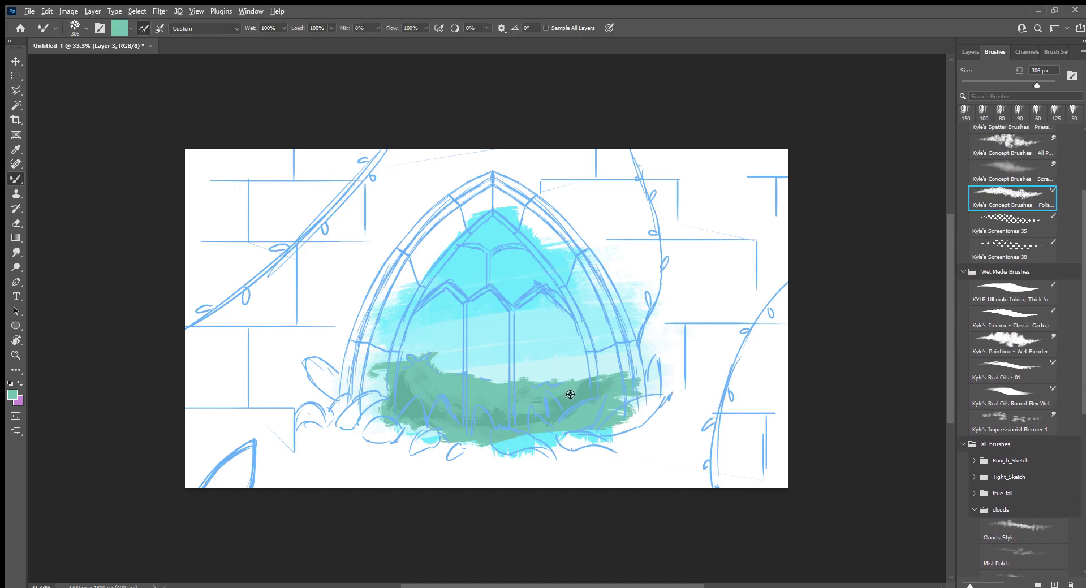
pyautogui.moveTo(570, 394)
pyautogui.mouseDown()
pyautogui.moveTo(576, 412)
pyautogui.moveTo(616, 421)
pyautogui.mouseUp()
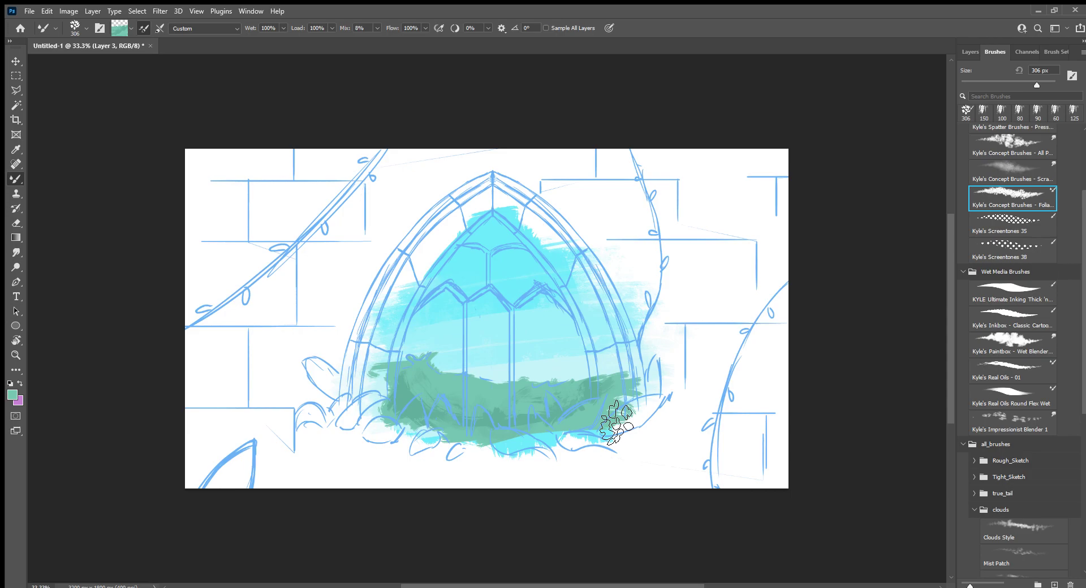
pyautogui.press('[')
pyautogui.press('[')
pyautogui.press('[')
pyautogui.keyDown('alt'); pyautogui.click(407, 398); pyautogui.keyUp('alt')
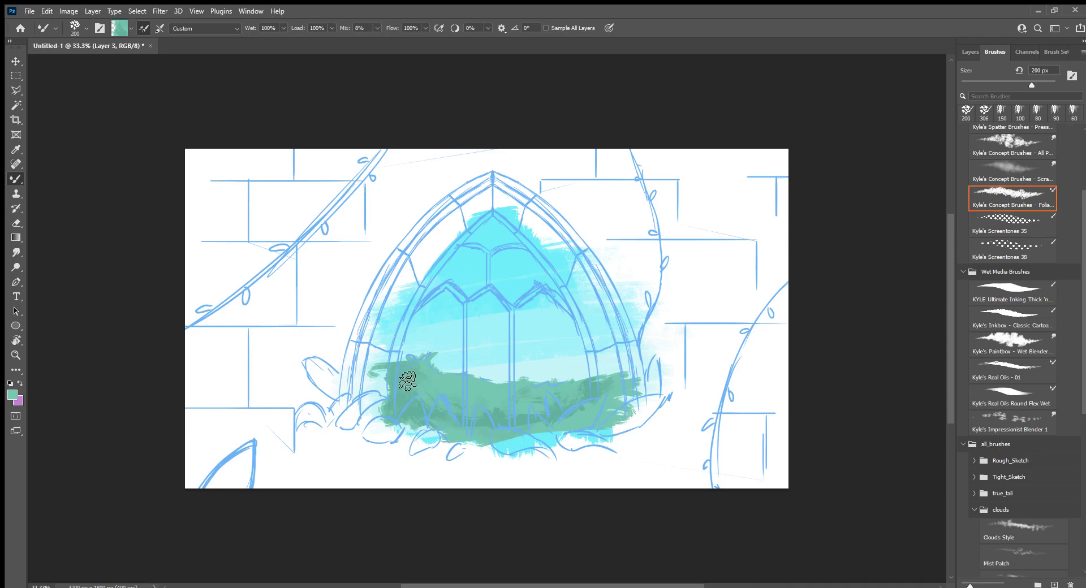
pyautogui.moveTo(448, 388)
pyautogui.mouseDown()
pyautogui.moveTo(417, 368)
pyautogui.moveTo(481, 395)
pyautogui.moveTo(407, 388)
pyautogui.moveTo(448, 417)
pyautogui.moveTo(460, 388)
pyautogui.moveTo(470, 415)
pyautogui.moveTo(443, 376)
pyautogui.moveTo(417, 368)
pyautogui.moveTo(477, 409)
pyautogui.moveTo(441, 417)
pyautogui.moveTo(492, 392)
pyautogui.moveTo(492, 424)
pyautogui.moveTo(537, 421)
pyautogui.moveTo(497, 417)
pyautogui.moveTo(507, 412)
pyautogui.moveTo(494, 433)
pyautogui.moveTo(541, 404)
pyautogui.moveTo(536, 397)
pyautogui.moveTo(599, 388)
pyautogui.moveTo(588, 383)
pyautogui.moveTo(603, 395)
pyautogui.moveTo(588, 402)
pyautogui.moveTo(569, 383)
pyautogui.moveTo(563, 396)
pyautogui.moveTo(569, 376)
pyautogui.moveTo(576, 404)
pyautogui.moveTo(545, 412)
pyautogui.moveTo(565, 426)
pyautogui.moveTo(592, 404)
pyautogui.moveTo(612, 416)
pyautogui.mouseUp()
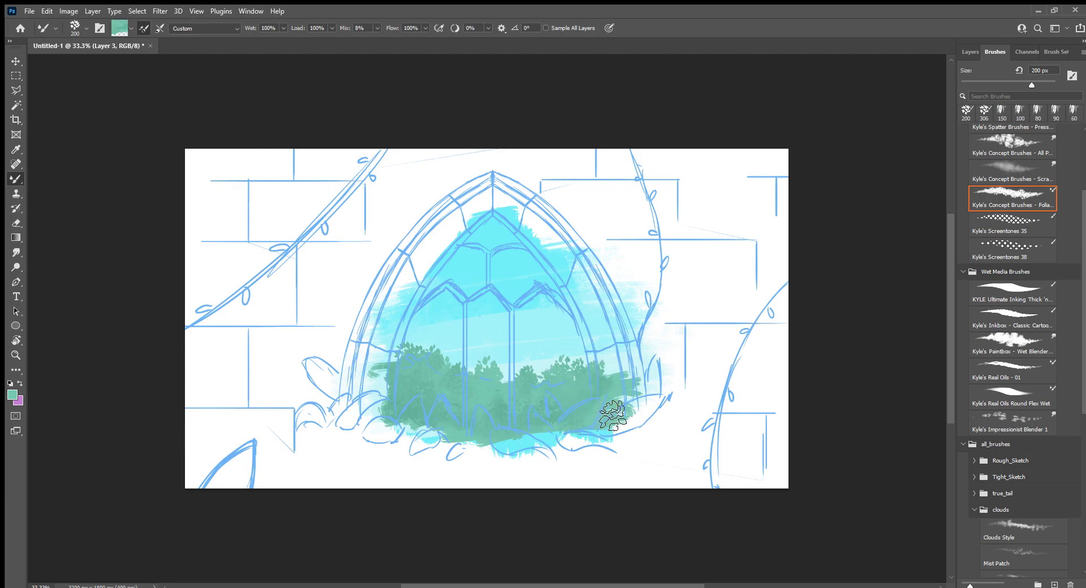
pyautogui.moveTo(436, 400)
pyautogui.mouseDown()
pyautogui.moveTo(441, 412)
pyautogui.moveTo(410, 410)
pyautogui.moveTo(463, 440)
pyautogui.mouseUp()
pyautogui.moveTo(441, 386)
pyautogui.mouseDown()
pyautogui.moveTo(435, 412)
pyautogui.moveTo(509, 417)
pyautogui.mouseUp()
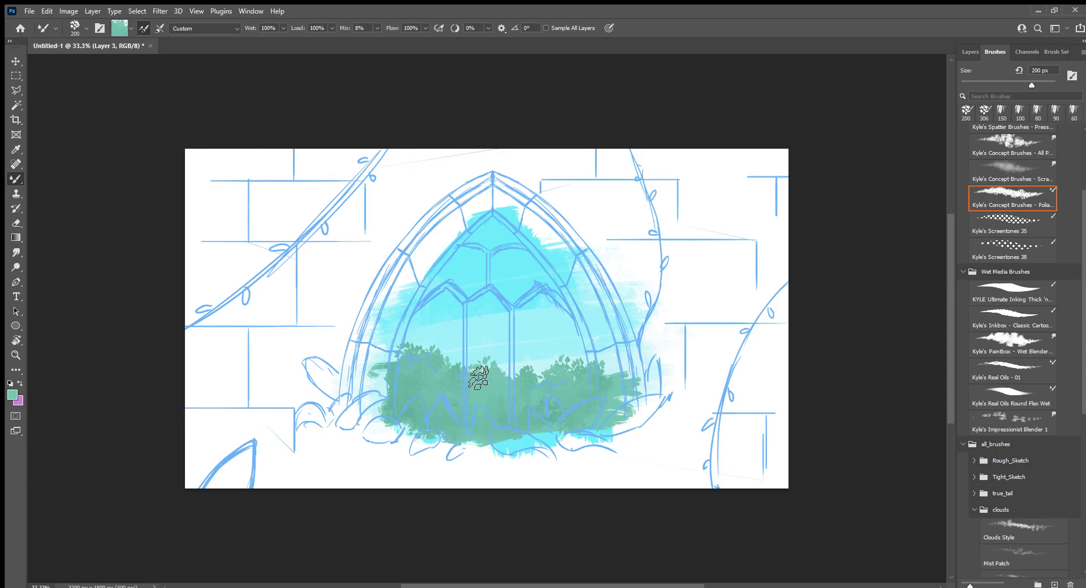
# Sample a pale yellow-green paint colour from the canvas.
pyautogui.press('i')
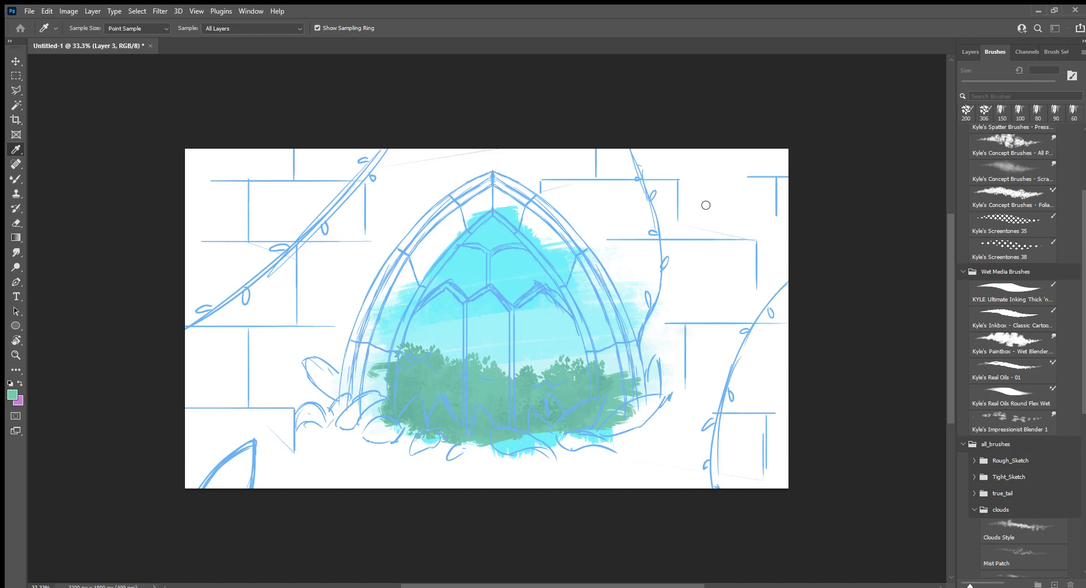
pyautogui.press('b')
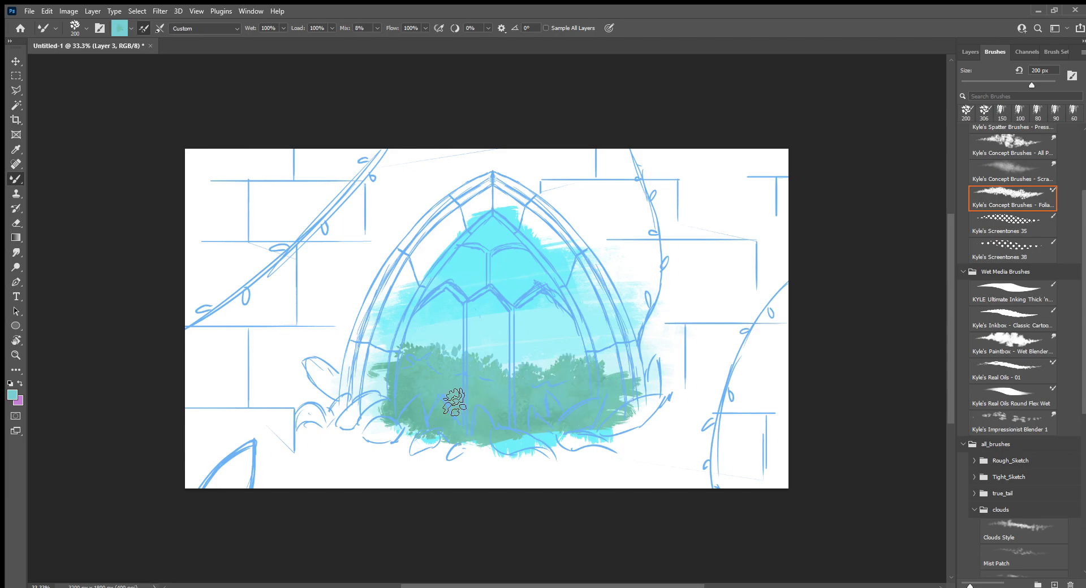
pyautogui.press('i')
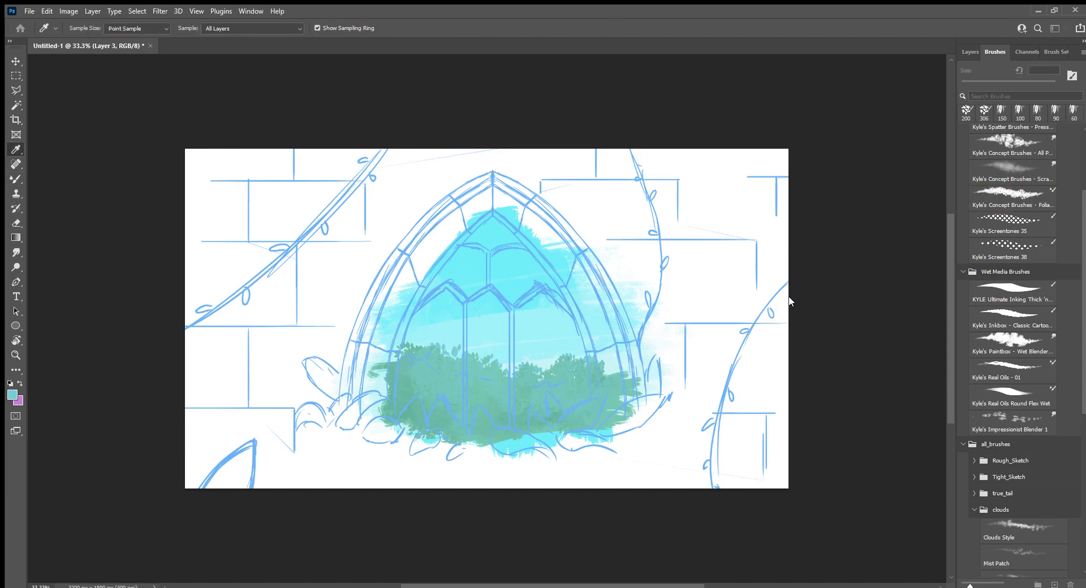
# Dab pale yellow-green highlights on the bushes and blend teal-green strokes over them.
pyautogui.press('b')
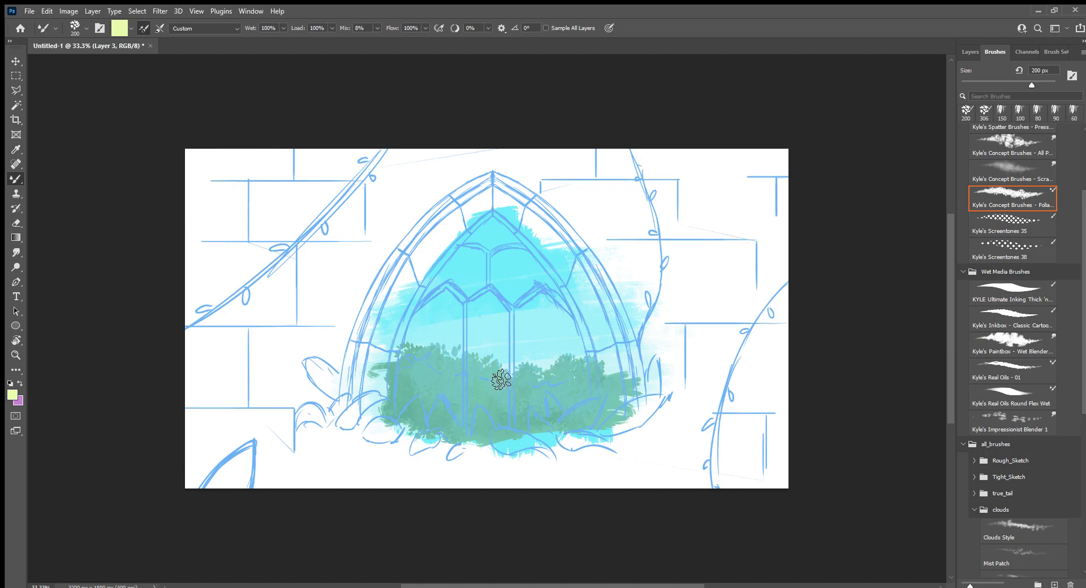
pyautogui.moveTo(483, 369)
pyautogui.mouseDown()
pyautogui.moveTo(497, 379)
pyautogui.moveTo(460, 363)
pyautogui.moveTo(453, 378)
pyautogui.moveTo(419, 366)
pyautogui.moveTo(446, 383)
pyautogui.moveTo(463, 369)
pyautogui.moveTo(509, 396)
pyautogui.moveTo(522, 353)
pyautogui.mouseUp()
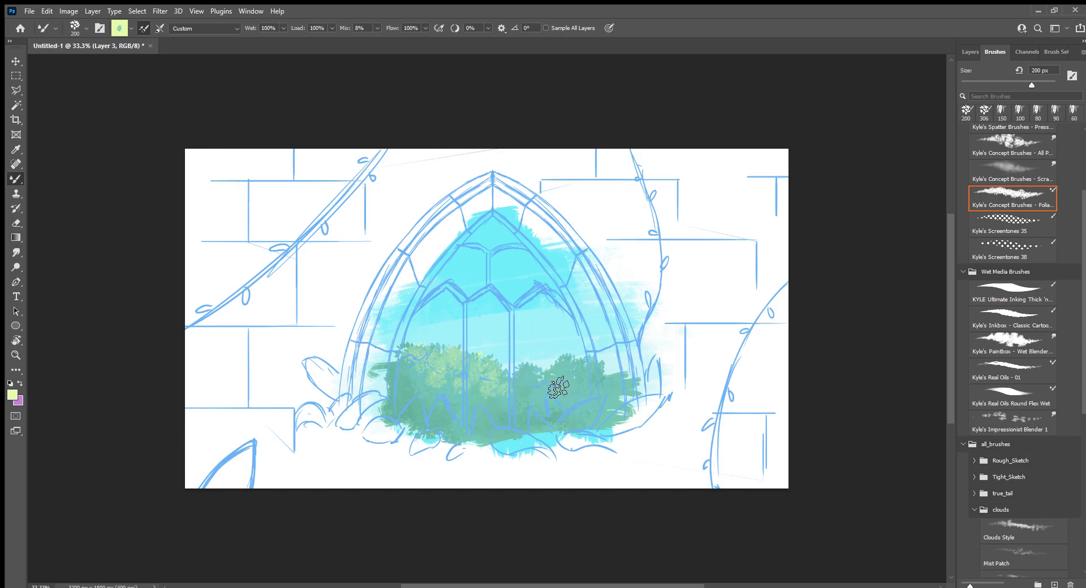
pyautogui.press('x')
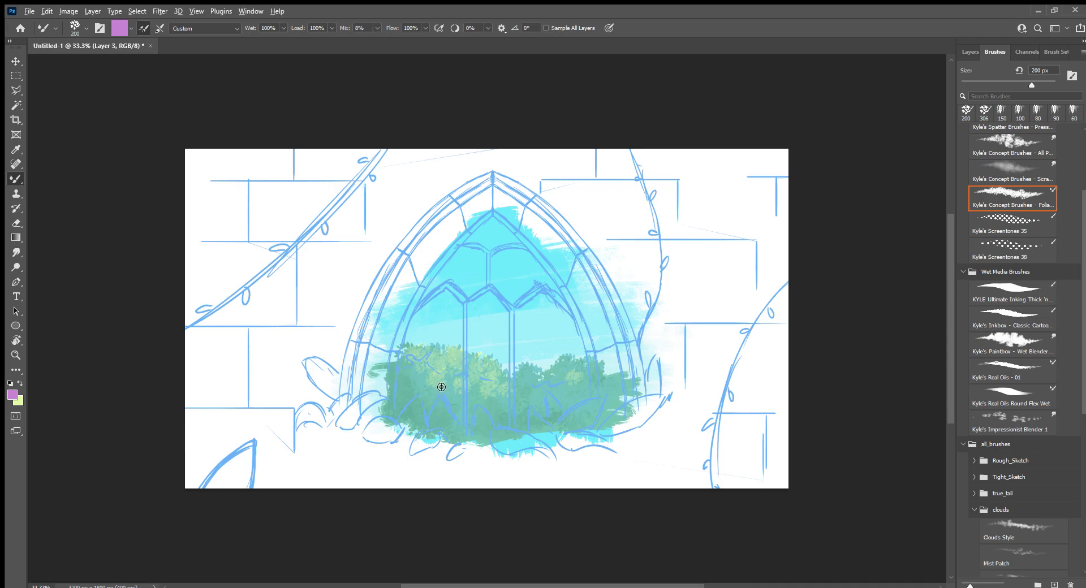
pyautogui.keyDown('alt'); pyautogui.click(446, 390); pyautogui.keyUp('alt')
pyautogui.moveTo(441, 406)
pyautogui.mouseDown()
pyautogui.moveTo(413, 407)
pyautogui.moveTo(436, 388)
pyautogui.moveTo(460, 407)
pyautogui.moveTo(455, 382)
pyautogui.moveTo(472, 395)
pyautogui.moveTo(459, 359)
pyautogui.moveTo(452, 370)
pyautogui.moveTo(506, 379)
pyautogui.mouseUp()
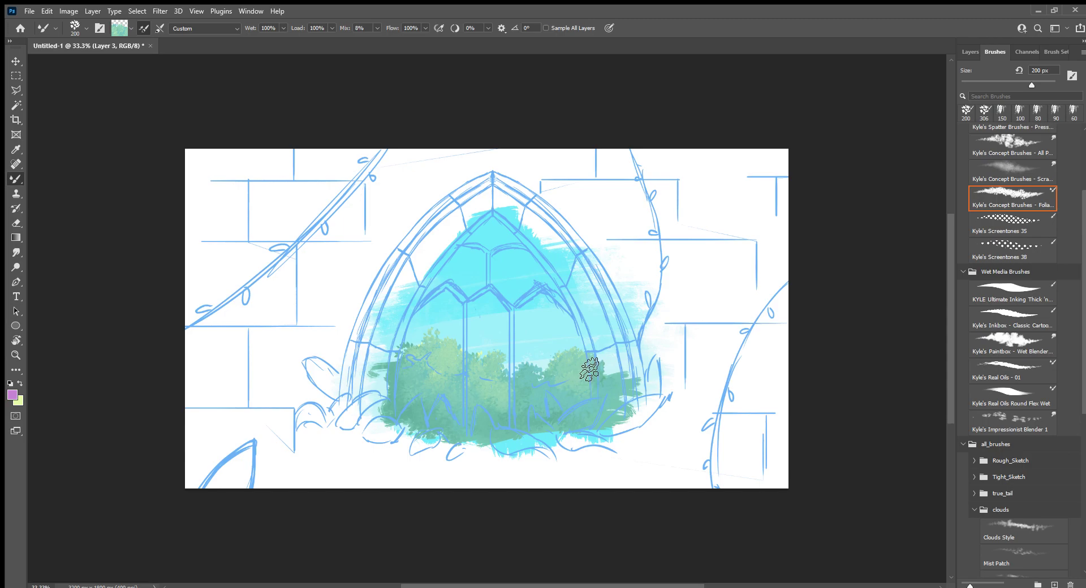
# Blend deeper teal-green shading over the lower and lower-right foliage.
pyautogui.keyDown('alt'); pyautogui.click(567, 401); pyautogui.keyUp('alt')
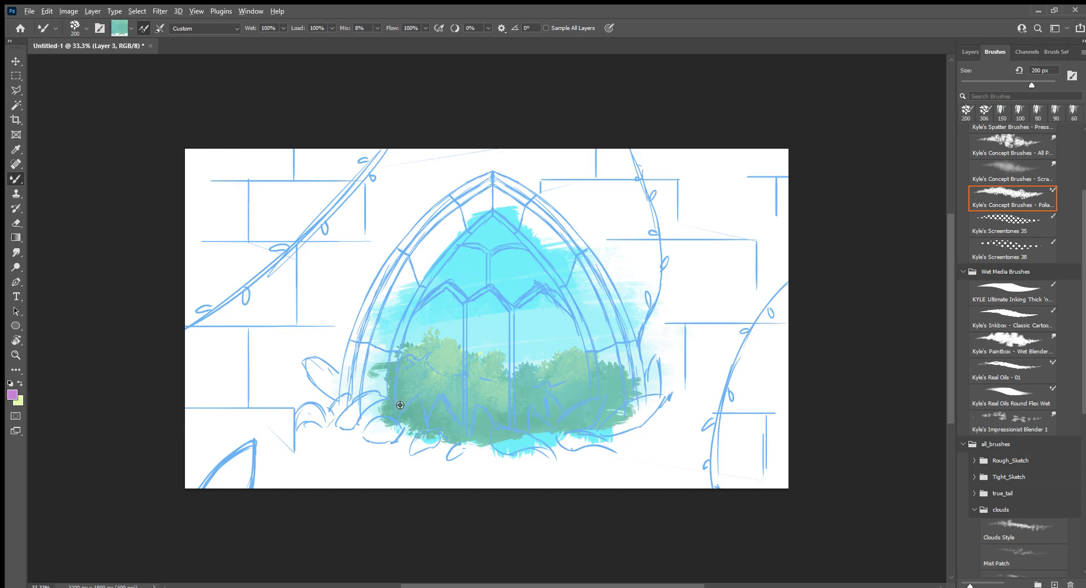
pyautogui.moveTo(400, 405); pyautogui.dragTo(444, 359)
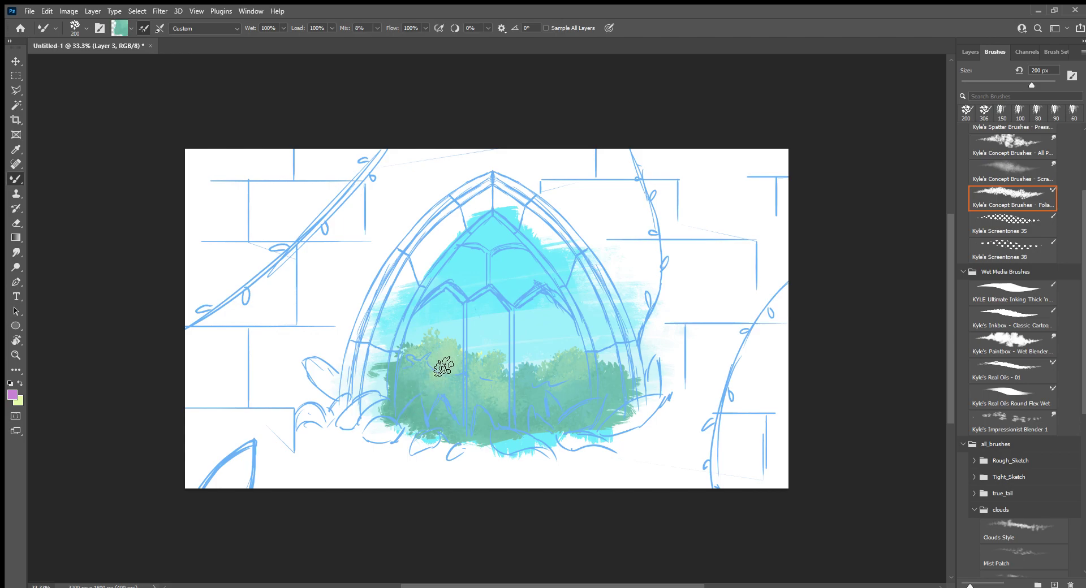
pyautogui.press('i')
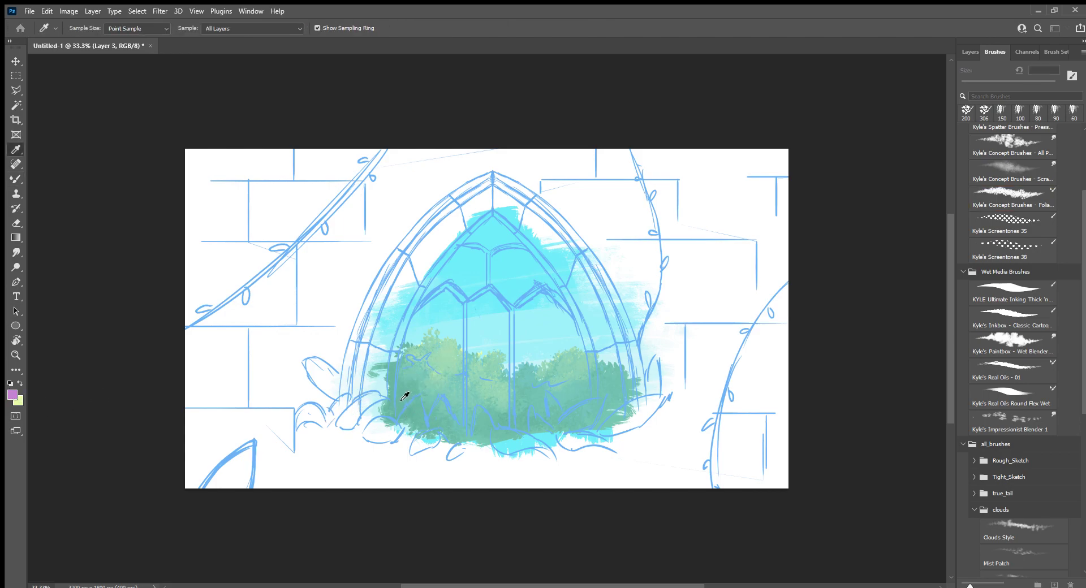
pyautogui.press('b')
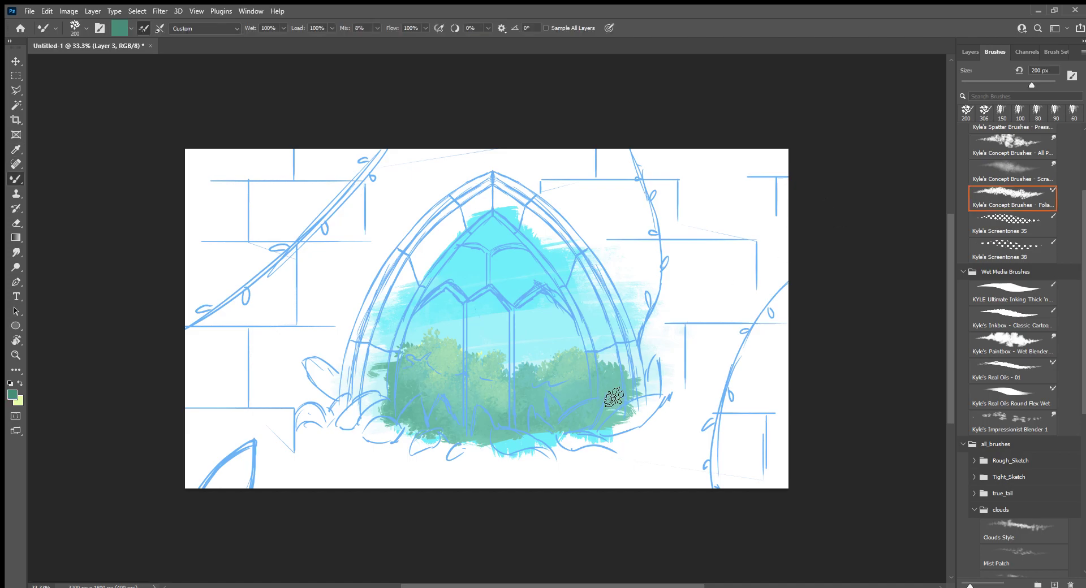
pyautogui.moveTo(606, 387)
pyautogui.mouseDown()
pyautogui.moveTo(582, 400)
pyautogui.moveTo(588, 390)
pyautogui.moveTo(568, 421)
pyautogui.mouseUp()
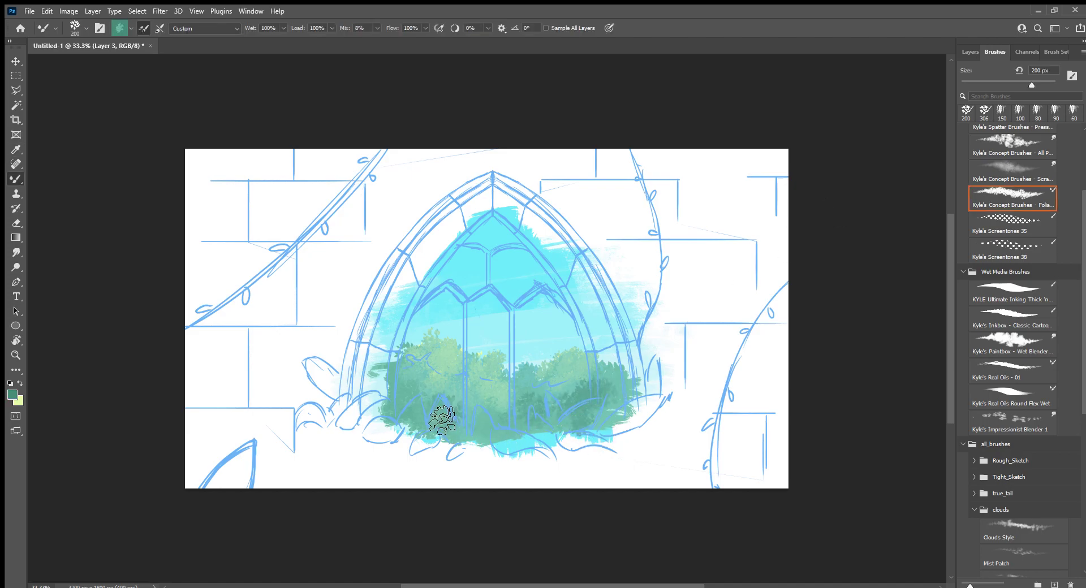
pyautogui.moveTo(427, 381); pyautogui.dragTo(408, 370)
pyautogui.moveTo(448, 413)
pyautogui.mouseDown()
pyautogui.moveTo(452, 432)
pyautogui.moveTo(516, 436)
pyautogui.mouseUp()
# Add Layer 4 above Layer 3 and select the Ink 2 brush preset at 60 px.
pyautogui.click(960, 51)
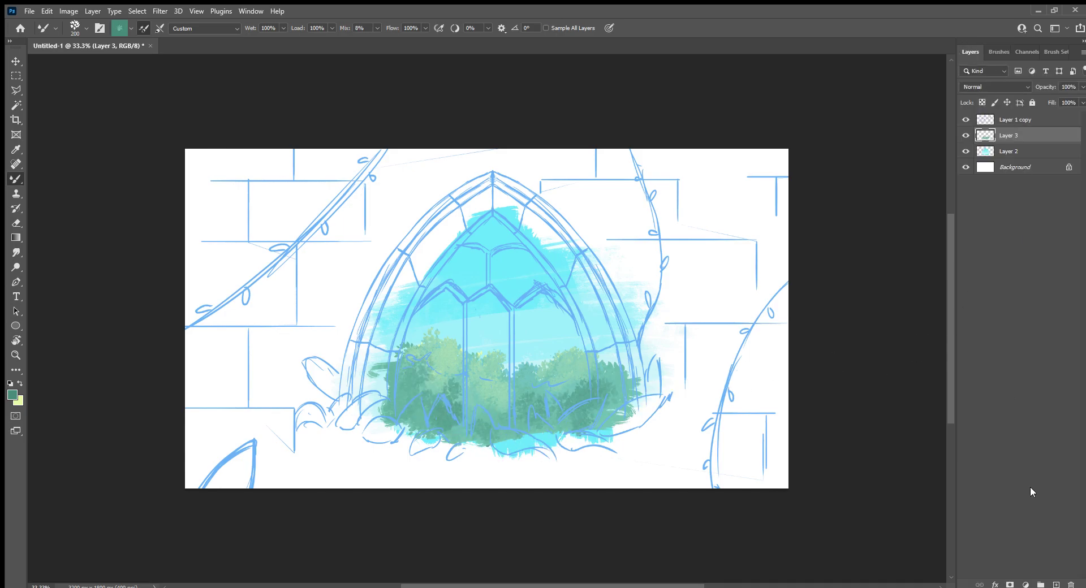
pyautogui.click(1059, 584)
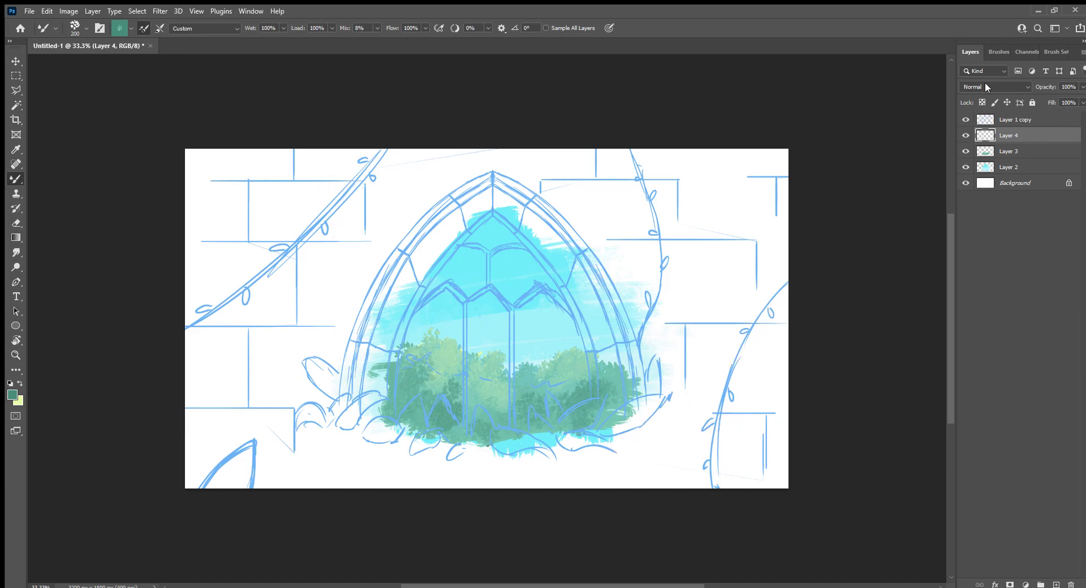
pyautogui.click(1023, 52)
pyautogui.click(994, 52)
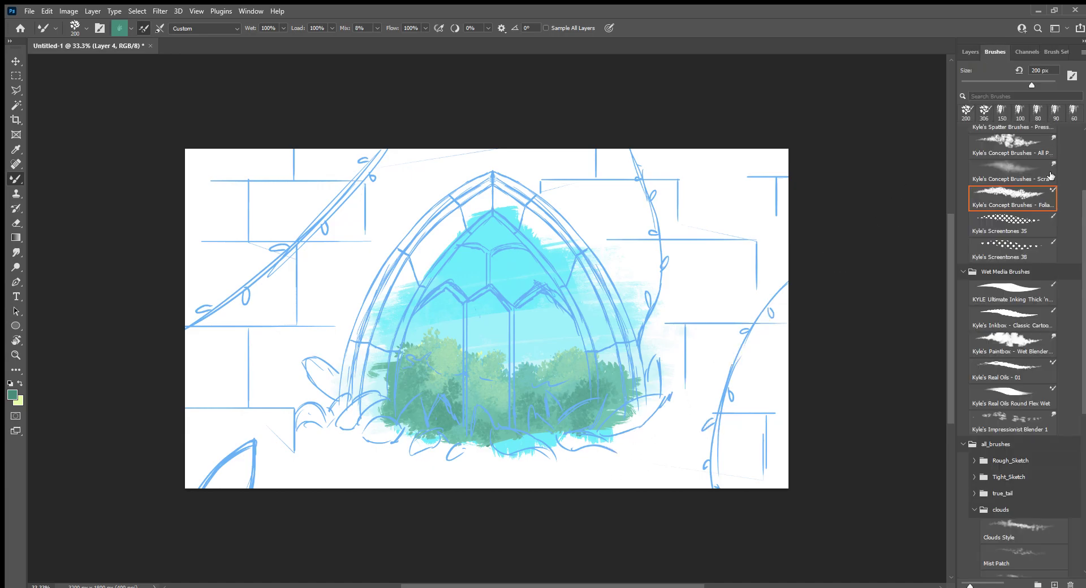
pyautogui.scroll(-5, 1028, 509)
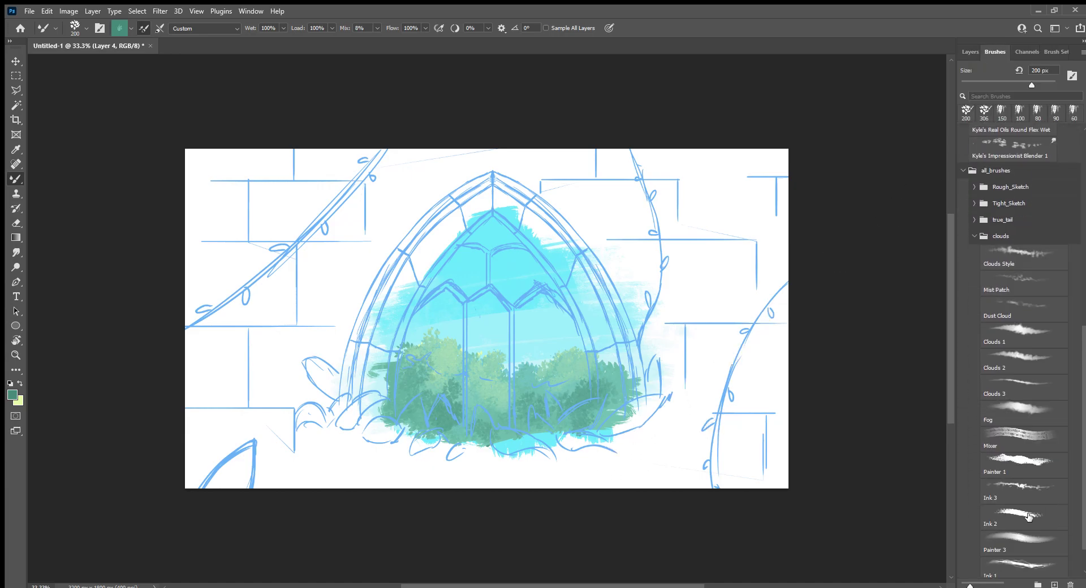
pyautogui.click(1042, 518)
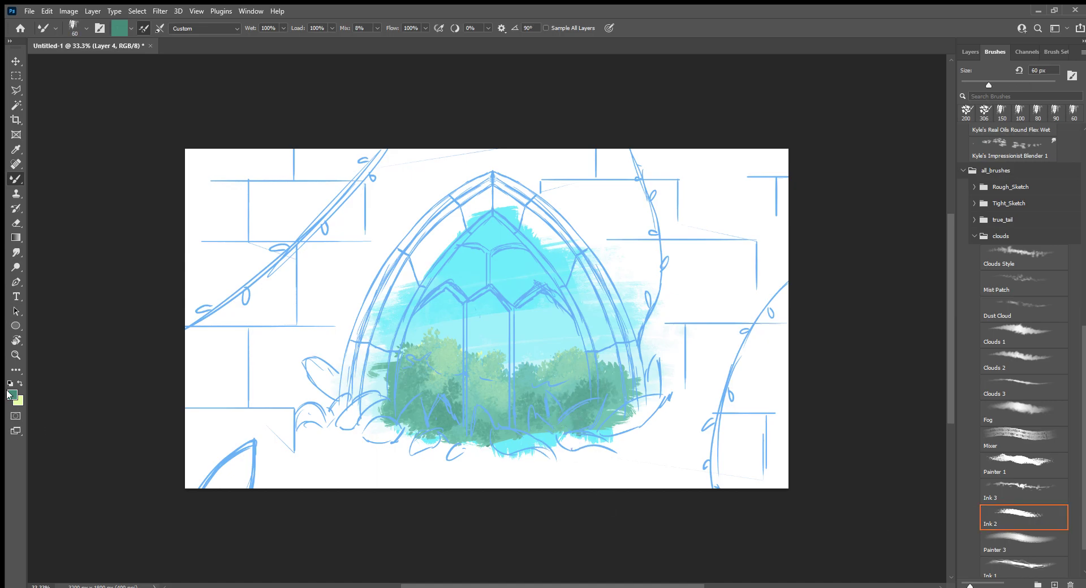
# Sample a dark grey-green and paint a curved stroke down the left arch.
pyautogui.press('i')
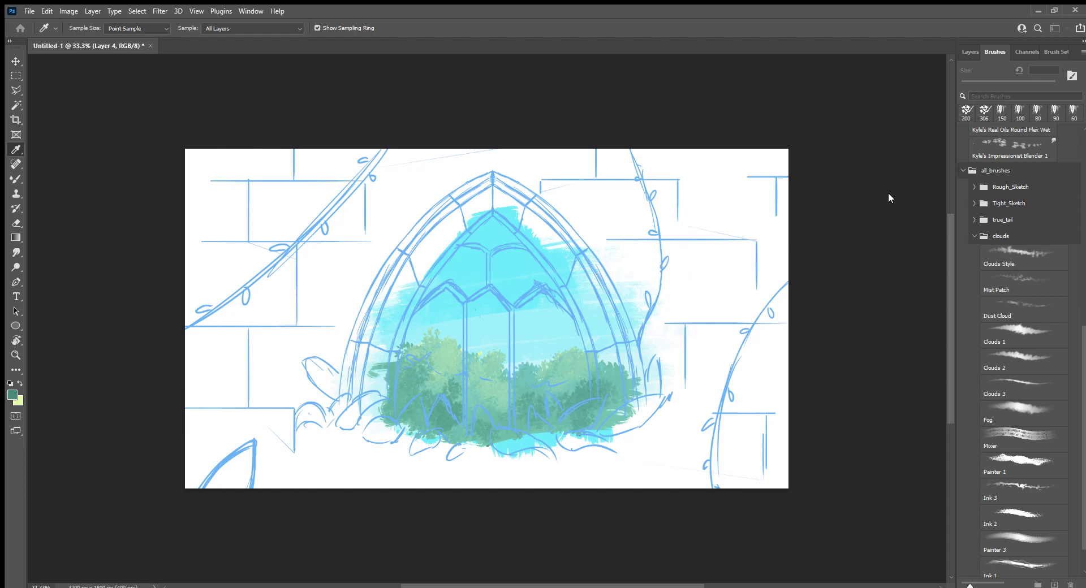
pyautogui.press('b')
pyautogui.moveTo(380, 363)
pyautogui.mouseDown()
pyautogui.moveTo(395, 320)
pyautogui.moveTo(384, 423)
pyautogui.mouseUp()
pyautogui.moveTo(399, 329); pyautogui.dragTo(389, 428)
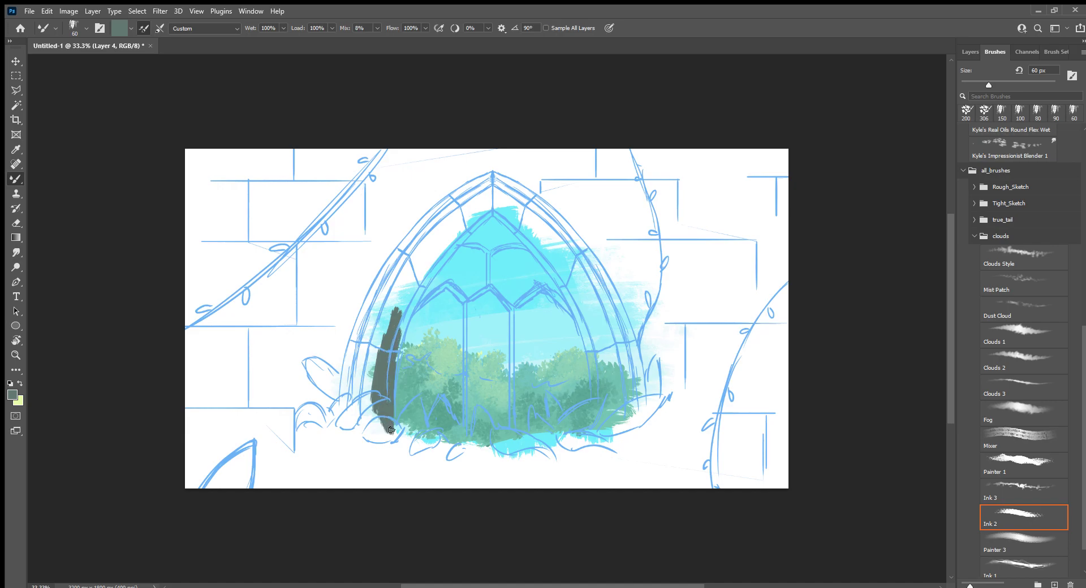
pyautogui.moveTo(395, 348)
pyautogui.mouseDown()
pyautogui.moveTo(434, 257)
pyautogui.moveTo(397, 333)
pyautogui.mouseUp()
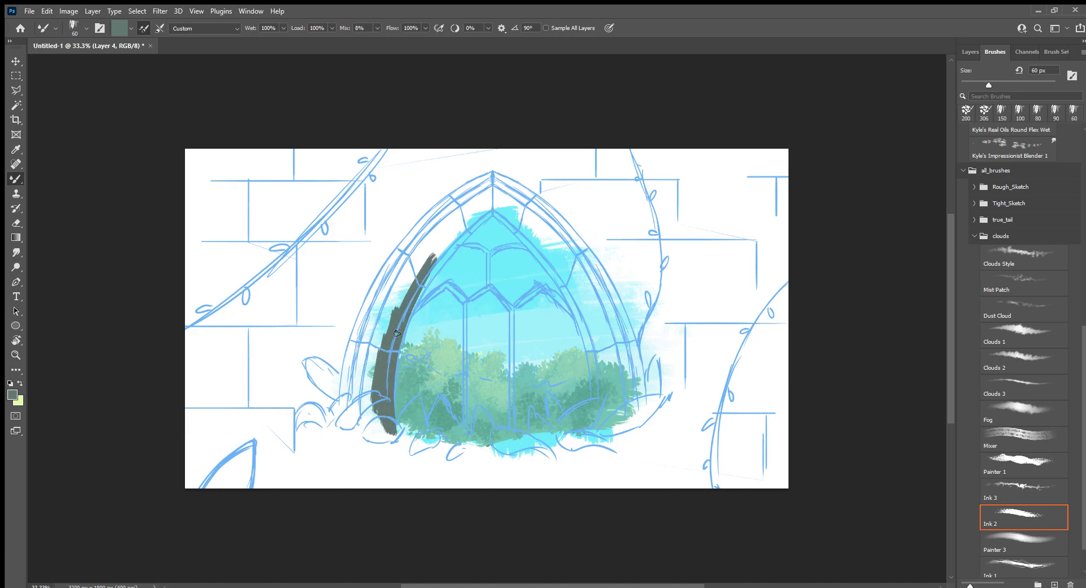
# Lower the Layer 1 copy sketch's opacity to fade it, then reselect Layer 4.
pyautogui.click(970, 52)
pyautogui.click(1046, 120)
pyautogui.moveTo(1073, 92); pyautogui.dragTo(1049, 97)
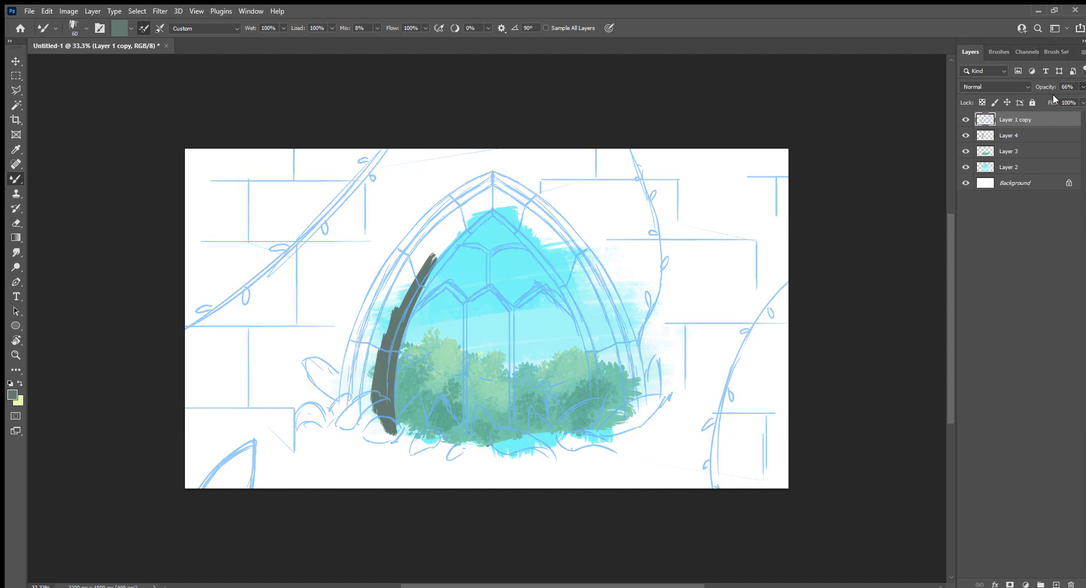
pyautogui.click(1022, 134)
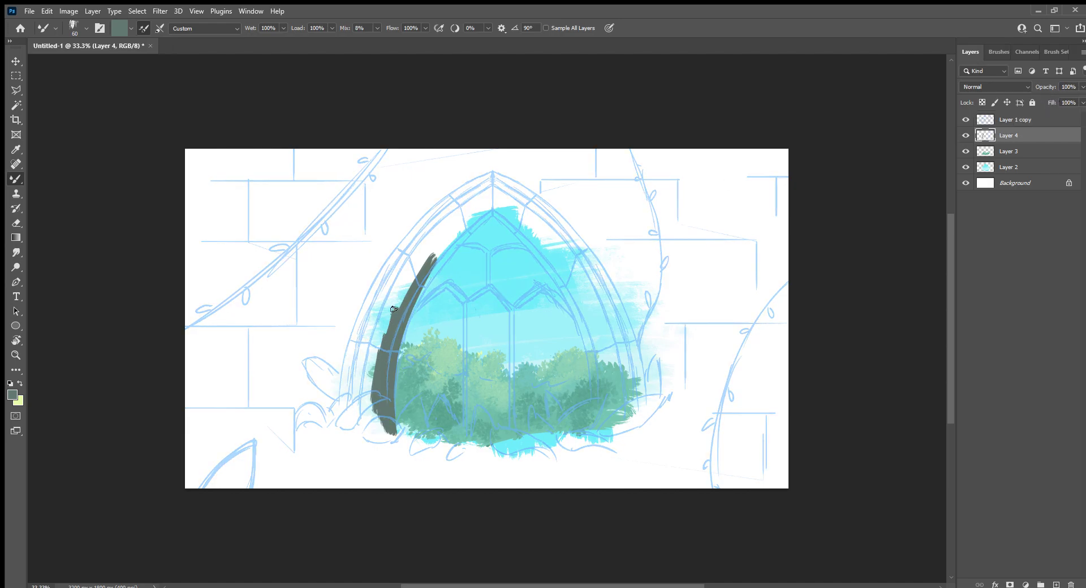
pyautogui.hotkey('ctrl', '-')
# Widen the dark grey paint along the arch's left leg, from its base up to the apex.
pyautogui.hotkey('ctrl', '+')
pyautogui.moveTo(386, 329); pyautogui.dragTo(375, 400)
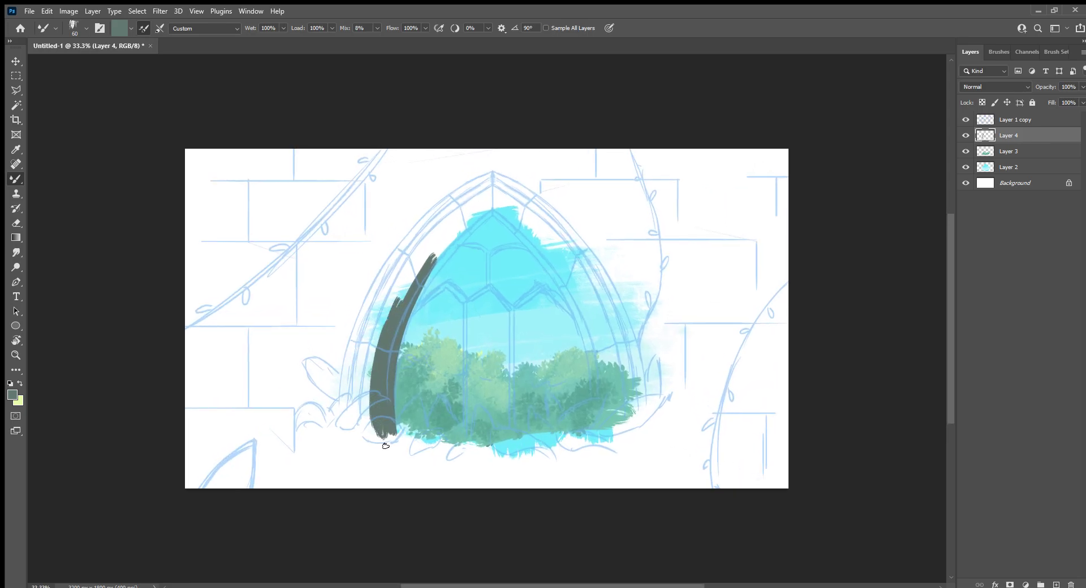
pyautogui.moveTo(378, 350); pyautogui.dragTo(362, 412)
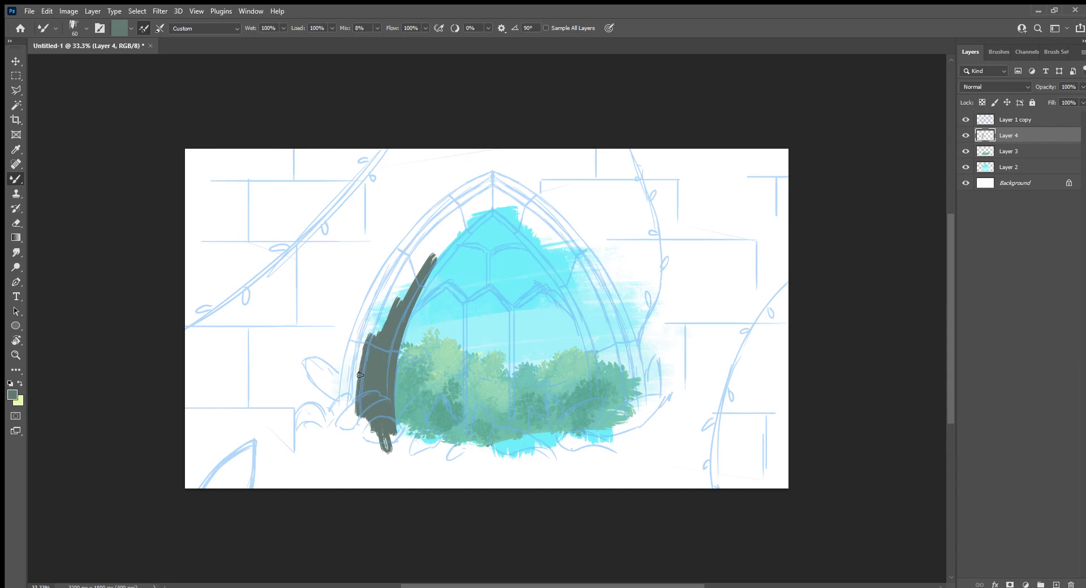
pyautogui.moveTo(354, 367); pyautogui.dragTo(348, 369)
pyautogui.moveTo(360, 328); pyautogui.dragTo(343, 377)
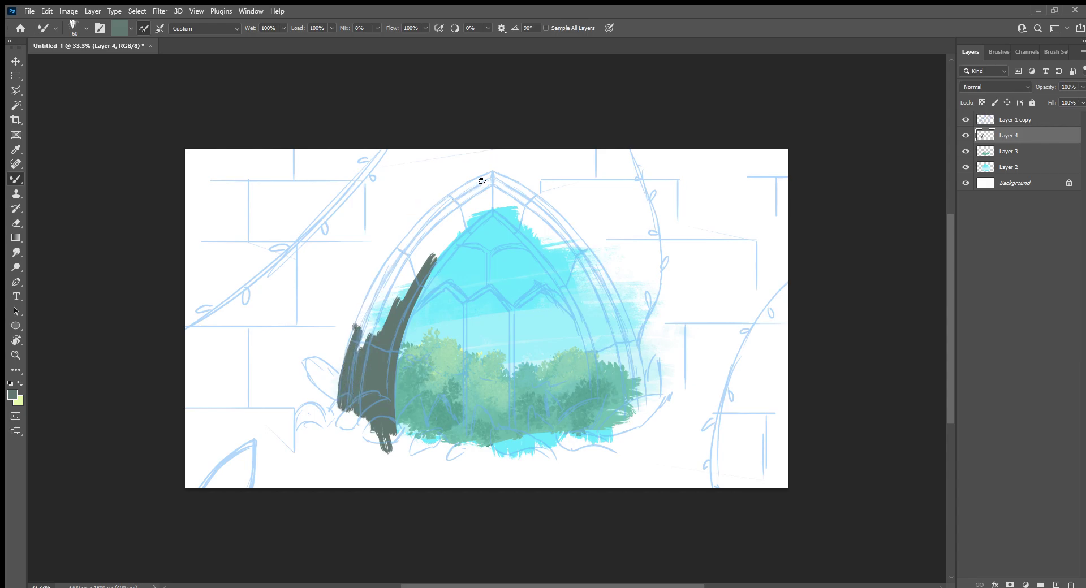
pyautogui.moveTo(447, 207); pyautogui.dragTo(489, 178)
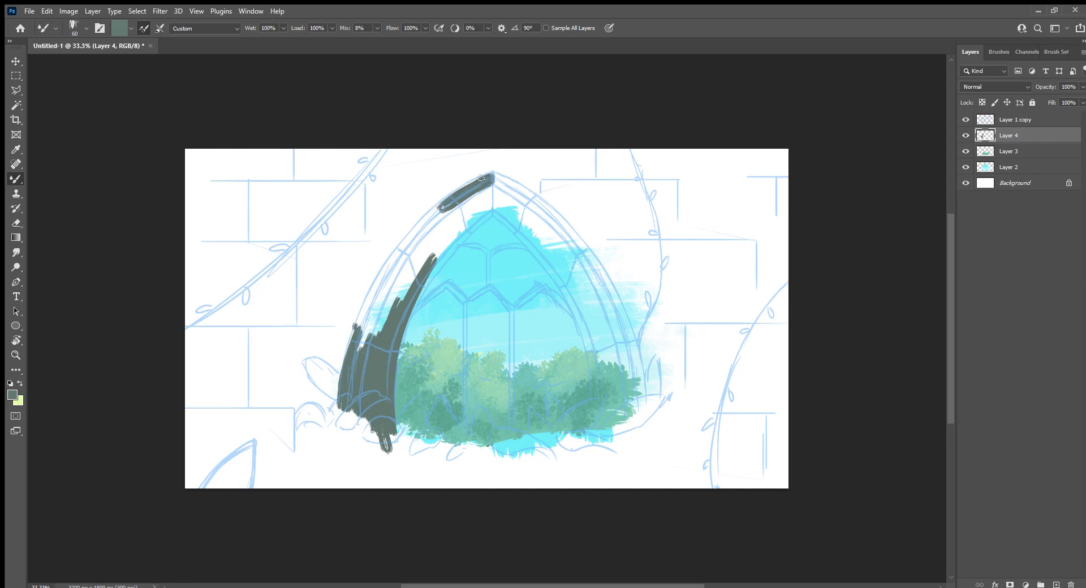
pyautogui.moveTo(430, 214); pyautogui.dragTo(355, 336)
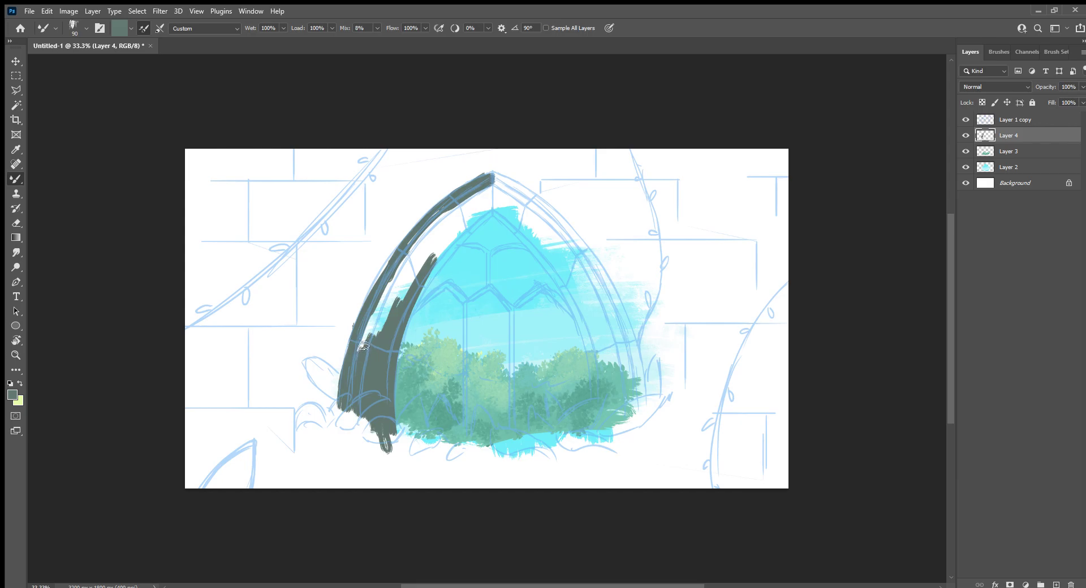
pyautogui.moveTo(364, 346)
pyautogui.mouseDown()
pyautogui.moveTo(477, 216)
pyautogui.moveTo(426, 238)
pyautogui.moveTo(372, 308)
pyautogui.mouseUp()
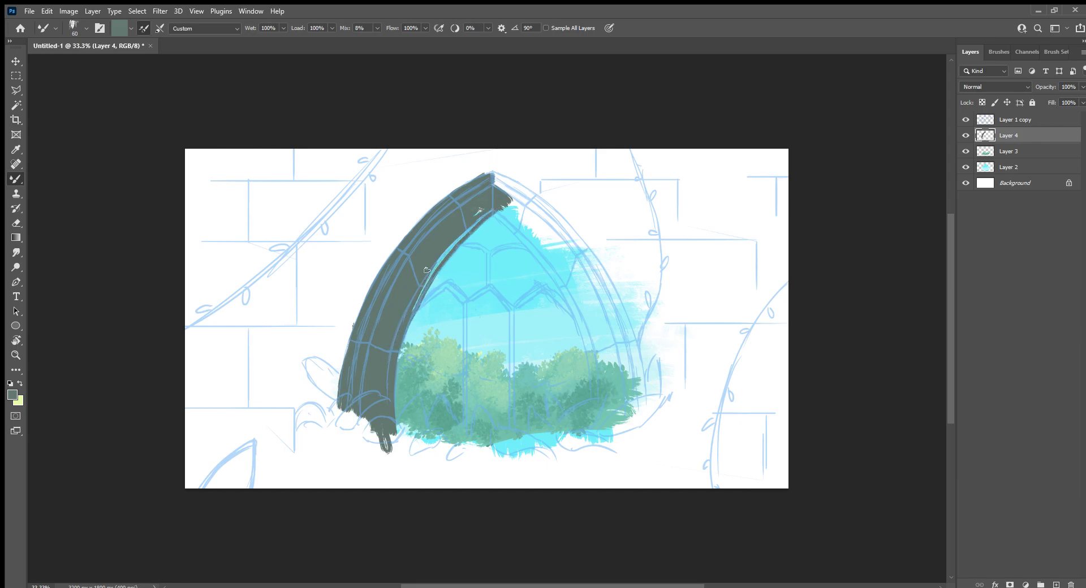
# Paint the upper arch and the whole right leg dark grey, with brush sizes from 90 to 150 px.
pyautogui.moveTo(426, 270); pyautogui.dragTo(458, 237)
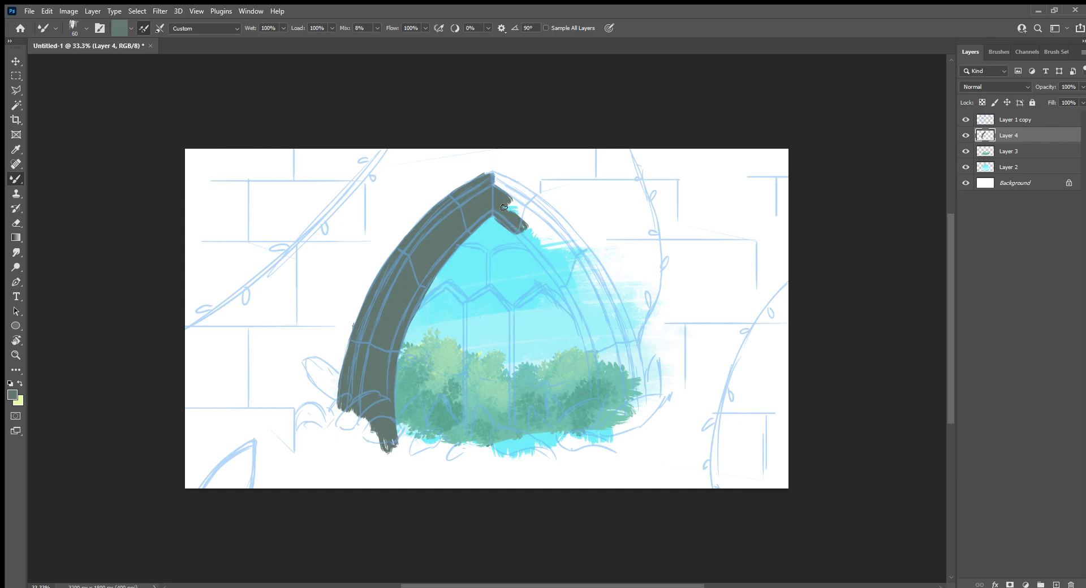
pyautogui.moveTo(509, 199)
pyautogui.mouseDown()
pyautogui.moveTo(530, 197)
pyautogui.moveTo(506, 168)
pyautogui.moveTo(580, 246)
pyautogui.mouseUp()
pyautogui.press('[')
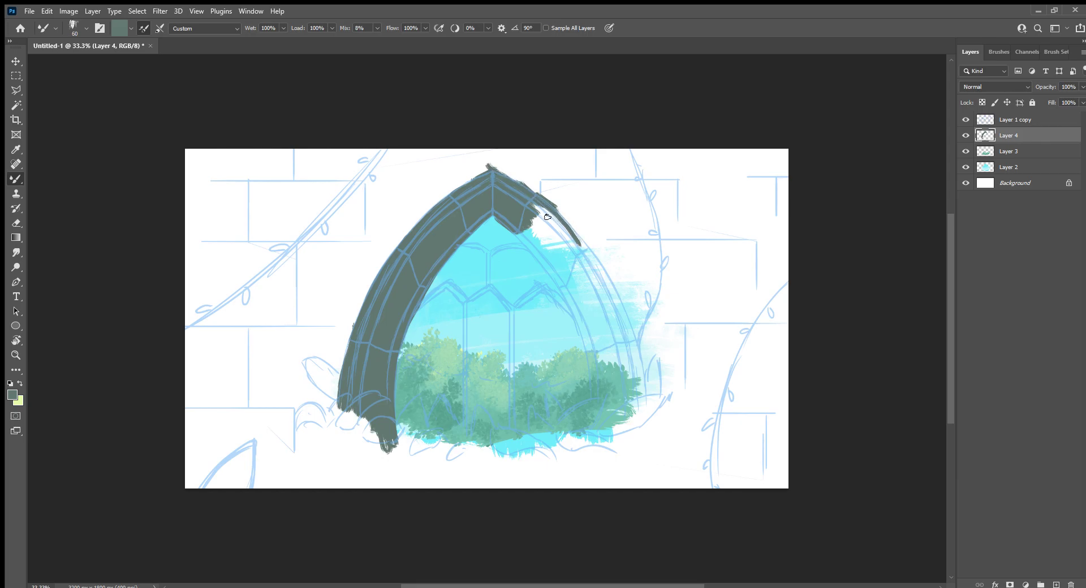
pyautogui.press(']')
pyautogui.press(']')
pyautogui.press(']')
pyautogui.moveTo(537, 203)
pyautogui.mouseDown()
pyautogui.moveTo(592, 266)
pyautogui.moveTo(535, 240)
pyautogui.moveTo(582, 318)
pyautogui.moveTo(601, 412)
pyautogui.mouseUp()
pyautogui.press(']')
pyautogui.press(']')
pyautogui.press(']')
pyautogui.moveTo(599, 351)
pyautogui.mouseDown()
pyautogui.moveTo(560, 244)
pyautogui.moveTo(627, 373)
pyautogui.moveTo(572, 255)
pyautogui.moveTo(586, 291)
pyautogui.moveTo(547, 247)
pyautogui.mouseUp()
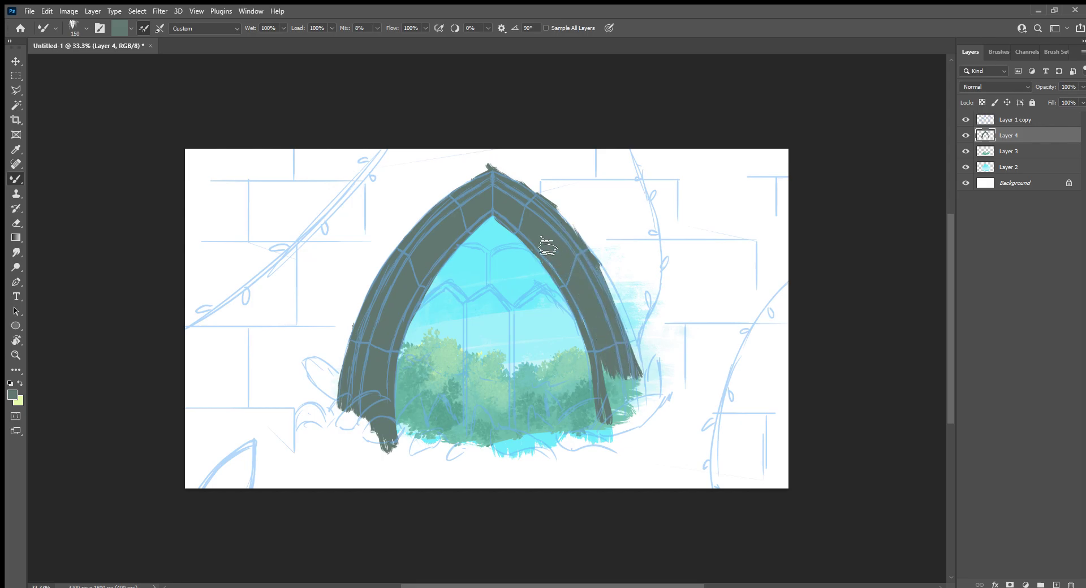
pyautogui.moveTo(602, 364)
pyautogui.mouseDown()
pyautogui.moveTo(616, 435)
pyautogui.moveTo(645, 415)
pyautogui.mouseUp()
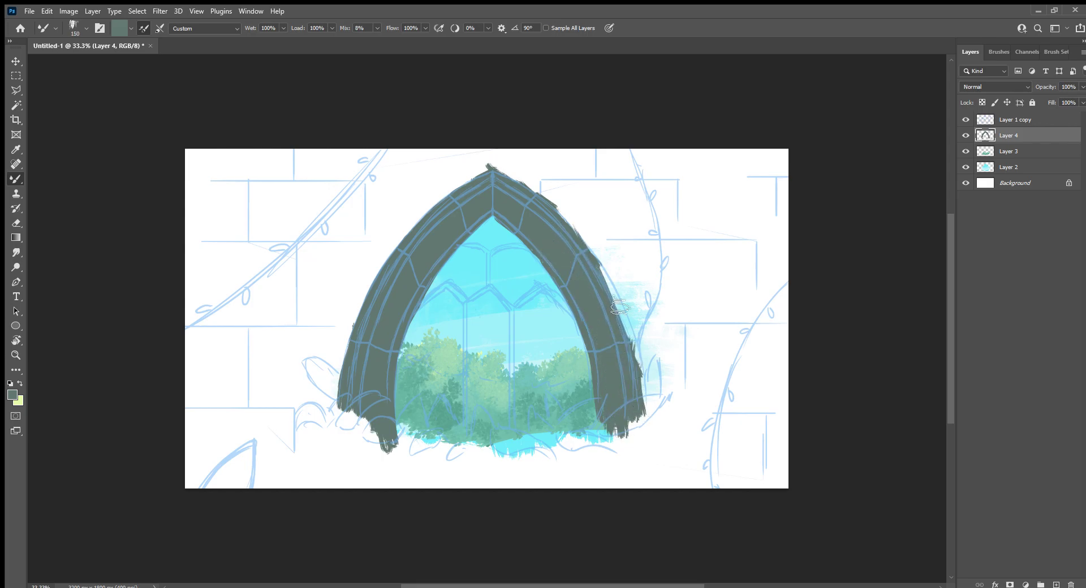
pyautogui.press('[')
pyautogui.press('[')
pyautogui.press('[')
pyautogui.moveTo(597, 267); pyautogui.dragTo(641, 390)
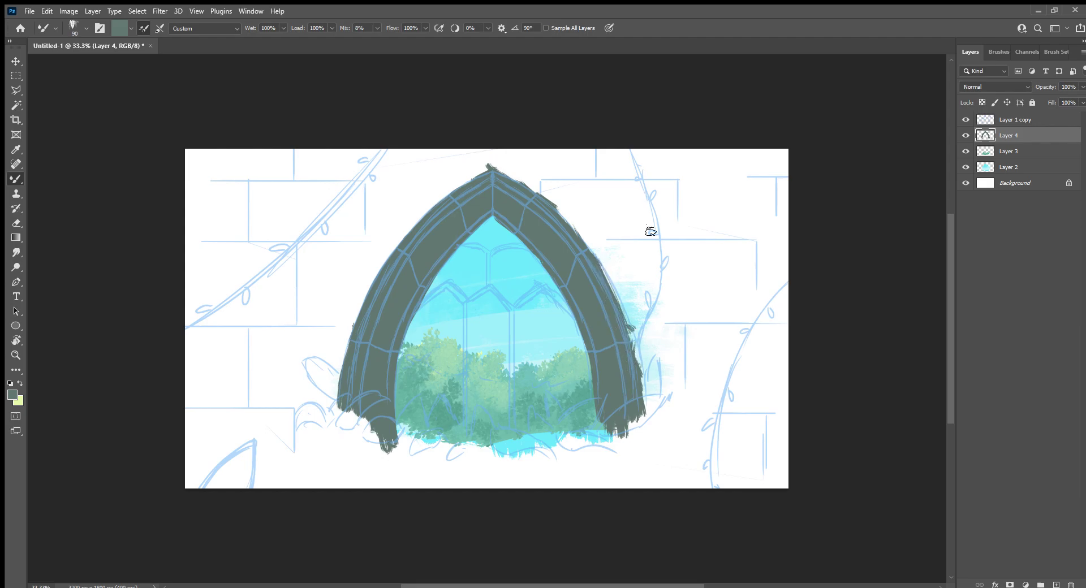
# Set the brush tip angle to -1° and smooth the arch's right outer edge at 60–70 px.
pyautogui.click(1055, 52)
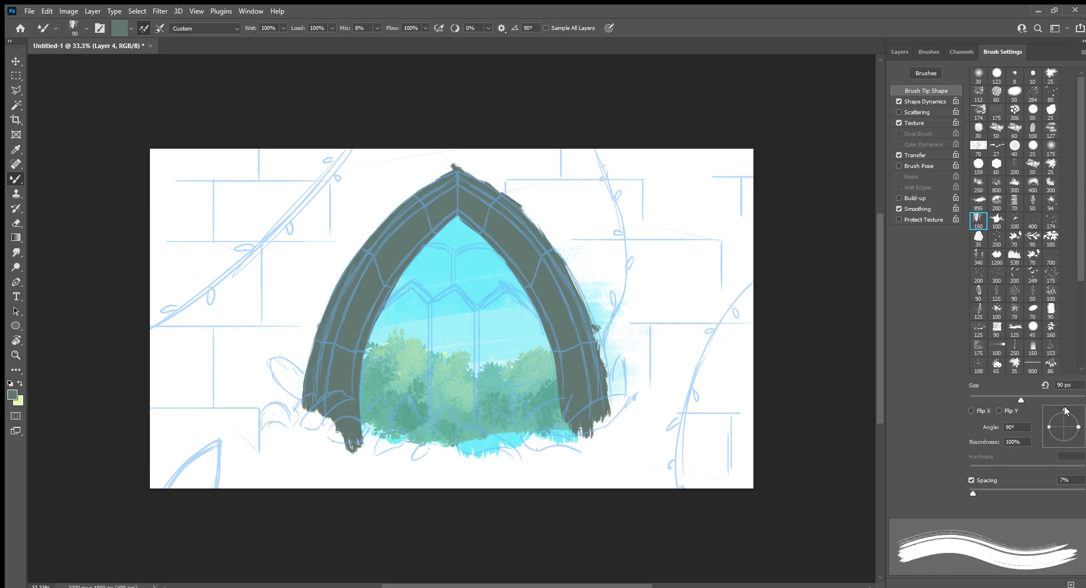
pyautogui.moveTo(1066, 411); pyautogui.dragTo(1079, 428)
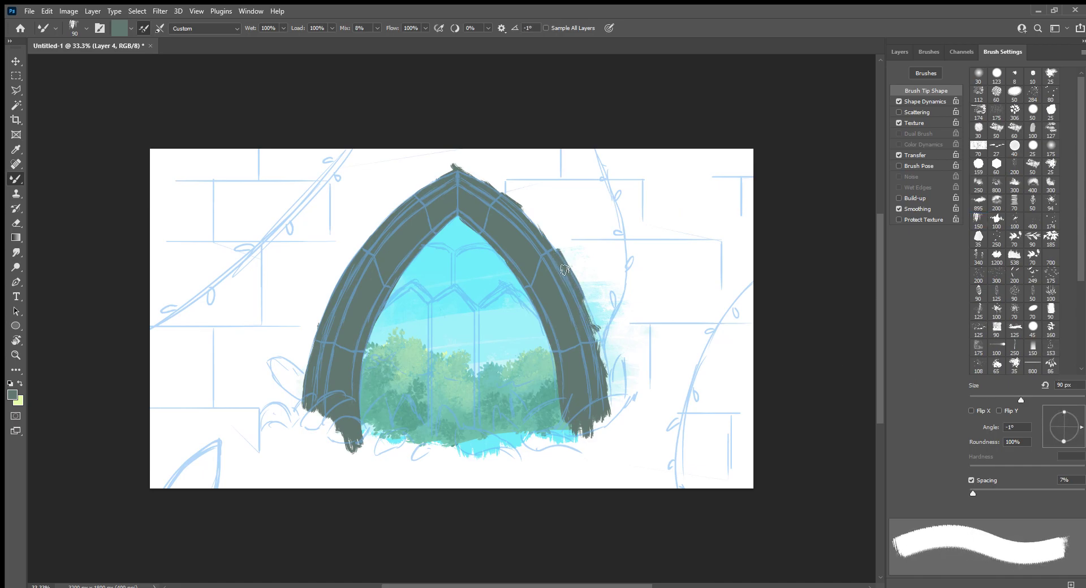
pyautogui.moveTo(564, 270); pyautogui.dragTo(610, 427)
pyautogui.press('[')
pyautogui.press('[')
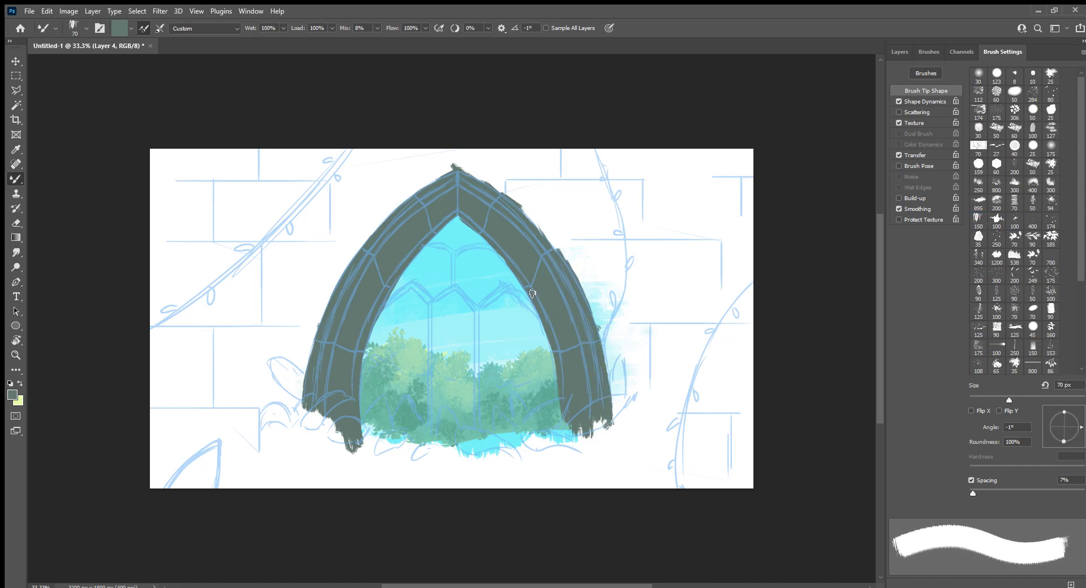
pyautogui.press('[')
pyautogui.moveTo(502, 200); pyautogui.dragTo(543, 241)
pyautogui.moveTo(470, 177); pyautogui.dragTo(562, 265)
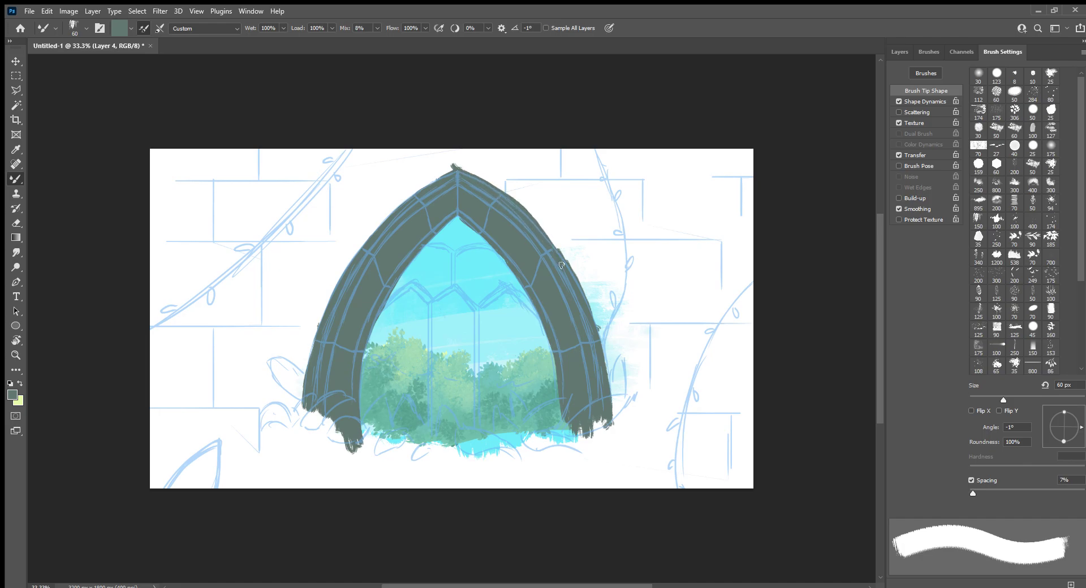
# Erase the stray spike at the arch's pointed apex with an enlarged eraser.
pyautogui.press('e')
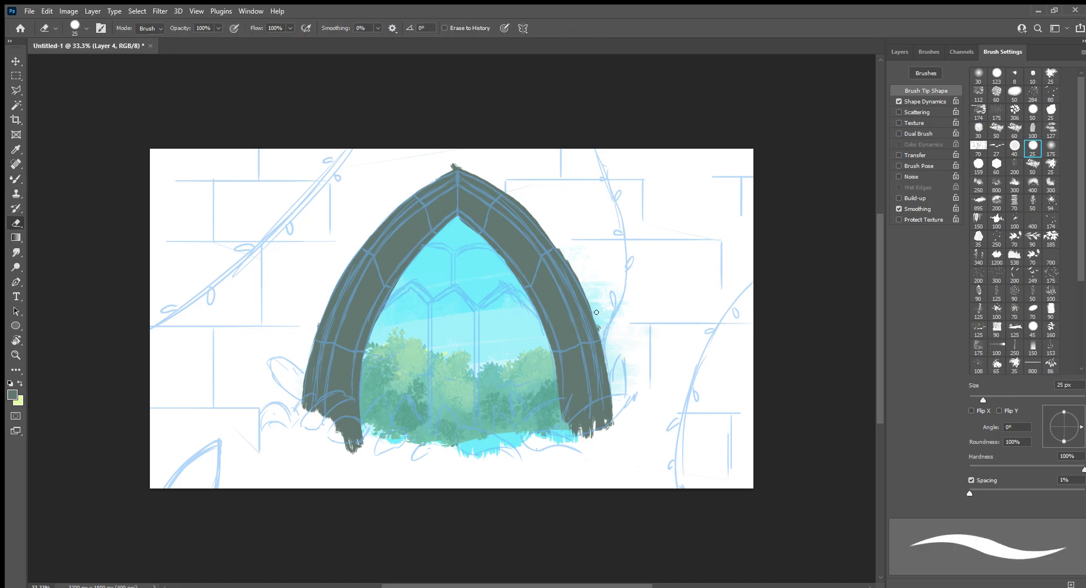
pyautogui.press(']')
pyautogui.press(']')
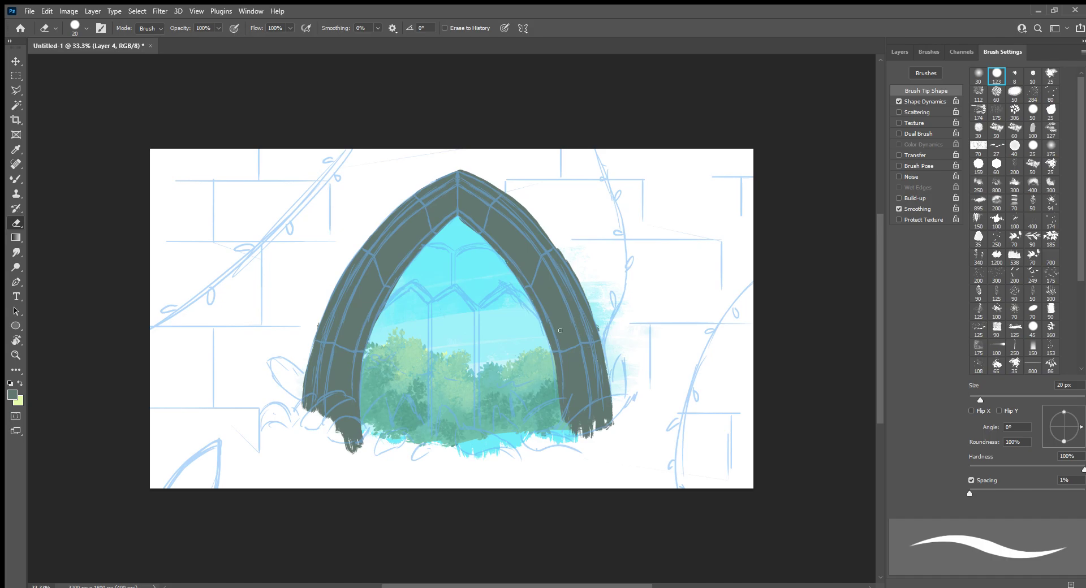
pyautogui.press('b')
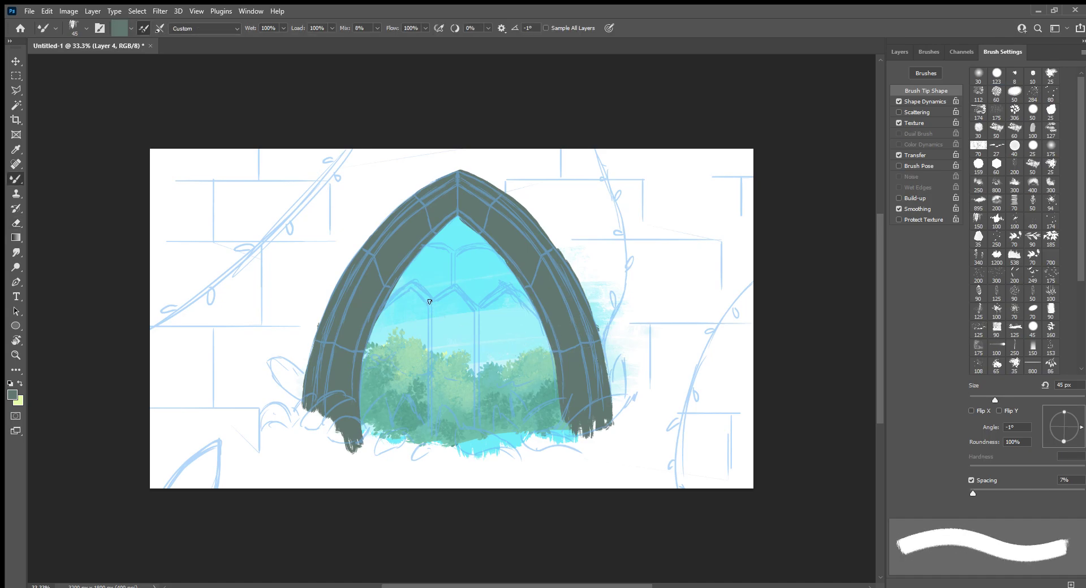
# Paint left and right dark mullions down the window with a 40 px brush.
pyautogui.moveTo(428, 307); pyautogui.dragTo(428, 375)
pyautogui.hotkey('ctrl', 'z')
pyautogui.press('[')
pyautogui.moveTo(428, 314); pyautogui.dragTo(430, 463)
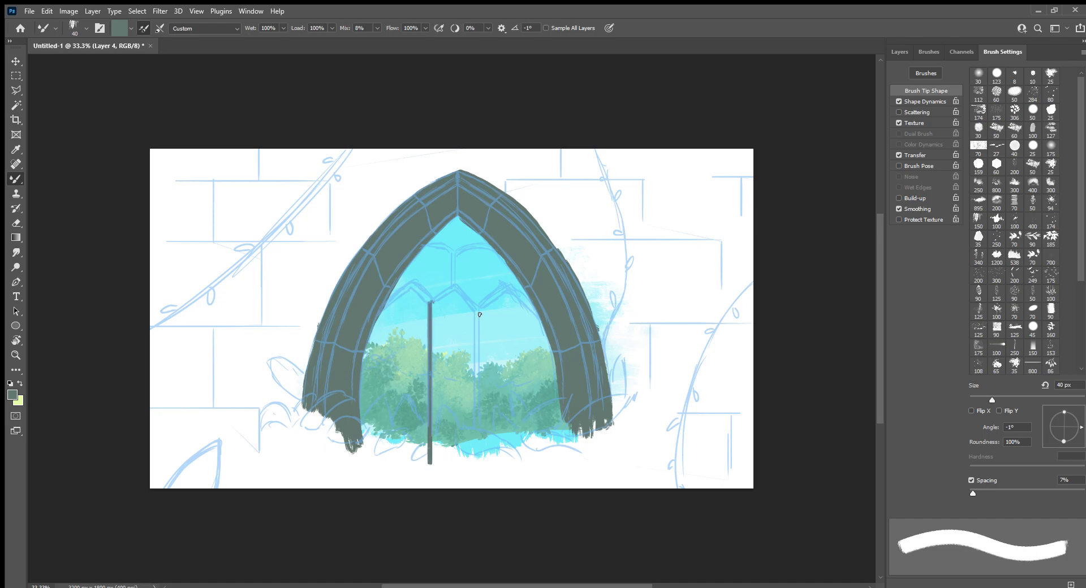
pyautogui.moveTo(475, 308); pyautogui.dragTo(476, 478)
pyautogui.hotkey('ctrl', 'z')
pyautogui.moveTo(477, 309); pyautogui.dragTo(479, 482)
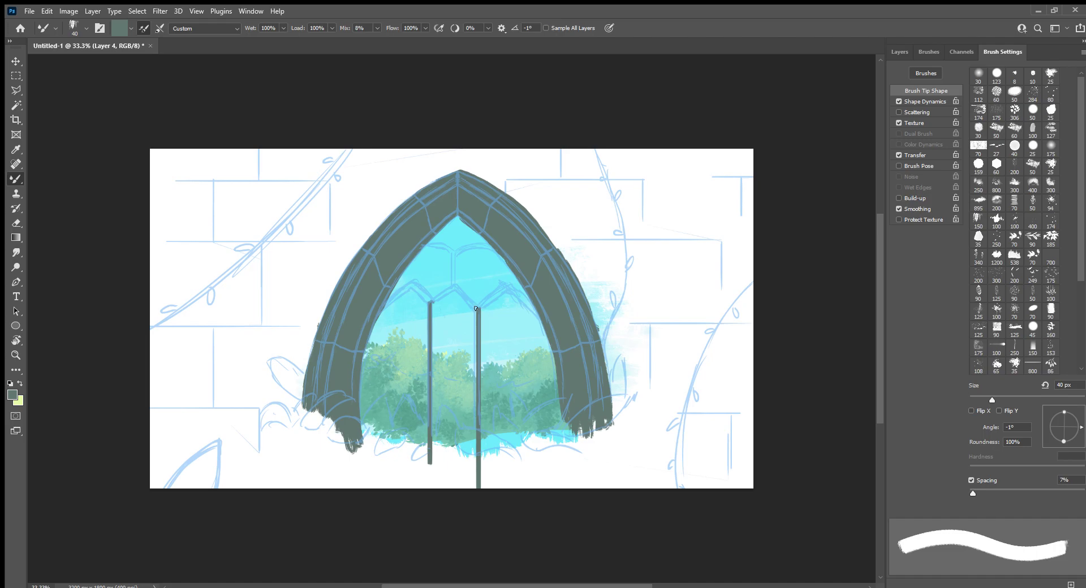
# Try a curved tracery stroke and a short stem above the junction, then undo the tracery.
pyautogui.moveTo(476, 308)
pyautogui.mouseDown()
pyautogui.moveTo(513, 286)
pyautogui.moveTo(489, 295)
pyautogui.moveTo(540, 314)
pyautogui.moveTo(455, 286)
pyautogui.moveTo(433, 308)
pyautogui.moveTo(378, 314)
pyautogui.mouseUp()
pyautogui.hotkey('ctrl', 'z')
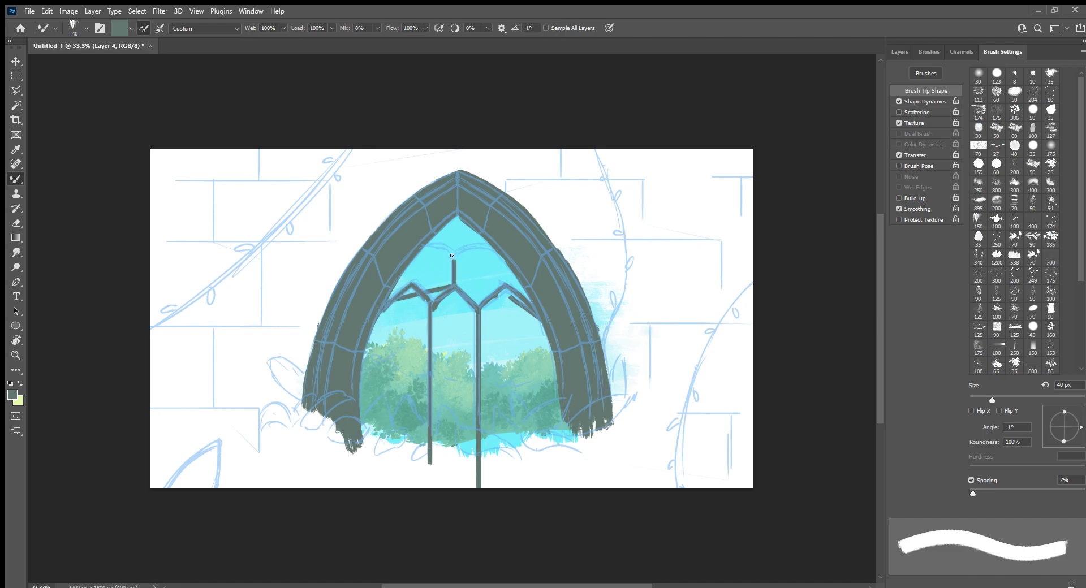
pyautogui.moveTo(452, 280); pyautogui.dragTo(453, 250)
pyautogui.hotkey('ctrl', 'z')
pyautogui.hotkey('ctrl', 'z')
pyautogui.hotkey('ctrl', 'z')
pyautogui.hotkey('ctrl', 'z')
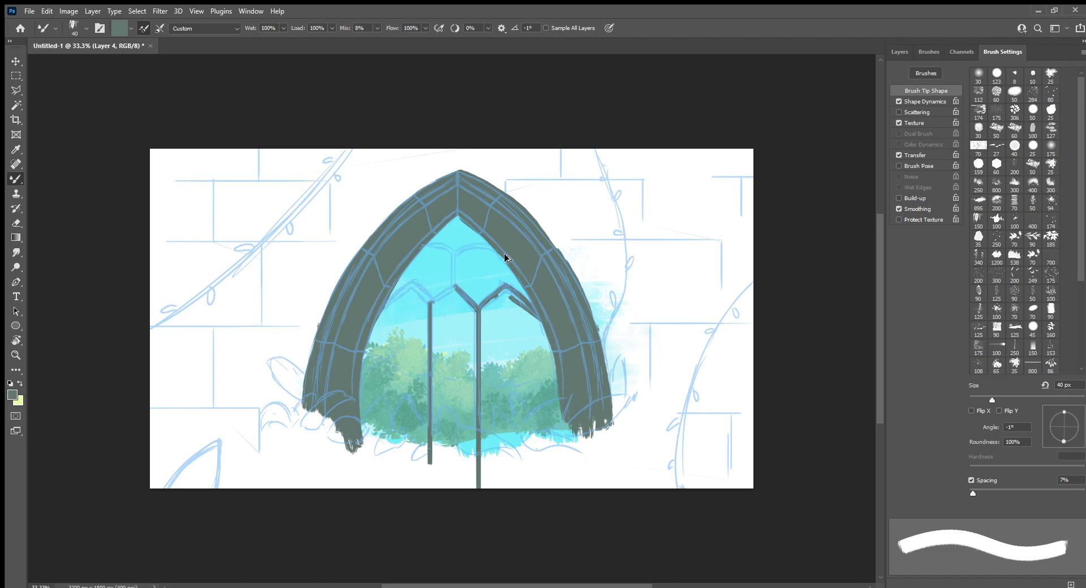
pyautogui.hotkey('ctrl', 'z')
pyautogui.hotkey('ctrl', 'z')
pyautogui.hotkey('ctrl', 'z')
pyautogui.hotkey('ctrl', 'z')
pyautogui.hotkey('ctrl', 'z')
pyautogui.hotkey('ctrl', 'z')
pyautogui.hotkey('ctrl', 'z')
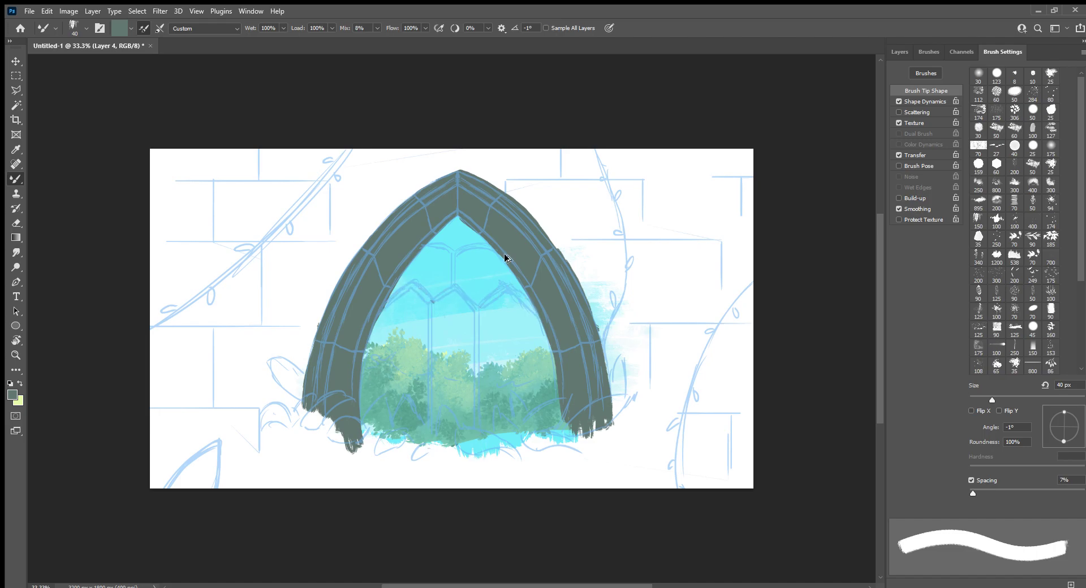
# Paint the central tracery stem below the apex, trying and undoing a left curved branch.
pyautogui.press('e')
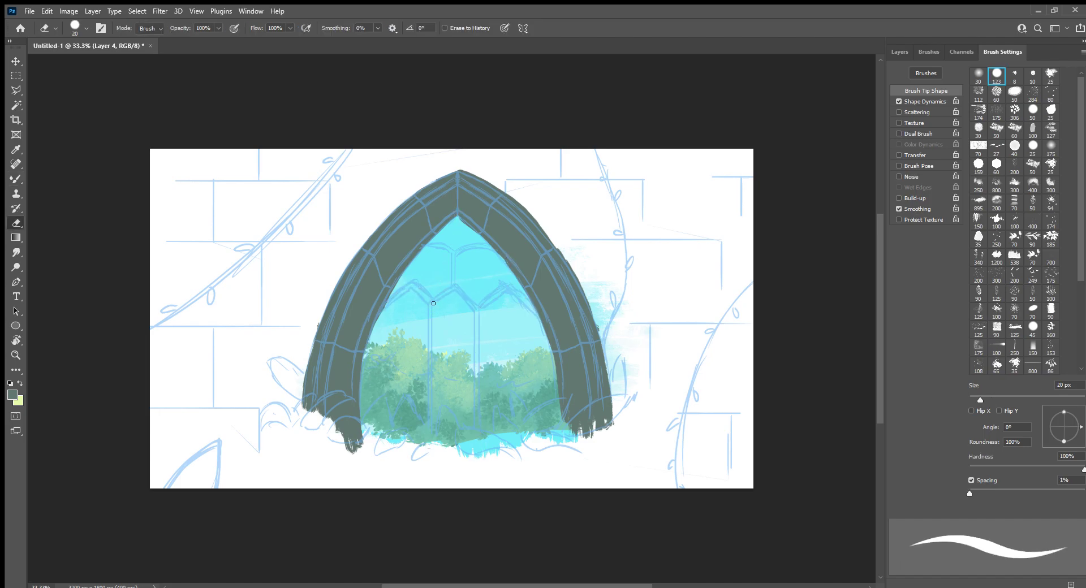
pyautogui.press('b')
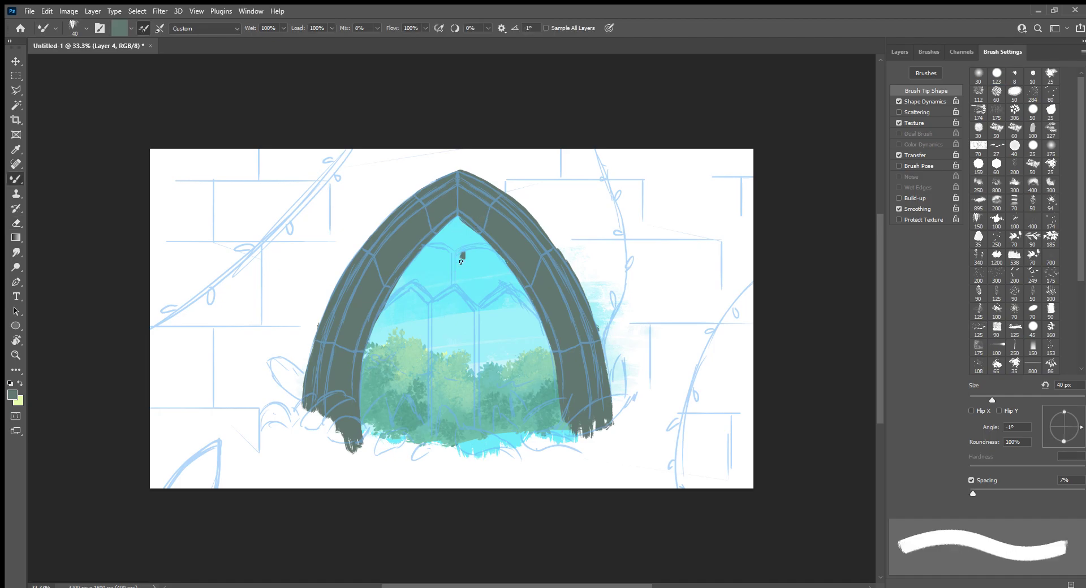
pyautogui.moveTo(461, 262); pyautogui.dragTo(463, 288)
pyautogui.hotkey('ctrl', 'z')
pyautogui.moveTo(457, 251)
pyautogui.mouseDown()
pyautogui.moveTo(459, 274)
pyautogui.moveTo(490, 245)
pyautogui.mouseUp()
pyautogui.moveTo(428, 248); pyautogui.dragTo(418, 256)
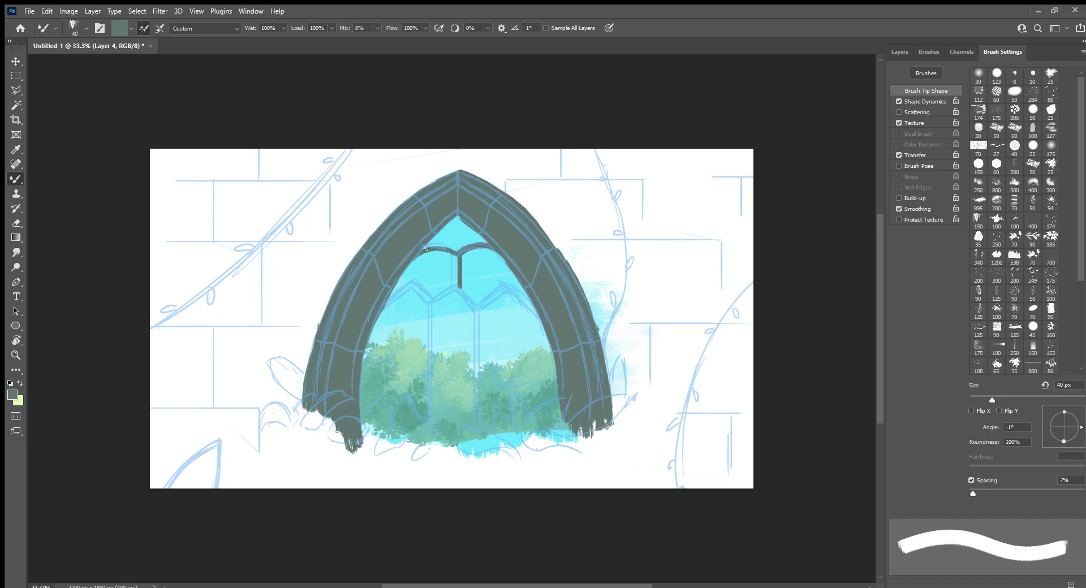
pyautogui.hotkey('ctrl', 'z')
pyautogui.moveTo(428, 242)
pyautogui.mouseDown()
pyautogui.moveTo(454, 251)
pyautogui.moveTo(432, 306)
pyautogui.moveTo(474, 302)
pyautogui.moveTo(479, 447)
pyautogui.mouseUp()
pyautogui.hotkey('ctrl', 'z')
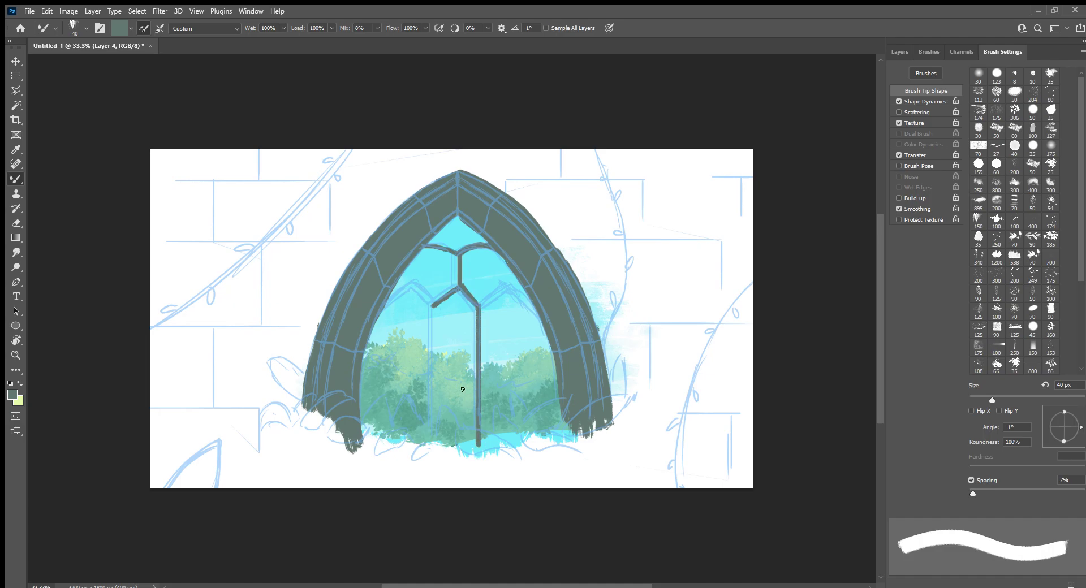
# Paint the left mullion, a right junction stroke and the left tracery arch; enlarge brush to 70 px.
pyautogui.moveTo(432, 305); pyautogui.dragTo(431, 467)
pyautogui.hotkey('ctrl', 'z')
pyautogui.moveTo(437, 305); pyautogui.dragTo(436, 452)
pyautogui.hotkey('ctrl', 'z')
pyautogui.moveTo(434, 306); pyautogui.dragTo(433, 462)
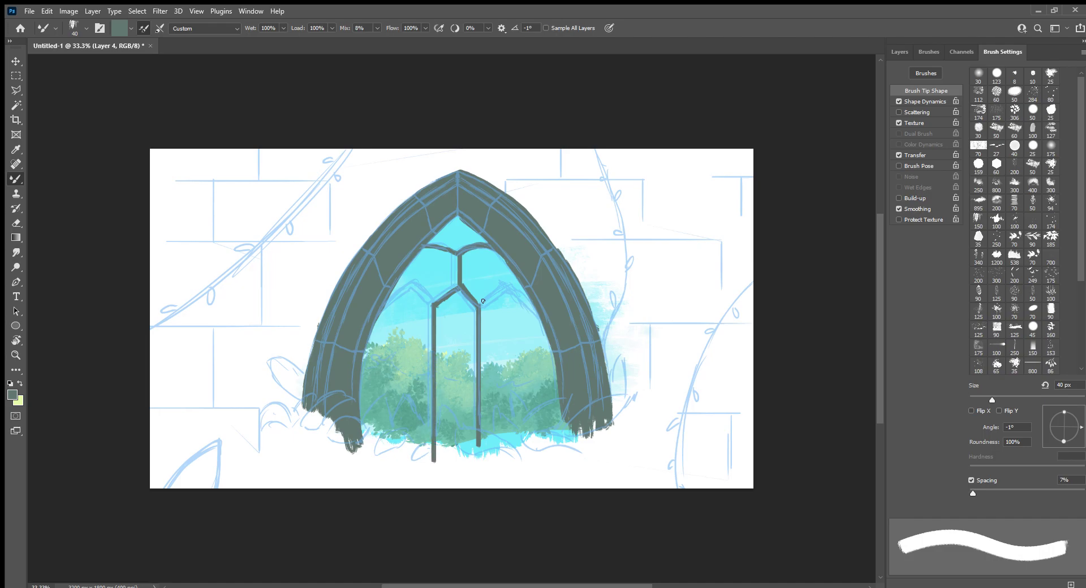
pyautogui.moveTo(479, 307)
pyautogui.mouseDown()
pyautogui.moveTo(507, 284)
pyautogui.moveTo(531, 305)
pyautogui.mouseUp()
pyautogui.hotkey('ctrl', 'z')
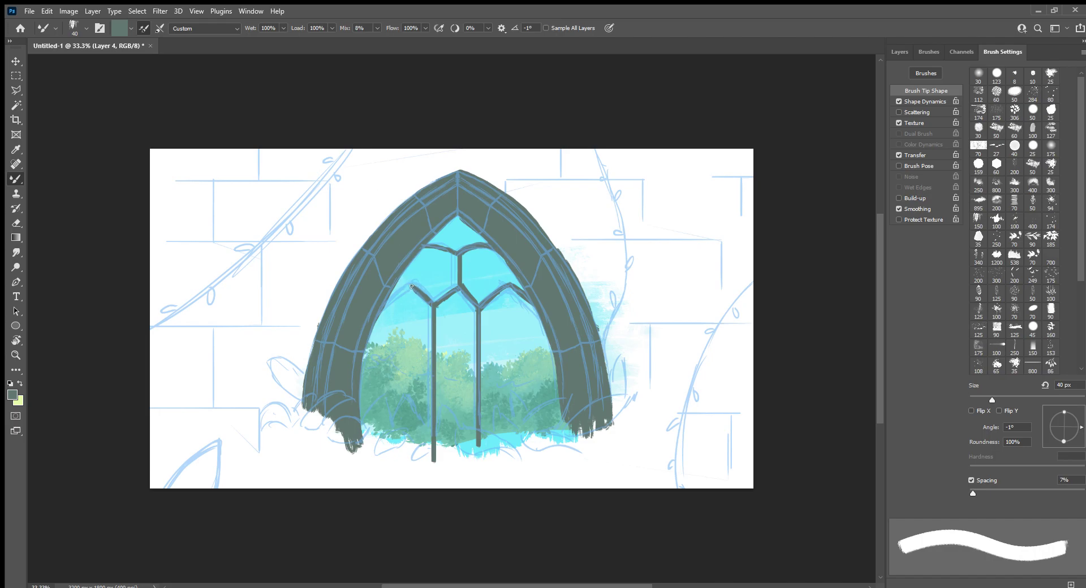
pyautogui.moveTo(409, 285); pyautogui.dragTo(400, 290)
pyautogui.press('e')
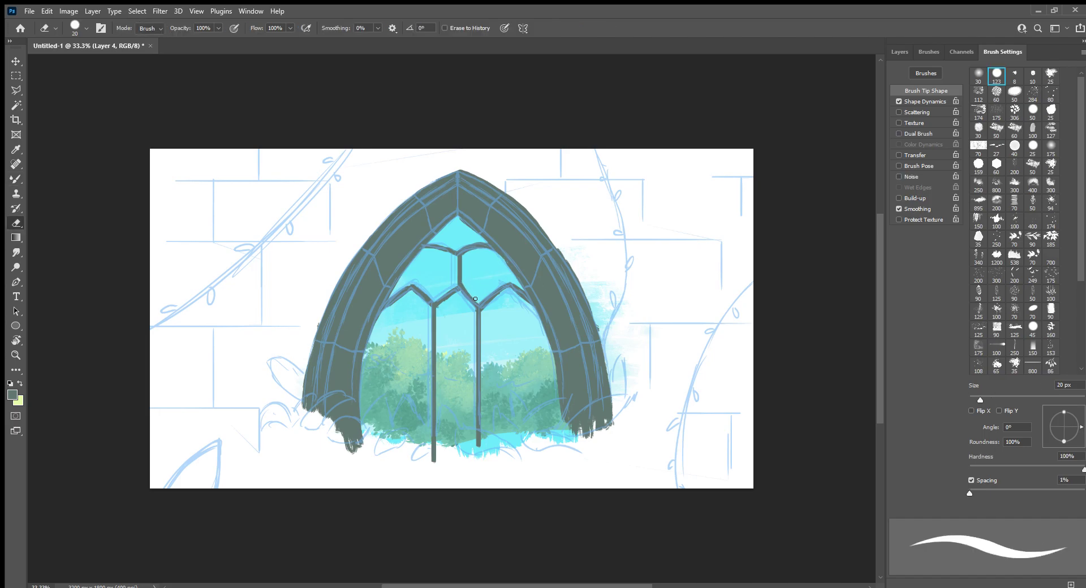
pyautogui.press('b')
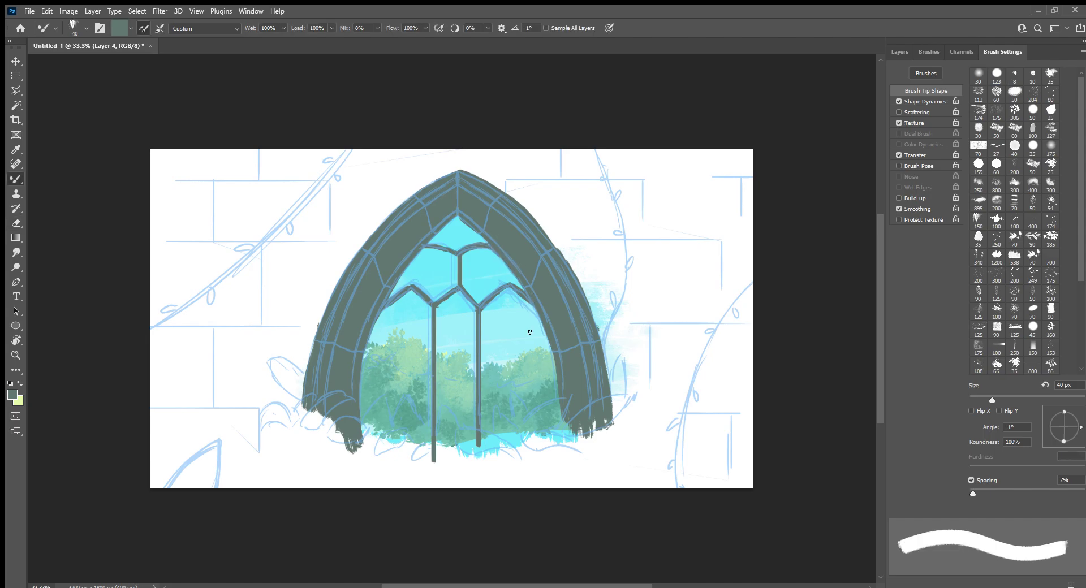
pyautogui.press(']')
pyautogui.press(']')
pyautogui.press(']')
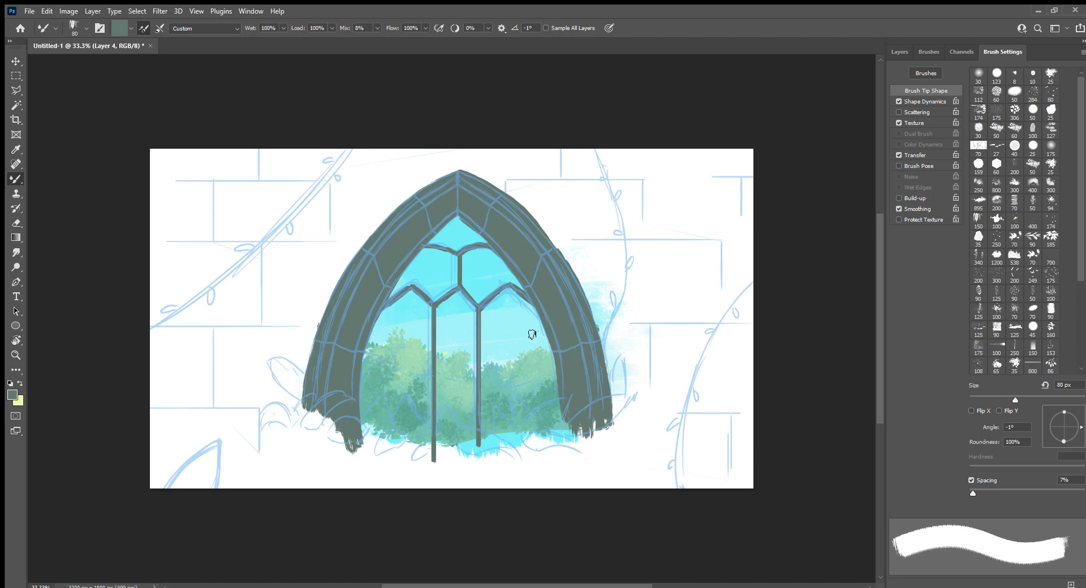
pyautogui.press('i')
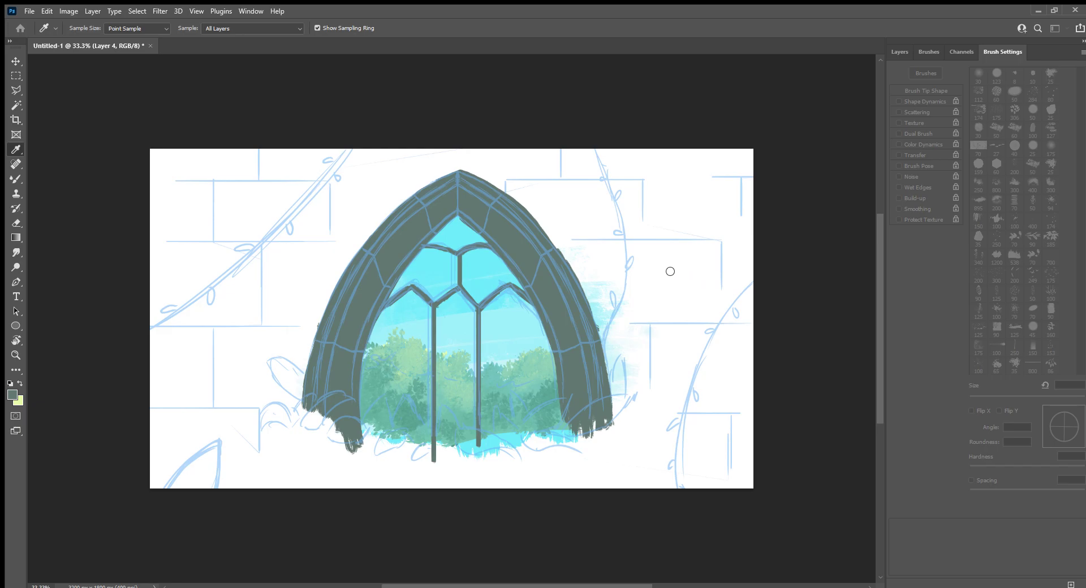
# Darken the arch's inner right band with the regular brush at 100 px.
pyautogui.press('b')
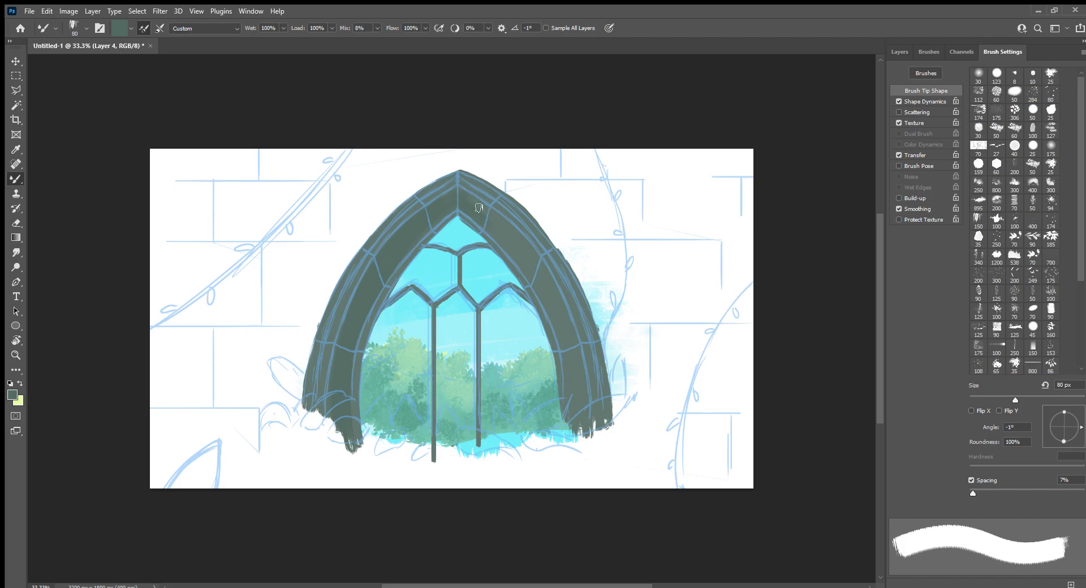
pyautogui.press('i')
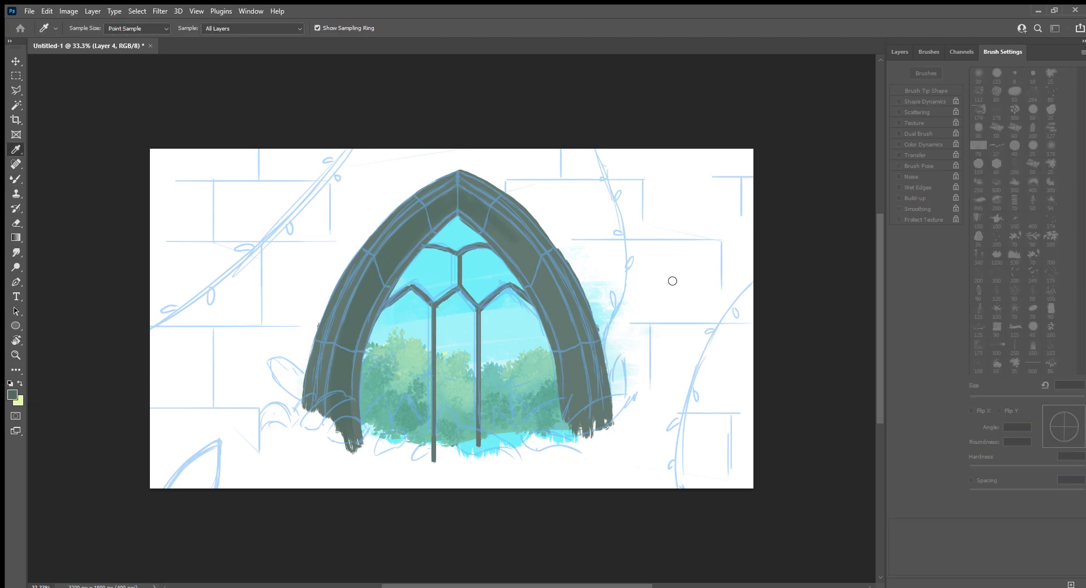
pyautogui.press('b')
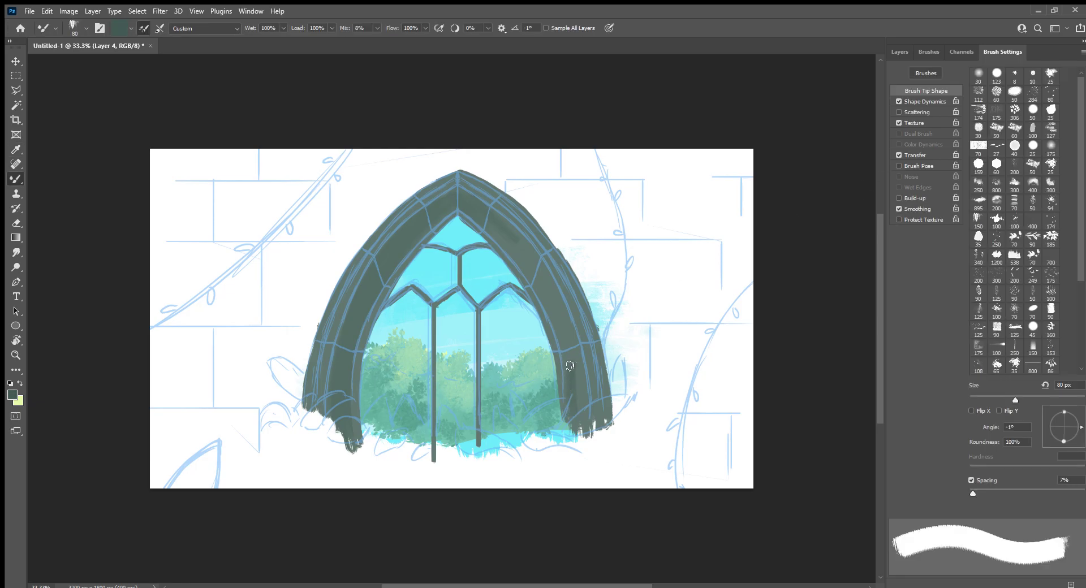
pyautogui.moveTo(575, 426)
pyautogui.mouseDown()
pyautogui.moveTo(572, 329)
pyautogui.moveTo(579, 365)
pyautogui.mouseUp()
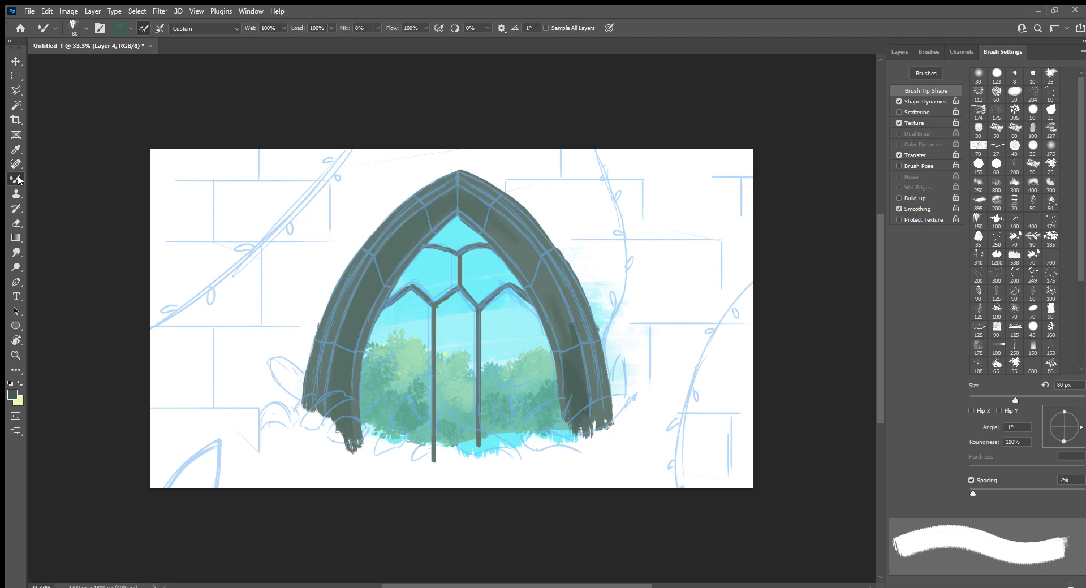
pyautogui.hotkey('shift', 'b')
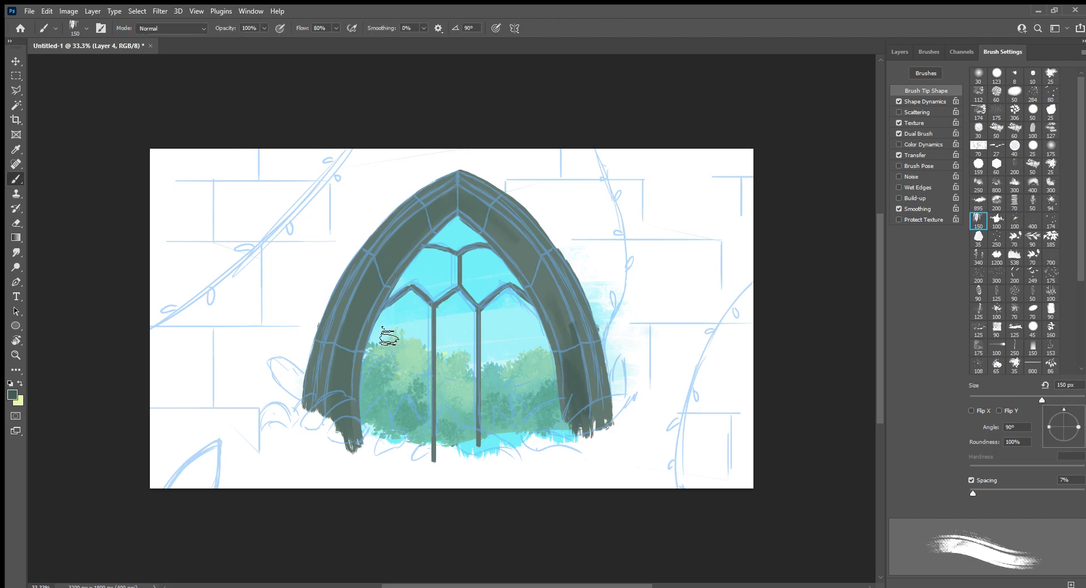
pyautogui.press('[')
pyautogui.press('[')
pyautogui.moveTo(488, 223); pyautogui.dragTo(505, 245)
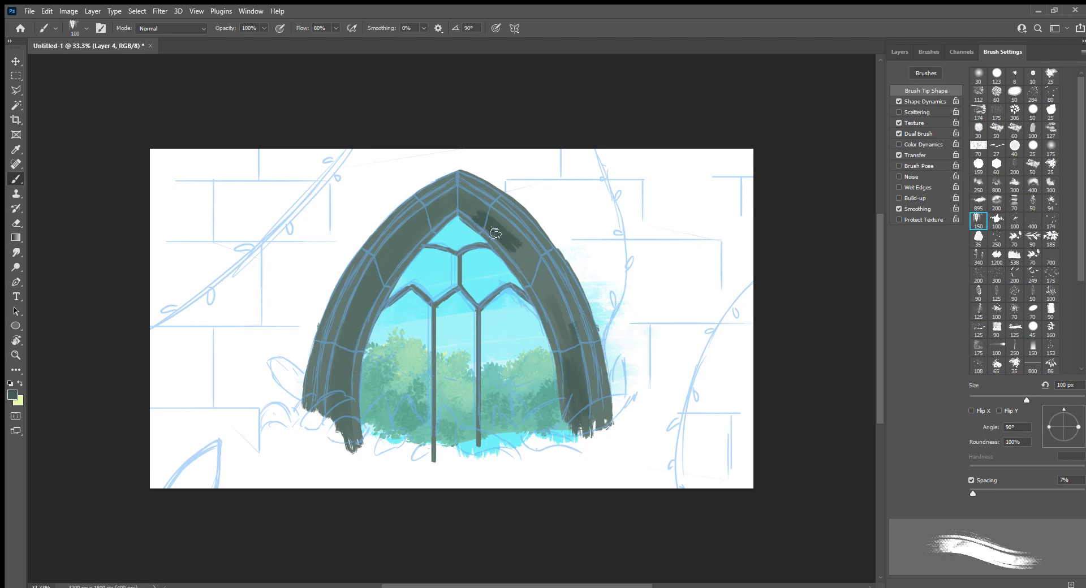
pyautogui.hotkey('ctrl', 'z')
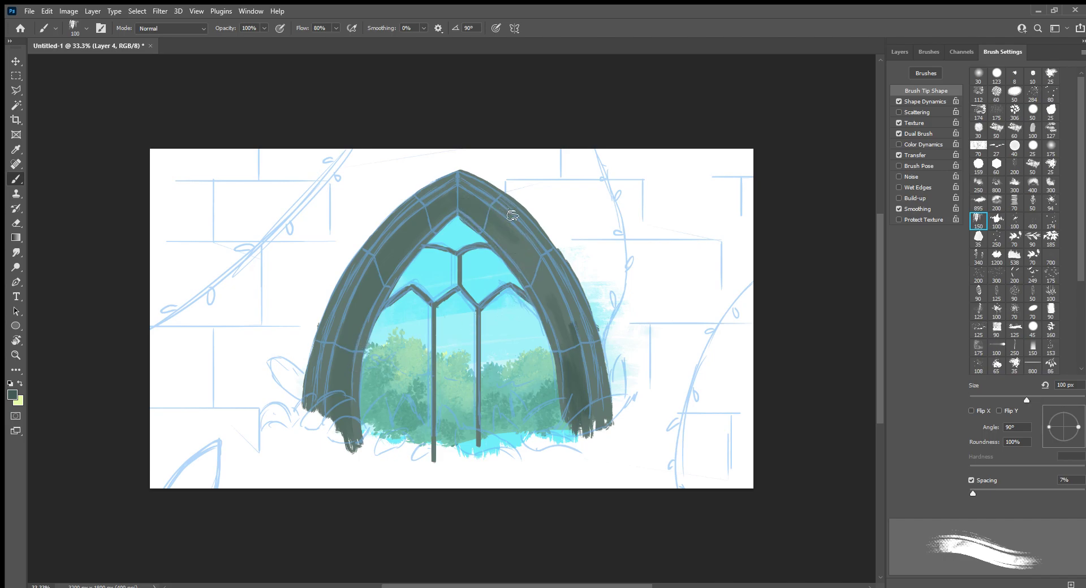
pyautogui.keyDown('alt'); pyautogui.click(578, 389); pyautogui.keyUp('alt')
pyautogui.moveTo(576, 362); pyautogui.dragTo(547, 297)
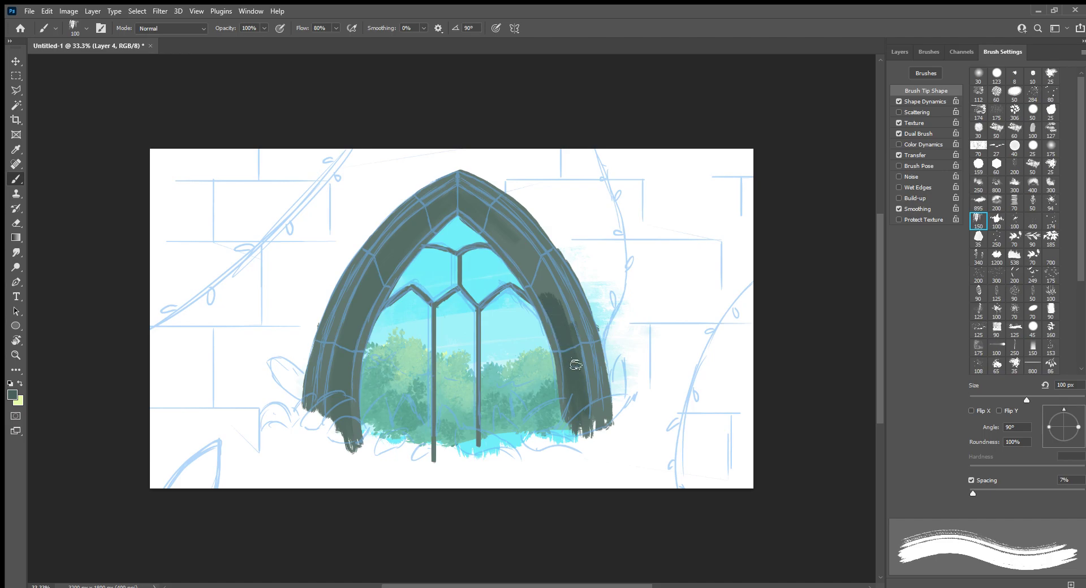
pyautogui.moveTo(574, 362)
pyautogui.mouseDown()
pyautogui.moveTo(566, 321)
pyautogui.moveTo(585, 427)
pyautogui.mouseUp()
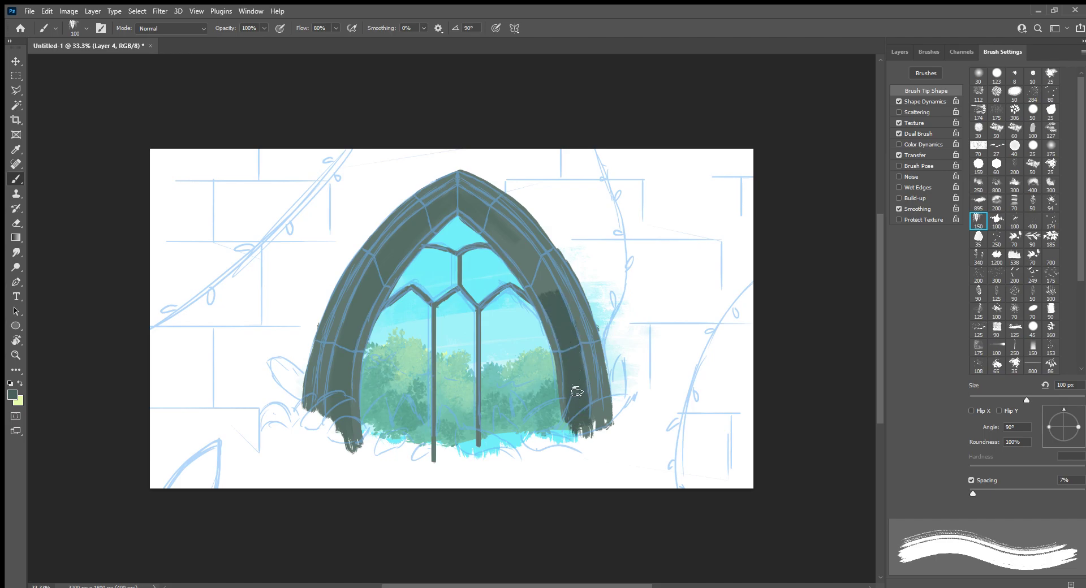
pyautogui.moveTo(545, 290)
pyautogui.mouseDown()
pyautogui.moveTo(496, 230)
pyautogui.moveTo(499, 219)
pyautogui.moveTo(560, 298)
pyautogui.mouseUp()
# Shade the upper-right arch near the apex and the inner left band down to its base.
pyautogui.press('[')
pyautogui.press('[')
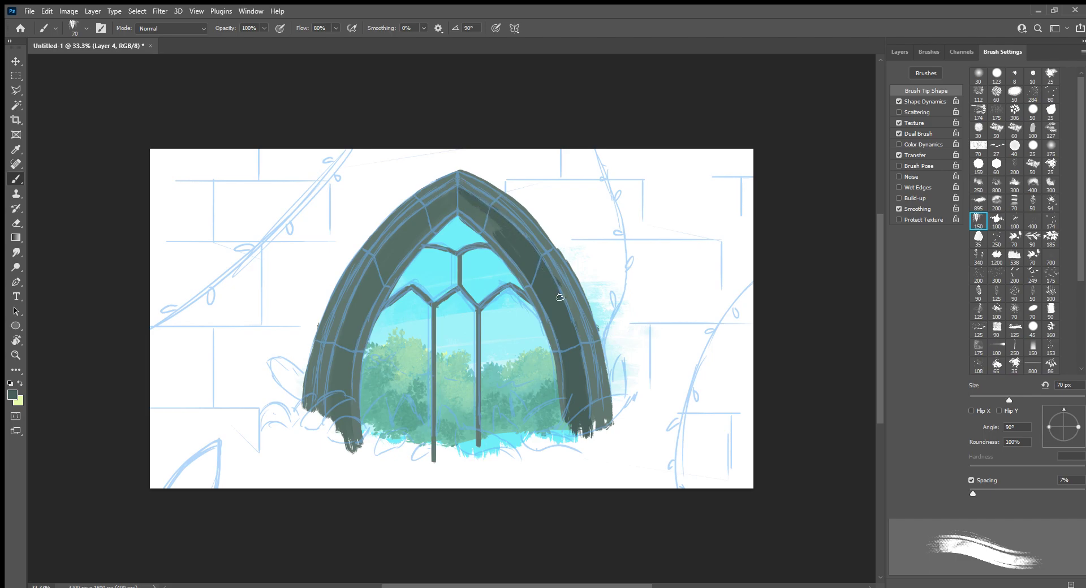
pyautogui.moveTo(509, 240); pyautogui.dragTo(464, 206)
pyautogui.moveTo(376, 284); pyautogui.dragTo(349, 364)
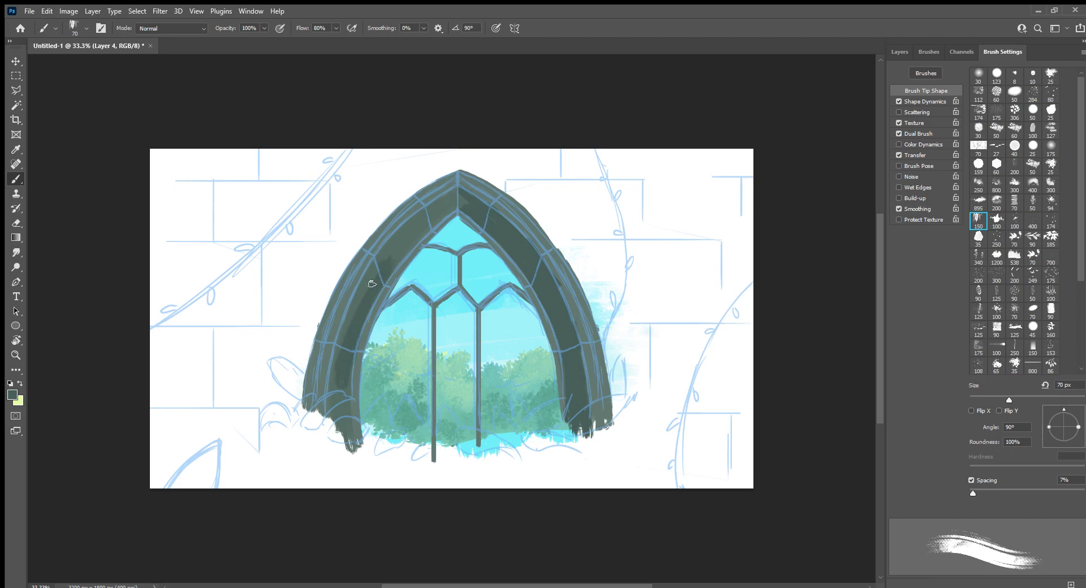
pyautogui.moveTo(372, 284)
pyautogui.mouseDown()
pyautogui.moveTo(341, 364)
pyautogui.moveTo(337, 422)
pyautogui.mouseUp()
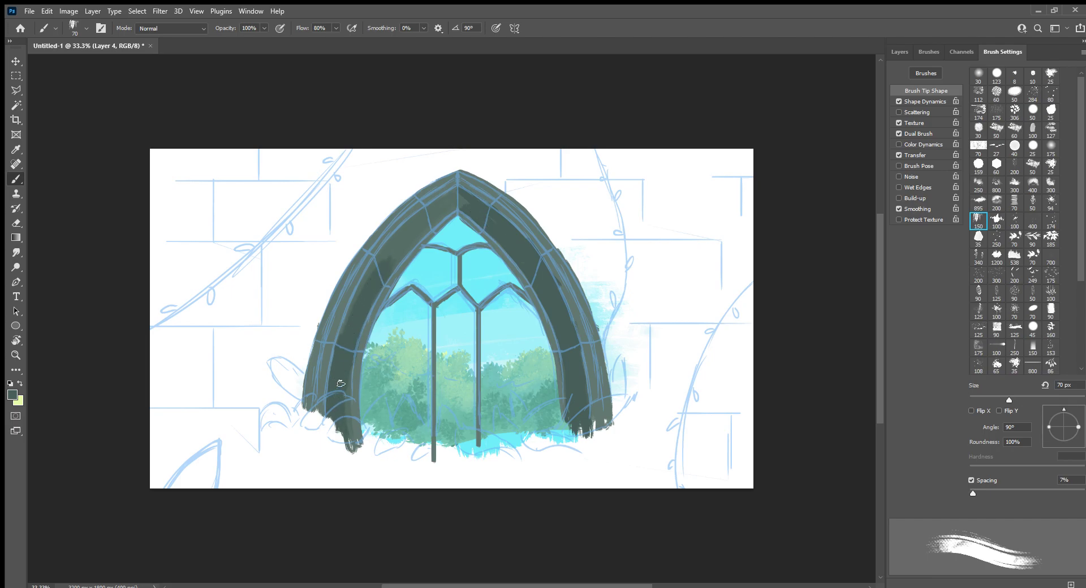
pyautogui.moveTo(343, 385); pyautogui.dragTo(348, 435)
pyautogui.moveTo(355, 335)
pyautogui.mouseDown()
pyautogui.moveTo(456, 205)
pyautogui.moveTo(341, 349)
pyautogui.mouseUp()
pyautogui.moveTo(434, 209); pyautogui.dragTo(361, 301)
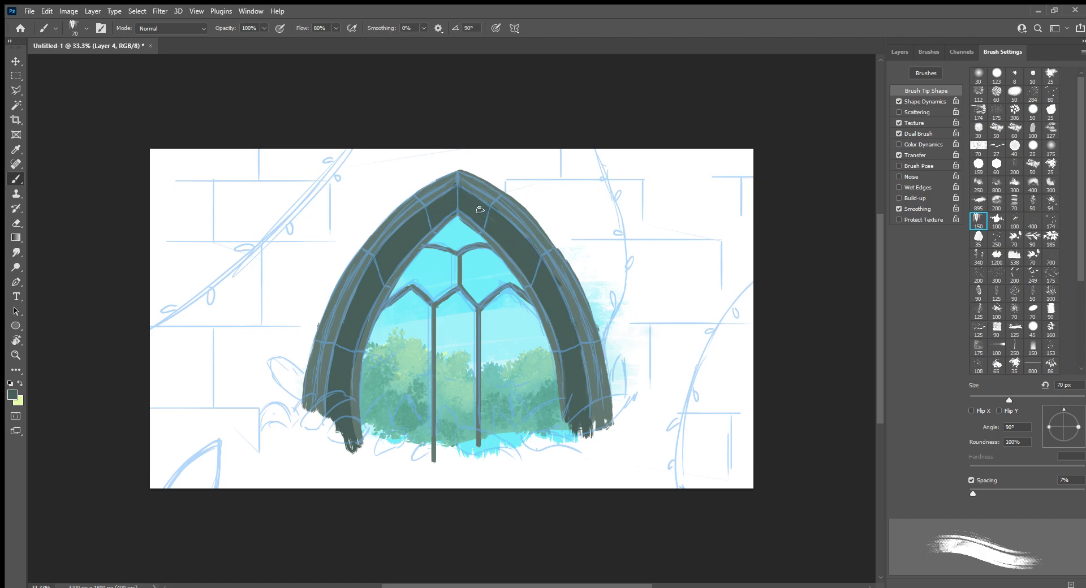
pyautogui.press('e')
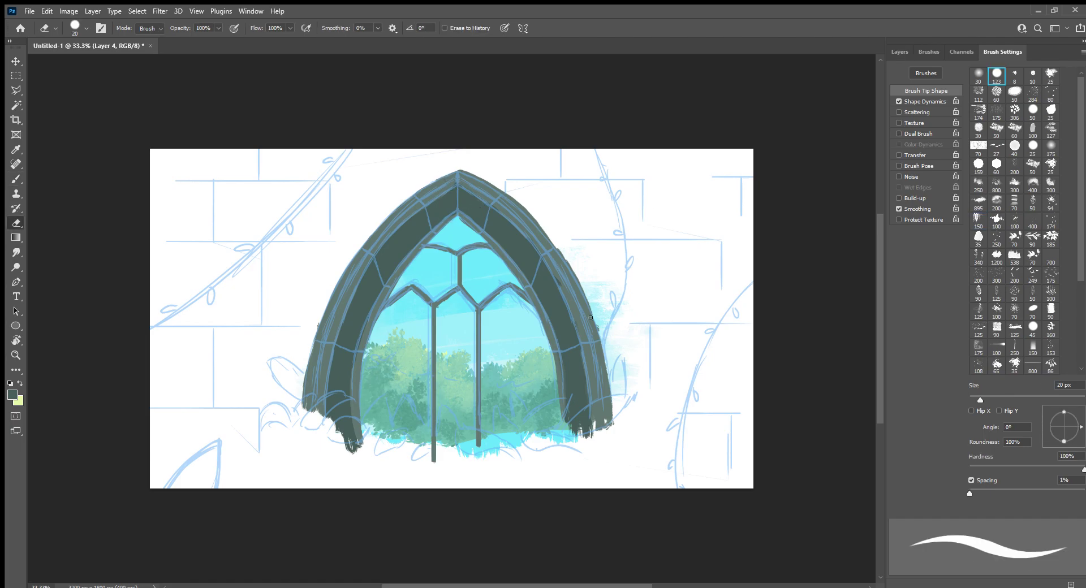
pyautogui.press('b')
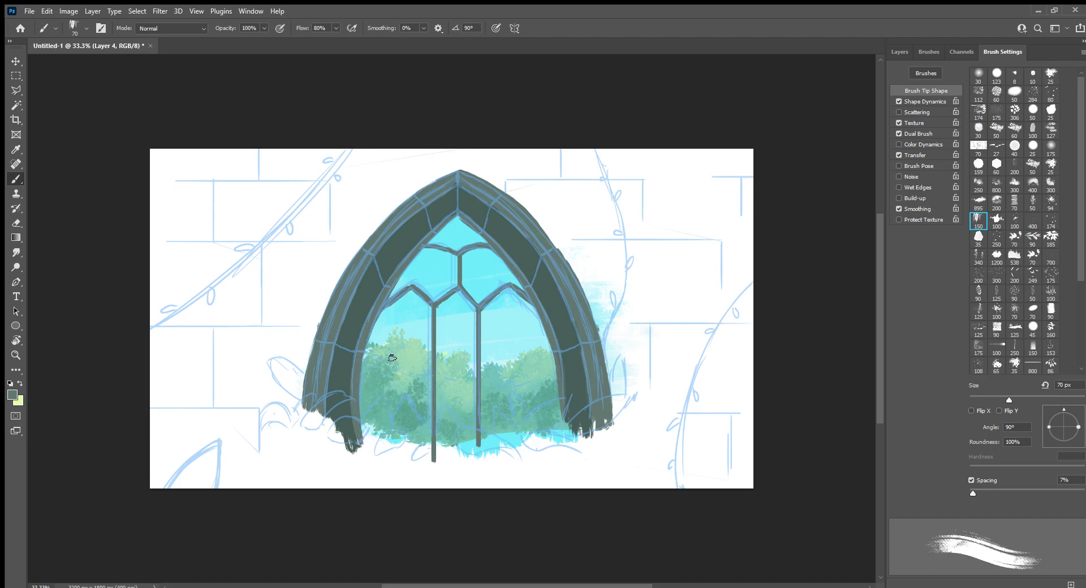
pyautogui.moveTo(351, 377); pyautogui.dragTo(350, 428)
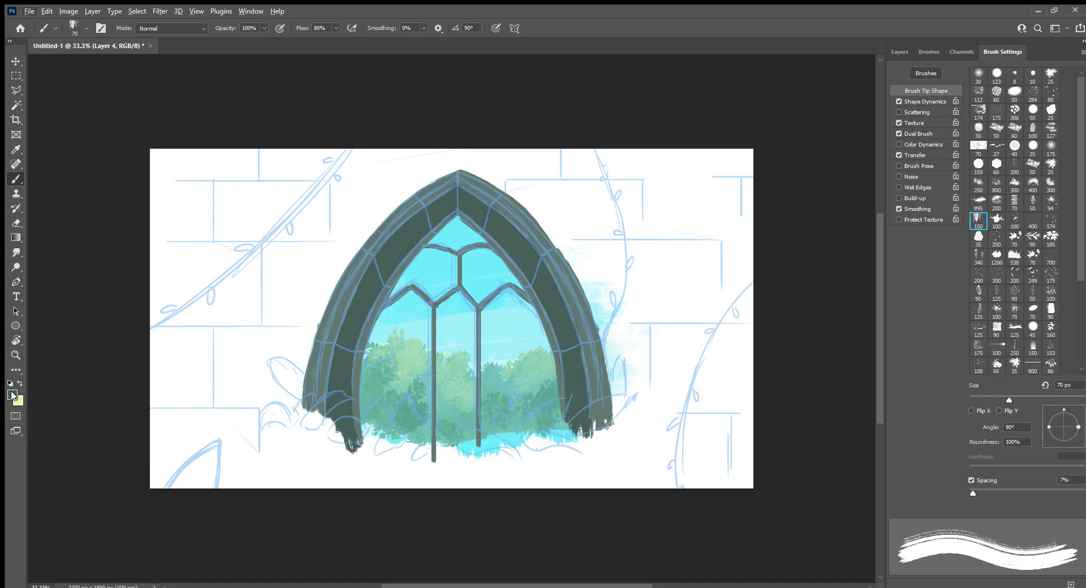
# Darken the arch's right outer edge with freshly sampled grey-green and show the layer list.
pyautogui.press('i')
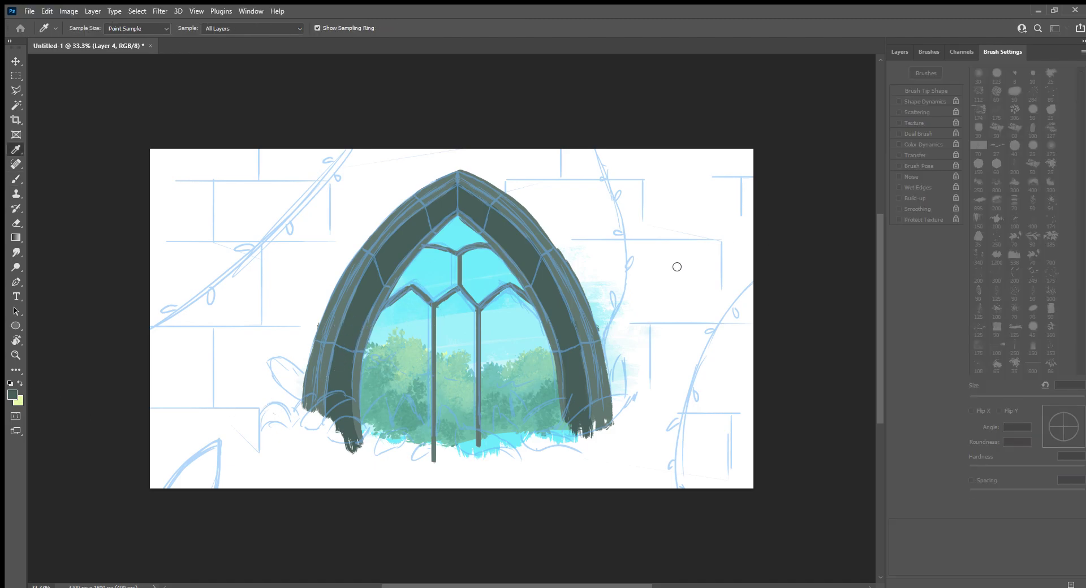
pyautogui.press('b')
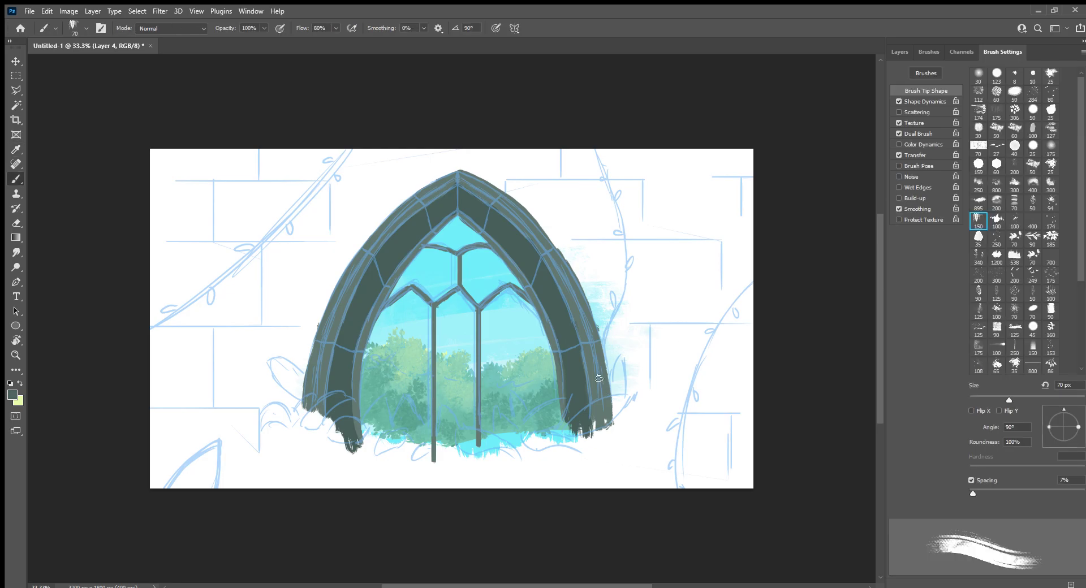
pyautogui.moveTo(599, 360)
pyautogui.mouseDown()
pyautogui.moveTo(604, 395)
pyautogui.moveTo(590, 320)
pyautogui.moveTo(578, 317)
pyautogui.moveTo(595, 381)
pyautogui.mouseUp()
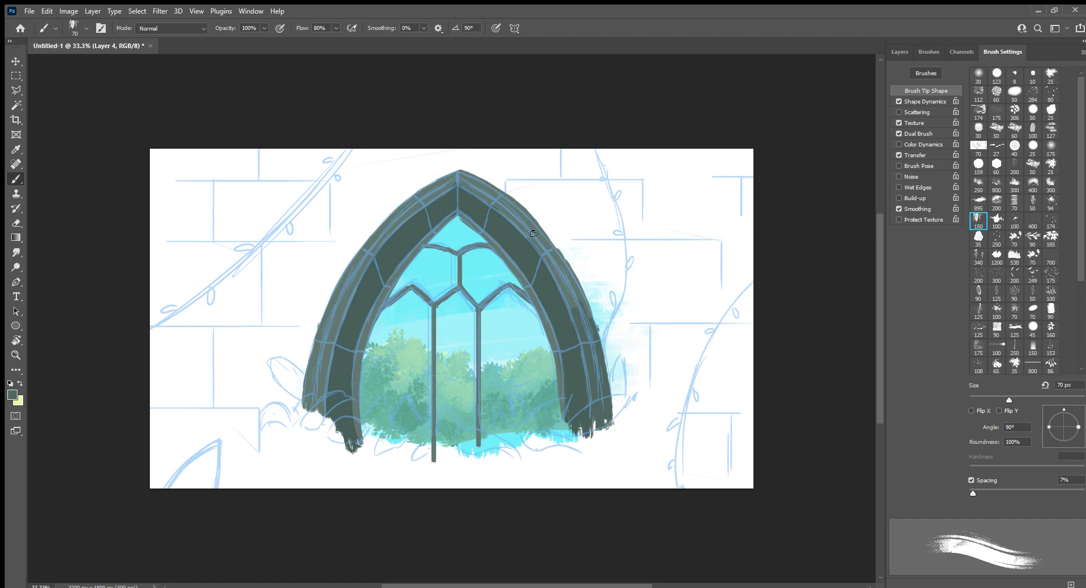
pyautogui.moveTo(488, 191)
pyautogui.mouseDown()
pyautogui.moveTo(518, 213)
pyautogui.moveTo(573, 296)
pyautogui.mouseUp()
pyautogui.moveTo(548, 240); pyautogui.dragTo(578, 305)
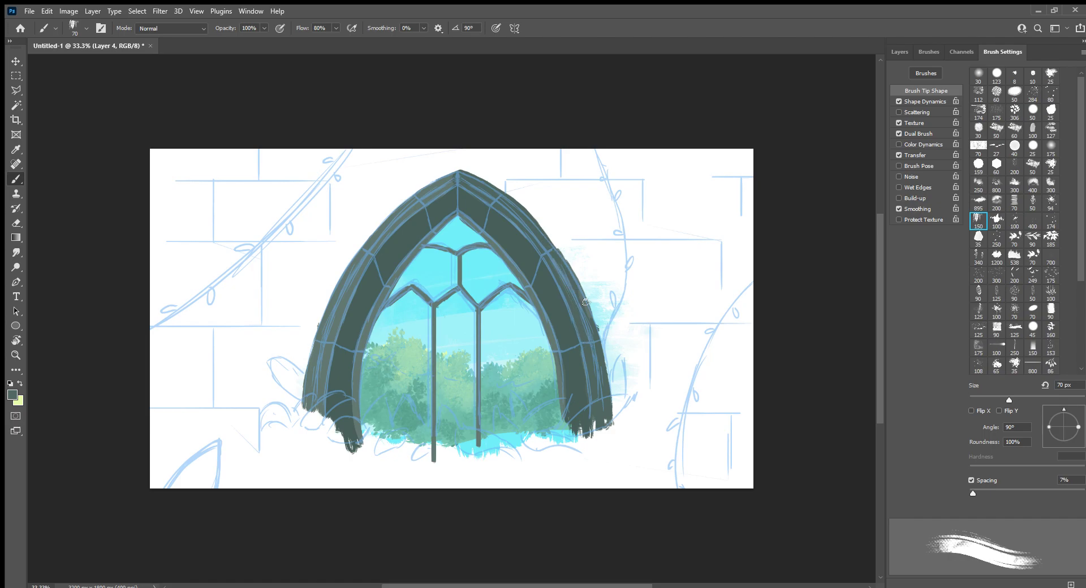
pyautogui.click(899, 51)
# Hide Layer 1 copy and paint dark grey-green over the light streaks on the arch's left side.
pyautogui.click(895, 119)
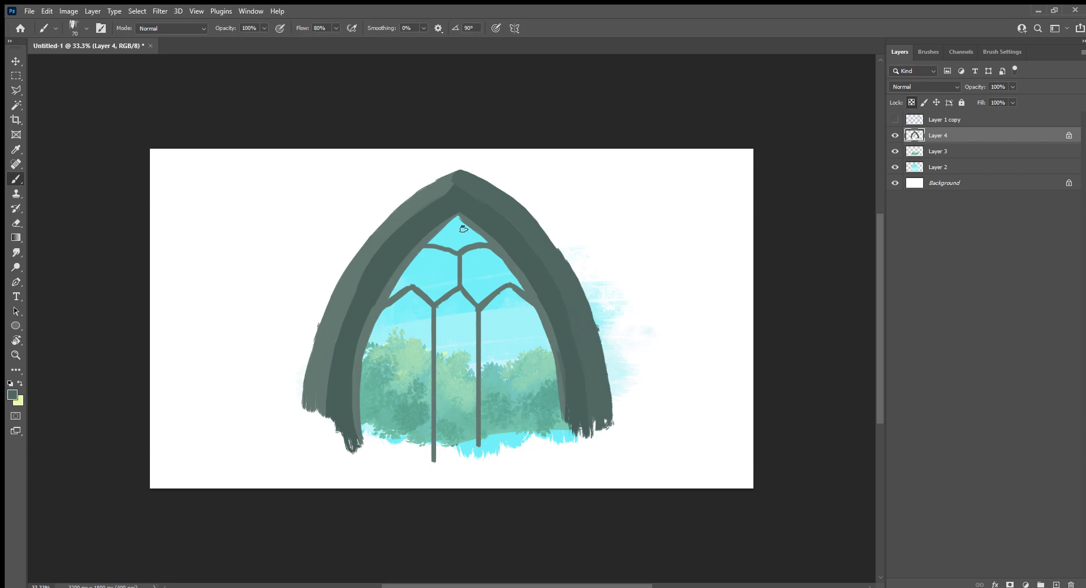
pyautogui.moveTo(317, 416)
pyautogui.mouseDown()
pyautogui.moveTo(334, 317)
pyautogui.moveTo(322, 387)
pyautogui.mouseUp()
pyautogui.moveTo(339, 323)
pyautogui.mouseDown()
pyautogui.moveTo(355, 283)
pyautogui.moveTo(308, 418)
pyautogui.mouseUp()
pyautogui.moveTo(337, 304)
pyautogui.mouseDown()
pyautogui.moveTo(415, 206)
pyautogui.moveTo(339, 287)
pyautogui.mouseUp()
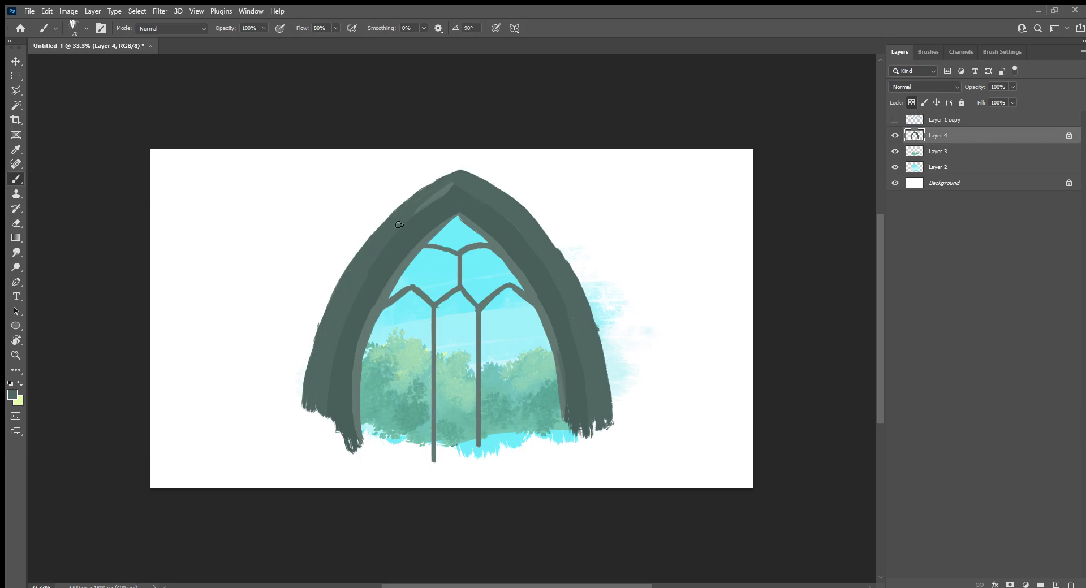
pyautogui.moveTo(450, 186); pyautogui.dragTo(379, 250)
pyautogui.moveTo(356, 376); pyautogui.dragTo(368, 373)
pyautogui.press('i')
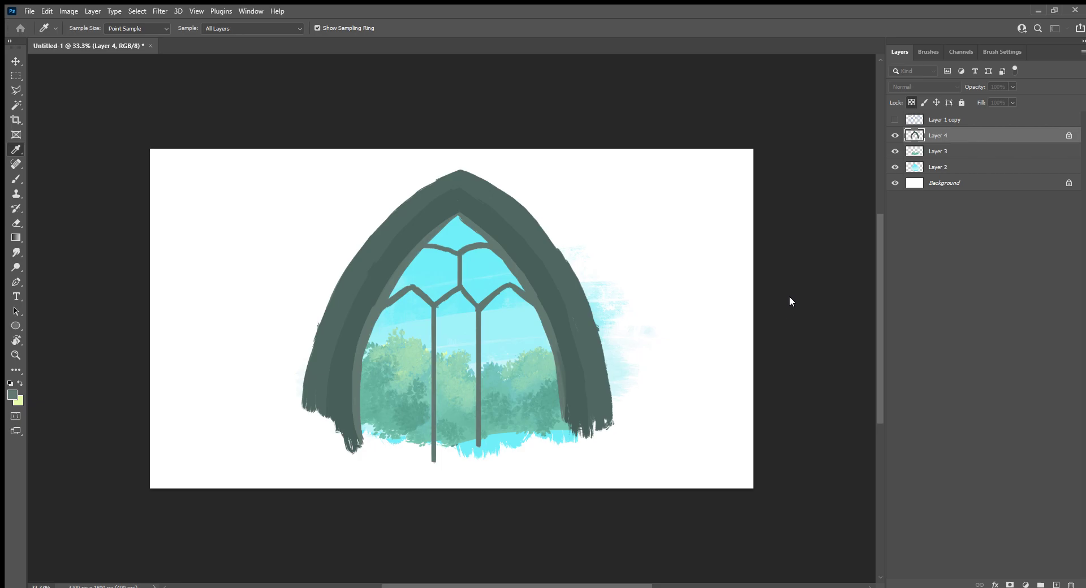
# Paint a cream highlight along the arch's inner left edge up to the apex.
pyautogui.press('b')
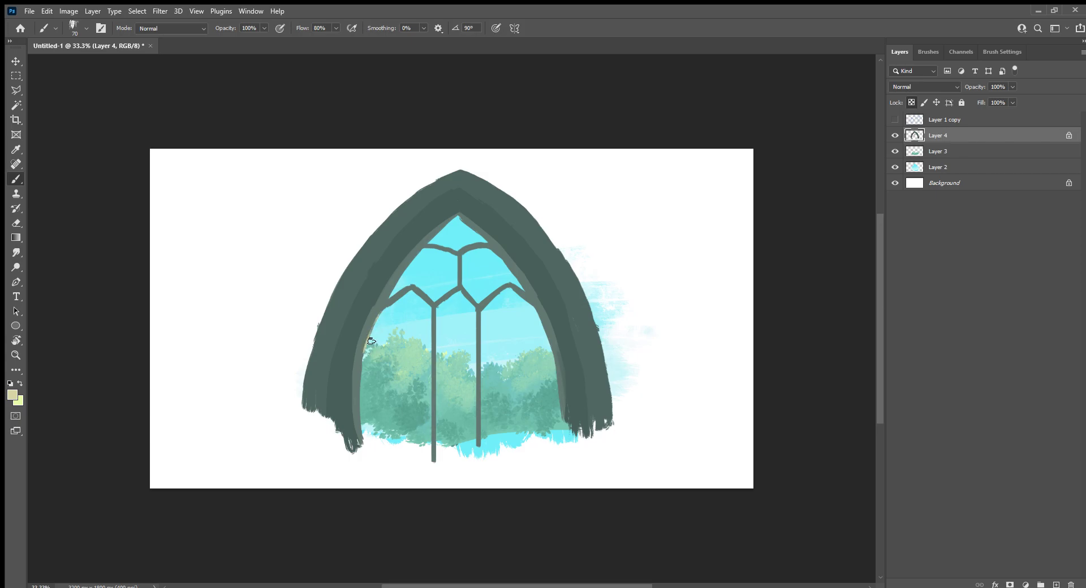
pyautogui.moveTo(380, 314); pyautogui.dragTo(359, 442)
pyautogui.moveTo(382, 310); pyautogui.dragTo(365, 360)
pyautogui.moveTo(381, 299)
pyautogui.mouseDown()
pyautogui.moveTo(359, 396)
pyautogui.moveTo(364, 439)
pyautogui.mouseUp()
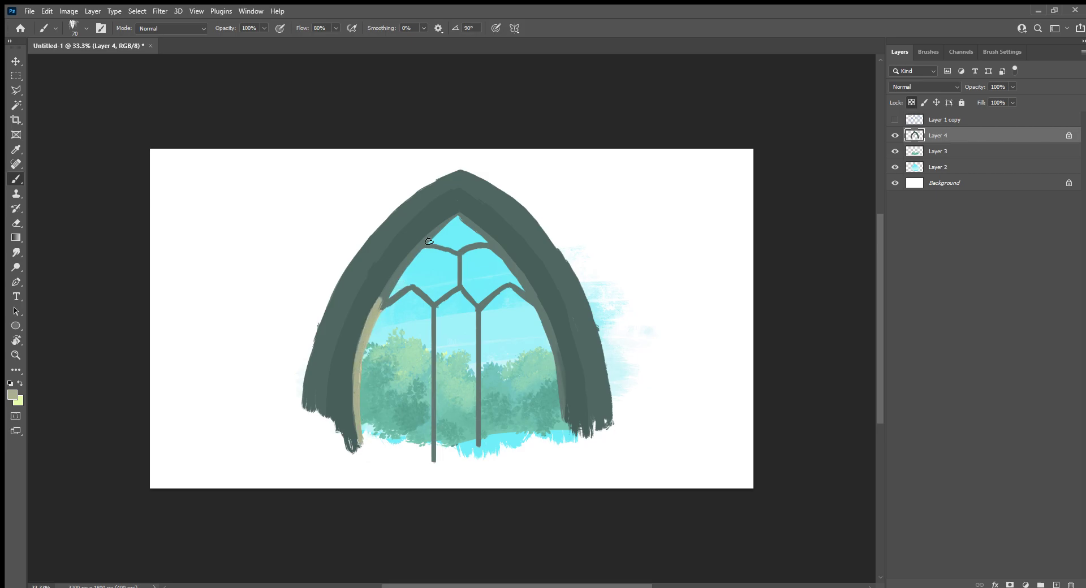
pyautogui.moveTo(428, 243); pyautogui.dragTo(386, 302)
pyautogui.moveTo(452, 223); pyautogui.dragTo(425, 249)
# Repaint the inner left edge with sampled darker grey-green at 60 px.
pyautogui.press('[')
pyautogui.keyDown('alt'); pyautogui.click(433, 232); pyautogui.keyUp('alt')
pyautogui.moveTo(454, 211)
pyautogui.mouseDown()
pyautogui.moveTo(366, 325)
pyautogui.moveTo(355, 414)
pyautogui.mouseUp()
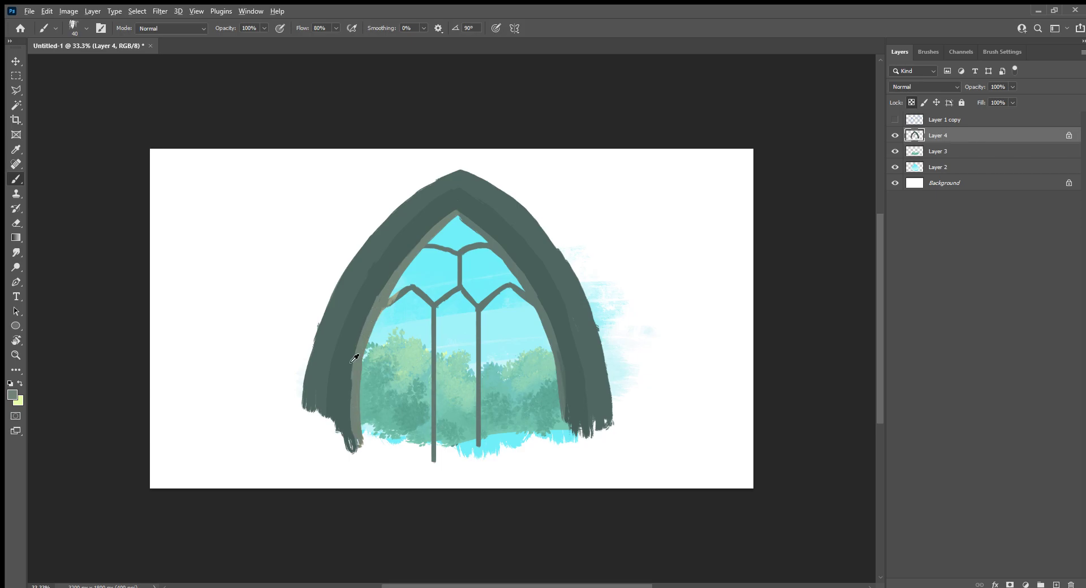
pyautogui.keyDown('alt'); pyautogui.click(344, 402); pyautogui.keyUp('alt')
pyautogui.moveTo(347, 376); pyautogui.dragTo(377, 287)
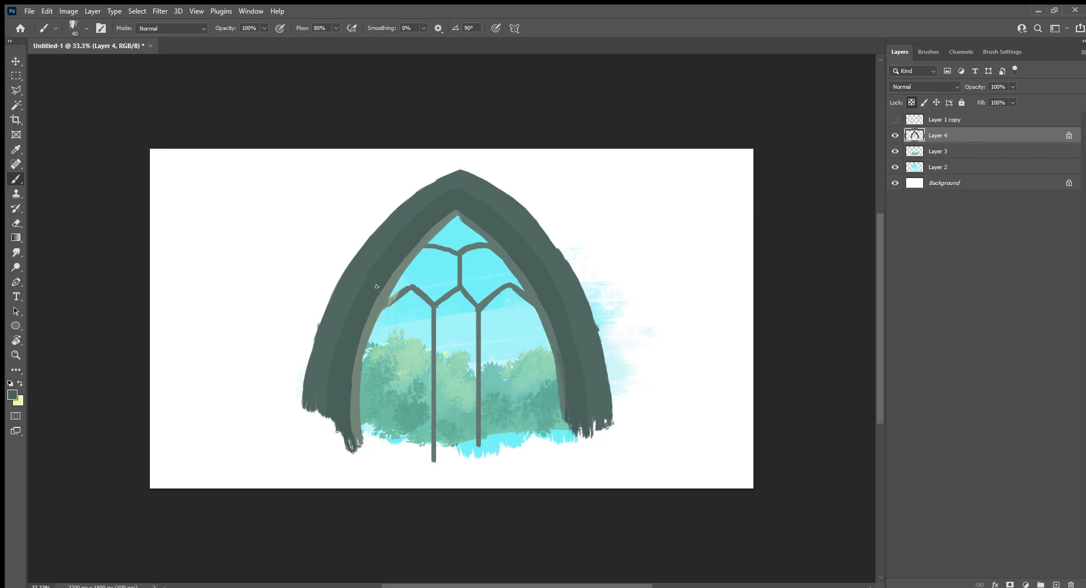
pyautogui.keyDown('alt'); pyautogui.click(412, 257); pyautogui.keyUp('alt')
# Try a lighter inner-right band, undo it, lock Layer 4 transparency, and reshow the sketch.
pyautogui.press('/')
pyautogui.press('/')
pyautogui.press(']')
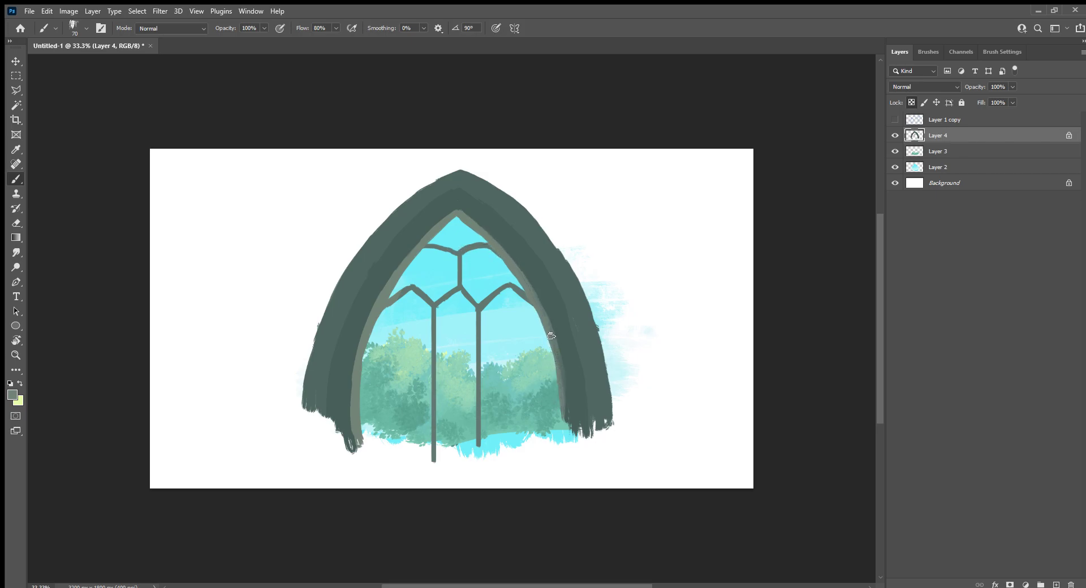
pyautogui.moveTo(562, 422); pyautogui.dragTo(512, 265)
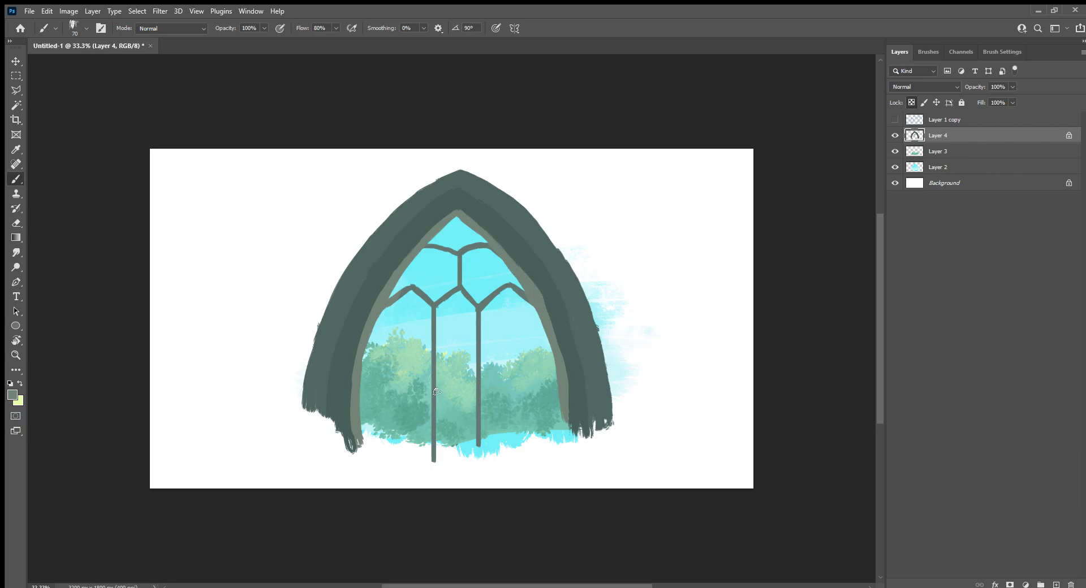
pyautogui.press(']')
pyautogui.press(']')
pyautogui.keyDown('alt'); pyautogui.click(575, 320); pyautogui.keyUp('alt')
pyautogui.hotkey('ctrl', 'z')
pyautogui.press('/')
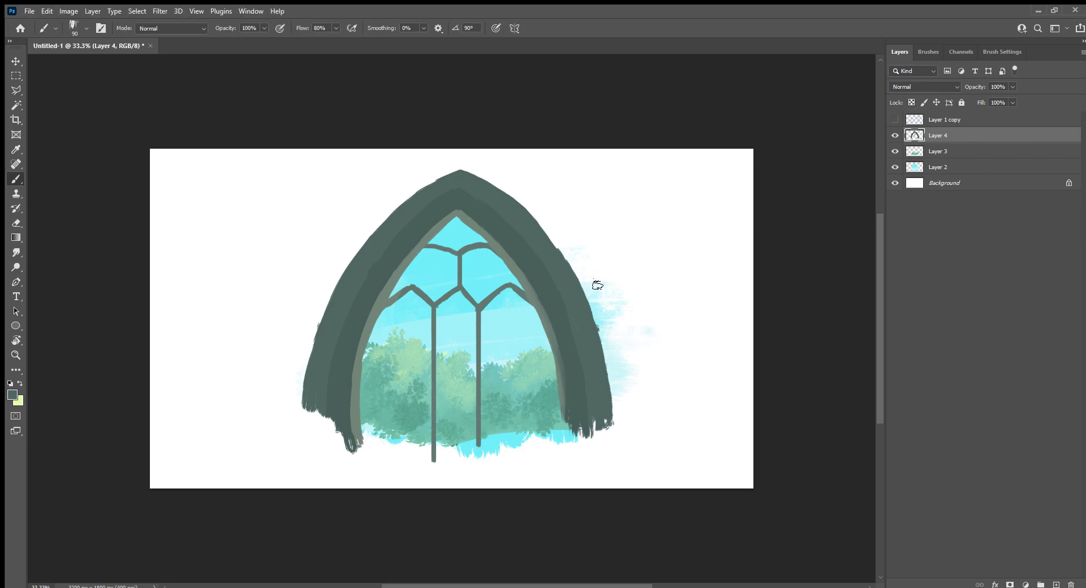
pyautogui.press('[')
pyautogui.press('[')
pyautogui.press('[')
pyautogui.press('/')
pyautogui.press('i')
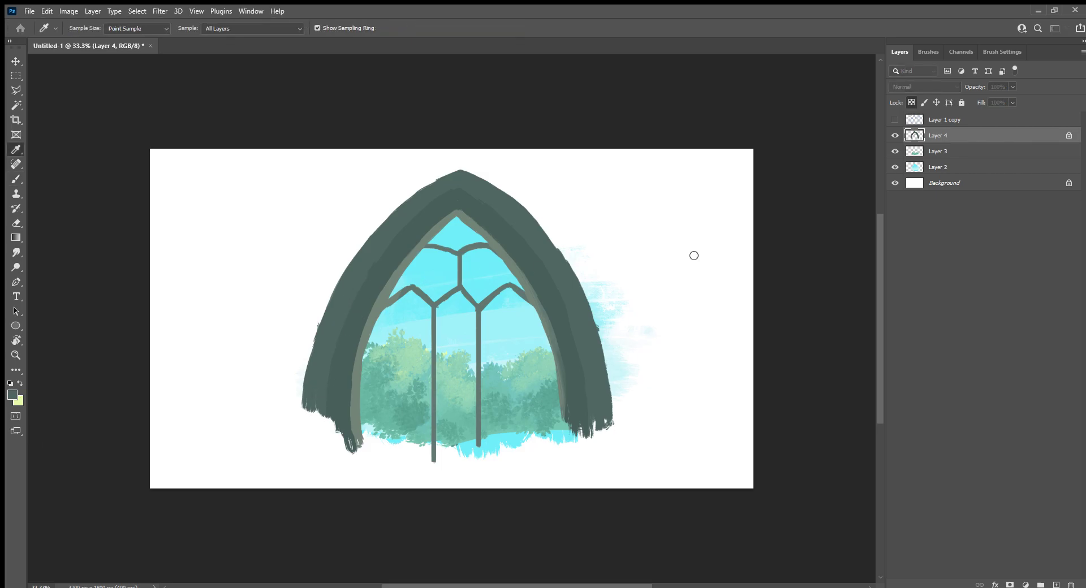
pyautogui.press('b')
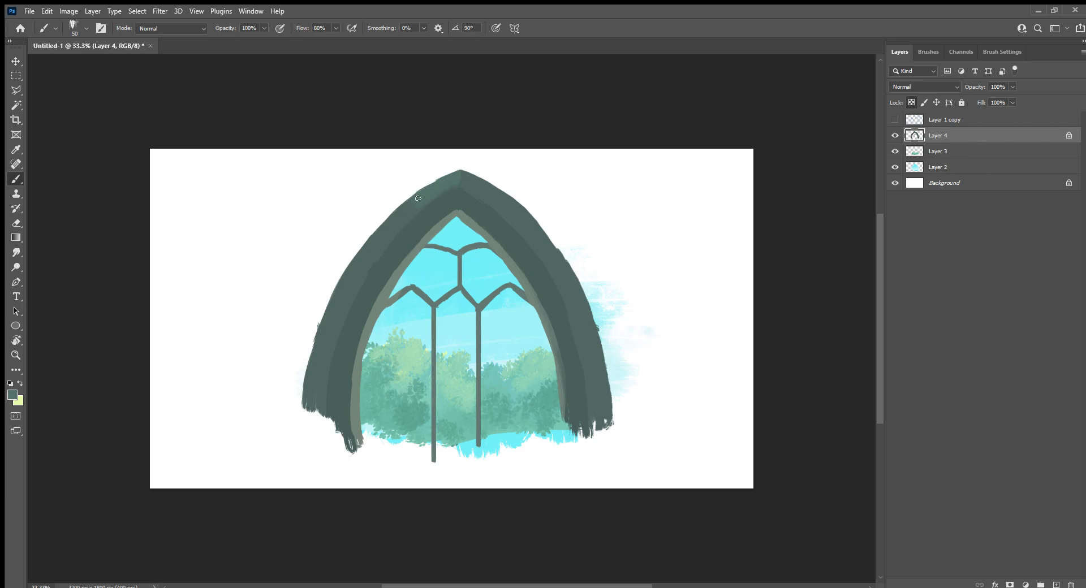
pyautogui.click(895, 119)
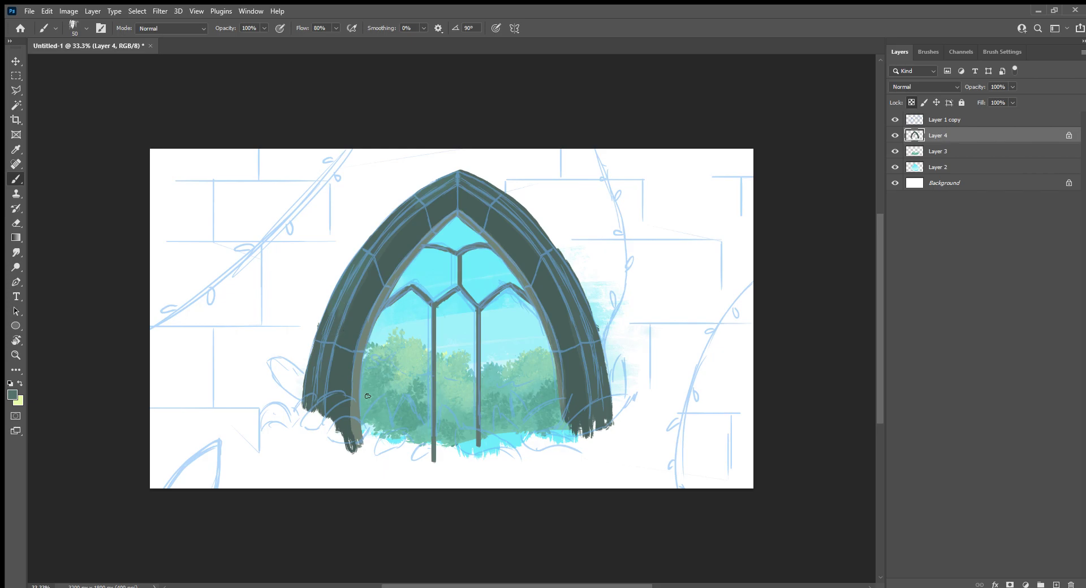
# Sample the arch's dark teal, zoom to 50% and set the brush to 20 px.
pyautogui.press('[')
pyautogui.press('x')
pyautogui.press('i')
pyautogui.click(342, 380)
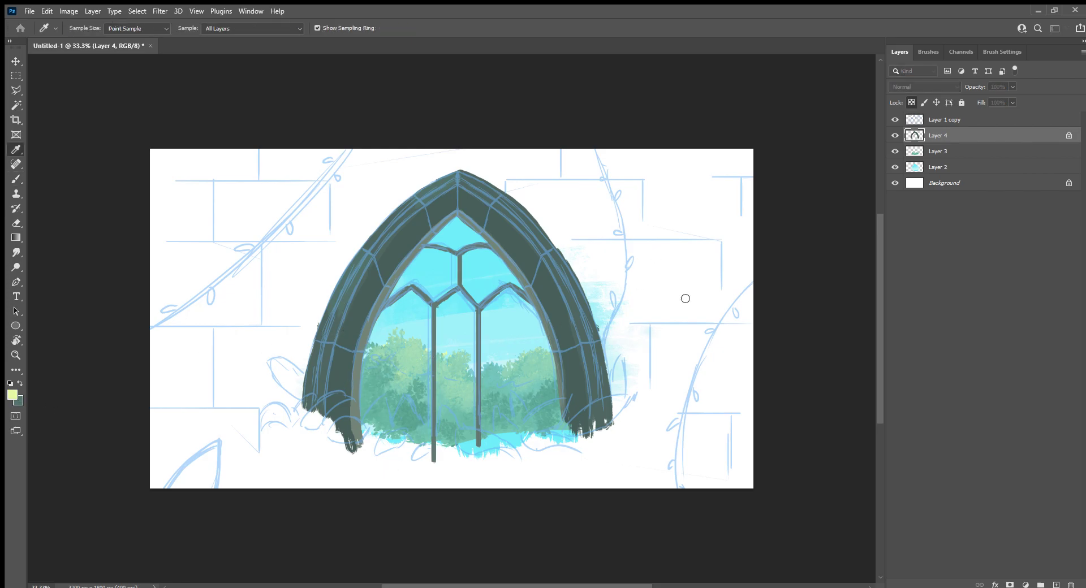
pyautogui.press('b')
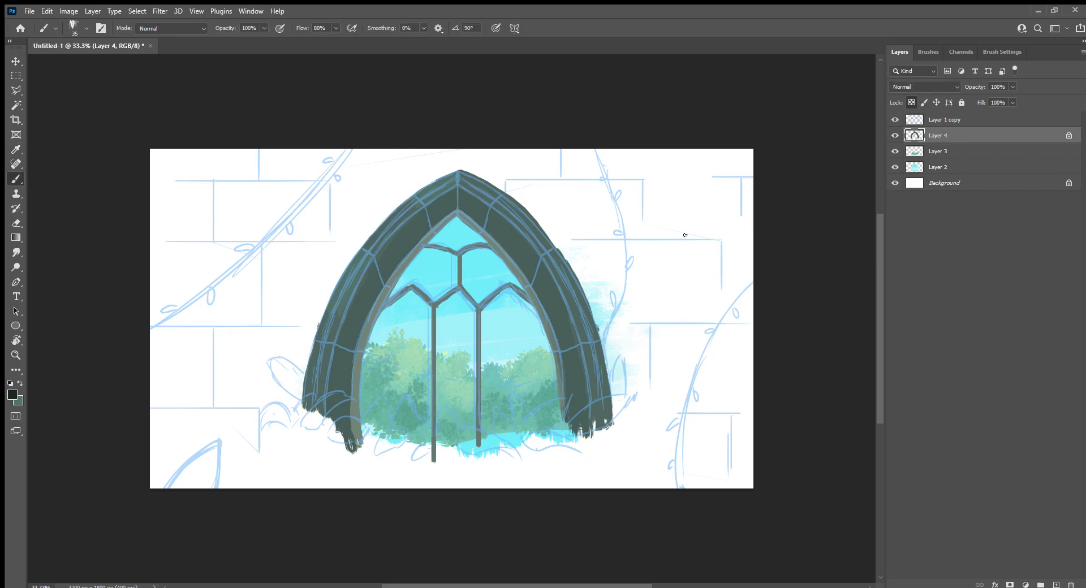
pyautogui.hotkey('ctrl', '+')
pyautogui.press('[')
pyautogui.press('[')
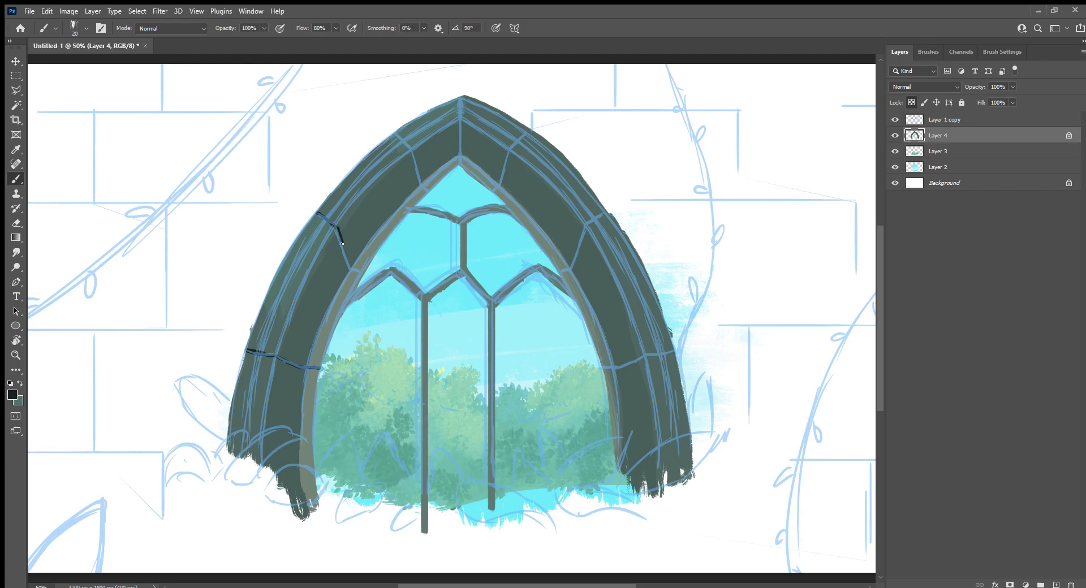
# Trace dark joint lines on the upper-left, apex, upper-right and lower-right stones, then hide the sketch.
pyautogui.moveTo(347, 264); pyautogui.dragTo(363, 273)
pyautogui.moveTo(413, 165); pyautogui.dragTo(420, 185)
pyautogui.moveTo(459, 102)
pyautogui.mouseDown()
pyautogui.moveTo(458, 165)
pyautogui.moveTo(509, 153)
pyautogui.moveTo(529, 129)
pyautogui.mouseUp()
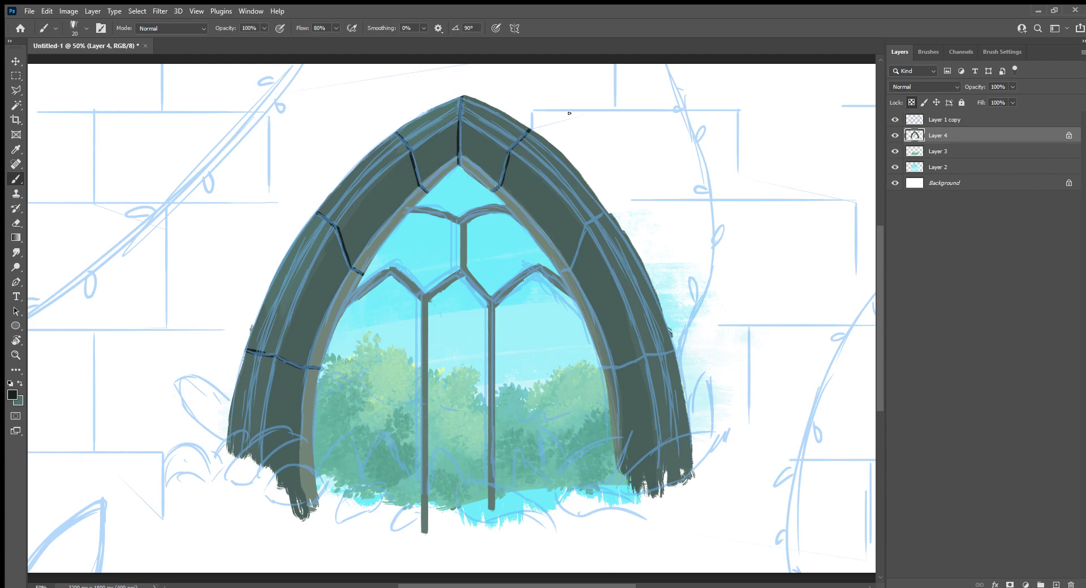
pyautogui.moveTo(566, 264)
pyautogui.mouseDown()
pyautogui.moveTo(577, 233)
pyautogui.moveTo(606, 214)
pyautogui.mouseUp()
pyautogui.moveTo(616, 366); pyautogui.dragTo(675, 353)
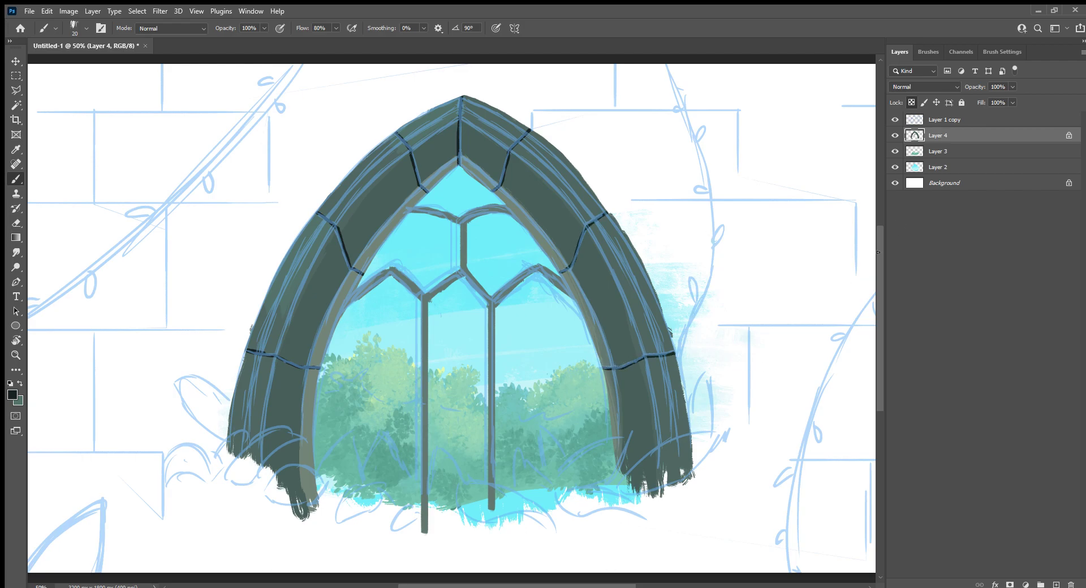
pyautogui.click(894, 120)
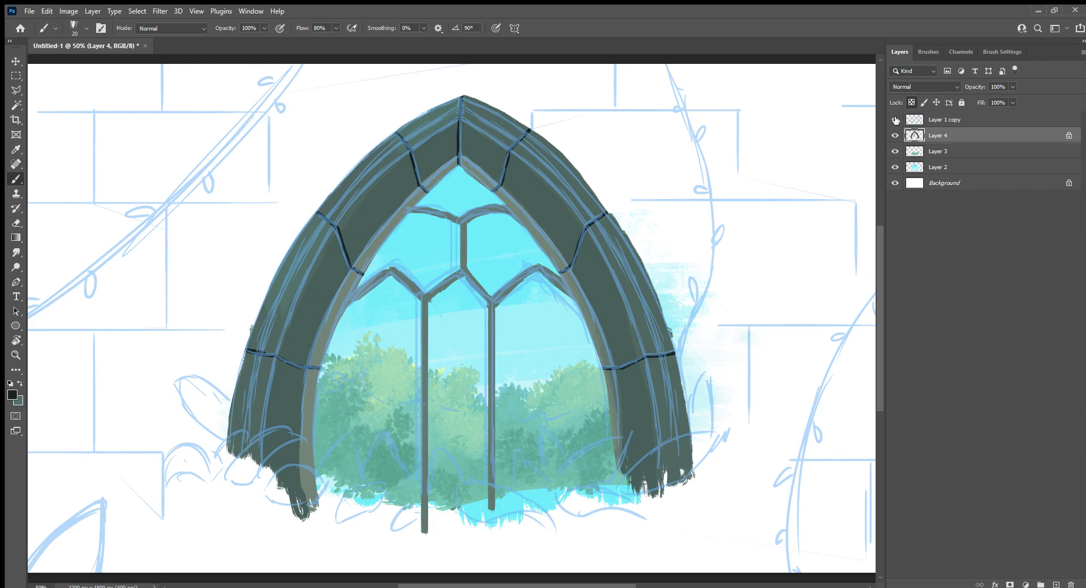
# Shade the arch's left stones with sampled grey-green, then add Layer 5 clipped to Layer 4.
pyautogui.keyDown('alt'); pyautogui.click(590, 294); pyautogui.keyUp('alt')
pyautogui.moveTo(346, 250); pyautogui.dragTo(398, 332)
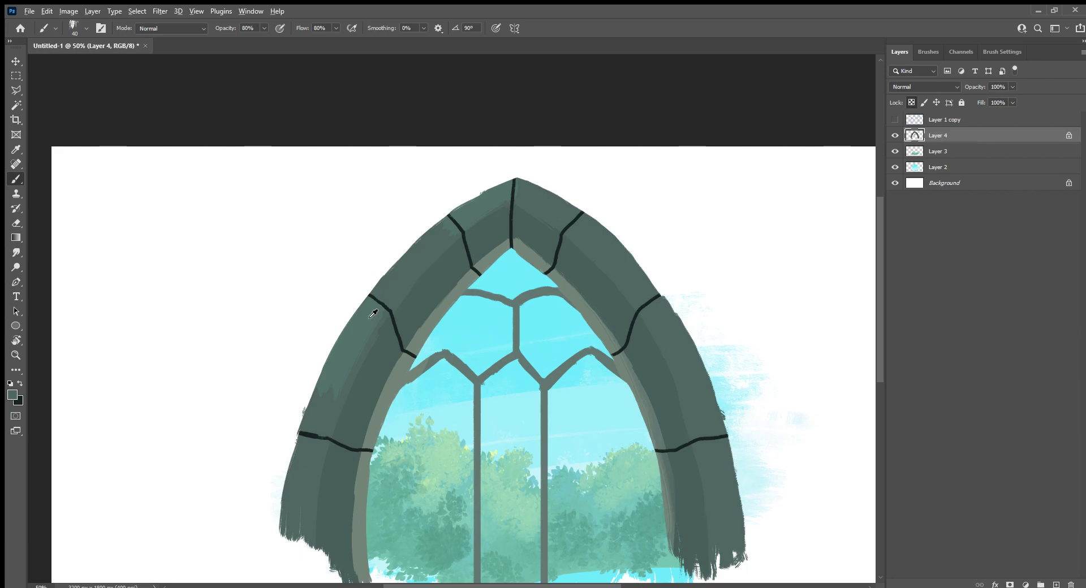
pyautogui.moveTo(341, 395); pyautogui.dragTo(340, 407)
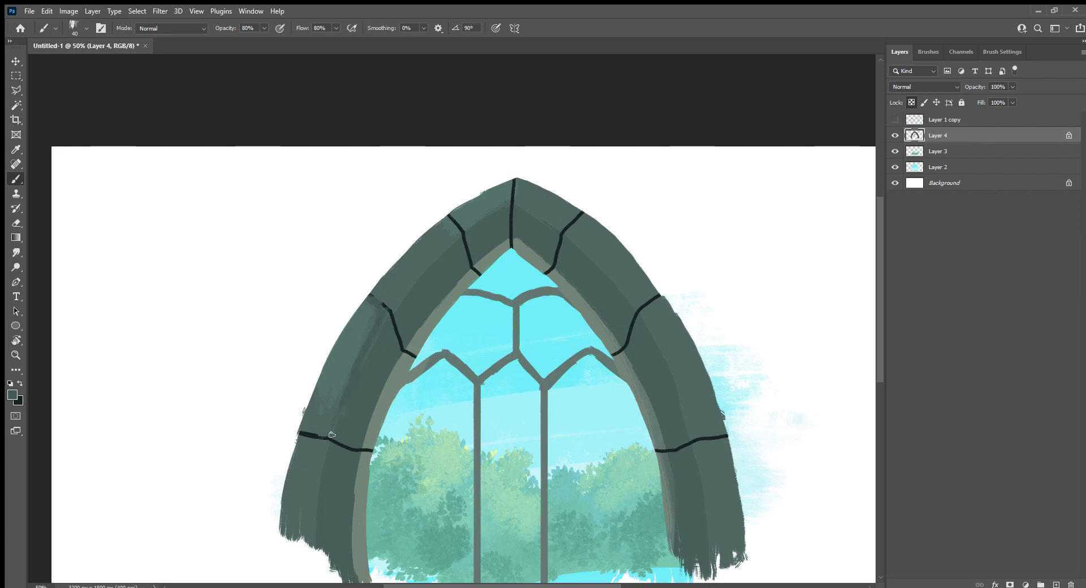
pyautogui.keyDown('alt'); pyautogui.click(323, 399); pyautogui.keyUp('alt')
pyautogui.click(1055, 584)
pyautogui.keyDown('alt'); pyautogui.click(1029, 143); pyautogui.keyUp('alt')
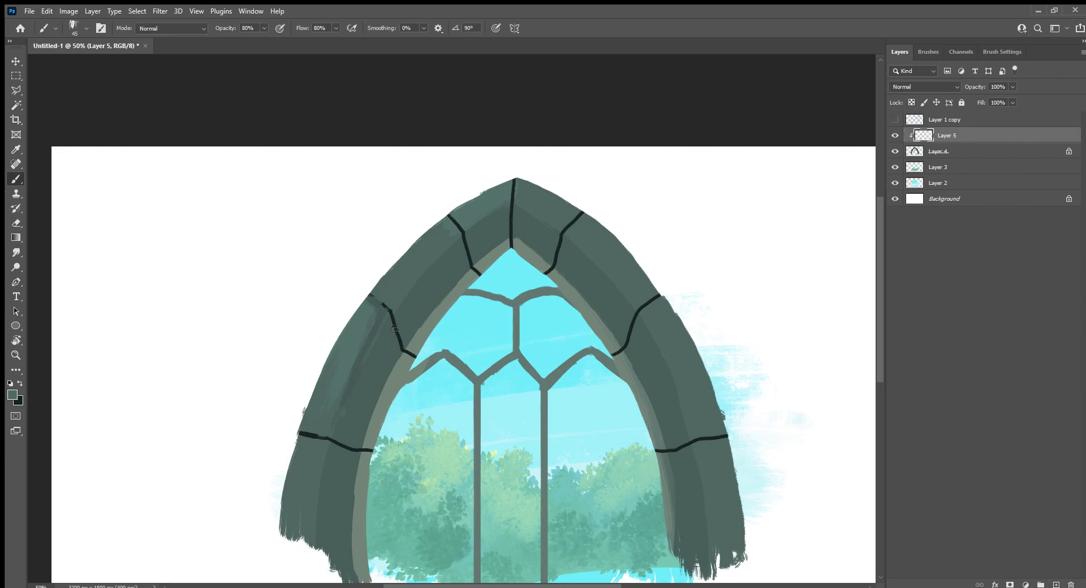
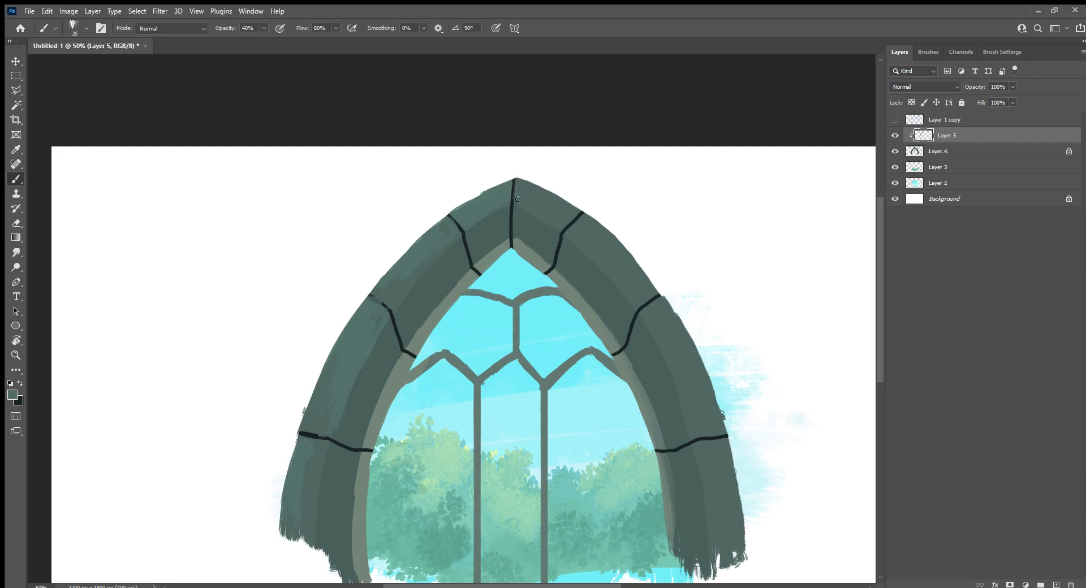
# Pick a darker stone colour and shade the arch stone beside and below the joint line.
pyautogui.keyDown('alt'); pyautogui.click(529, 225); pyautogui.keyUp('alt')
pyautogui.press('i')
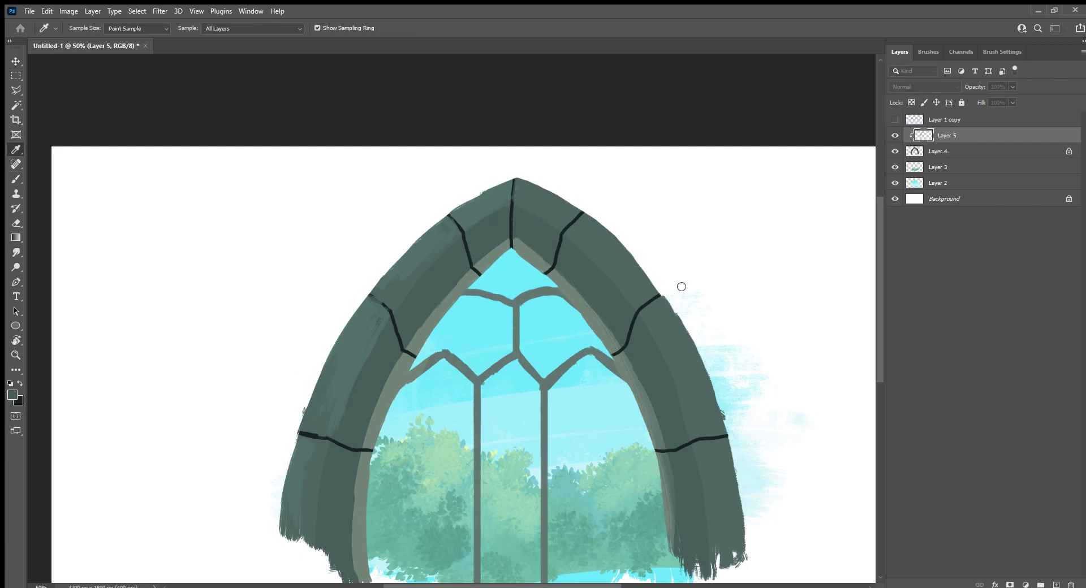
pyautogui.press('b')
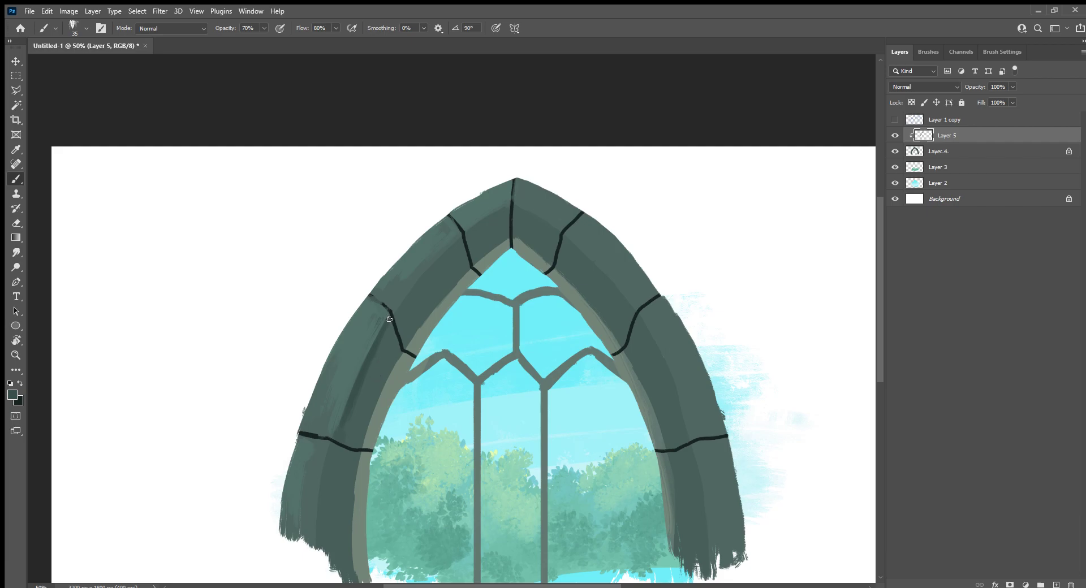
pyautogui.moveTo(392, 326); pyautogui.dragTo(388, 330)
pyautogui.keyDown('alt'); pyautogui.click(392, 338); pyautogui.keyUp('alt')
pyautogui.moveTo(397, 350); pyautogui.dragTo(388, 373)
# Sample arch tones and darken the upper arch stones and the lower-left stone.
pyautogui.keyDown('alt'); pyautogui.click(382, 363); pyautogui.keyUp('alt')
pyautogui.keyDown('alt'); pyautogui.click(346, 419); pyautogui.keyUp('alt')
pyautogui.keyDown('alt'); pyautogui.click(388, 391); pyautogui.keyUp('alt')
pyautogui.keyDown('alt'); pyautogui.click(388, 333); pyautogui.keyUp('alt')
pyautogui.moveTo(419, 283)
pyautogui.mouseDown()
pyautogui.moveTo(457, 244)
pyautogui.moveTo(435, 277)
pyautogui.mouseUp()
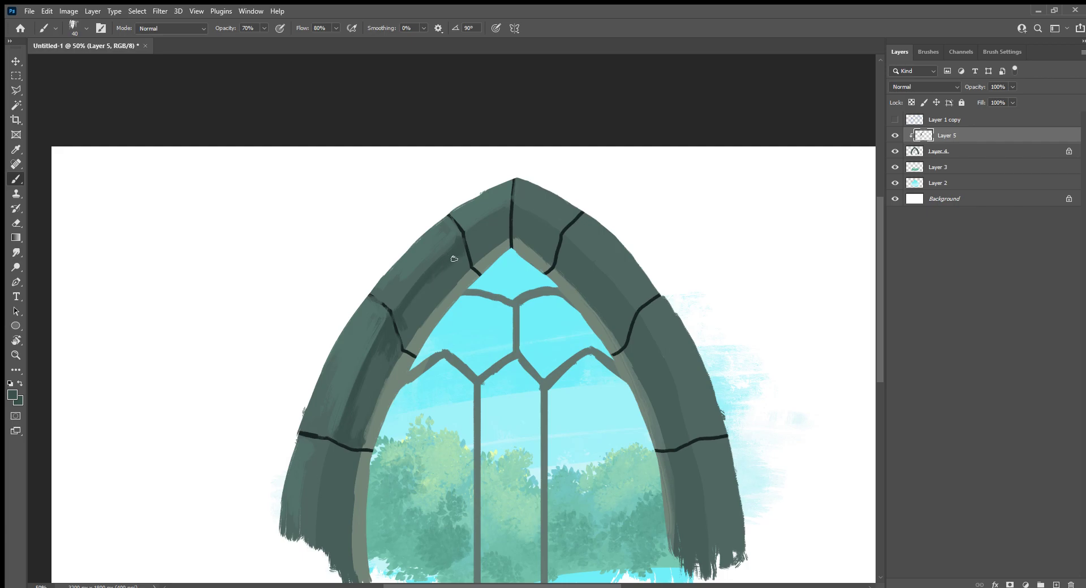
pyautogui.moveTo(506, 210); pyautogui.dragTo(471, 244)
pyautogui.moveTo(328, 461)
pyautogui.mouseDown()
pyautogui.moveTo(321, 517)
pyautogui.moveTo(330, 459)
pyautogui.mouseUp()
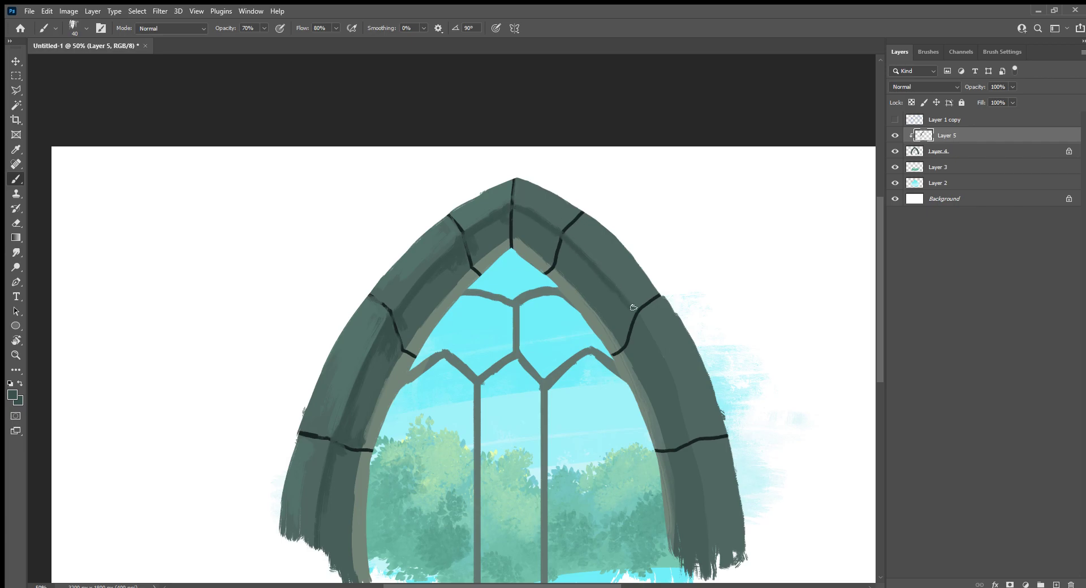
# Darken the right arch stone, then lighten the arch's inner right and left edges.
pyautogui.moveTo(644, 325)
pyautogui.mouseDown()
pyautogui.moveTo(684, 430)
pyautogui.moveTo(703, 541)
pyautogui.mouseUp()
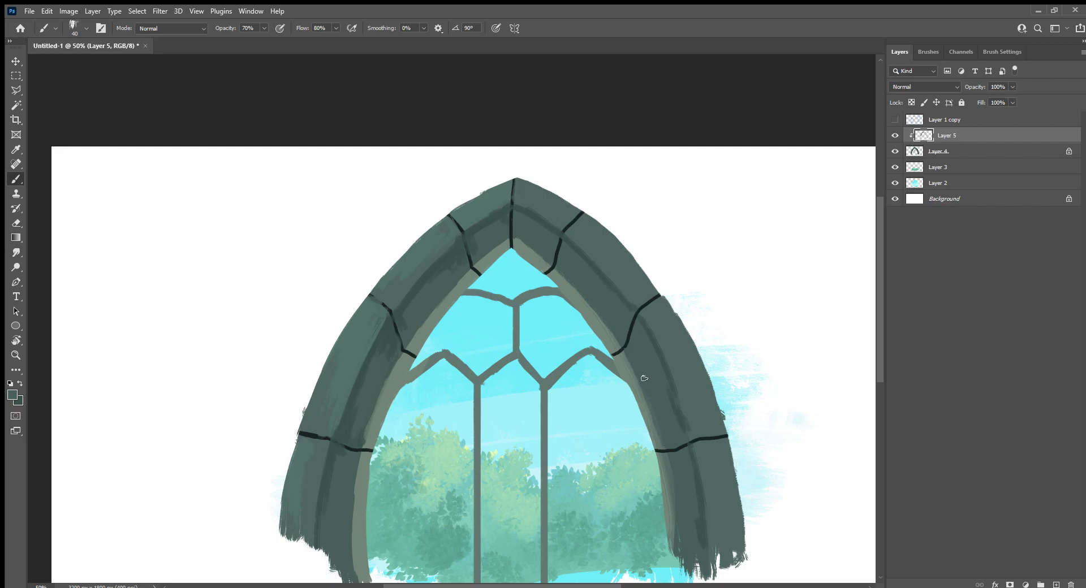
pyautogui.keyDown('alt'); pyautogui.click(670, 501); pyautogui.keyUp('alt')
pyautogui.moveTo(677, 551); pyautogui.dragTo(667, 483)
pyautogui.moveTo(660, 445); pyautogui.dragTo(621, 359)
pyautogui.keyDown('alt'); pyautogui.click(617, 353); pyautogui.keyUp('alt')
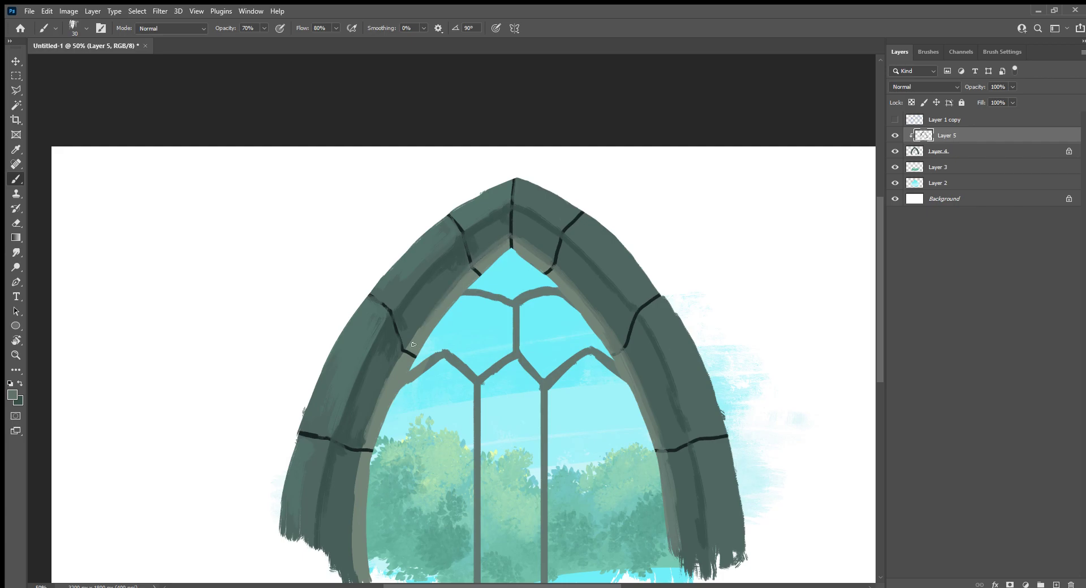
pyautogui.moveTo(394, 365); pyautogui.dragTo(364, 532)
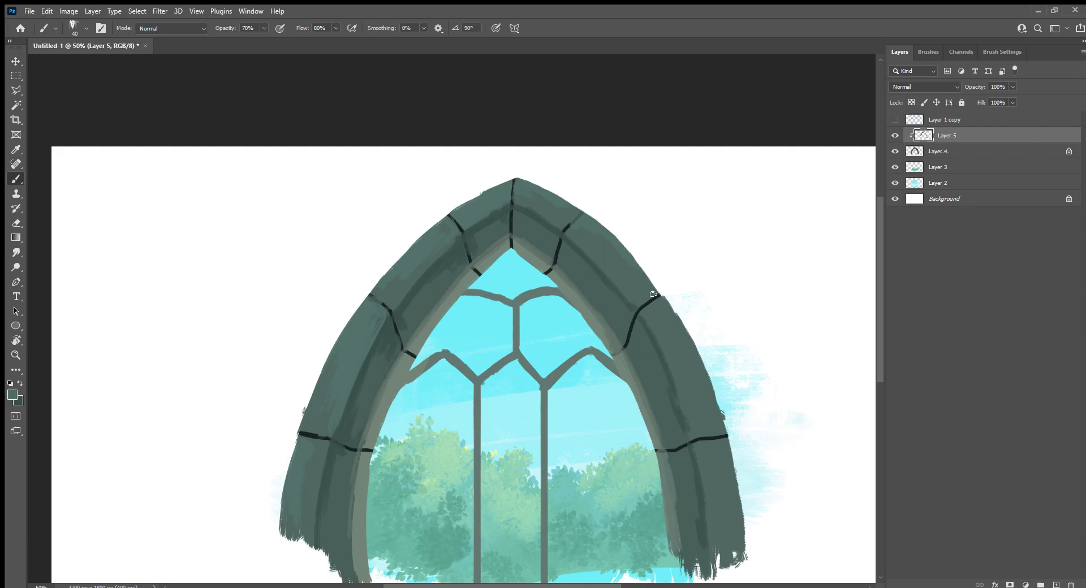
# With a 60 px brush, darken the lower right arch, cover the crack tip and darken the inner left edge.
pyautogui.keyDown('alt'); pyautogui.click(600, 232); pyautogui.keyUp('alt')
pyautogui.keyDown('alt'); pyautogui.click(570, 242); pyautogui.keyUp('alt')
pyautogui.press(']')
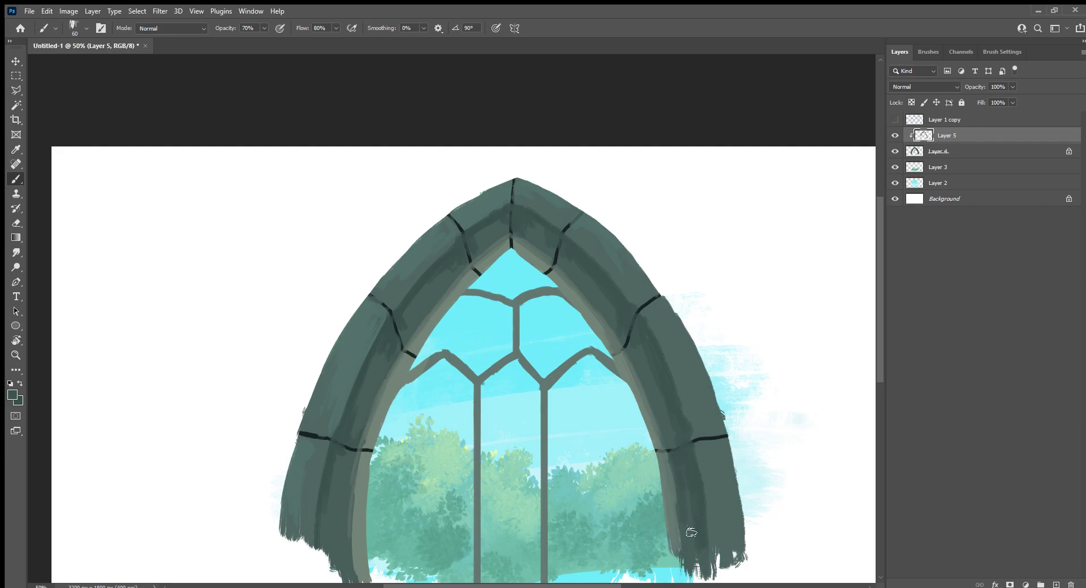
pyautogui.moveTo(674, 463); pyautogui.dragTo(693, 552)
pyautogui.press('[')
pyautogui.press('[')
pyautogui.keyDown('alt'); pyautogui.click(665, 462); pyautogui.keyUp('alt')
pyautogui.keyDown('alt'); pyautogui.click(686, 500); pyautogui.keyUp('alt')
pyautogui.press(']')
pyautogui.press(']')
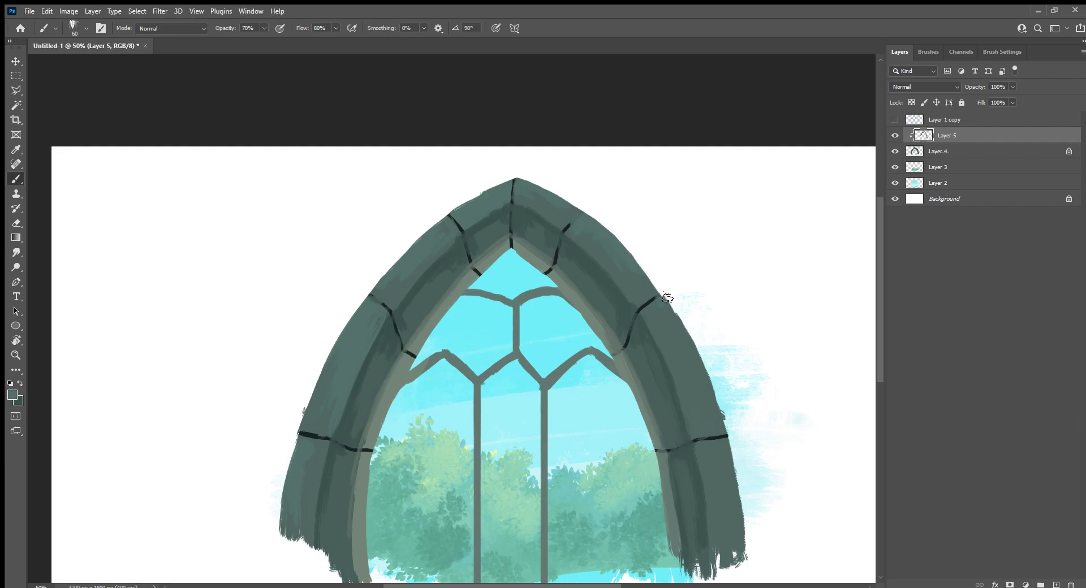
pyautogui.moveTo(666, 296); pyautogui.dragTo(682, 334)
pyautogui.moveTo(352, 499)
pyautogui.mouseDown()
pyautogui.moveTo(402, 348)
pyautogui.moveTo(427, 316)
pyautogui.mouseUp()
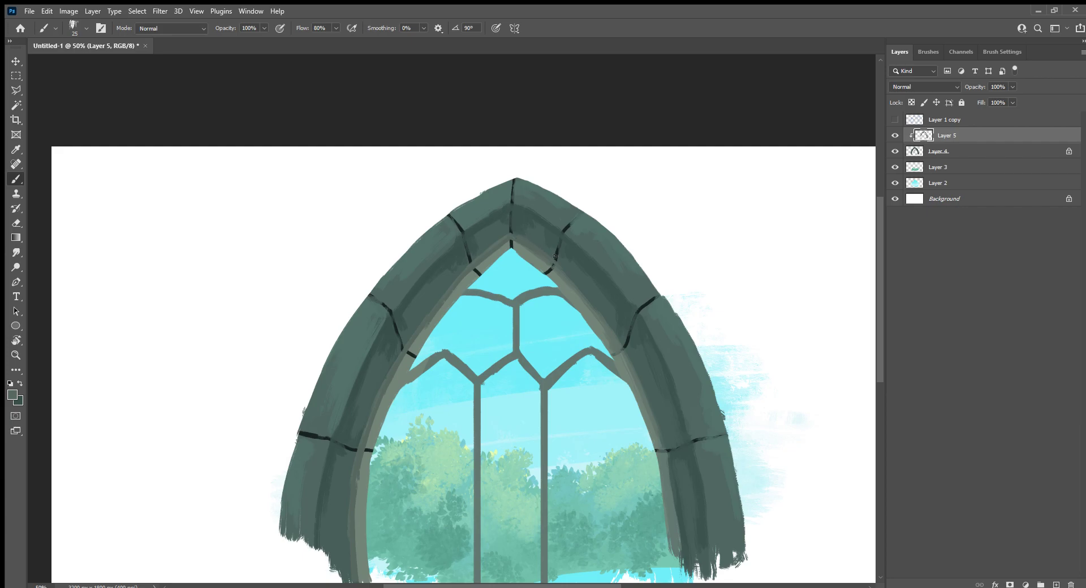
# With a 40 px brush and sampled trim grey, repaint the inner band on the left, lower left and right of the apex.
pyautogui.keyDown('alt'); pyautogui.click(423, 337); pyautogui.keyUp('alt')
pyautogui.press(']')
pyautogui.press(']')
pyautogui.press(']')
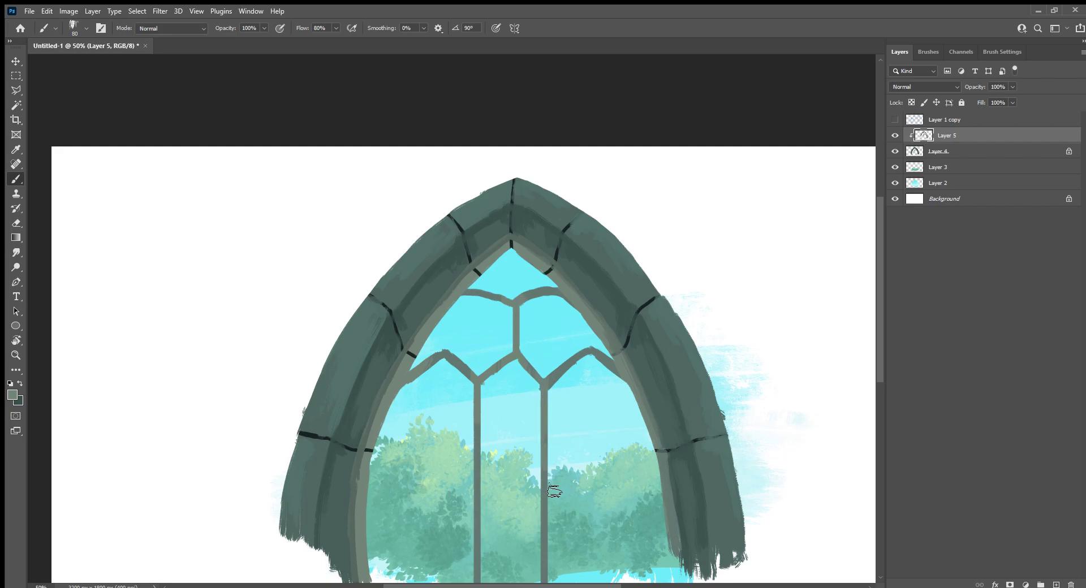
pyautogui.press('[')
pyautogui.press('[')
pyautogui.press('[')
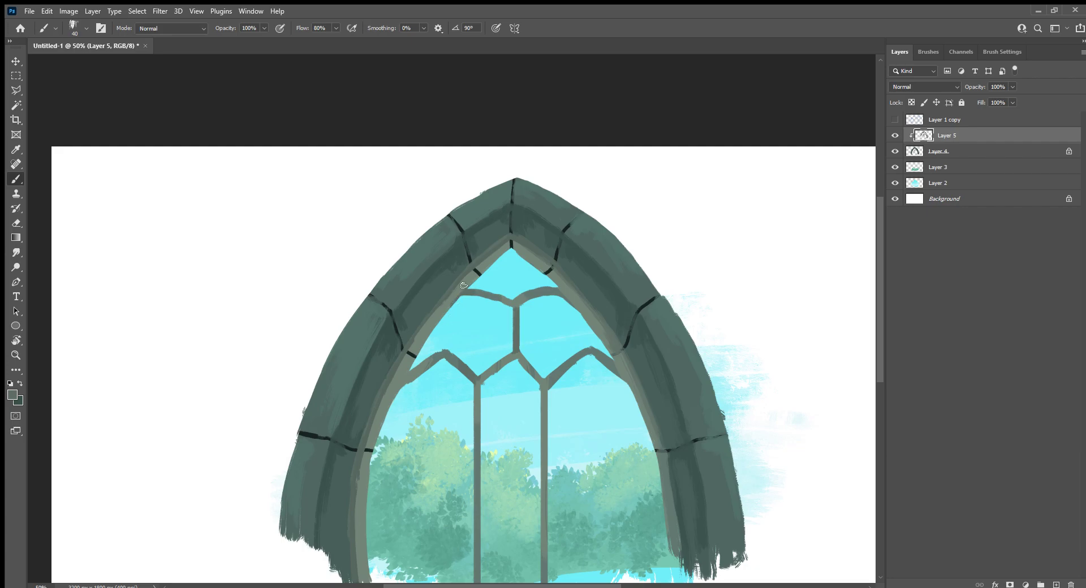
pyautogui.keyDown('alt'); pyautogui.click(445, 307); pyautogui.keyUp('alt')
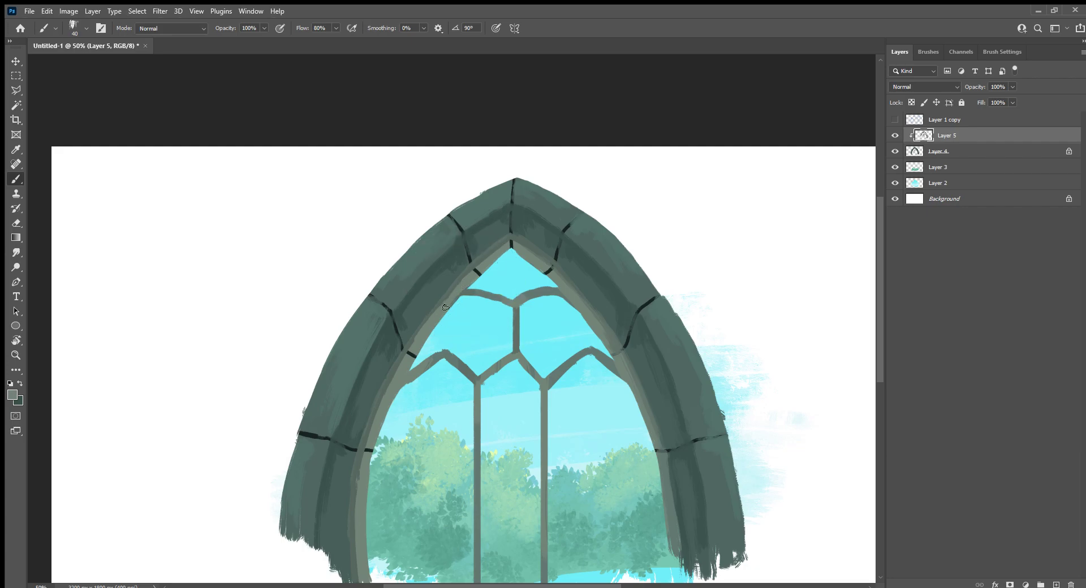
pyautogui.keyDown('alt'); pyautogui.click(411, 358); pyautogui.keyUp('alt')
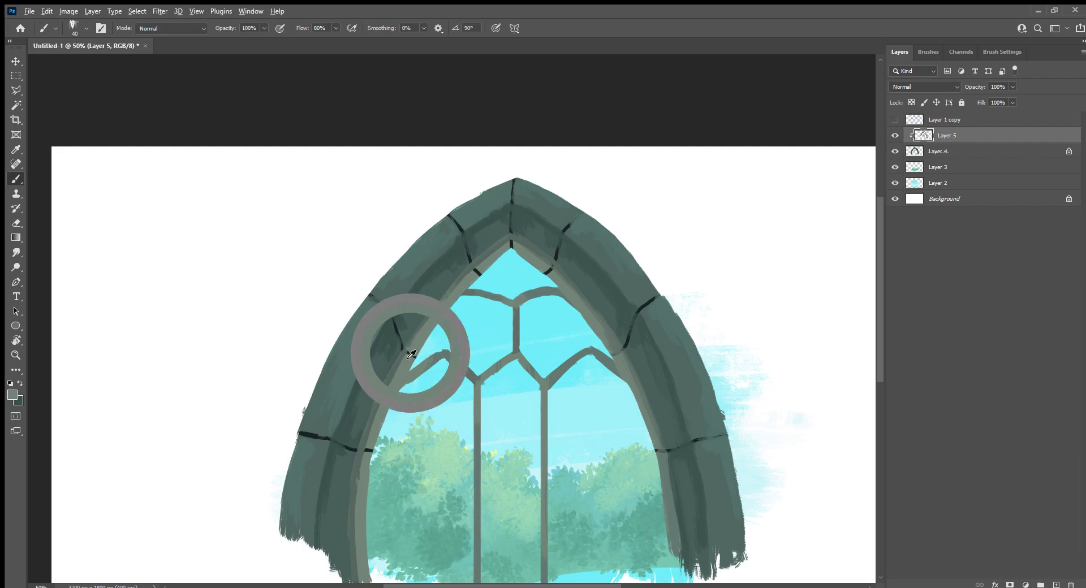
pyautogui.moveTo(409, 360); pyautogui.dragTo(385, 390)
pyautogui.keyDown('alt'); pyautogui.click(411, 358); pyautogui.keyUp('alt')
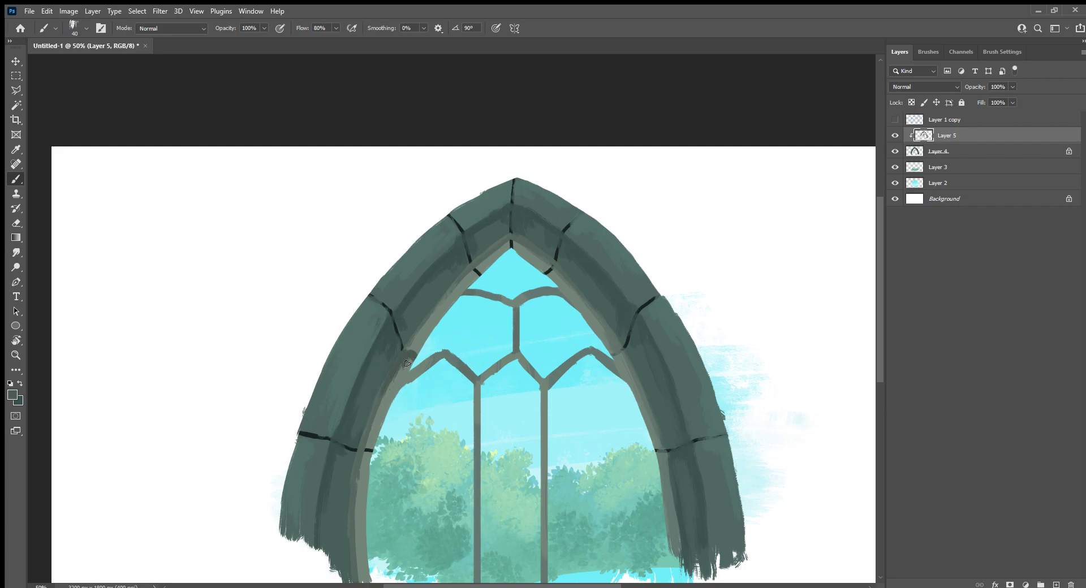
pyautogui.moveTo(404, 355); pyautogui.dragTo(424, 328)
pyautogui.moveTo(370, 415); pyautogui.dragTo(355, 492)
pyautogui.moveTo(521, 241)
pyautogui.mouseDown()
pyautogui.moveTo(599, 312)
pyautogui.moveTo(619, 393)
pyautogui.mouseUp()
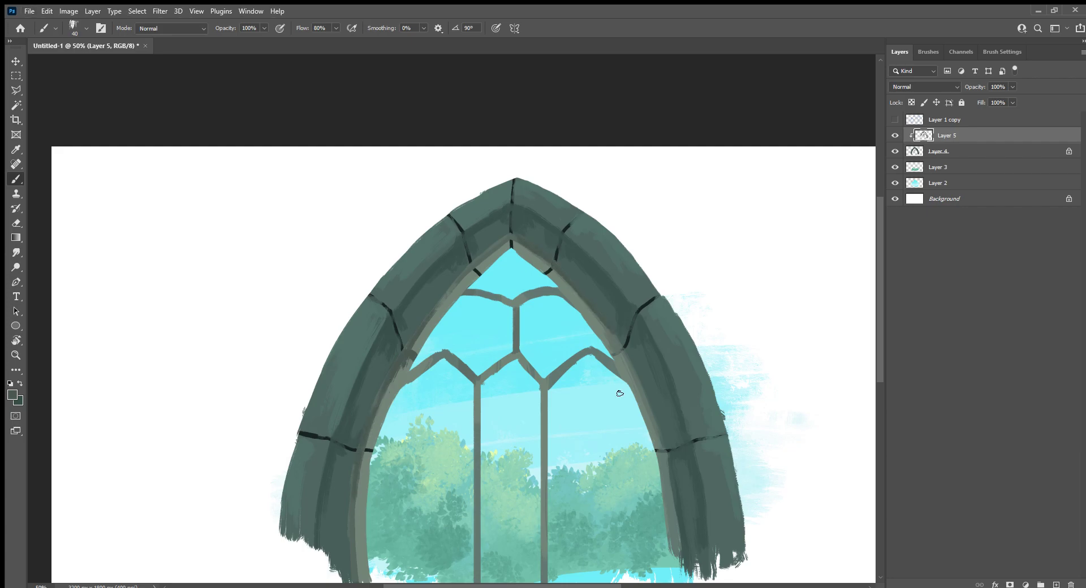
pyautogui.press(']')
pyautogui.press(']')
pyautogui.press('[')
pyautogui.press('[')
pyautogui.press('[')
# Draw thick dark mortar lines on the right-side and apex joints, redoing the apex stroke.
pyautogui.moveTo(692, 440); pyautogui.dragTo(727, 431)
pyautogui.moveTo(635, 308); pyautogui.dragTo(661, 295)
pyautogui.moveTo(563, 230); pyautogui.dragTo(585, 209)
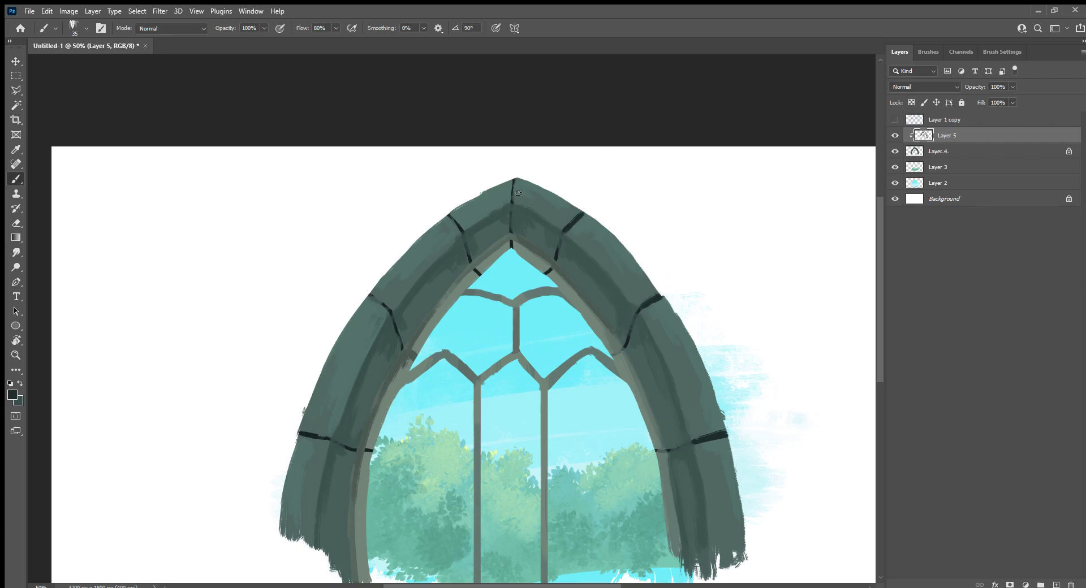
pyautogui.moveTo(512, 202); pyautogui.dragTo(514, 175)
pyautogui.hotkey('ctrl', 'z')
pyautogui.moveTo(512, 203); pyautogui.dragTo(515, 177)
# Darken and thicken the remaining mortar joints on both sides of the arch and at the apex.
pyautogui.moveTo(560, 231); pyautogui.dragTo(561, 228)
pyautogui.moveTo(637, 306); pyautogui.dragTo(641, 303)
pyautogui.moveTo(693, 439); pyautogui.dragTo(720, 432)
pyautogui.moveTo(452, 212); pyautogui.dragTo(460, 227)
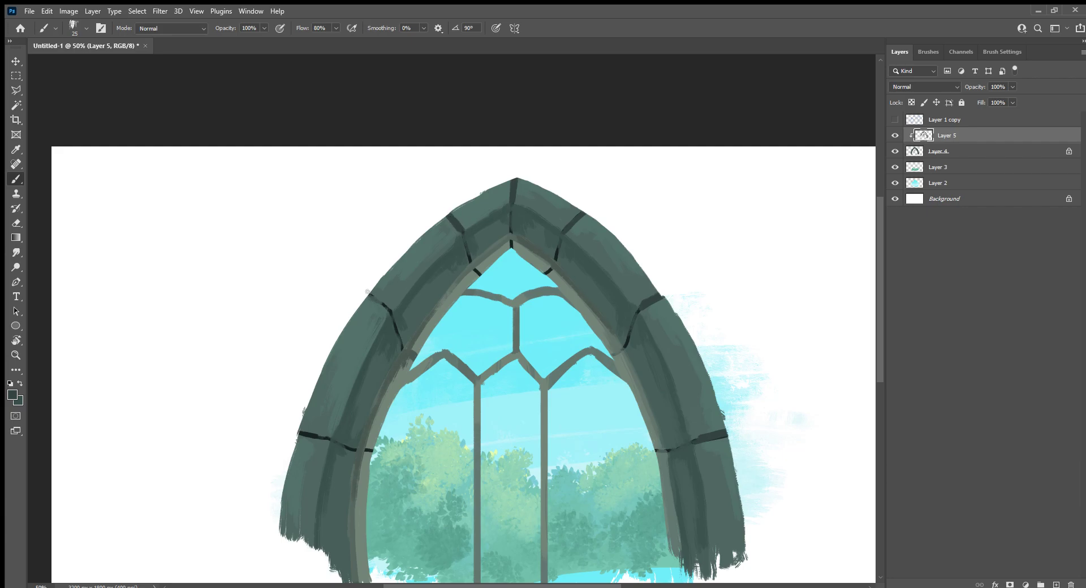
pyautogui.moveTo(367, 292); pyautogui.dragTo(383, 304)
pyautogui.moveTo(296, 429); pyautogui.dragTo(332, 438)
pyautogui.moveTo(390, 310); pyautogui.dragTo(391, 315)
pyautogui.moveTo(511, 207); pyautogui.dragTo(510, 228)
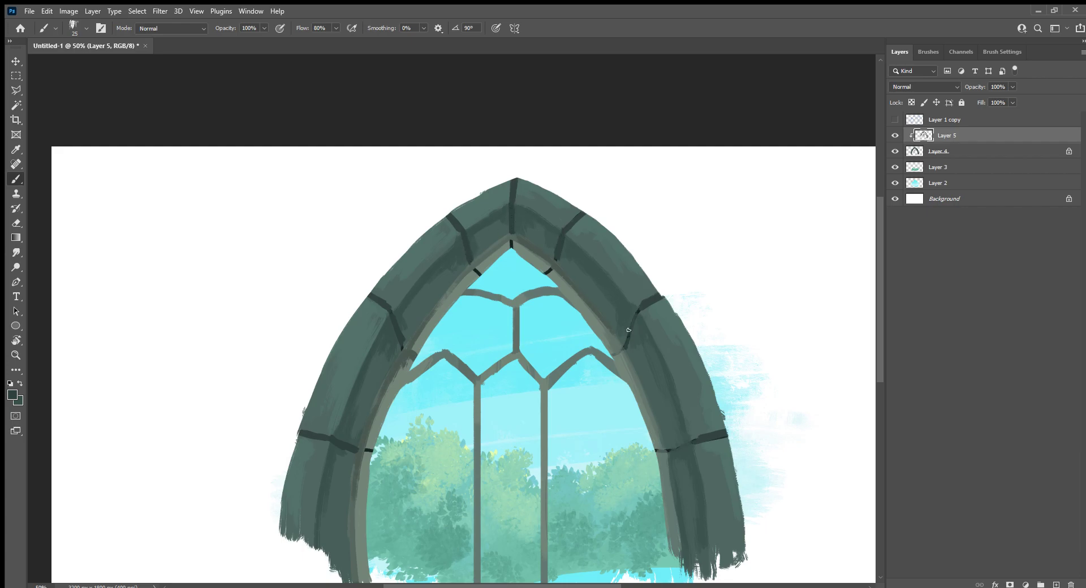
pyautogui.moveTo(637, 307); pyautogui.dragTo(624, 339)
pyautogui.moveTo(694, 437); pyautogui.dragTo(685, 441)
# Paint grey-green over the inner ends of the joints and a stray mortar mark.
pyautogui.keyDown('alt'); pyautogui.click(692, 436); pyautogui.keyUp('alt')
pyautogui.keyDown('alt'); pyautogui.click(659, 449); pyautogui.keyUp('alt')
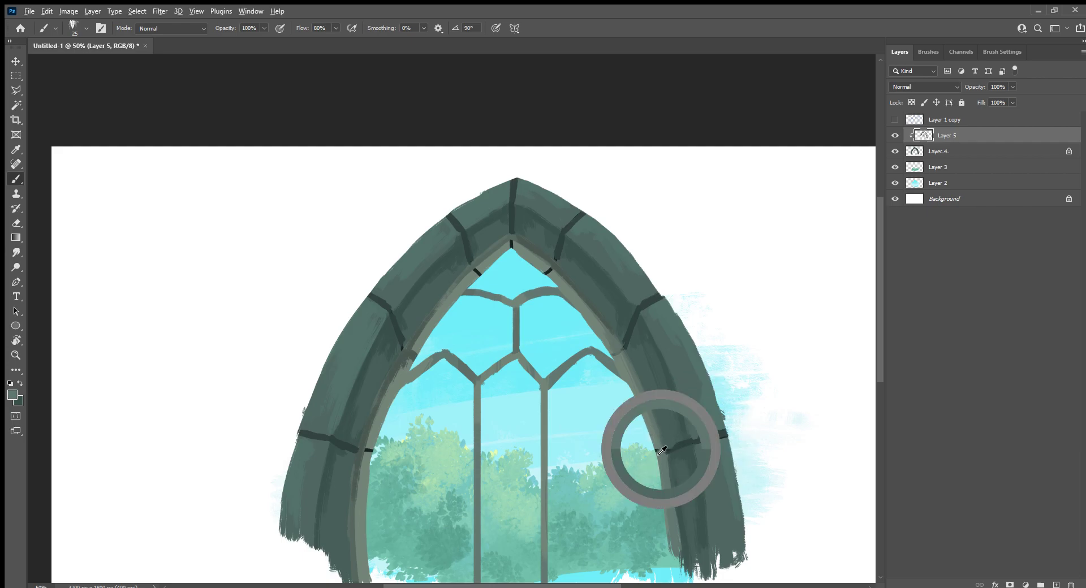
pyautogui.moveTo(662, 448); pyautogui.dragTo(657, 451)
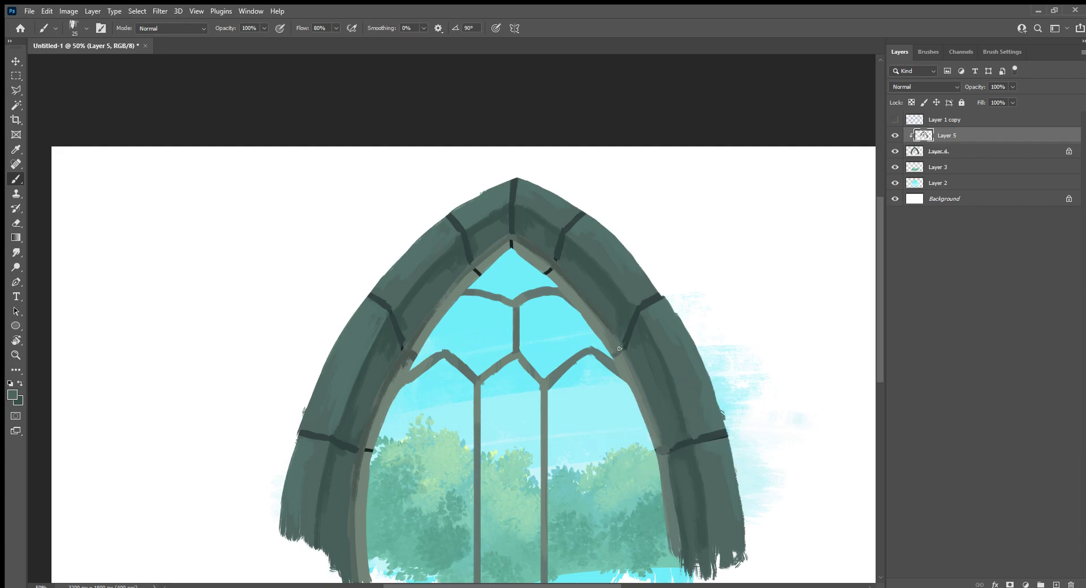
pyautogui.moveTo(550, 267); pyautogui.dragTo(511, 235)
pyautogui.moveTo(369, 450); pyautogui.dragTo(365, 447)
pyautogui.keyDown('alt'); pyautogui.click(335, 437); pyautogui.keyUp('alt')
pyautogui.keyDown('alt'); pyautogui.click(348, 343); pyautogui.keyUp('alt')
pyautogui.press('i')
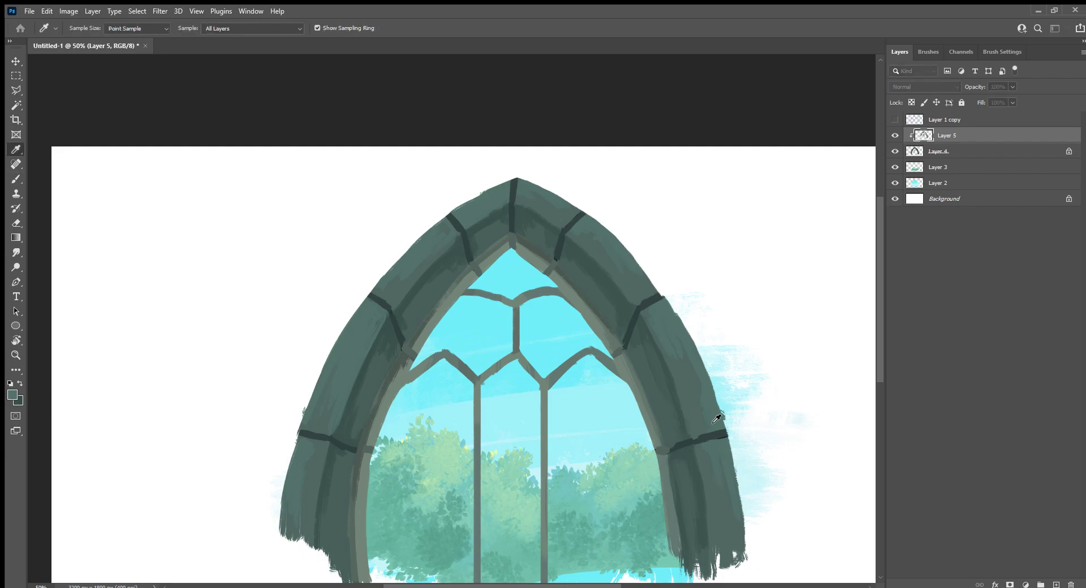
# With a 30 px brush, add light teal highlights beside the apex and upper- and lower-left joints.
pyautogui.press('b')
pyautogui.press('[')
pyautogui.press('[')
pyautogui.press('[')
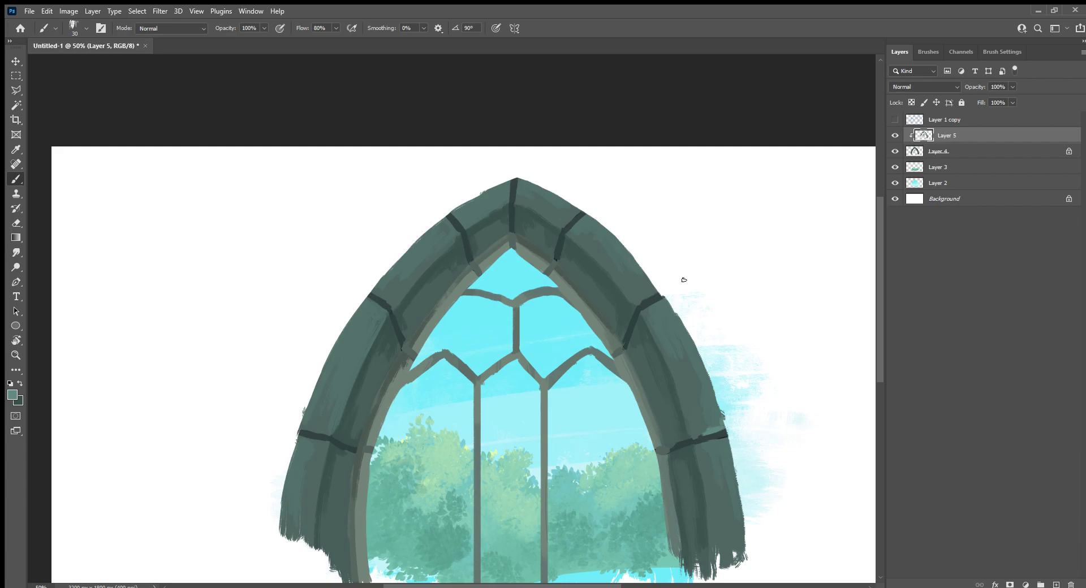
pyautogui.moveTo(575, 213); pyautogui.dragTo(563, 222)
pyautogui.moveTo(460, 219); pyautogui.dragTo(464, 224)
pyautogui.moveTo(376, 293); pyautogui.dragTo(392, 301)
pyautogui.moveTo(301, 428); pyautogui.dragTo(321, 430)
# Sample a darker teal and highlight the left, apex-adjacent and upper-right joints.
pyautogui.keyDown('alt'); pyautogui.click(346, 380); pyautogui.keyUp('alt')
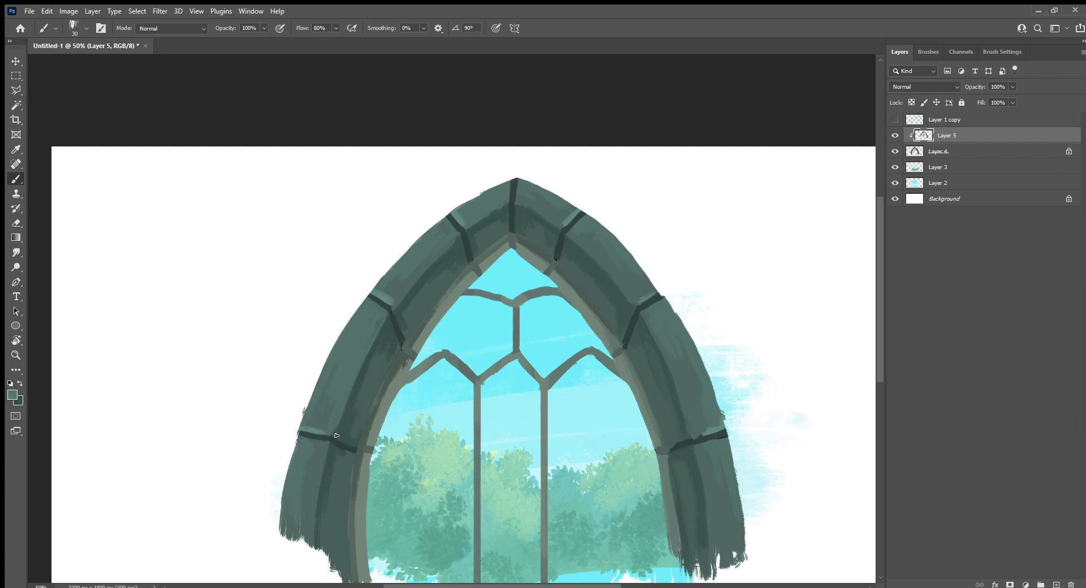
pyautogui.moveTo(394, 312); pyautogui.dragTo(406, 336)
pyautogui.moveTo(469, 235); pyautogui.dragTo(473, 255)
pyautogui.moveTo(556, 232); pyautogui.dragTo(557, 257)
pyautogui.moveTo(629, 318); pyautogui.dragTo(630, 348)
pyautogui.keyDown('alt'); pyautogui.click(645, 308); pyautogui.keyUp('alt')
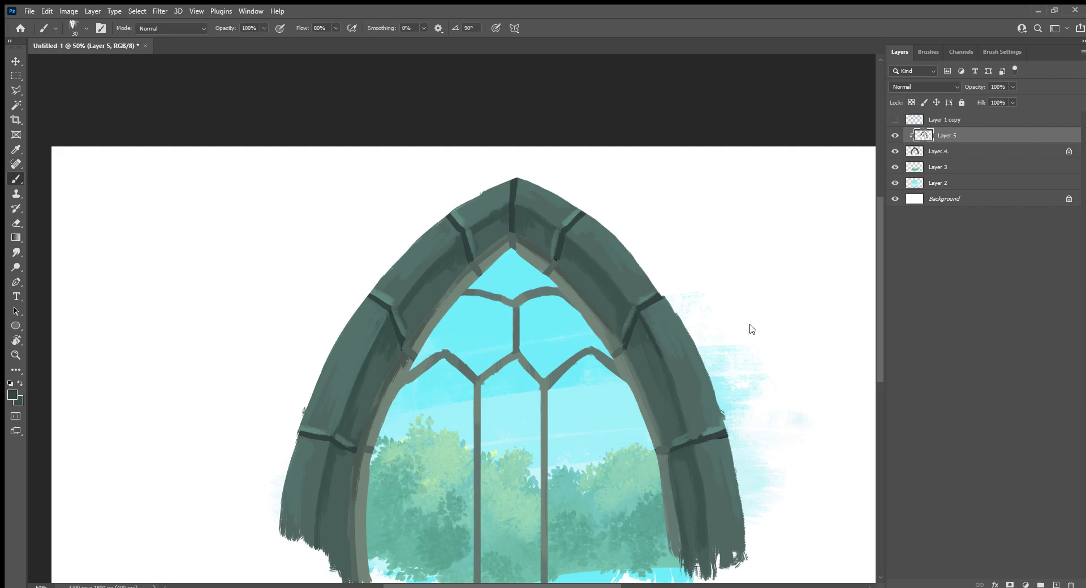
pyautogui.hotkey('ctrl', '-')
pyautogui.hotkey('ctrl', '-')
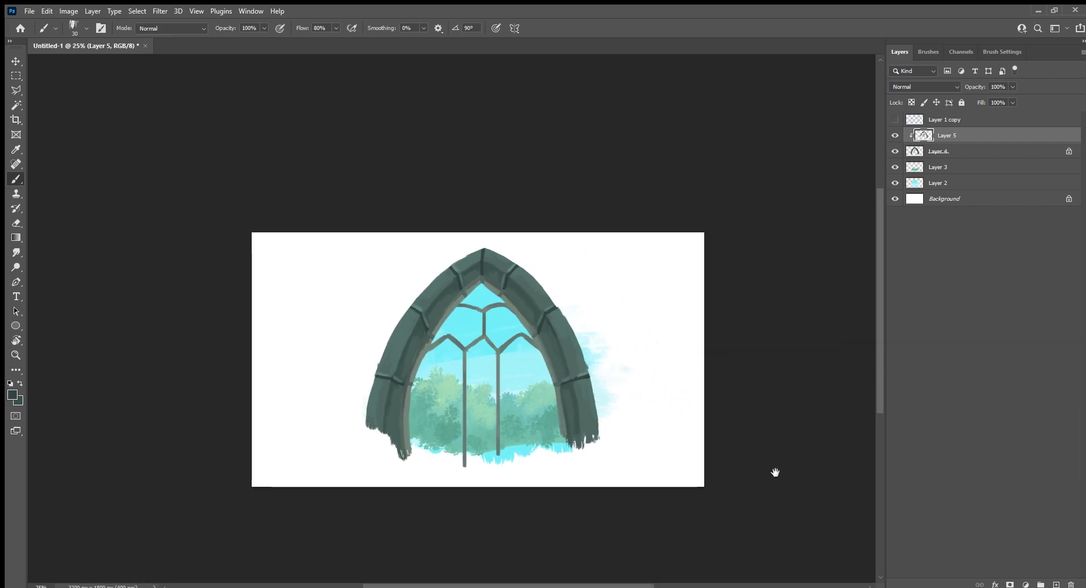
# Create Layer 6 below Layer 4, zoom to 50%, set brush 90 and show Layer 1 copy's sketch.
pyautogui.moveTo(776, 472); pyautogui.dragTo(747, 431)
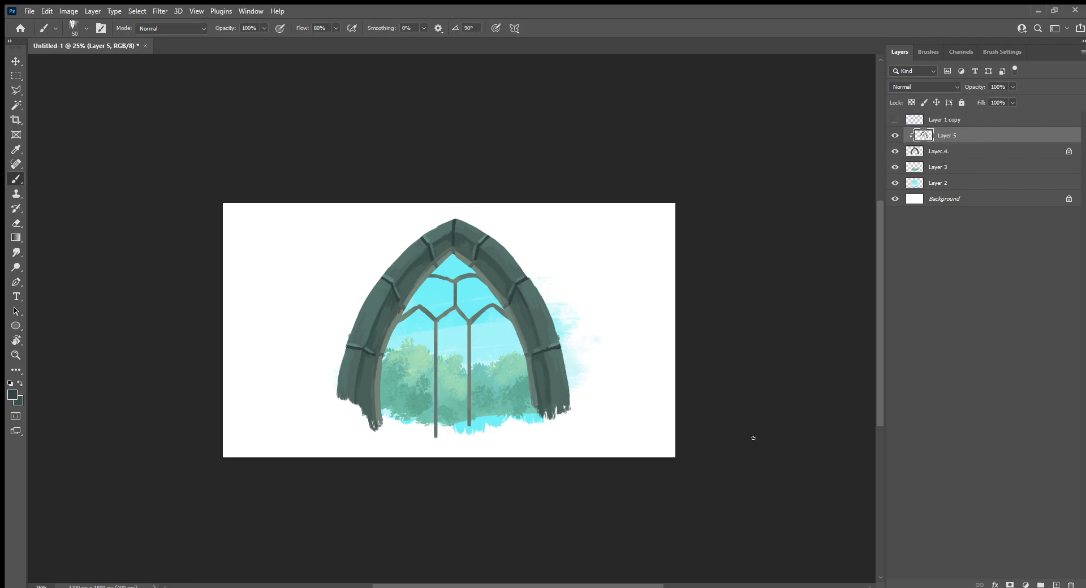
pyautogui.click(1056, 583)
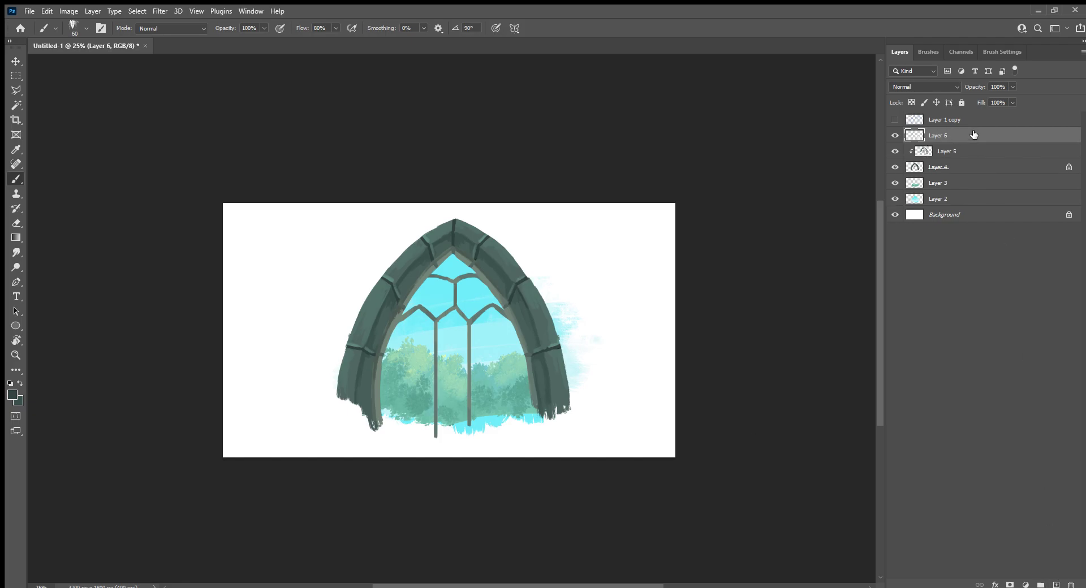
pyautogui.moveTo(971, 136); pyautogui.dragTo(970, 175)
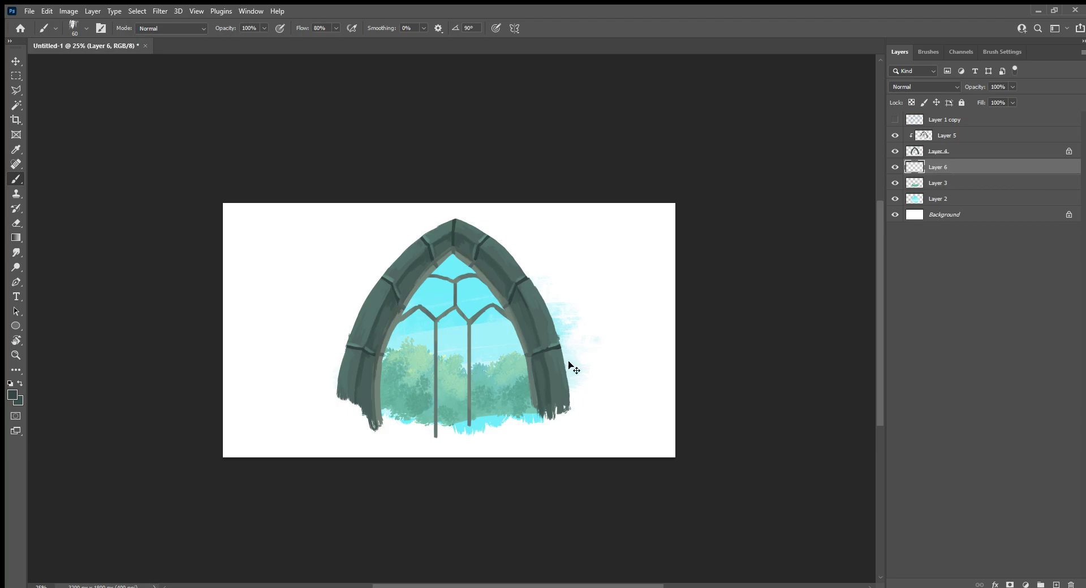
pyautogui.hotkey('ctrl', '-')
pyautogui.hotkey('ctrl', '+')
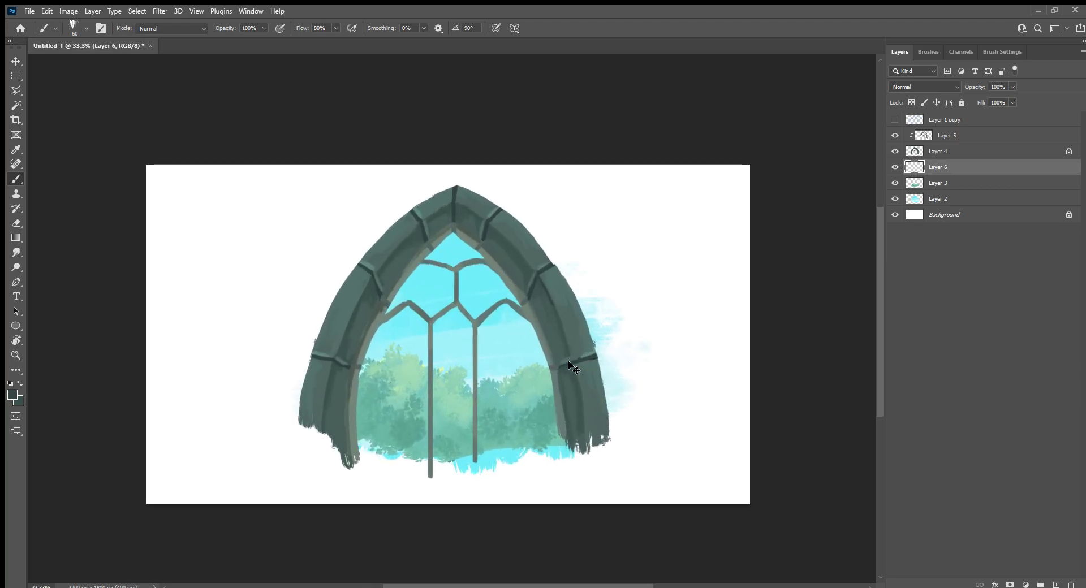
pyautogui.hotkey('ctrl', '+')
pyautogui.hotkey('ctrl', '+')
pyautogui.press(']')
pyautogui.press(']')
pyautogui.press(']')
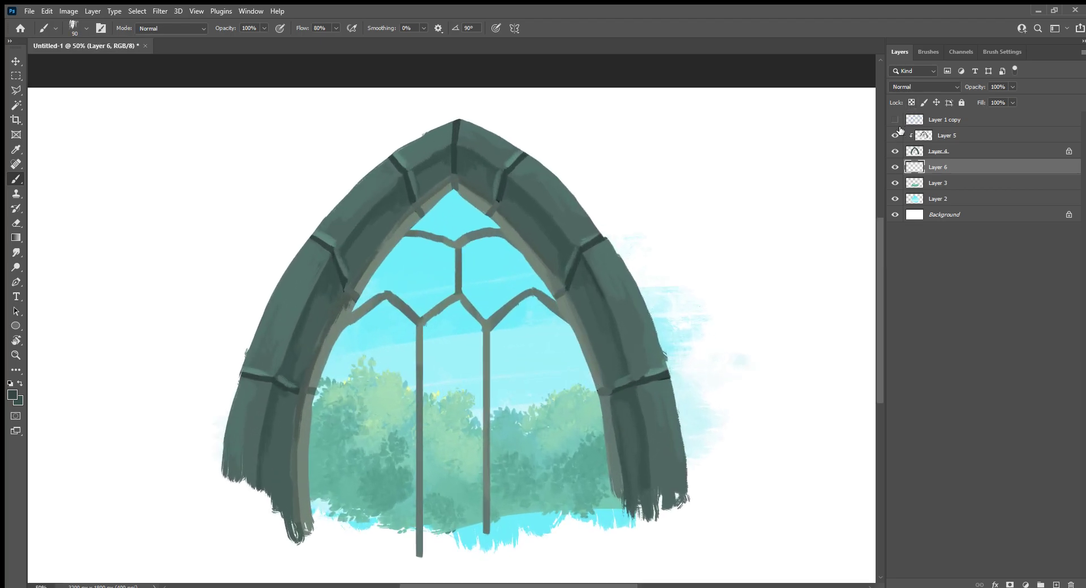
pyautogui.click(895, 119)
pyautogui.scroll(-2, 777, 362)
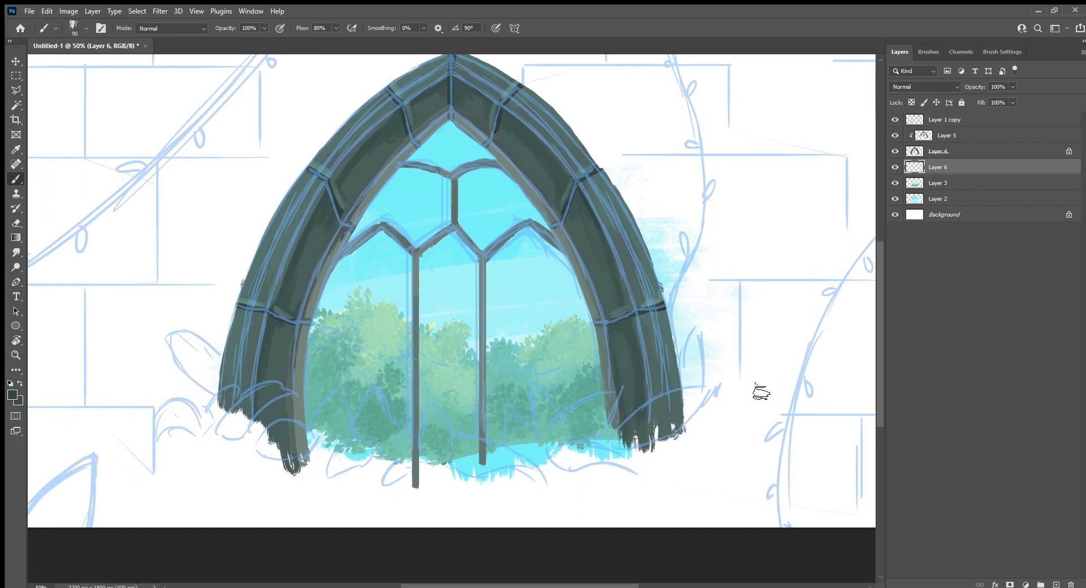
# Sample dark grey-green and paint a wide wall band down the left edge and upper-left arch side.
pyautogui.keyDown('alt'); pyautogui.click(650, 345); pyautogui.keyUp('alt')
pyautogui.moveTo(709, 415)
pyautogui.mouseDown()
pyautogui.moveTo(700, 433)
pyautogui.moveTo(710, 438)
pyautogui.mouseUp()
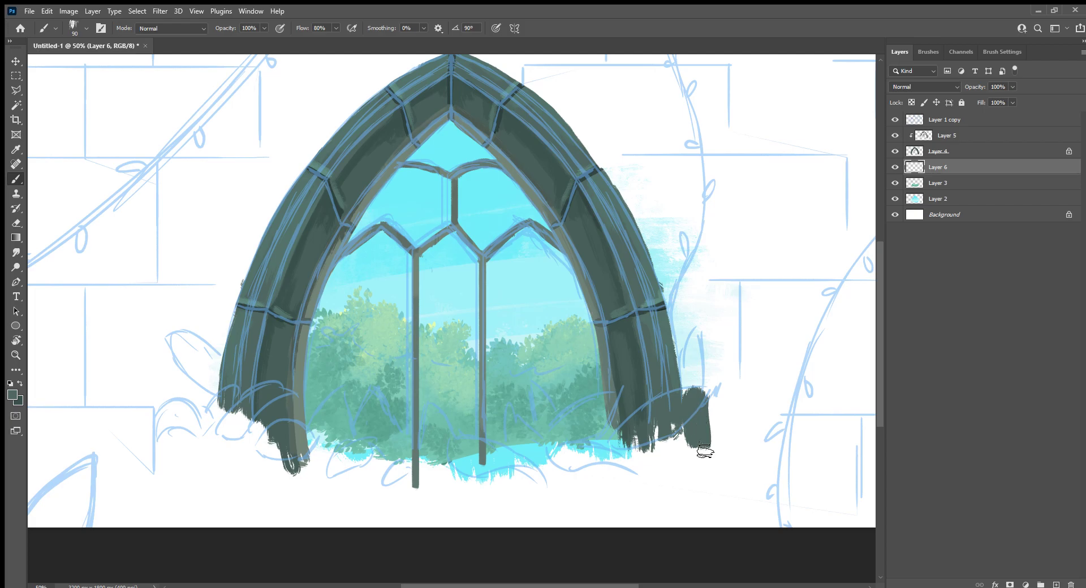
pyautogui.hotkey('ctrl', '-')
pyautogui.hotkey('ctrl', '-')
pyautogui.hotkey('ctrl', '-')
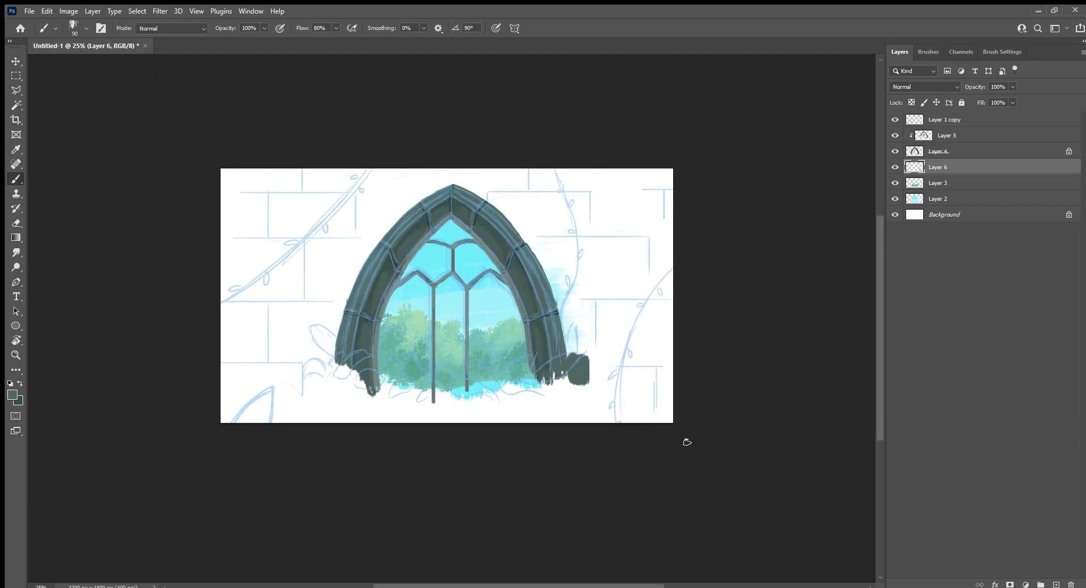
pyautogui.press(']')
pyautogui.press(']')
pyautogui.press(']')
pyautogui.moveTo(234, 430)
pyautogui.mouseDown()
pyautogui.moveTo(235, 145)
pyautogui.moveTo(256, 131)
pyautogui.mouseUp()
pyautogui.moveTo(262, 484)
pyautogui.mouseDown()
pyautogui.moveTo(272, 145)
pyautogui.moveTo(282, 139)
pyautogui.mouseUp()
pyautogui.moveTo(291, 500)
pyautogui.mouseDown()
pyautogui.moveTo(293, 148)
pyautogui.moveTo(321, 136)
pyautogui.mouseUp()
pyautogui.moveTo(316, 424); pyautogui.dragTo(335, 170)
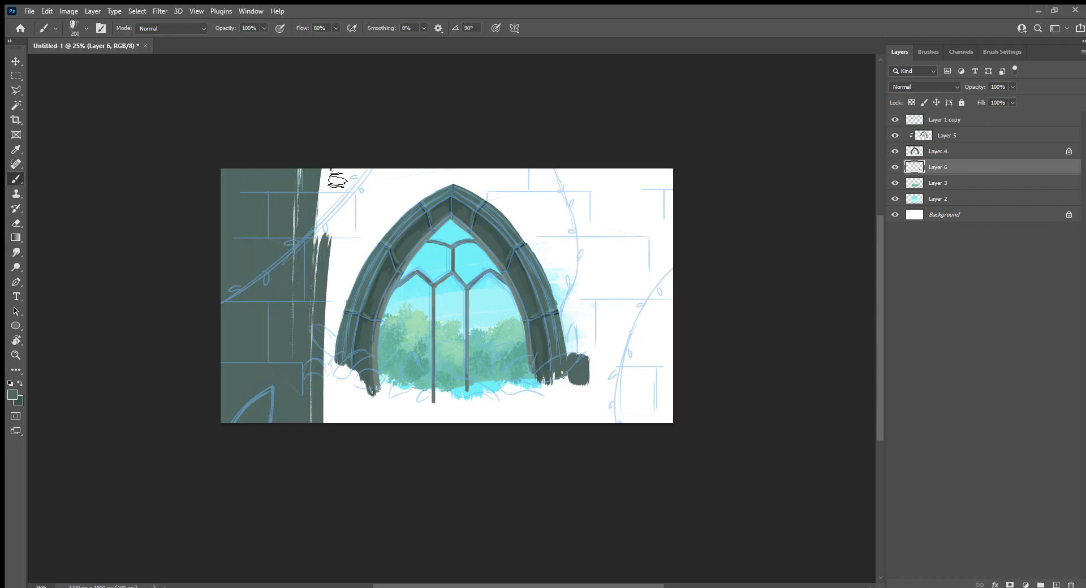
pyautogui.moveTo(324, 492); pyautogui.dragTo(362, 181)
pyautogui.moveTo(339, 333); pyautogui.dragTo(458, 165)
pyautogui.moveTo(343, 277)
pyautogui.mouseDown()
pyautogui.moveTo(424, 169)
pyautogui.moveTo(452, 170)
pyautogui.mouseUp()
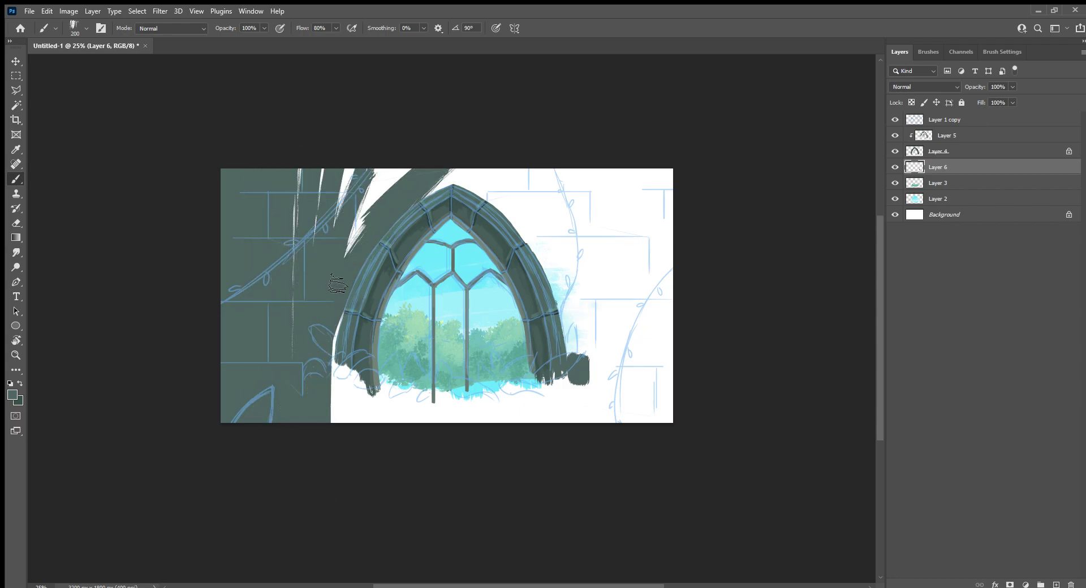
# Fill the white gaps at the top left, arch base, above the upper right and down the right side.
pyautogui.moveTo(345, 257); pyautogui.dragTo(409, 172)
pyautogui.moveTo(353, 226); pyautogui.dragTo(446, 158)
pyautogui.moveTo(368, 189)
pyautogui.mouseDown()
pyautogui.moveTo(389, 163)
pyautogui.moveTo(349, 159)
pyautogui.mouseUp()
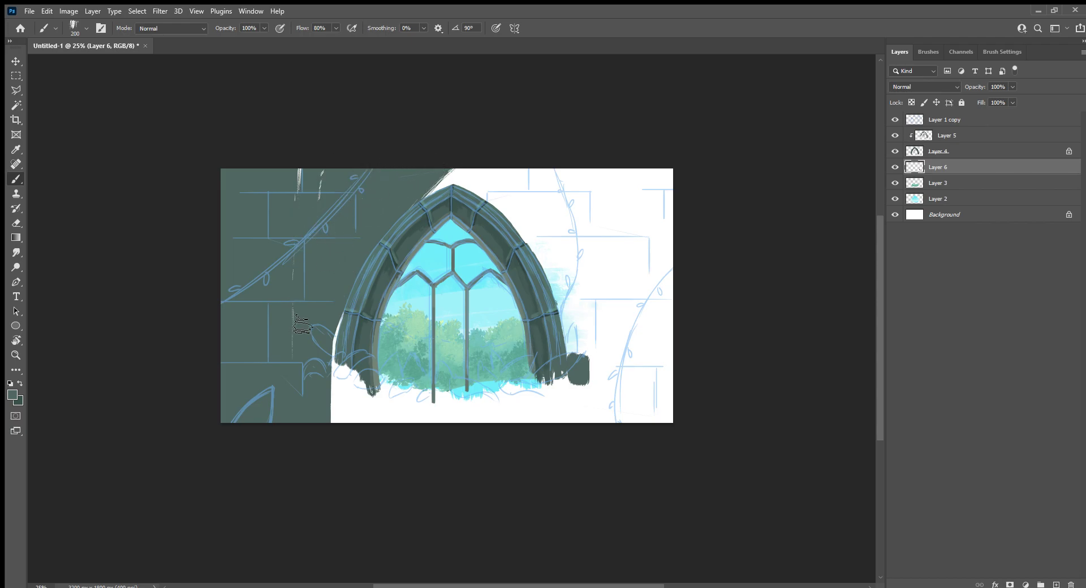
pyautogui.moveTo(295, 263); pyautogui.dragTo(299, 169)
pyautogui.moveTo(342, 423); pyautogui.dragTo(340, 316)
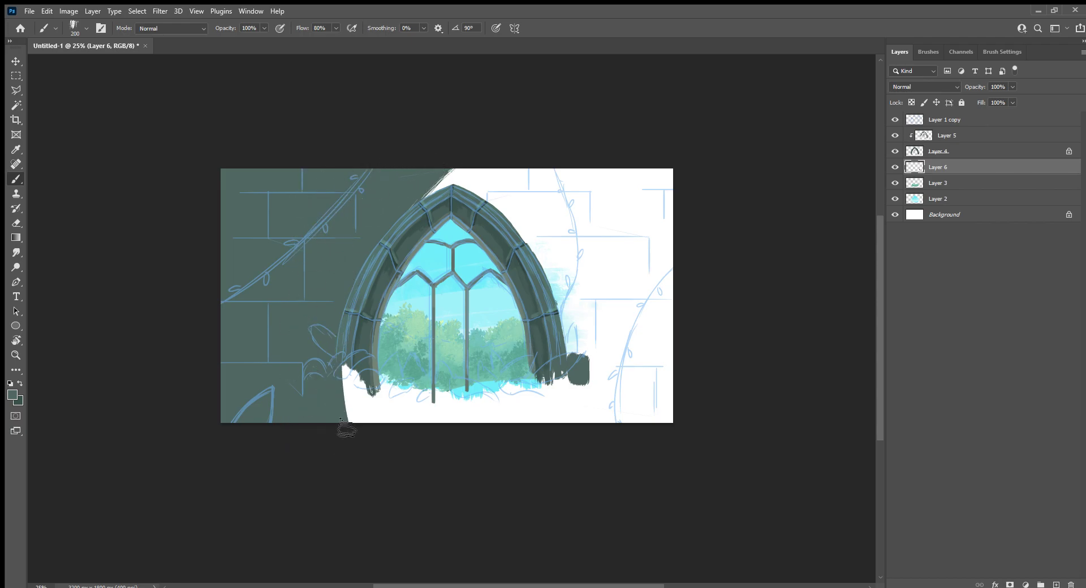
pyautogui.moveTo(348, 368); pyautogui.dragTo(370, 438)
pyautogui.moveTo(404, 207)
pyautogui.mouseDown()
pyautogui.moveTo(523, 164)
pyautogui.moveTo(520, 179)
pyautogui.moveTo(470, 180)
pyautogui.moveTo(573, 257)
pyautogui.mouseUp()
pyautogui.moveTo(542, 192); pyautogui.dragTo(517, 243)
pyautogui.moveTo(588, 309)
pyautogui.mouseDown()
pyautogui.moveTo(536, 242)
pyautogui.moveTo(594, 403)
pyautogui.mouseUp()
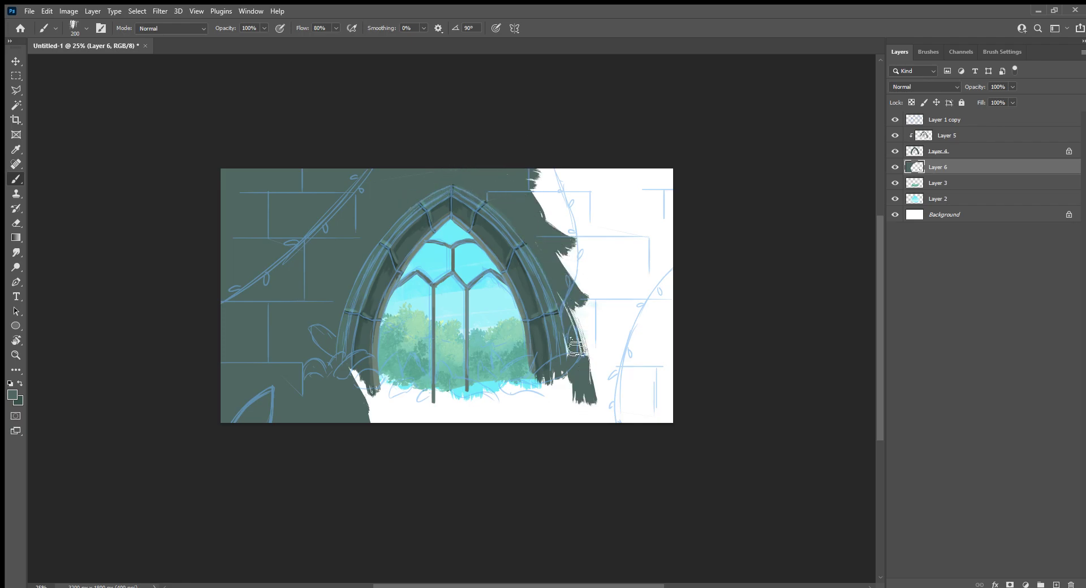
pyautogui.moveTo(560, 294); pyautogui.dragTo(608, 367)
pyautogui.moveTo(571, 260); pyautogui.dragTo(608, 361)
# Cover the remaining white on the right, the right-edge strip, below the window and its lower corners.
pyautogui.press(']')
pyautogui.press(']')
pyautogui.press(']')
pyautogui.press(']')
pyautogui.moveTo(546, 186)
pyautogui.mouseDown()
pyautogui.moveTo(583, 170)
pyautogui.moveTo(611, 300)
pyautogui.mouseUp()
pyautogui.moveTo(566, 209)
pyautogui.mouseDown()
pyautogui.moveTo(634, 385)
pyautogui.moveTo(636, 152)
pyautogui.moveTo(642, 435)
pyautogui.mouseUp()
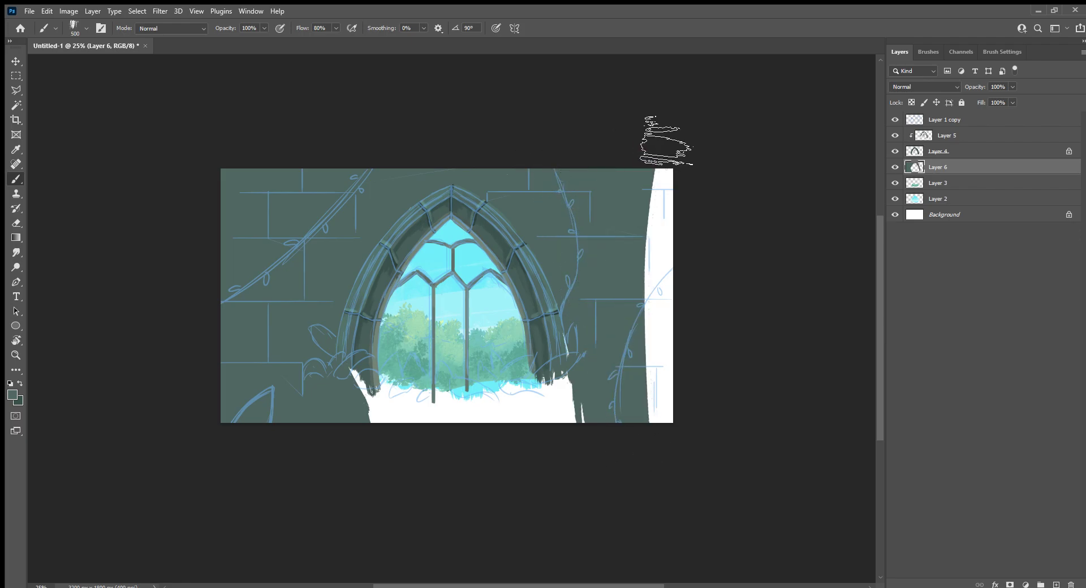
pyautogui.moveTo(656, 147); pyautogui.dragTo(661, 429)
pyautogui.moveTo(599, 418); pyautogui.dragTo(497, 419)
pyautogui.moveTo(440, 447); pyautogui.dragTo(525, 447)
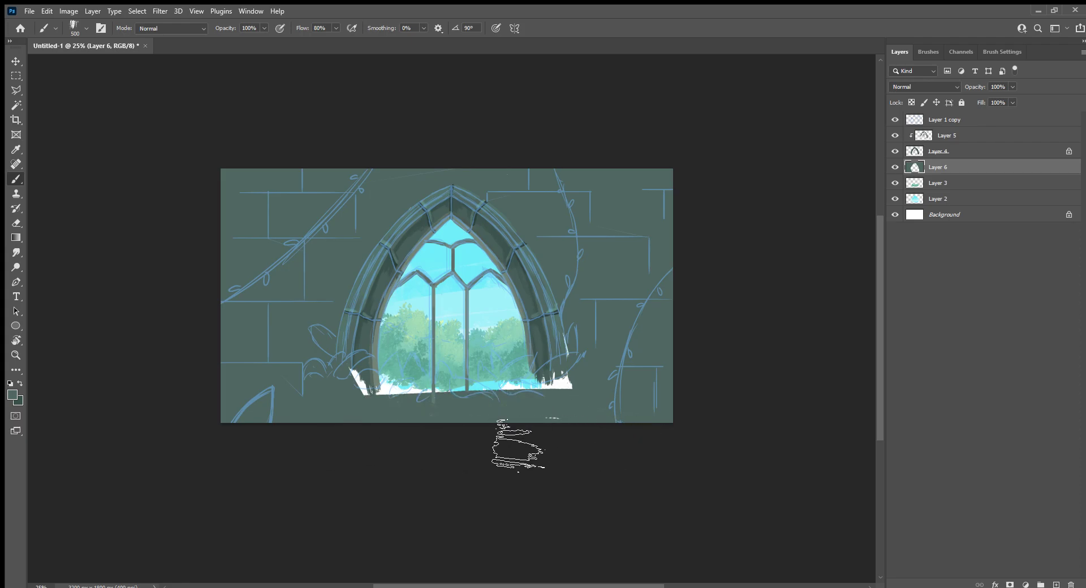
pyautogui.press('[')
pyautogui.press('[')
pyautogui.press('[')
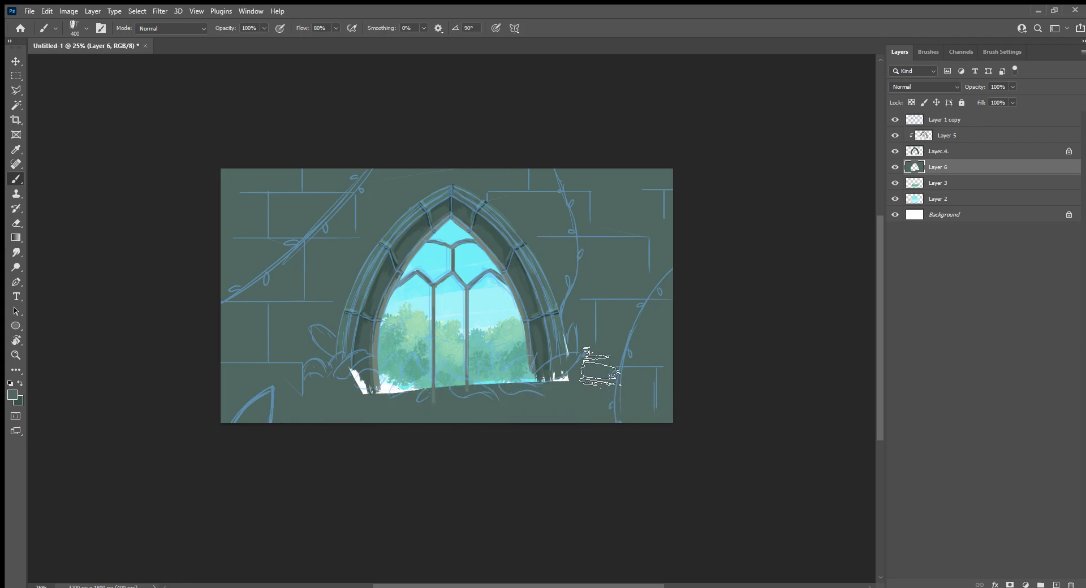
pyautogui.moveTo(562, 375); pyautogui.dragTo(554, 391)
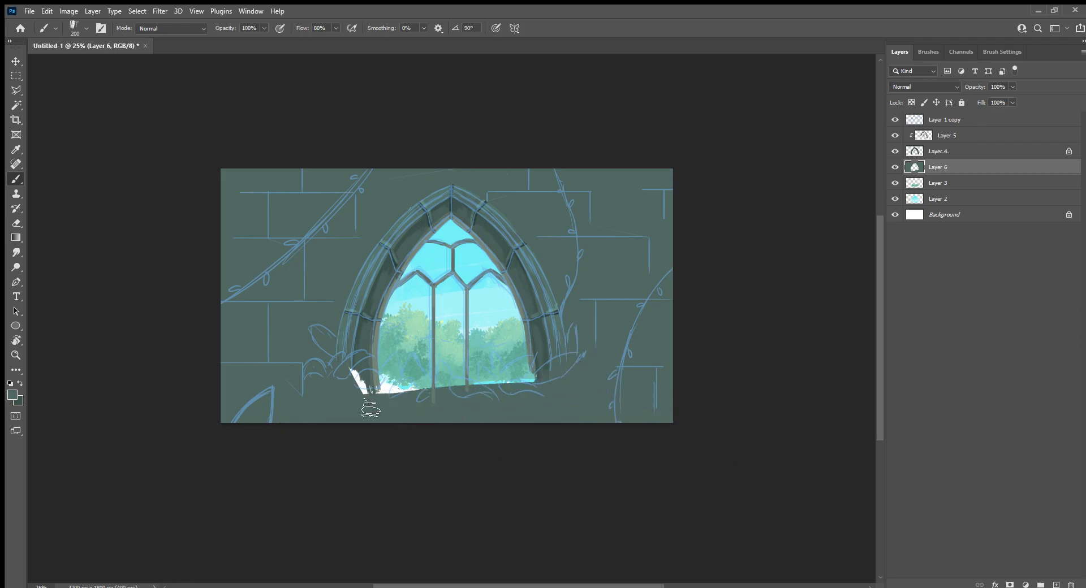
pyautogui.moveTo(371, 407)
pyautogui.mouseDown()
pyautogui.moveTo(380, 405)
pyautogui.moveTo(364, 380)
pyautogui.moveTo(387, 398)
pyautogui.mouseUp()
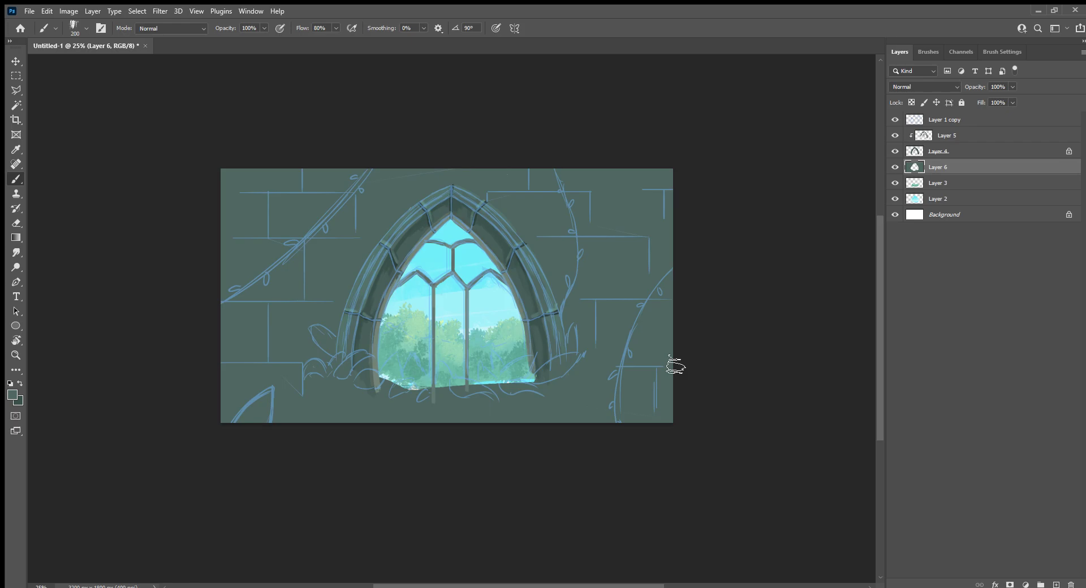
# Hide the blue sketch in Layer 1 copy and shrink the brush for detail strokes.
pyautogui.press(']')
pyautogui.press(']')
pyautogui.press(']')
pyautogui.click(894, 119)
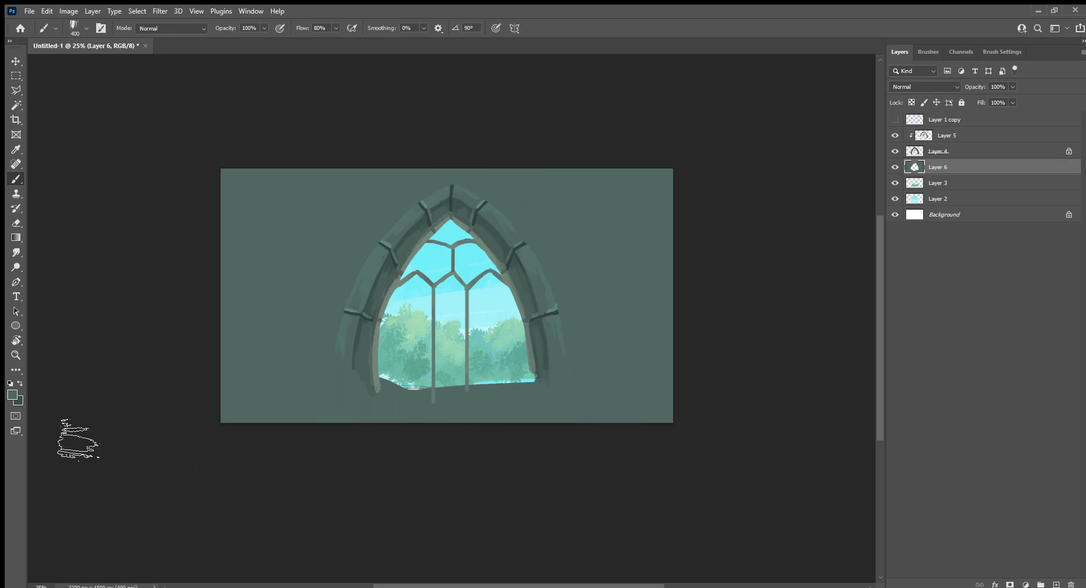
pyautogui.press('i')
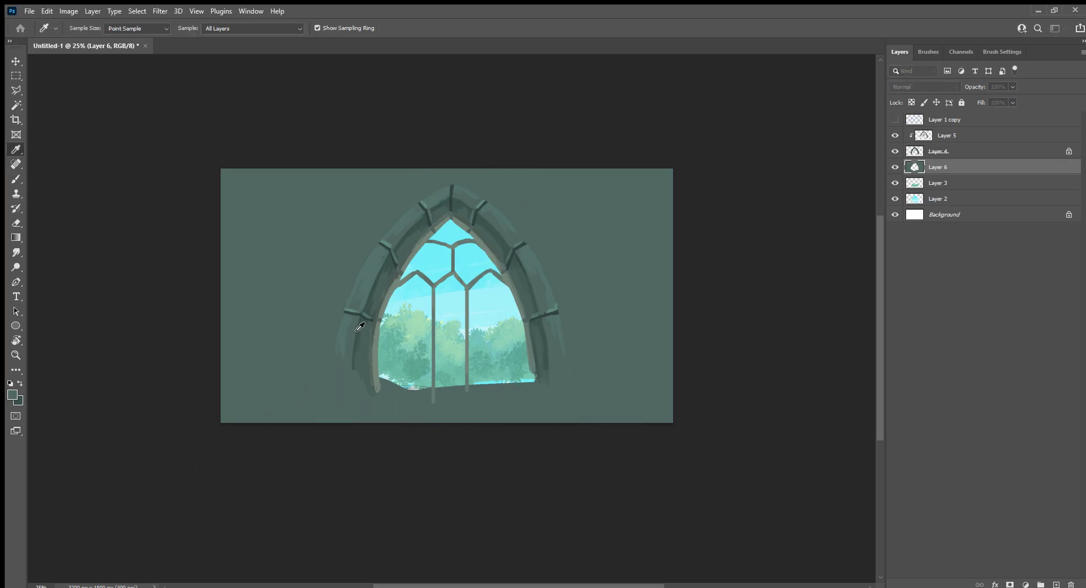
pyautogui.press('b')
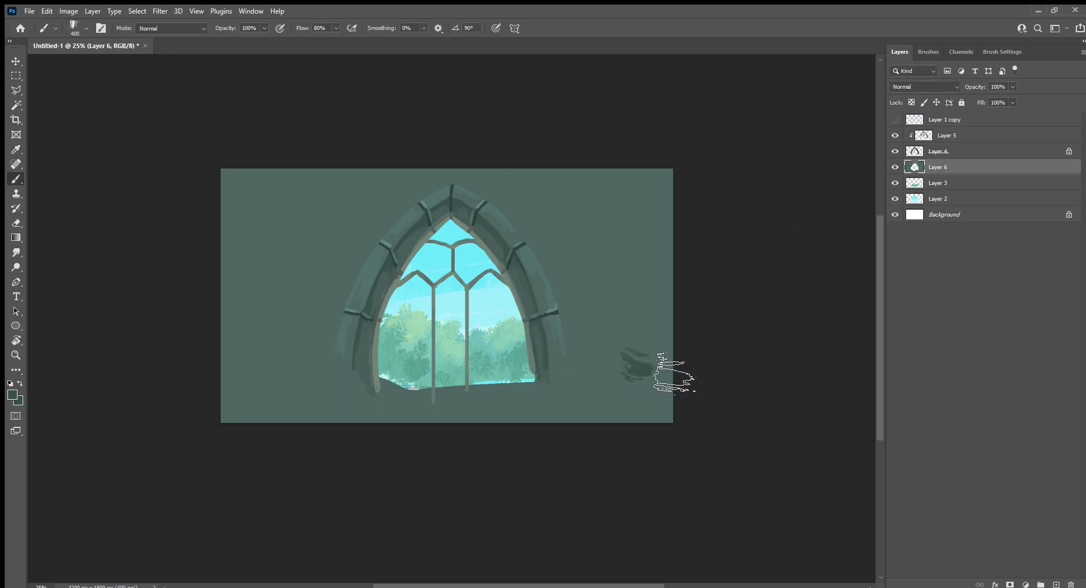
pyautogui.press('[')
pyautogui.press('[')
pyautogui.press('[')
pyautogui.press('[')
pyautogui.press('[')
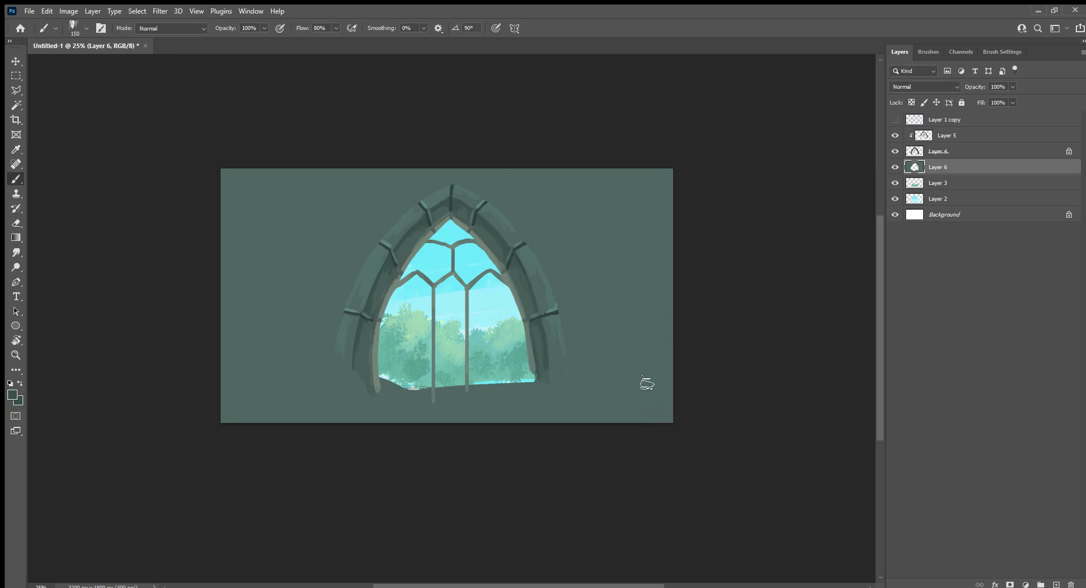
pyautogui.press('[')
pyautogui.press('[')
# Show the blue sketch again and paint dark block shadows along the right-side block lines.
pyautogui.moveTo(628, 356); pyautogui.dragTo(646, 356)
pyautogui.click(893, 120)
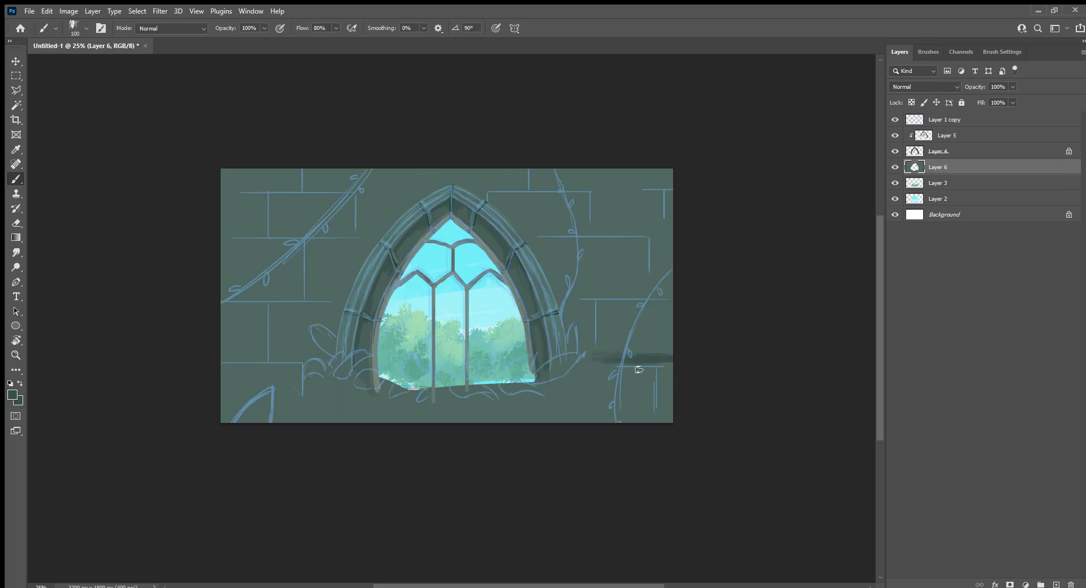
pyautogui.moveTo(609, 369); pyautogui.dragTo(663, 374)
pyautogui.moveTo(594, 306)
pyautogui.mouseDown()
pyautogui.moveTo(672, 304)
pyautogui.moveTo(571, 306)
pyautogui.moveTo(602, 340)
pyautogui.moveTo(663, 305)
pyautogui.mouseUp()
# With a slightly larger brush, paint dark block shadows across the right, lower-left and upper-left wall.
pyautogui.press(']')
pyautogui.press(']')
pyautogui.press(']')
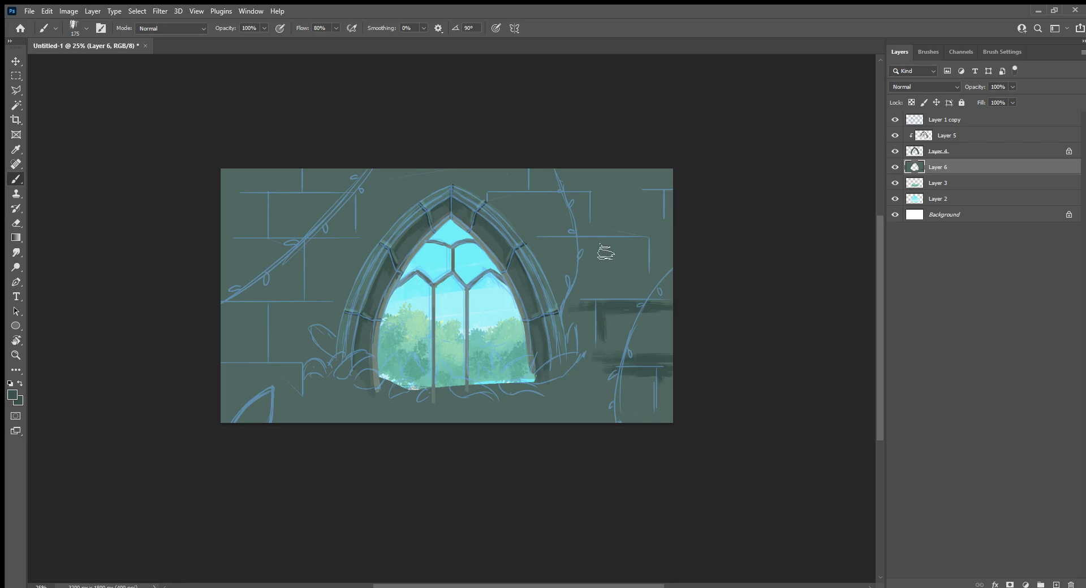
pyautogui.moveTo(558, 247); pyautogui.dragTo(622, 247)
pyautogui.moveTo(633, 242); pyautogui.dragTo(634, 260)
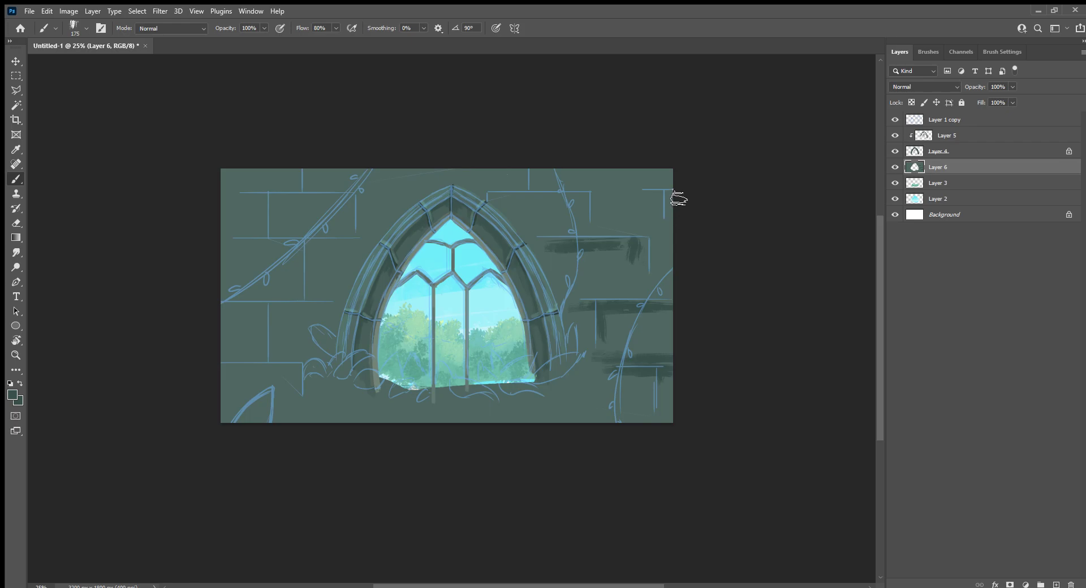
pyautogui.moveTo(670, 193); pyautogui.dragTo(671, 199)
pyautogui.moveTo(273, 305)
pyautogui.mouseDown()
pyautogui.moveTo(281, 339)
pyautogui.moveTo(298, 312)
pyautogui.moveTo(311, 314)
pyautogui.moveTo(297, 335)
pyautogui.moveTo(318, 421)
pyautogui.moveTo(317, 376)
pyautogui.moveTo(329, 401)
pyautogui.mouseUp()
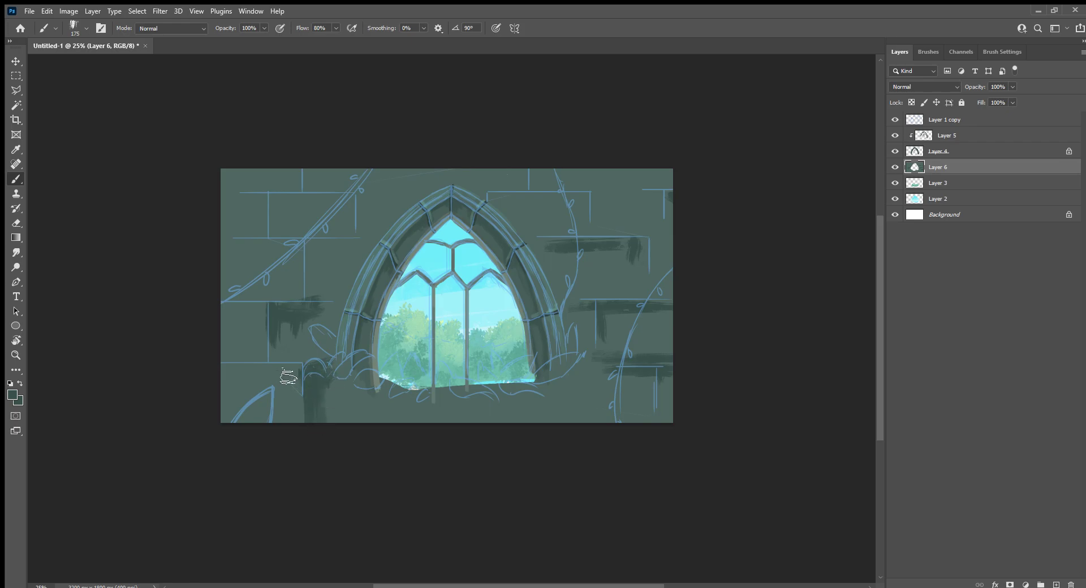
pyautogui.moveTo(292, 361); pyautogui.dragTo(300, 415)
pyautogui.moveTo(301, 364); pyautogui.dragTo(223, 367)
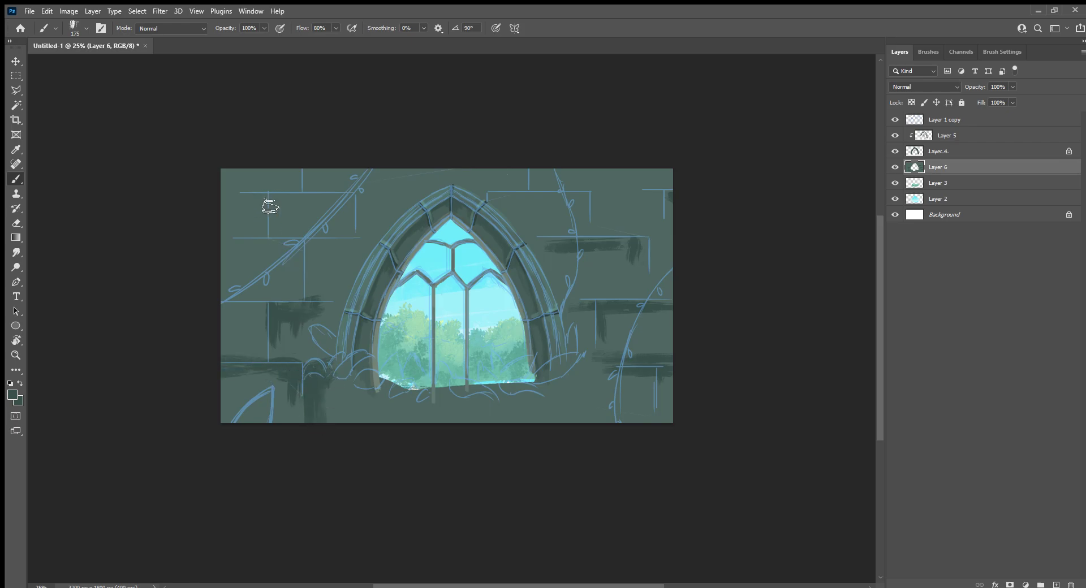
pyautogui.moveTo(249, 203); pyautogui.dragTo(322, 202)
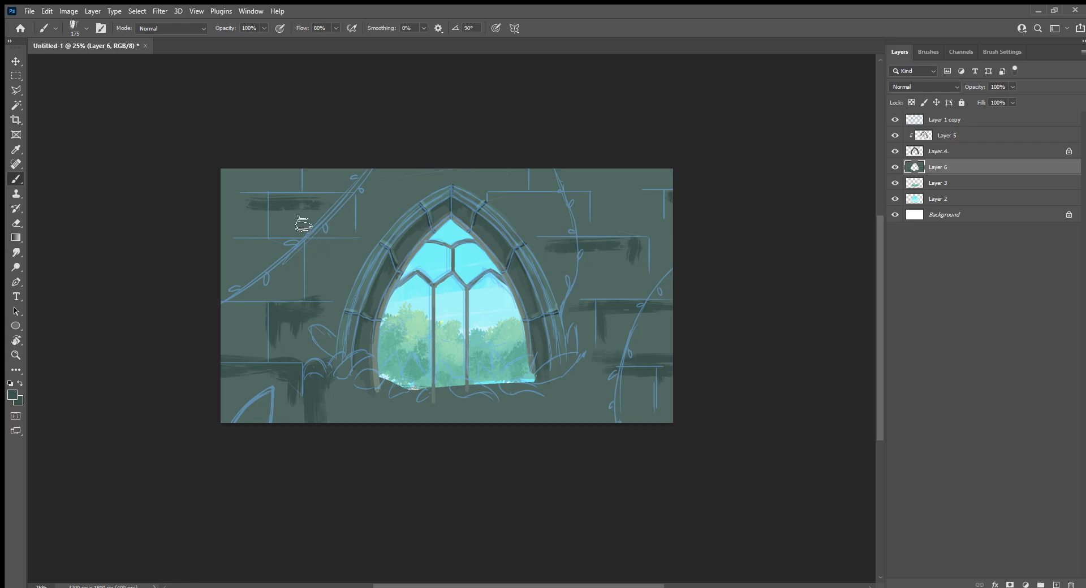
# With a smaller brush, shade an L-shaped top block line and two vertical joints on the left.
pyautogui.press('[')
pyautogui.press('[')
pyautogui.moveTo(490, 196); pyautogui.dragTo(588, 215)
pyautogui.press('[')
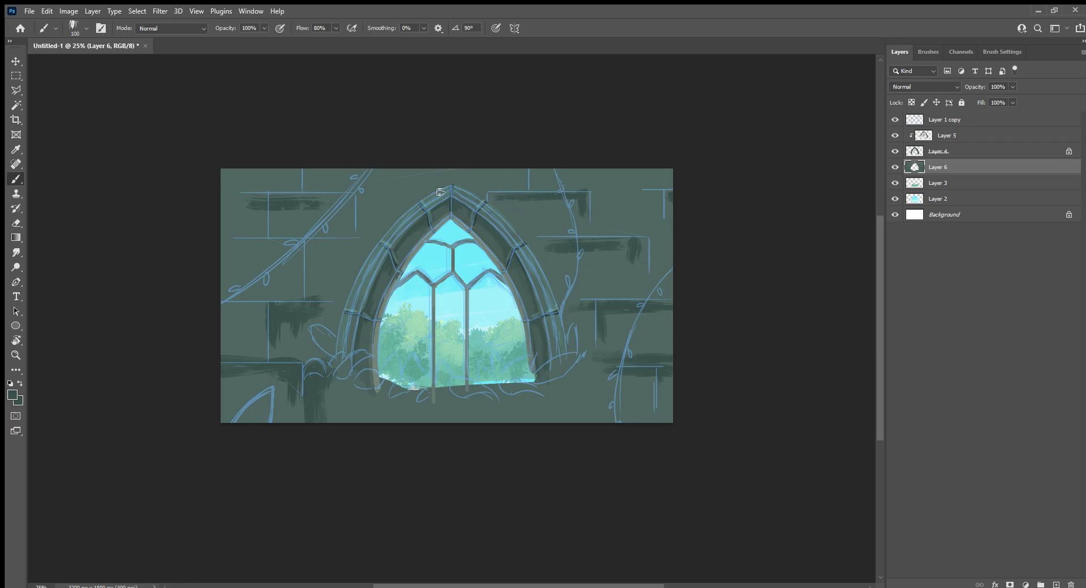
pyautogui.moveTo(302, 170)
pyautogui.mouseDown()
pyautogui.moveTo(302, 191)
pyautogui.moveTo(269, 236)
pyautogui.moveTo(355, 241)
pyautogui.moveTo(309, 296)
pyautogui.moveTo(221, 301)
pyautogui.mouseUp()
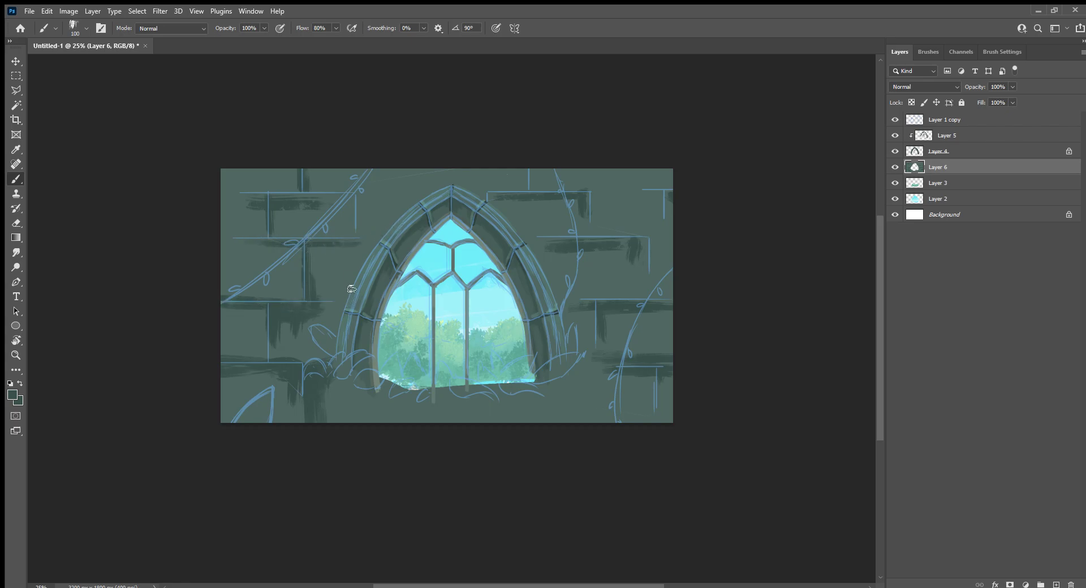
# Darken the arch's outer left edge up to the apex and its outer right edge.
pyautogui.moveTo(341, 321); pyautogui.dragTo(443, 191)
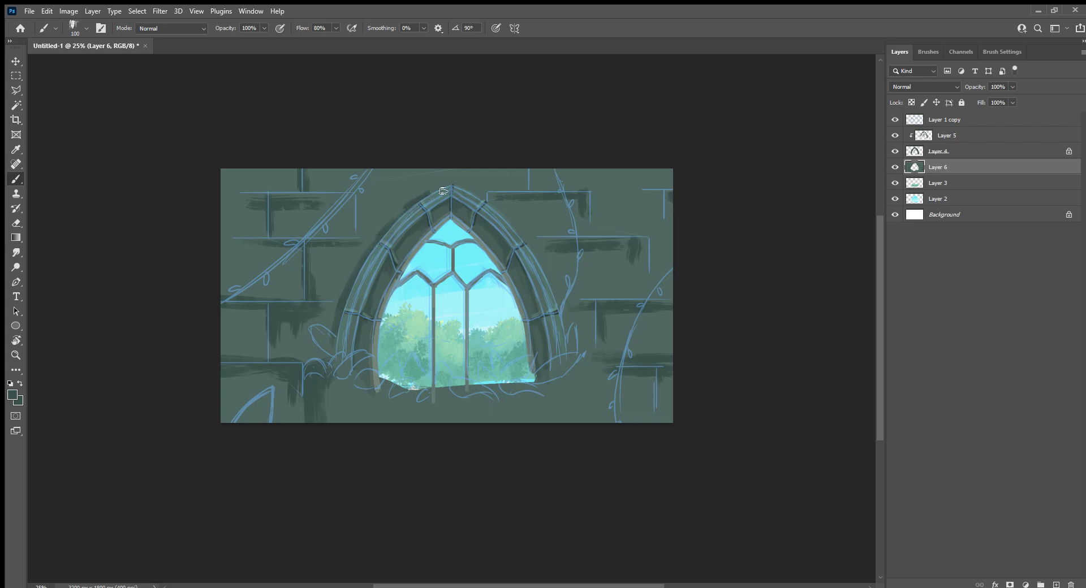
pyautogui.press(']')
pyautogui.press(']')
pyautogui.press(']')
pyautogui.moveTo(472, 189)
pyautogui.mouseDown()
pyautogui.moveTo(586, 373)
pyautogui.moveTo(582, 396)
pyautogui.moveTo(601, 420)
pyautogui.mouseUp()
pyautogui.press(']')
pyautogui.press(']')
pyautogui.press(']')
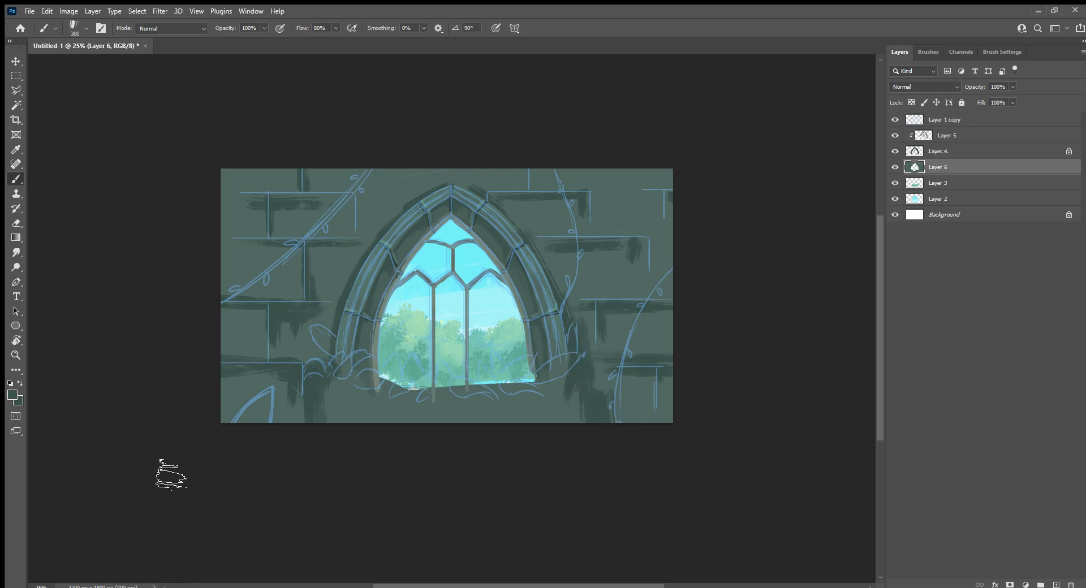
# Sample a colour, paint dark vertical joints on the lower-left wall, and hide the sketch.
pyautogui.press('i')
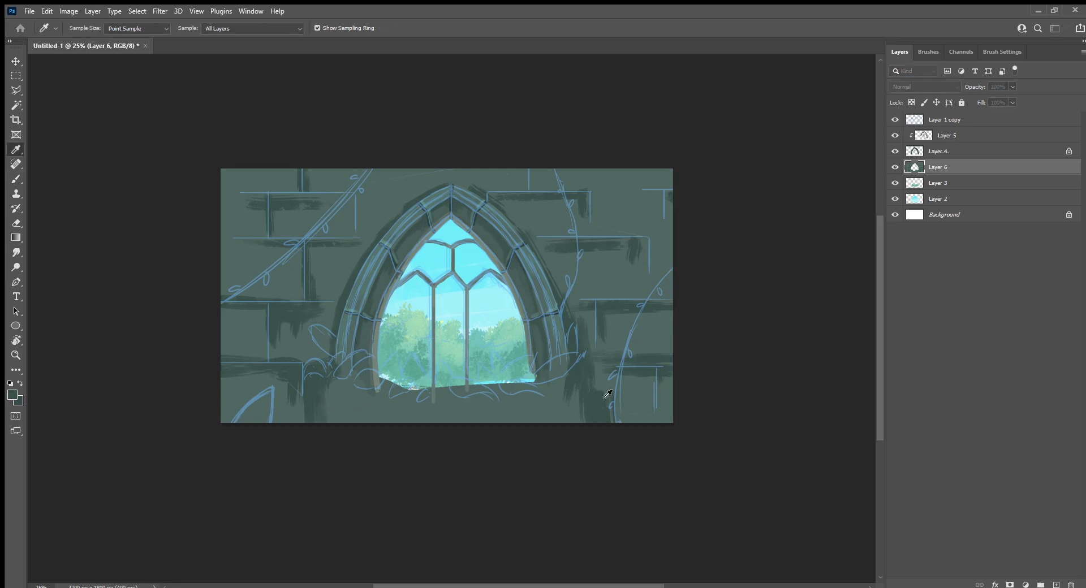
pyautogui.press('b')
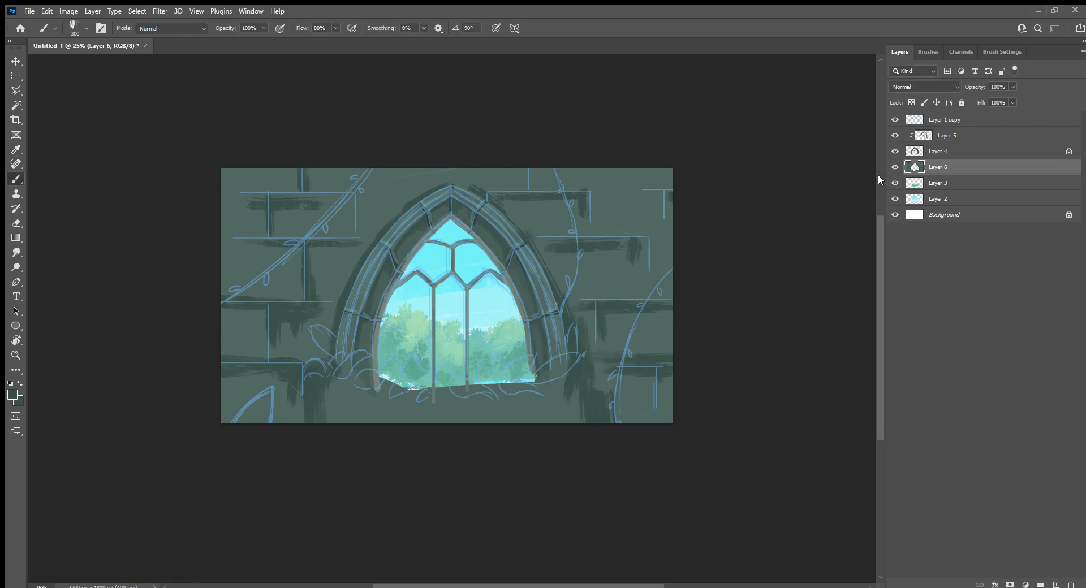
pyautogui.press('[')
pyautogui.press('[')
pyautogui.press('[')
pyautogui.moveTo(309, 377)
pyautogui.mouseDown()
pyautogui.moveTo(311, 428)
pyautogui.moveTo(317, 368)
pyautogui.mouseUp()
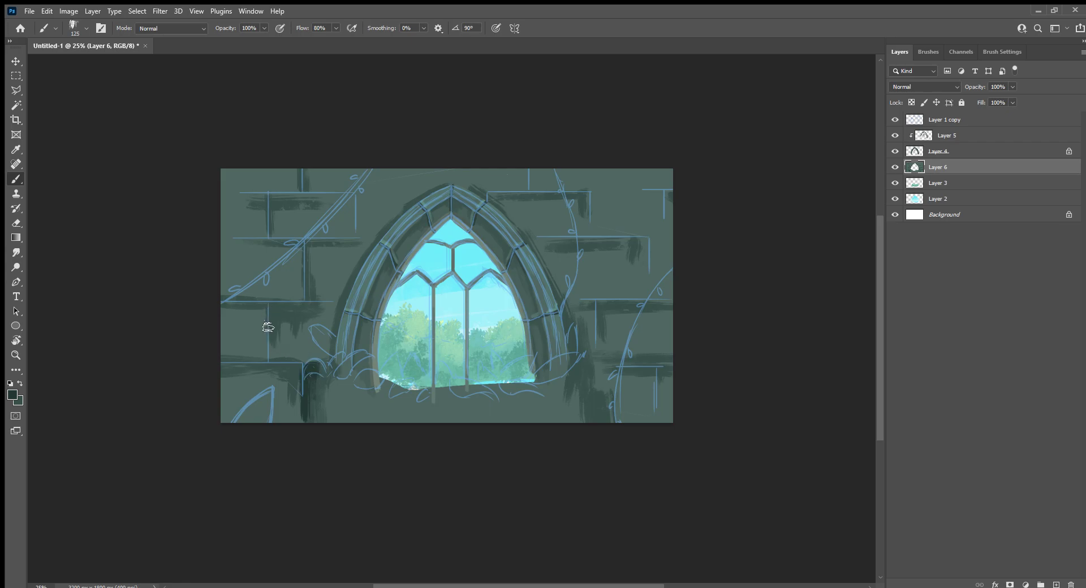
pyautogui.moveTo(268, 327); pyautogui.dragTo(263, 357)
pyautogui.moveTo(266, 302); pyautogui.dragTo(264, 362)
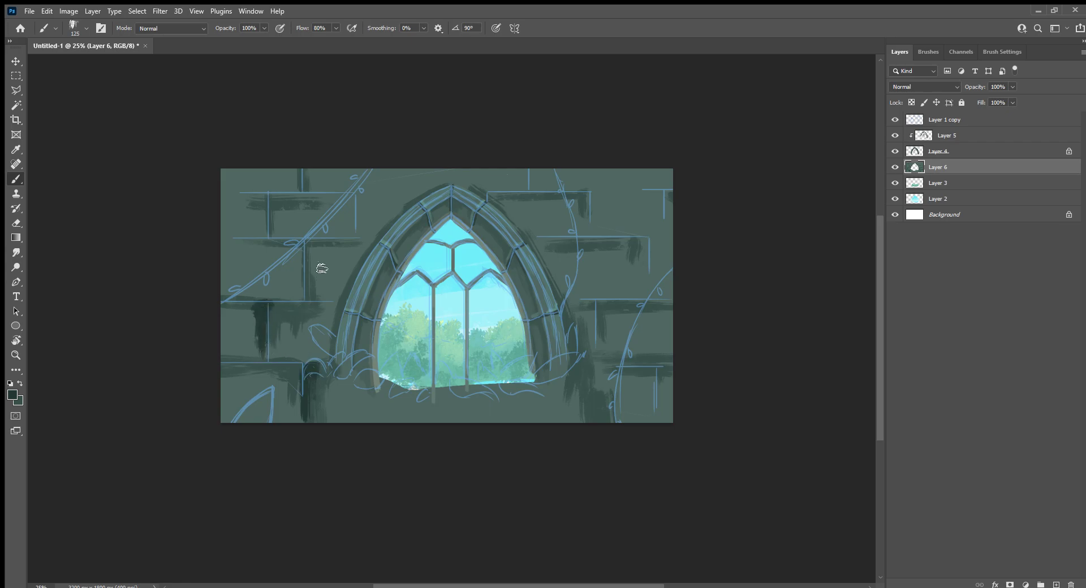
pyautogui.click(894, 119)
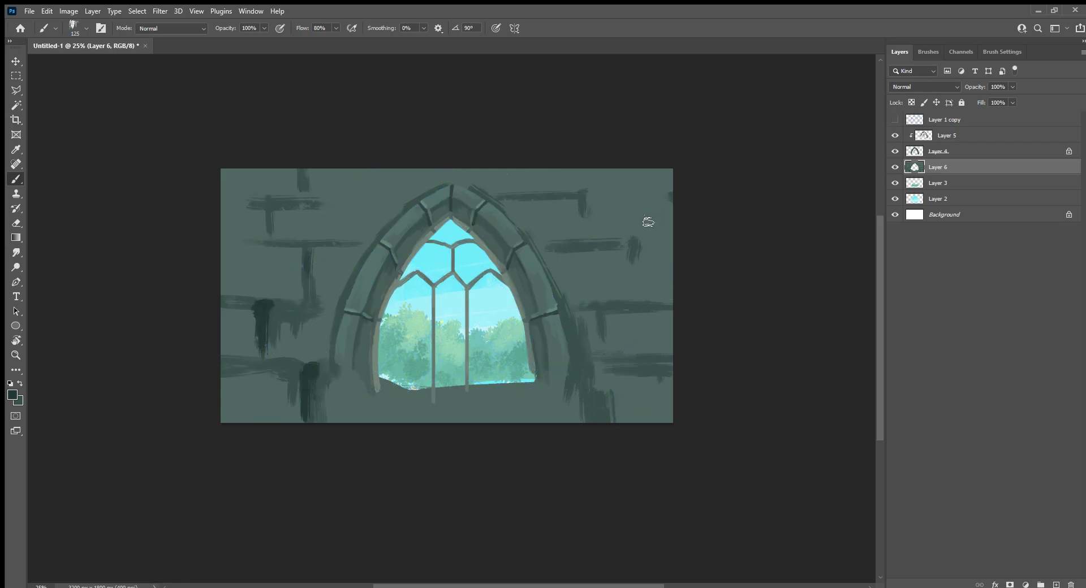
# Paint dark block lines across the upper and right wall, sampling the grey-green wall colour.
pyautogui.moveTo(509, 200)
pyautogui.mouseDown()
pyautogui.moveTo(596, 202)
pyautogui.moveTo(588, 215)
pyautogui.mouseUp()
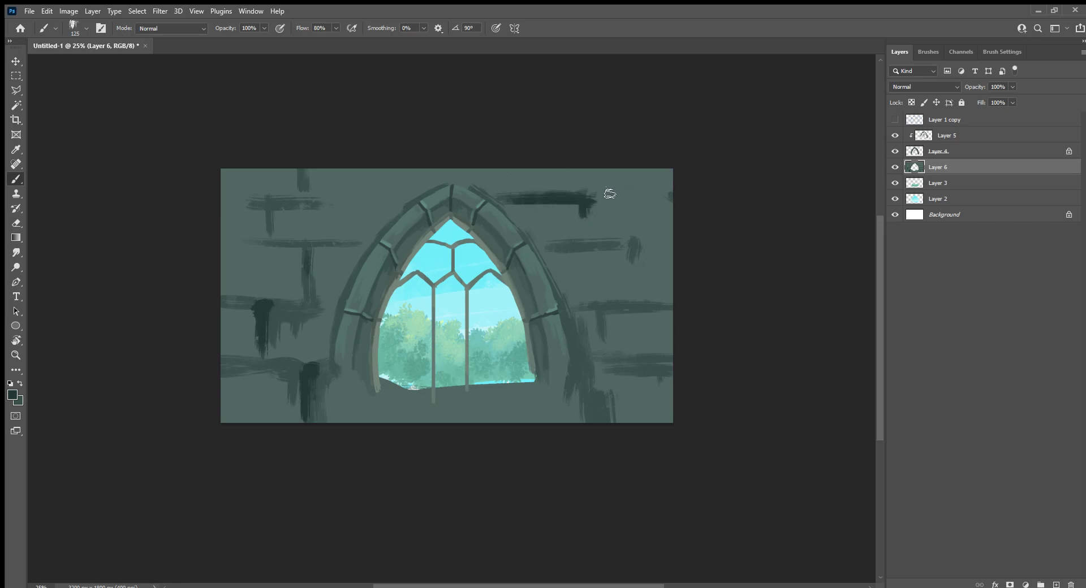
pyautogui.keyDown('alt'); pyautogui.click(509, 176); pyautogui.keyUp('alt')
pyautogui.press('x')
pyautogui.moveTo(636, 204); pyautogui.dragTo(703, 201)
pyautogui.moveTo(639, 244)
pyautogui.mouseDown()
pyautogui.moveTo(643, 286)
pyautogui.moveTo(667, 240)
pyautogui.mouseUp()
pyautogui.moveTo(651, 374); pyautogui.dragTo(651, 410)
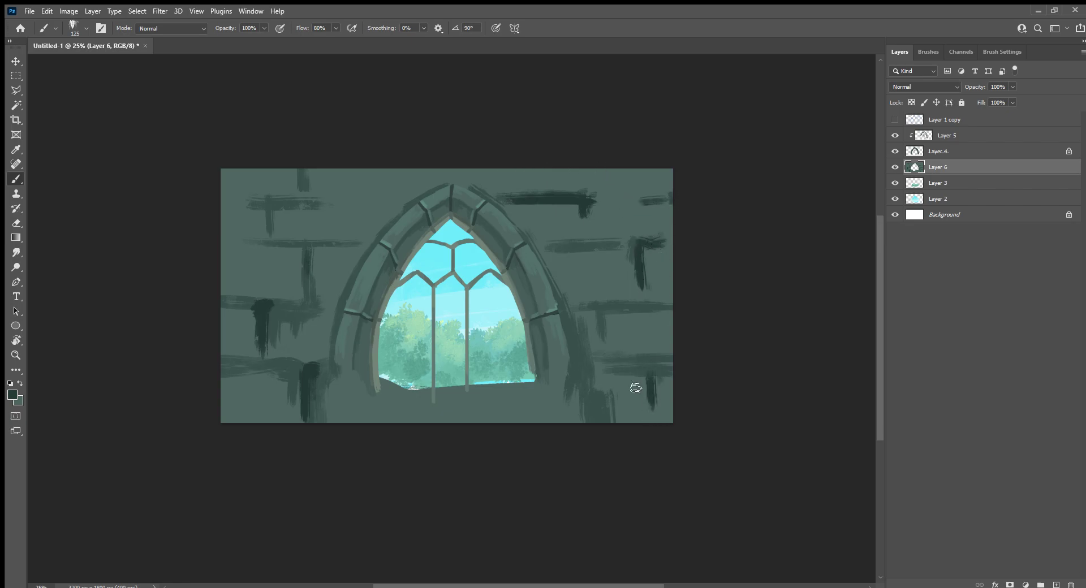
# Shade both outer arch edges and, with a 200 brush, the area under the left base.
pyautogui.moveTo(562, 305); pyautogui.dragTo(572, 356)
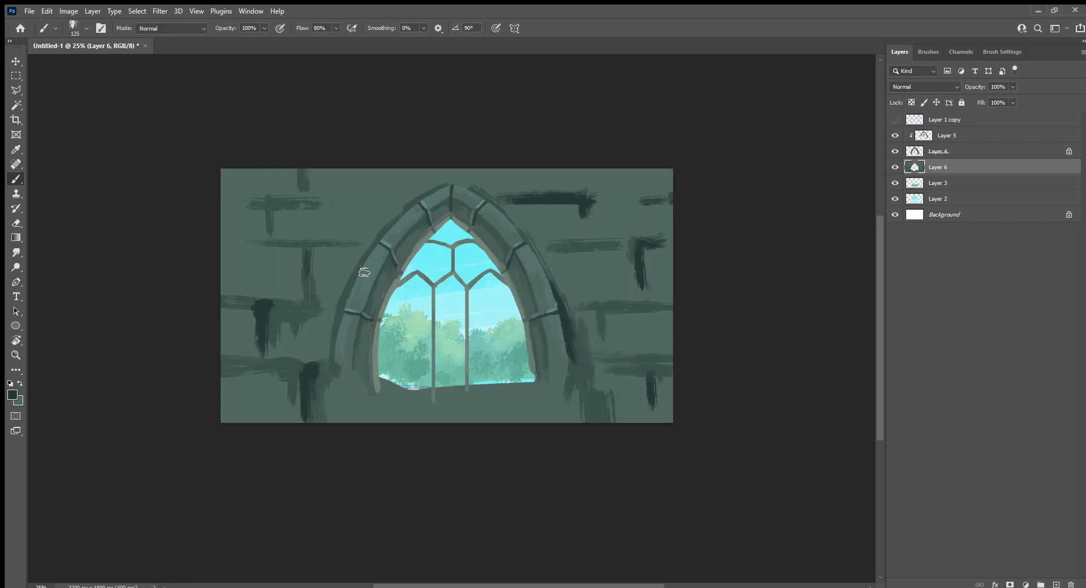
pyautogui.moveTo(365, 272); pyautogui.dragTo(330, 388)
pyautogui.moveTo(400, 210); pyautogui.dragTo(380, 242)
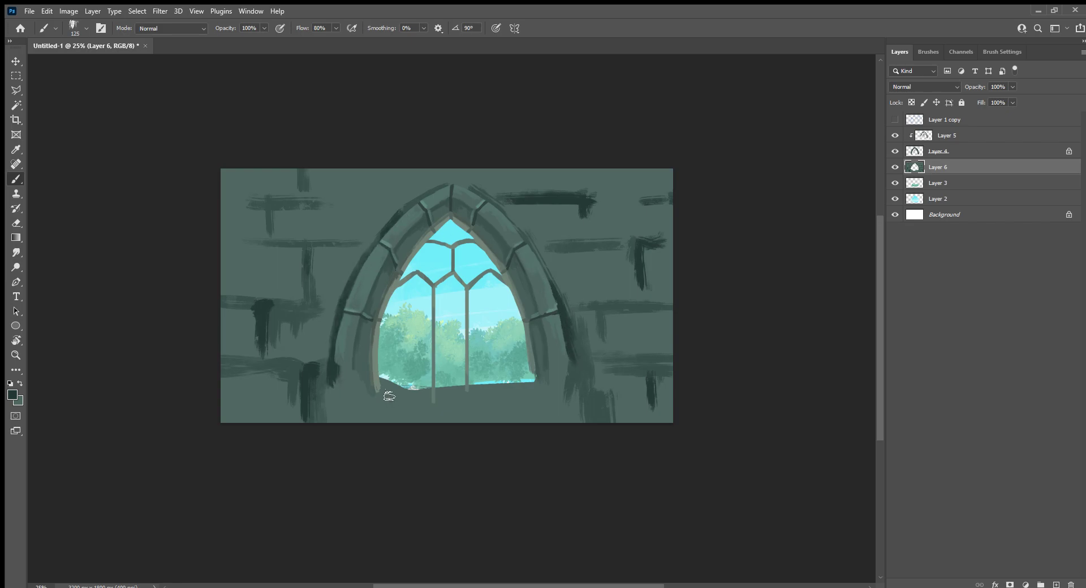
pyautogui.moveTo(384, 383); pyautogui.dragTo(373, 421)
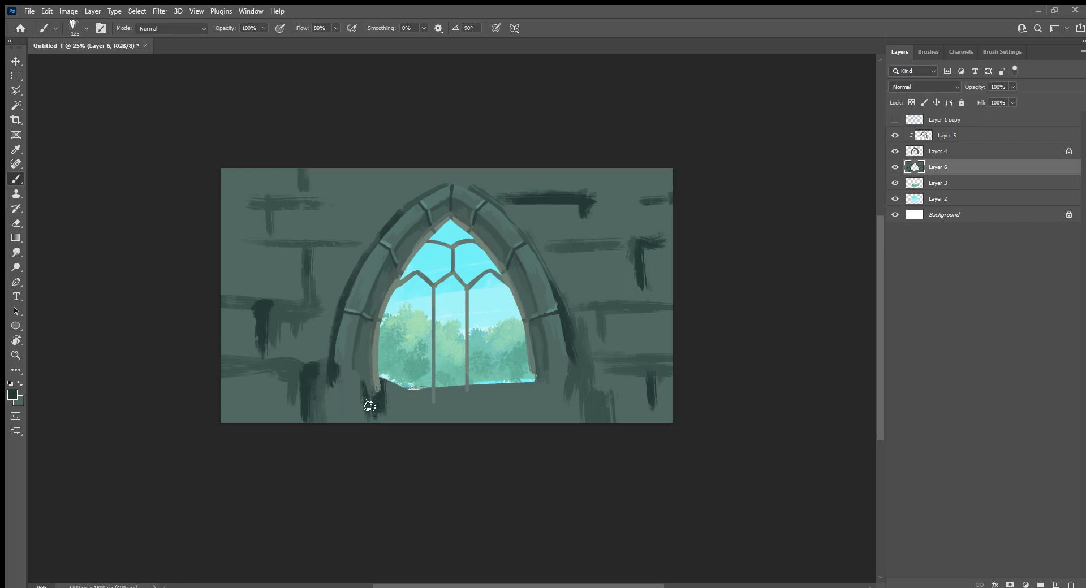
pyautogui.press(']')
pyautogui.press(']')
pyautogui.press(']')
pyautogui.moveTo(355, 374)
pyautogui.mouseDown()
pyautogui.moveTo(367, 427)
pyautogui.moveTo(358, 371)
pyautogui.moveTo(355, 419)
pyautogui.mouseUp()
# Add dark vertical strokes across the wall, re-show the sketch, and create a layer above Layer 6.
pyautogui.moveTo(327, 261)
pyautogui.mouseDown()
pyautogui.moveTo(326, 304)
pyautogui.moveTo(328, 259)
pyautogui.mouseUp()
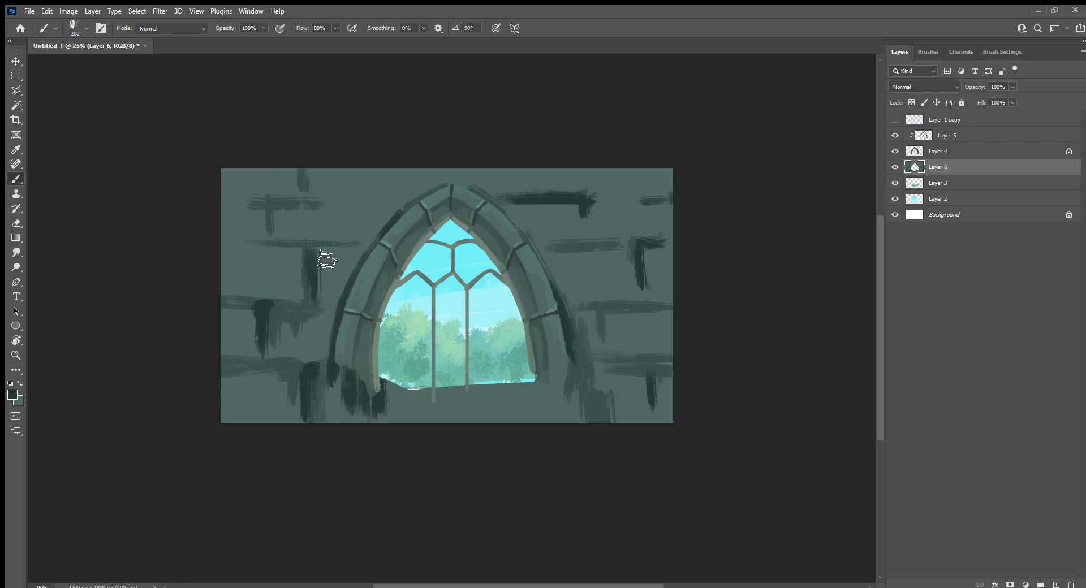
pyautogui.moveTo(312, 169); pyautogui.dragTo(309, 203)
pyautogui.moveTo(617, 169)
pyautogui.mouseDown()
pyautogui.moveTo(617, 189)
pyautogui.moveTo(617, 173)
pyautogui.mouseUp()
pyautogui.moveTo(647, 271)
pyautogui.mouseDown()
pyautogui.moveTo(650, 325)
pyautogui.moveTo(661, 288)
pyautogui.moveTo(616, 349)
pyautogui.moveTo(651, 336)
pyautogui.moveTo(604, 328)
pyautogui.mouseUp()
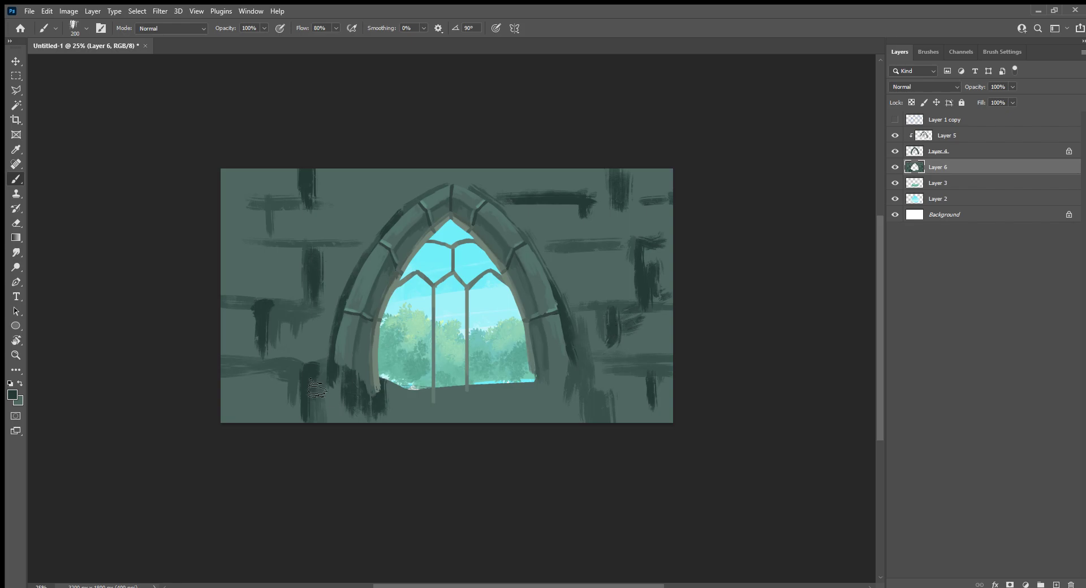
pyautogui.click(895, 119)
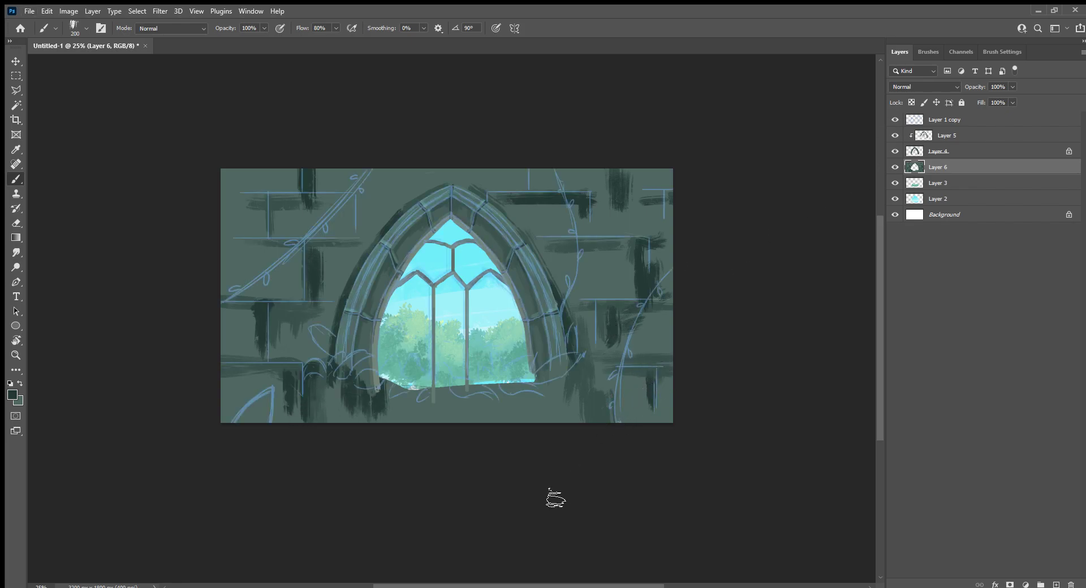
pyautogui.press('[')
pyautogui.press('[')
pyautogui.press('[')
pyautogui.click(1056, 584)
# Clip the new layer to Layer 6, sample a colour, and zoom in on the wall right of the arch.
pyautogui.keyDown('alt'); pyautogui.click(976, 175); pyautogui.keyUp('alt')
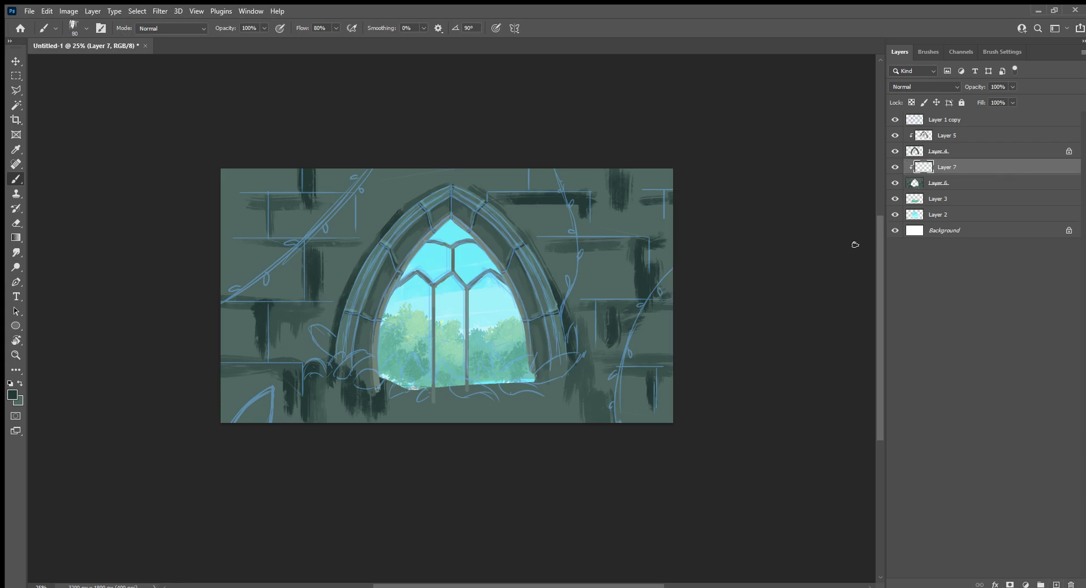
pyautogui.press('i')
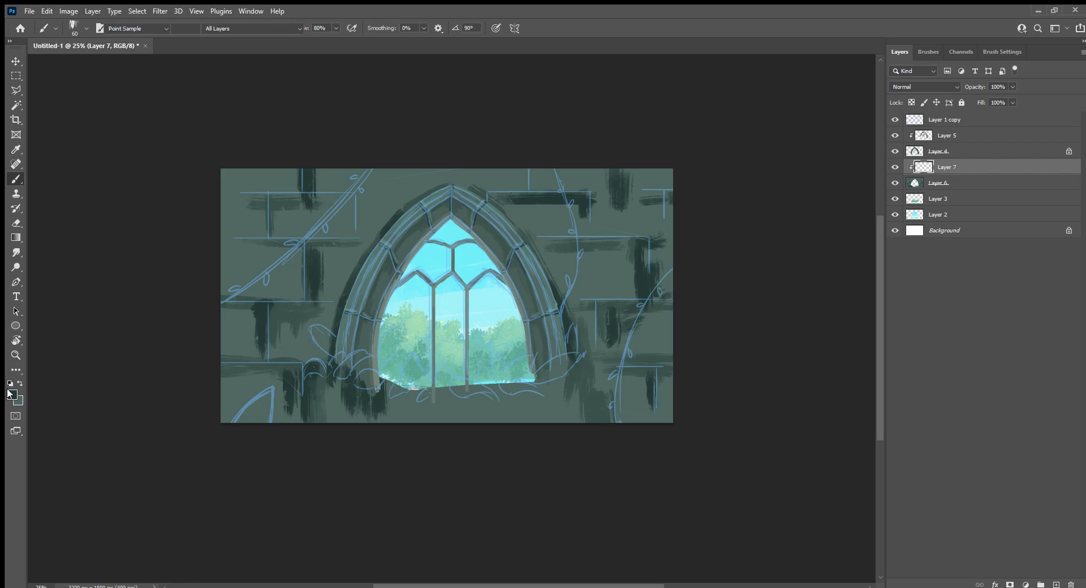
pyautogui.press('b')
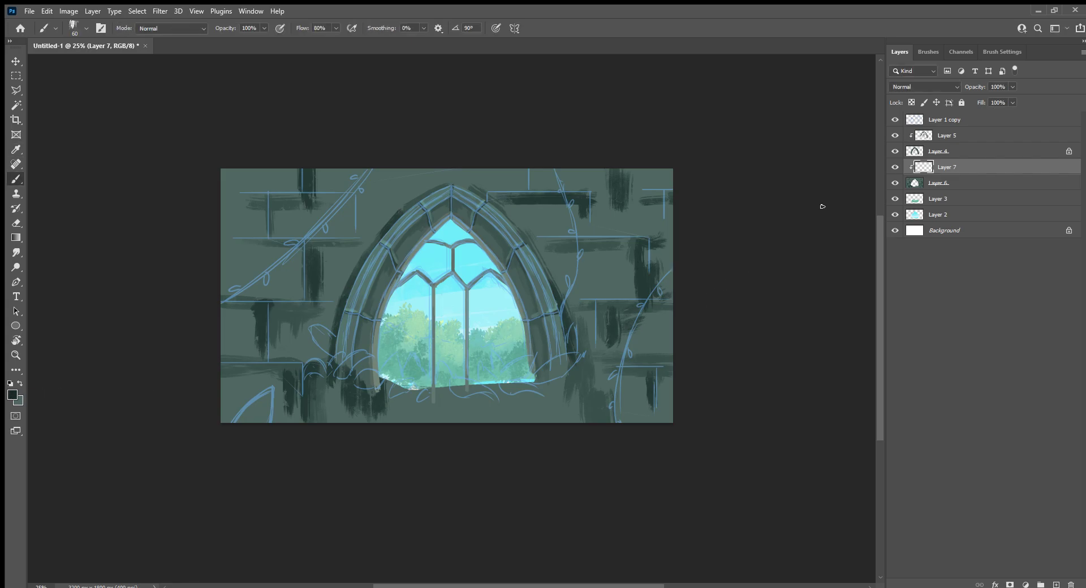
pyautogui.hotkey('ctrl', '+')
pyautogui.hotkey('ctrl', '+')
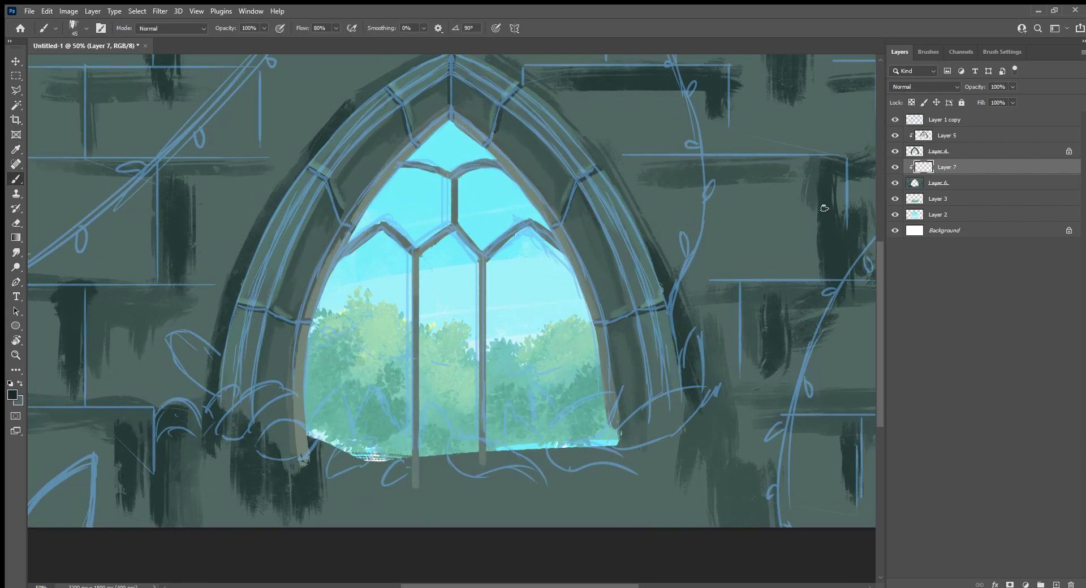
pyautogui.moveTo(825, 210); pyautogui.dragTo(493, 321)
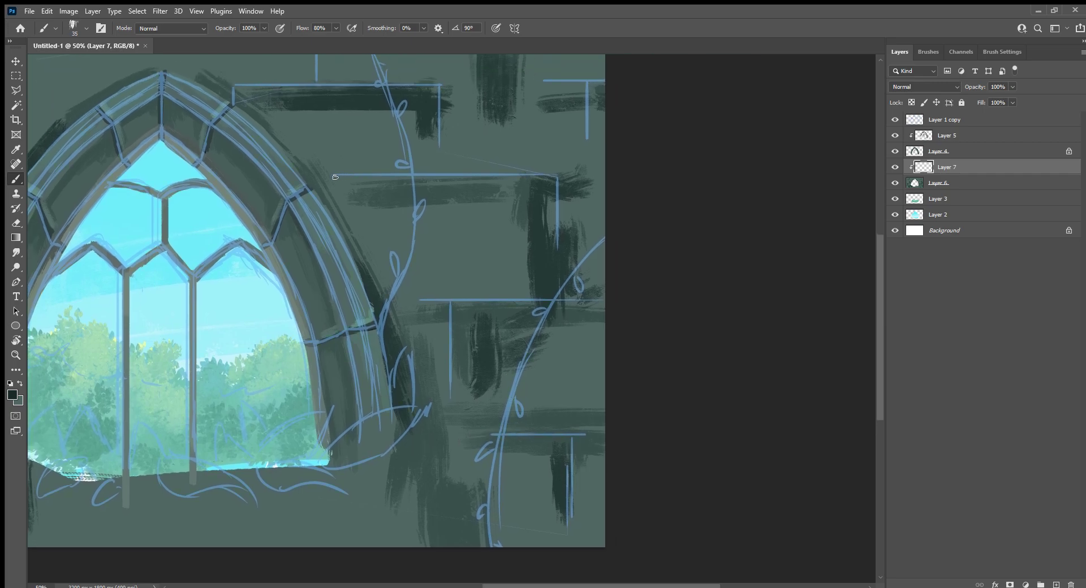
# Paint dark mortar joints along the upper beam line and across to the right edge.
pyautogui.moveTo(336, 175); pyautogui.dragTo(546, 184)
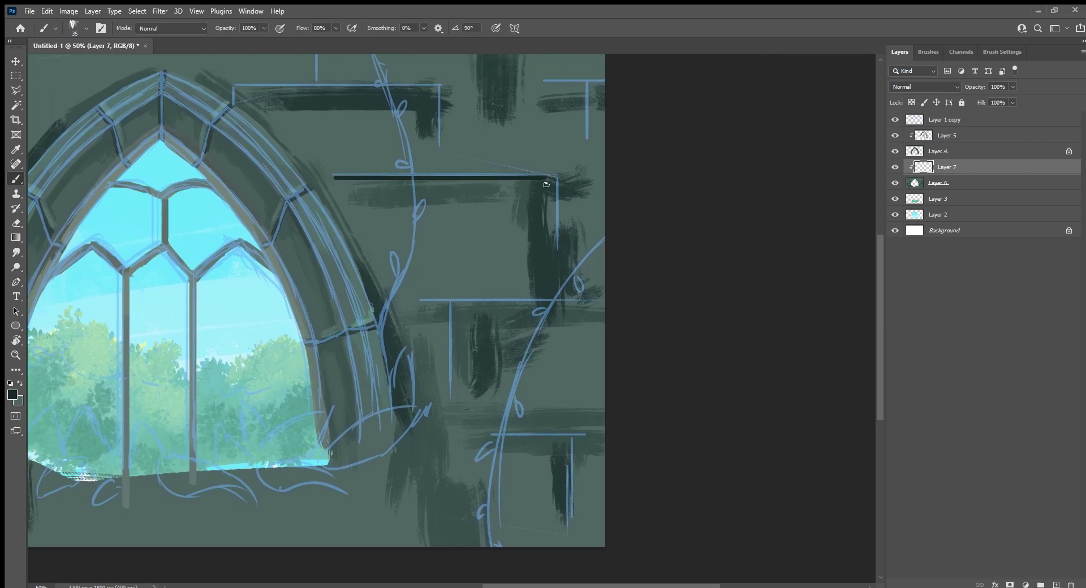
pyautogui.moveTo(560, 174)
pyautogui.mouseDown()
pyautogui.moveTo(563, 260)
pyautogui.moveTo(563, 178)
pyautogui.mouseUp()
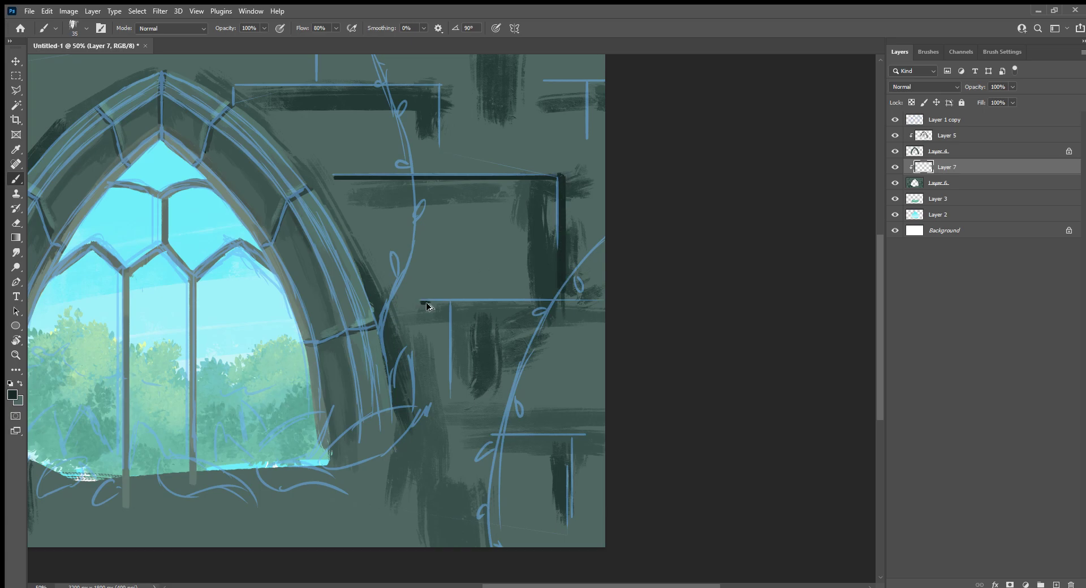
pyautogui.moveTo(427, 300); pyautogui.dragTo(706, 297)
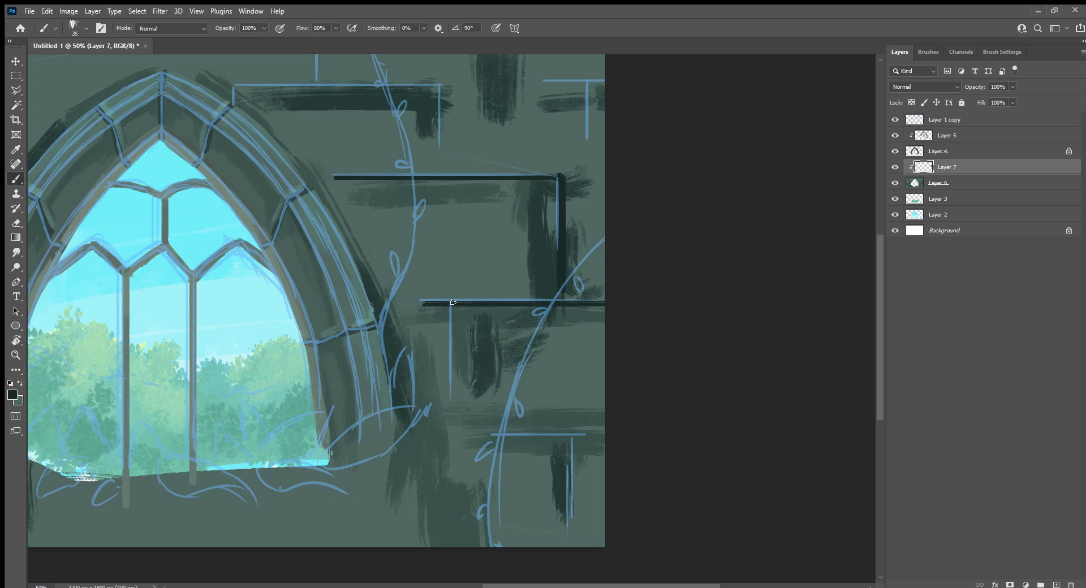
pyautogui.moveTo(452, 303)
pyautogui.mouseDown()
pyautogui.moveTo(454, 407)
pyautogui.moveTo(456, 304)
pyautogui.mouseUp()
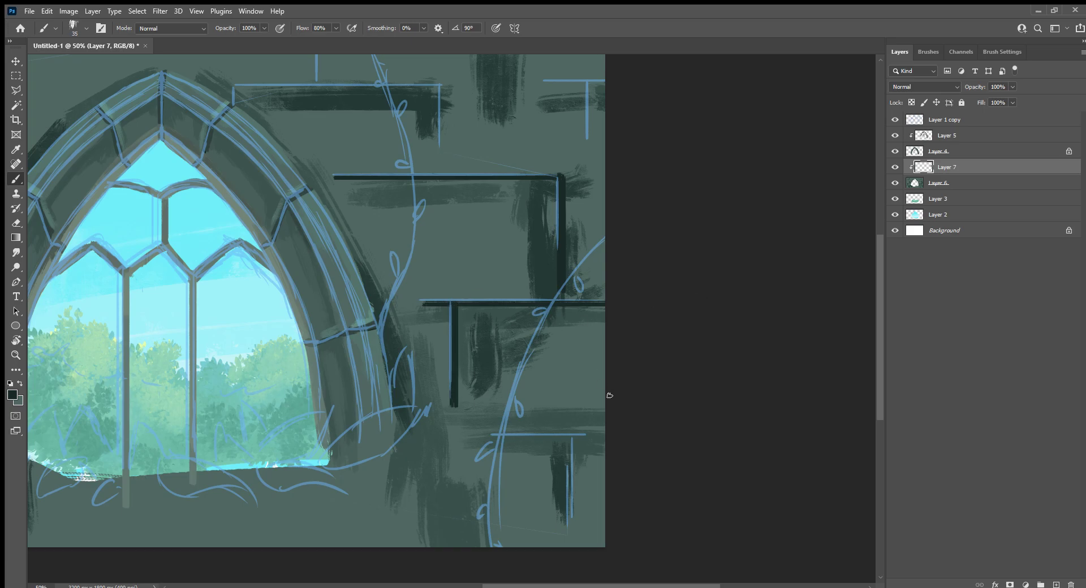
pyautogui.moveTo(609, 395); pyautogui.dragTo(612, 246)
# Paint the lower beam joint, undoing two attempts, and thicken the post's vertical joint.
pyautogui.moveTo(477, 287); pyautogui.dragTo(699, 289)
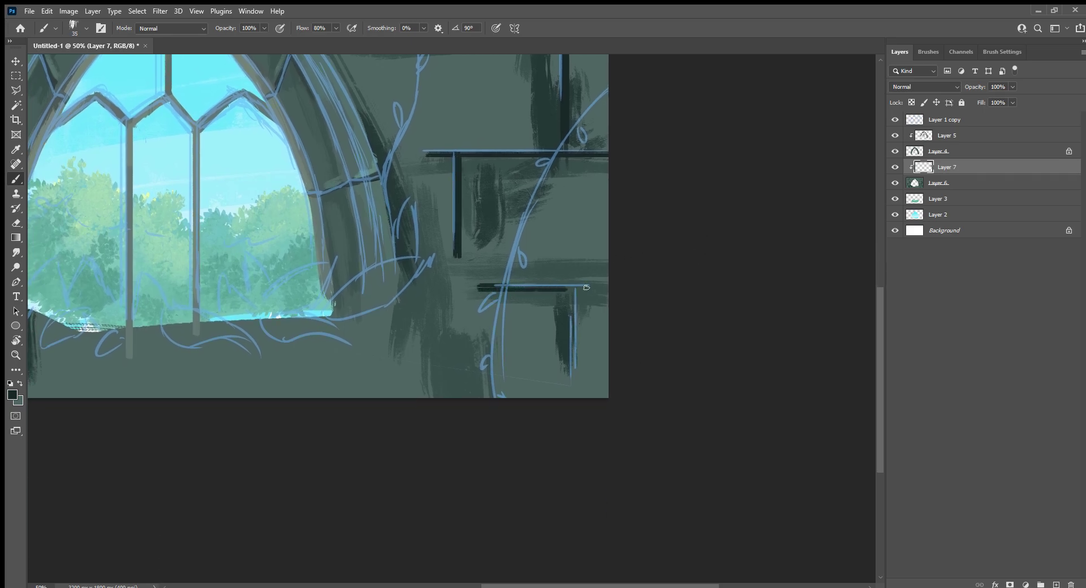
pyautogui.moveTo(452, 285); pyautogui.dragTo(591, 286)
pyautogui.hotkey('ctrl', 'z')
pyautogui.moveTo(501, 287)
pyautogui.mouseDown()
pyautogui.moveTo(637, 288)
pyautogui.moveTo(445, 285)
pyautogui.moveTo(724, 285)
pyautogui.mouseUp()
pyautogui.hotkey('ctrl', 'z')
pyautogui.moveTo(578, 359); pyautogui.dragTo(577, 318)
pyautogui.moveTo(586, 112); pyautogui.dragTo(595, 446)
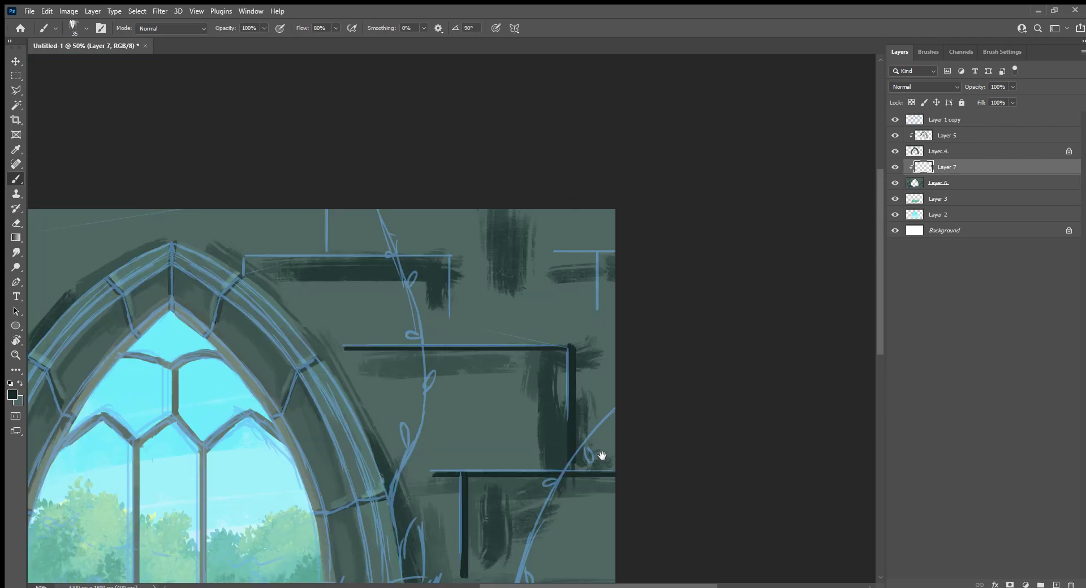
# Paint dark joints along the upper beam and up to the top edge, undoing two strokes.
pyautogui.moveTo(251, 269); pyautogui.dragTo(437, 284)
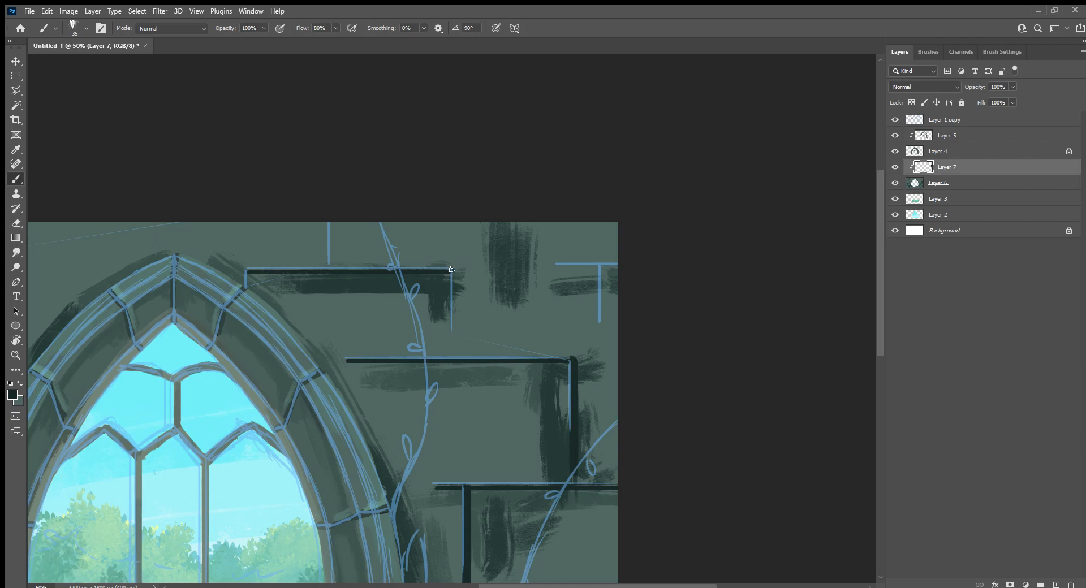
pyautogui.hotkey('ctrl', 'z')
pyautogui.moveTo(558, 264); pyautogui.dragTo(674, 261)
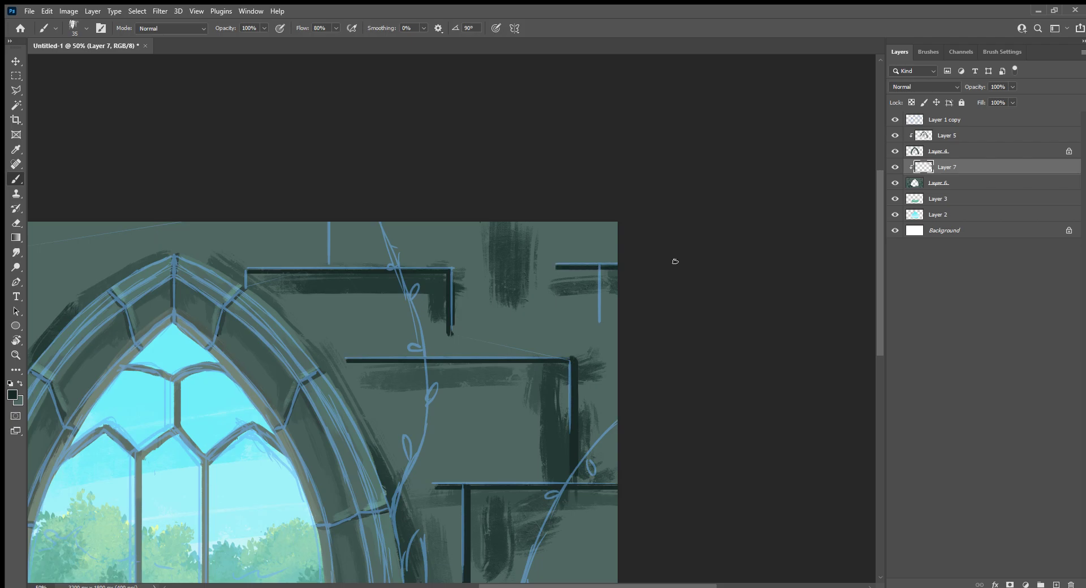
pyautogui.hotkey('ctrl', 'z')
pyautogui.moveTo(331, 267); pyautogui.dragTo(332, 204)
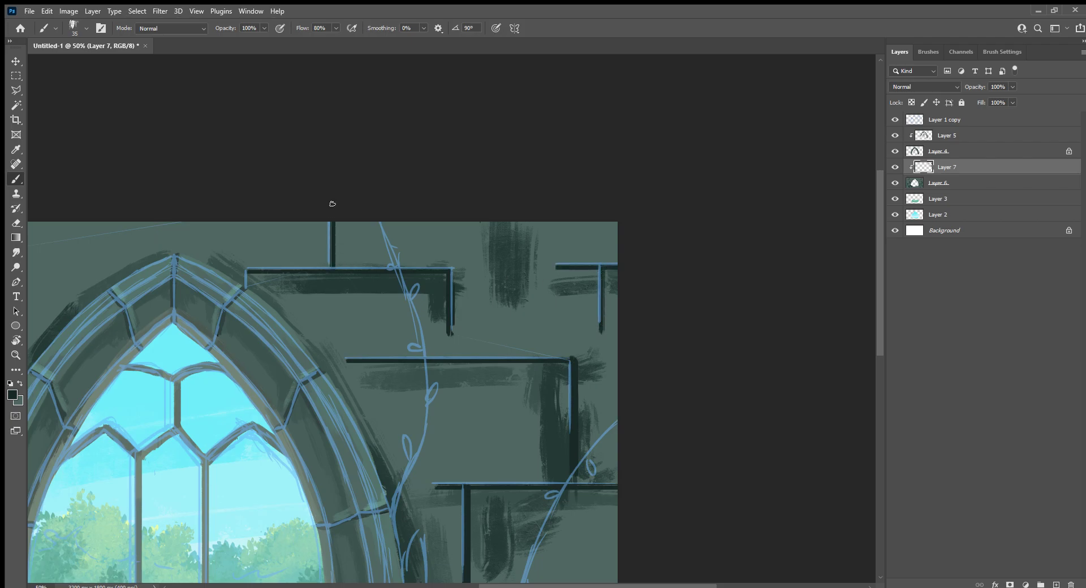
pyautogui.moveTo(220, 373); pyautogui.dragTo(731, 276)
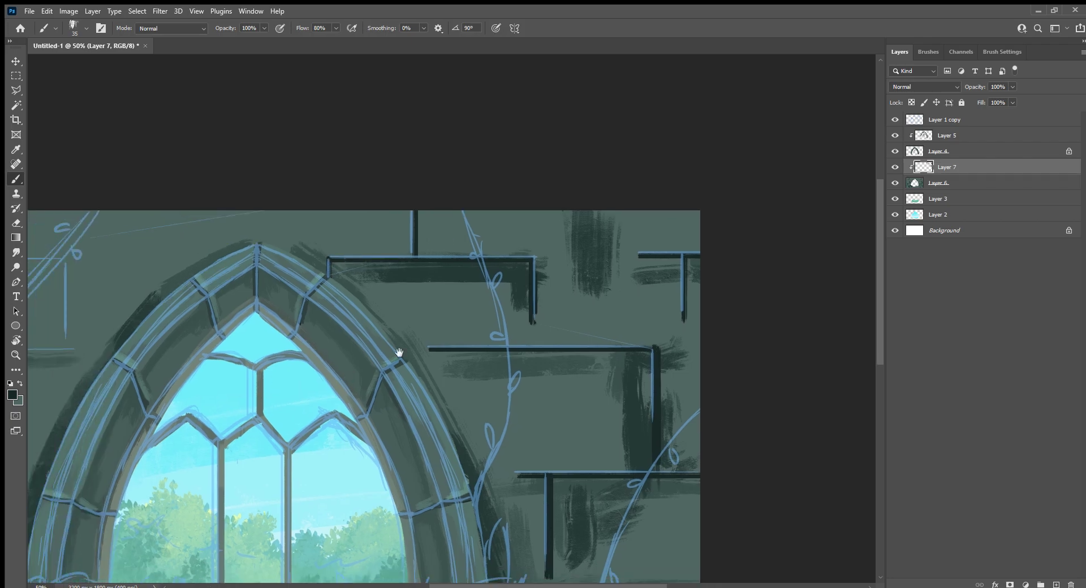
# On the wall left of the arch, paint the top beam joint and darken the vertical post joints.
pyautogui.moveTo(561, 144)
pyautogui.mouseDown()
pyautogui.moveTo(290, 173)
pyautogui.moveTo(542, 186)
pyautogui.mouseUp()
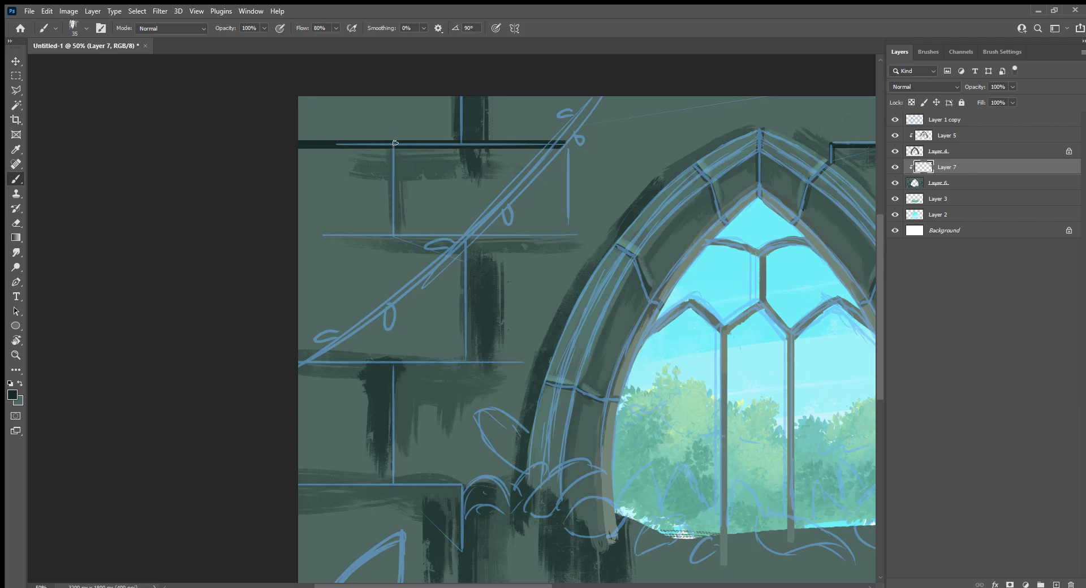
pyautogui.moveTo(394, 141); pyautogui.dragTo(397, 196)
pyautogui.moveTo(568, 232); pyautogui.dragTo(569, 186)
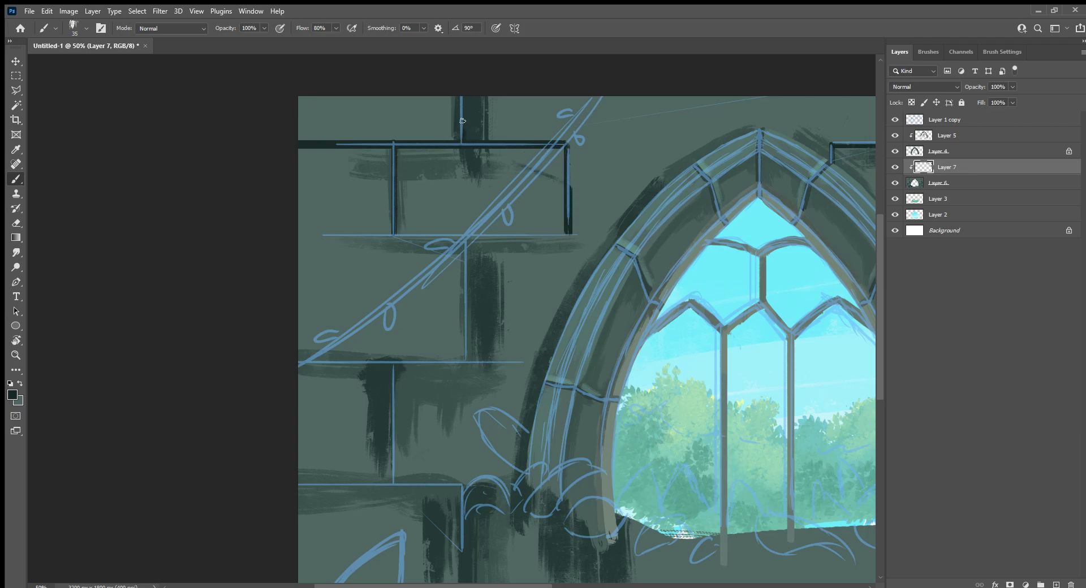
pyautogui.scroll(5, 462, 121)
pyautogui.moveTo(572, 365)
pyautogui.mouseDown()
pyautogui.moveTo(588, 285)
pyautogui.moveTo(378, 307)
pyautogui.mouseUp()
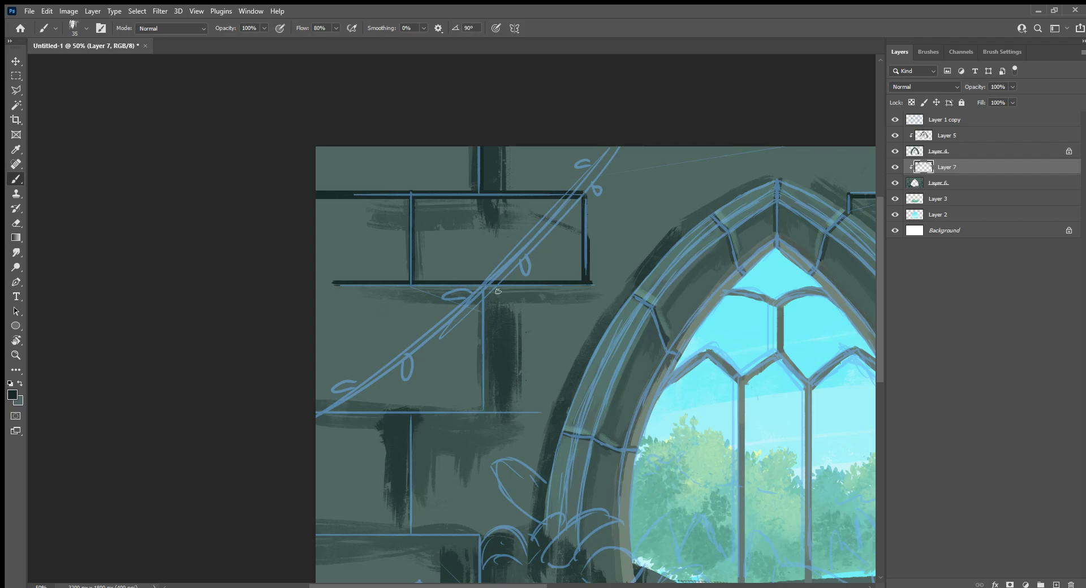
pyautogui.moveTo(483, 281); pyautogui.dragTo(483, 350)
pyautogui.moveTo(484, 281); pyautogui.dragTo(485, 383)
# Paint a vertical joint and the lower beam joint on the lower-left wall, then recentre the window.
pyautogui.moveTo(562, 361)
pyautogui.mouseDown()
pyautogui.moveTo(570, 258)
pyautogui.moveTo(311, 283)
pyautogui.moveTo(572, 285)
pyautogui.mouseUp()
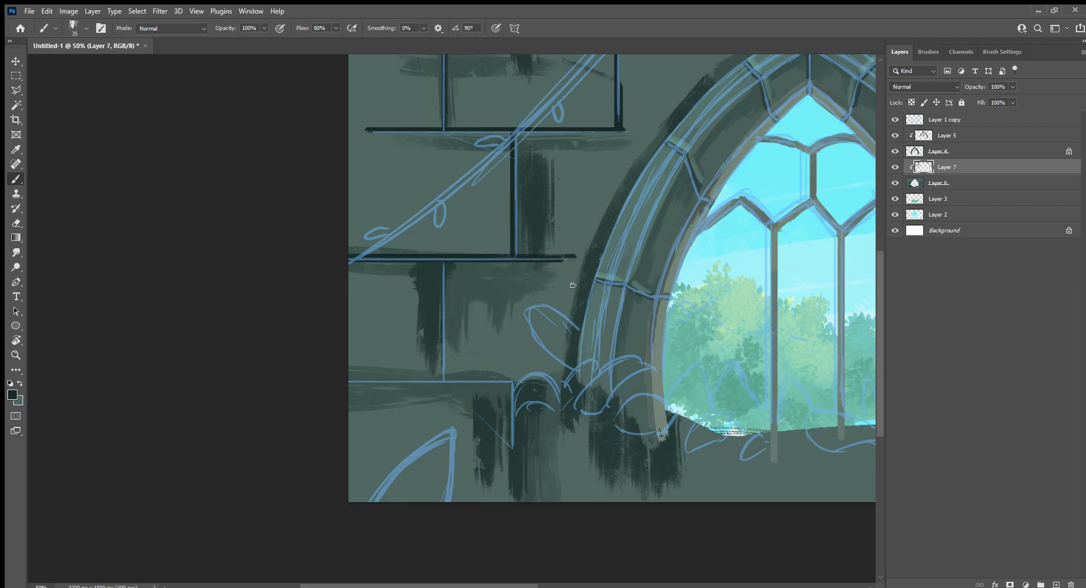
pyautogui.moveTo(447, 258); pyautogui.dragTo(446, 341)
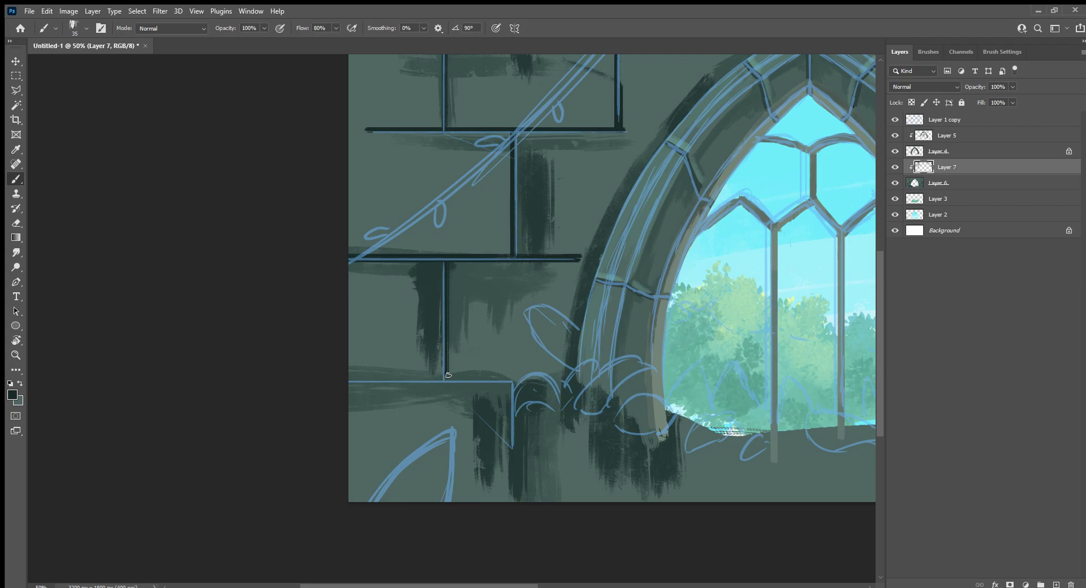
pyautogui.moveTo(350, 383); pyautogui.dragTo(512, 385)
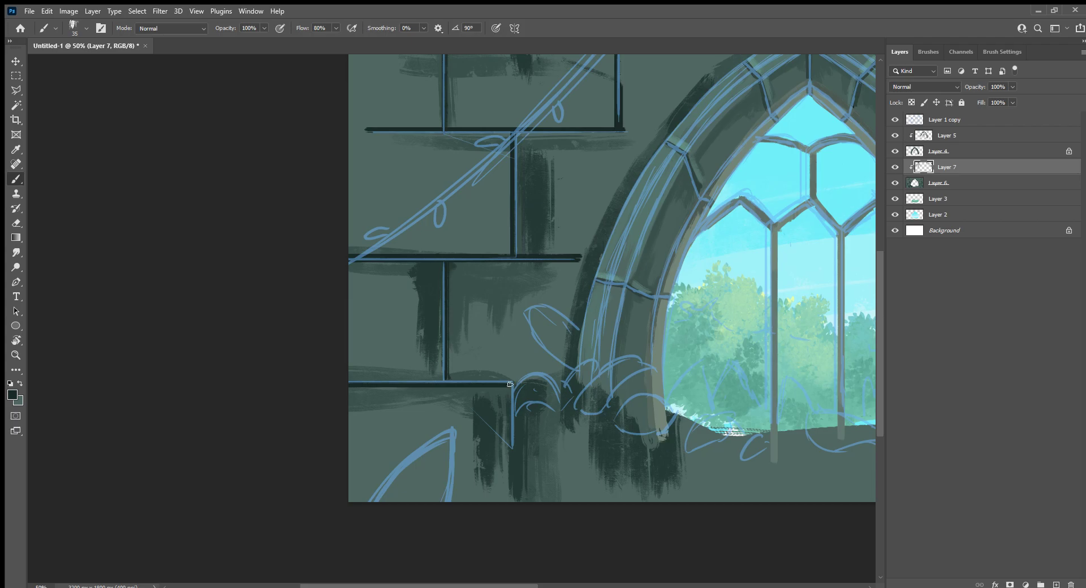
pyautogui.hotkey('ctrl', 'z')
pyautogui.moveTo(360, 380); pyautogui.dragTo(512, 385)
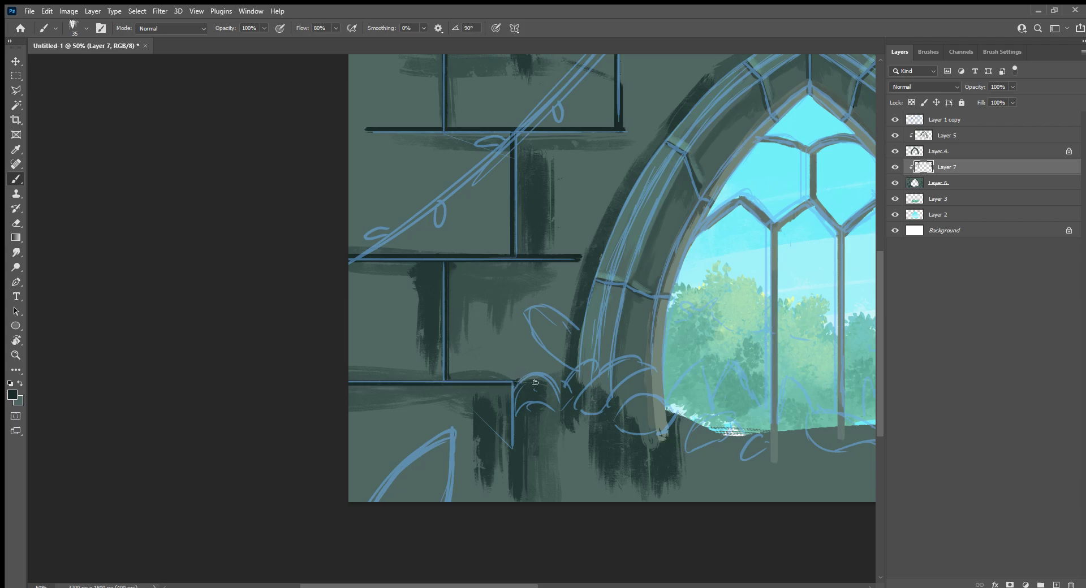
pyautogui.hotkey('ctrl', 'z')
pyautogui.moveTo(722, 445); pyautogui.dragTo(558, 409)
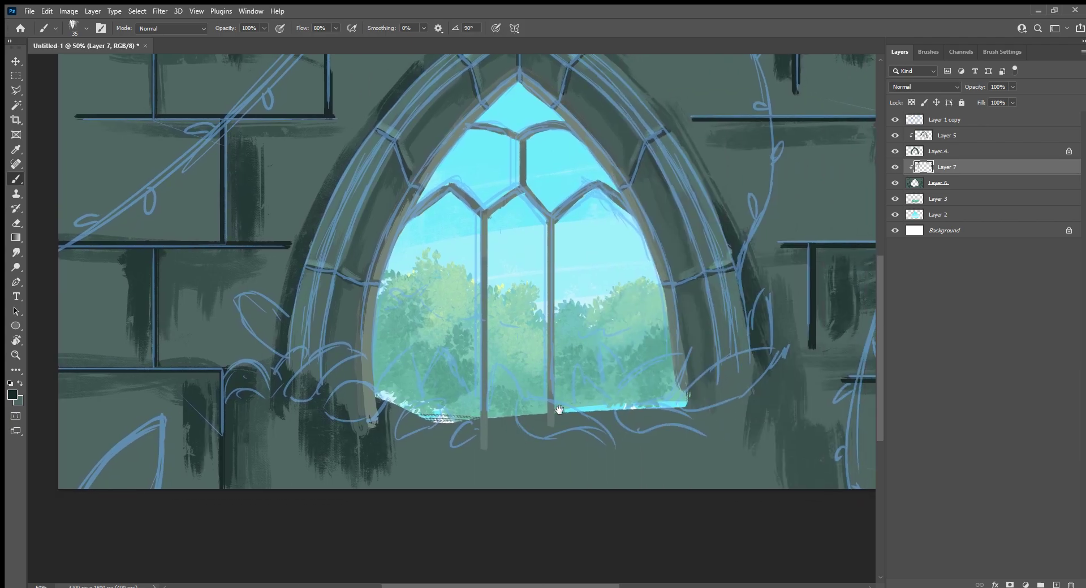
# Hide the sketch, zoom to the arch top, and add clipped Layer 8 above Layer 7.
pyautogui.click(894, 119)
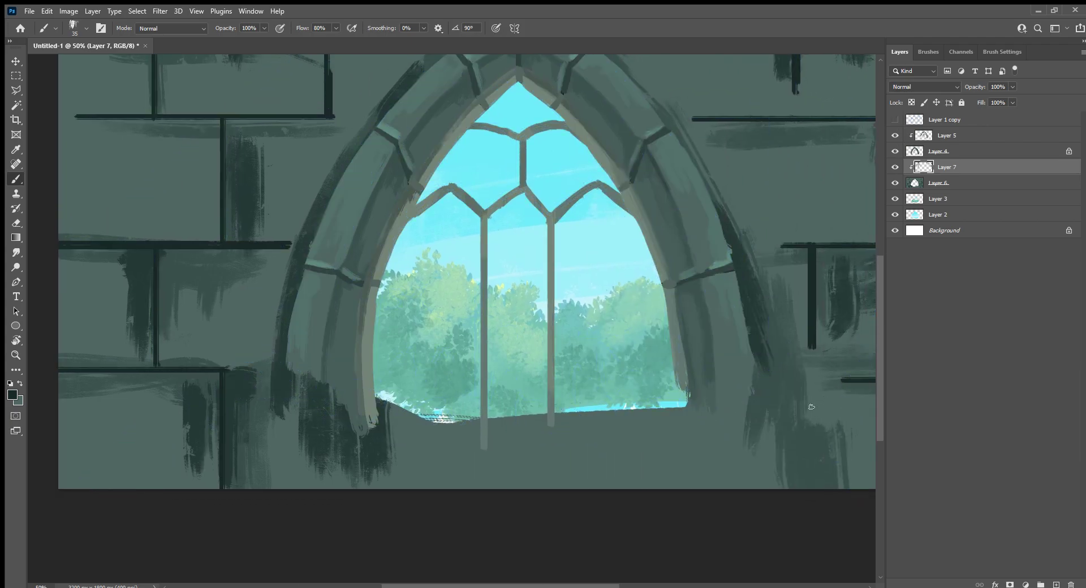
pyautogui.moveTo(801, 444); pyautogui.dragTo(558, 469)
pyautogui.moveTo(667, 437); pyautogui.dragTo(586, 497)
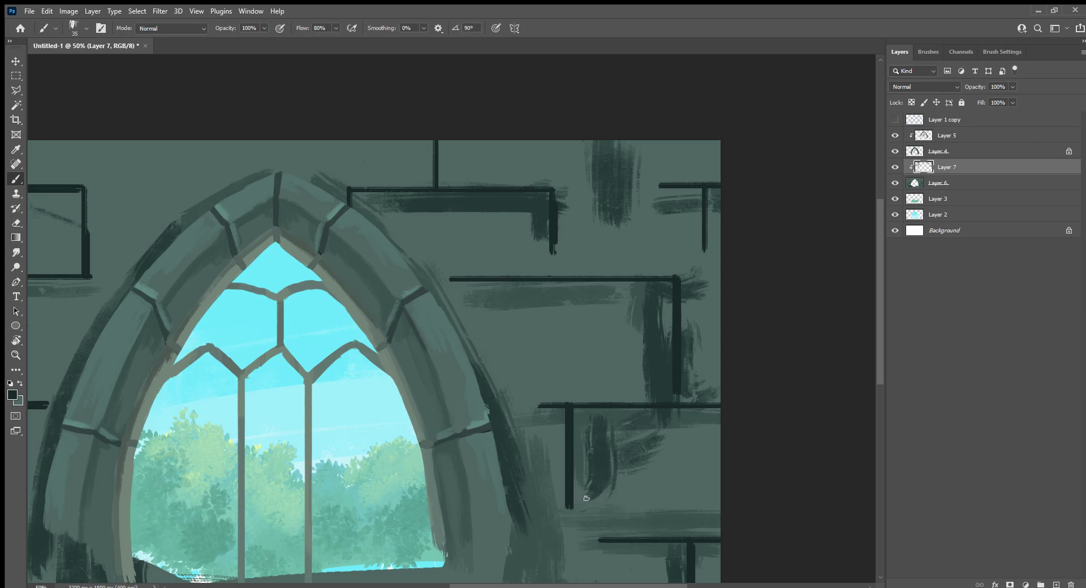
pyautogui.keyDown('ctrl'); pyautogui.click(1056, 584); pyautogui.keyUp('ctrl')
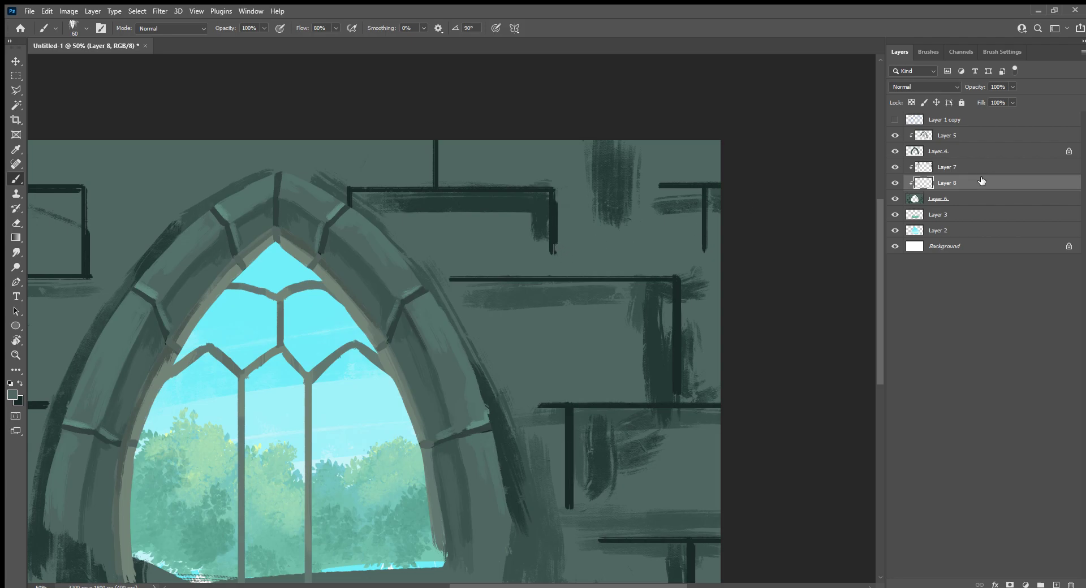
pyautogui.moveTo(981, 181); pyautogui.dragTo(856, 170)
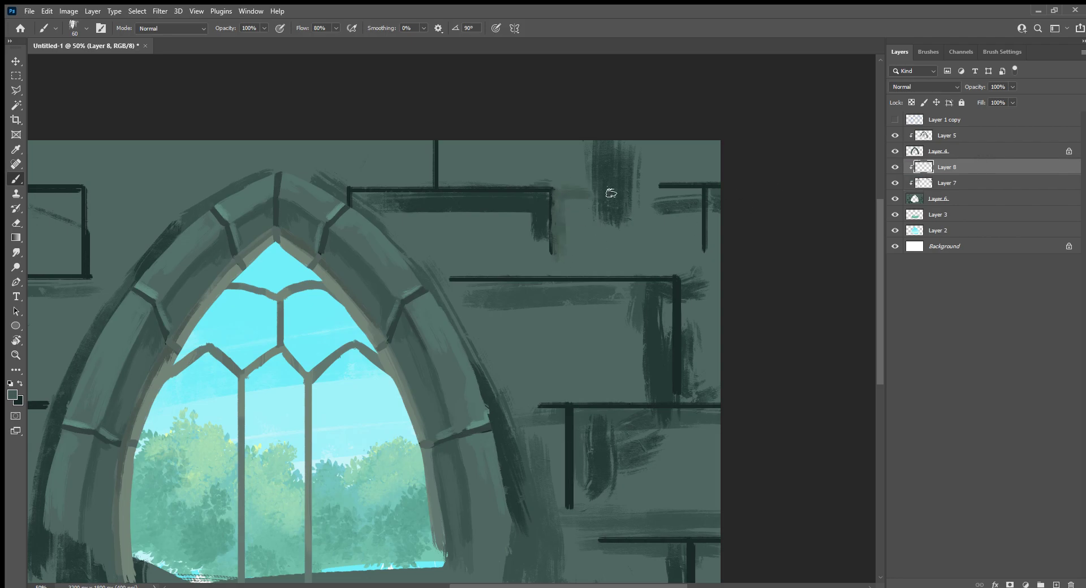
# Lighten stray dark marks, then shade the arch's upper-right edge and beam underside dark with a 125 brush.
pyautogui.moveTo(642, 191); pyautogui.dragTo(567, 196)
pyautogui.moveTo(569, 258)
pyautogui.mouseDown()
pyautogui.moveTo(575, 274)
pyautogui.moveTo(620, 262)
pyautogui.moveTo(581, 269)
pyautogui.moveTo(555, 207)
pyautogui.mouseUp()
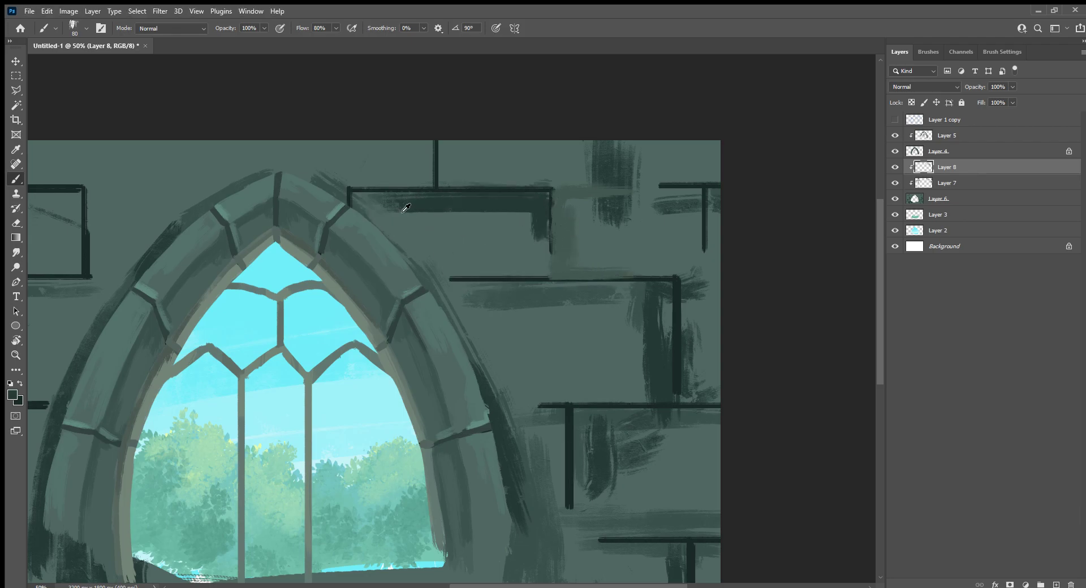
pyautogui.moveTo(354, 198)
pyautogui.mouseDown()
pyautogui.moveTo(424, 286)
pyautogui.moveTo(360, 202)
pyautogui.moveTo(431, 201)
pyautogui.mouseUp()
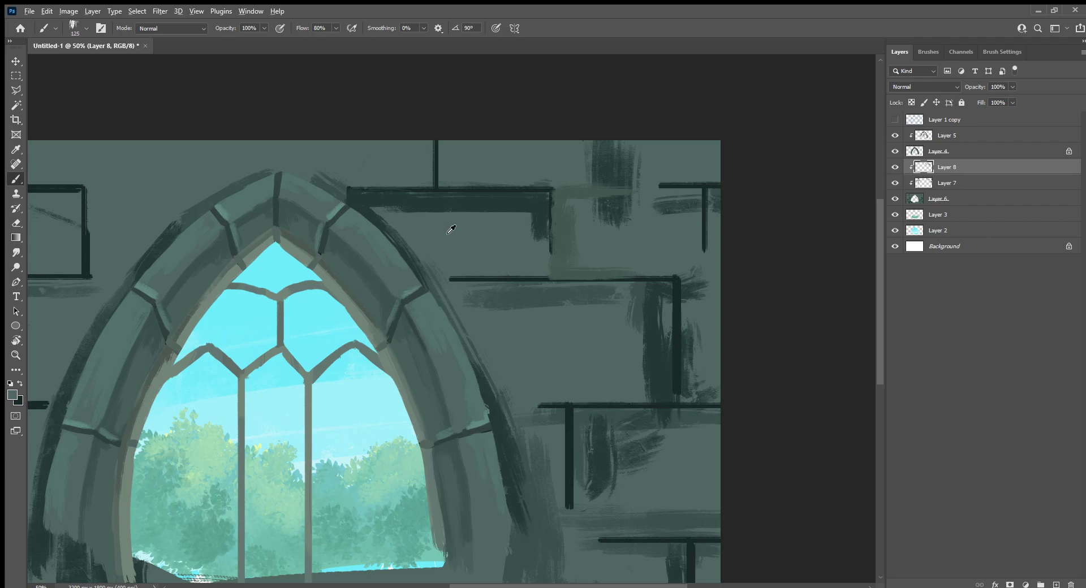
pyautogui.press(']')
pyautogui.press(']')
pyautogui.press(']')
pyautogui.moveTo(427, 217)
pyautogui.mouseDown()
pyautogui.moveTo(399, 218)
pyautogui.moveTo(534, 225)
pyautogui.moveTo(509, 240)
pyautogui.mouseUp()
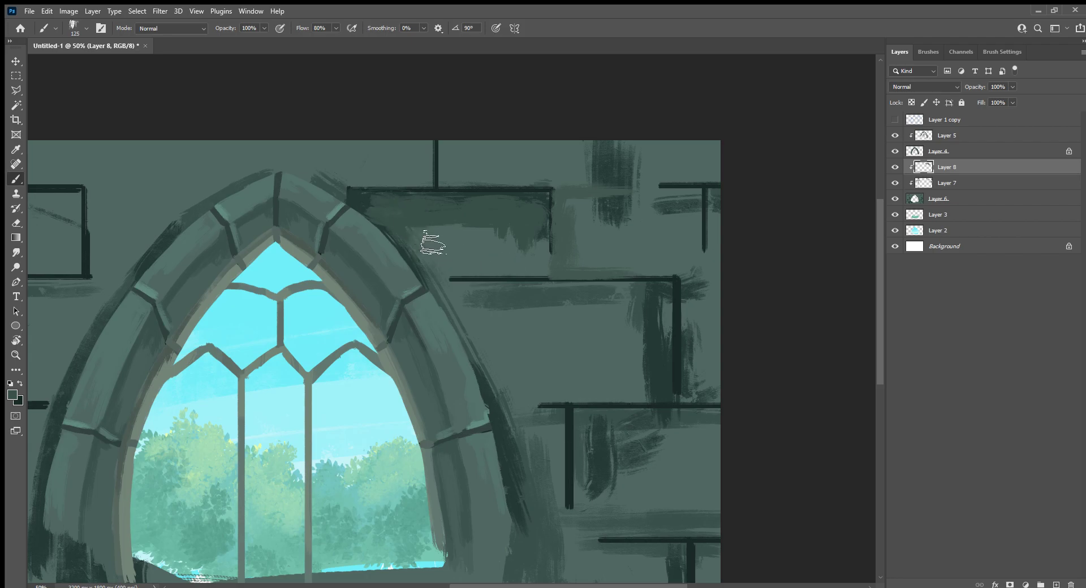
pyautogui.moveTo(431, 237)
pyautogui.mouseDown()
pyautogui.moveTo(470, 271)
pyautogui.moveTo(448, 272)
pyautogui.moveTo(531, 275)
pyautogui.mouseUp()
pyautogui.press('[')
pyautogui.press('[')
pyautogui.press('[')
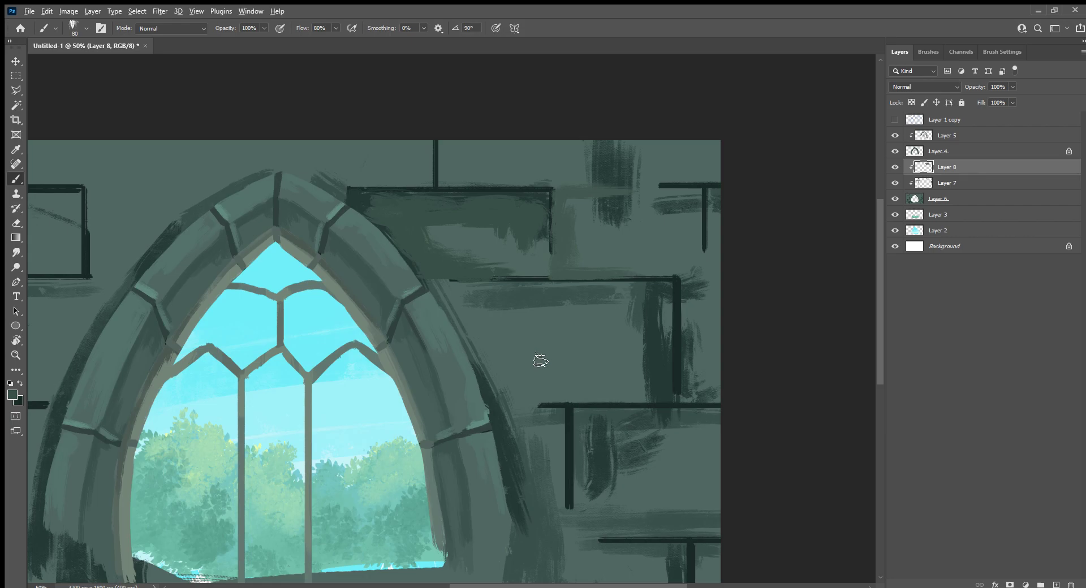
pyautogui.moveTo(539, 195)
pyautogui.mouseDown()
pyautogui.moveTo(545, 223)
pyautogui.moveTo(554, 219)
pyautogui.moveTo(531, 252)
pyautogui.moveTo(543, 252)
pyautogui.moveTo(546, 195)
pyautogui.mouseUp()
# Sample lighter wall tones to paint a light line along the beam's right post, adding texture.
pyautogui.keyDown('alt'); pyautogui.click(514, 216); pyautogui.keyUp('alt')
pyautogui.keyDown('alt'); pyautogui.click(519, 256); pyautogui.keyUp('alt')
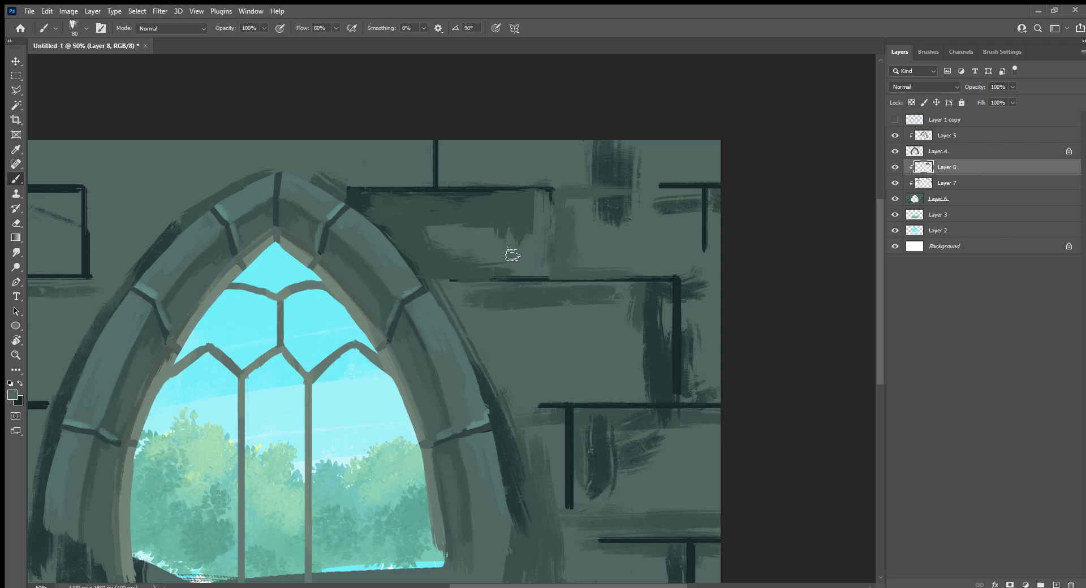
pyautogui.hotkey('ctrl', 'z')
pyautogui.hotkey('ctrl', 'z')
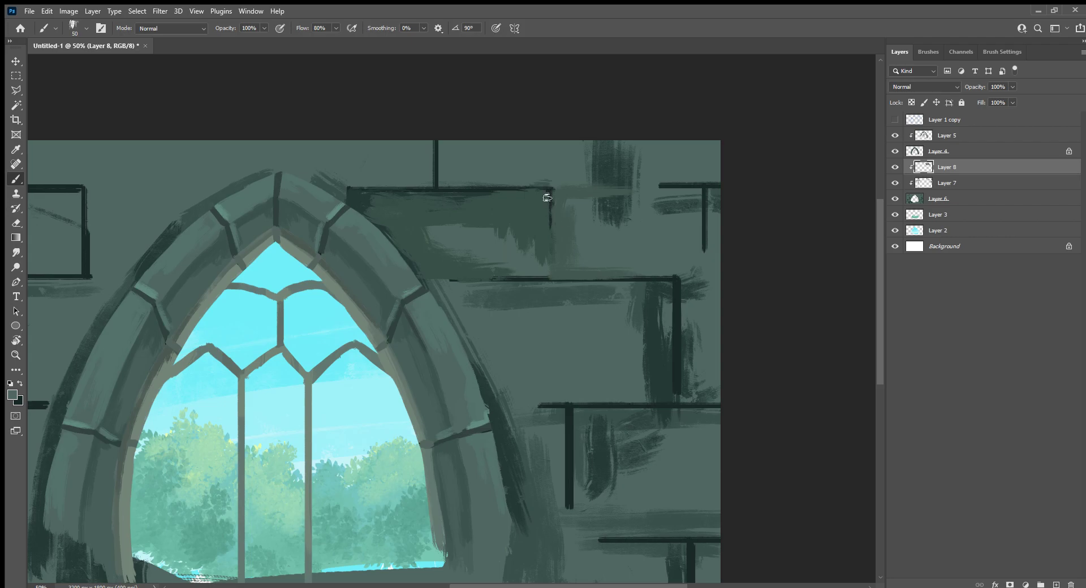
pyautogui.moveTo(545, 194); pyautogui.dragTo(546, 253)
pyautogui.moveTo(551, 217)
pyautogui.mouseDown()
pyautogui.moveTo(546, 257)
pyautogui.moveTo(551, 193)
pyautogui.moveTo(560, 230)
pyautogui.mouseUp()
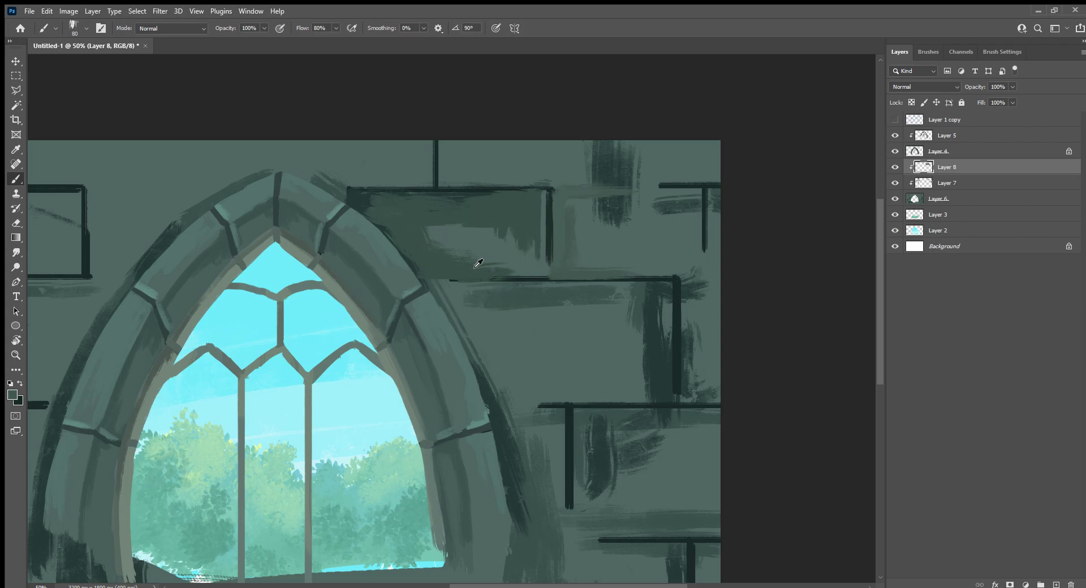
pyautogui.moveTo(486, 266)
pyautogui.mouseDown()
pyautogui.moveTo(497, 247)
pyautogui.moveTo(517, 245)
pyautogui.moveTo(534, 268)
pyautogui.mouseUp()
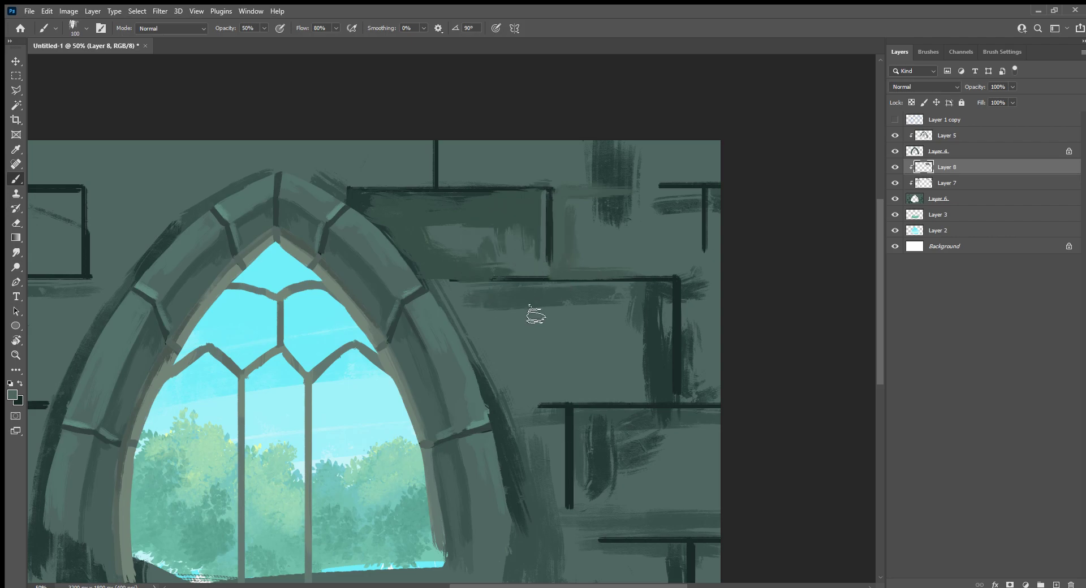
# Sample a darker block colour, add dark vertical strokes on the upper wall, and enlarge the brush to 175.
pyautogui.keyDown('alt'); pyautogui.click(459, 207); pyautogui.keyUp('alt')
pyautogui.moveTo(449, 144)
pyautogui.mouseDown()
pyautogui.moveTo(445, 177)
pyautogui.moveTo(463, 138)
pyautogui.mouseUp()
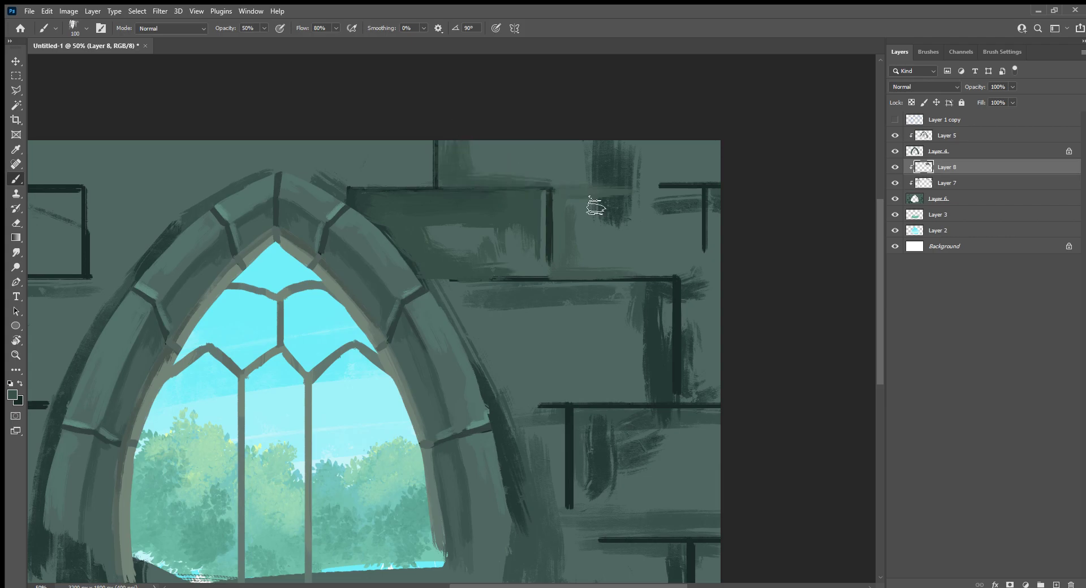
pyautogui.press(']')
pyautogui.press(']')
pyautogui.press(']')
pyautogui.click(929, 52)
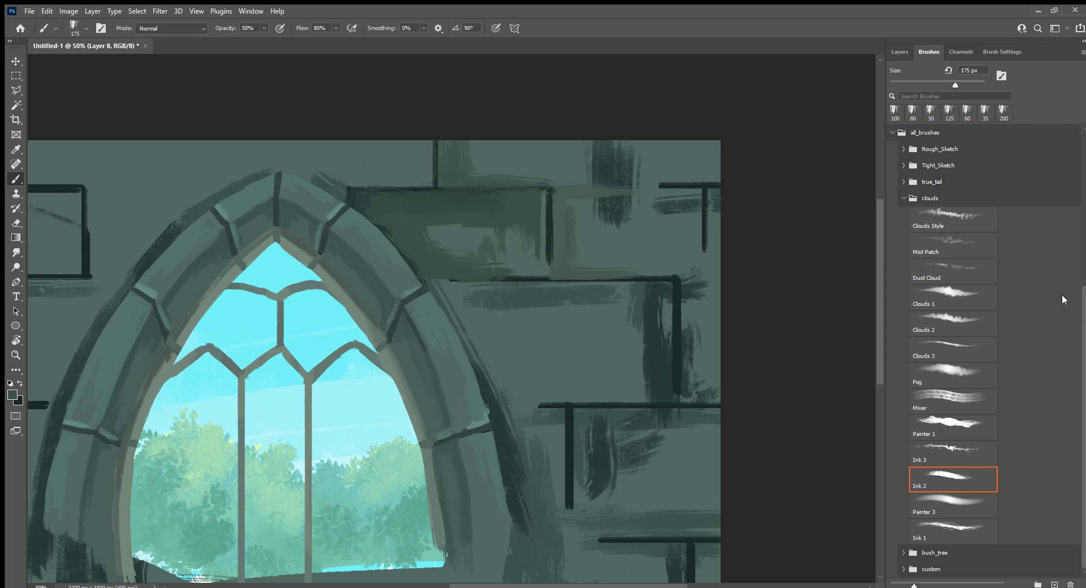
# Select the Real Oils mixer brush and blend the dark vertical bar on the right wall.
pyautogui.moveTo(1081, 327); pyautogui.dragTo(1083, 183)
pyautogui.click(1029, 301)
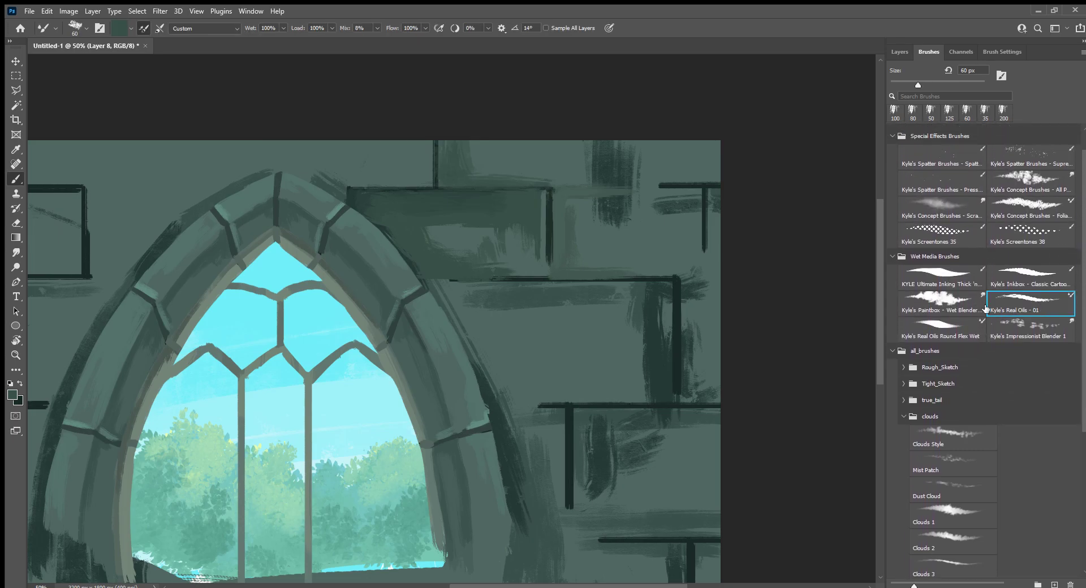
pyautogui.press(']')
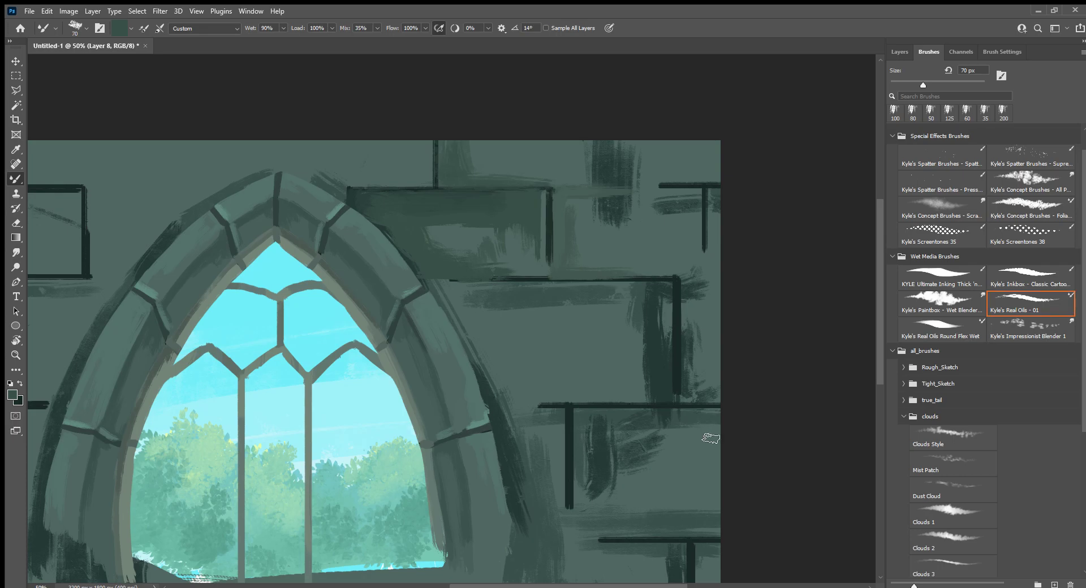
pyautogui.moveTo(649, 318); pyautogui.dragTo(650, 385)
pyautogui.moveTo(650, 294); pyautogui.dragTo(645, 406)
pyautogui.moveTo(657, 326); pyautogui.dragTo(661, 388)
pyautogui.moveTo(665, 300)
pyautogui.mouseDown()
pyautogui.moveTo(667, 388)
pyautogui.moveTo(666, 347)
pyautogui.mouseUp()
pyautogui.moveTo(670, 402); pyautogui.dragTo(670, 317)
# Load darker teal and wall colours at size 125, smoothing the bar, adjacent patch and ledge.
pyautogui.keyDown('alt'); pyautogui.click(660, 306); pyautogui.keyUp('alt')
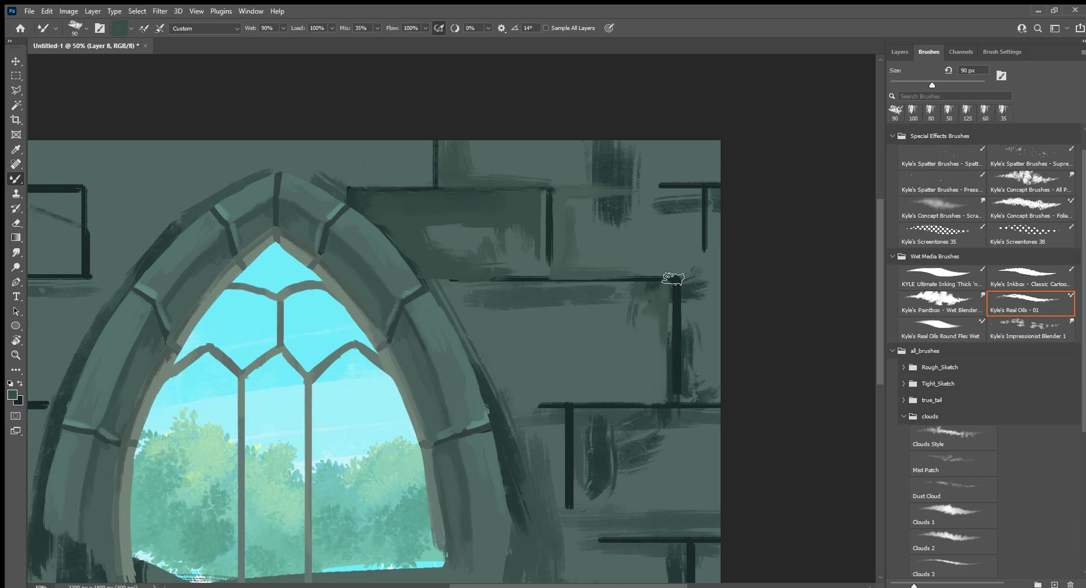
pyautogui.moveTo(674, 283)
pyautogui.mouseDown()
pyautogui.moveTo(548, 294)
pyautogui.moveTo(561, 326)
pyautogui.moveTo(548, 293)
pyautogui.moveTo(480, 291)
pyautogui.moveTo(472, 314)
pyautogui.moveTo(444, 286)
pyautogui.moveTo(498, 395)
pyautogui.moveTo(519, 405)
pyautogui.moveTo(633, 393)
pyautogui.mouseUp()
pyautogui.press(']')
pyautogui.press(']')
pyautogui.keyDown('alt'); pyautogui.click(566, 393); pyautogui.keyUp('alt')
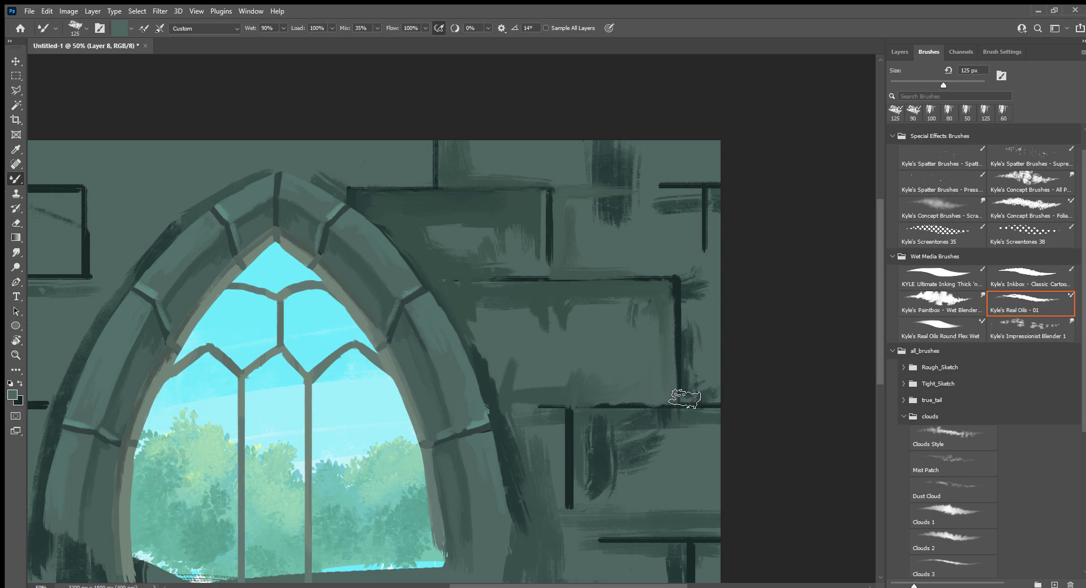
pyautogui.moveTo(681, 361); pyautogui.dragTo(679, 299)
pyautogui.moveTo(657, 371)
pyautogui.mouseDown()
pyautogui.moveTo(647, 317)
pyautogui.moveTo(662, 358)
pyautogui.moveTo(643, 364)
pyautogui.mouseUp()
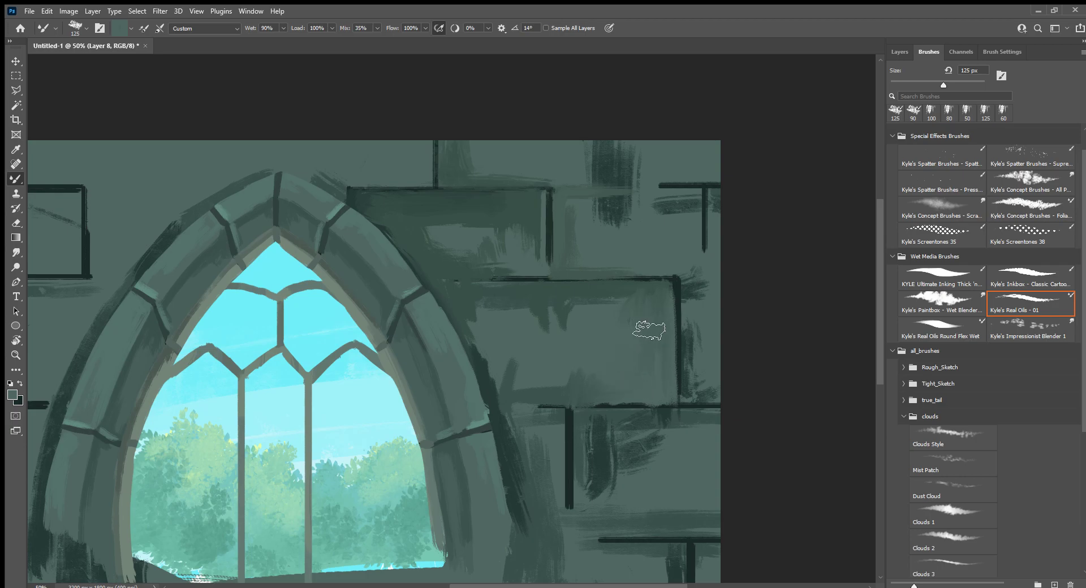
pyautogui.moveTo(582, 387)
pyautogui.mouseDown()
pyautogui.moveTo(562, 387)
pyautogui.moveTo(515, 348)
pyautogui.moveTo(517, 395)
pyautogui.moveTo(484, 317)
pyautogui.moveTo(497, 338)
pyautogui.moveTo(488, 312)
pyautogui.moveTo(635, 310)
pyautogui.moveTo(575, 317)
pyautogui.mouseUp()
# Blend a lighter band across the upper brick at 150, then the right-edge strokes at 90.
pyautogui.press(']')
pyautogui.press(']')
pyautogui.press(']')
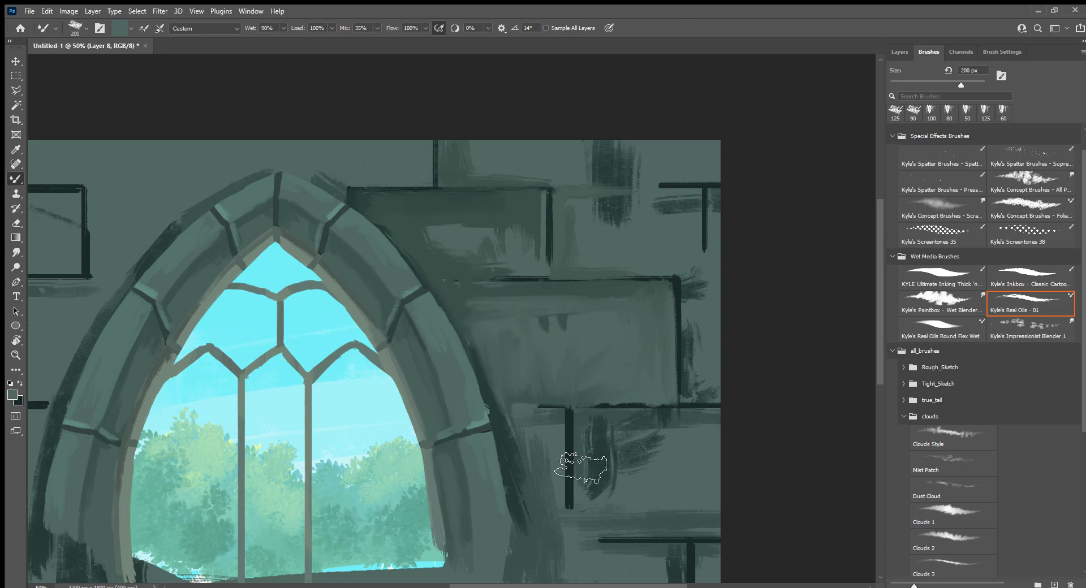
pyautogui.moveTo(511, 297)
pyautogui.mouseDown()
pyautogui.moveTo(557, 336)
pyautogui.moveTo(516, 315)
pyautogui.moveTo(568, 339)
pyautogui.moveTo(622, 322)
pyautogui.moveTo(651, 353)
pyautogui.mouseUp()
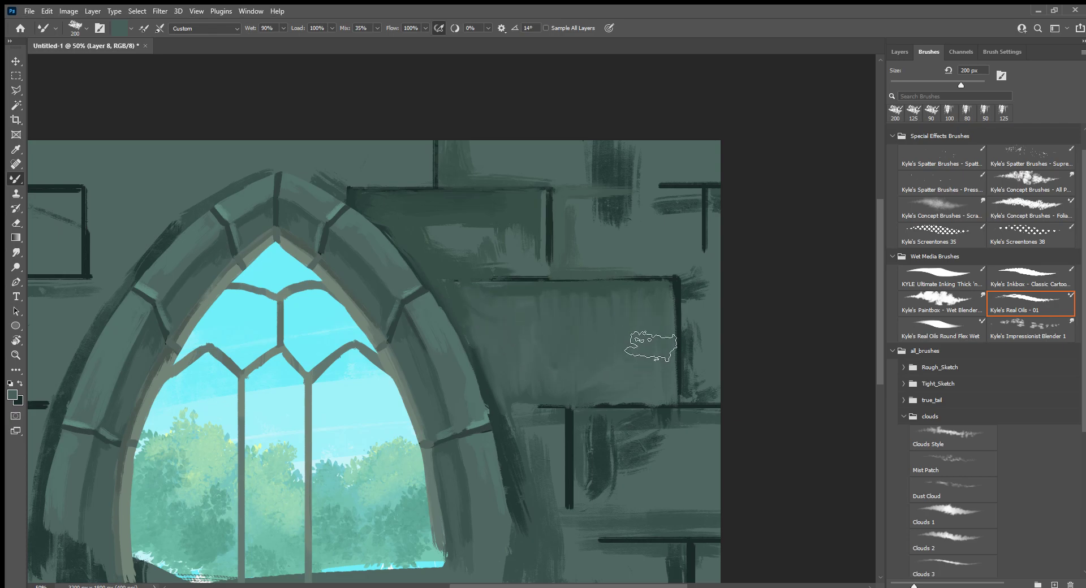
pyautogui.press('[')
pyautogui.press('[')
pyautogui.press('[')
pyautogui.press('[')
pyautogui.press('[')
pyautogui.moveTo(707, 285); pyautogui.dragTo(700, 395)
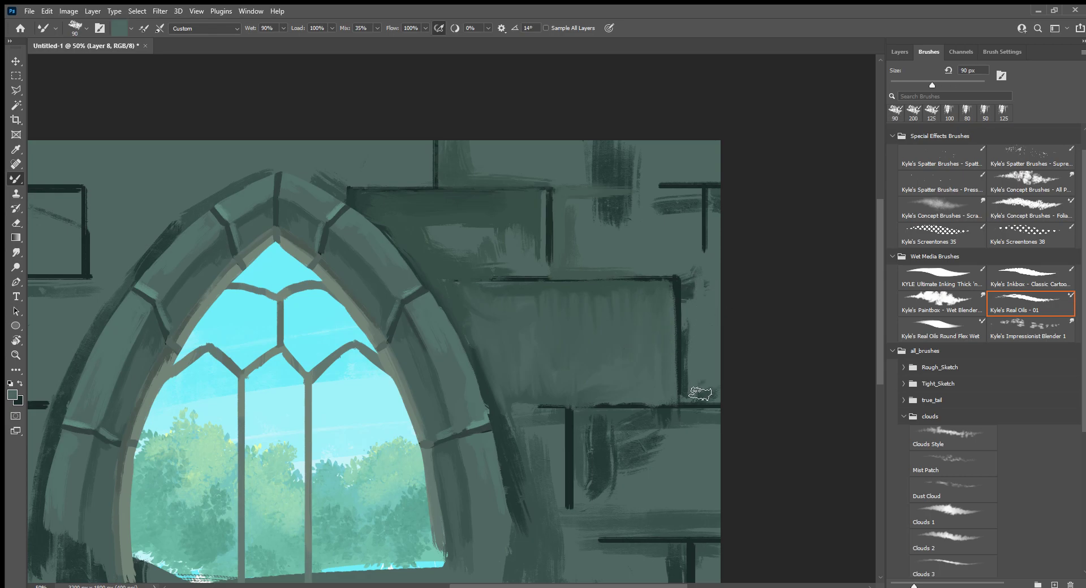
# Sample darker greens to paint a darker right edge on the wall, then select the foliage brush.
pyautogui.keyDown('alt'); pyautogui.click(683, 385); pyautogui.keyUp('alt')
pyautogui.moveTo(685, 299); pyautogui.dragTo(685, 399)
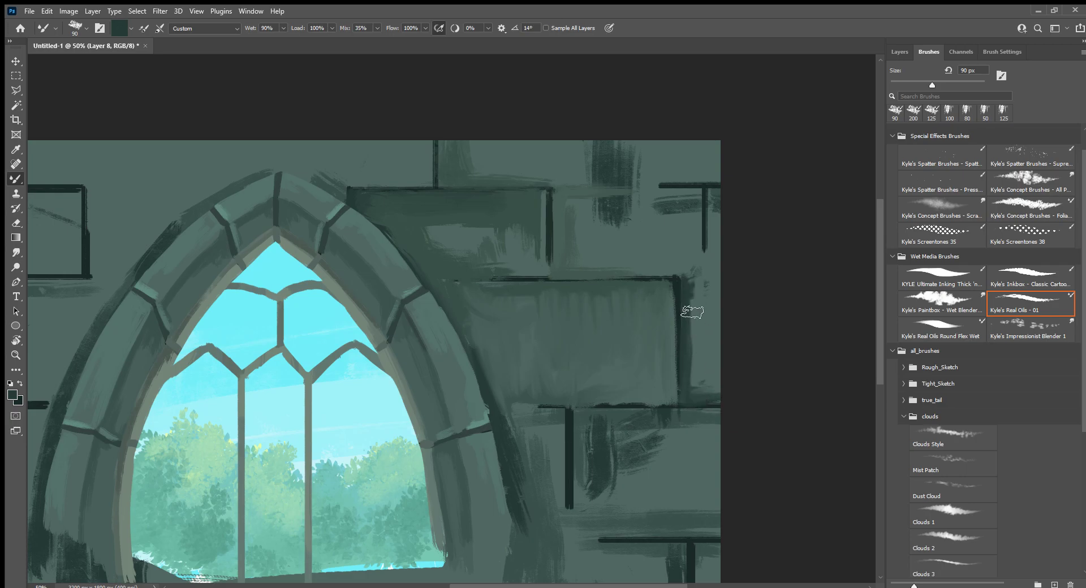
pyautogui.moveTo(693, 310); pyautogui.dragTo(700, 360)
pyautogui.keyDown('alt'); pyautogui.click(689, 288); pyautogui.keyUp('alt')
pyautogui.moveTo(693, 286); pyautogui.dragTo(715, 308)
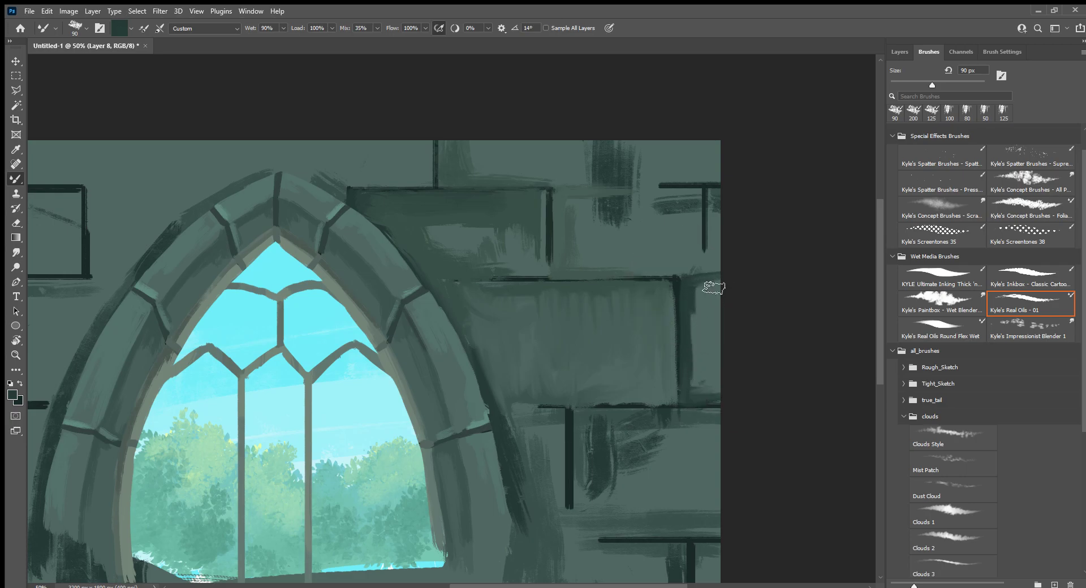
pyautogui.keyDown('alt'); pyautogui.click(718, 289); pyautogui.keyUp('alt')
pyautogui.press(']')
pyautogui.press(']')
pyautogui.press(']')
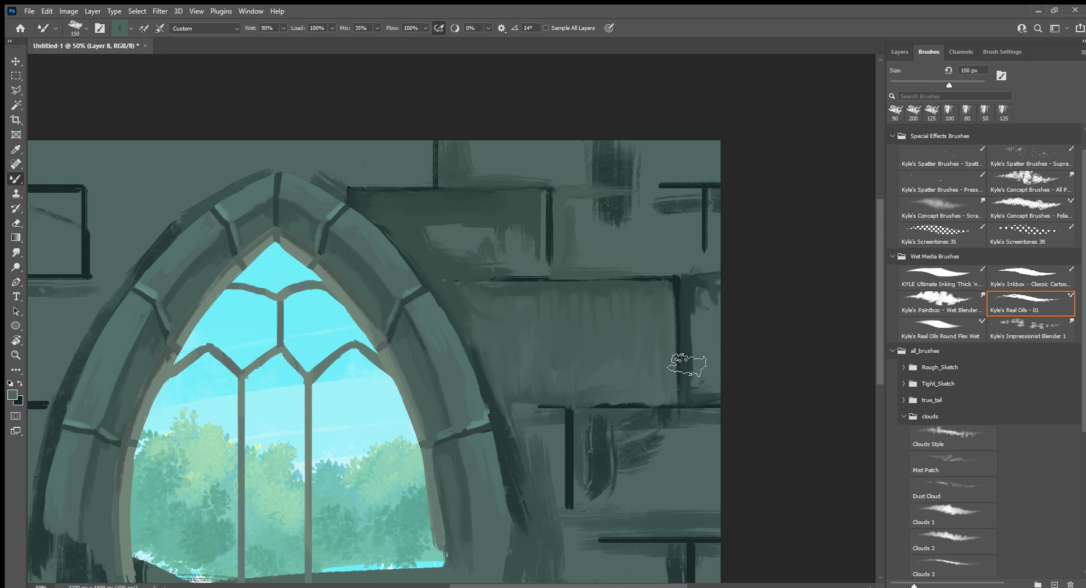
pyautogui.moveTo(711, 305); pyautogui.dragTo(714, 326)
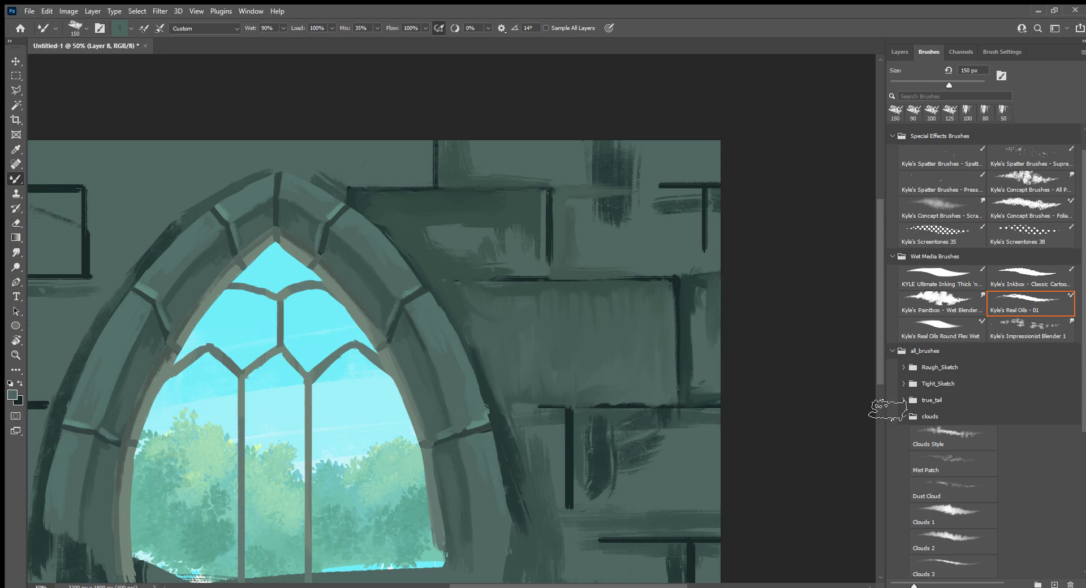
pyautogui.click(1045, 209)
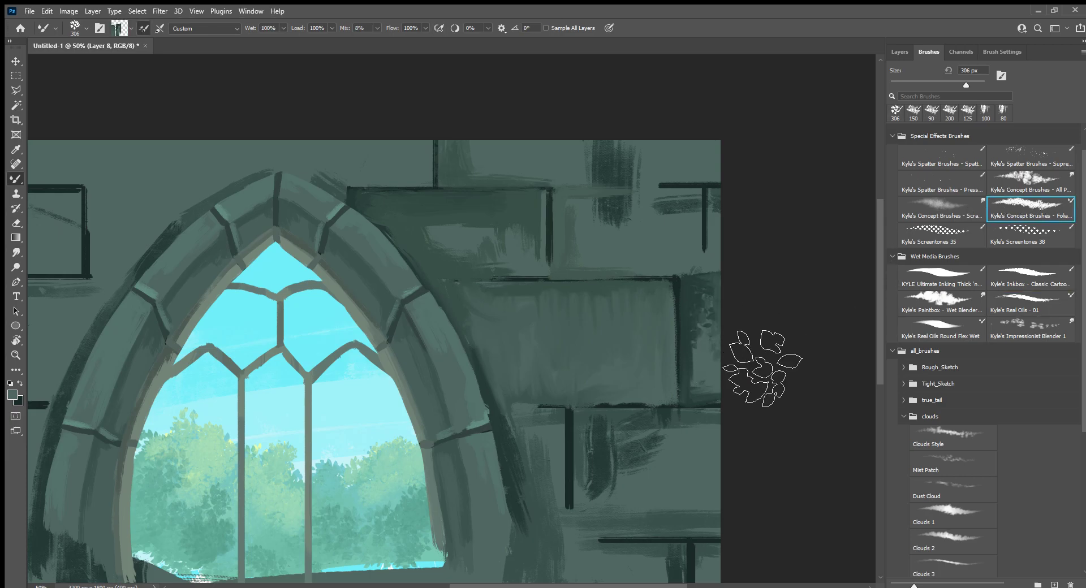
# Stamp leafy texture on the wall's right edge and smudge it smooth.
pyautogui.click(724, 368)
pyautogui.click(716, 368)
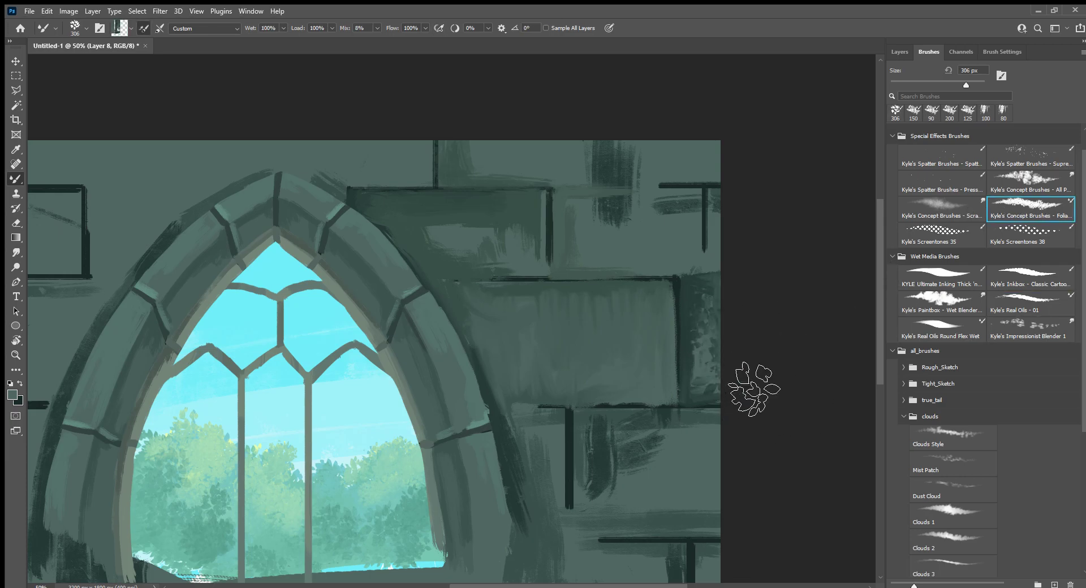
pyautogui.press('[')
pyautogui.press('[')
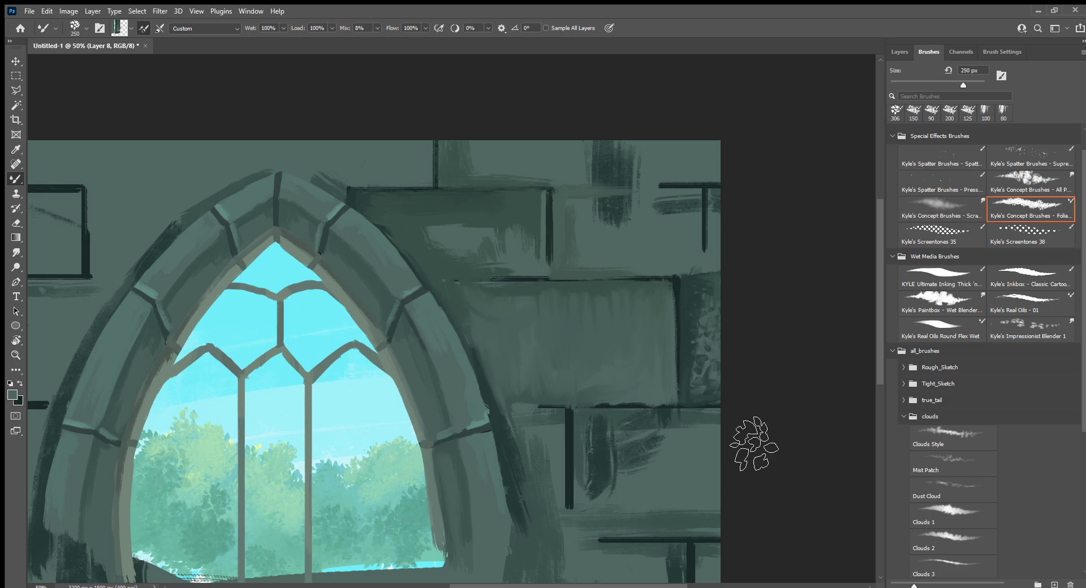
pyautogui.click(1030, 180)
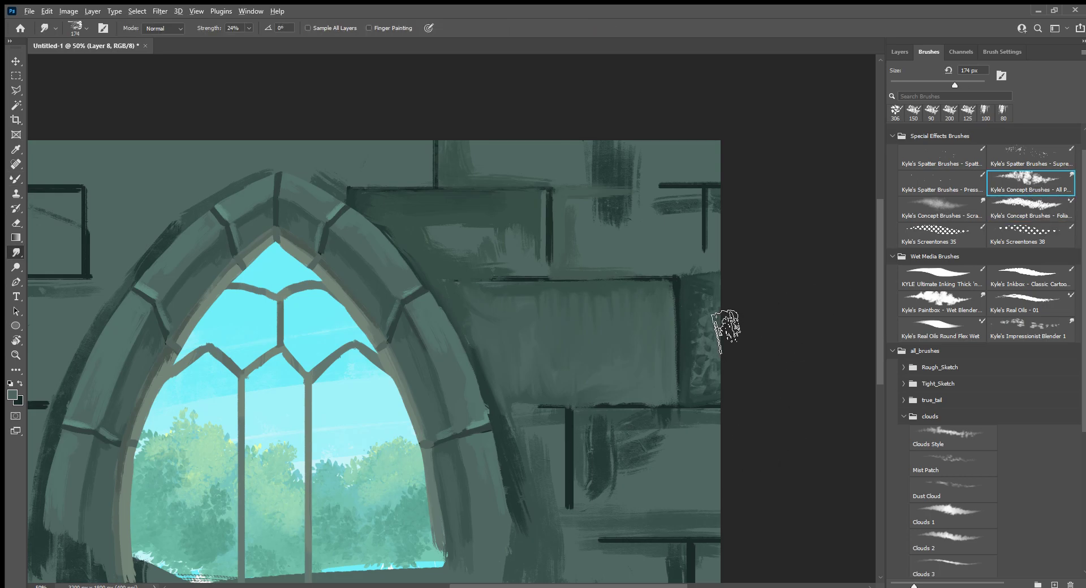
pyautogui.moveTo(722, 315)
pyautogui.mouseDown()
pyautogui.moveTo(732, 339)
pyautogui.moveTo(722, 363)
pyautogui.mouseUp()
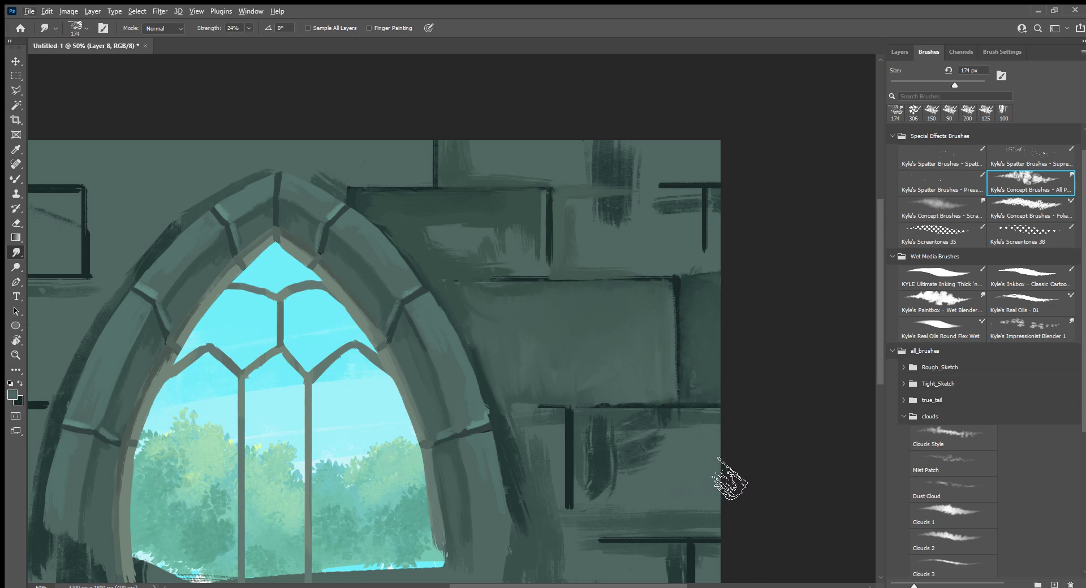
# Merge Layers 6, 7 and 8 into a single layer.
pyautogui.moveTo(746, 448); pyautogui.dragTo(752, 361)
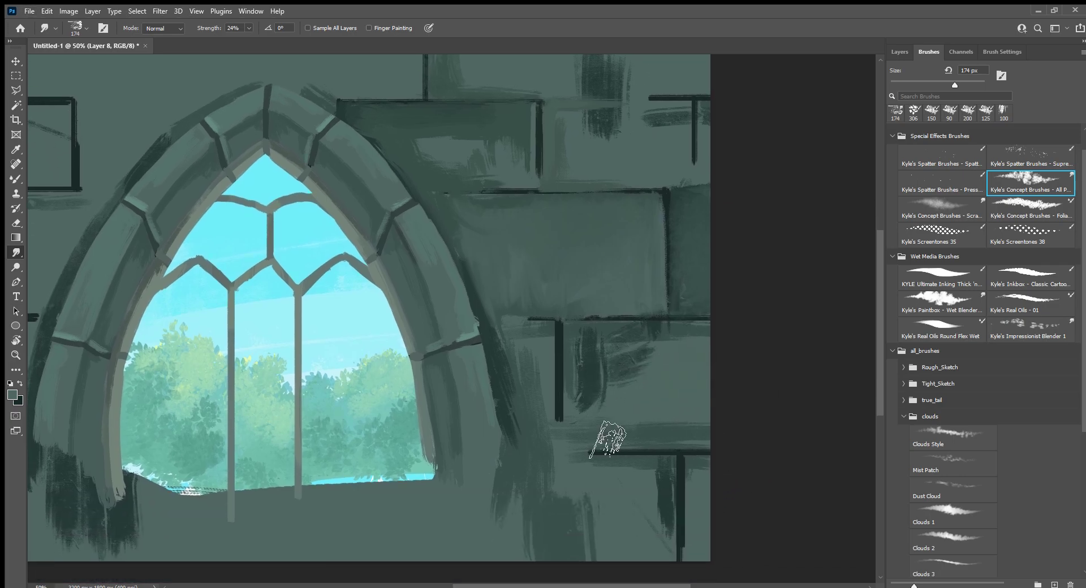
pyautogui.click(898, 51)
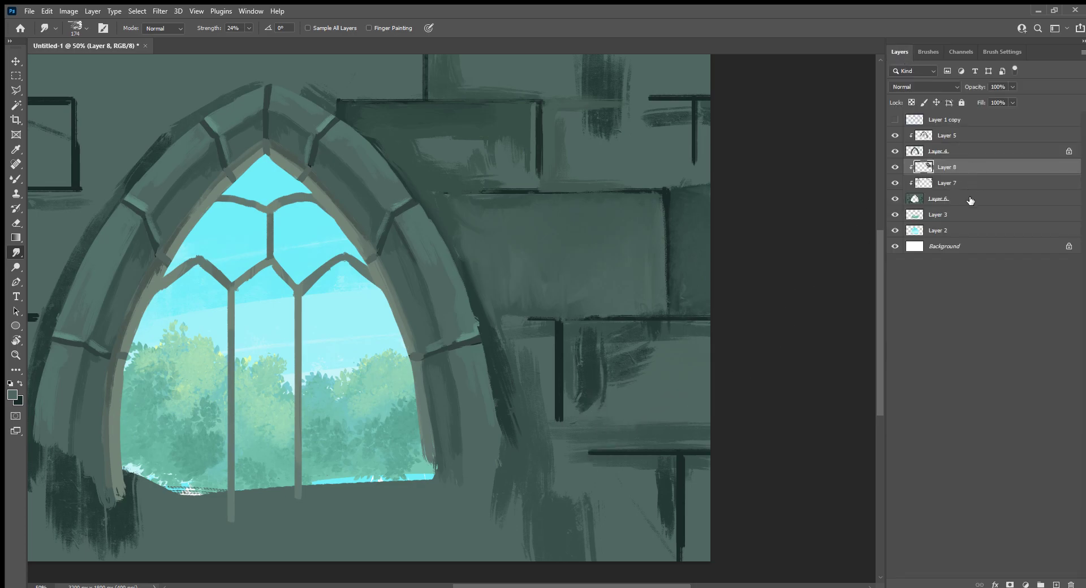
pyautogui.keyDown('shift'); pyautogui.click(970, 200); pyautogui.keyUp('shift')
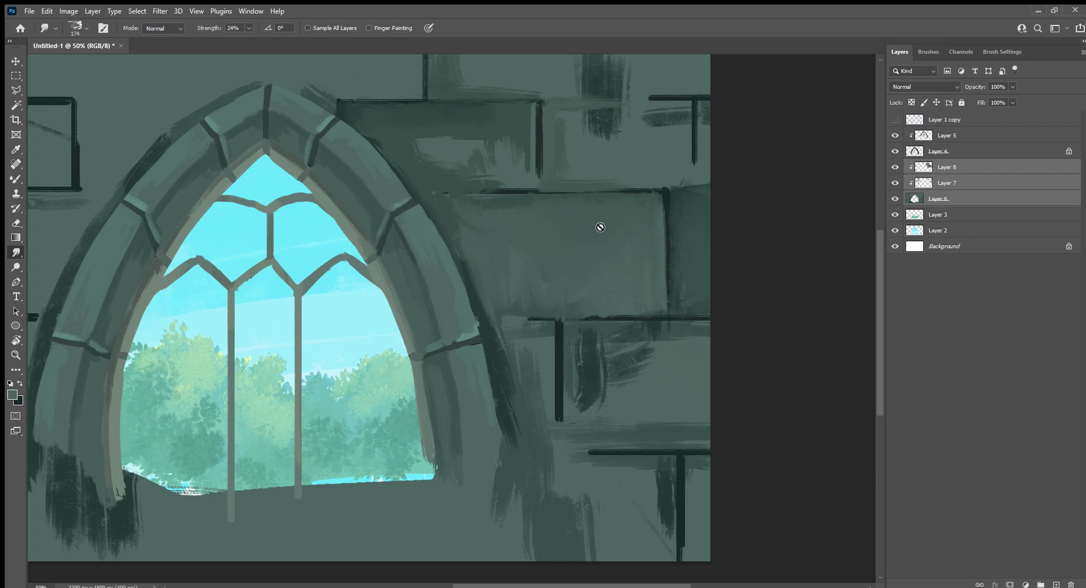
pyautogui.hotkey('ctrl', 'e')
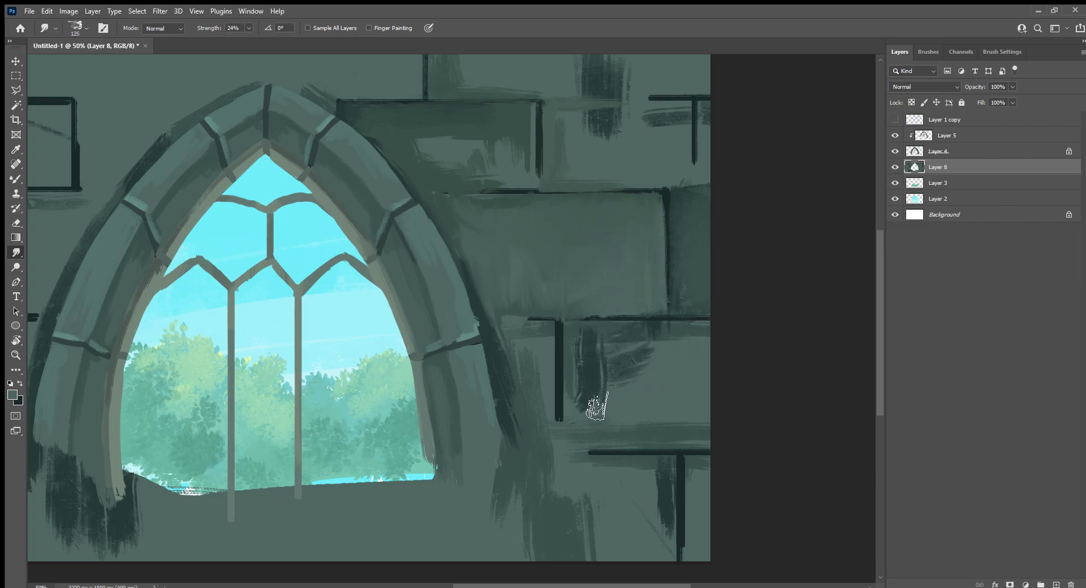
# Smudge away the dark streaks on the right wall with a 100 px brush.
pyautogui.press('[')
pyautogui.press('[')
pyautogui.press('[')
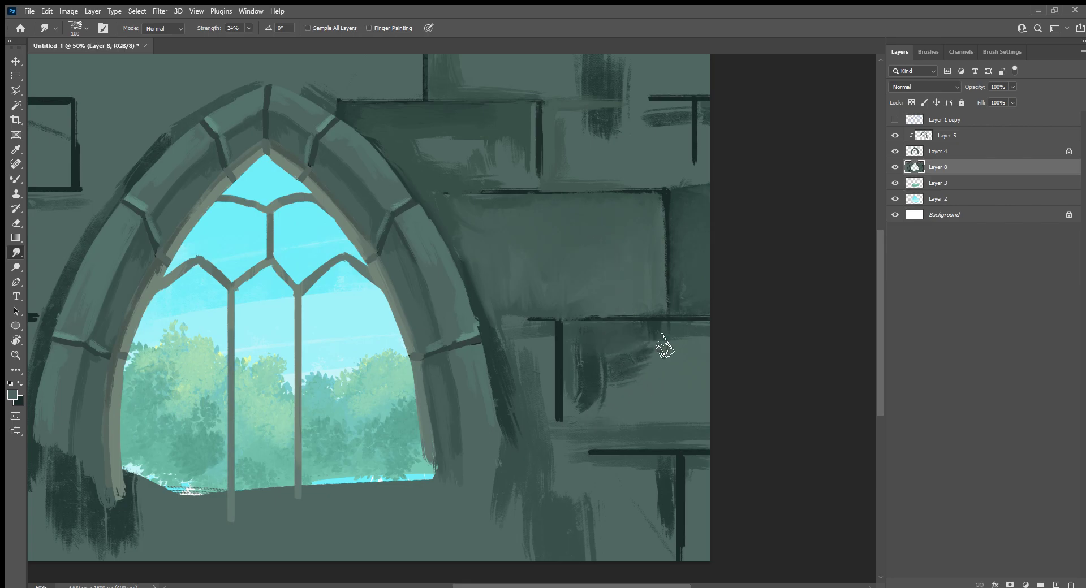
pyautogui.moveTo(594, 346)
pyautogui.mouseDown()
pyautogui.moveTo(581, 424)
pyautogui.moveTo(634, 394)
pyautogui.mouseUp()
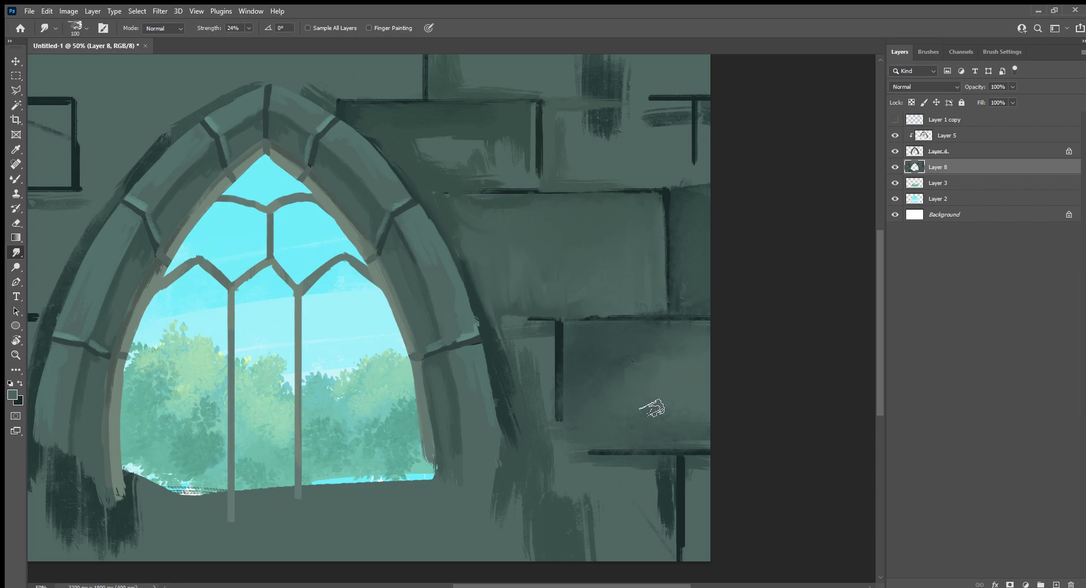
pyautogui.moveTo(695, 363); pyautogui.dragTo(639, 364)
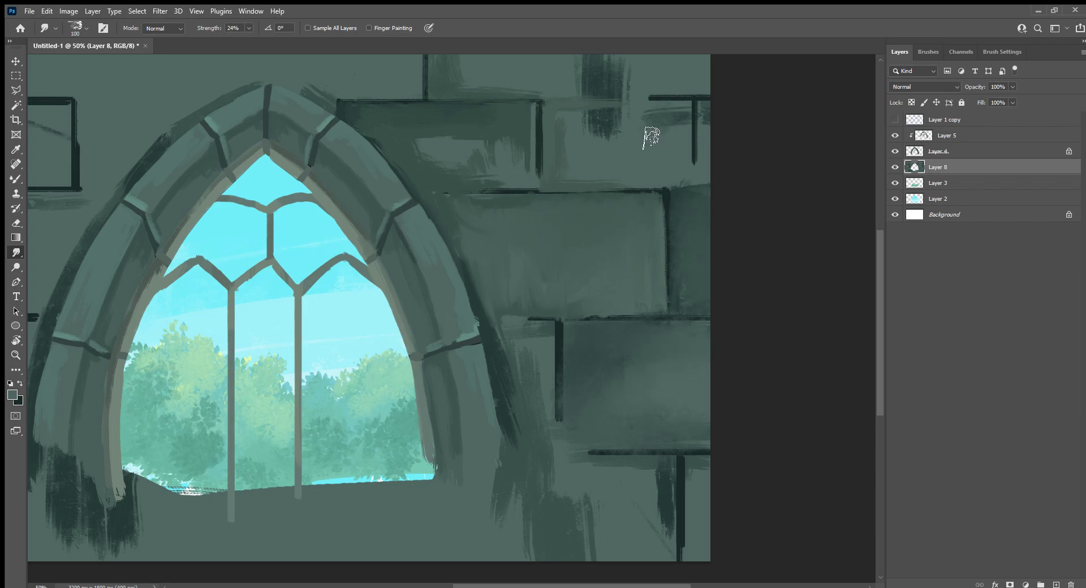
pyautogui.moveTo(650, 138)
pyautogui.mouseDown()
pyautogui.moveTo(691, 114)
pyautogui.moveTo(625, 133)
pyautogui.mouseUp()
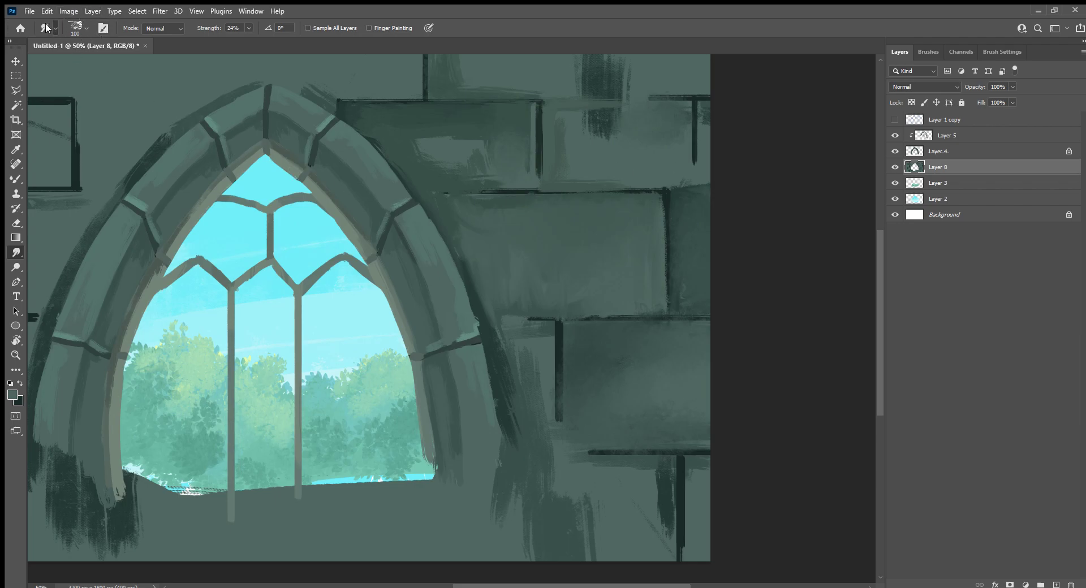
pyautogui.click(18, 179)
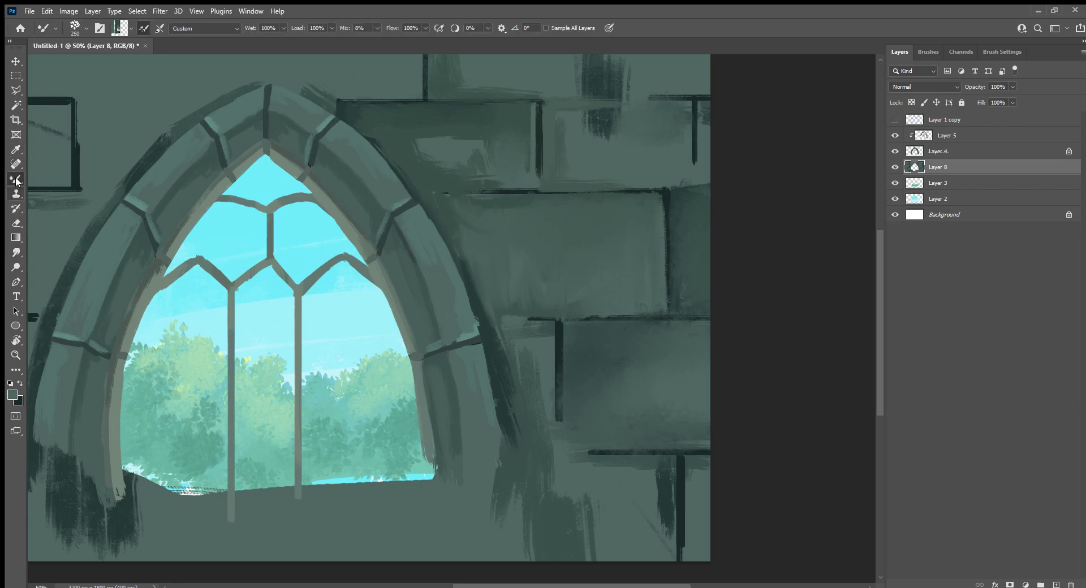
pyautogui.hotkey('shift', 'b')
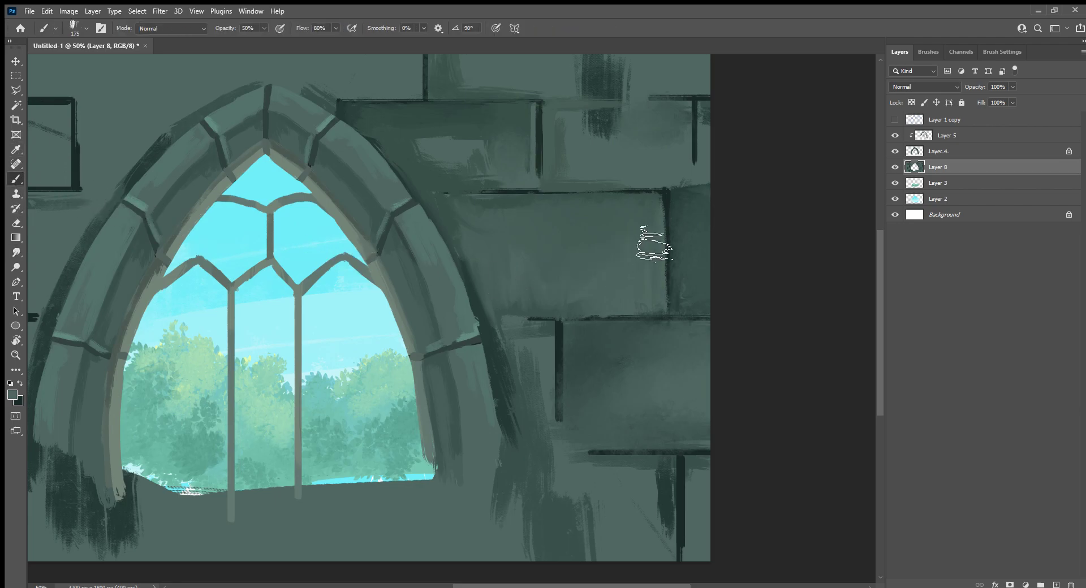
# Load Kyle's Ultimate Pastel Palooza from Dry Media Brushes at 80 px.
pyautogui.click(928, 52)
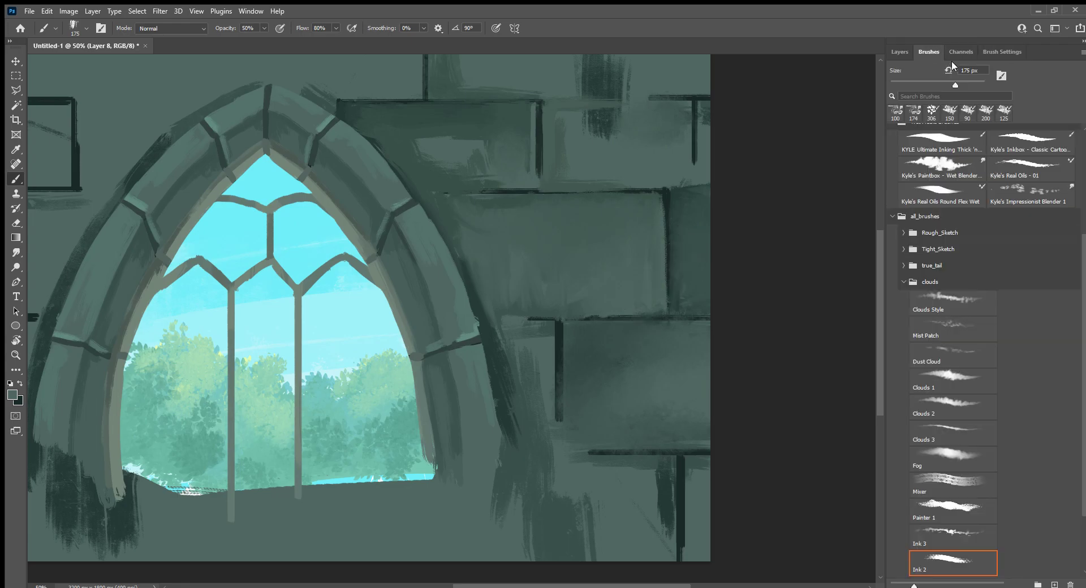
pyautogui.moveTo(1083, 355); pyautogui.dragTo(1083, 205)
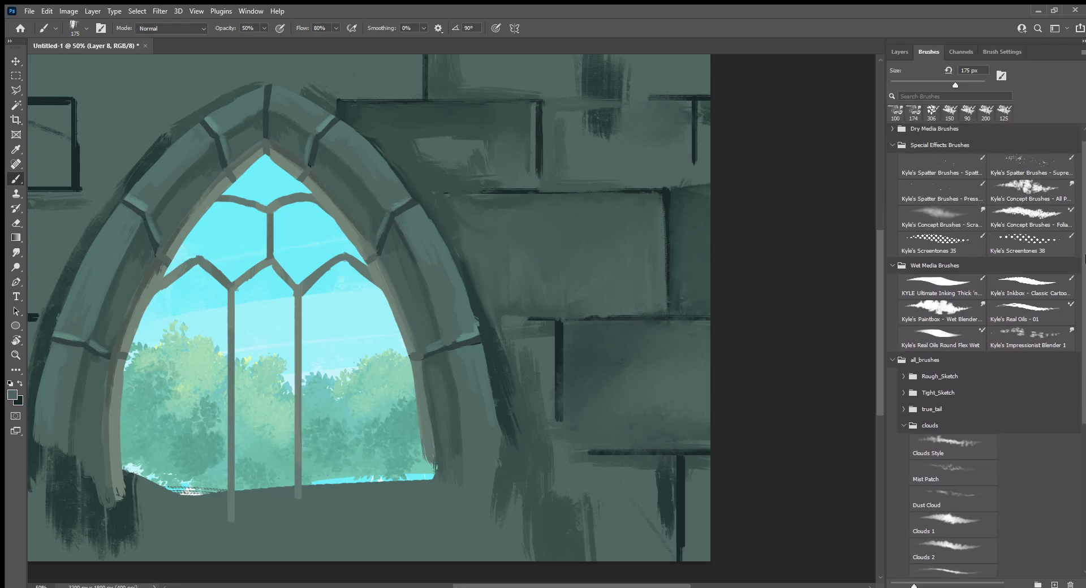
pyautogui.click(892, 147)
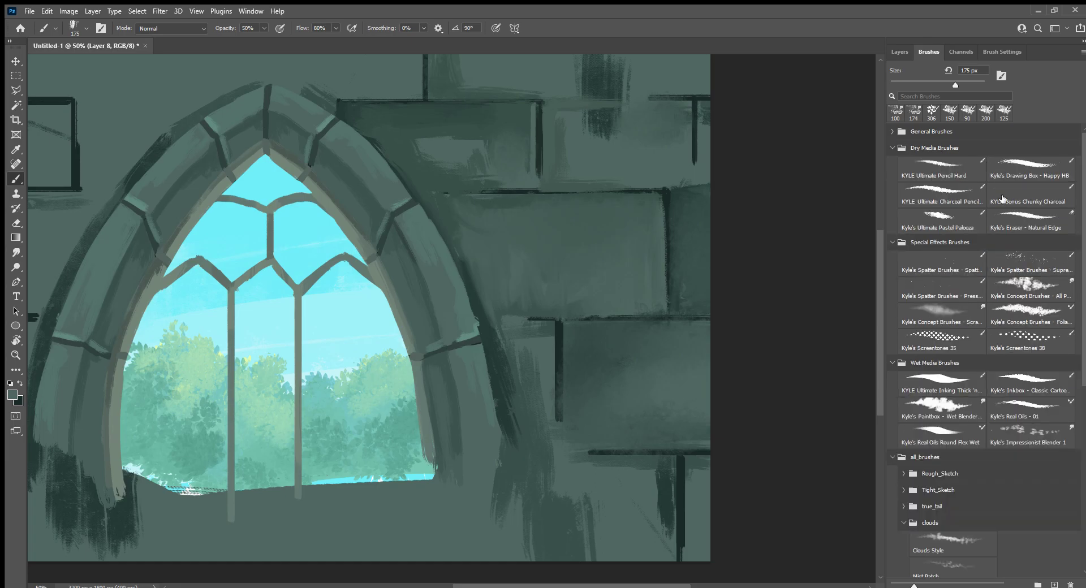
pyautogui.click(980, 213)
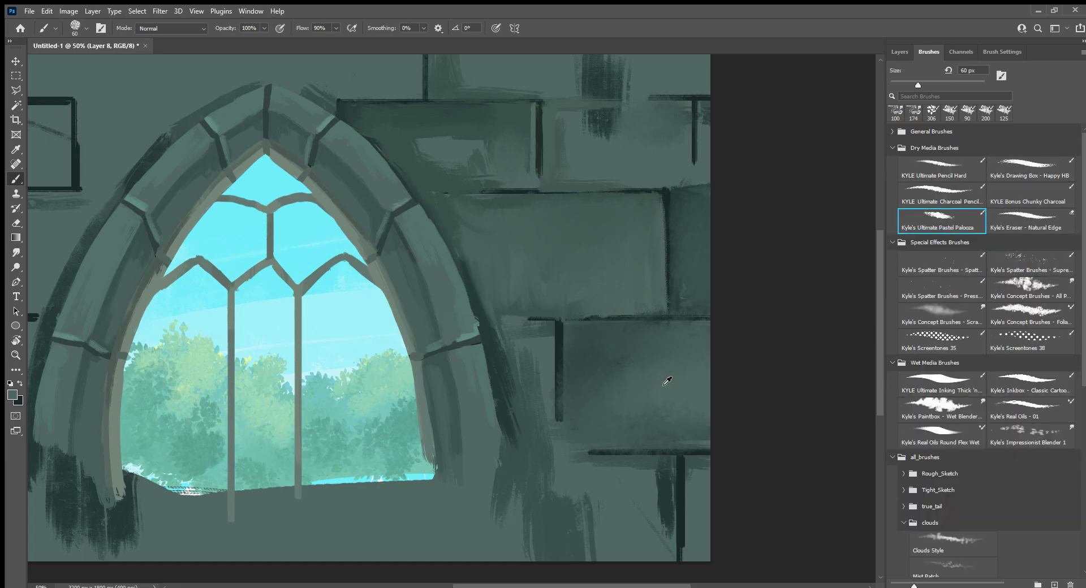
pyautogui.press(']')
pyautogui.press(']')
pyautogui.press(']')
# Texture the lower-right wall with dark and lighter sampled strokes, then set 60% opacity.
pyautogui.moveTo(666, 529)
pyautogui.mouseDown()
pyautogui.moveTo(662, 509)
pyautogui.moveTo(679, 495)
pyautogui.moveTo(698, 514)
pyautogui.mouseUp()
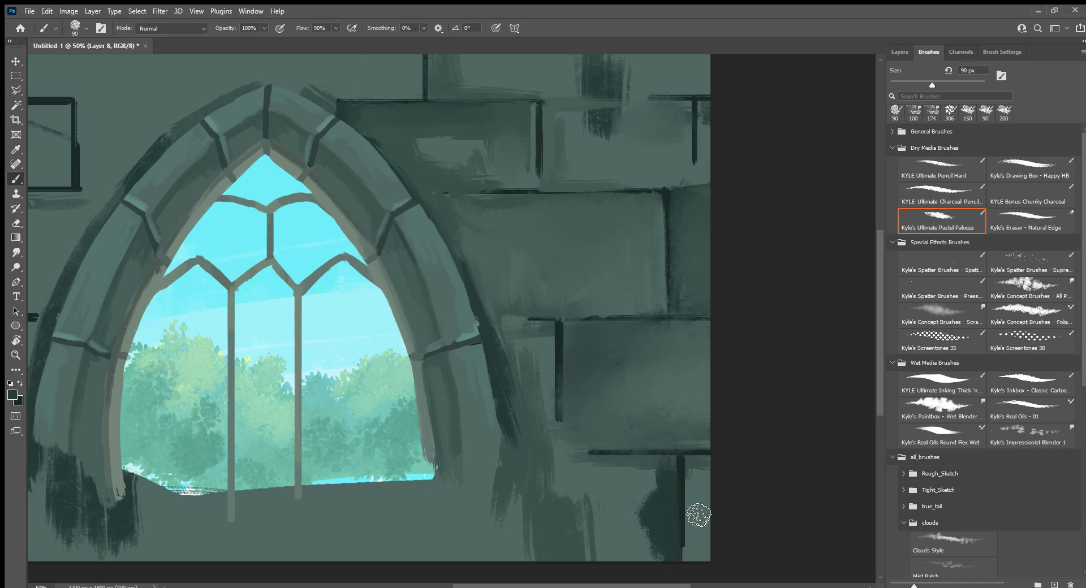
pyautogui.keyDown('alt'); pyautogui.click(703, 472); pyautogui.keyUp('alt')
pyautogui.moveTo(703, 473); pyautogui.dragTo(699, 566)
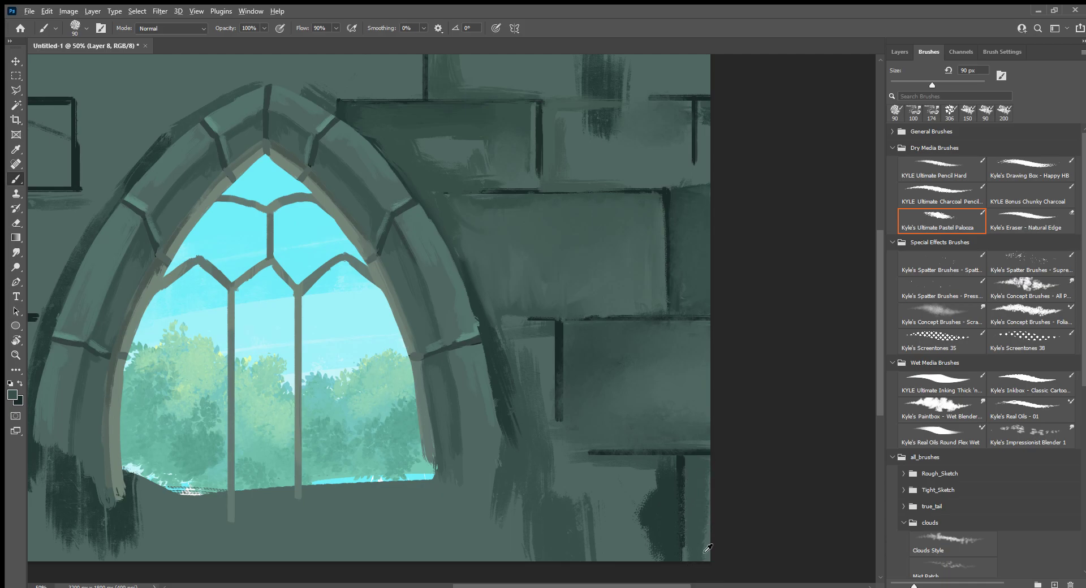
pyautogui.keyDown('alt'); pyautogui.click(706, 548); pyautogui.keyUp('alt')
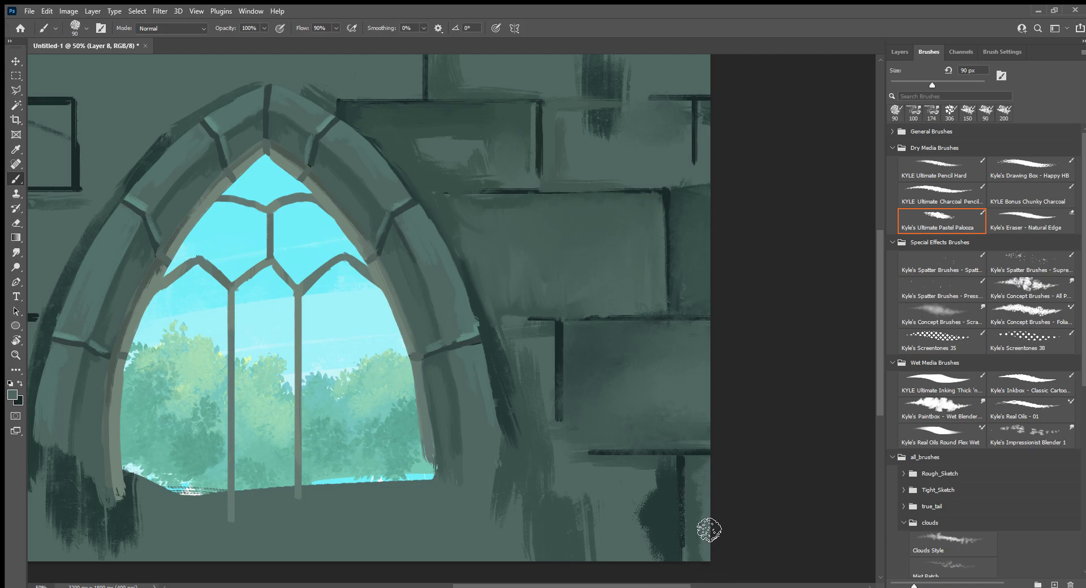
pyautogui.press('6')
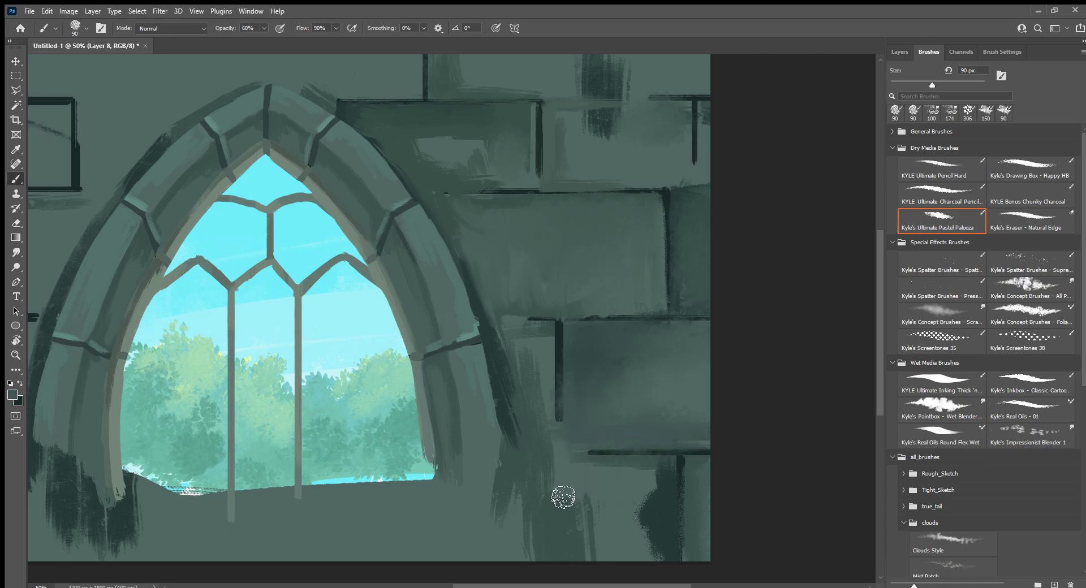
pyautogui.press('[')
pyautogui.press('[')
pyautogui.press('[')
pyautogui.press('[')
# Repaint dark mortar lines on the stone blocks right of the arch, including the upper seam.
pyautogui.keyDown('alt'); pyautogui.click(558, 337); pyautogui.keyUp('alt')
pyautogui.moveTo(508, 320); pyautogui.dragTo(486, 318)
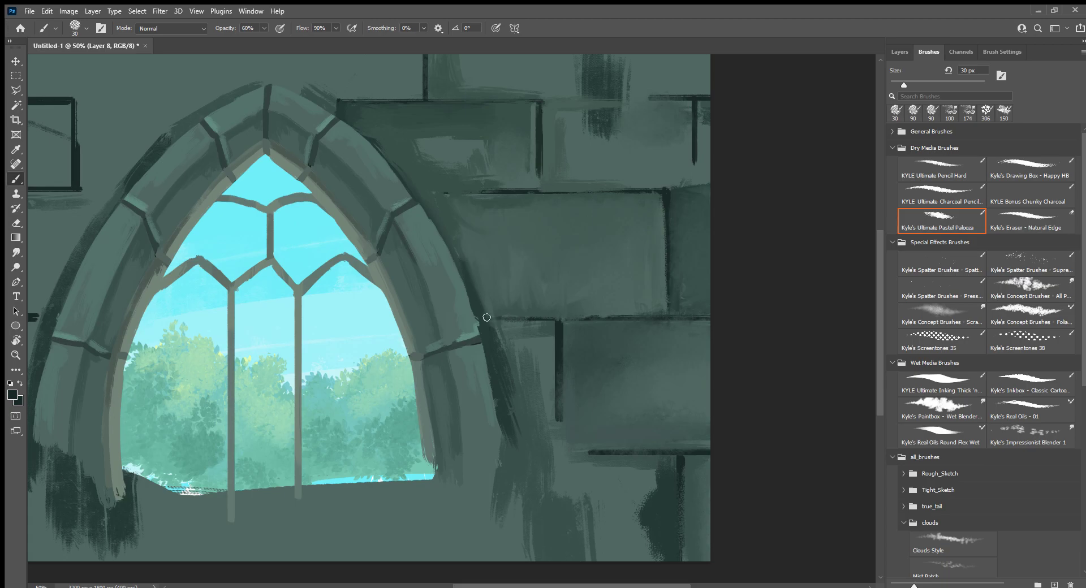
pyautogui.hotkey('ctrl', 'z')
pyautogui.moveTo(491, 319)
pyautogui.mouseDown()
pyautogui.moveTo(532, 321)
pyautogui.moveTo(493, 321)
pyautogui.mouseUp()
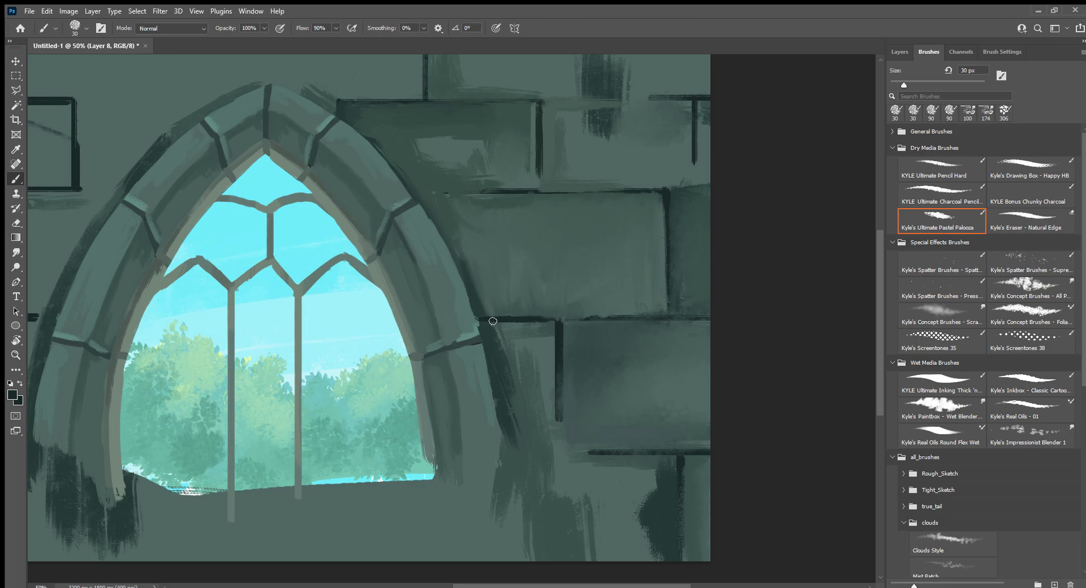
pyautogui.moveTo(560, 397); pyautogui.dragTo(559, 403)
pyautogui.moveTo(608, 316); pyautogui.dragTo(662, 317)
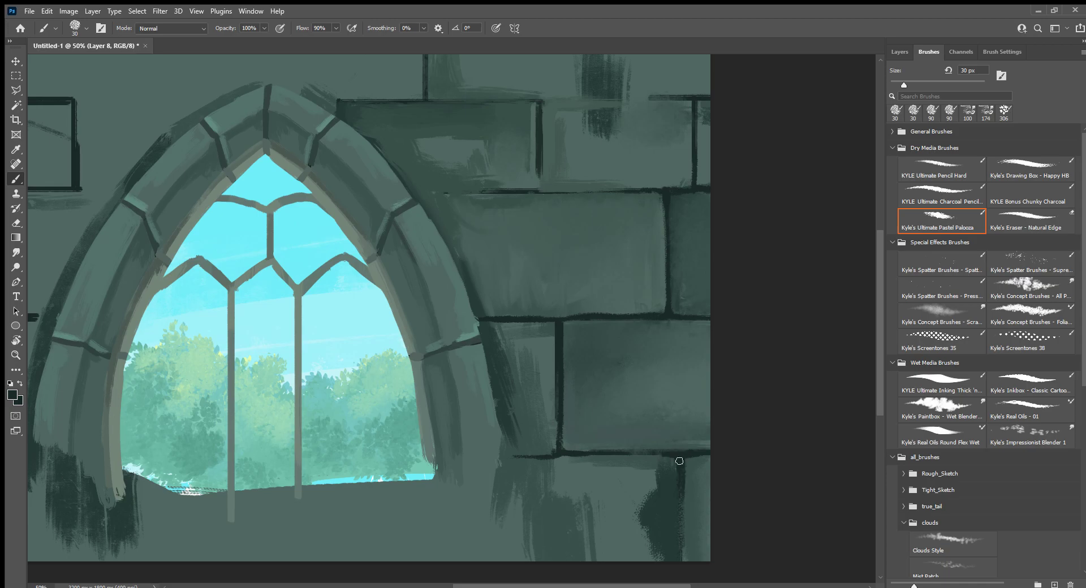
pyautogui.moveTo(679, 461); pyautogui.dragTo(680, 513)
pyautogui.moveTo(429, 193); pyautogui.dragTo(663, 190)
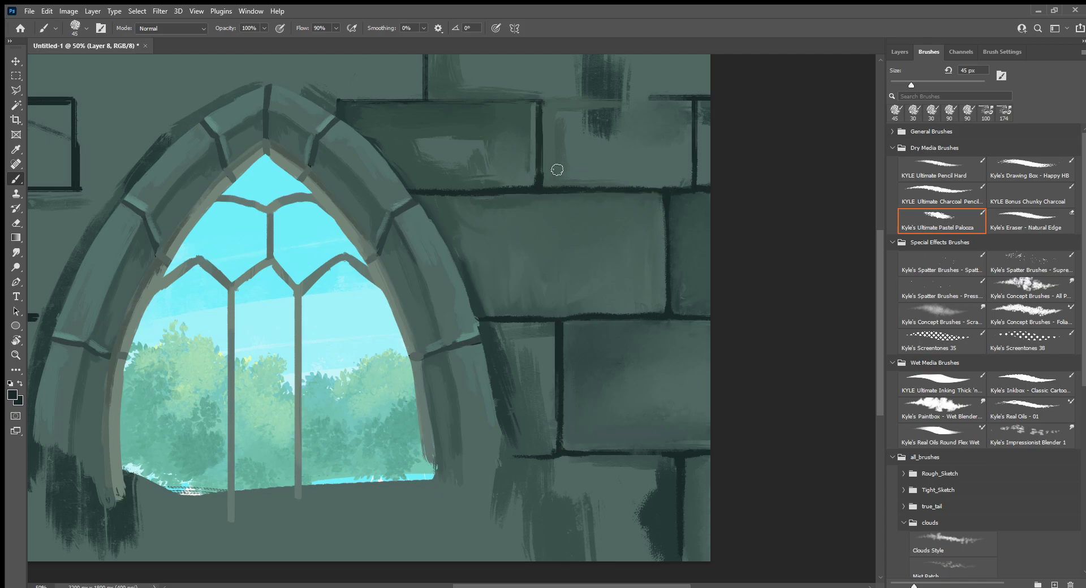
# Darken and extend the upper brick seams and vertical joints up to the arch.
pyautogui.moveTo(537, 107); pyautogui.dragTo(539, 174)
pyautogui.moveTo(416, 126); pyautogui.dragTo(654, 191)
pyautogui.moveTo(553, 168); pyautogui.dragTo(777, 170)
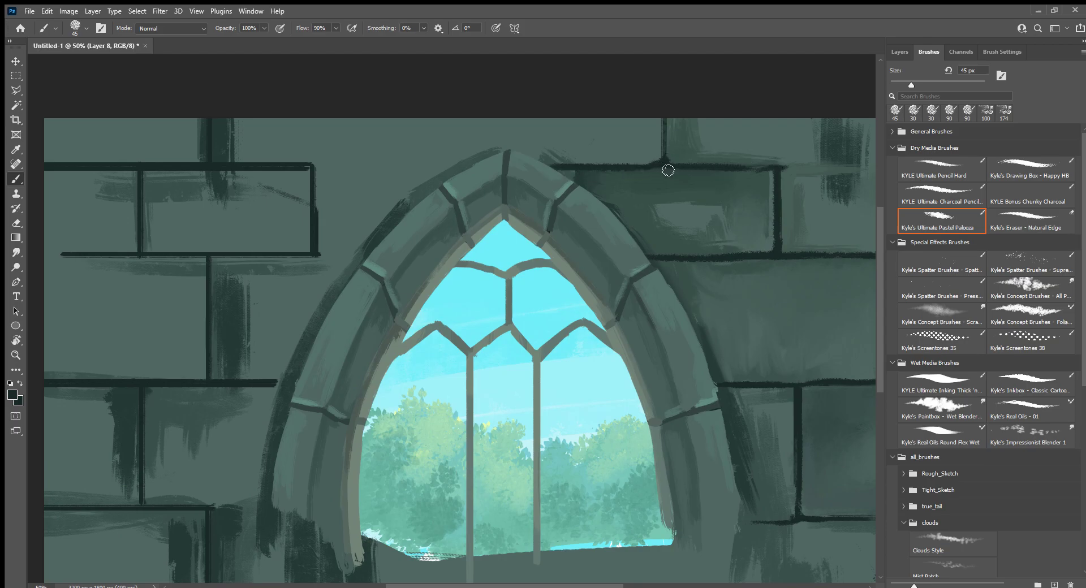
pyautogui.moveTo(668, 170); pyautogui.dragTo(666, 125)
pyautogui.moveTo(665, 163); pyautogui.dragTo(665, 120)
pyautogui.moveTo(420, 254); pyautogui.dragTo(649, 231)
pyautogui.moveTo(543, 141)
pyautogui.mouseDown()
pyautogui.moveTo(645, 140)
pyautogui.moveTo(439, 143)
pyautogui.mouseUp()
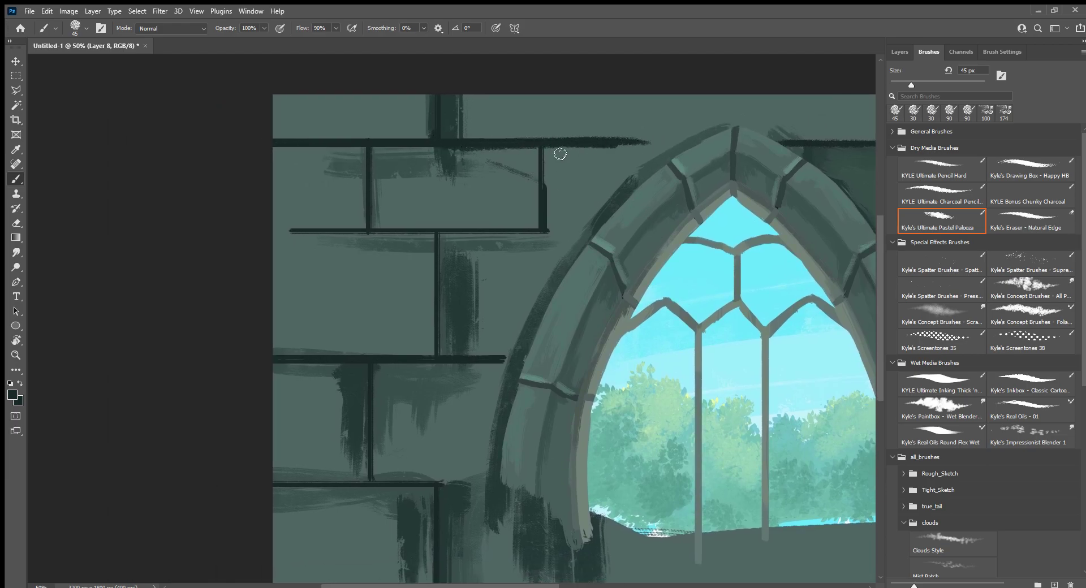
pyautogui.moveTo(542, 146); pyautogui.dragTo(547, 198)
pyautogui.moveTo(546, 160); pyautogui.dragTo(547, 224)
pyautogui.moveTo(639, 150); pyautogui.dragTo(689, 141)
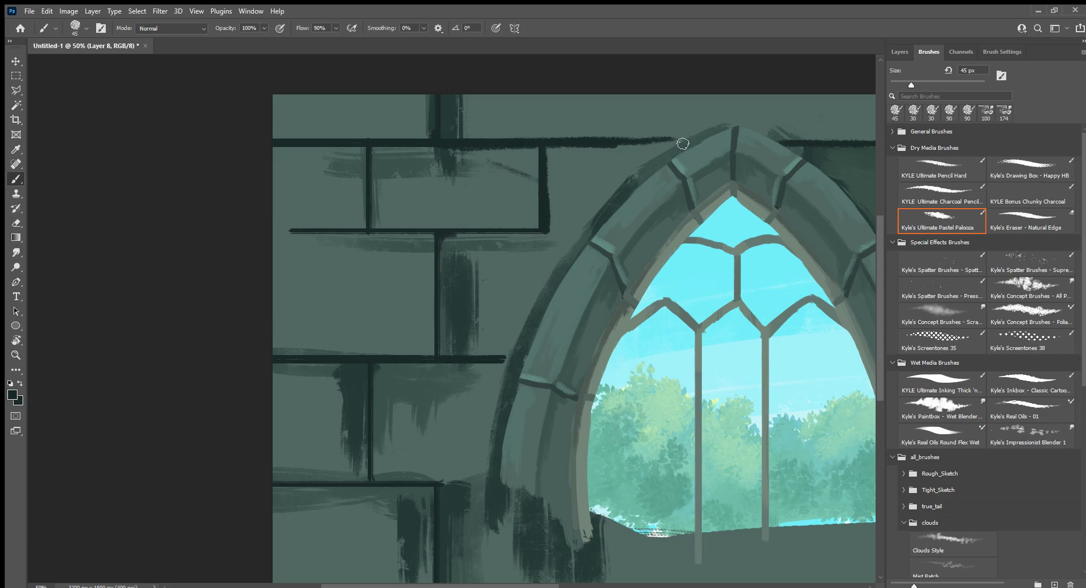
# Thicken the left wall's horizontal and vertical seams down to the canvas bottom.
pyautogui.moveTo(443, 245)
pyautogui.mouseDown()
pyautogui.moveTo(441, 344)
pyautogui.moveTo(472, 361)
pyautogui.mouseUp()
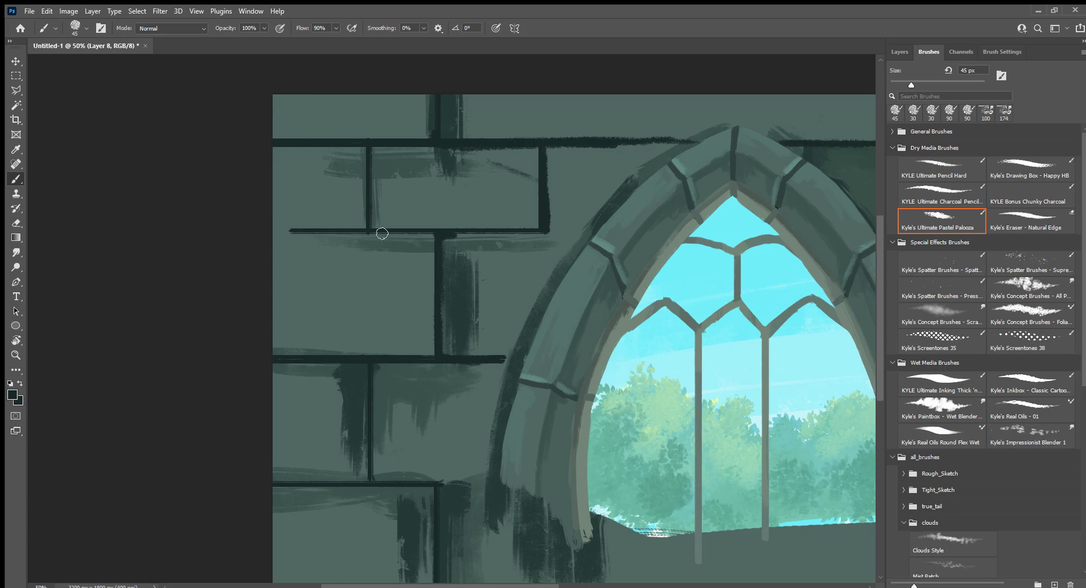
pyautogui.moveTo(381, 233)
pyautogui.mouseDown()
pyautogui.moveTo(431, 237)
pyautogui.moveTo(262, 230)
pyautogui.moveTo(402, 237)
pyautogui.moveTo(369, 174)
pyautogui.moveTo(368, 201)
pyautogui.moveTo(368, 146)
pyautogui.mouseUp()
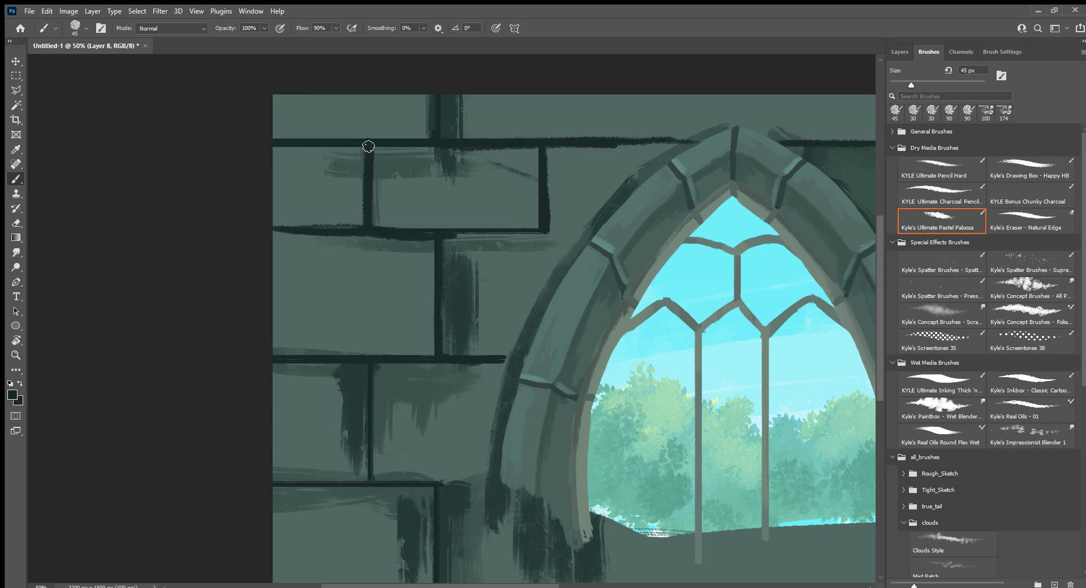
pyautogui.moveTo(283, 146); pyautogui.dragTo(368, 142)
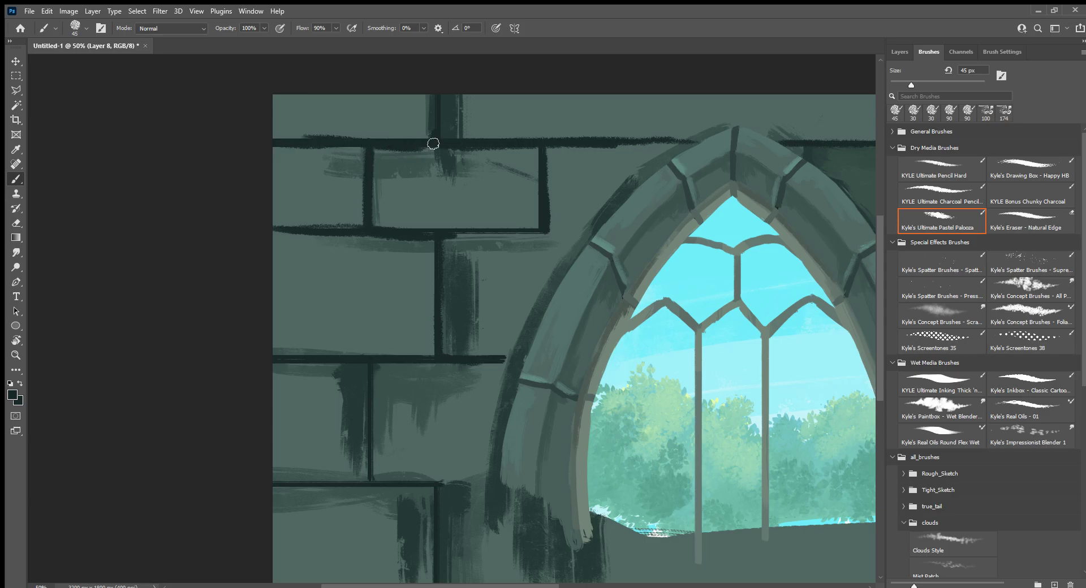
pyautogui.moveTo(281, 360)
pyautogui.mouseDown()
pyautogui.moveTo(530, 360)
pyautogui.moveTo(588, 279)
pyautogui.mouseUp()
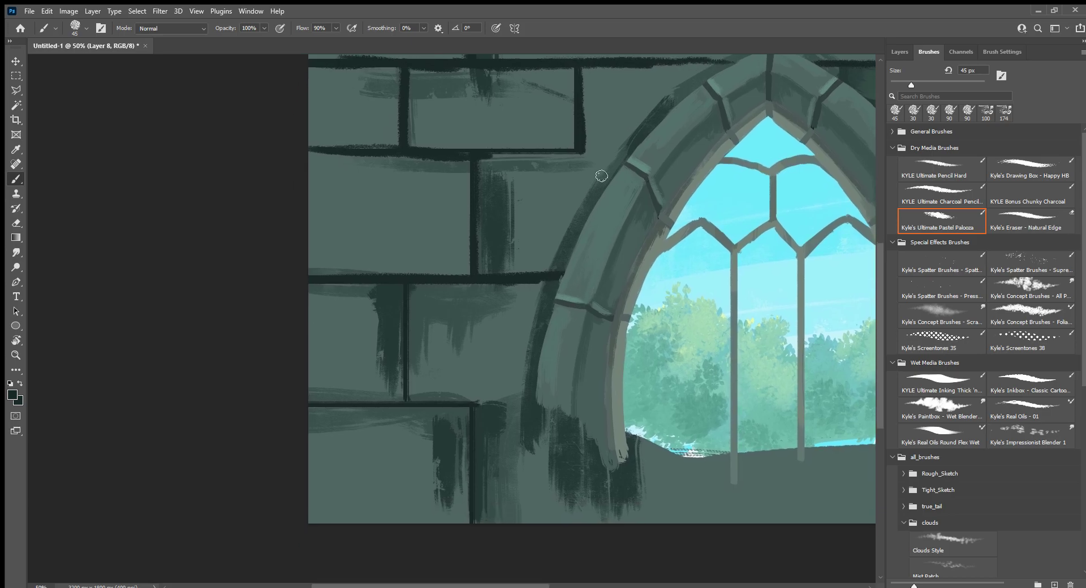
pyautogui.moveTo(563, 152); pyautogui.dragTo(609, 149)
pyautogui.moveTo(507, 156); pyautogui.dragTo(636, 149)
pyautogui.moveTo(407, 277); pyautogui.dragTo(406, 402)
pyautogui.moveTo(320, 405)
pyautogui.mouseDown()
pyautogui.moveTo(475, 407)
pyautogui.moveTo(473, 537)
pyautogui.mouseUp()
pyautogui.moveTo(474, 435); pyautogui.dragTo(479, 576)
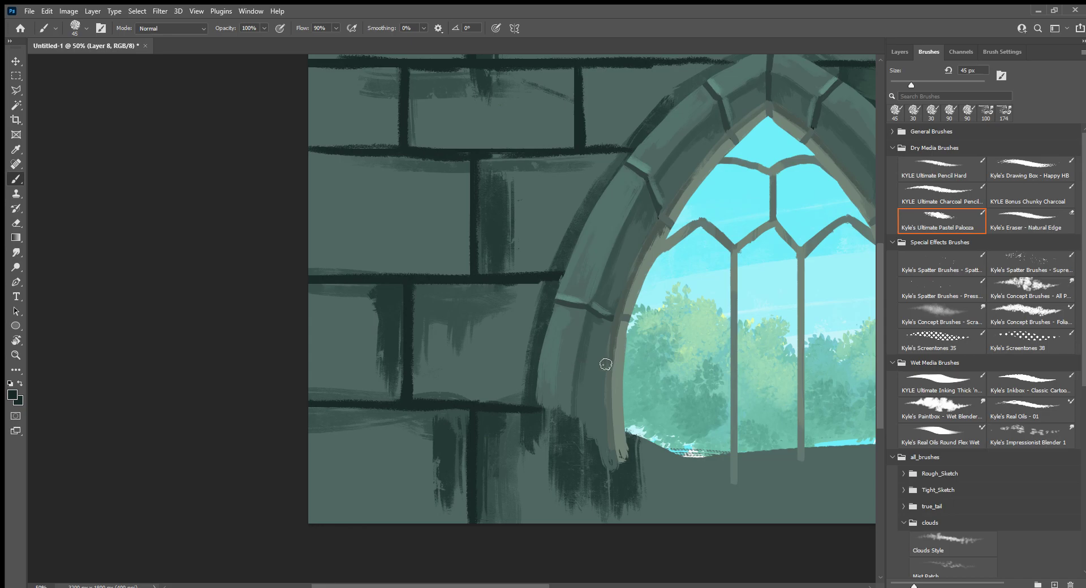
pyautogui.click(951, 200)
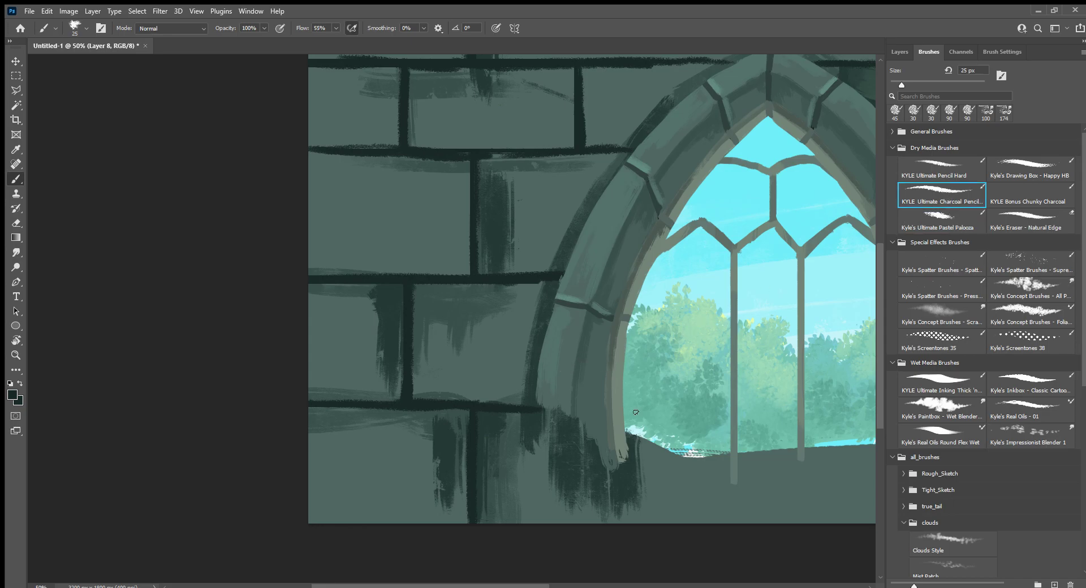
# Choose the textured Paintbox Gouache brush at 80 px.
pyautogui.click(1042, 215)
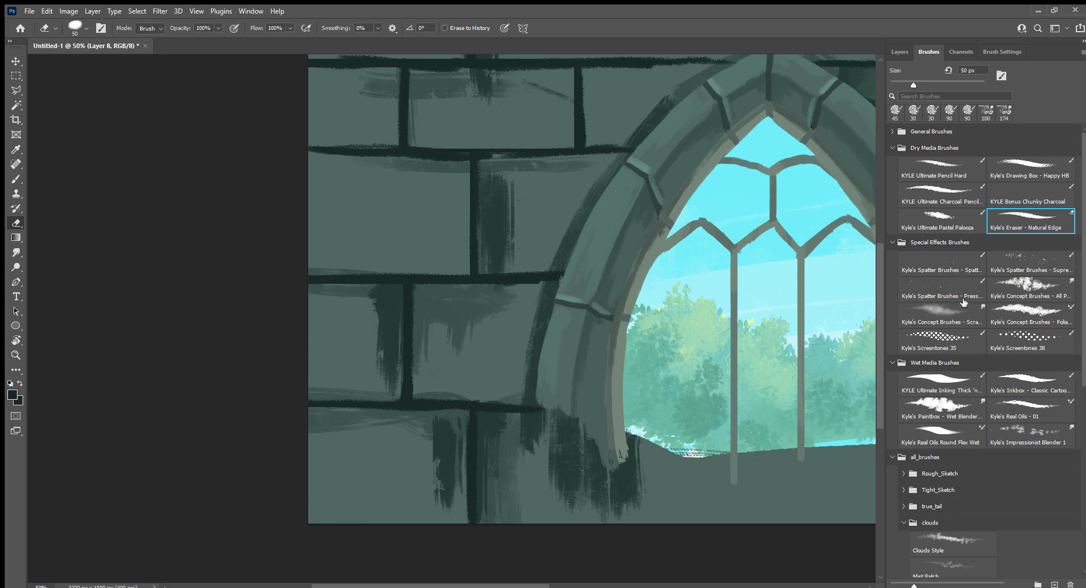
pyautogui.click(1040, 173)
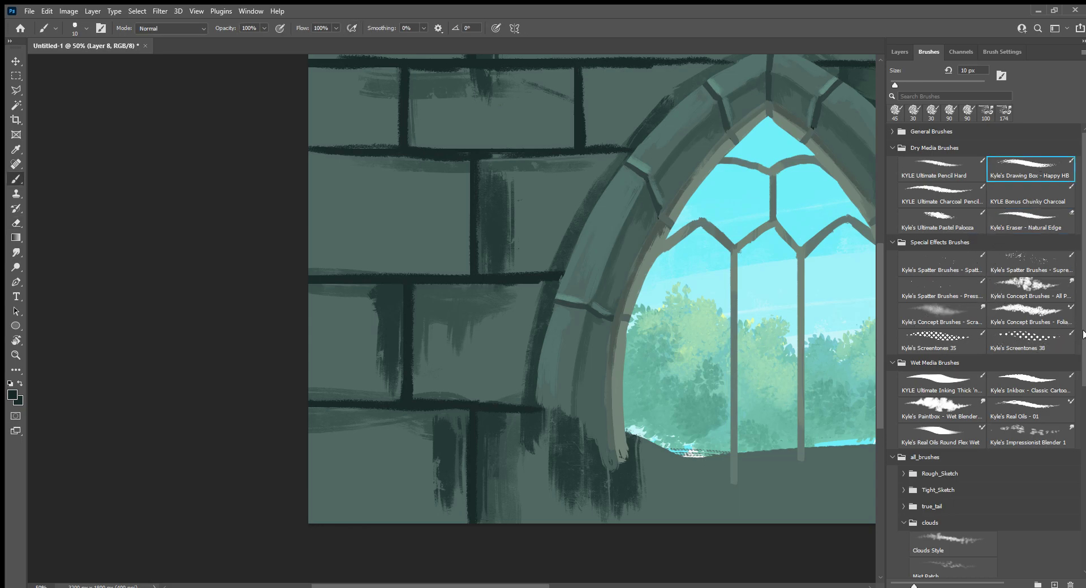
pyautogui.moveTo(1082, 336); pyautogui.dragTo(1070, 562)
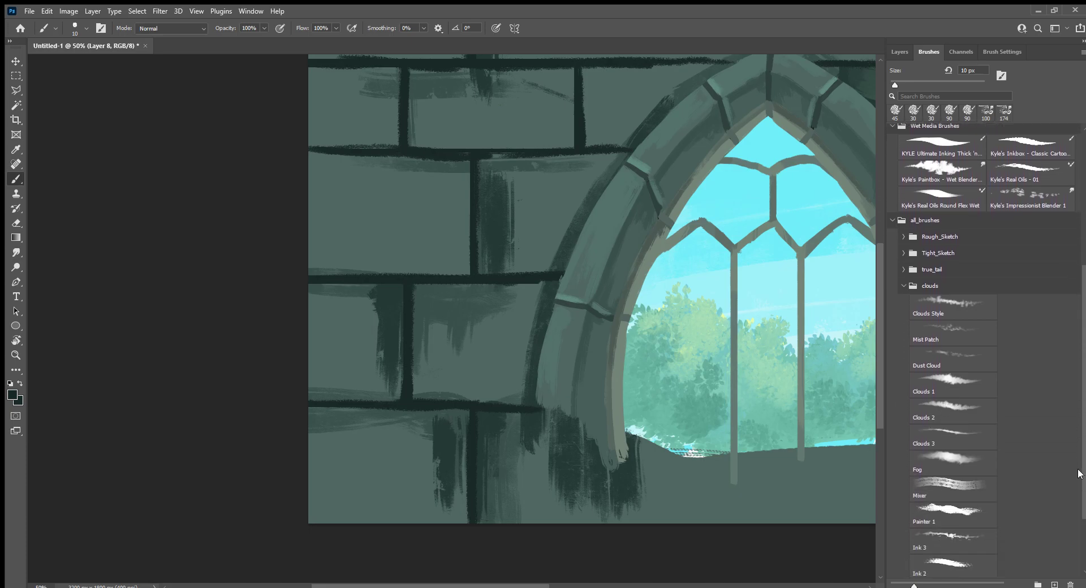
pyautogui.click(904, 181)
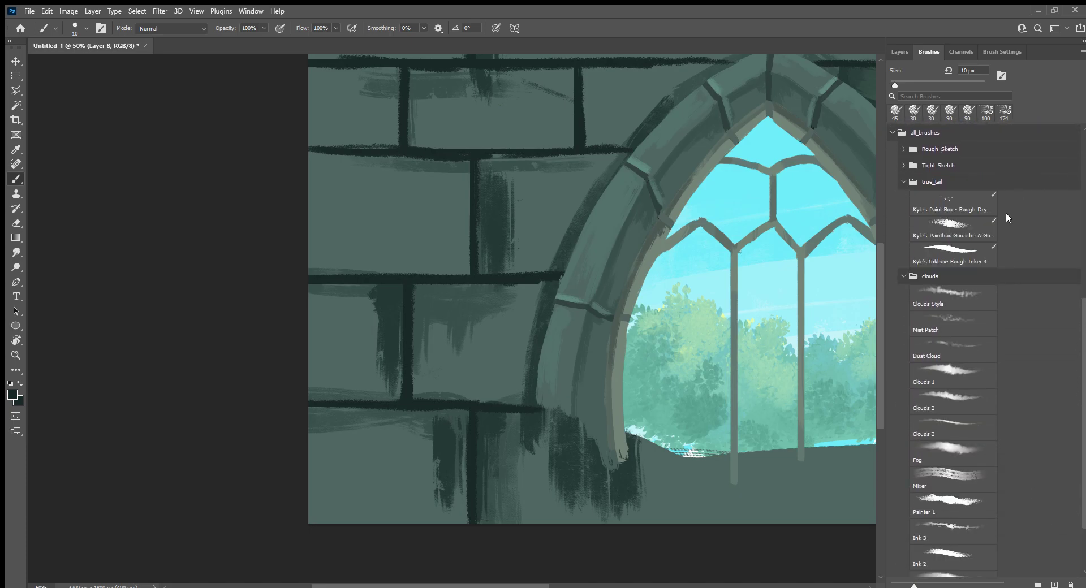
pyautogui.click(968, 233)
pyautogui.press(']')
pyautogui.press(']')
pyautogui.press(']')
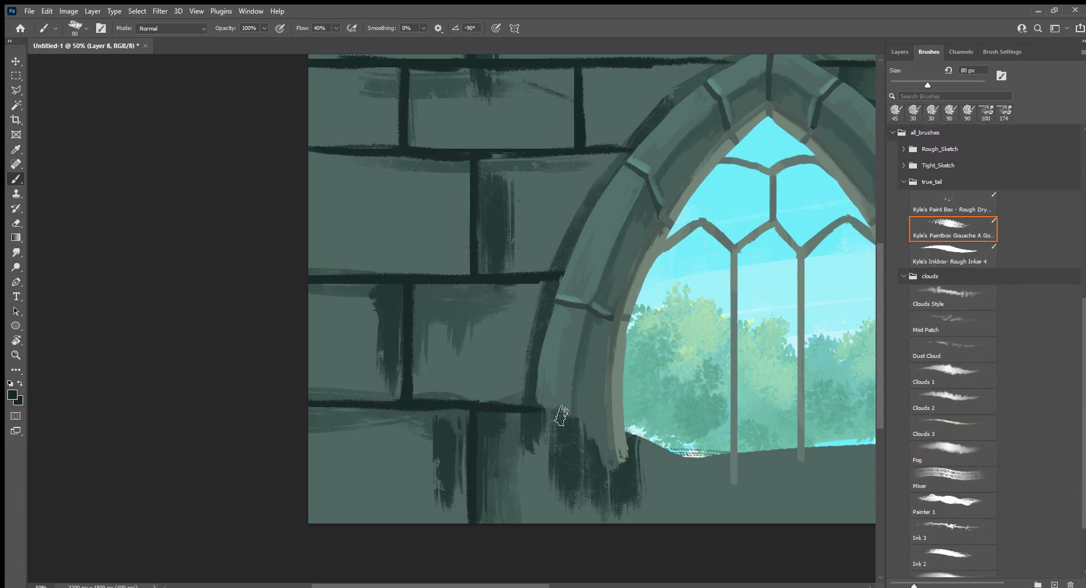
# Paint lighter sampled stone green over the dark streaks on the lower stone.
pyautogui.keyDown('alt'); pyautogui.click(532, 447); pyautogui.keyUp('alt')
pyautogui.moveTo(534, 429)
pyautogui.mouseDown()
pyautogui.moveTo(531, 463)
pyautogui.moveTo(516, 448)
pyautogui.moveTo(509, 477)
pyautogui.moveTo(502, 436)
pyautogui.moveTo(500, 475)
pyautogui.mouseUp()
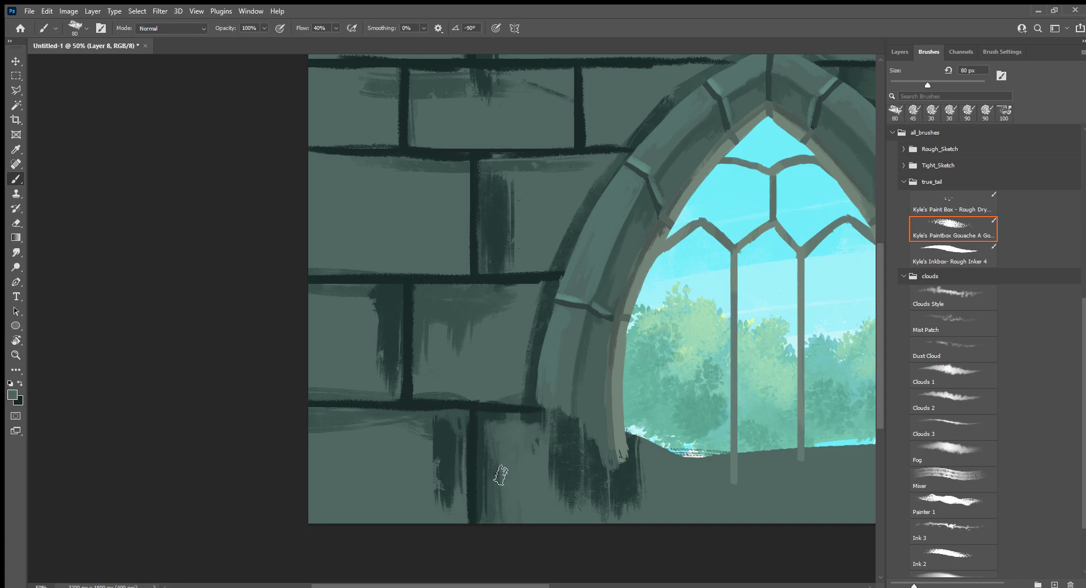
pyautogui.moveTo(488, 428); pyautogui.dragTo(486, 519)
pyautogui.keyDown('alt'); pyautogui.click(480, 417); pyautogui.keyUp('alt')
pyautogui.press('[')
pyautogui.press('[')
pyautogui.press('[')
pyautogui.keyDown('alt'); pyautogui.click(505, 442); pyautogui.keyUp('alt')
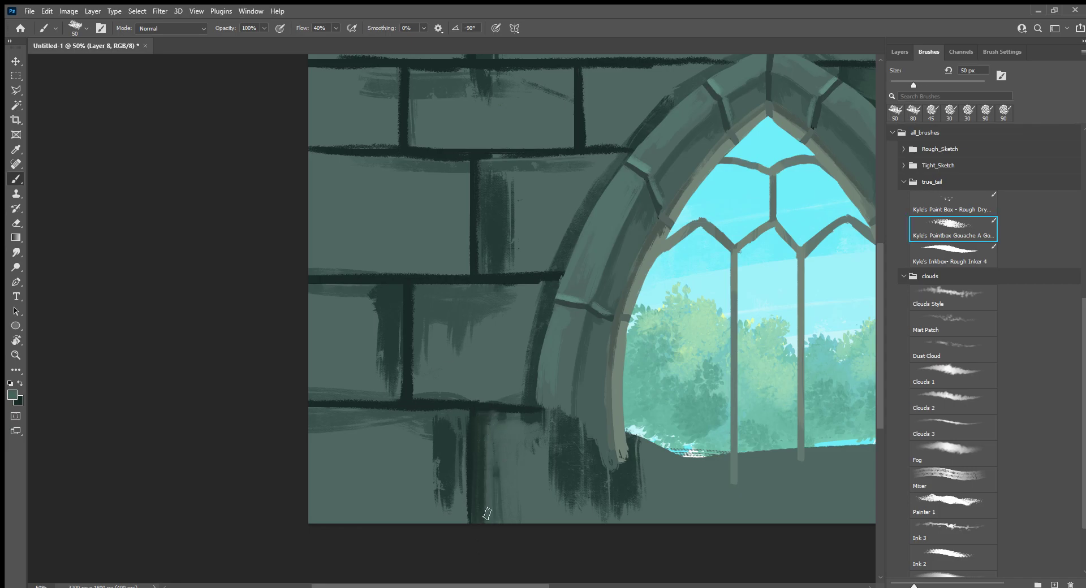
pyautogui.moveTo(483, 458); pyautogui.dragTo(484, 523)
pyautogui.moveTo(487, 478); pyautogui.dragTo(481, 422)
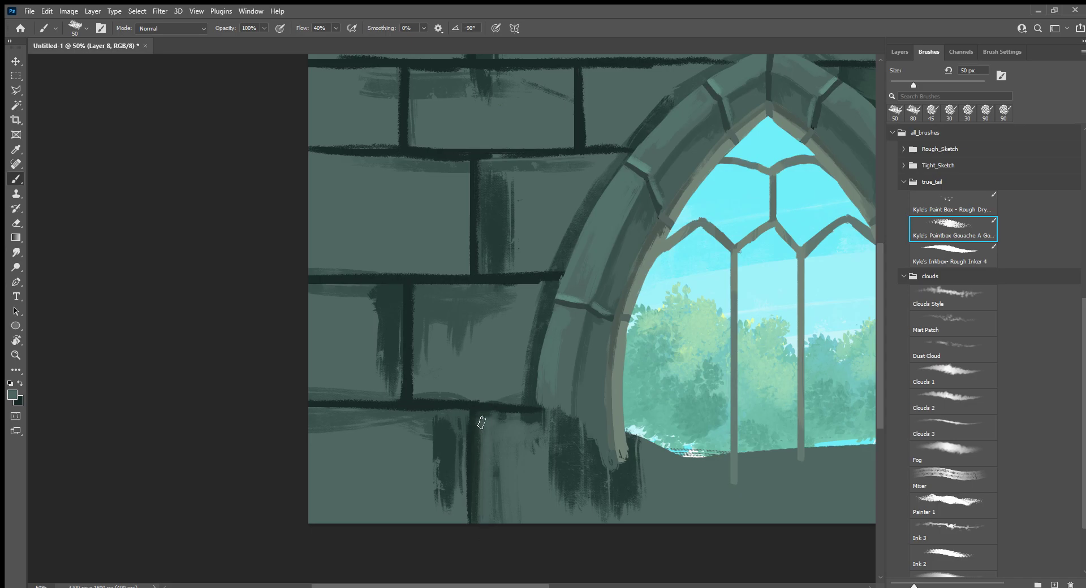
pyautogui.press(']')
pyautogui.press(']')
pyautogui.press(']')
# Lighten the brick above the mortar line and cover the dark streaks beside it.
pyautogui.keyDown('alt'); pyautogui.click(498, 463); pyautogui.keyUp('alt')
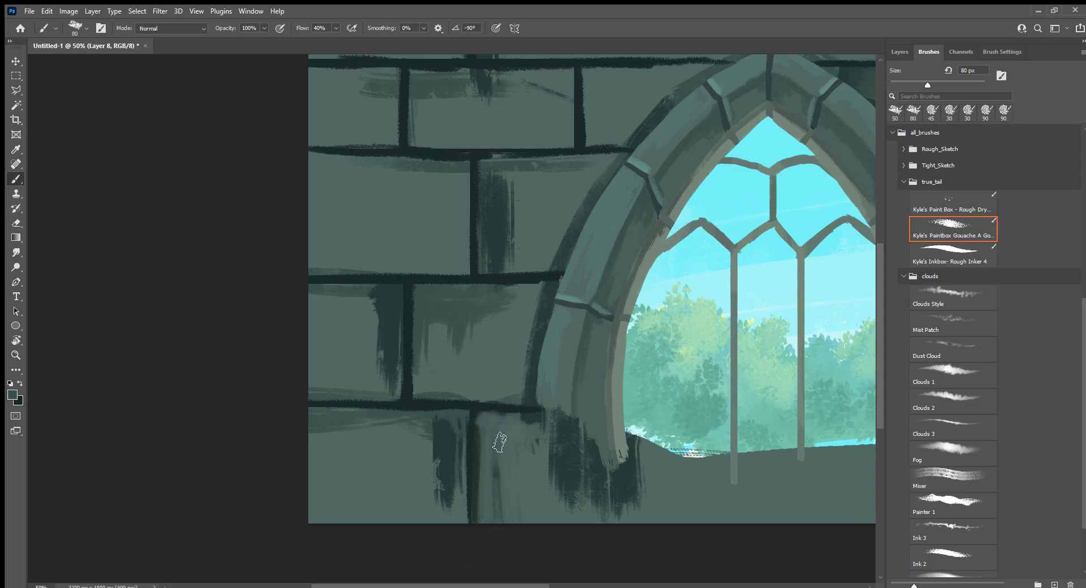
pyautogui.moveTo(497, 444); pyautogui.dragTo(531, 403)
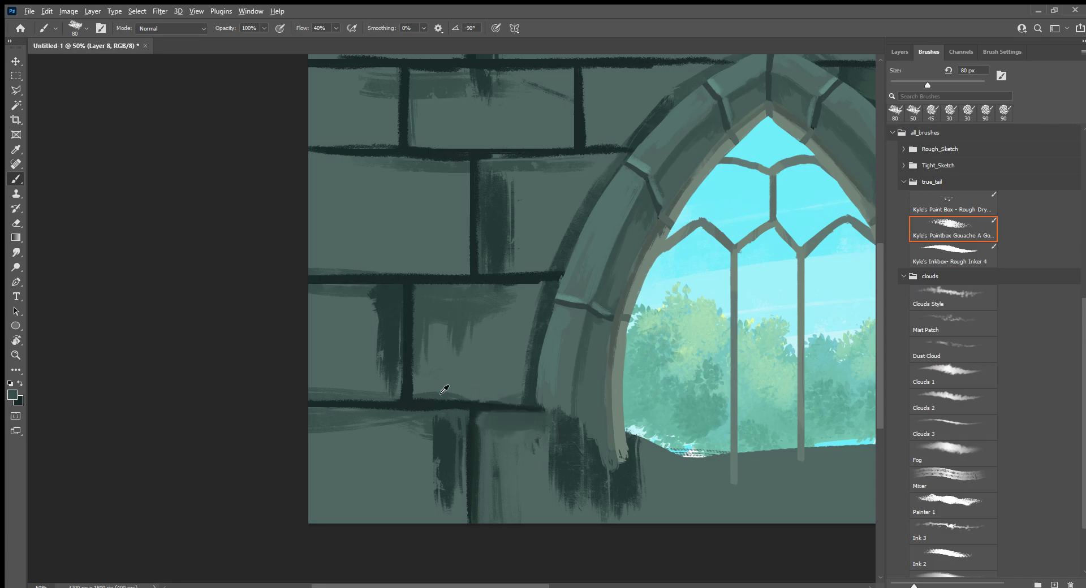
pyautogui.moveTo(417, 395); pyautogui.dragTo(534, 396)
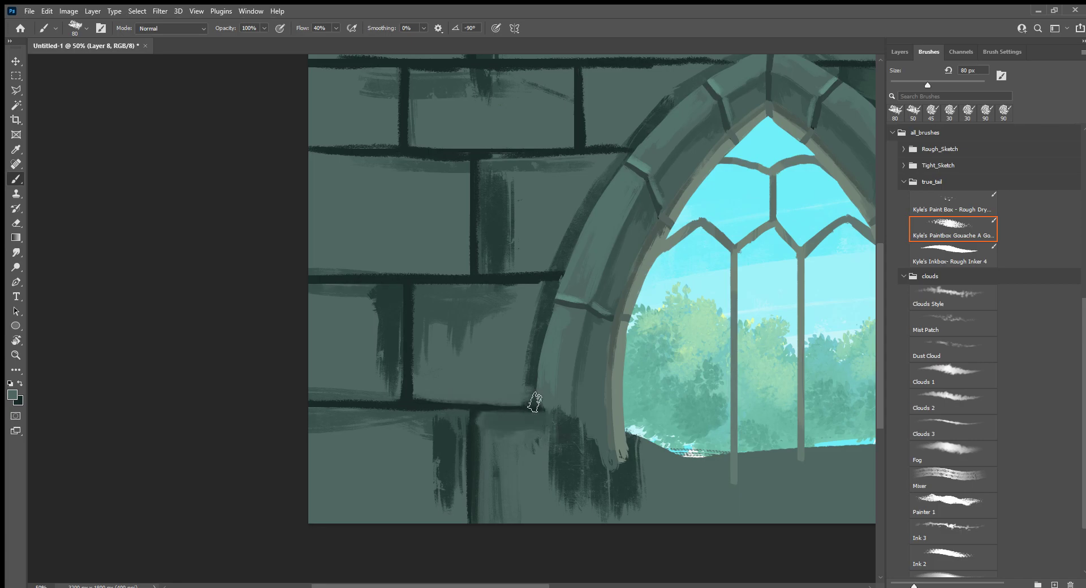
pyautogui.moveTo(429, 399)
pyautogui.mouseDown()
pyautogui.moveTo(416, 310)
pyautogui.moveTo(547, 303)
pyautogui.moveTo(534, 391)
pyautogui.moveTo(545, 291)
pyautogui.mouseUp()
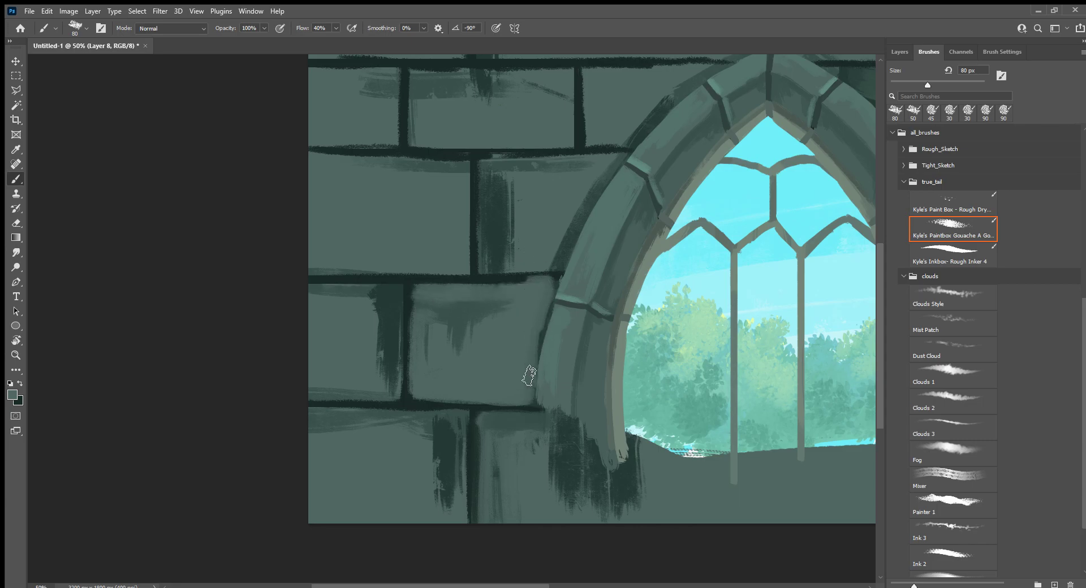
pyautogui.keyDown('alt'); pyautogui.click(460, 417); pyautogui.keyUp('alt')
pyautogui.moveTo(461, 422)
pyautogui.mouseDown()
pyautogui.moveTo(461, 518)
pyautogui.moveTo(460, 430)
pyautogui.mouseUp()
pyautogui.keyDown('alt'); pyautogui.click(418, 505); pyautogui.keyUp('alt')
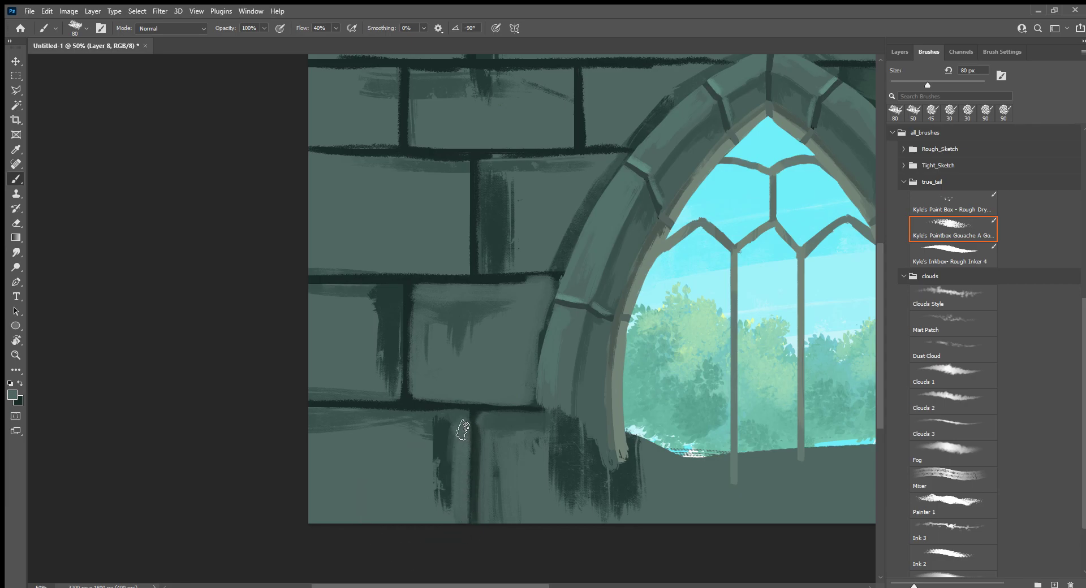
# Shade and lighten the lower-left brick, covering dark patches near the arch base.
pyautogui.moveTo(293, 424)
pyautogui.mouseDown()
pyautogui.moveTo(414, 438)
pyautogui.moveTo(452, 469)
pyautogui.mouseUp()
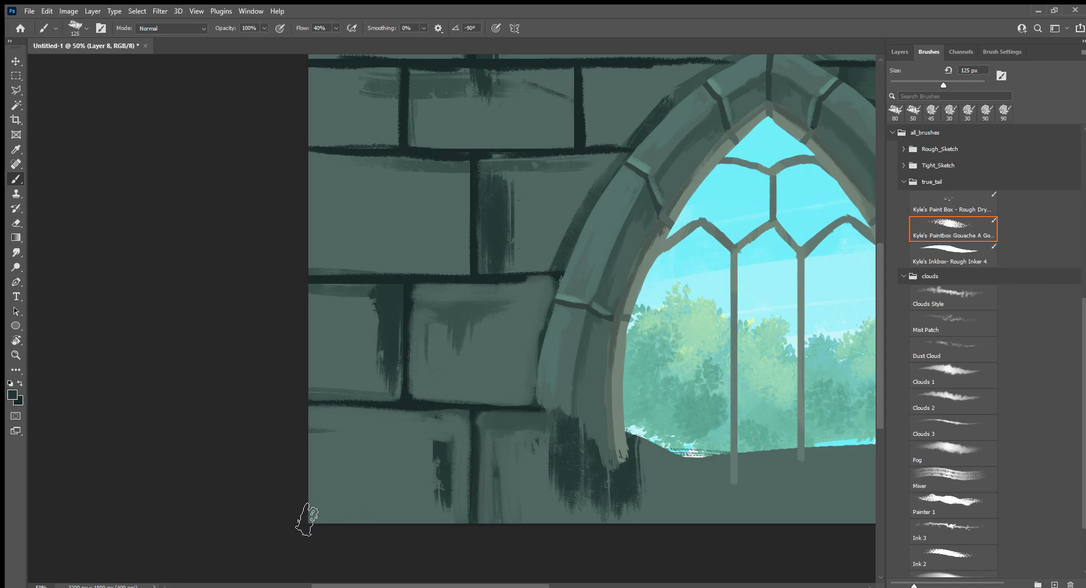
pyautogui.moveTo(306, 519)
pyautogui.mouseDown()
pyautogui.moveTo(375, 541)
pyautogui.moveTo(388, 450)
pyautogui.moveTo(432, 500)
pyautogui.moveTo(444, 473)
pyautogui.moveTo(385, 457)
pyautogui.mouseUp()
pyautogui.keyDown('alt'); pyautogui.click(423, 428); pyautogui.keyUp('alt')
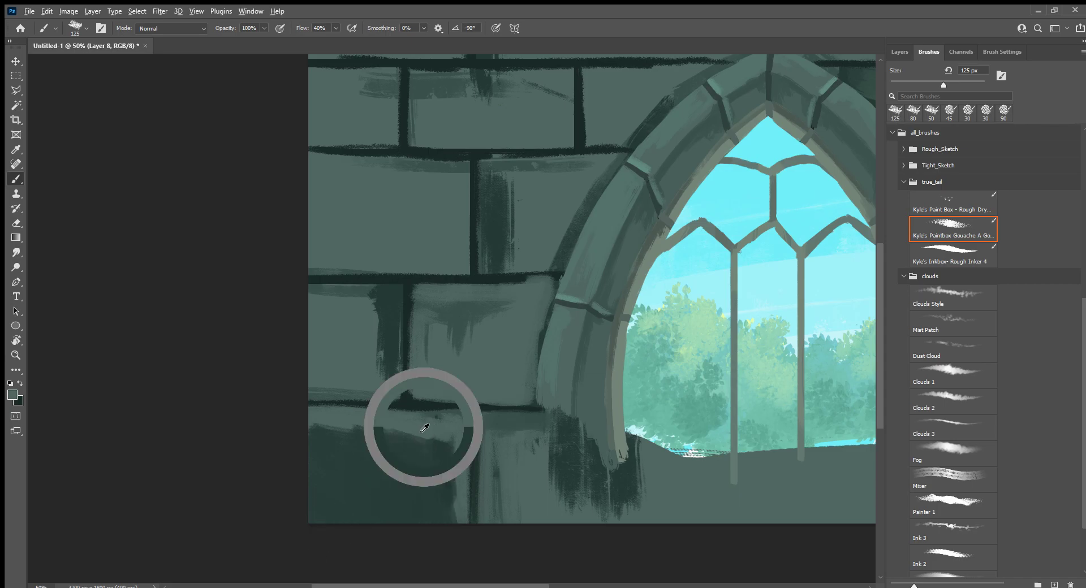
pyautogui.moveTo(320, 432)
pyautogui.mouseDown()
pyautogui.moveTo(457, 454)
pyautogui.moveTo(460, 552)
pyautogui.mouseUp()
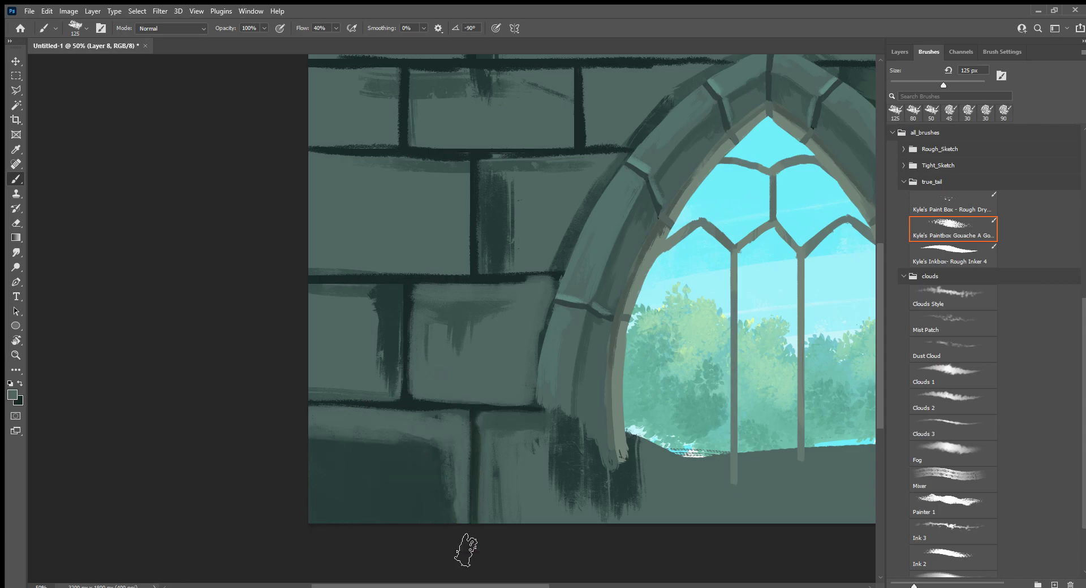
pyautogui.moveTo(560, 523); pyautogui.dragTo(558, 481)
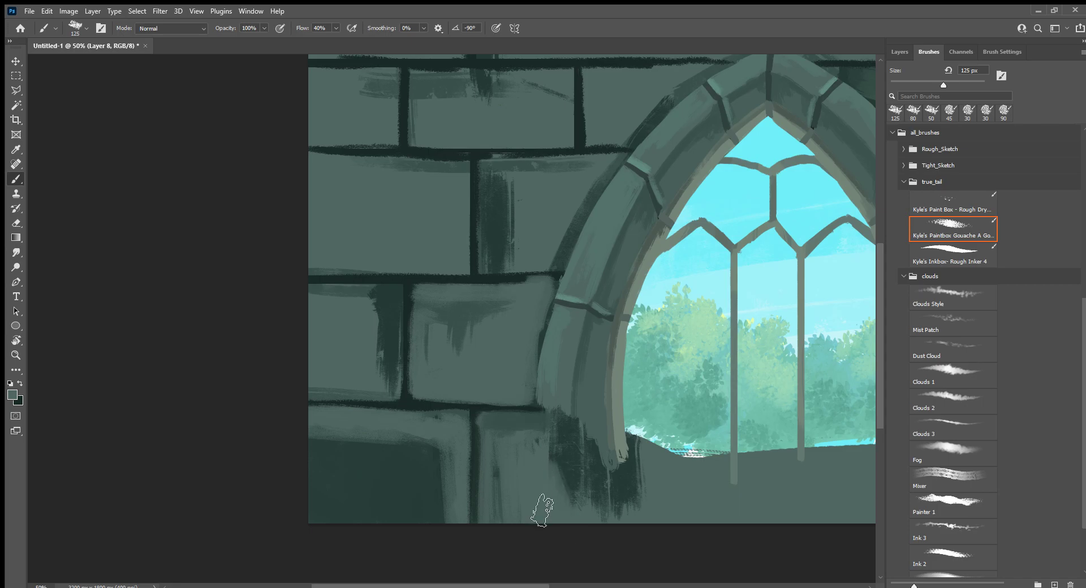
pyautogui.moveTo(356, 354)
pyautogui.mouseDown()
pyautogui.moveTo(396, 334)
pyautogui.moveTo(397, 319)
pyautogui.moveTo(339, 310)
pyautogui.moveTo(394, 311)
pyautogui.moveTo(388, 388)
pyautogui.mouseUp()
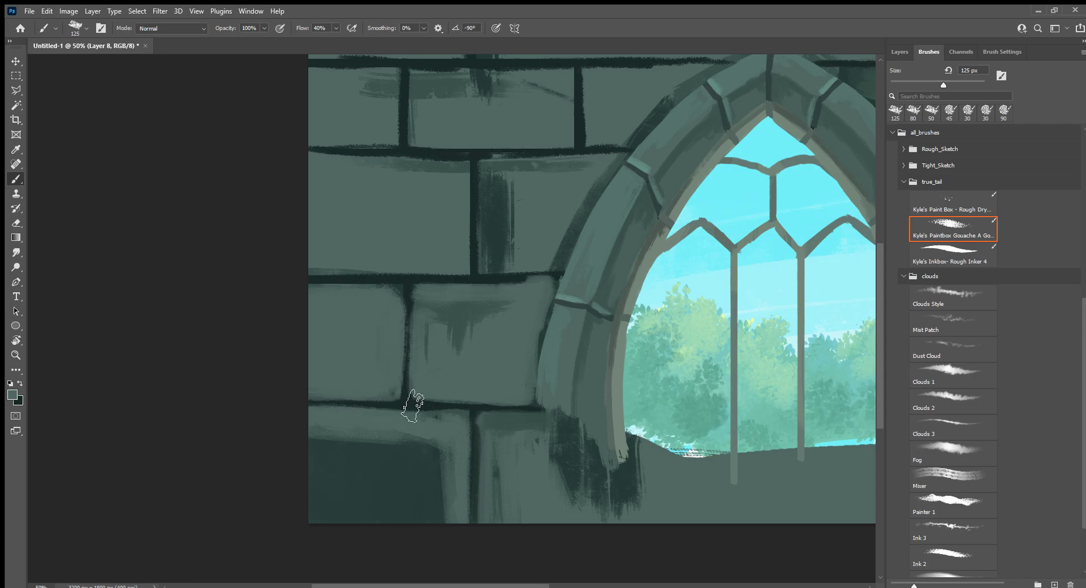
pyautogui.moveTo(337, 452)
pyautogui.mouseDown()
pyautogui.moveTo(407, 460)
pyautogui.moveTo(456, 516)
pyautogui.moveTo(418, 492)
pyautogui.moveTo(424, 506)
pyautogui.moveTo(447, 478)
pyautogui.mouseUp()
pyautogui.keyDown('alt'); pyautogui.click(427, 431); pyautogui.keyUp('alt')
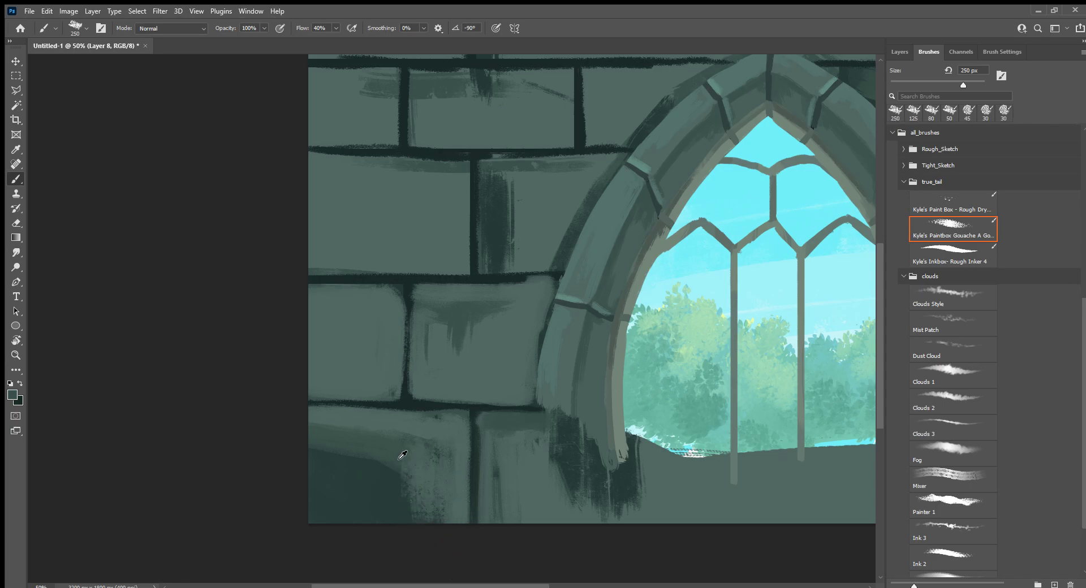
pyautogui.moveTo(347, 339)
pyautogui.mouseDown()
pyautogui.moveTo(339, 357)
pyautogui.moveTo(364, 388)
pyautogui.moveTo(444, 388)
pyautogui.moveTo(474, 400)
pyautogui.moveTo(458, 405)
pyautogui.moveTo(521, 411)
pyautogui.moveTo(504, 380)
pyautogui.moveTo(545, 553)
pyautogui.mouseUp()
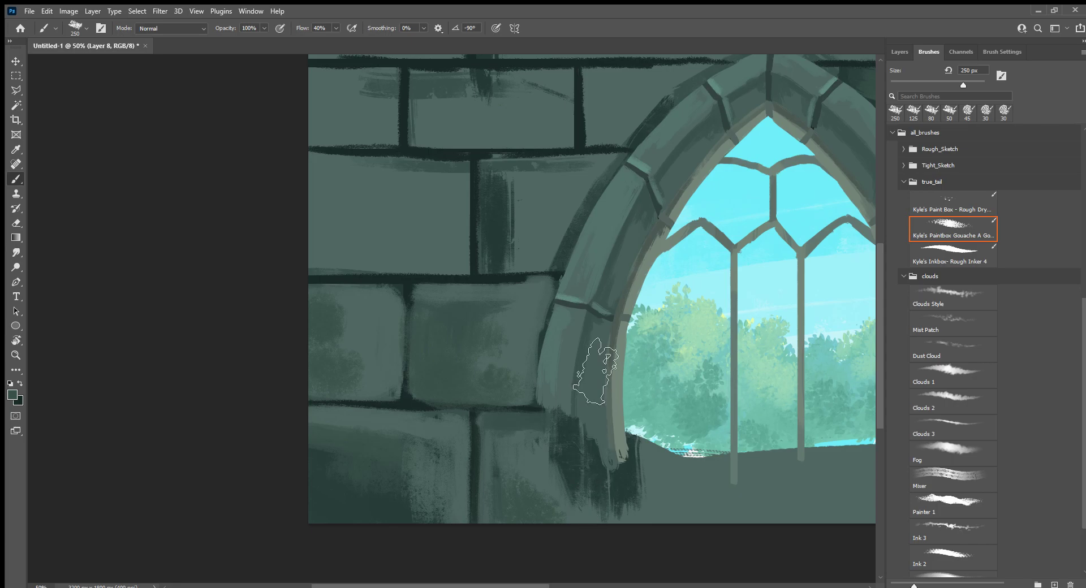
pyautogui.scroll(2, 595, 371)
# Repaint the brick and outer arch edge beside the arch at 150 px.
pyautogui.scroll(5, 620, 315)
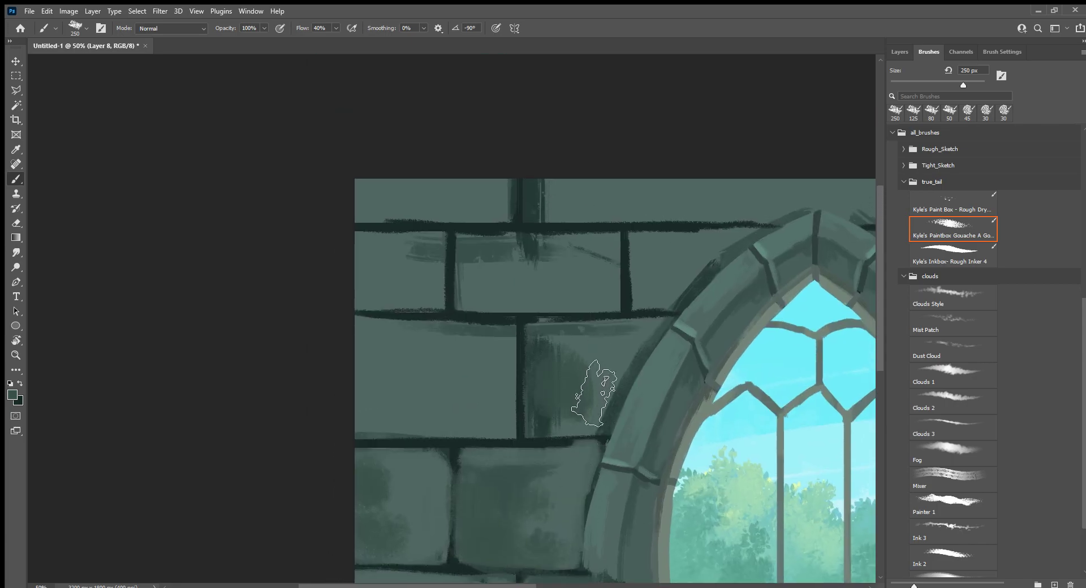
pyautogui.moveTo(594, 393)
pyautogui.mouseDown()
pyautogui.moveTo(550, 363)
pyautogui.moveTo(555, 436)
pyautogui.moveTo(605, 430)
pyautogui.moveTo(586, 392)
pyautogui.mouseUp()
pyautogui.press('[')
pyautogui.press('[')
pyautogui.press('[')
pyautogui.keyDown('alt'); pyautogui.click(621, 349); pyautogui.keyUp('alt')
pyautogui.moveTo(613, 358); pyautogui.dragTo(603, 355)
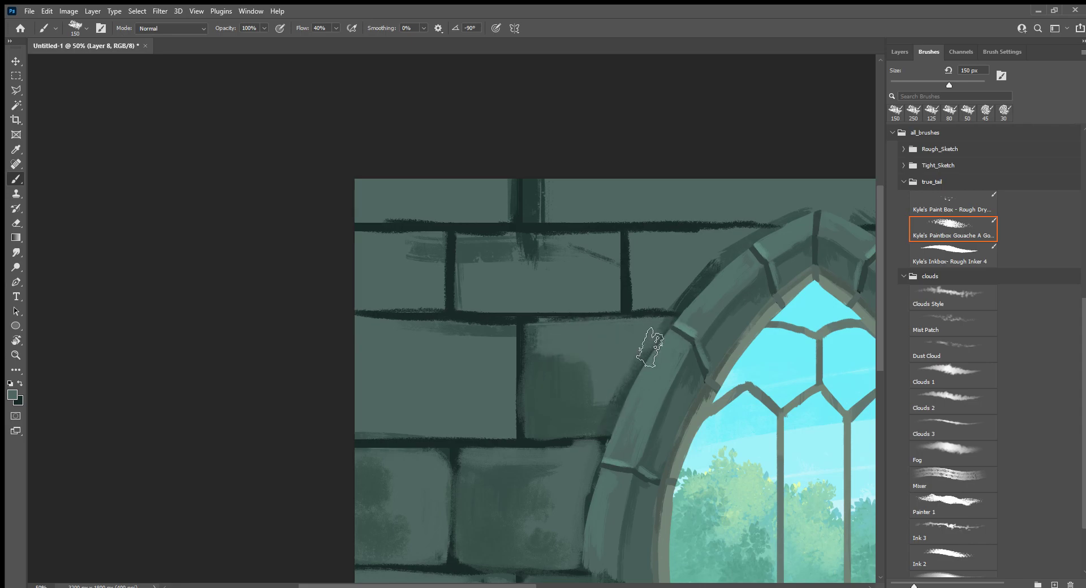
pyautogui.moveTo(615, 395); pyautogui.dragTo(674, 358)
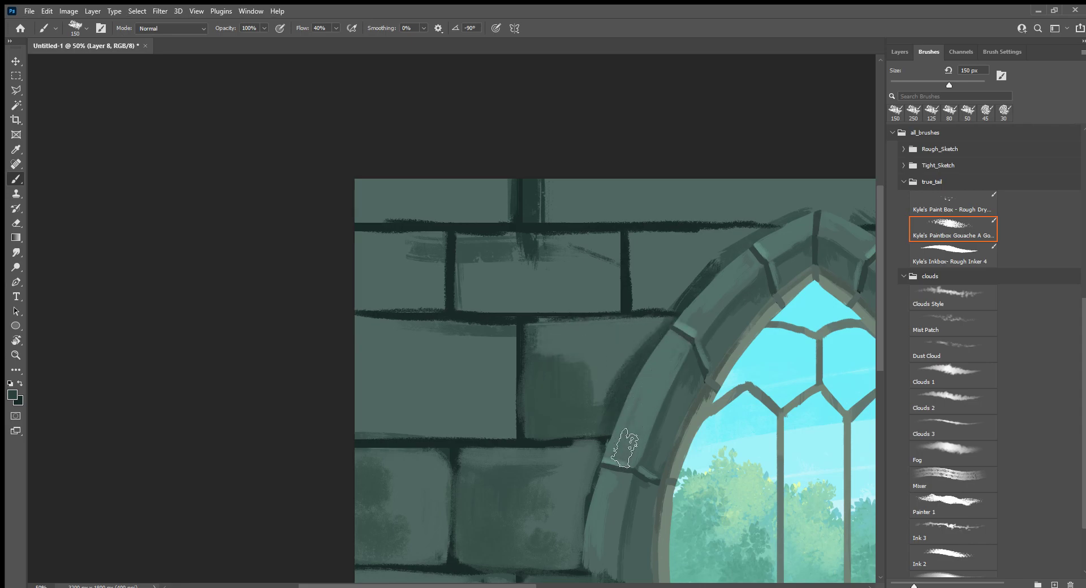
pyautogui.moveTo(624, 448); pyautogui.dragTo(606, 549)
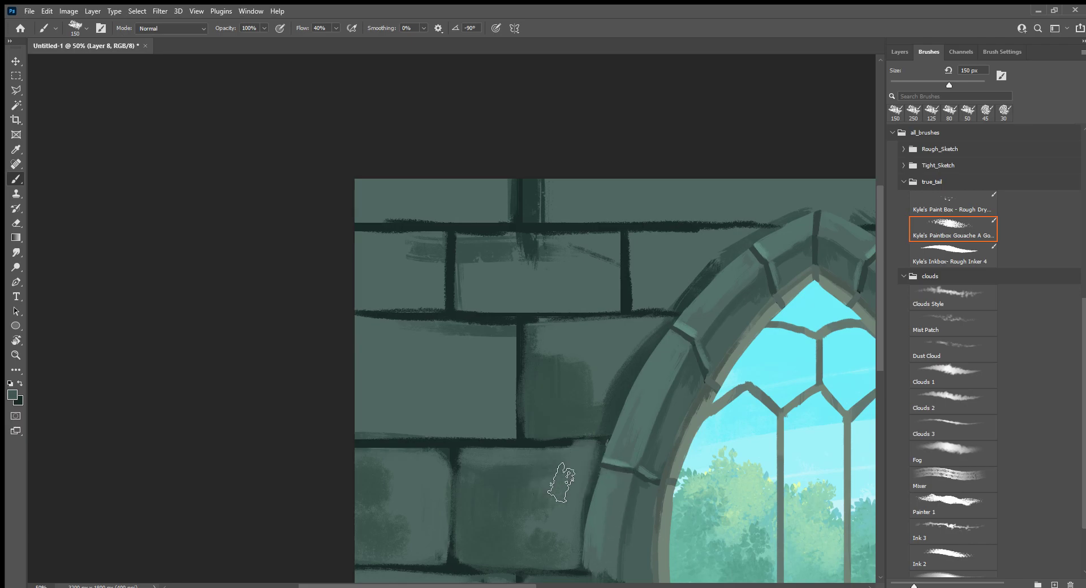
pyautogui.moveTo(561, 482); pyautogui.dragTo(597, 462)
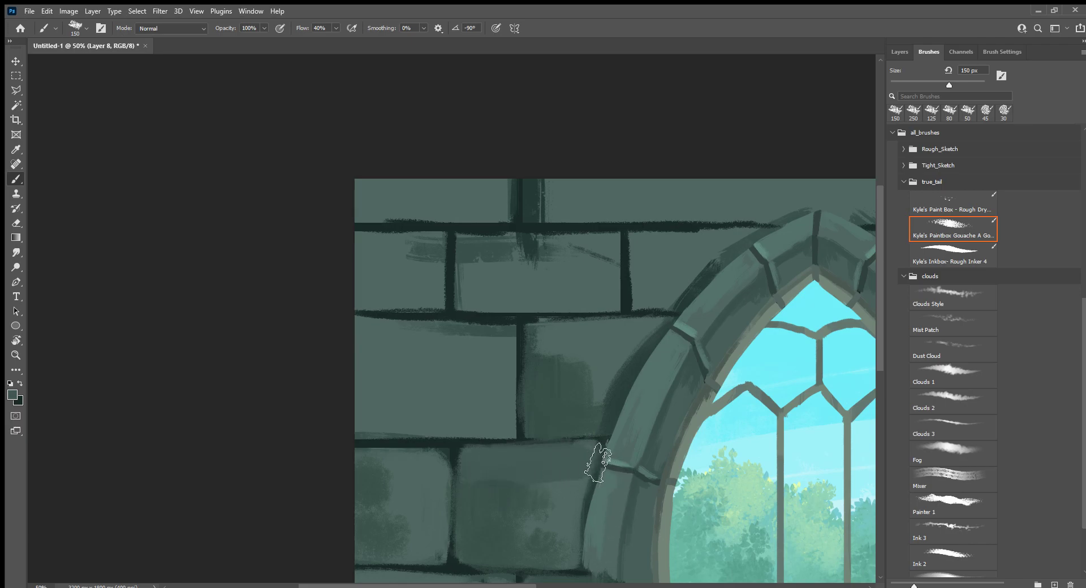
# Shade the middle brick with a darker band and lighter patches at 200 px.
pyautogui.keyDown('alt'); pyautogui.click(501, 334); pyautogui.keyUp('alt')
pyautogui.moveTo(455, 351)
pyautogui.mouseDown()
pyautogui.moveTo(359, 347)
pyautogui.moveTo(364, 421)
pyautogui.moveTo(421, 433)
pyautogui.mouseUp()
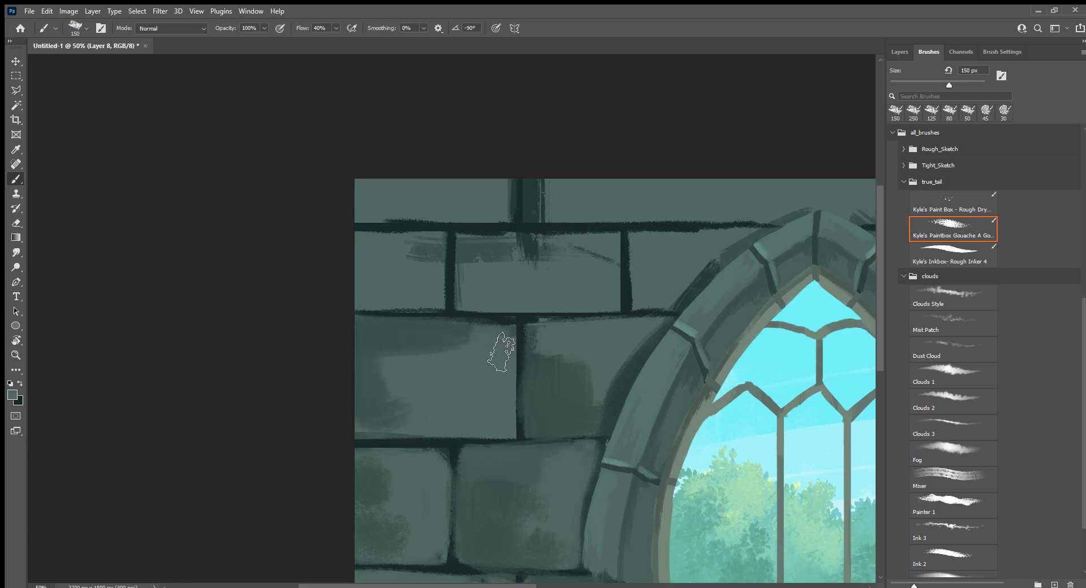
pyautogui.moveTo(497, 359); pyautogui.dragTo(509, 368)
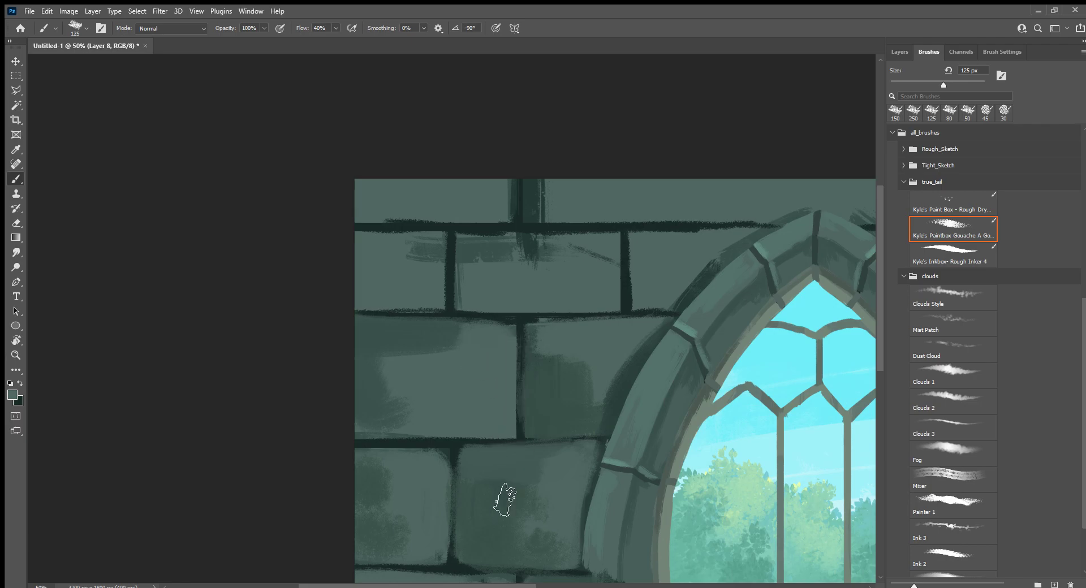
pyautogui.moveTo(400, 426)
pyautogui.mouseDown()
pyautogui.moveTo(475, 436)
pyautogui.moveTo(441, 437)
pyautogui.moveTo(491, 425)
pyautogui.moveTo(451, 426)
pyautogui.mouseUp()
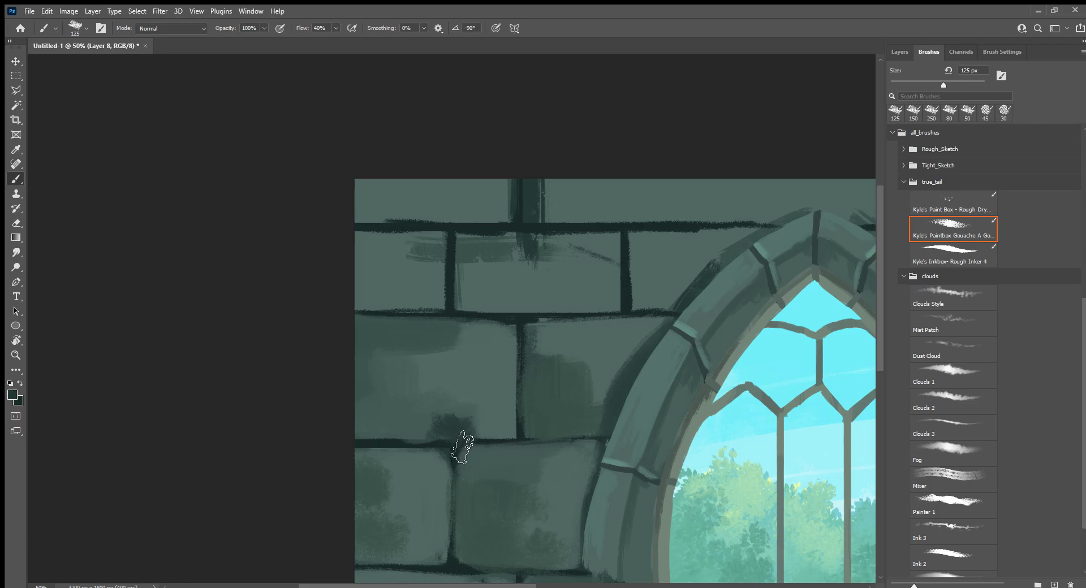
pyautogui.hotkey('ctrl', 'z')
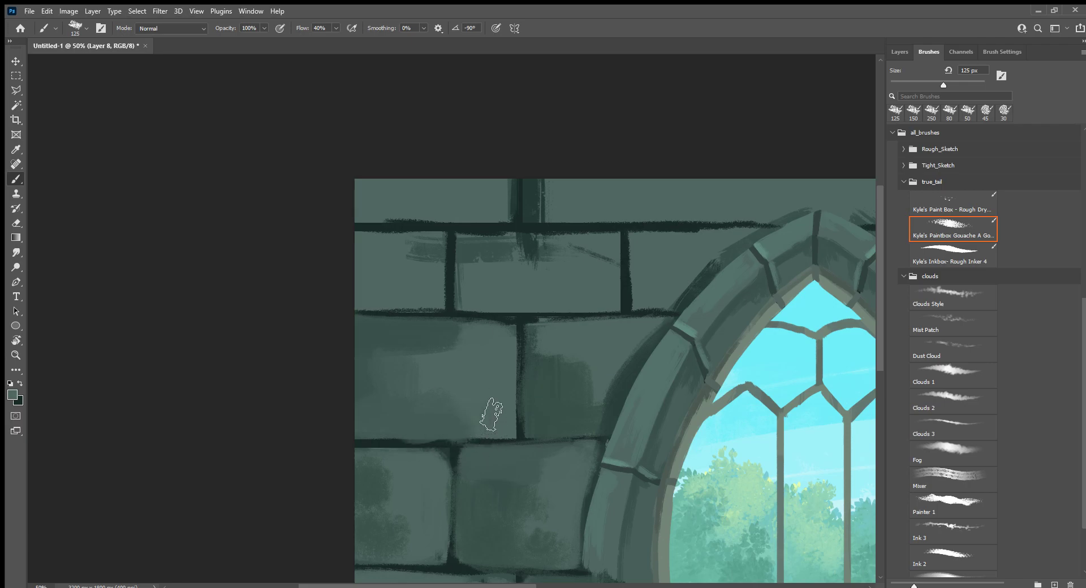
pyautogui.press(']')
pyautogui.press(']')
pyautogui.moveTo(456, 376); pyautogui.dragTo(448, 369)
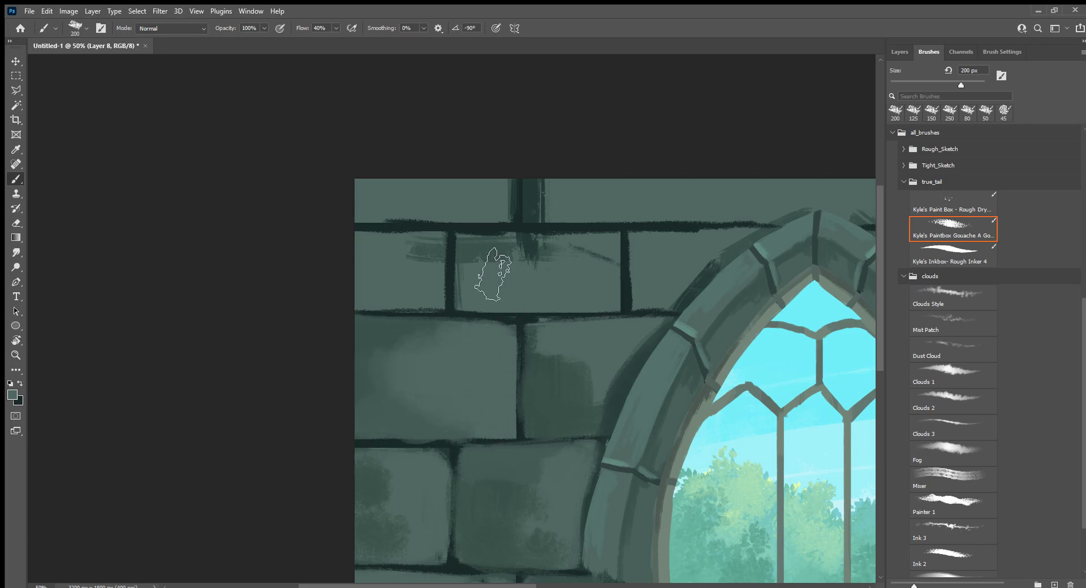
# Repaint the upper-middle brick with lighter and darker patches at 125 px.
pyautogui.moveTo(492, 274)
pyautogui.mouseDown()
pyautogui.moveTo(594, 267)
pyautogui.moveTo(479, 317)
pyautogui.moveTo(601, 286)
pyautogui.moveTo(607, 310)
pyautogui.mouseUp()
pyautogui.keyDown('alt'); pyautogui.click(476, 333); pyautogui.keyUp('alt')
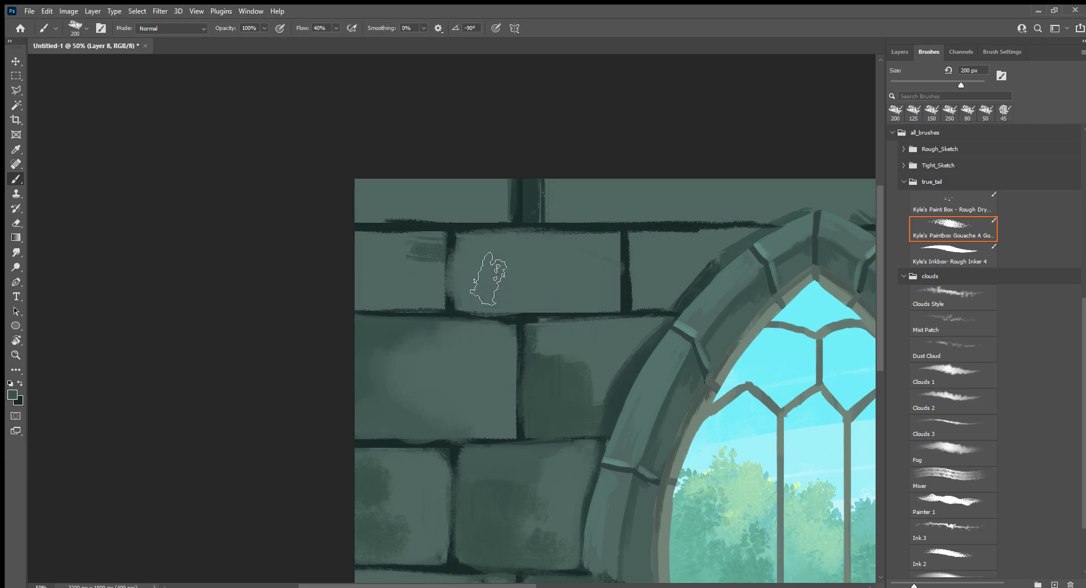
pyautogui.moveTo(497, 271)
pyautogui.mouseDown()
pyautogui.moveTo(482, 298)
pyautogui.moveTo(553, 311)
pyautogui.moveTo(536, 329)
pyautogui.mouseUp()
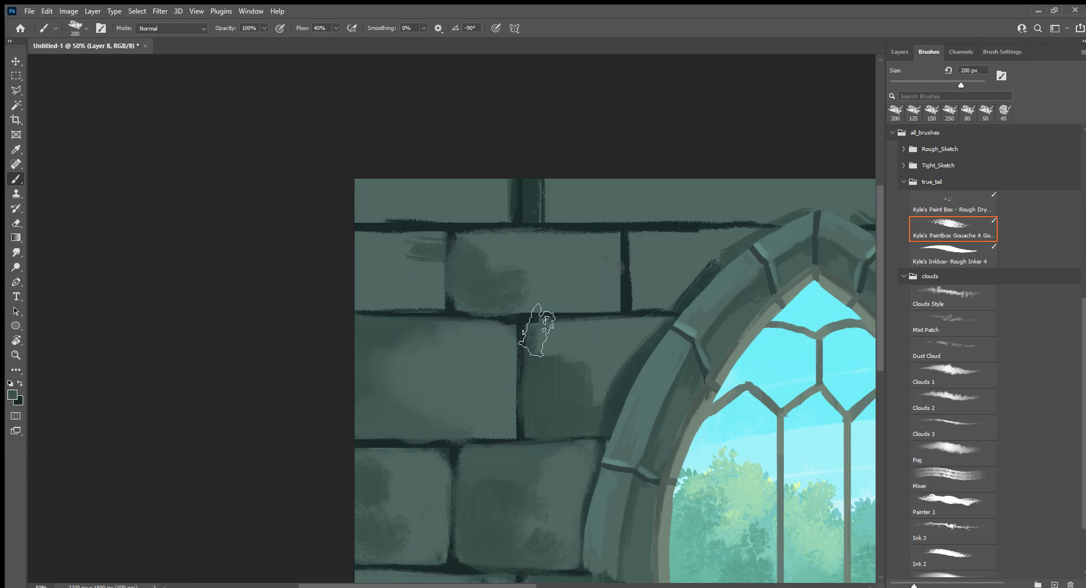
pyautogui.hotkey('ctrl', 'z')
pyautogui.hotkey('ctrl', 'z')
pyautogui.press('[')
pyautogui.press('[')
pyautogui.press('[')
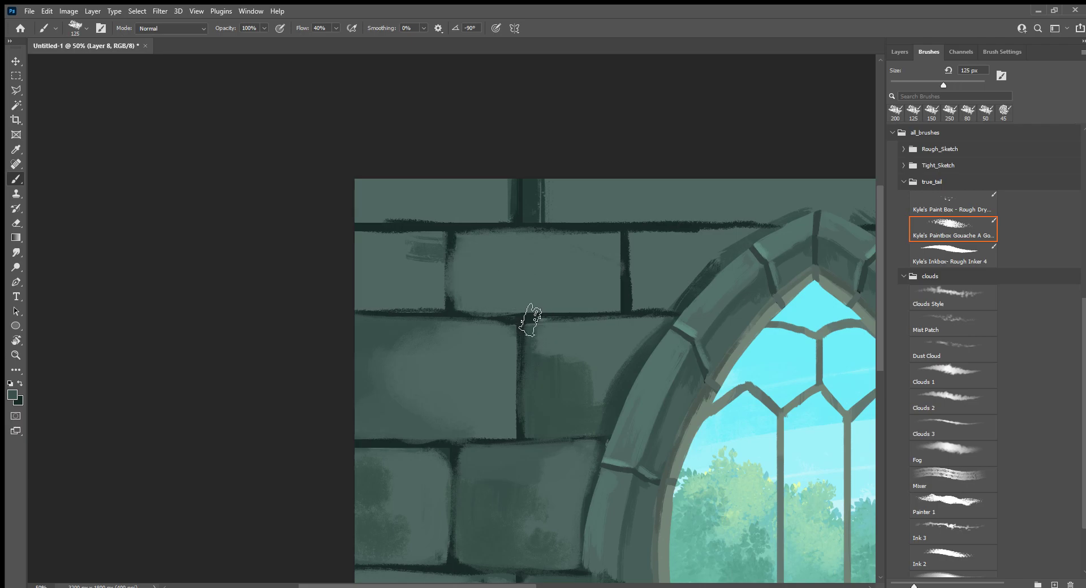
pyautogui.moveTo(470, 260)
pyautogui.mouseDown()
pyautogui.moveTo(473, 250)
pyautogui.moveTo(543, 300)
pyautogui.mouseUp()
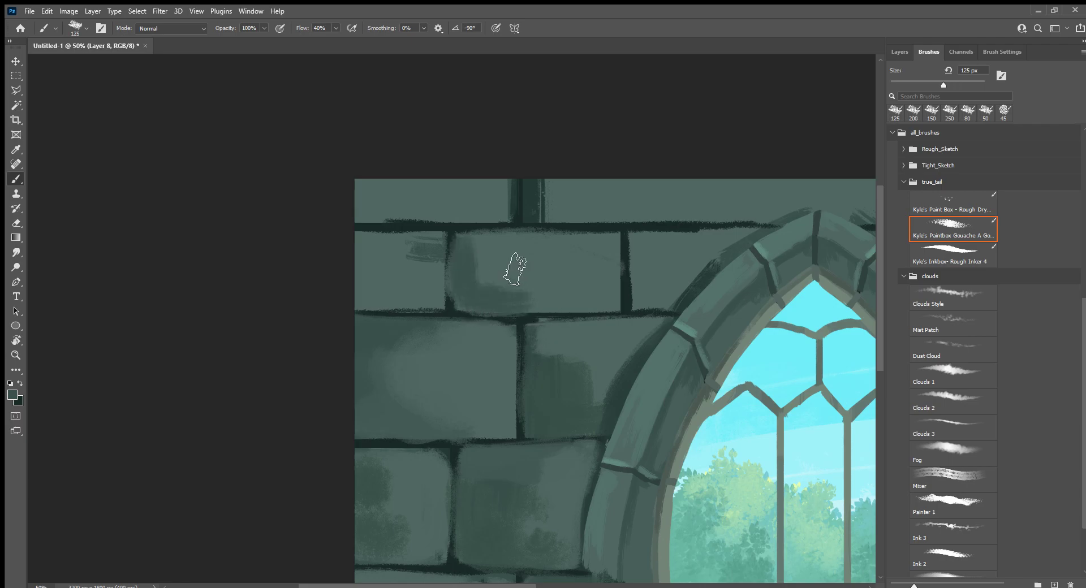
# Paint over the dark top-row mortar and marks on the upper-left bricks.
pyautogui.moveTo(547, 212)
pyautogui.mouseDown()
pyautogui.moveTo(538, 213)
pyautogui.moveTo(677, 209)
pyautogui.mouseUp()
pyautogui.moveTo(372, 205); pyautogui.dragTo(467, 206)
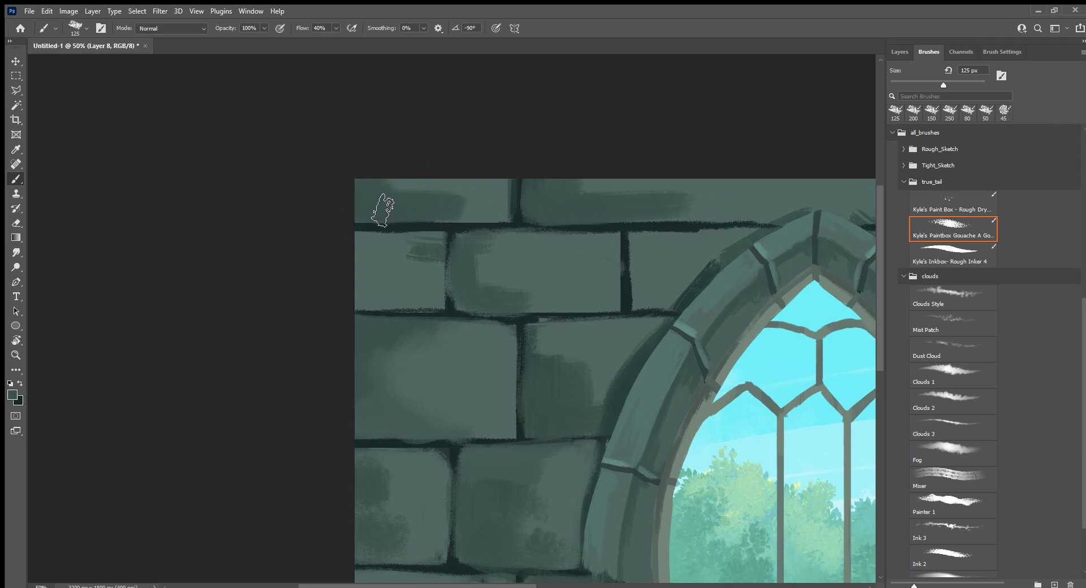
pyautogui.keyDown('alt'); pyautogui.click(414, 284); pyautogui.keyUp('alt')
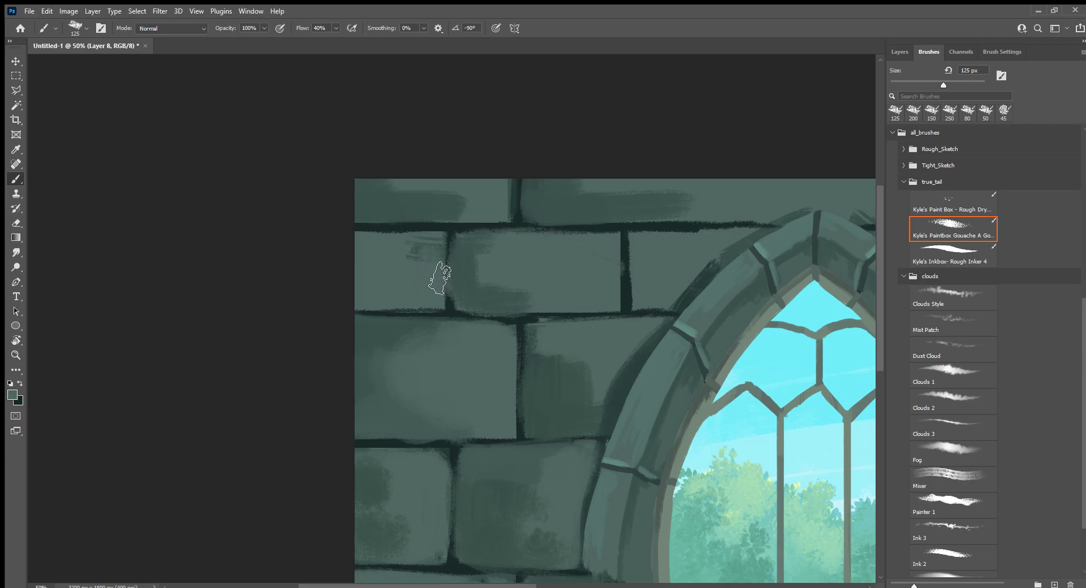
pyautogui.moveTo(436, 274)
pyautogui.mouseDown()
pyautogui.moveTo(386, 262)
pyautogui.moveTo(437, 292)
pyautogui.moveTo(356, 302)
pyautogui.moveTo(370, 293)
pyautogui.mouseUp()
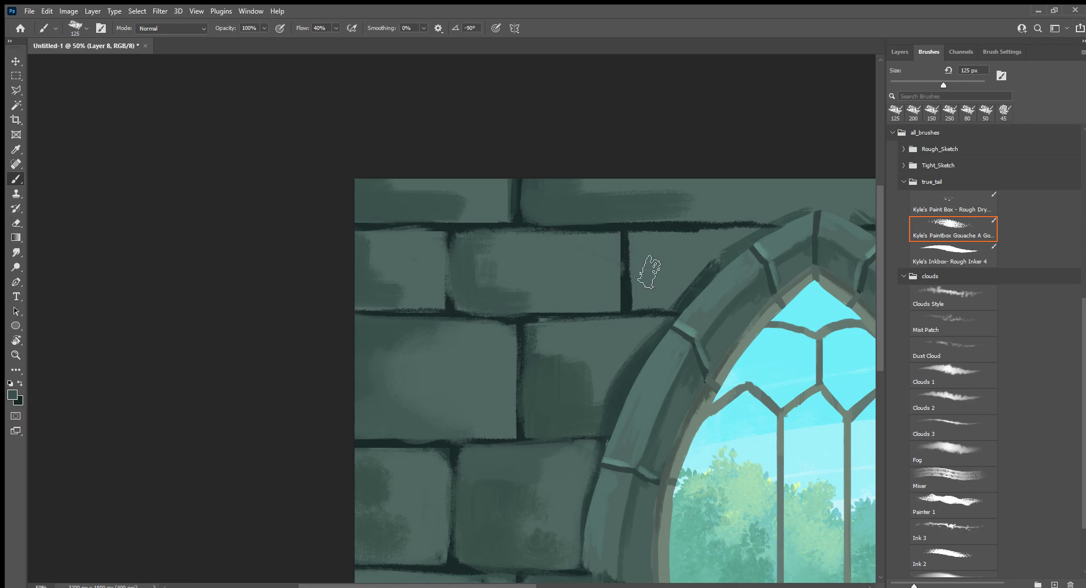
pyautogui.moveTo(649, 271)
pyautogui.mouseDown()
pyautogui.moveTo(648, 287)
pyautogui.moveTo(654, 250)
pyautogui.moveTo(760, 247)
pyautogui.mouseUp()
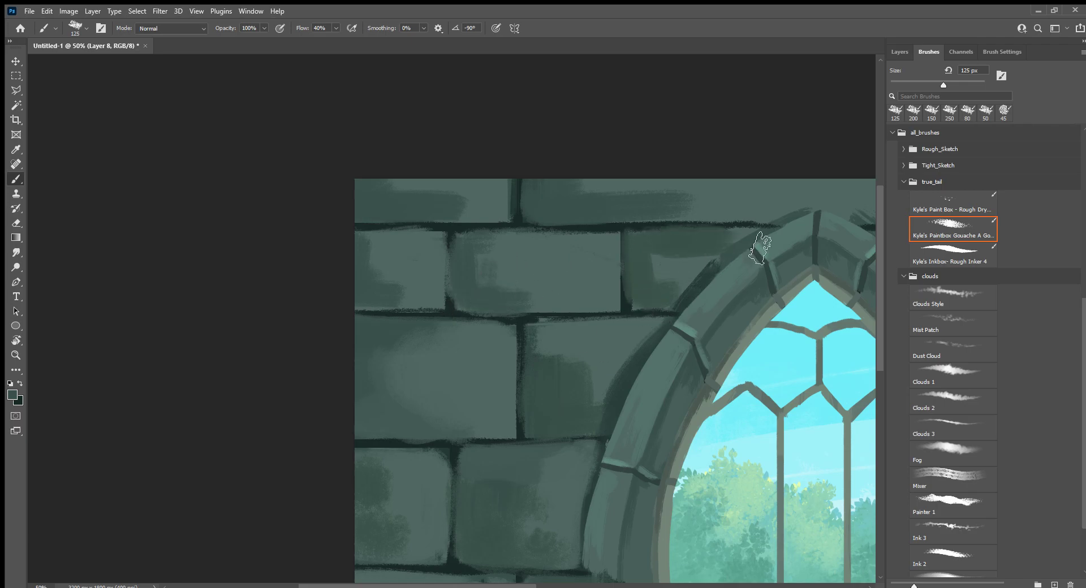
pyautogui.moveTo(793, 211); pyautogui.dragTo(420, 274)
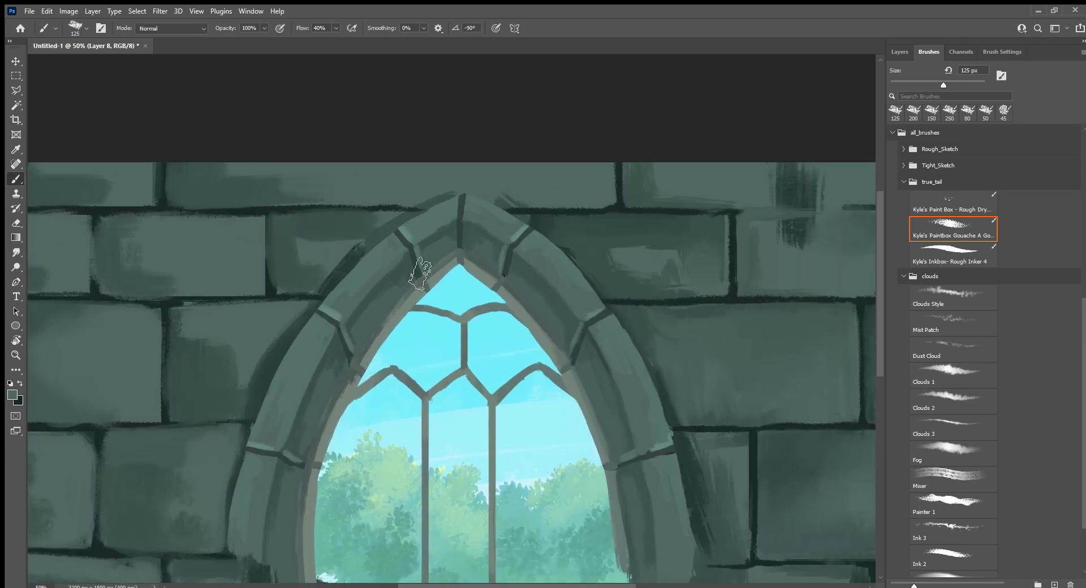
# Reshade the brick right of the arch at 60% opacity.
pyautogui.moveTo(660, 260)
pyautogui.mouseDown()
pyautogui.moveTo(669, 271)
pyautogui.moveTo(686, 254)
pyautogui.moveTo(611, 242)
pyautogui.moveTo(704, 281)
pyautogui.mouseUp()
pyautogui.press('6')
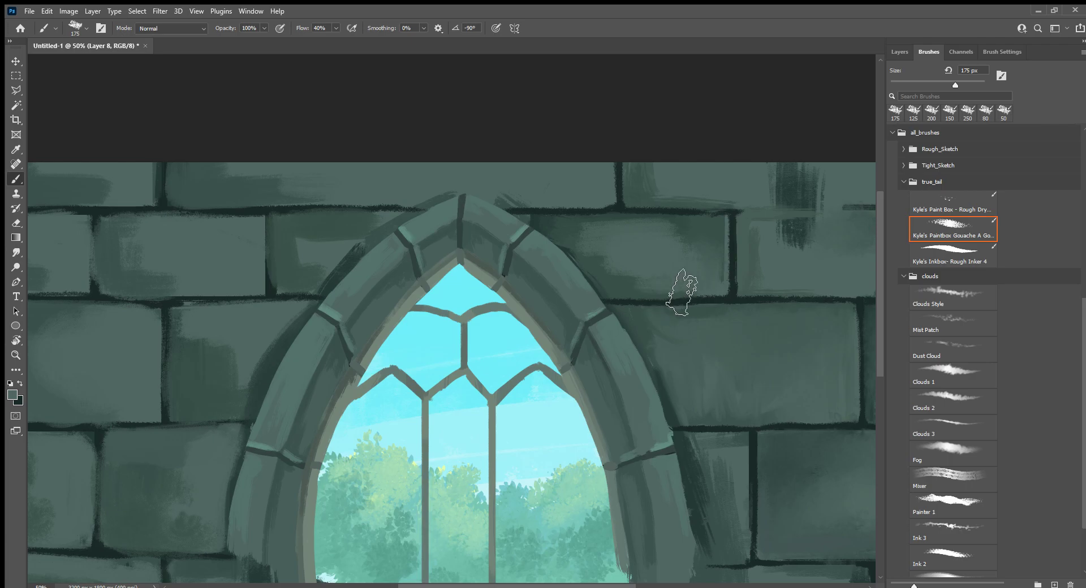
pyautogui.moveTo(819, 255)
pyautogui.mouseDown()
pyautogui.moveTo(596, 242)
pyautogui.moveTo(582, 272)
pyautogui.mouseUp()
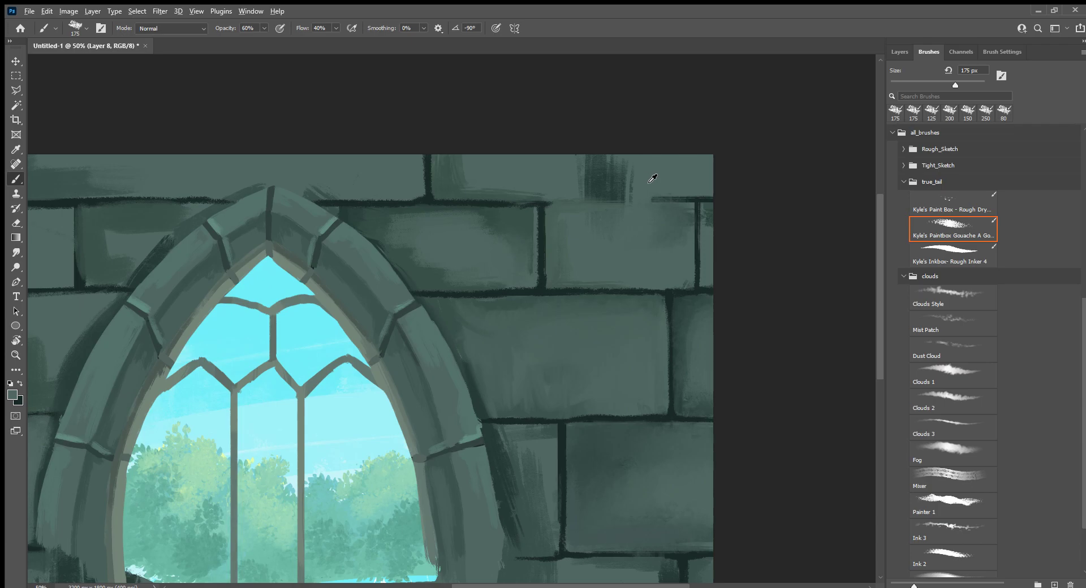
pyautogui.hotkey('ctrl', 'z')
pyautogui.hotkey('ctrl', 'z')
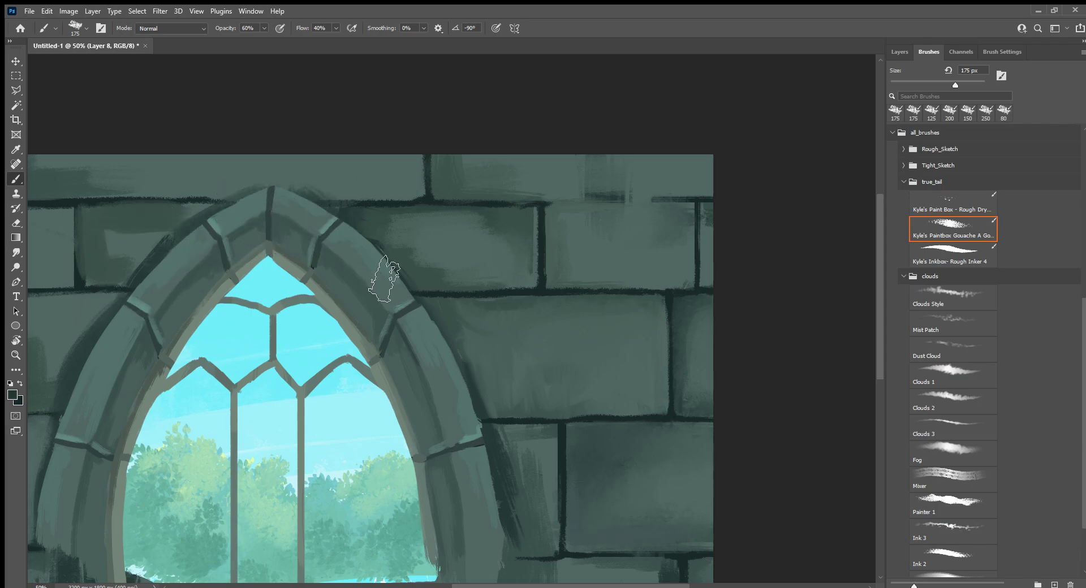
pyautogui.moveTo(528, 525); pyautogui.dragTo(532, 342)
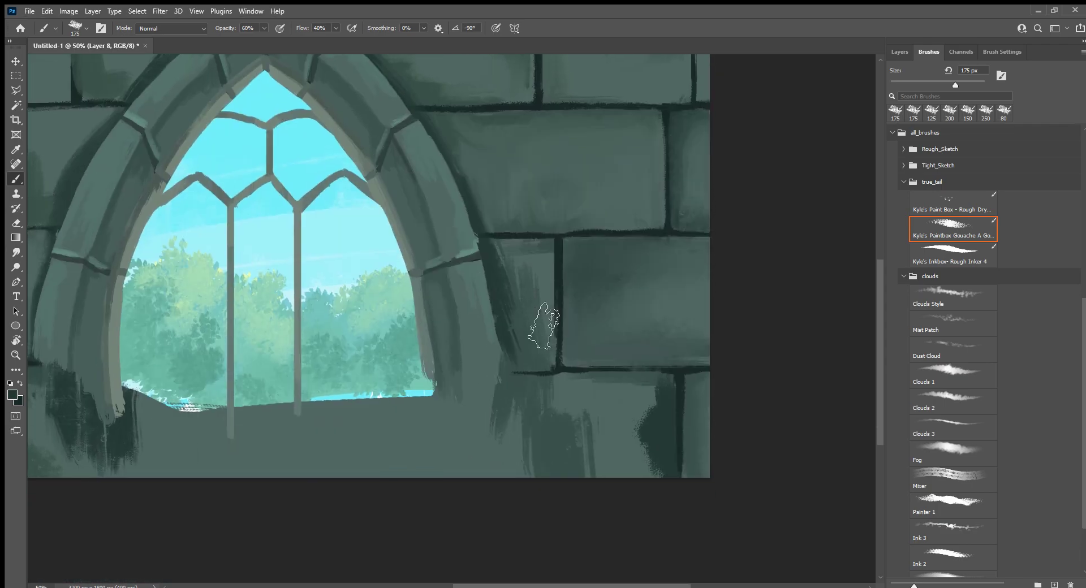
# Repaint the large right stone block and lower wall with sampled teal.
pyautogui.keyDown('alt'); pyautogui.click(538, 274); pyautogui.keyUp('alt')
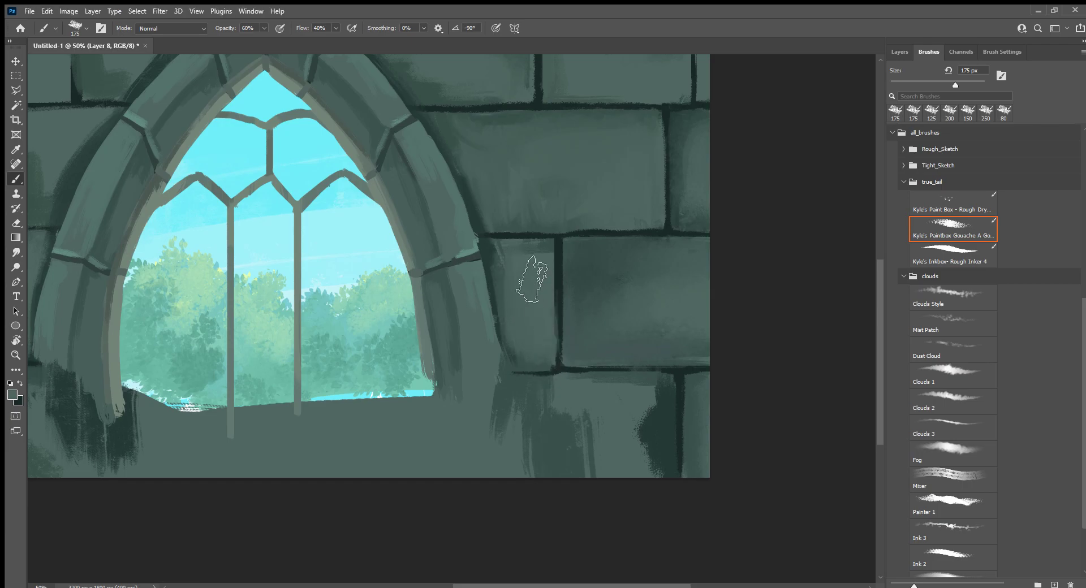
pyautogui.moveTo(638, 290); pyautogui.dragTo(616, 271)
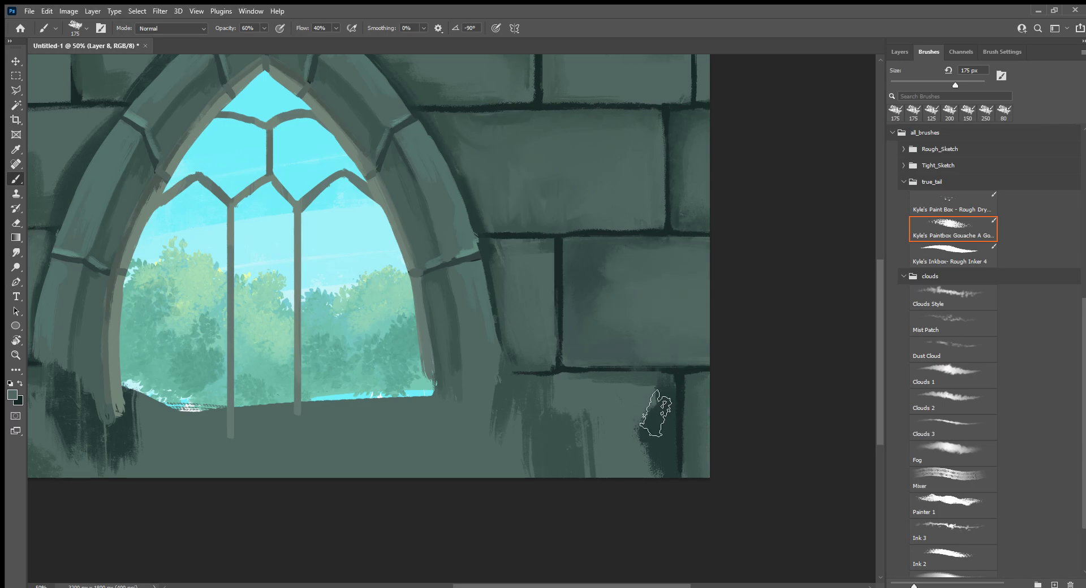
pyautogui.moveTo(656, 413)
pyautogui.mouseDown()
pyautogui.moveTo(667, 497)
pyautogui.moveTo(645, 430)
pyautogui.moveTo(659, 438)
pyautogui.mouseUp()
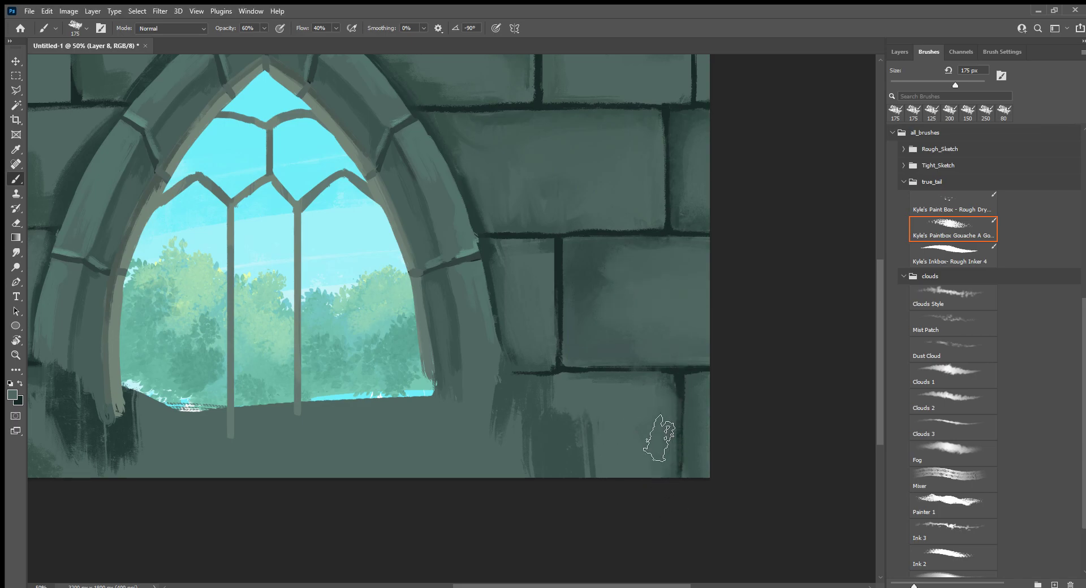
pyautogui.moveTo(718, 412); pyautogui.dragTo(720, 496)
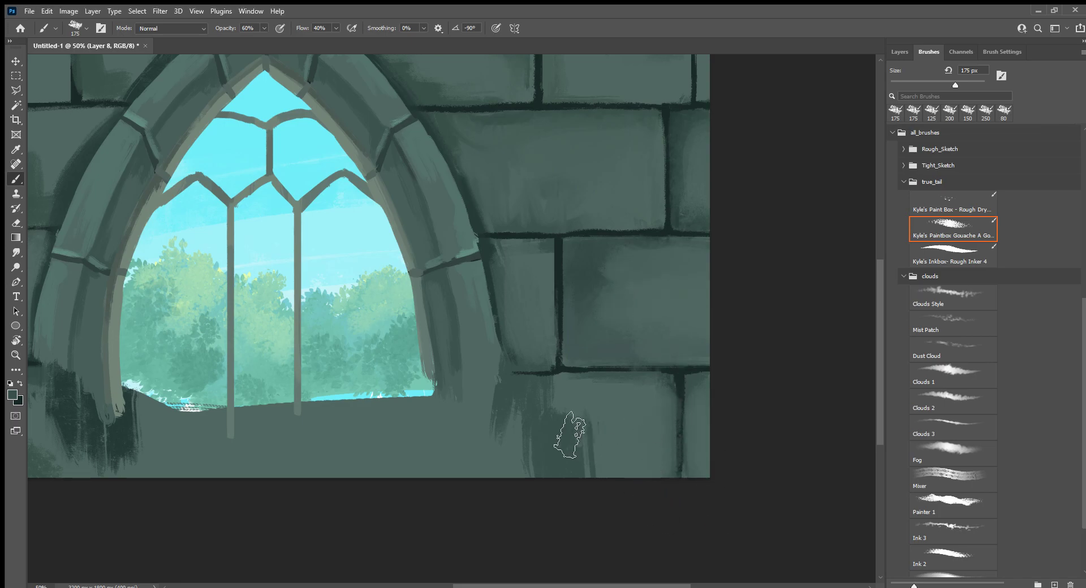
pyautogui.moveTo(569, 434)
pyautogui.mouseDown()
pyautogui.moveTo(519, 416)
pyautogui.moveTo(588, 457)
pyautogui.moveTo(586, 423)
pyautogui.moveTo(643, 412)
pyautogui.moveTo(584, 472)
pyautogui.mouseUp()
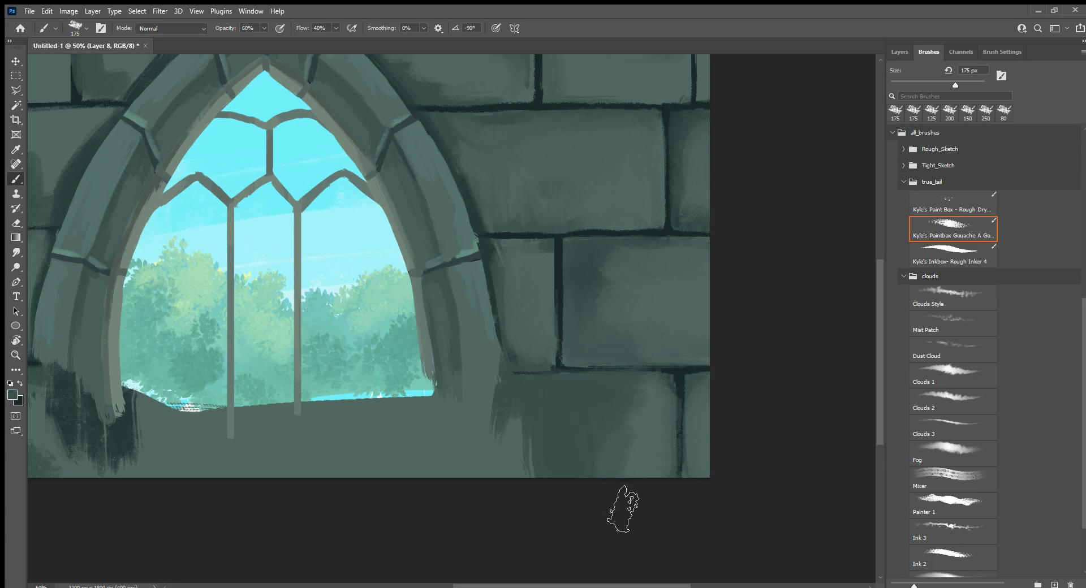
pyautogui.moveTo(605, 435); pyautogui.dragTo(635, 423)
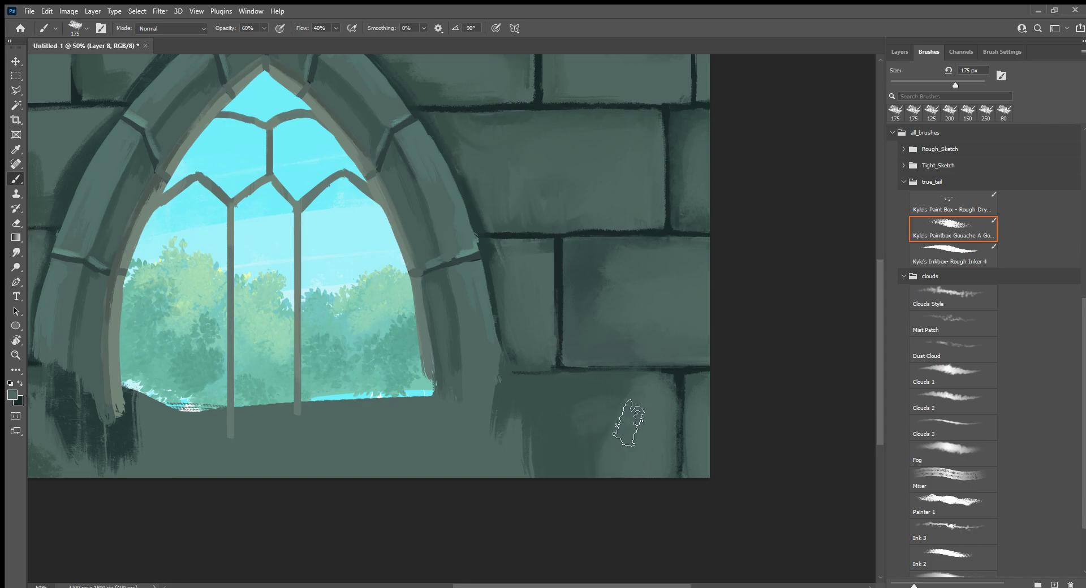
pyautogui.keyDown('alt'); pyautogui.scroll(-1, 604, 250); pyautogui.keyUp('alt')
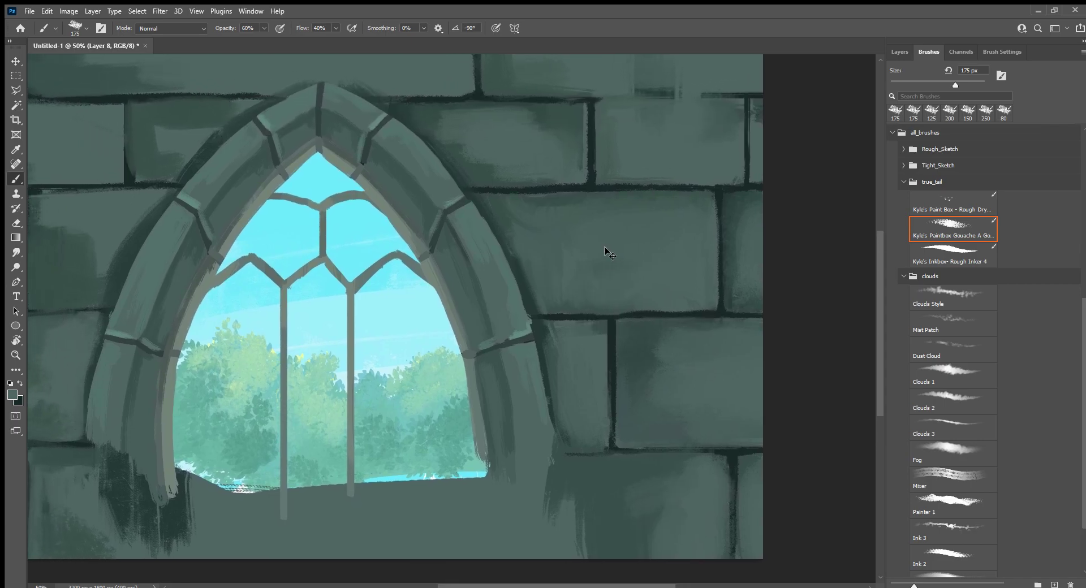
pyautogui.moveTo(456, 439); pyautogui.dragTo(606, 456)
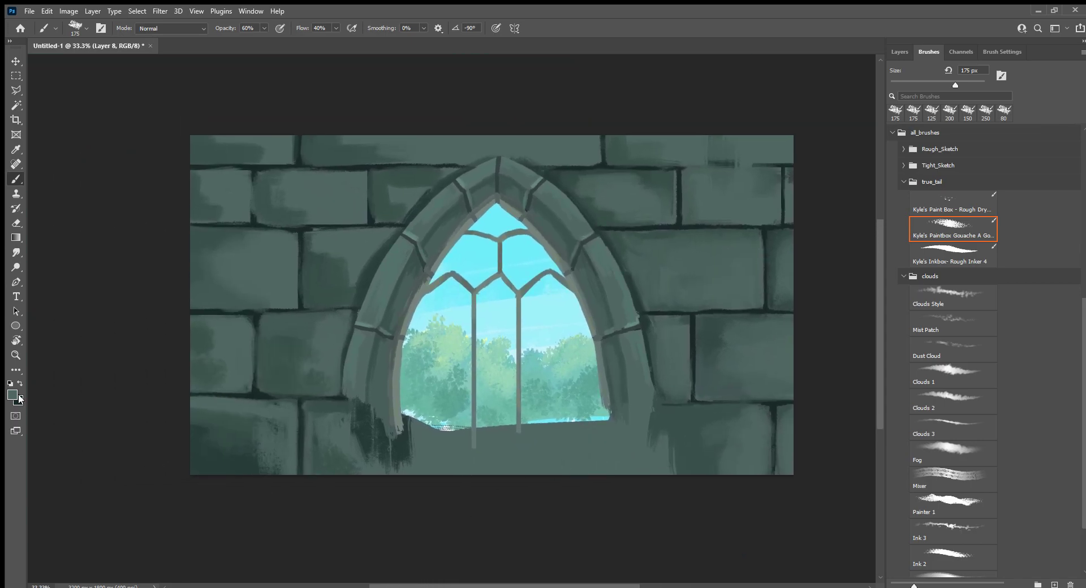
# Sample a light teal and dab highlights on bricks left and right of the arch.
pyautogui.press('i')
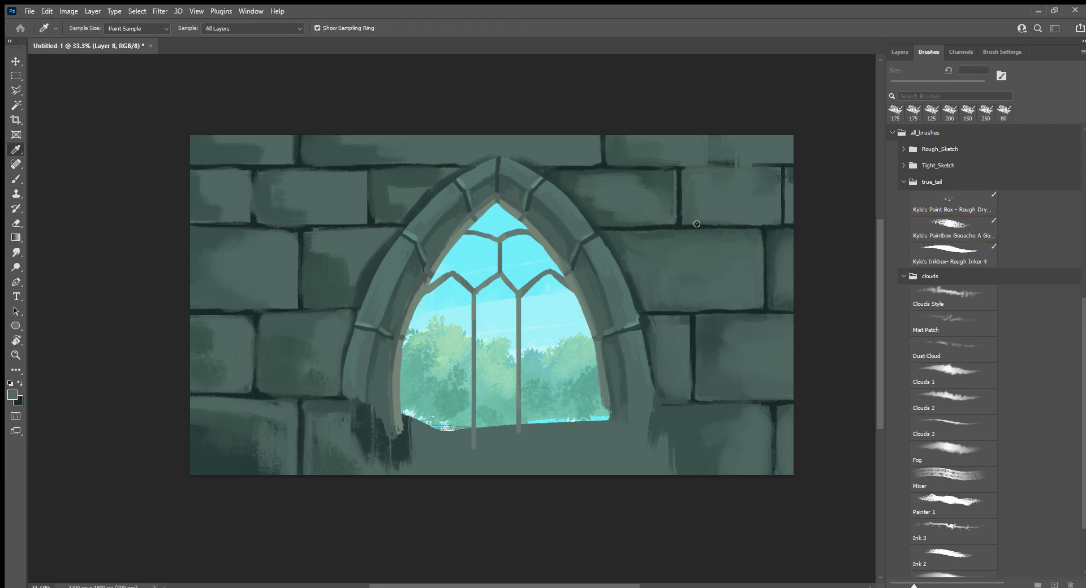
pyautogui.press('b')
pyautogui.moveTo(681, 311); pyautogui.dragTo(644, 296)
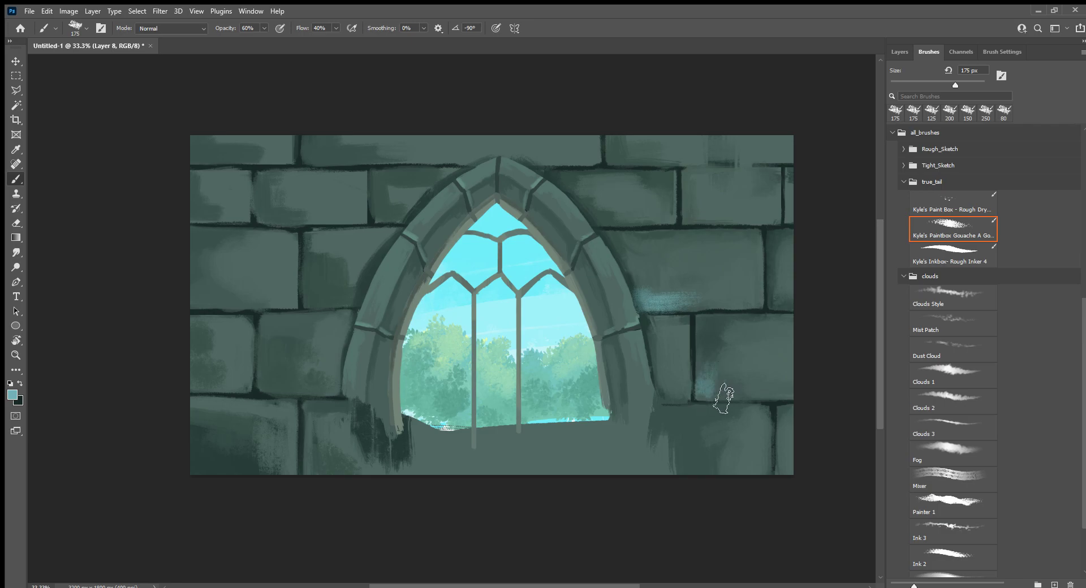
pyautogui.moveTo(714, 388); pyautogui.dragTo(707, 380)
pyautogui.moveTo(783, 294); pyautogui.dragTo(800, 315)
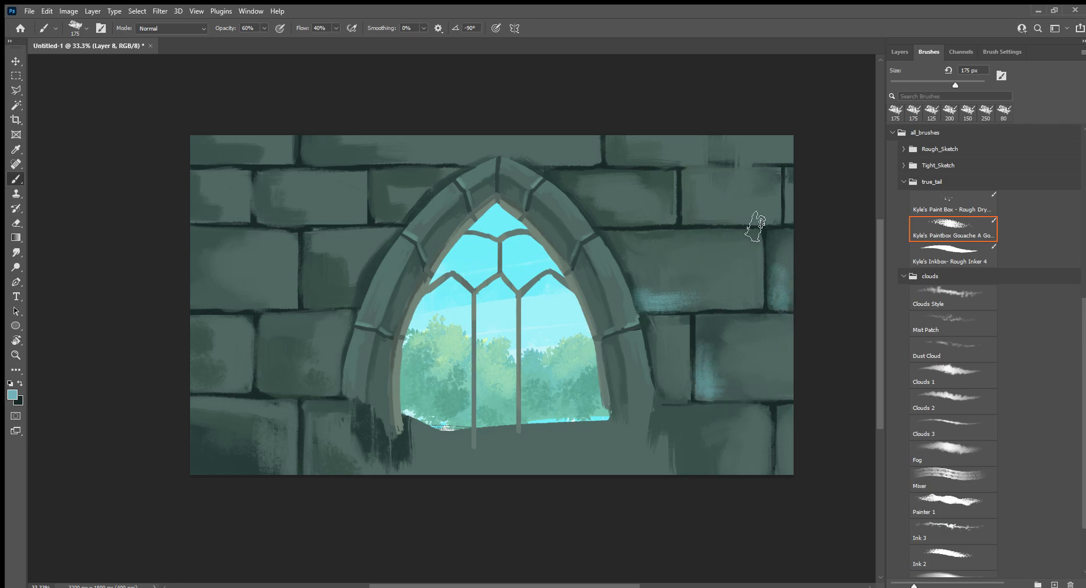
pyautogui.moveTo(624, 219); pyautogui.dragTo(603, 217)
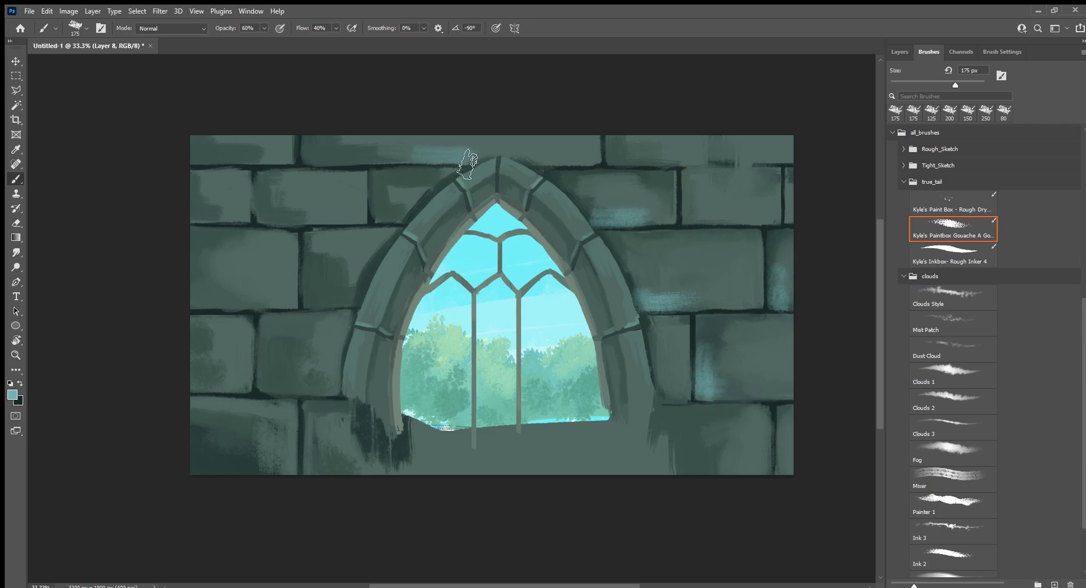
pyautogui.moveTo(334, 258); pyautogui.dragTo(326, 271)
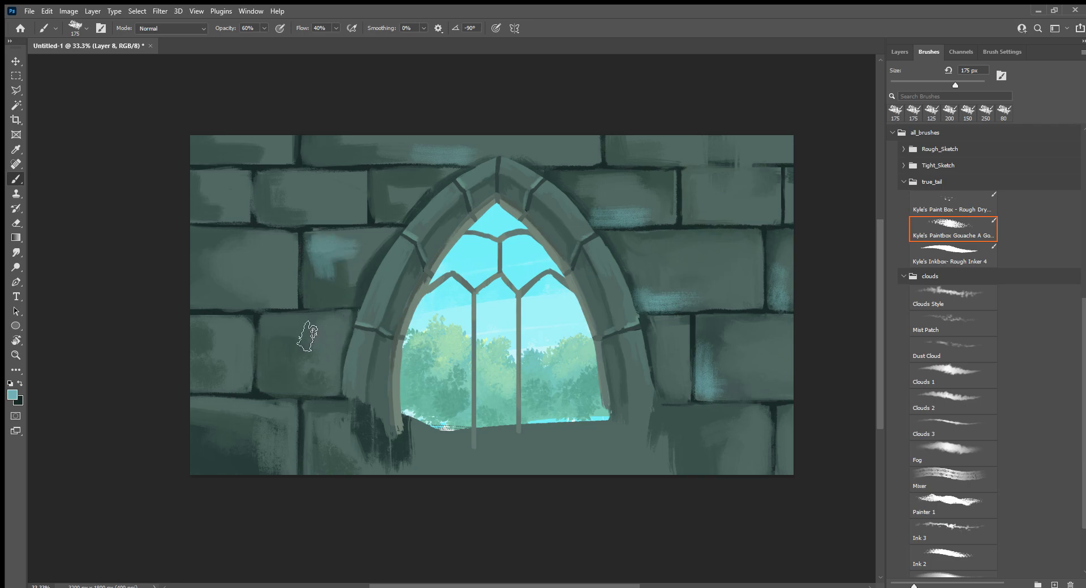
pyautogui.moveTo(307, 336); pyautogui.dragTo(285, 357)
pyautogui.moveTo(697, 184); pyautogui.dragTo(704, 221)
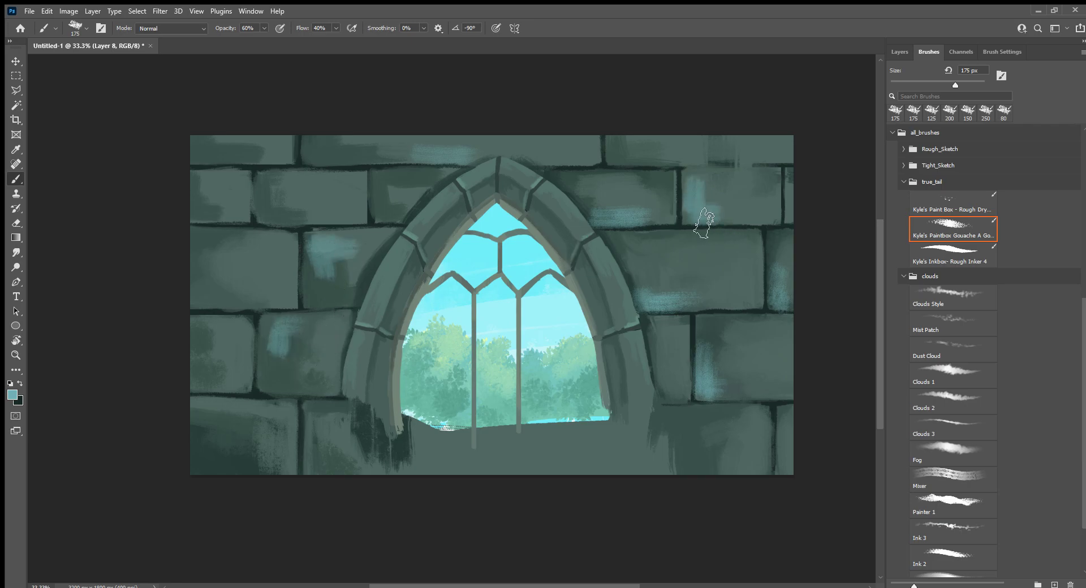
pyautogui.moveTo(314, 431); pyautogui.dragTo(339, 419)
pyautogui.moveTo(243, 422); pyautogui.dragTo(274, 412)
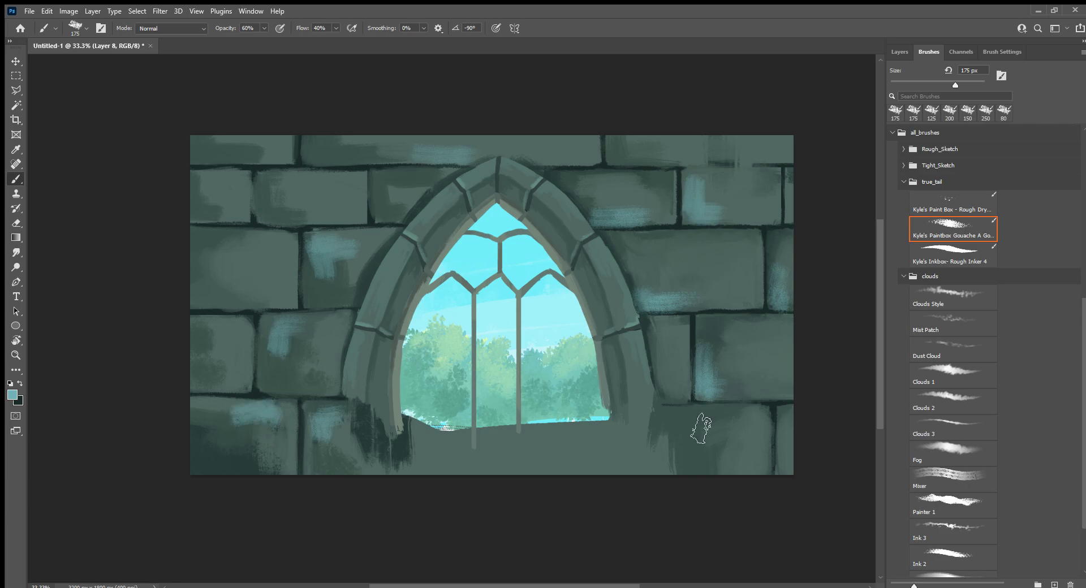
pyautogui.moveTo(330, 153)
pyautogui.mouseDown()
pyautogui.moveTo(314, 154)
pyautogui.moveTo(270, 208)
pyautogui.moveTo(206, 210)
pyautogui.mouseUp()
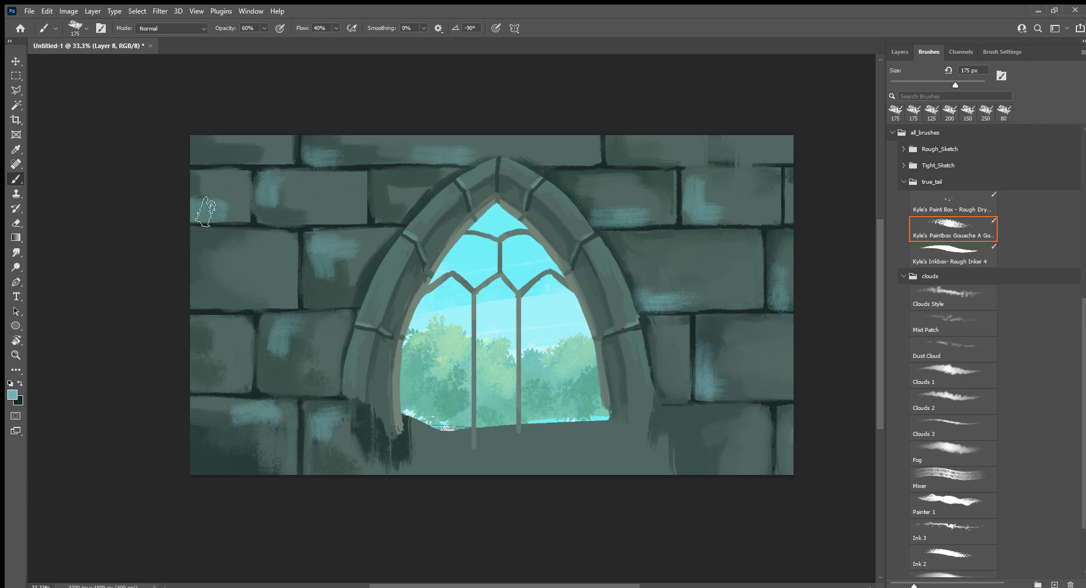
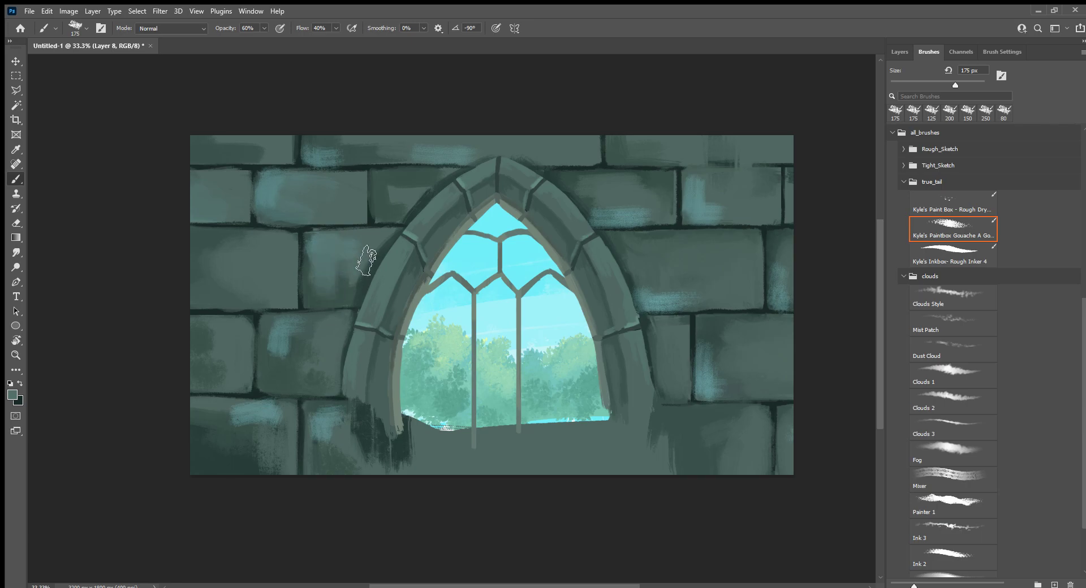
# Darken a light-blue brick patch and add teal to the lower-left brick and right of the window.
pyautogui.moveTo(279, 327); pyautogui.dragTo(275, 348)
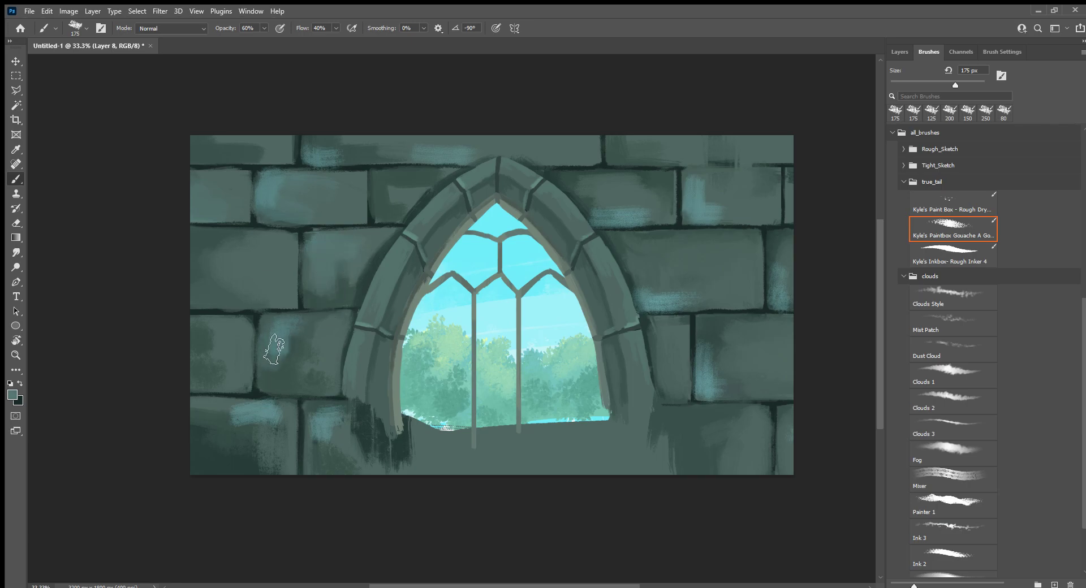
pyautogui.moveTo(243, 413)
pyautogui.mouseDown()
pyautogui.moveTo(296, 467)
pyautogui.moveTo(213, 431)
pyautogui.mouseUp()
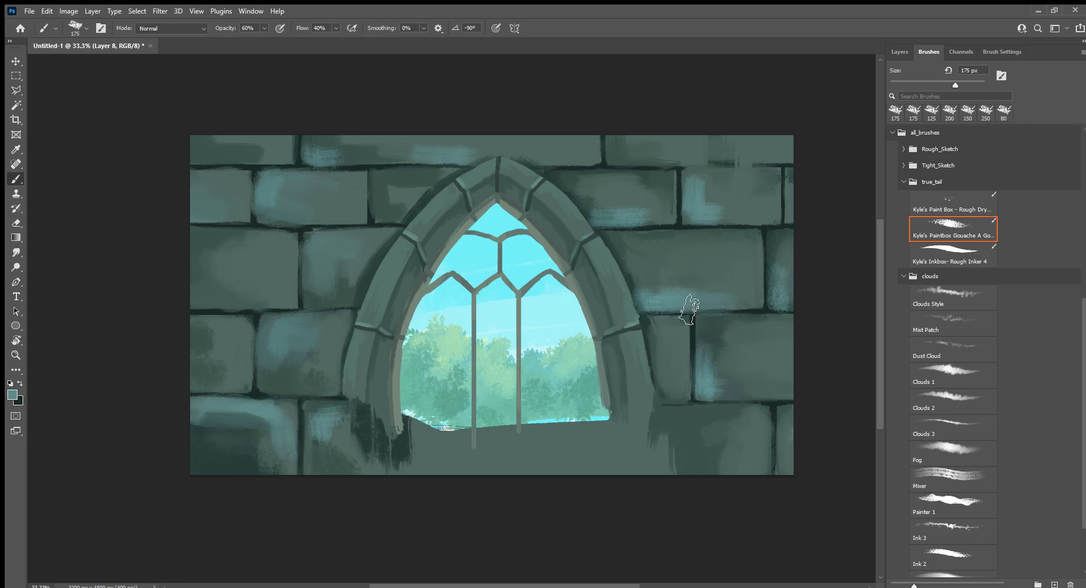
pyautogui.moveTo(687, 310); pyautogui.dragTo(705, 305)
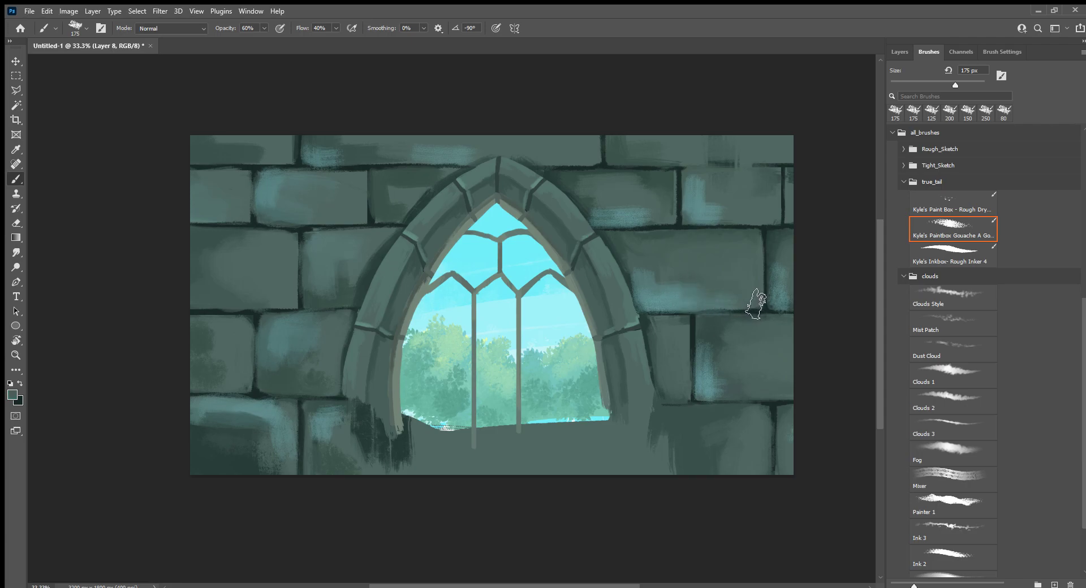
# With a 300 px then 175 px brush, paint sampled lighter teal onto bricks right of the window and arch.
pyautogui.press(']')
pyautogui.press(']')
pyautogui.press(']')
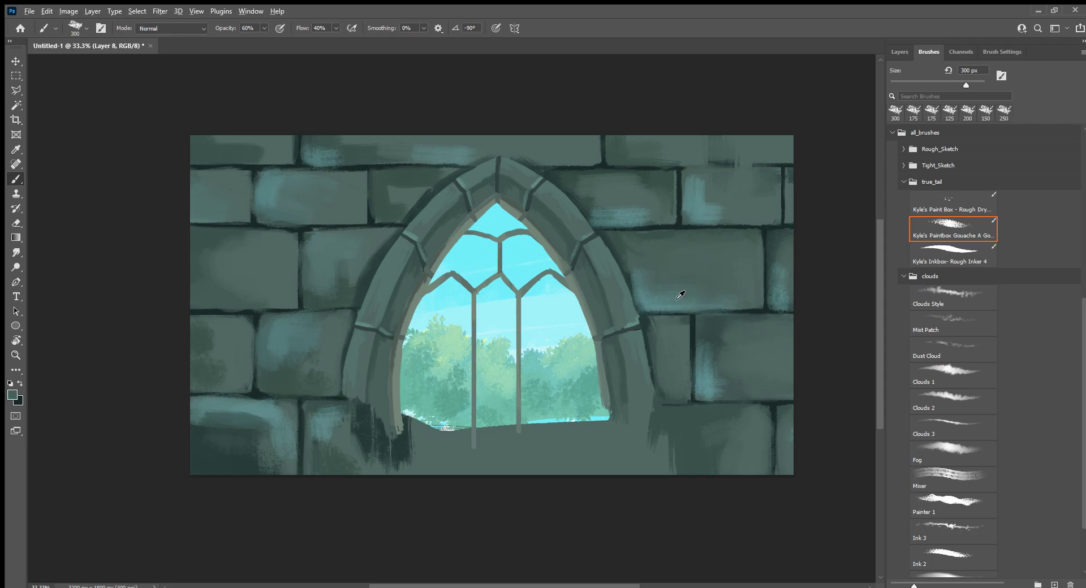
pyautogui.keyDown('alt'); pyautogui.click(680, 294); pyautogui.keyUp('alt')
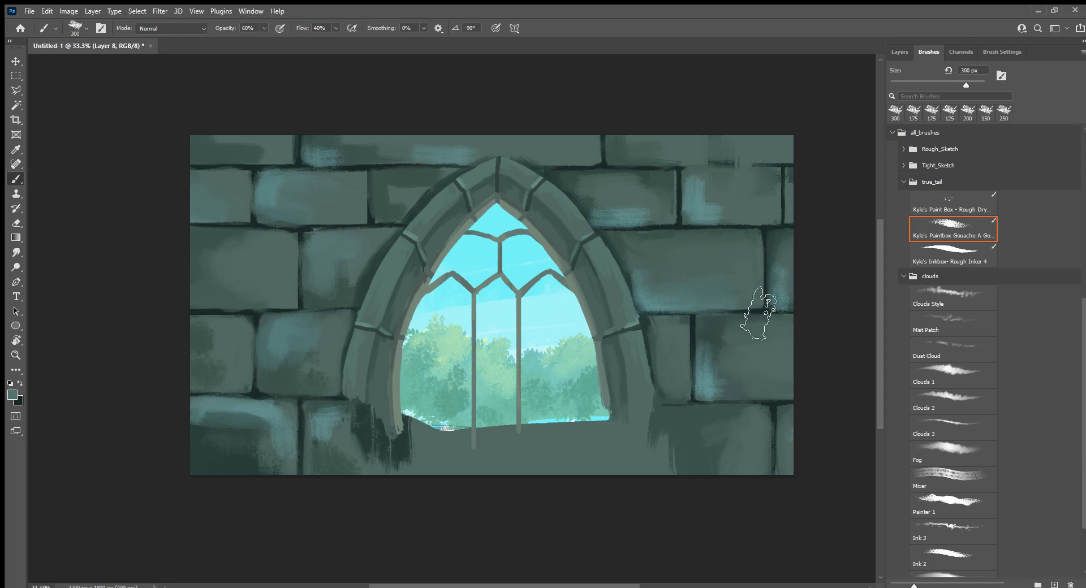
pyautogui.keyDown('alt'); pyautogui.click(708, 374); pyautogui.keyUp('alt')
pyautogui.moveTo(716, 424); pyautogui.dragTo(735, 358)
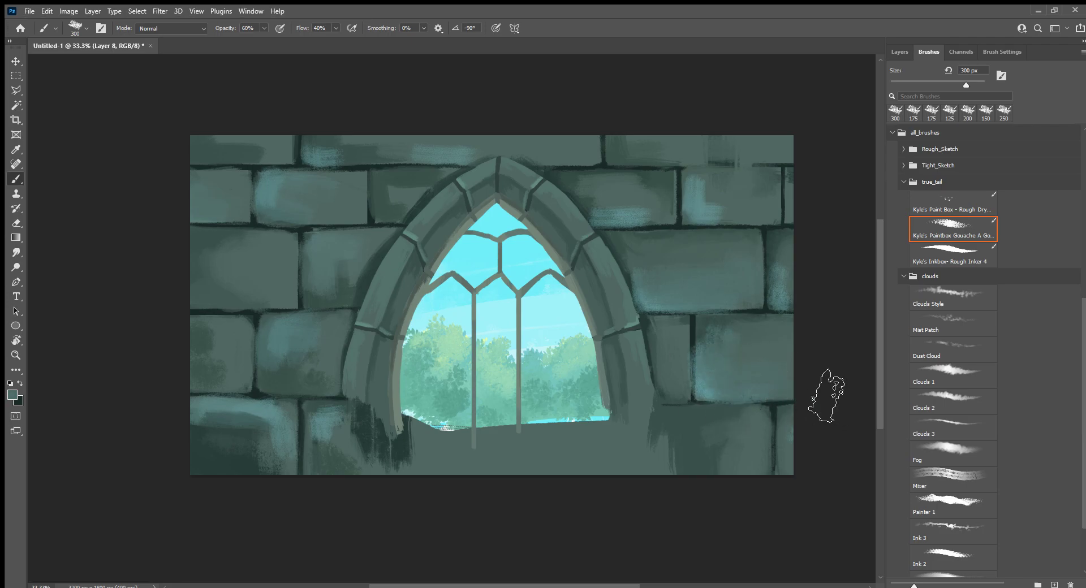
pyautogui.keyDown('alt'); pyautogui.click(788, 300); pyautogui.keyUp('alt')
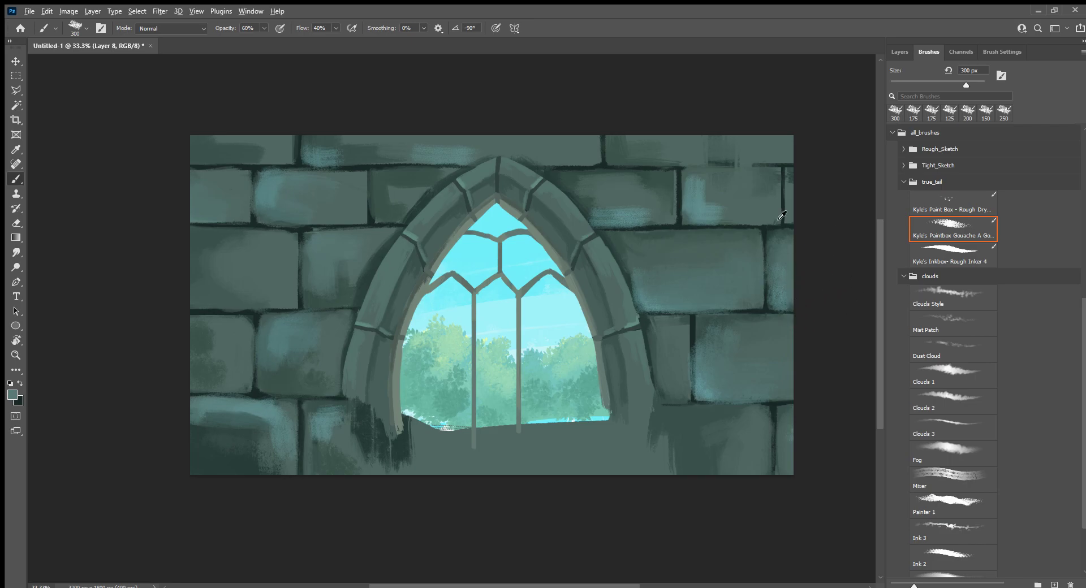
pyautogui.moveTo(735, 226); pyautogui.dragTo(758, 198)
pyautogui.press('[')
pyautogui.press('[')
pyautogui.press('[')
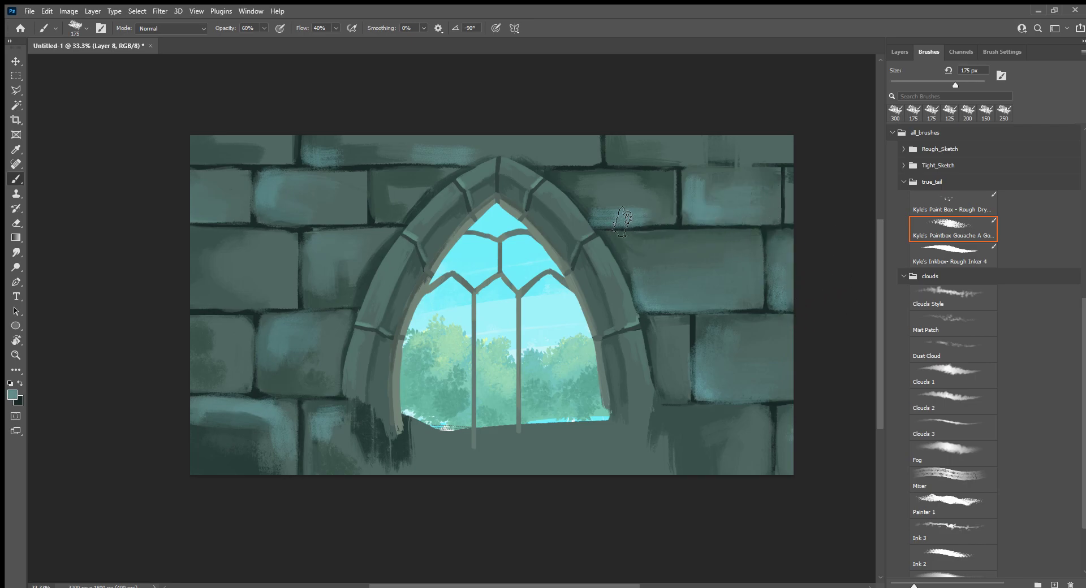
pyautogui.moveTo(592, 220); pyautogui.dragTo(662, 203)
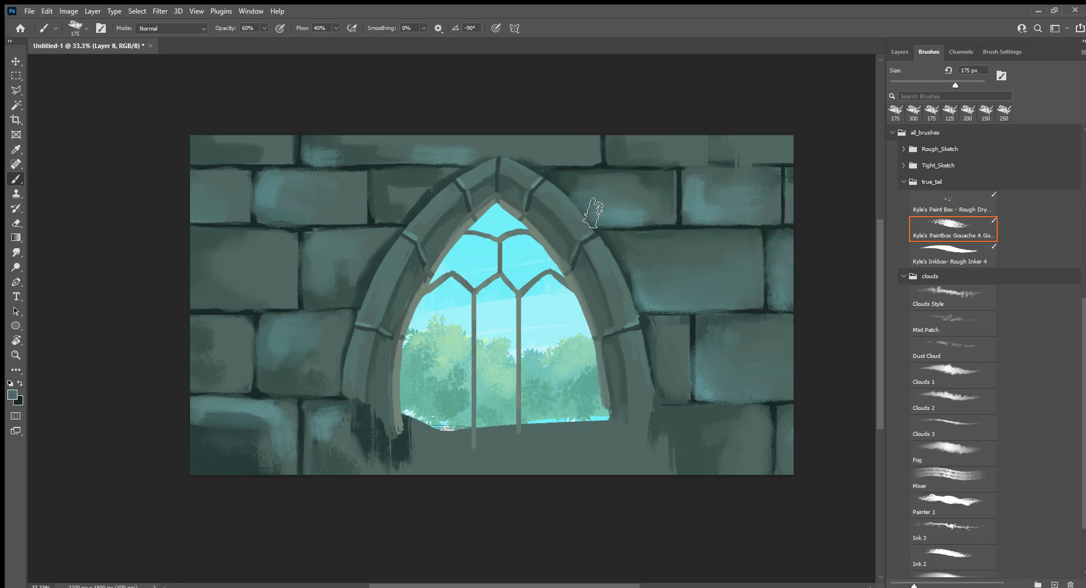
# At 80 px, add a light stroke along the top brick row and a dark mortar shadow on a brick edge.
pyautogui.keyDown('alt'); pyautogui.click(731, 194); pyautogui.keyUp('alt')
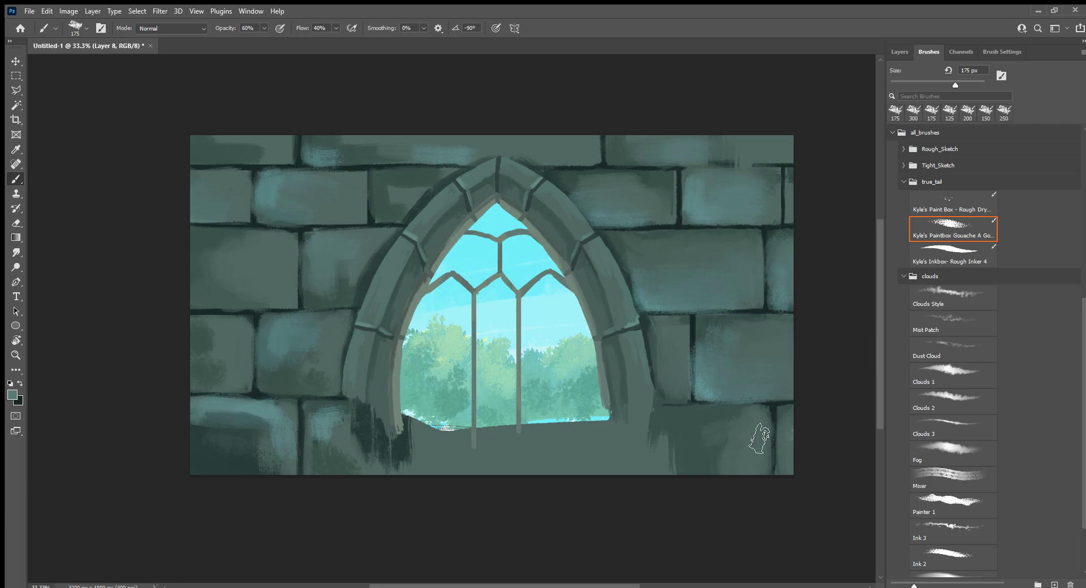
pyautogui.keyDown('alt'); pyautogui.click(213, 300); pyautogui.keyUp('alt')
pyautogui.press('[')
pyautogui.press('[')
pyautogui.press('[')
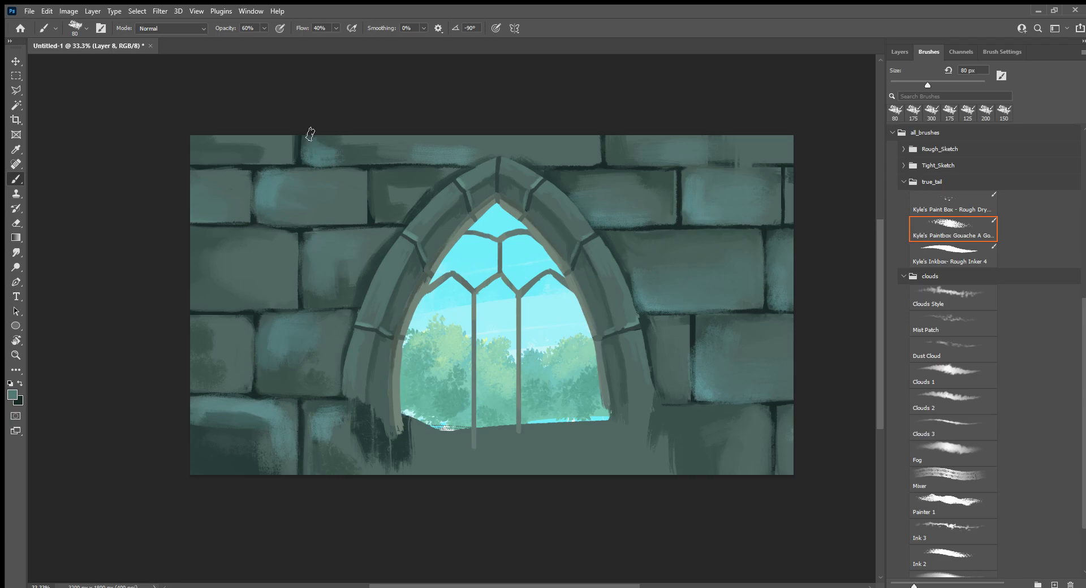
pyautogui.moveTo(320, 158)
pyautogui.mouseDown()
pyautogui.moveTo(371, 149)
pyautogui.moveTo(434, 159)
pyautogui.mouseUp()
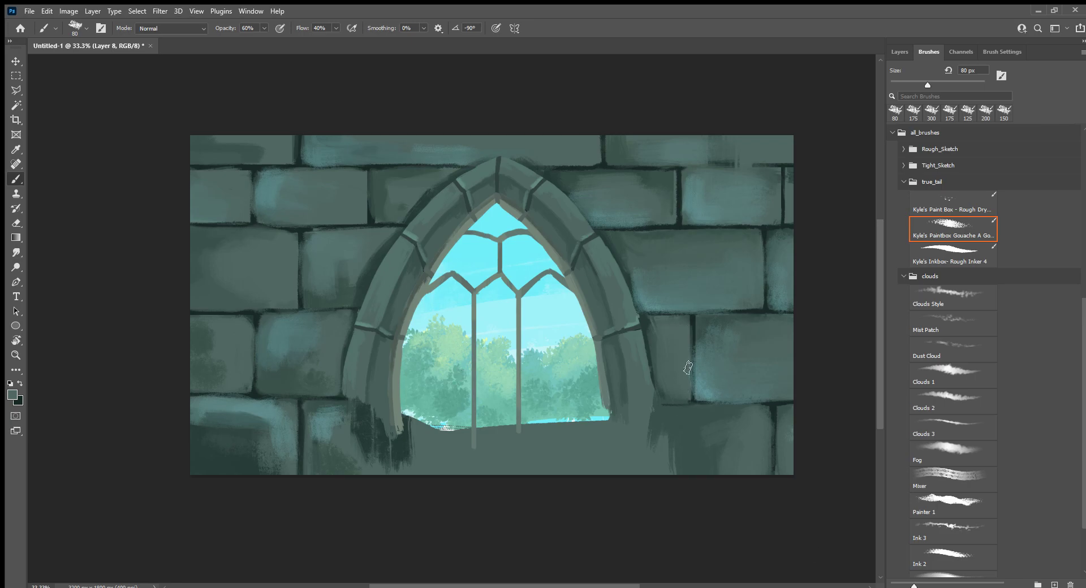
pyautogui.keyDown('alt'); pyautogui.click(703, 332); pyautogui.keyUp('alt')
pyautogui.moveTo(701, 340)
pyautogui.mouseDown()
pyautogui.moveTo(701, 405)
pyautogui.moveTo(704, 330)
pyautogui.mouseUp()
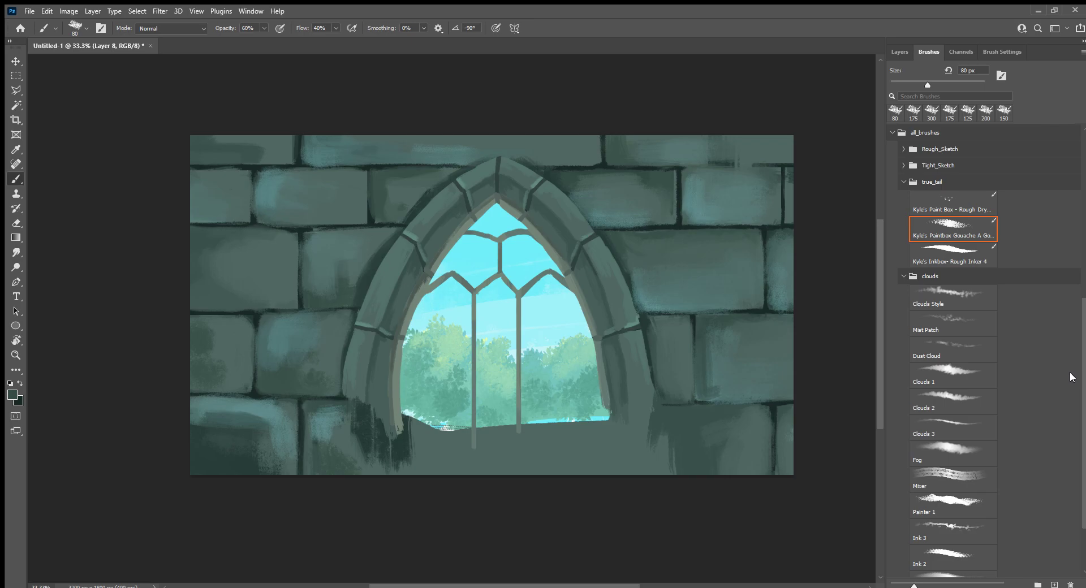
# Choose the bush_texture brush from the bush_tree folder at 250 px.
pyautogui.moveTo(1082, 390); pyautogui.dragTo(1082, 439)
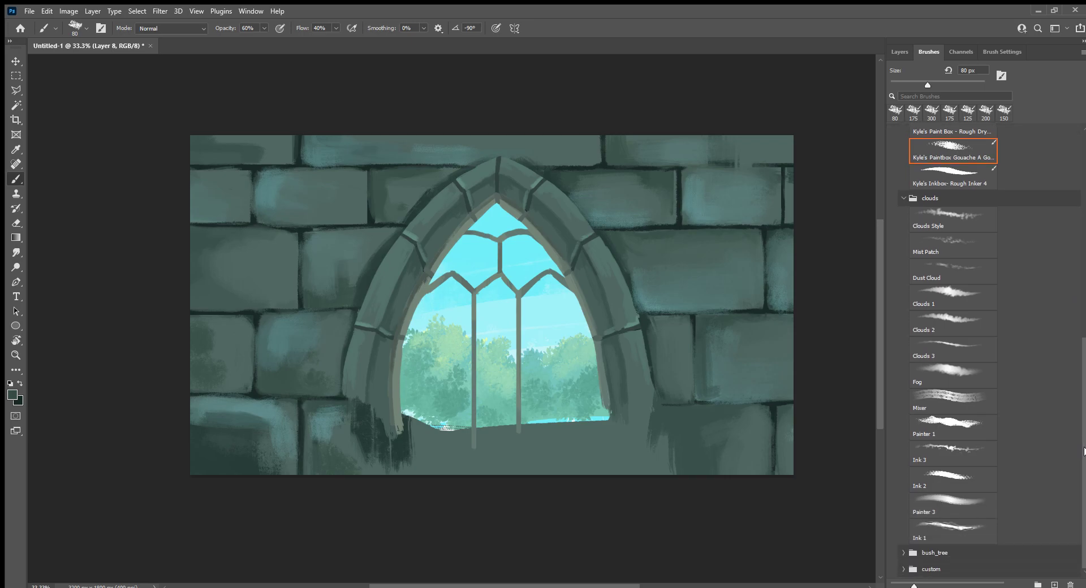
pyautogui.click(904, 552)
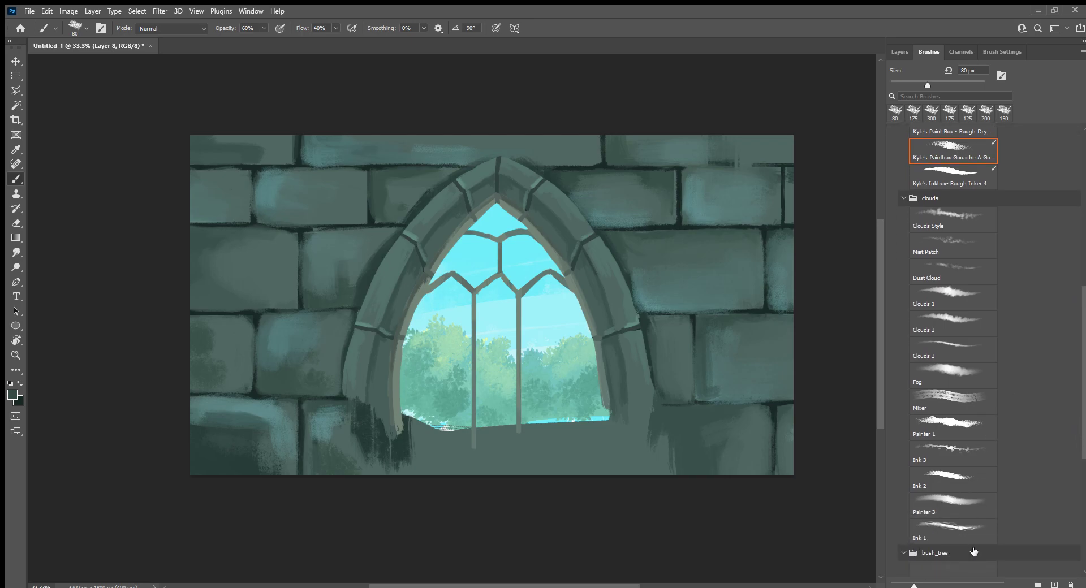
pyautogui.scroll(-4, 967, 434)
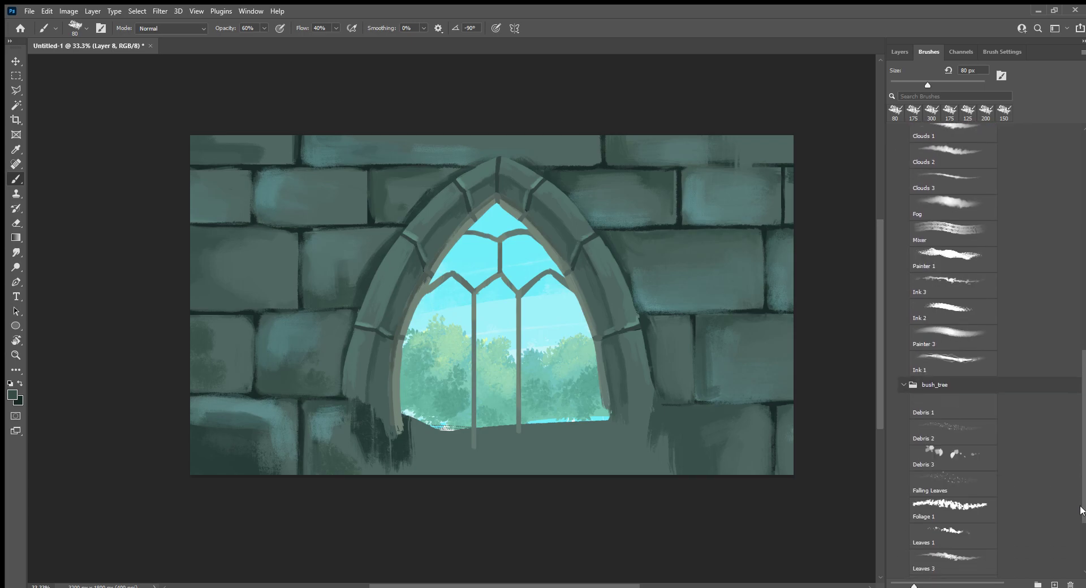
pyautogui.scroll(-3, 967, 434)
pyautogui.scroll(-2, 967, 434)
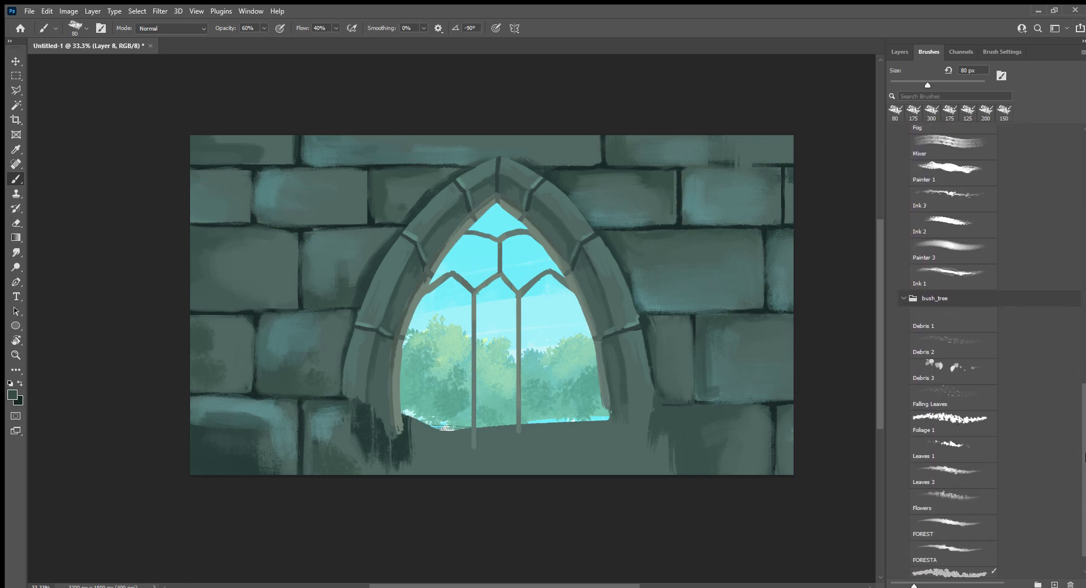
pyautogui.click(950, 372)
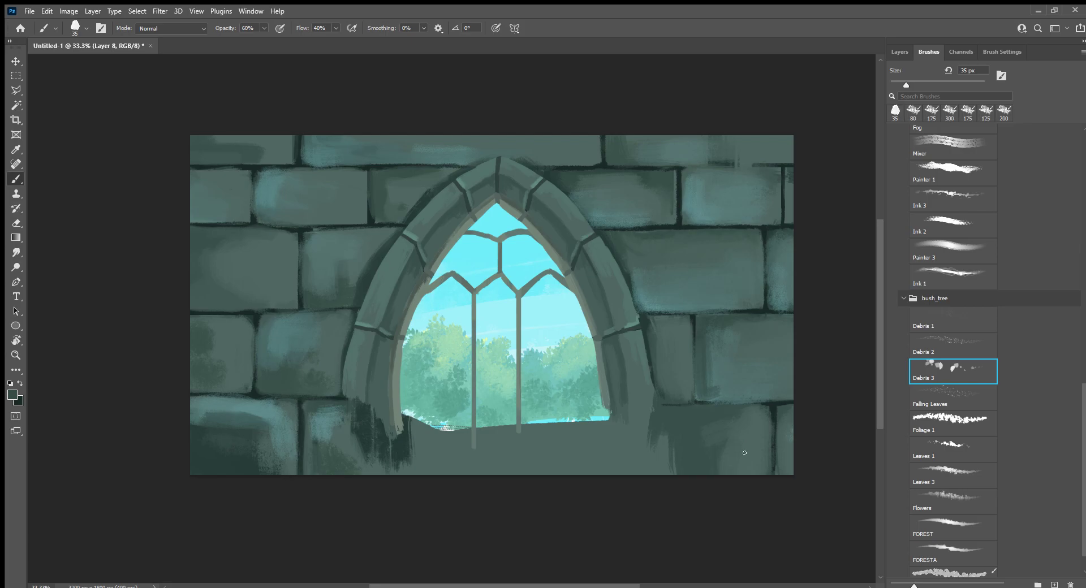
pyautogui.press(']')
pyautogui.press(']')
pyautogui.scroll(-1, 1081, 498)
pyautogui.click(900, 540)
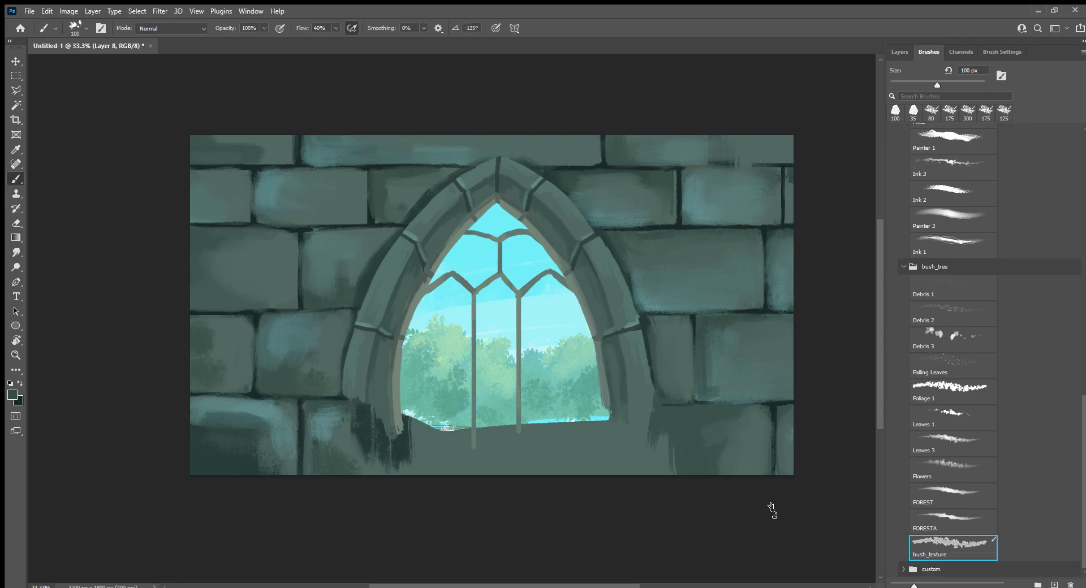
pyautogui.click(948, 475)
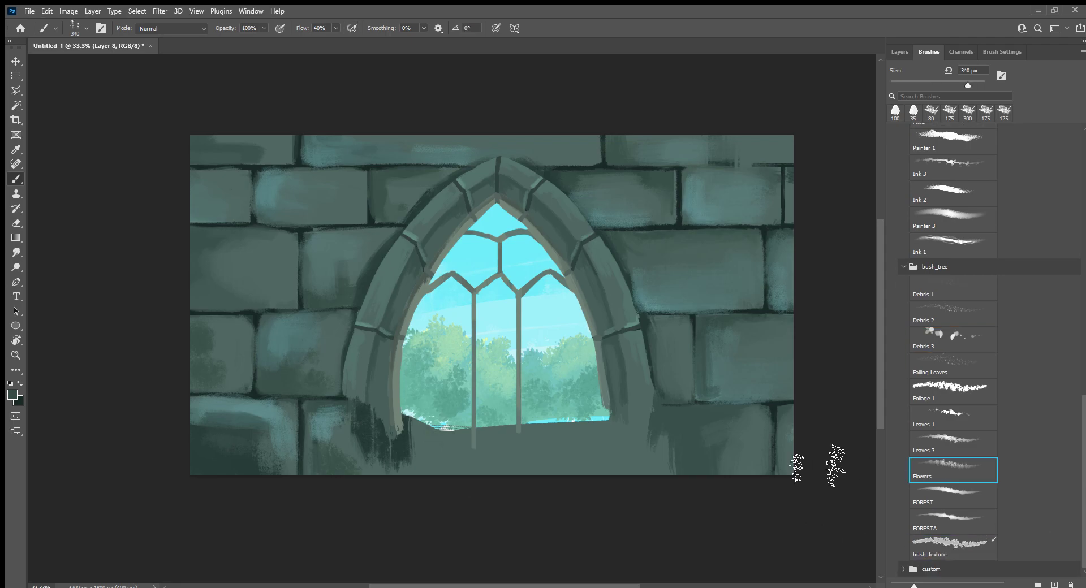
pyautogui.click(967, 547)
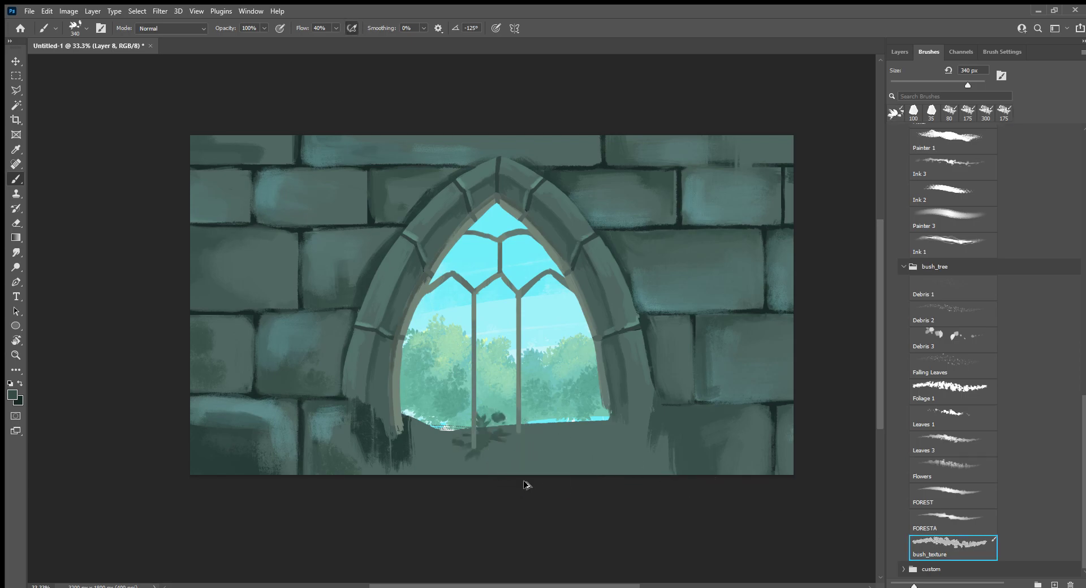
pyautogui.press('[')
pyautogui.press('[')
# Select Layer 5 and add a new empty Layer 9 above it.
pyautogui.click(899, 52)
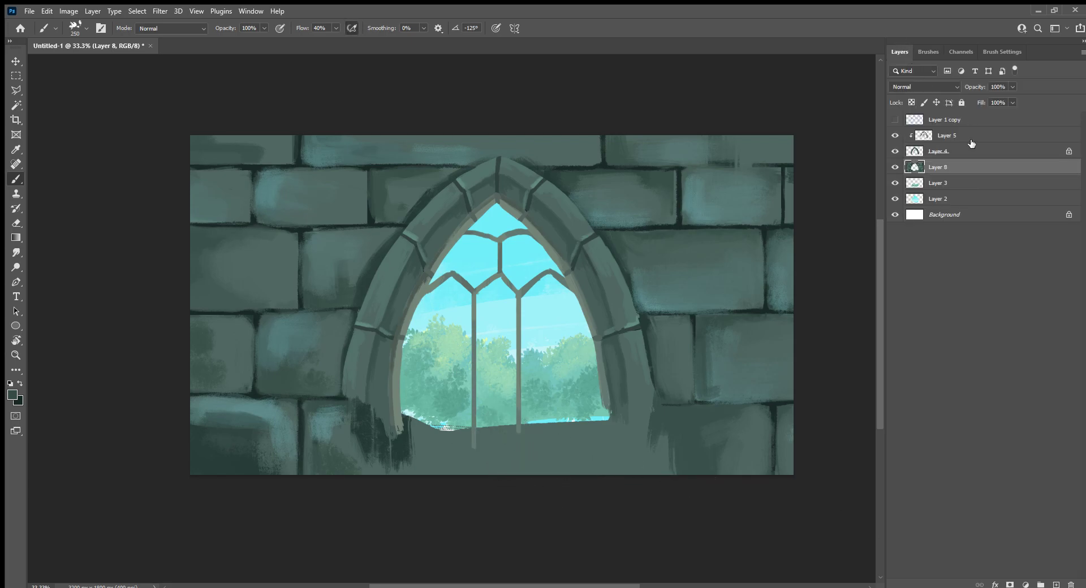
pyautogui.click(984, 137)
pyautogui.click(1055, 583)
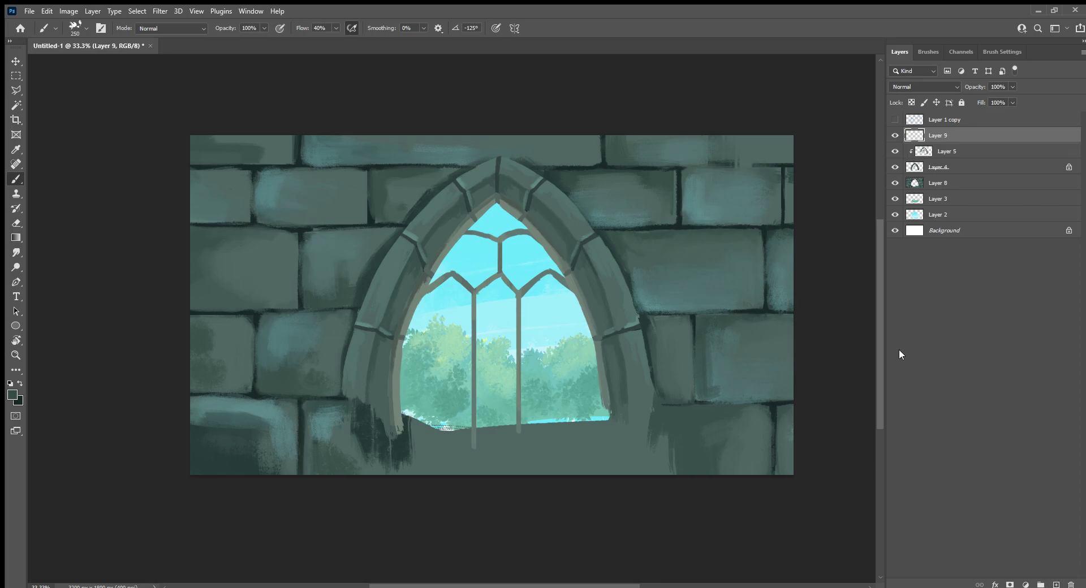
# Sample a colour, undo a trial dark stroke, and switch to bright green with a 400 px brush.
pyautogui.press('i')
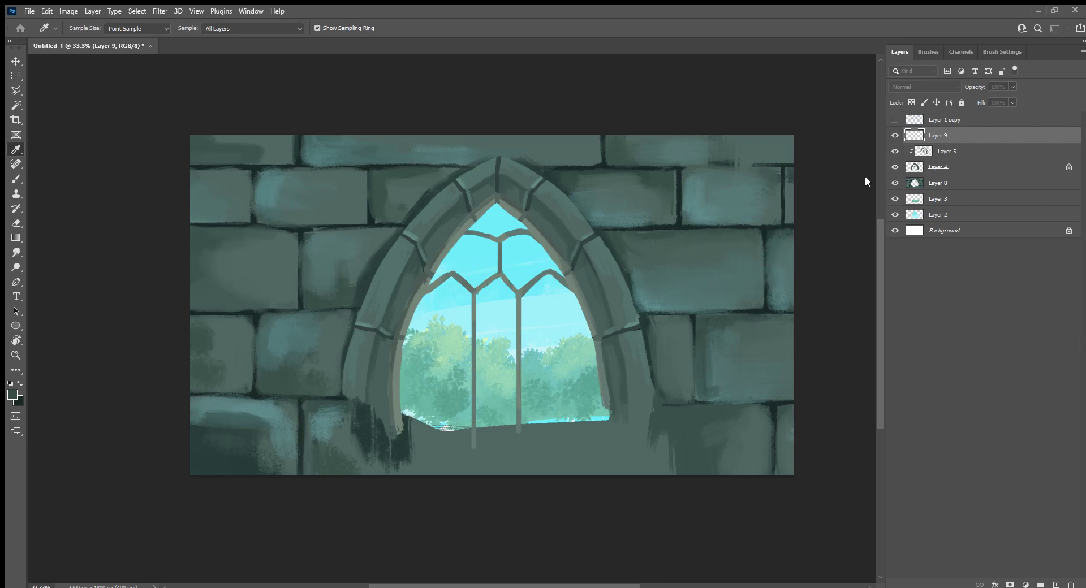
pyautogui.press('b')
pyautogui.moveTo(398, 438)
pyautogui.mouseDown()
pyautogui.moveTo(383, 436)
pyautogui.moveTo(424, 435)
pyautogui.moveTo(311, 419)
pyautogui.moveTo(395, 407)
pyautogui.moveTo(407, 419)
pyautogui.moveTo(421, 405)
pyautogui.moveTo(447, 427)
pyautogui.moveTo(410, 447)
pyautogui.moveTo(379, 444)
pyautogui.moveTo(427, 419)
pyautogui.moveTo(483, 424)
pyautogui.moveTo(455, 446)
pyautogui.moveTo(376, 461)
pyautogui.moveTo(320, 368)
pyautogui.moveTo(314, 425)
pyautogui.moveTo(348, 384)
pyautogui.moveTo(506, 443)
pyautogui.moveTo(472, 452)
pyautogui.moveTo(581, 473)
pyautogui.moveTo(633, 459)
pyautogui.moveTo(642, 472)
pyautogui.moveTo(673, 472)
pyautogui.mouseUp()
pyautogui.hotkey('ctrl', 'z')
pyautogui.press('x')
pyautogui.press(']')
pyautogui.press(']')
pyautogui.press(']')
pyautogui.press('[')
pyautogui.press('[')
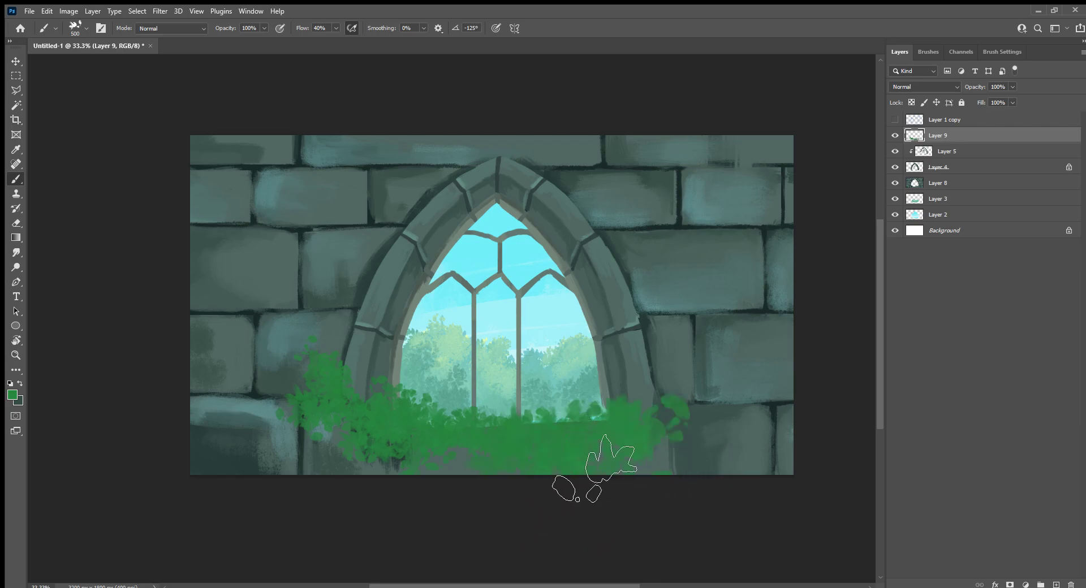
# Paint green foliage over the sill, the window's lower edge, the bottom edge and lower-right.
pyautogui.moveTo(627, 421)
pyautogui.mouseDown()
pyautogui.moveTo(645, 448)
pyautogui.moveTo(605, 430)
pyautogui.moveTo(498, 447)
pyautogui.mouseUp()
pyautogui.moveTo(453, 413)
pyautogui.mouseDown()
pyautogui.moveTo(666, 473)
pyautogui.moveTo(690, 449)
pyautogui.moveTo(701, 395)
pyautogui.mouseUp()
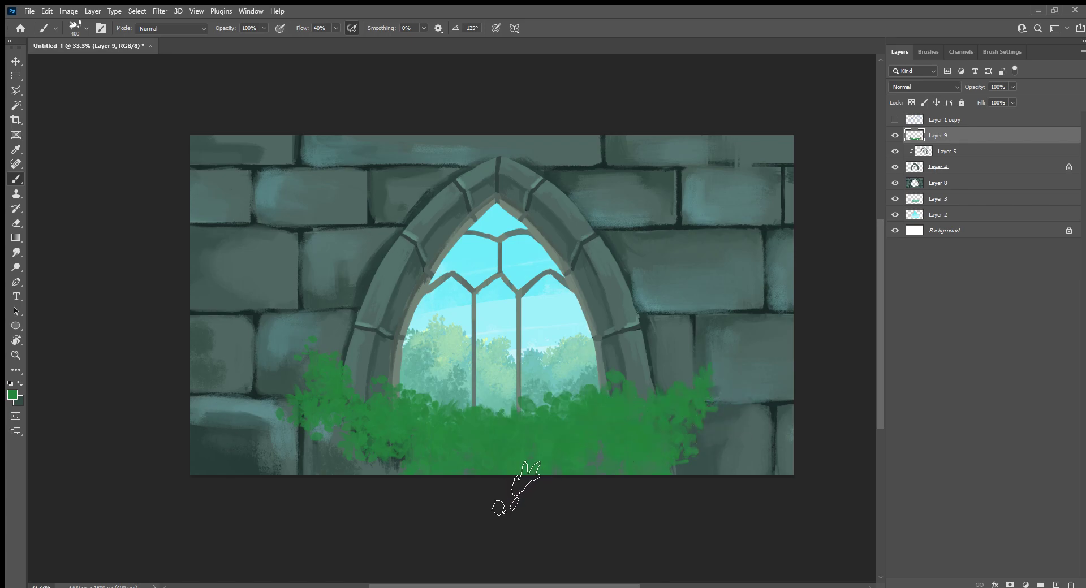
pyautogui.moveTo(509, 496); pyautogui.dragTo(436, 520)
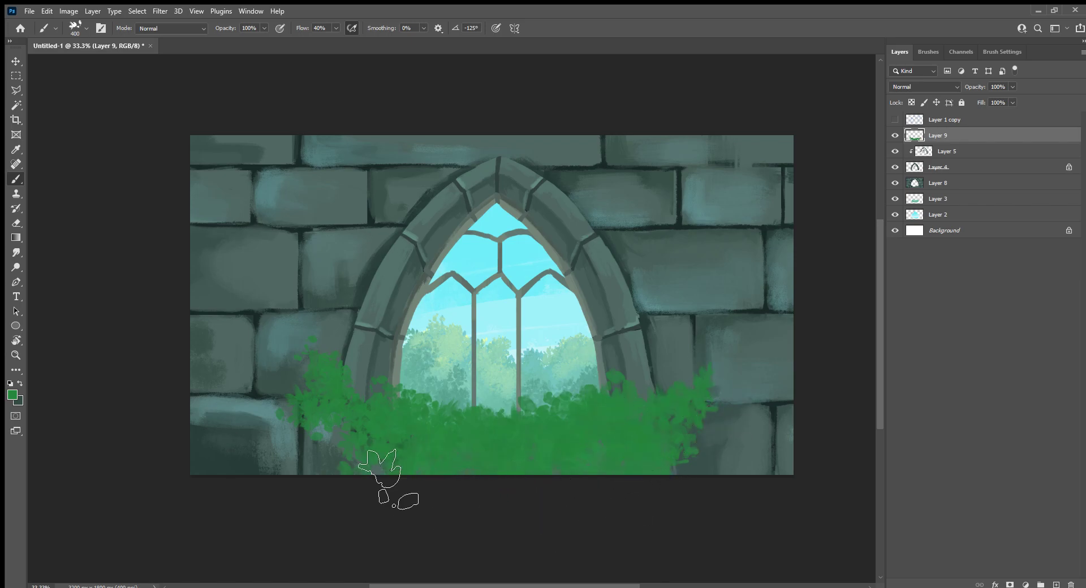
pyautogui.click(335, 460)
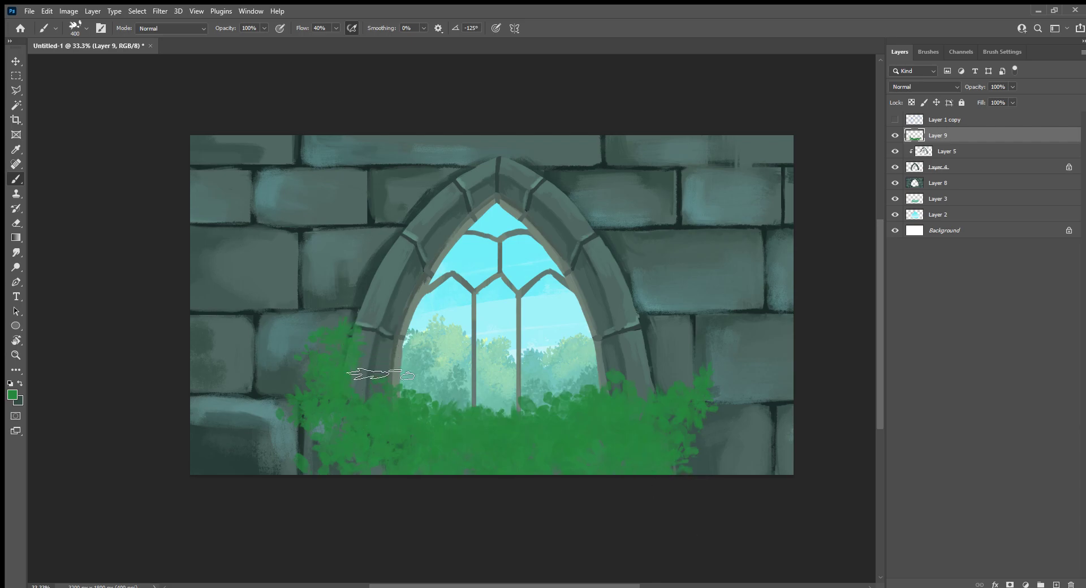
pyautogui.moveTo(717, 480); pyautogui.dragTo(769, 472)
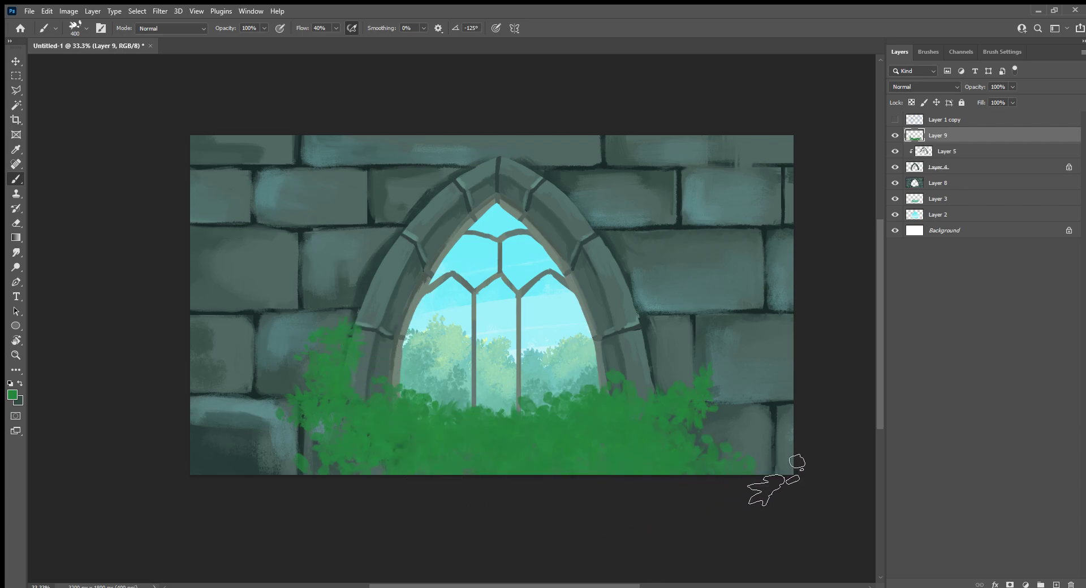
# Fill all the foliage on Layer 9 with a darker green.
pyautogui.press('i')
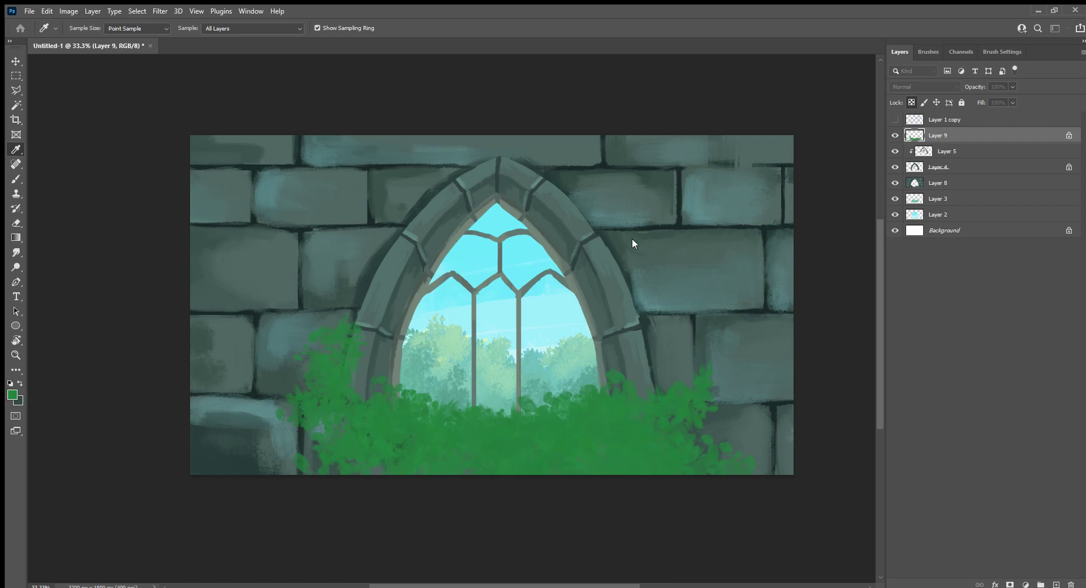
pyautogui.press('b')
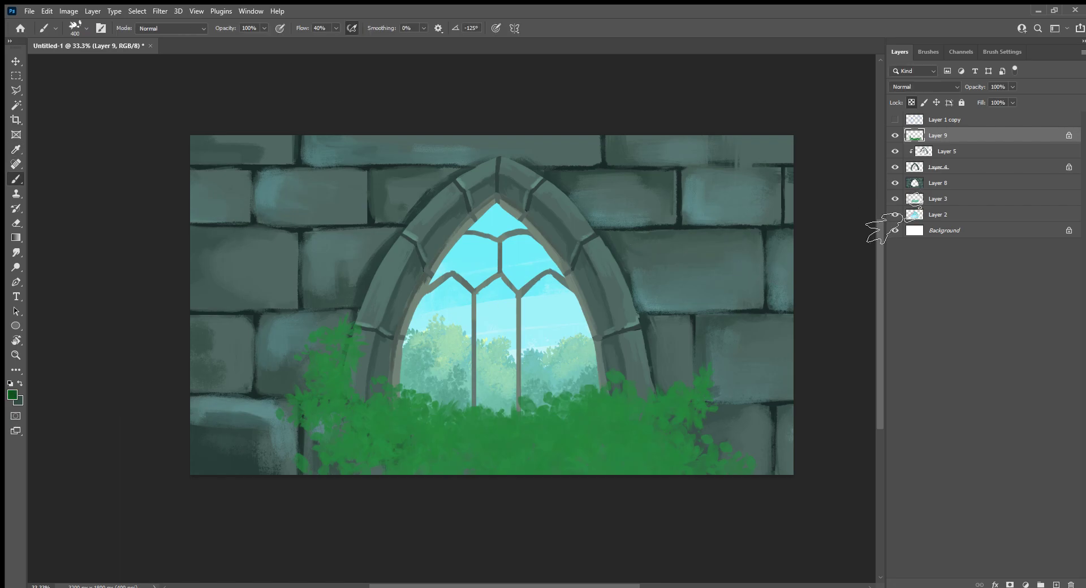
pyautogui.hotkey('alt', 'BackSpace')
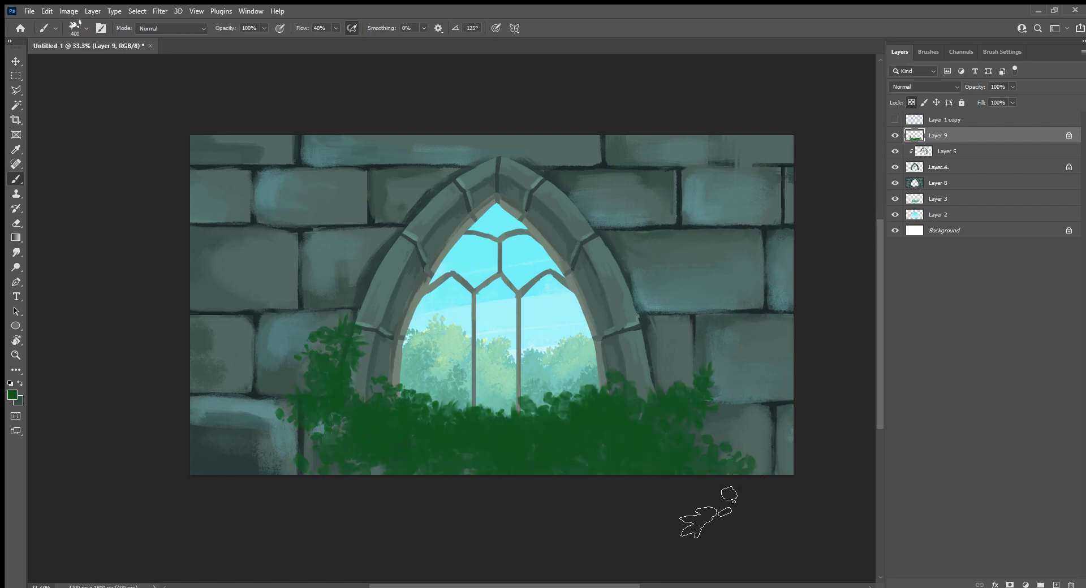
pyautogui.press('i')
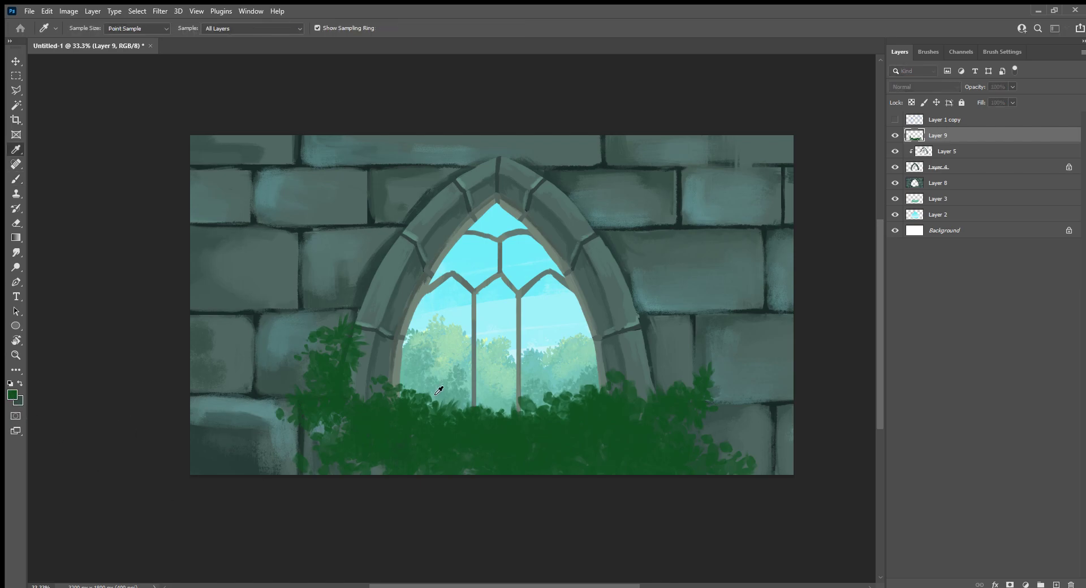
pyautogui.press('b')
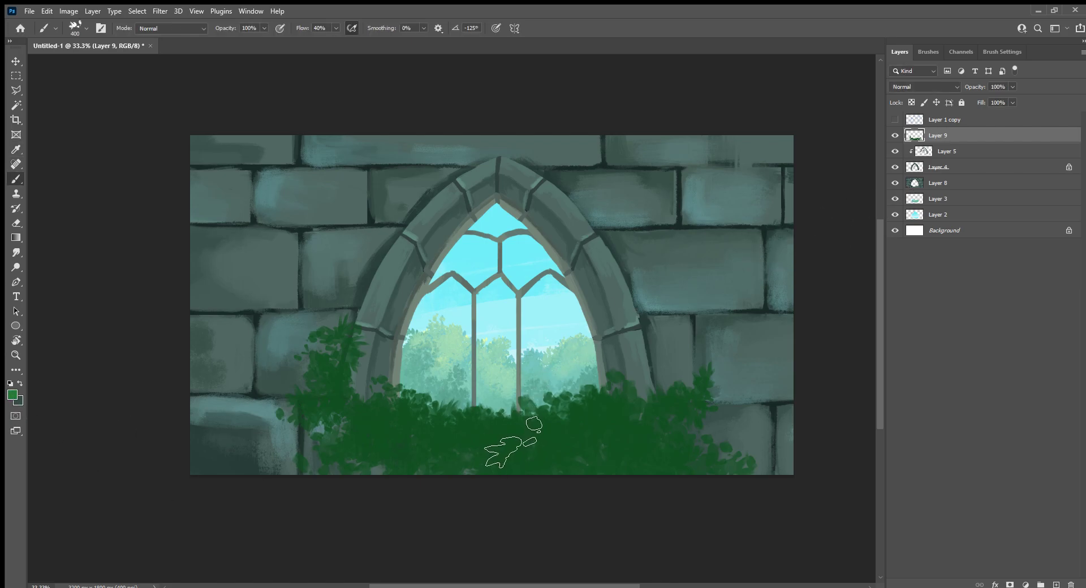
# Paint lighter green leaf dabs into the lower foliage with a 175 px brush and sample cyan.
pyautogui.moveTo(503, 436)
pyautogui.mouseDown()
pyautogui.moveTo(487, 413)
pyautogui.moveTo(413, 424)
pyautogui.moveTo(410, 393)
pyautogui.mouseUp()
pyautogui.press('[')
pyautogui.press('[')
pyautogui.press('[')
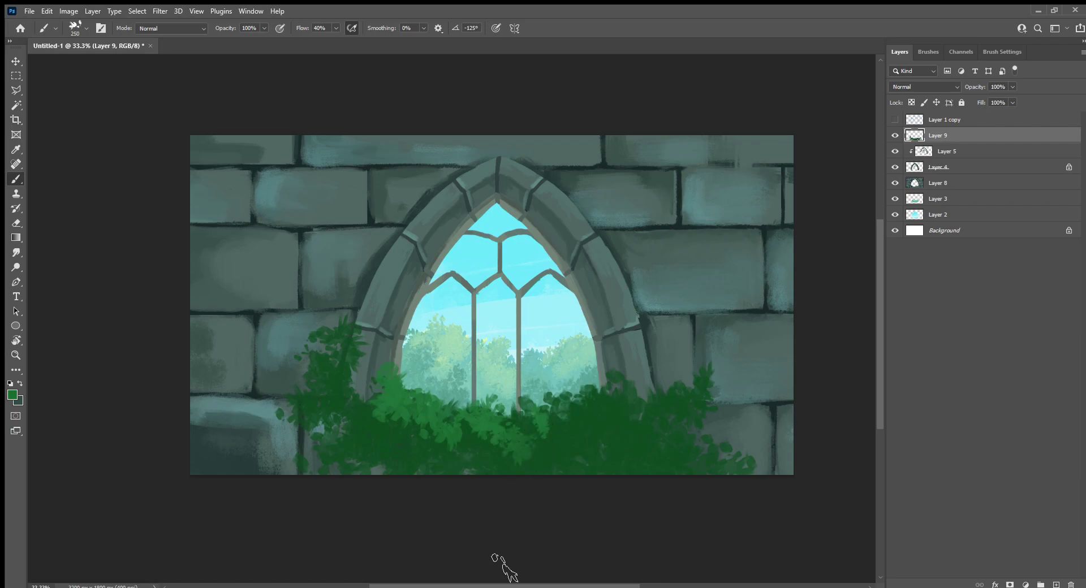
pyautogui.keyDown('alt'); pyautogui.click(390, 423); pyautogui.keyUp('alt')
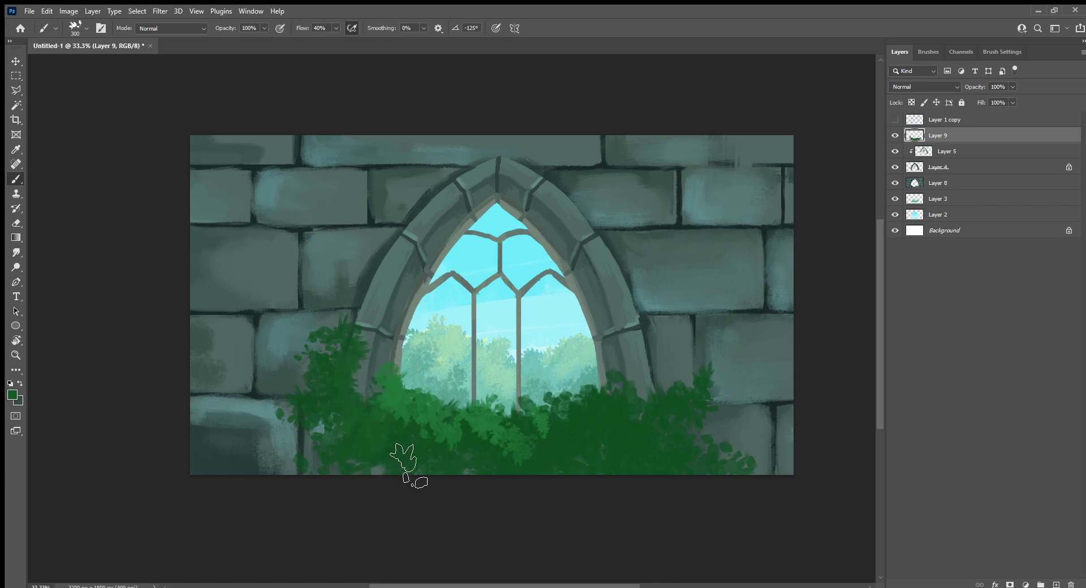
pyautogui.keyDown('alt'); pyautogui.click(394, 402); pyautogui.keyUp('alt')
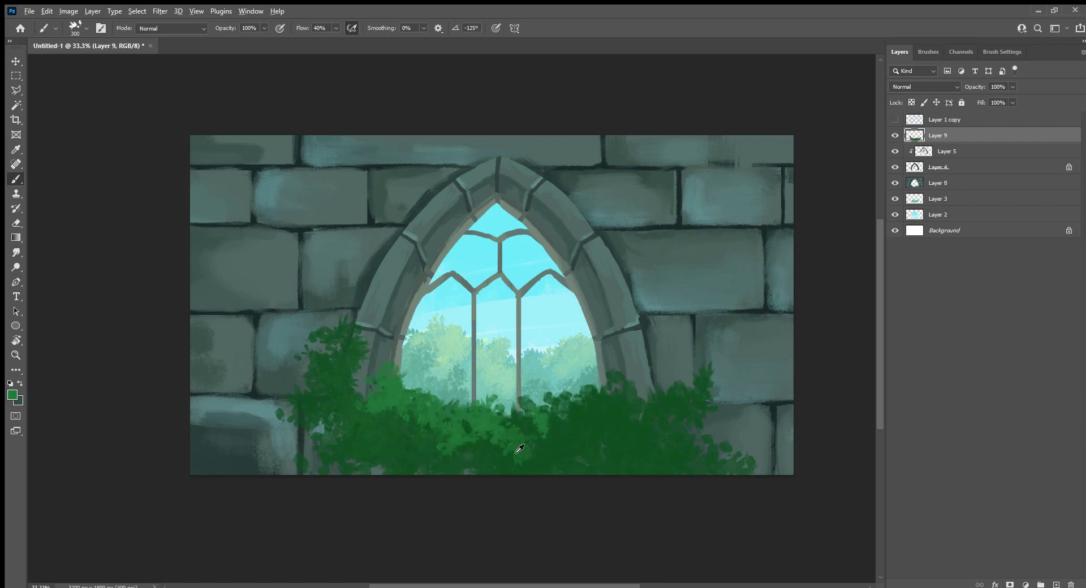
pyautogui.moveTo(551, 453); pyautogui.dragTo(547, 427)
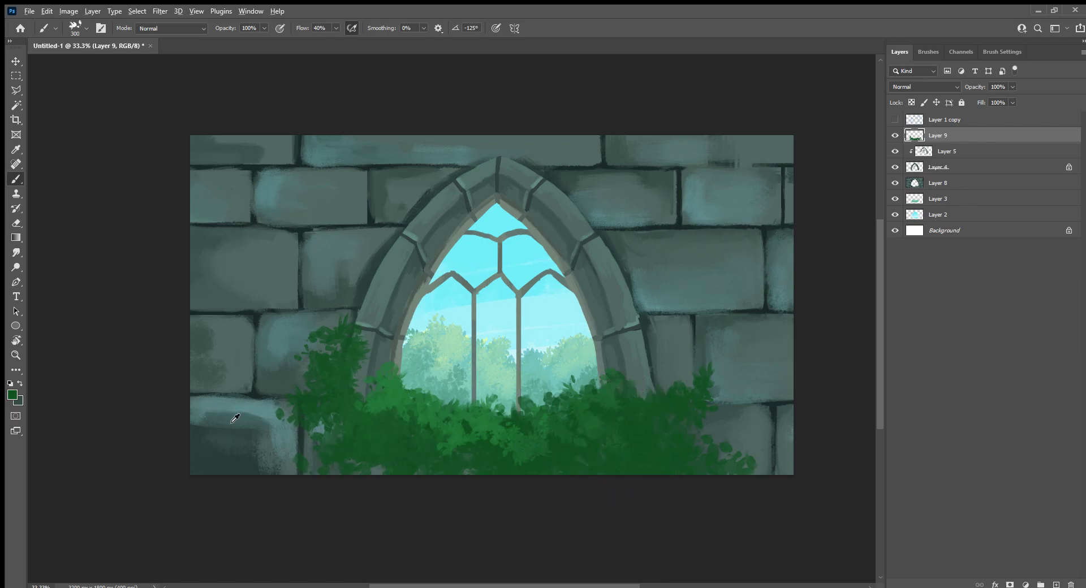
pyautogui.keyDown('alt'); pyautogui.click(479, 261); pyautogui.keyUp('alt')
# Paint cyan rim-lit leaves over the lower-left, upper-left and lower-right foliage.
pyautogui.click(364, 459)
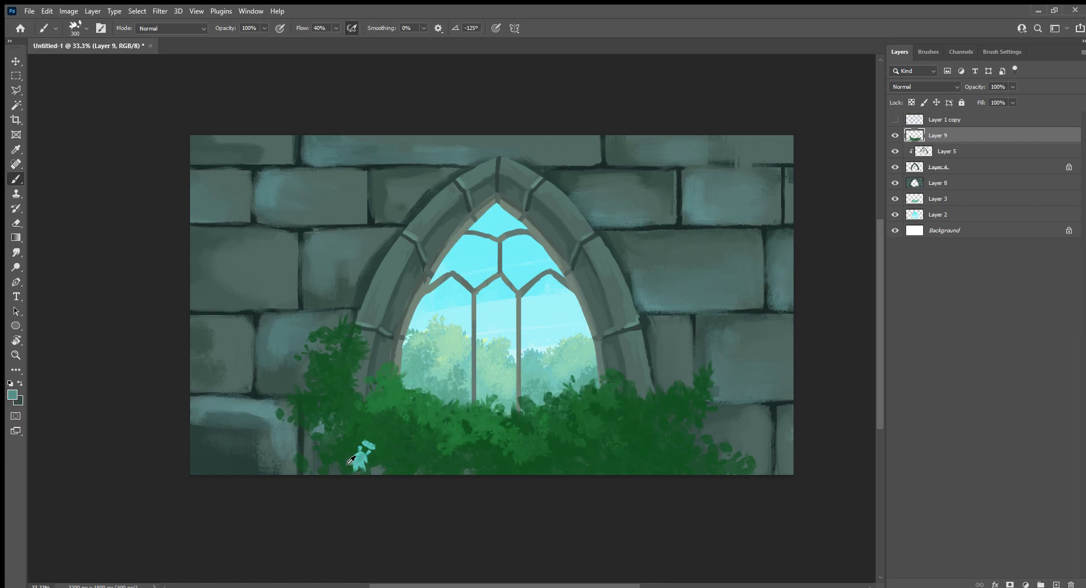
pyautogui.moveTo(352, 459)
pyautogui.mouseDown()
pyautogui.moveTo(364, 471)
pyautogui.moveTo(352, 484)
pyautogui.moveTo(334, 441)
pyautogui.moveTo(308, 419)
pyautogui.mouseUp()
pyautogui.moveTo(345, 387); pyautogui.dragTo(291, 367)
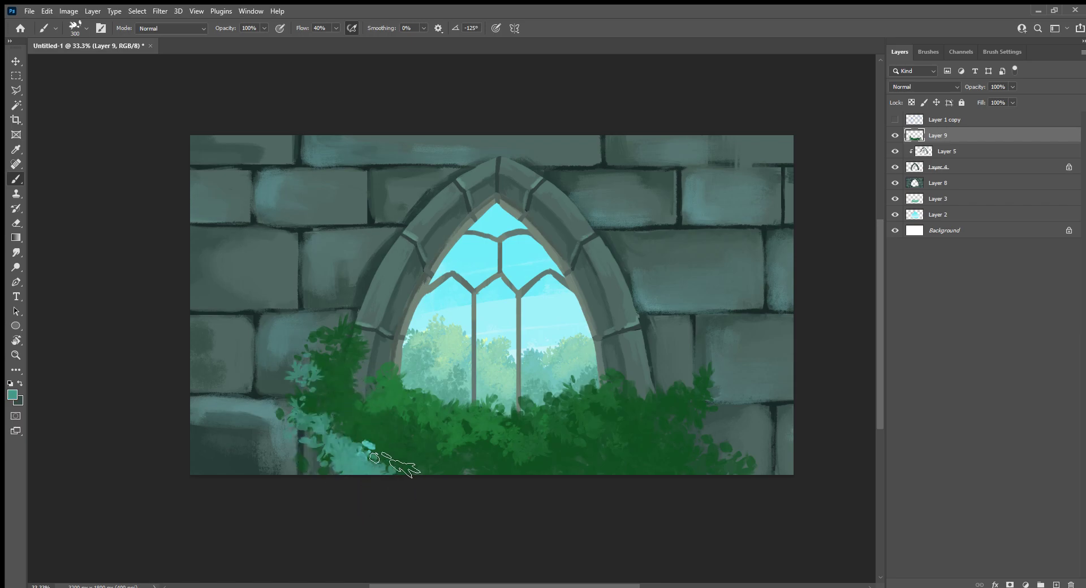
pyautogui.moveTo(633, 489)
pyautogui.mouseDown()
pyautogui.moveTo(654, 492)
pyautogui.moveTo(618, 497)
pyautogui.moveTo(710, 484)
pyautogui.moveTo(701, 435)
pyautogui.moveTo(678, 419)
pyautogui.moveTo(704, 439)
pyautogui.moveTo(691, 412)
pyautogui.moveTo(678, 441)
pyautogui.moveTo(709, 399)
pyautogui.moveTo(673, 374)
pyautogui.moveTo(718, 379)
pyautogui.moveTo(665, 407)
pyautogui.moveTo(687, 432)
pyautogui.moveTo(668, 441)
pyautogui.moveTo(702, 444)
pyautogui.moveTo(656, 452)
pyautogui.moveTo(642, 483)
pyautogui.moveTo(707, 479)
pyautogui.moveTo(629, 461)
pyautogui.mouseUp()
# Tone down some cyan leaves with dark green and show the blue vine sketch Layer 1 copy.
pyautogui.keyDown('alt'); pyautogui.click(668, 406); pyautogui.keyUp('alt')
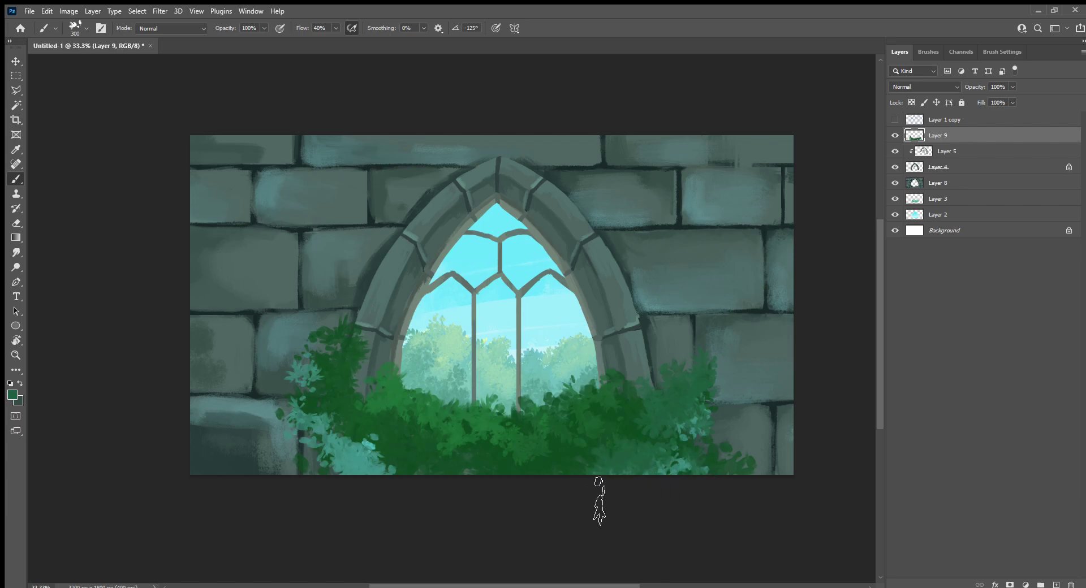
pyautogui.moveTo(393, 458)
pyautogui.mouseDown()
pyautogui.moveTo(388, 481)
pyautogui.moveTo(339, 424)
pyautogui.moveTo(347, 473)
pyautogui.moveTo(389, 459)
pyautogui.moveTo(340, 484)
pyautogui.moveTo(334, 507)
pyautogui.moveTo(370, 489)
pyautogui.moveTo(373, 444)
pyautogui.moveTo(347, 418)
pyautogui.moveTo(334, 362)
pyautogui.moveTo(362, 342)
pyautogui.moveTo(355, 410)
pyautogui.mouseUp()
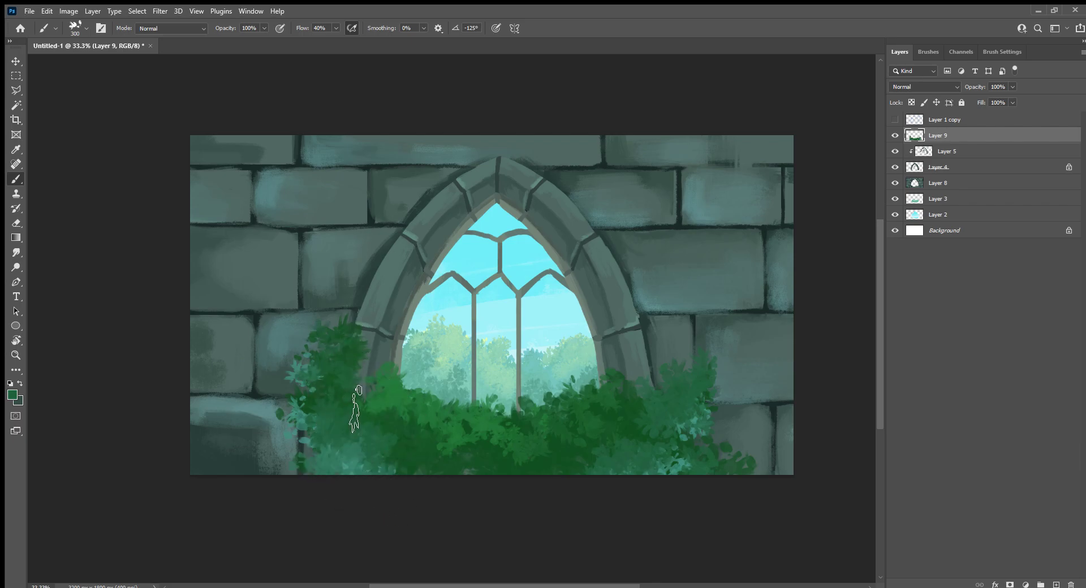
pyautogui.moveTo(538, 444)
pyautogui.mouseDown()
pyautogui.moveTo(417, 468)
pyautogui.moveTo(467, 470)
pyautogui.mouseUp()
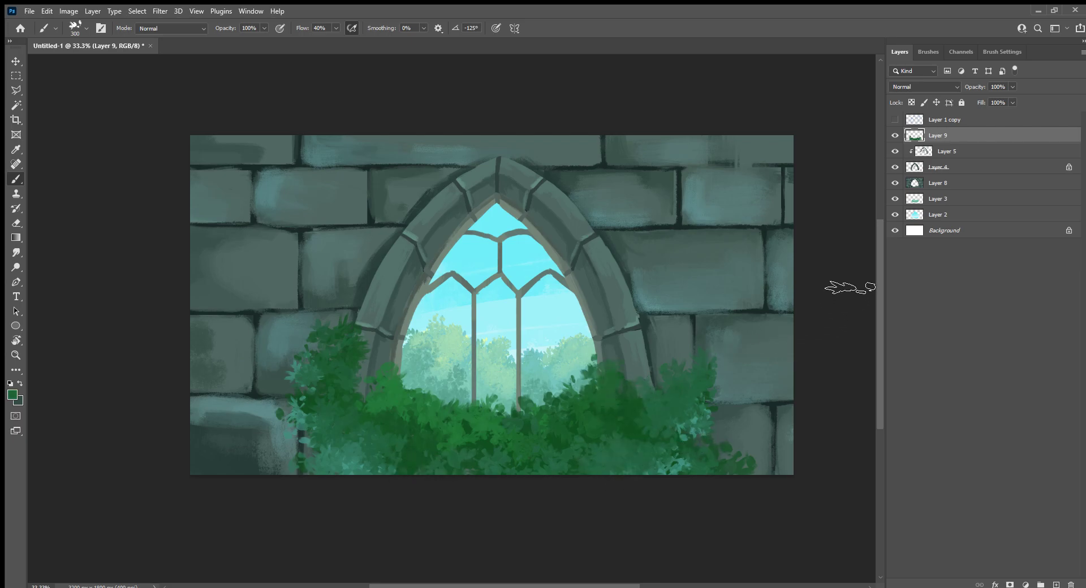
pyautogui.click(894, 120)
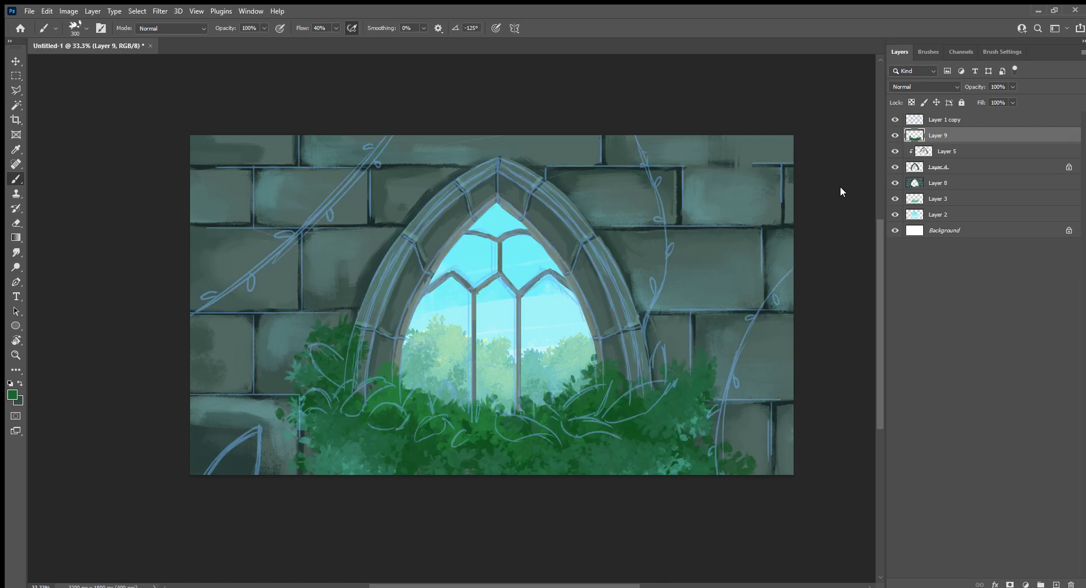
# Select Kyle's Inkbox Rough Inker 4 in dark green, undo a test stroke, and size it to 30 px.
pyautogui.click(928, 52)
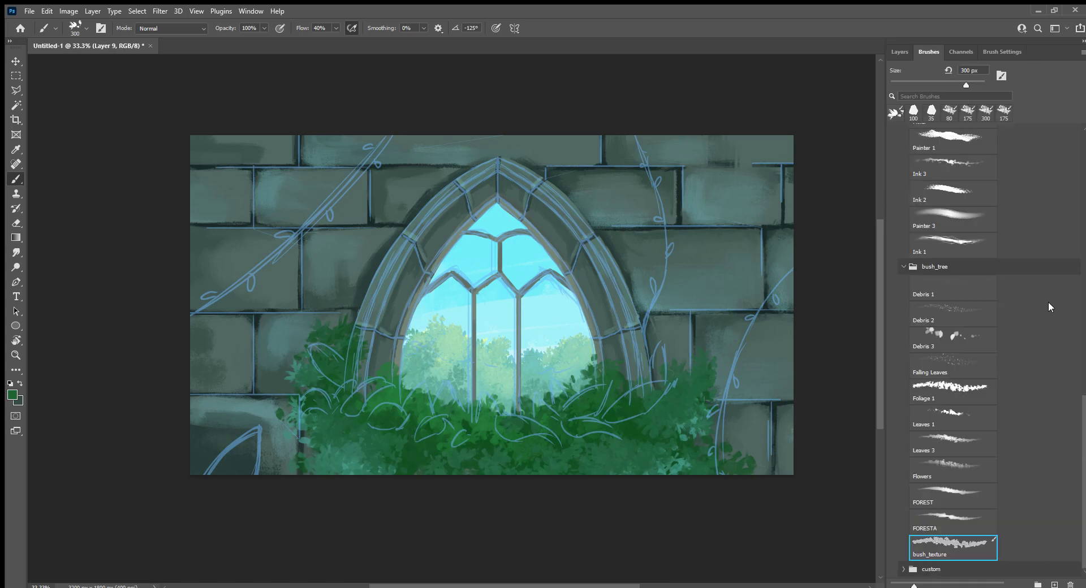
pyautogui.click(959, 194)
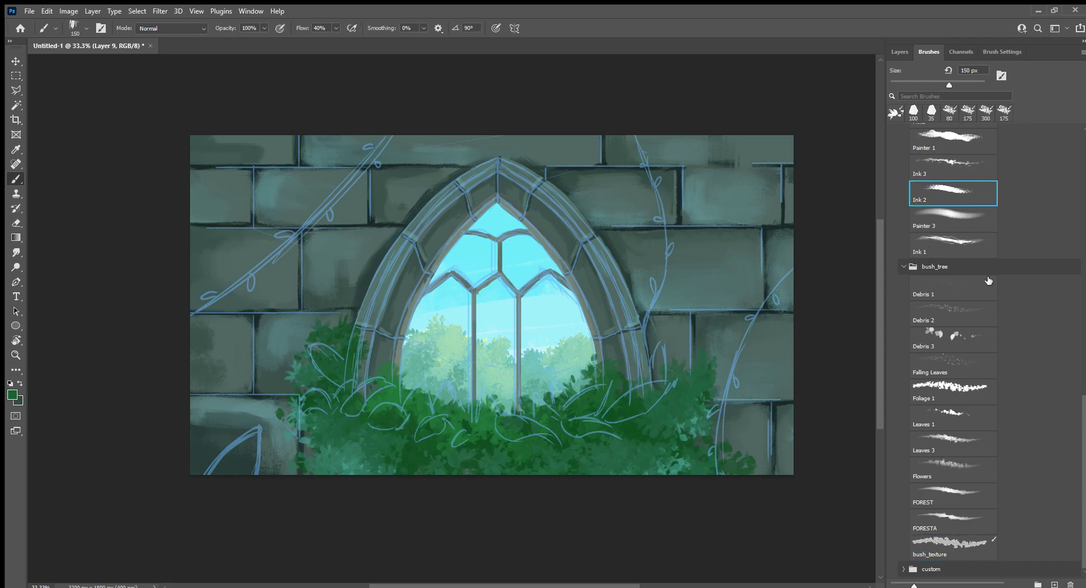
pyautogui.moveTo(1083, 412); pyautogui.dragTo(1076, 275)
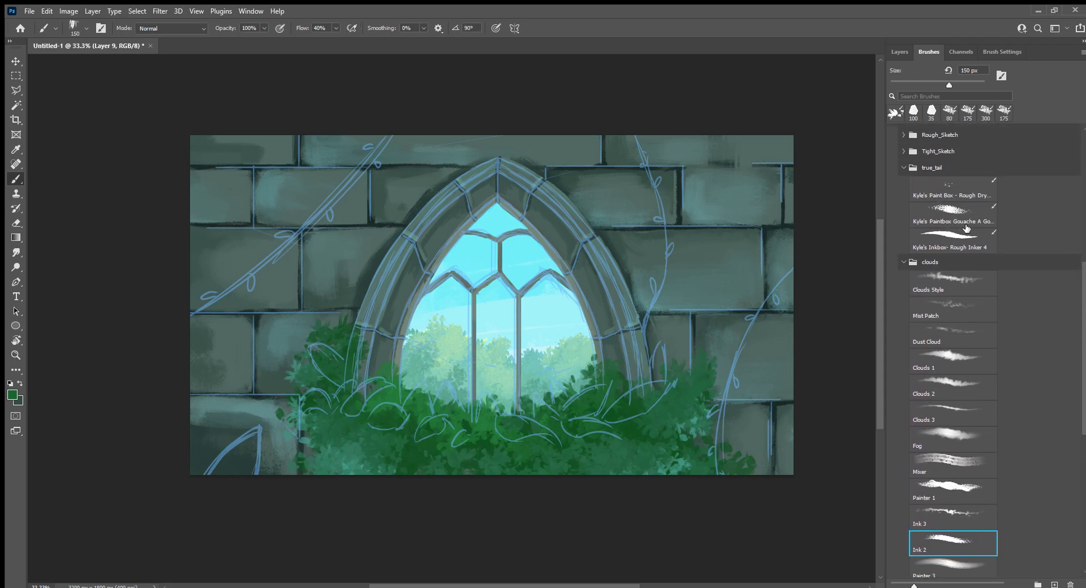
pyautogui.click(955, 215)
pyautogui.click(943, 240)
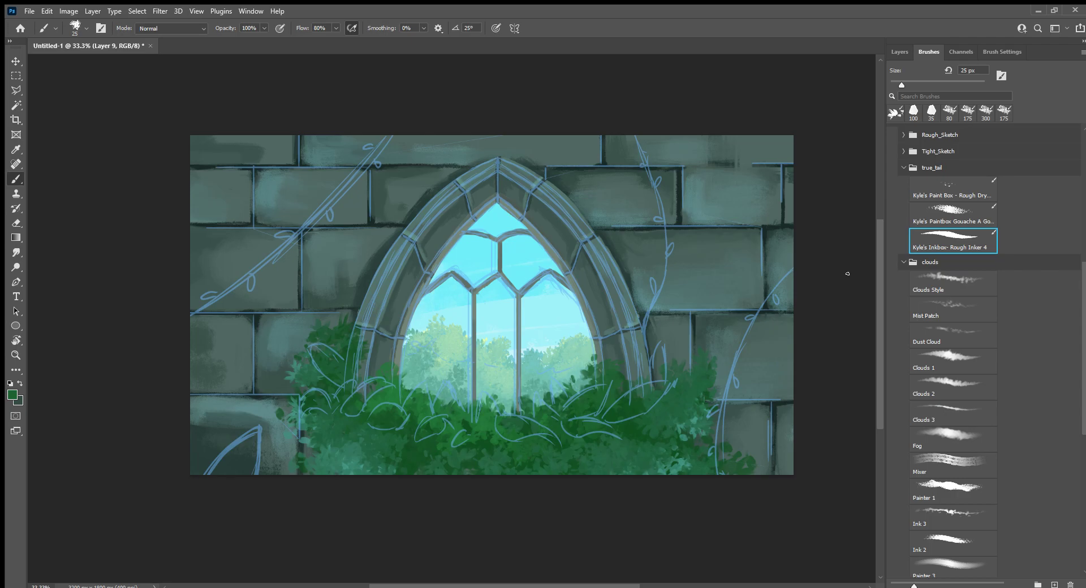
pyautogui.press('i')
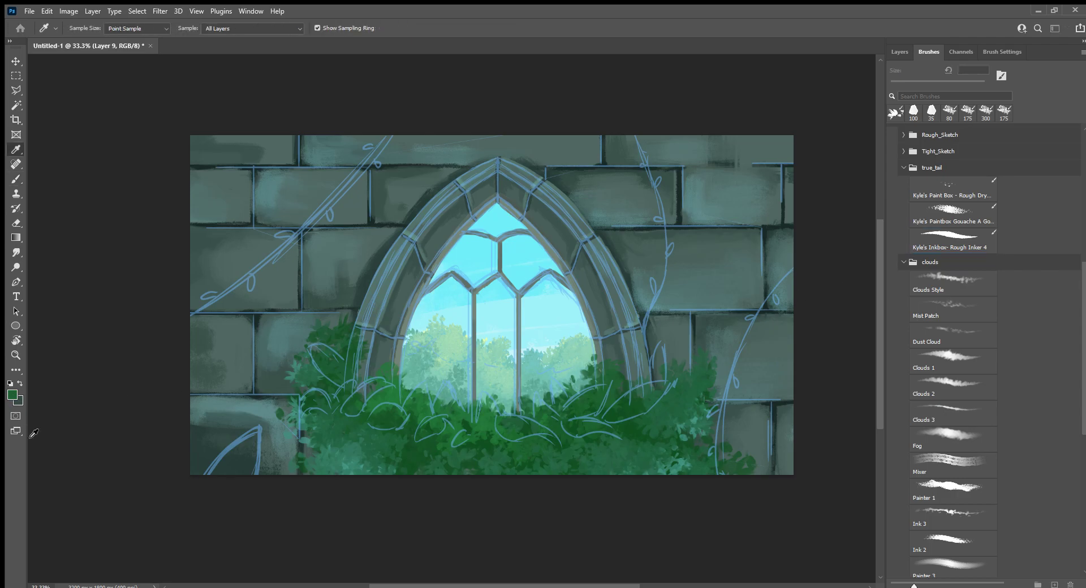
pyautogui.press('b')
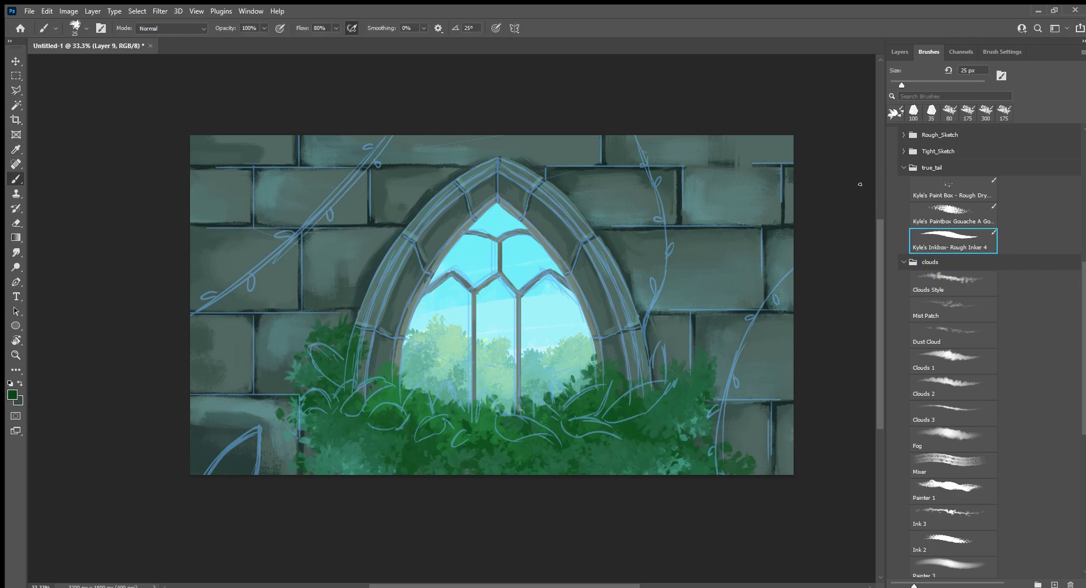
pyautogui.moveTo(791, 269)
pyautogui.mouseDown()
pyautogui.moveTo(735, 348)
pyautogui.moveTo(717, 466)
pyautogui.mouseUp()
pyautogui.hotkey('ctrl', 'z')
pyautogui.press(']')
pyautogui.click(899, 51)
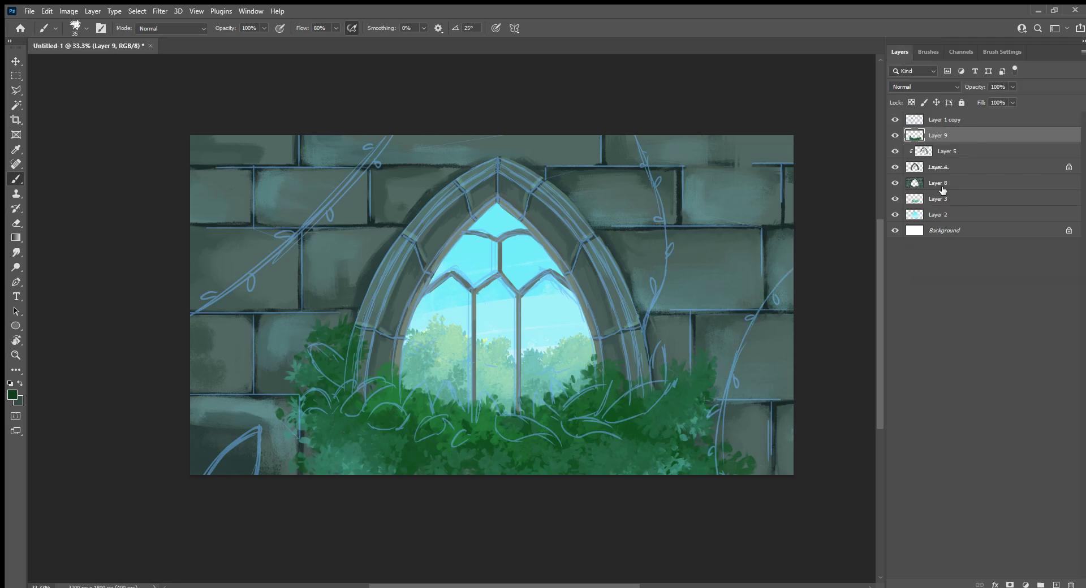
# On a new Layer 10, paint dark green vines tracing the sketch, toggling layer visibility to check.
pyautogui.click(1055, 584)
pyautogui.moveTo(799, 261); pyautogui.dragTo(727, 564)
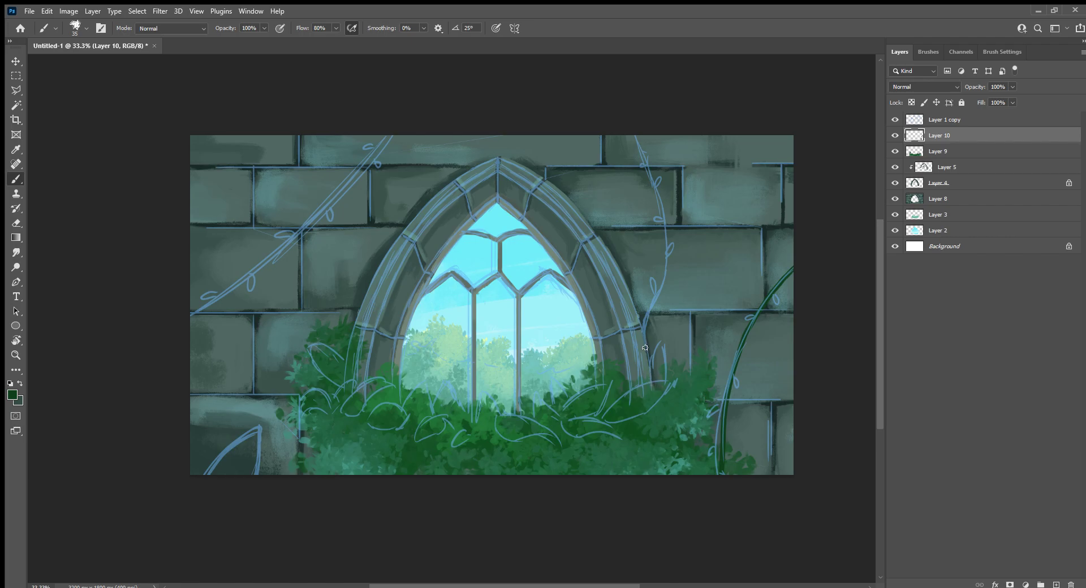
pyautogui.moveTo(647, 318); pyautogui.dragTo(633, 135)
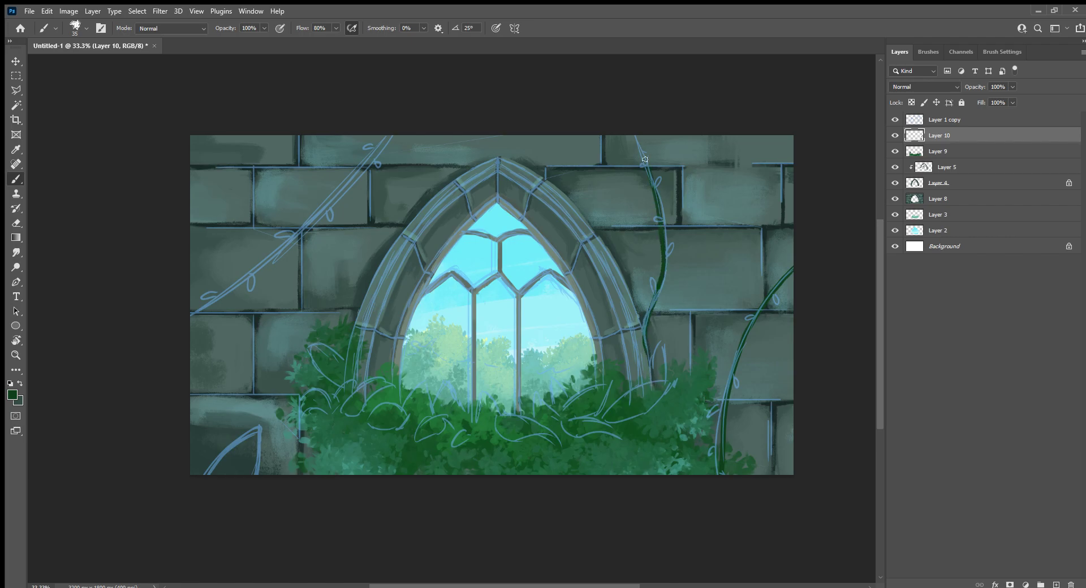
pyautogui.moveTo(395, 129); pyautogui.dragTo(175, 328)
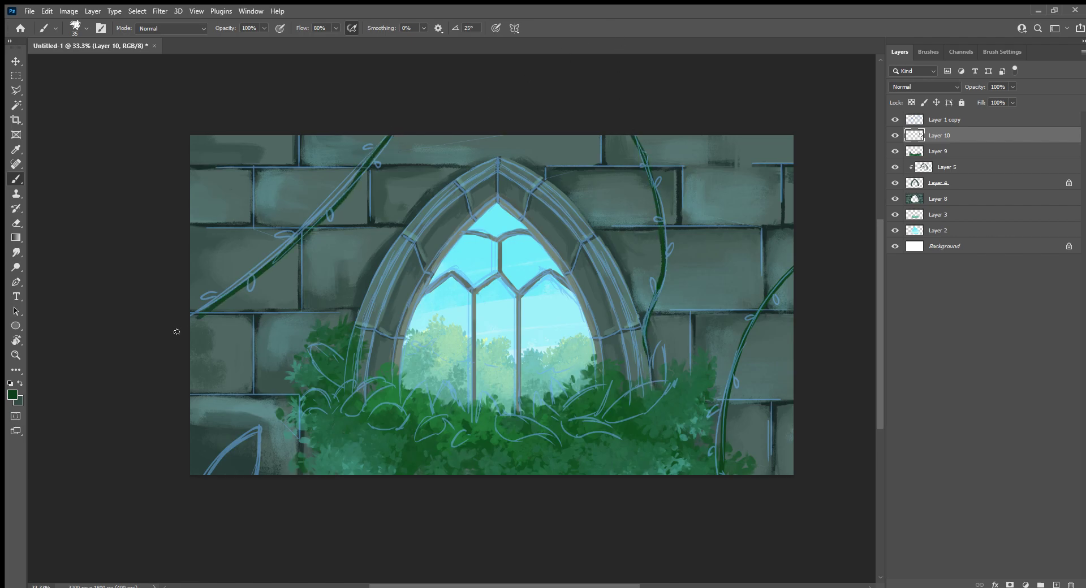
pyautogui.moveTo(369, 391); pyautogui.dragTo(511, 416)
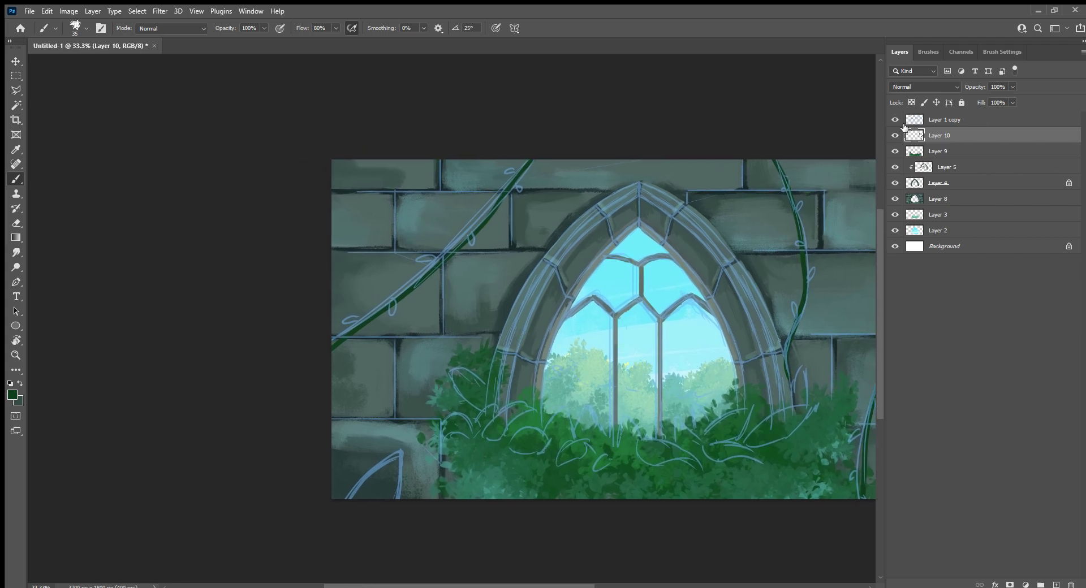
pyautogui.click(895, 135)
pyautogui.click(895, 120)
pyautogui.click(894, 120)
pyautogui.click(894, 135)
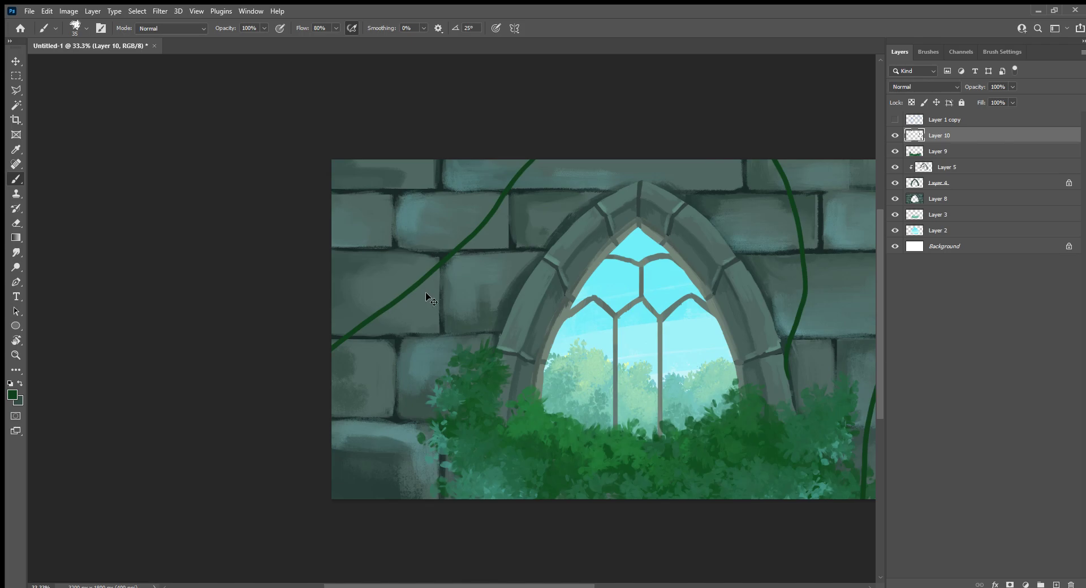
# Zoom in and rotate the canvas, then try and undo a thicker stroke at the vine's lower end.
pyautogui.hotkey('ctrl', '+')
pyautogui.press('r')
pyautogui.moveTo(429, 380)
pyautogui.mouseDown()
pyautogui.moveTo(512, 411)
pyautogui.moveTo(445, 430)
pyautogui.mouseUp()
pyautogui.press('b')
pyautogui.moveTo(444, 484); pyautogui.dragTo(480, 381)
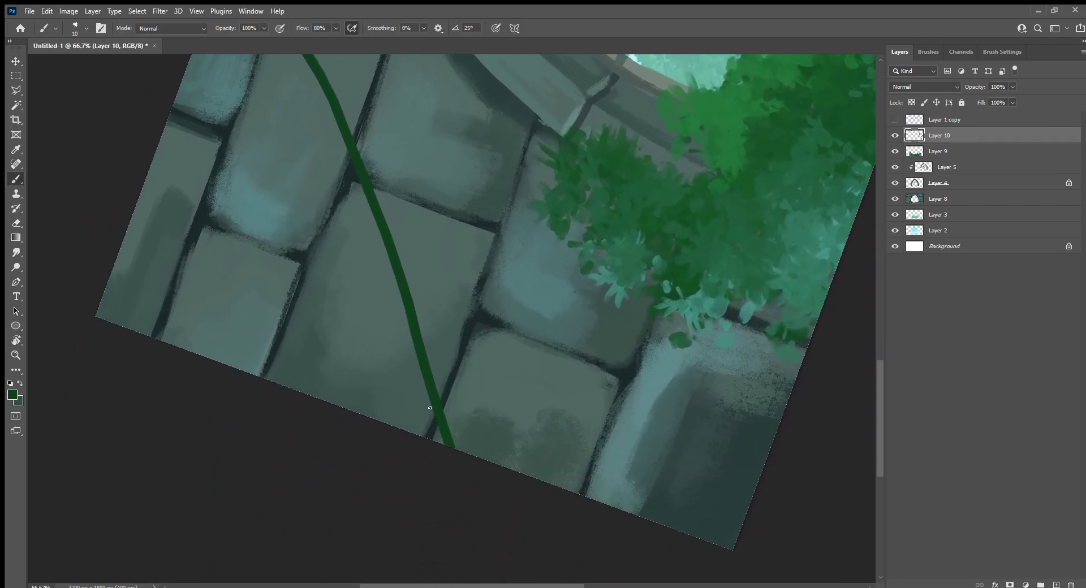
pyautogui.press(']')
pyautogui.moveTo(432, 407)
pyautogui.mouseDown()
pyautogui.moveTo(436, 447)
pyautogui.moveTo(429, 401)
pyautogui.moveTo(424, 433)
pyautogui.mouseUp()
pyautogui.hotkey('ctrl', 'z')
pyautogui.hotkey('ctrl', 'z')
# Paint a small side branch and several leaves along the vine beside the window.
pyautogui.moveTo(421, 324); pyautogui.dragTo(450, 354)
pyautogui.moveTo(422, 320); pyautogui.dragTo(451, 353)
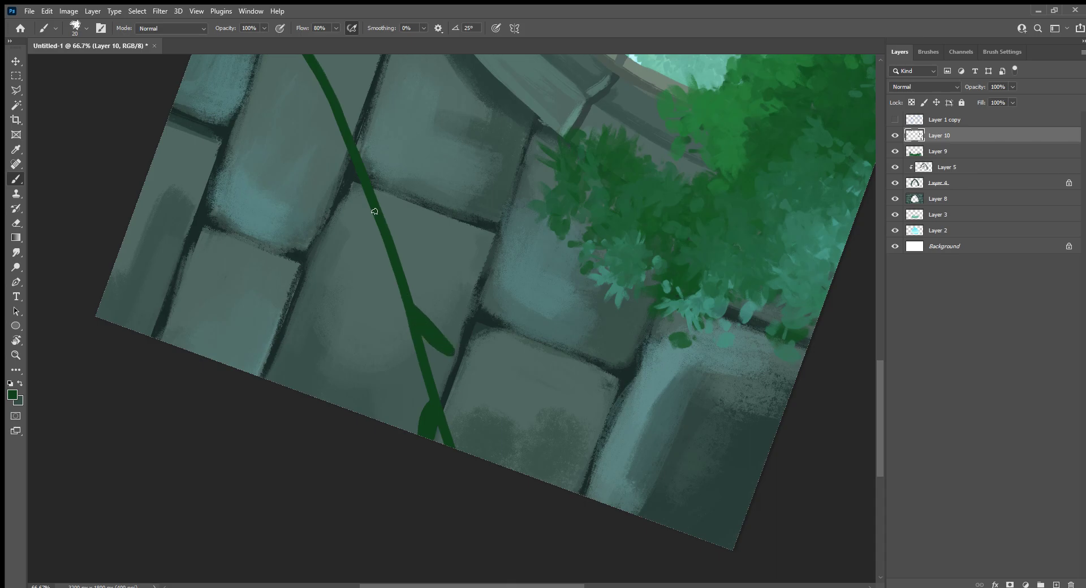
pyautogui.moveTo(373, 212)
pyautogui.mouseDown()
pyautogui.moveTo(368, 284)
pyautogui.moveTo(366, 272)
pyautogui.mouseUp()
pyautogui.moveTo(391, 131)
pyautogui.mouseDown()
pyautogui.moveTo(496, 339)
pyautogui.moveTo(480, 349)
pyautogui.moveTo(442, 315)
pyautogui.moveTo(461, 334)
pyautogui.mouseUp()
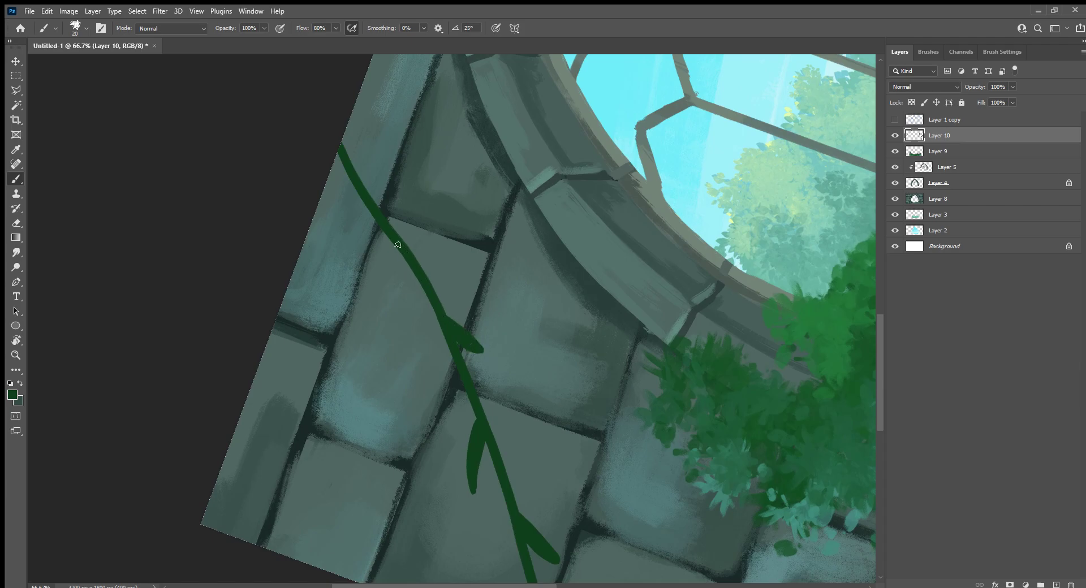
pyautogui.moveTo(398, 245)
pyautogui.mouseDown()
pyautogui.moveTo(412, 318)
pyautogui.moveTo(402, 253)
pyautogui.mouseUp()
pyautogui.moveTo(360, 177)
pyautogui.mouseDown()
pyautogui.moveTo(404, 199)
pyautogui.moveTo(343, 156)
pyautogui.moveTo(387, 191)
pyautogui.mouseUp()
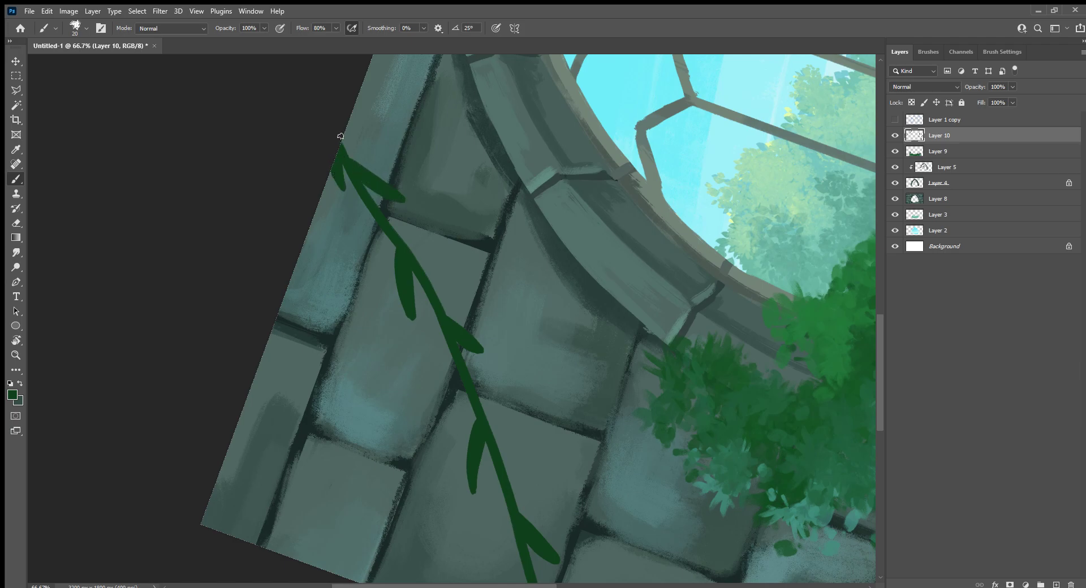
# Straighten the view and paint a branch and leaves up the vine right of the arch.
pyautogui.press('Escape')
pyautogui.moveTo(710, 464); pyautogui.dragTo(174, 383)
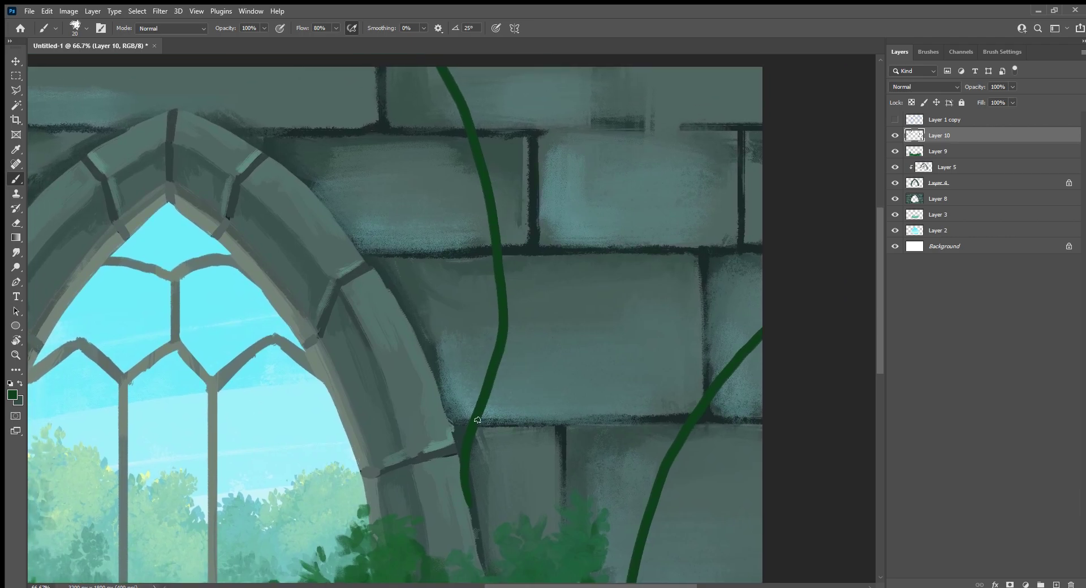
pyautogui.moveTo(477, 419)
pyautogui.mouseDown()
pyautogui.moveTo(514, 378)
pyautogui.moveTo(487, 345)
pyautogui.mouseUp()
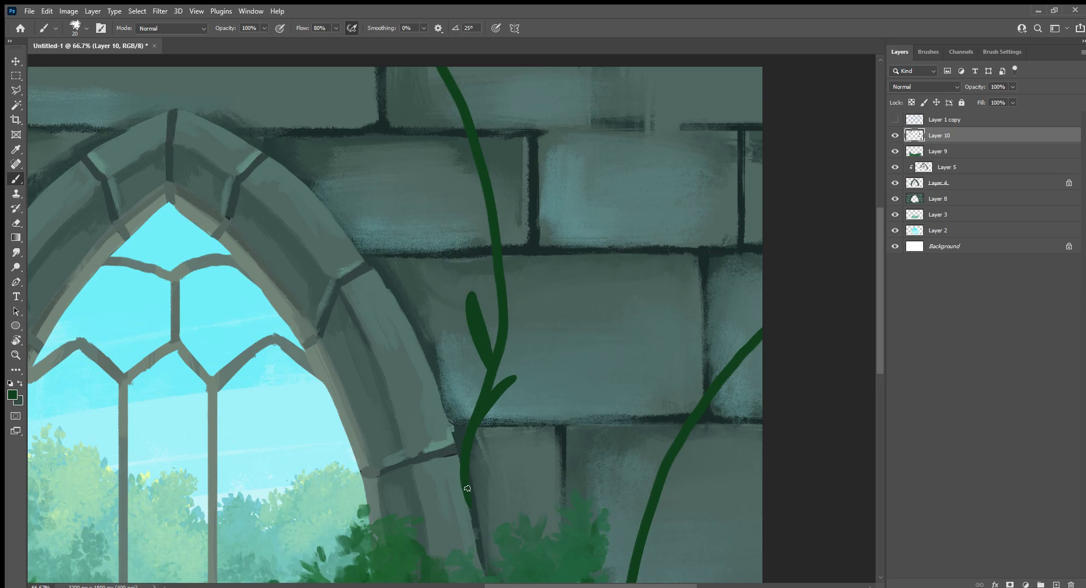
pyautogui.moveTo(467, 488); pyautogui.dragTo(492, 456)
pyautogui.moveTo(470, 498); pyautogui.dragTo(489, 460)
pyautogui.moveTo(493, 211)
pyautogui.mouseDown()
pyautogui.moveTo(515, 157)
pyautogui.moveTo(426, 103)
pyautogui.mouseUp()
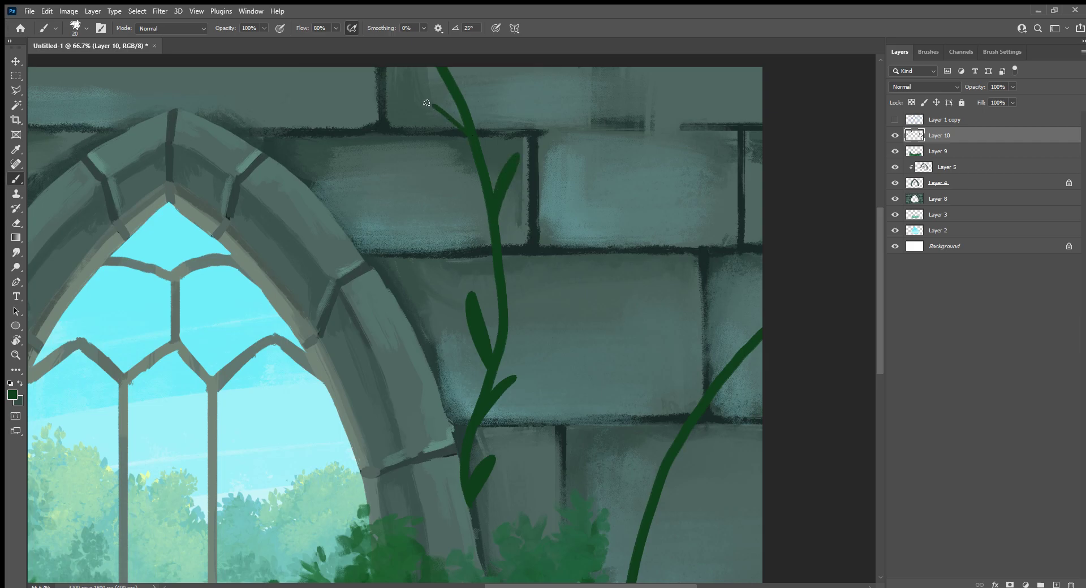
pyautogui.moveTo(472, 142)
pyautogui.mouseDown()
pyautogui.moveTo(430, 106)
pyautogui.moveTo(465, 133)
pyautogui.mouseUp()
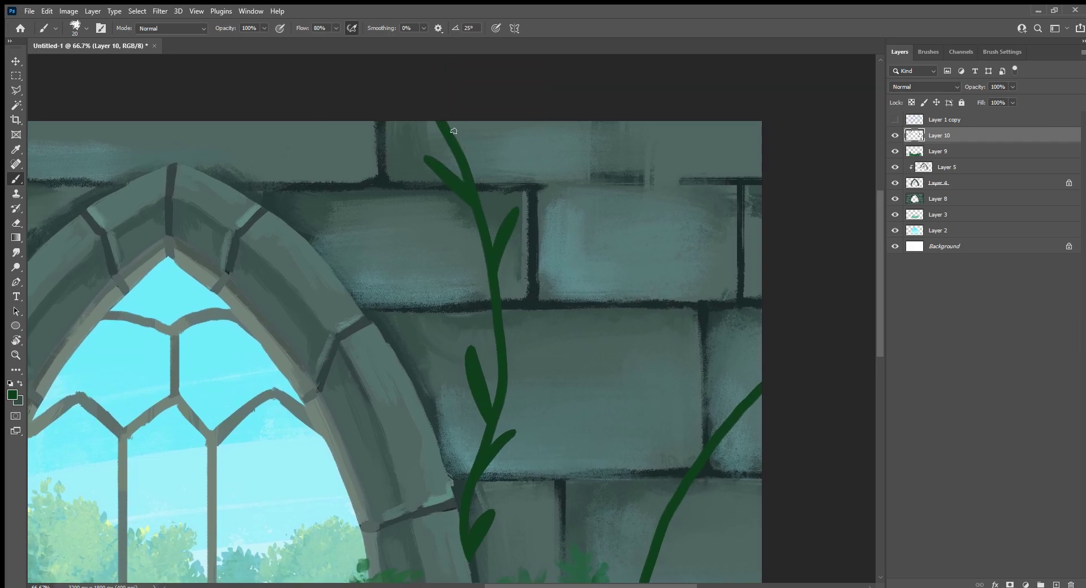
# Paint leaves along the far-right vine from its base up to the canvas's right edge.
pyautogui.moveTo(618, 321); pyautogui.dragTo(553, 330)
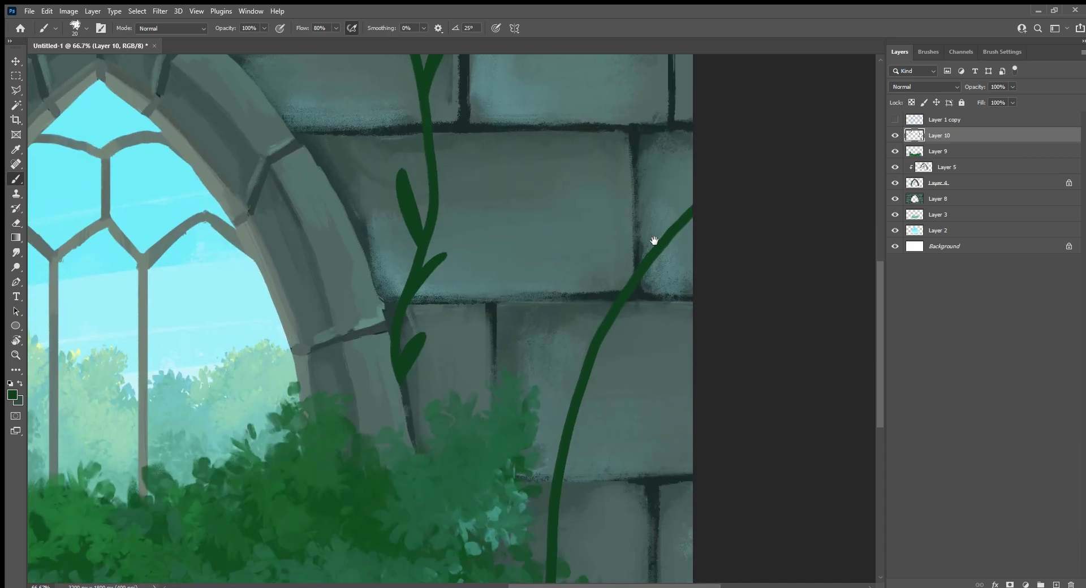
pyautogui.moveTo(497, 472)
pyautogui.mouseDown()
pyautogui.moveTo(540, 408)
pyautogui.moveTo(534, 416)
pyautogui.moveTo(479, 331)
pyautogui.mouseUp()
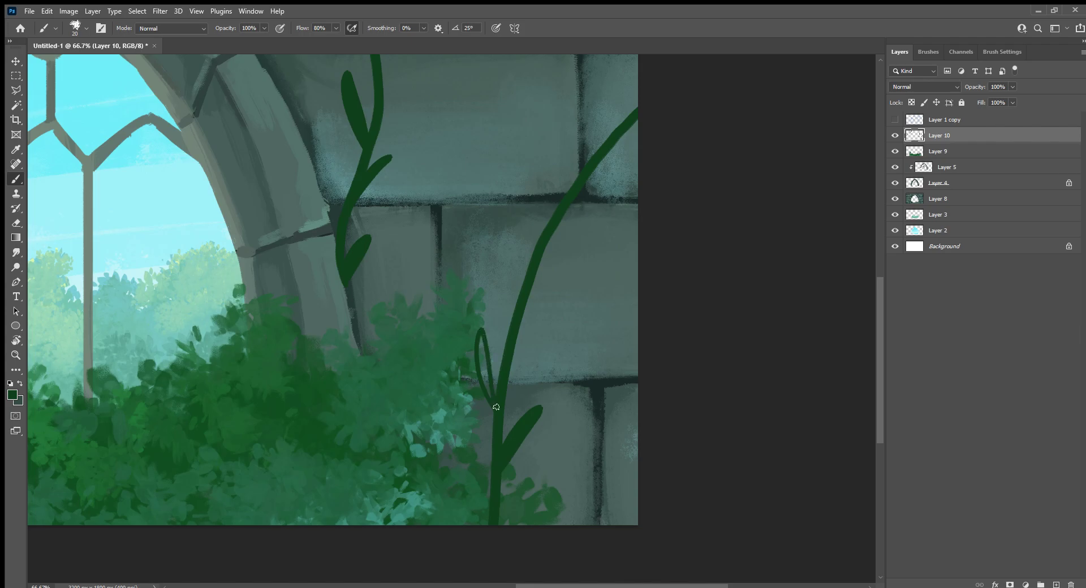
pyautogui.moveTo(492, 403); pyautogui.dragTo(480, 339)
pyautogui.moveTo(487, 525)
pyautogui.mouseDown()
pyautogui.moveTo(473, 488)
pyautogui.moveTo(480, 527)
pyautogui.mouseUp()
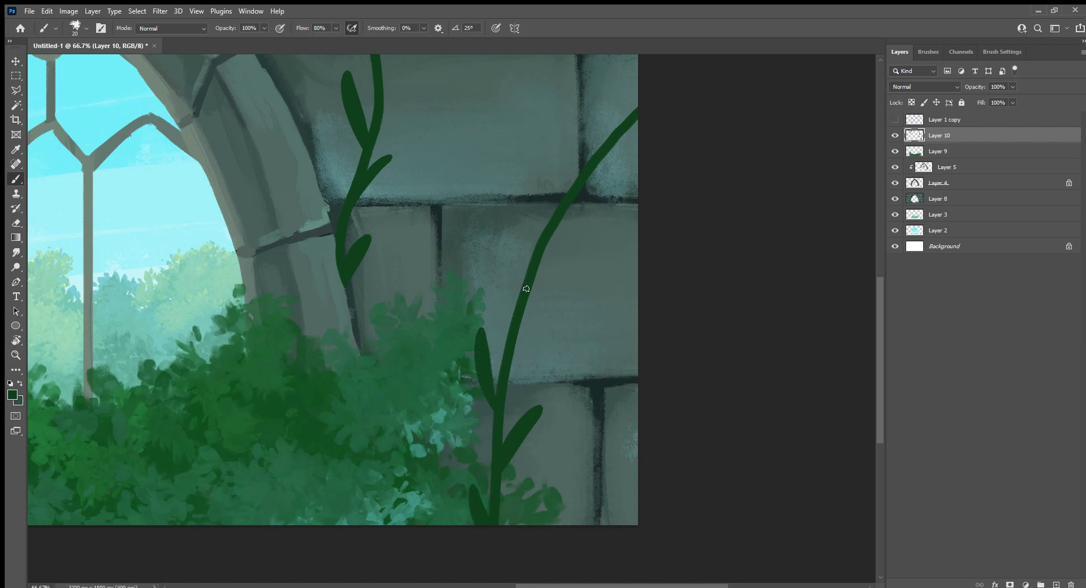
pyautogui.moveTo(525, 289); pyautogui.dragTo(571, 238)
pyautogui.moveTo(532, 277); pyautogui.dragTo(554, 257)
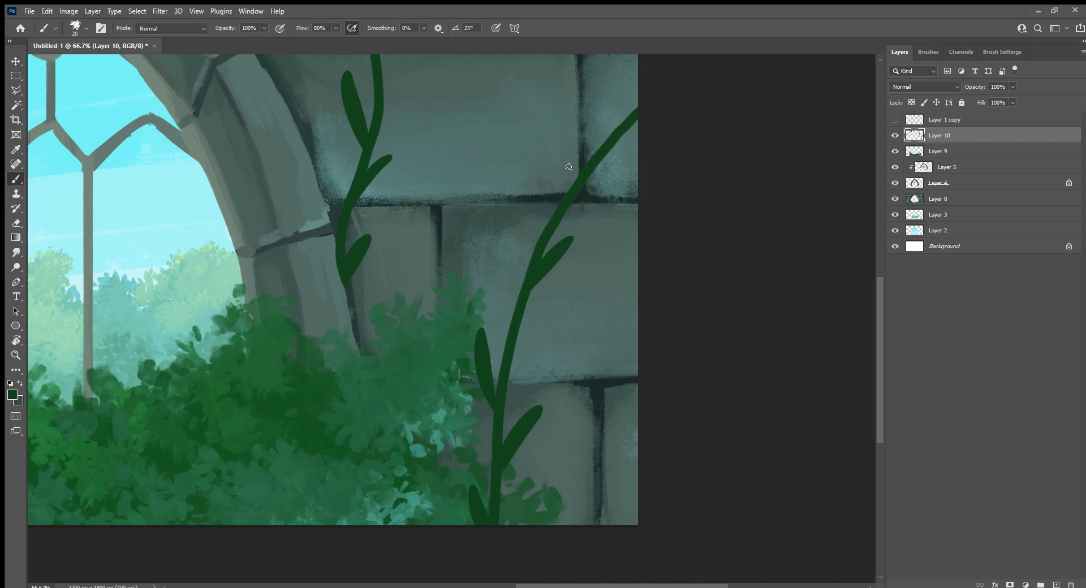
pyautogui.moveTo(600, 194)
pyautogui.mouseDown()
pyautogui.moveTo(555, 243)
pyautogui.moveTo(534, 302)
pyautogui.mouseUp()
pyautogui.moveTo(551, 247); pyautogui.dragTo(583, 230)
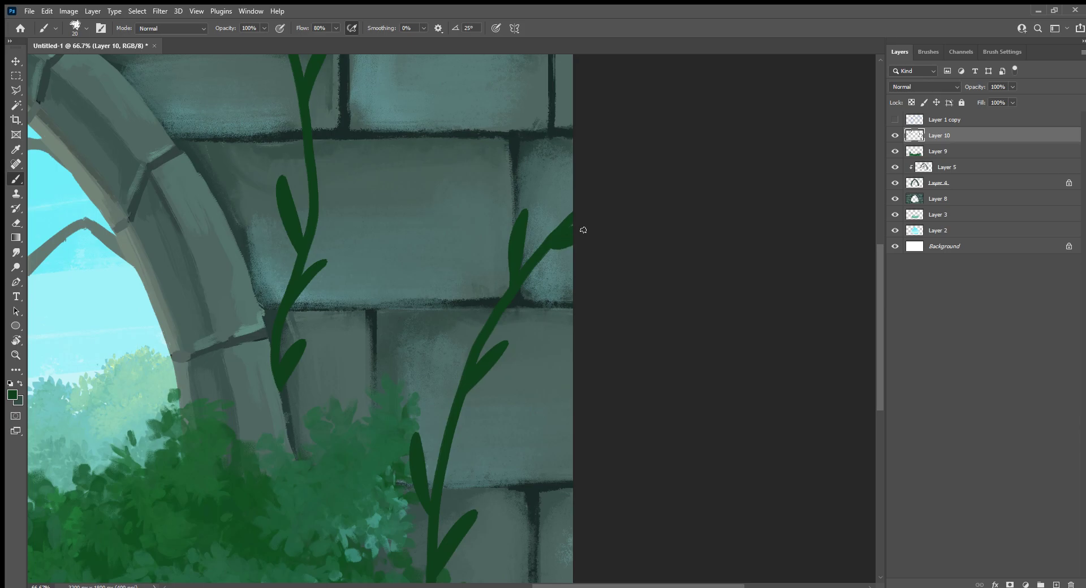
pyautogui.hotkey('ctrl', '-')
pyautogui.hotkey('ctrl', '-')
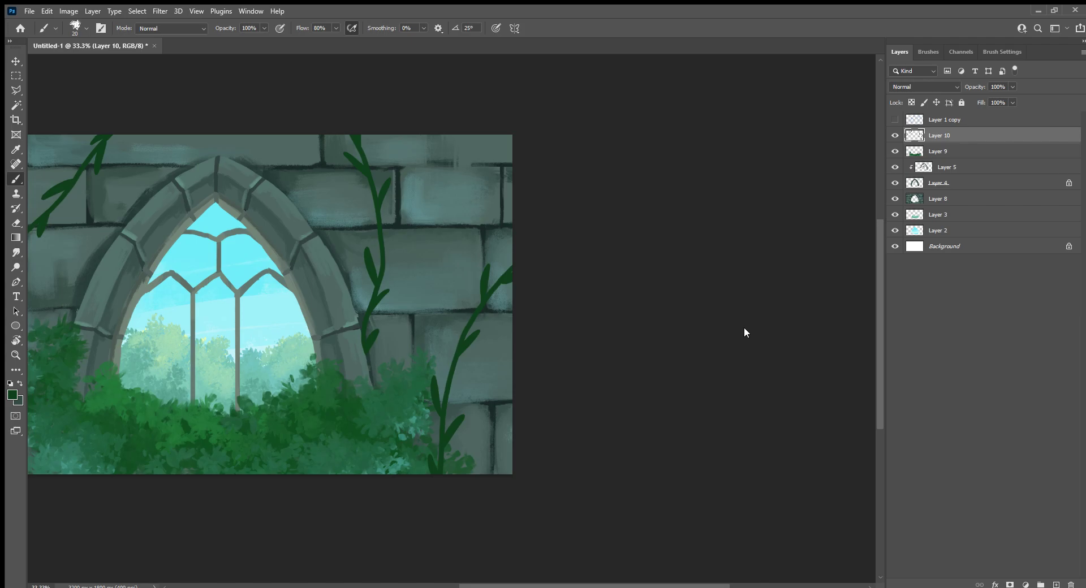
pyautogui.moveTo(620, 586); pyautogui.dragTo(542, 585)
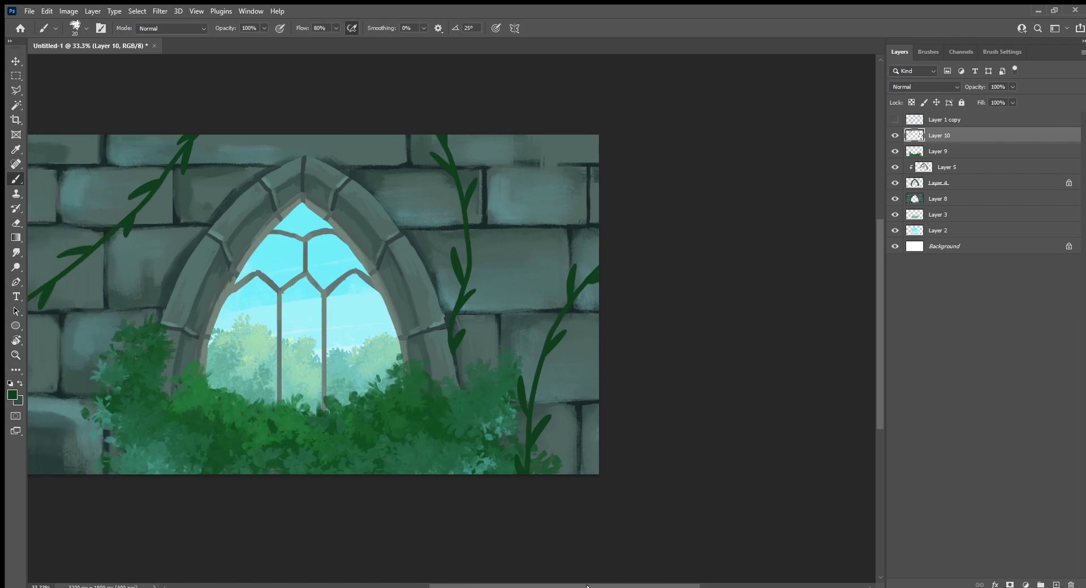
pyautogui.scroll(2, 694, 346)
pyautogui.hscroll(-2, 703, 382)
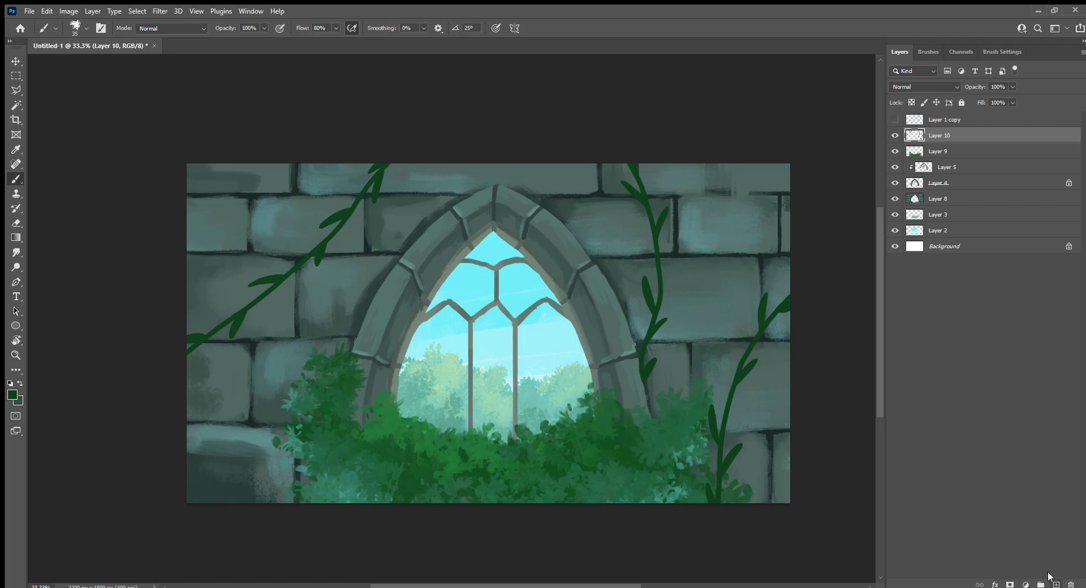
# Lock Layer 10's transparency and paint brighter green highlights on the left vine's leaves.
pyautogui.press('/')
pyautogui.hotkey('ctrl', '+')
pyautogui.hotkey('ctrl', '+')
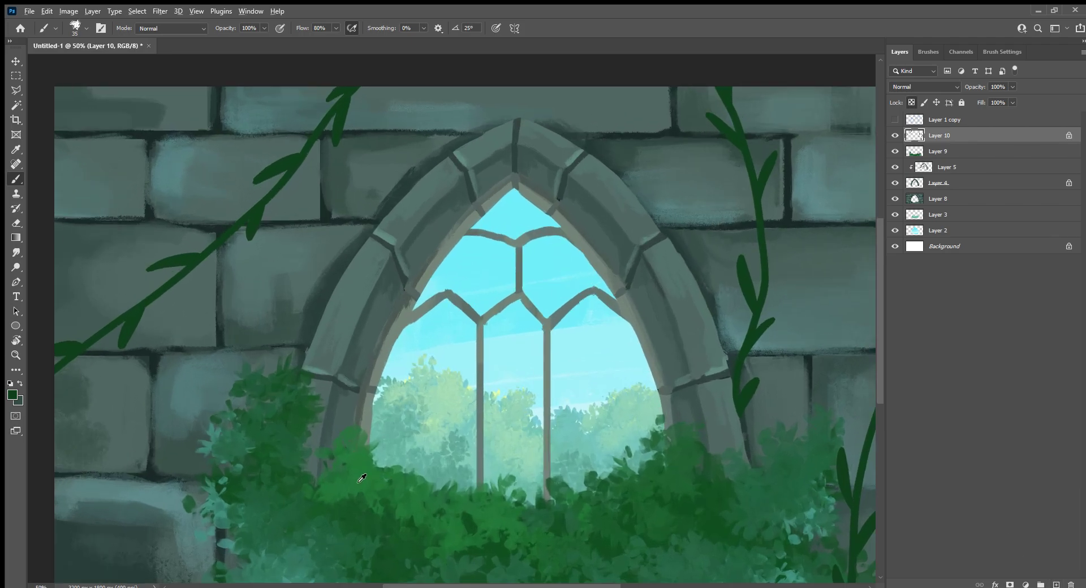
pyautogui.keyDown('alt'); pyautogui.click(362, 480); pyautogui.keyUp('alt')
pyautogui.moveTo(279, 412); pyautogui.dragTo(530, 395)
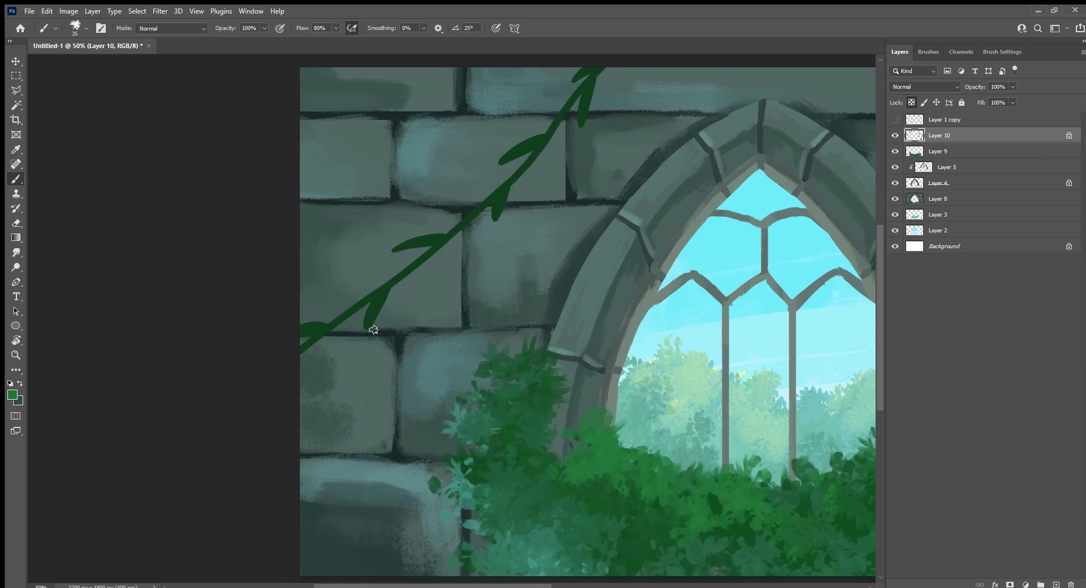
pyautogui.moveTo(366, 333); pyautogui.dragTo(379, 308)
pyautogui.moveTo(494, 219); pyautogui.dragTo(501, 209)
pyautogui.hscroll(10, 666, 225)
pyautogui.scroll(1, 484, 232)
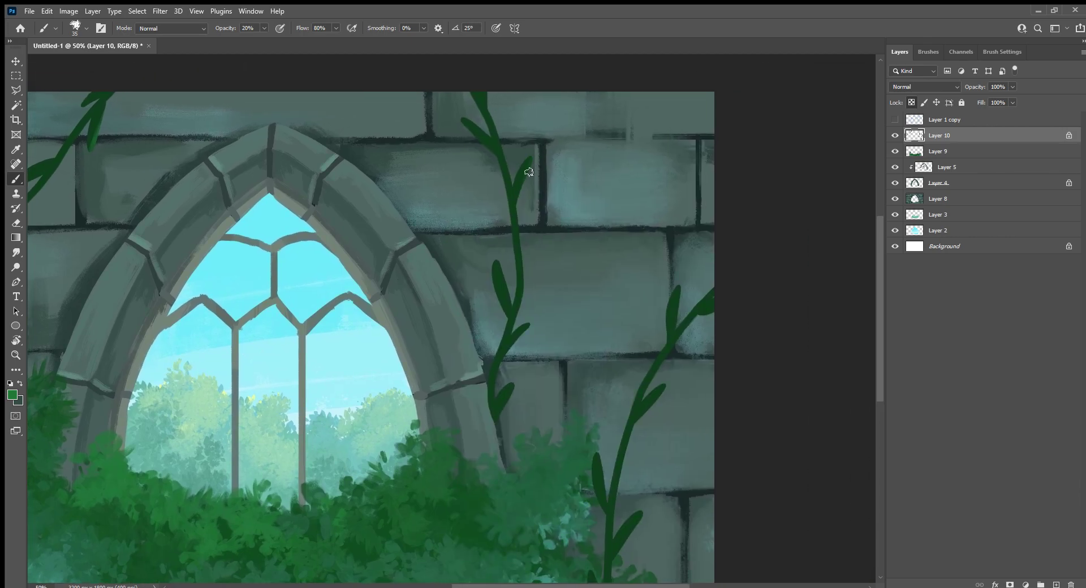
pyautogui.moveTo(496, 263); pyautogui.dragTo(493, 278)
# Sample wall colours and pan across the foliage, left wall and top edge of the canvas.
pyautogui.keyDown('alt'); pyautogui.click(396, 250); pyautogui.keyUp('alt')
pyautogui.press('i')
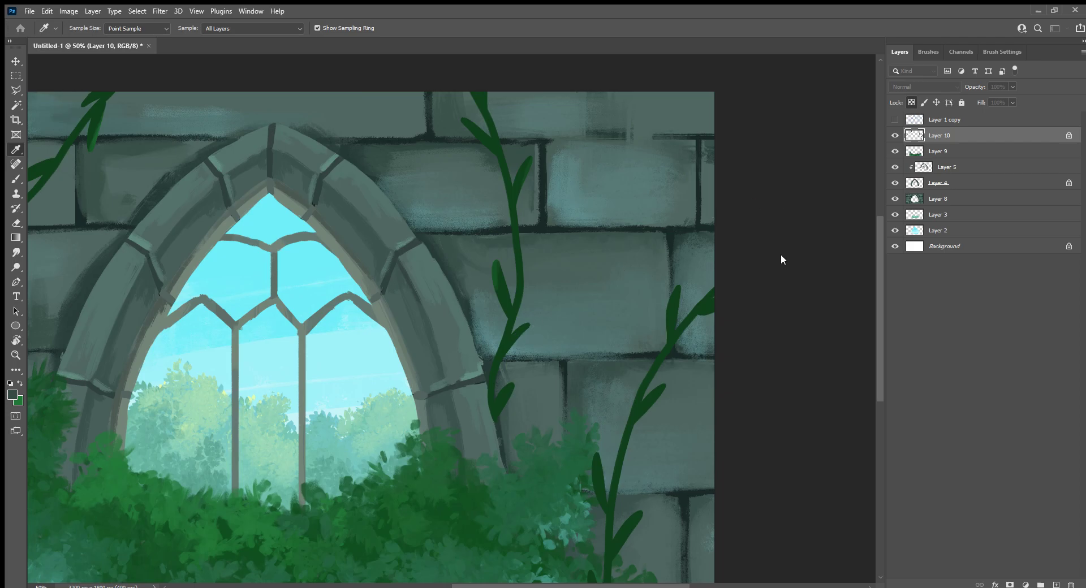
pyautogui.press('b')
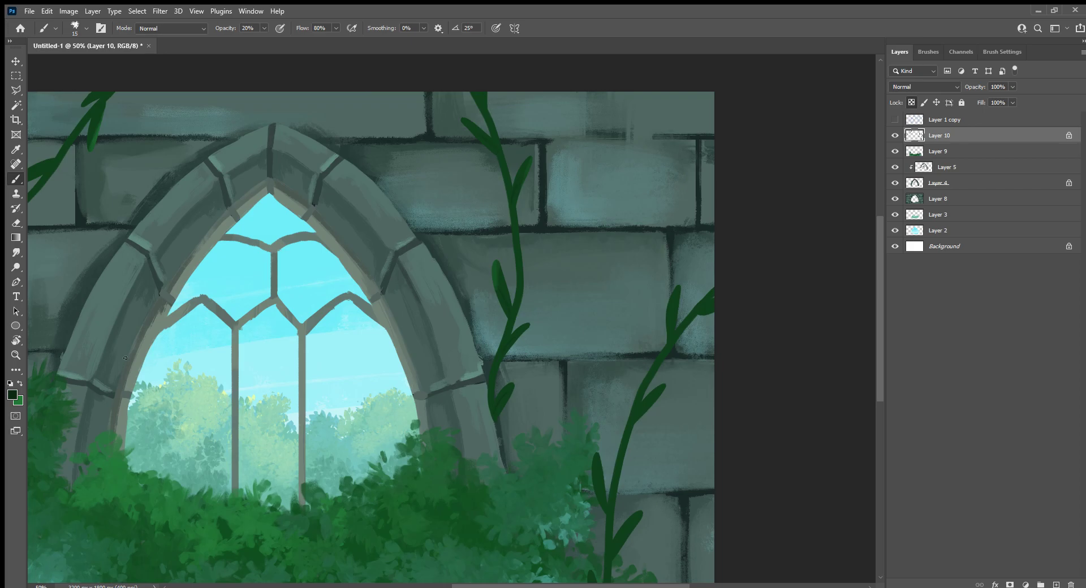
pyautogui.press('i')
pyautogui.press('b')
pyautogui.moveTo(609, 500); pyautogui.dragTo(650, 272)
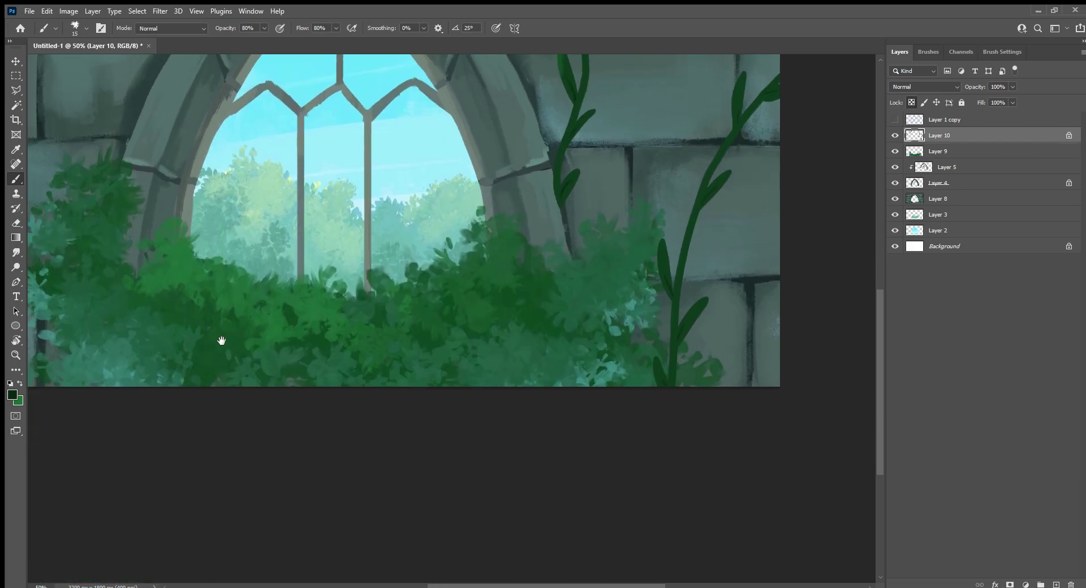
pyautogui.moveTo(223, 341); pyautogui.dragTo(678, 502)
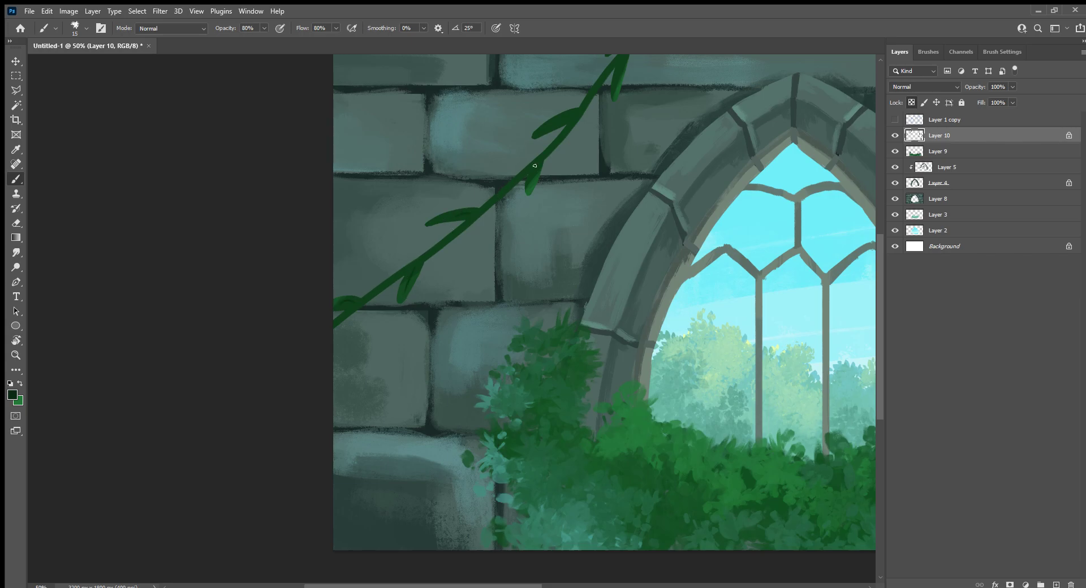
pyautogui.moveTo(580, 133); pyautogui.dragTo(529, 288)
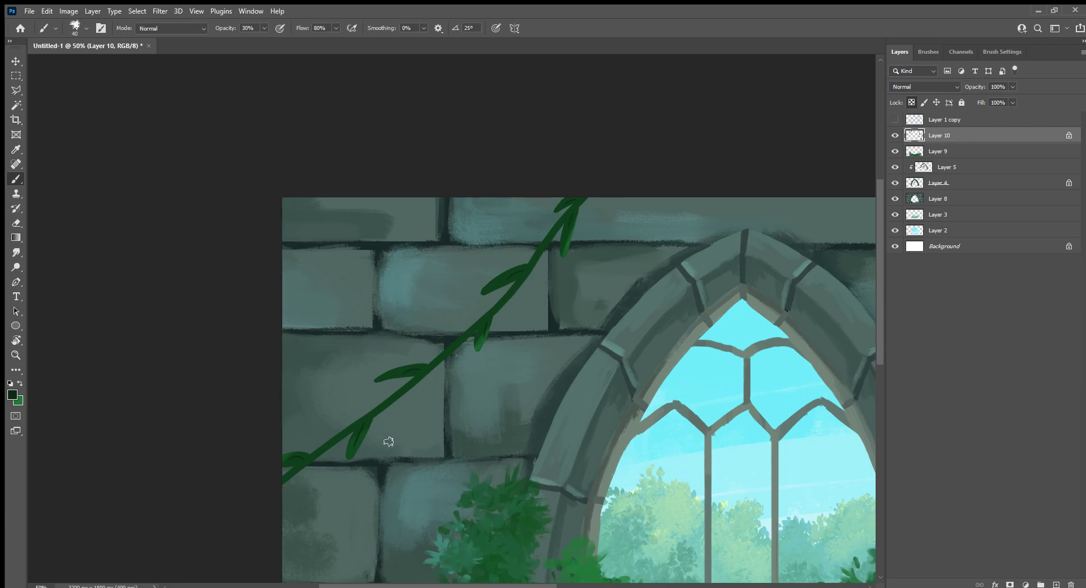
# Tilt the canvas about 24 degrees and set a size-25 brush for the vine stems.
pyautogui.press('x')
pyautogui.press('r')
pyautogui.moveTo(423, 483)
pyautogui.mouseDown()
pyautogui.moveTo(494, 472)
pyautogui.moveTo(490, 358)
pyautogui.mouseUp()
pyautogui.press('b')
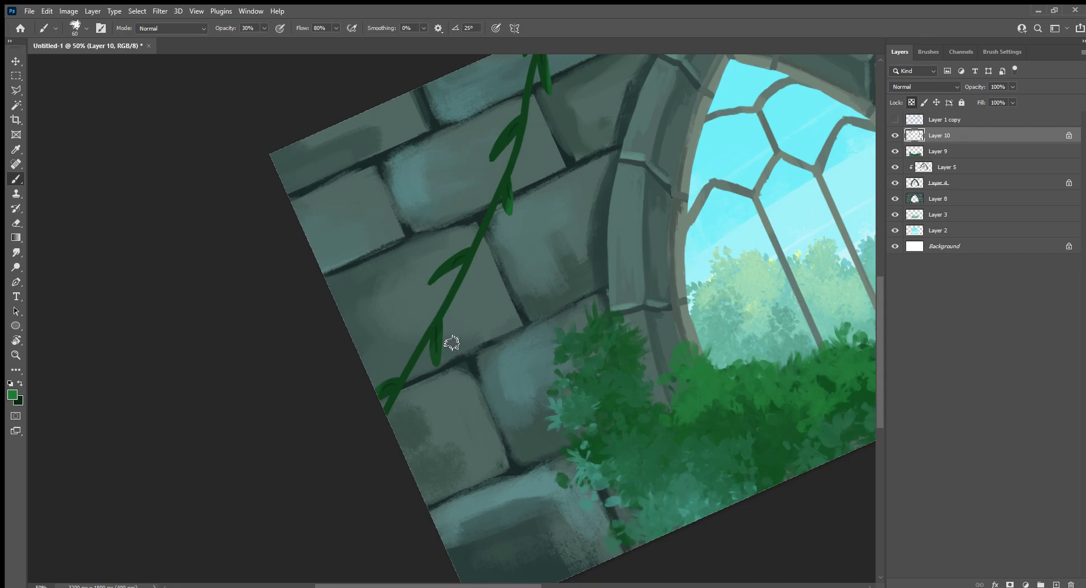
pyautogui.press('[')
pyautogui.press('[')
pyautogui.press('[')
# Sample a brighter green from the upper vine, keeping dark green as the foreground colour.
pyautogui.press('x')
pyautogui.press('i')
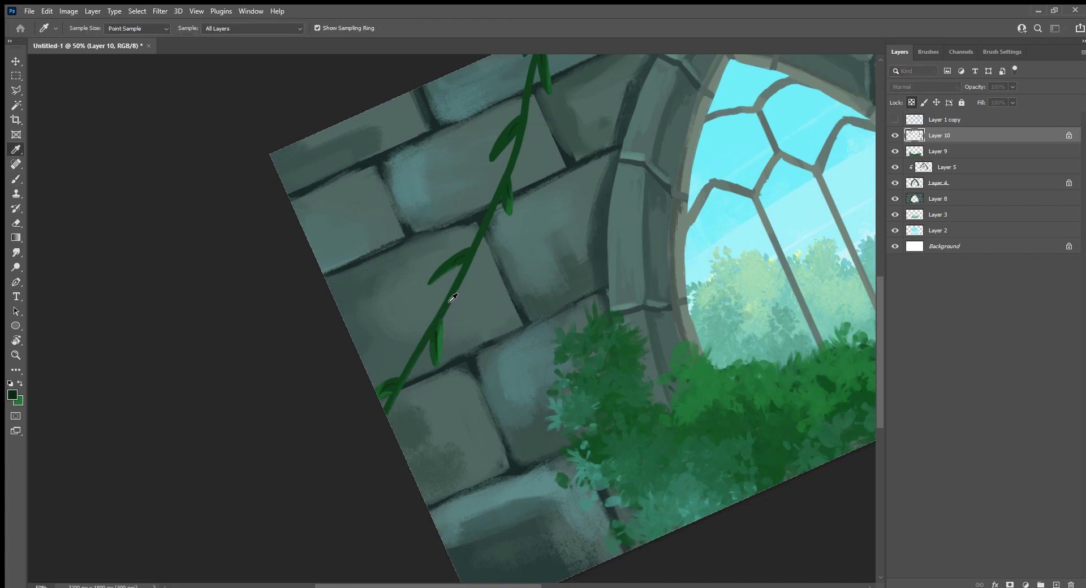
pyautogui.press('b')
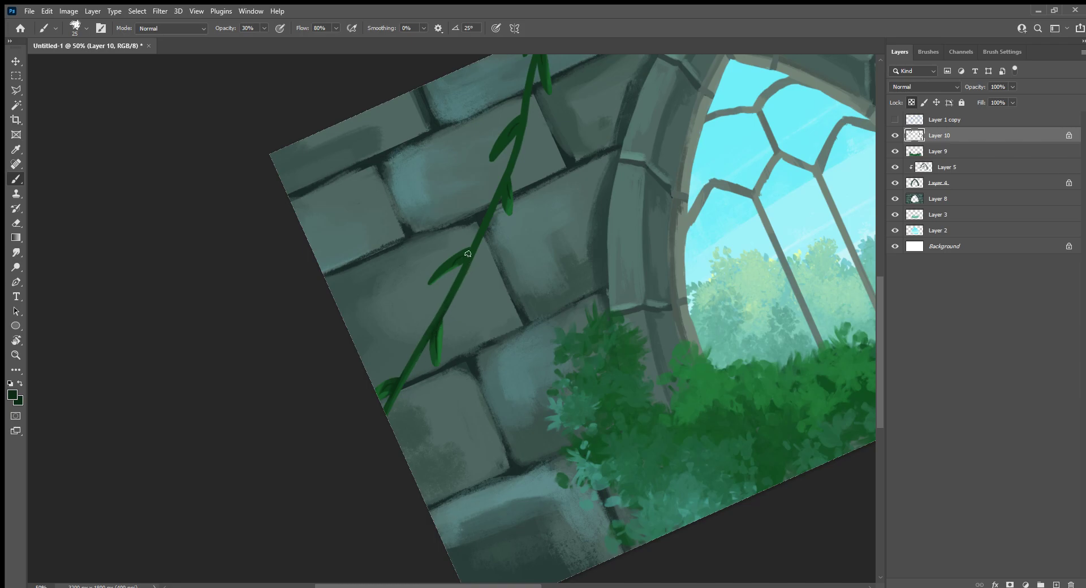
pyautogui.moveTo(507, 213); pyautogui.dragTo(447, 340)
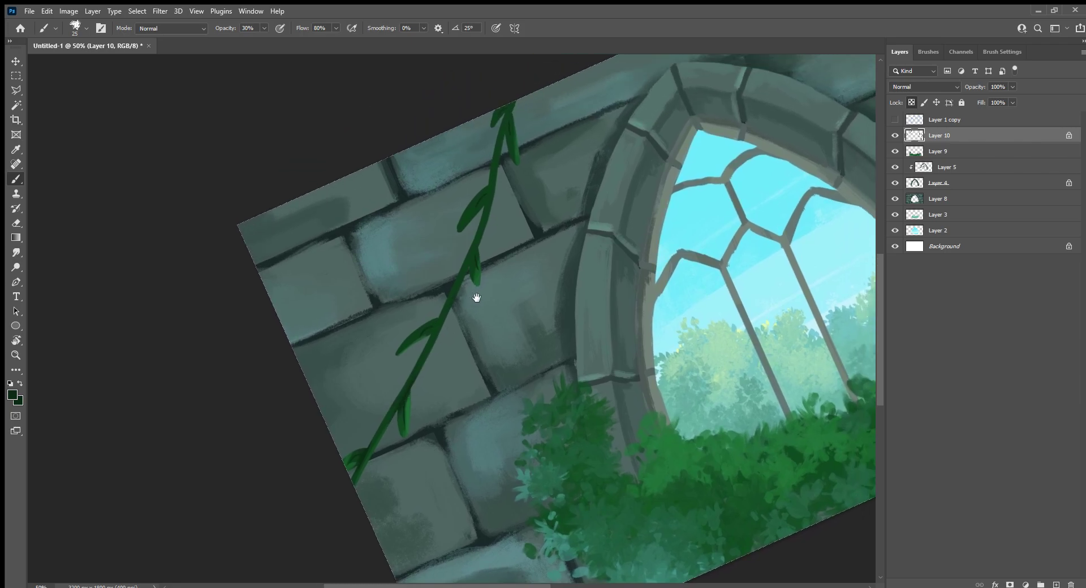
pyautogui.keyDown('alt'); pyautogui.click(400, 434); pyautogui.keyUp('alt')
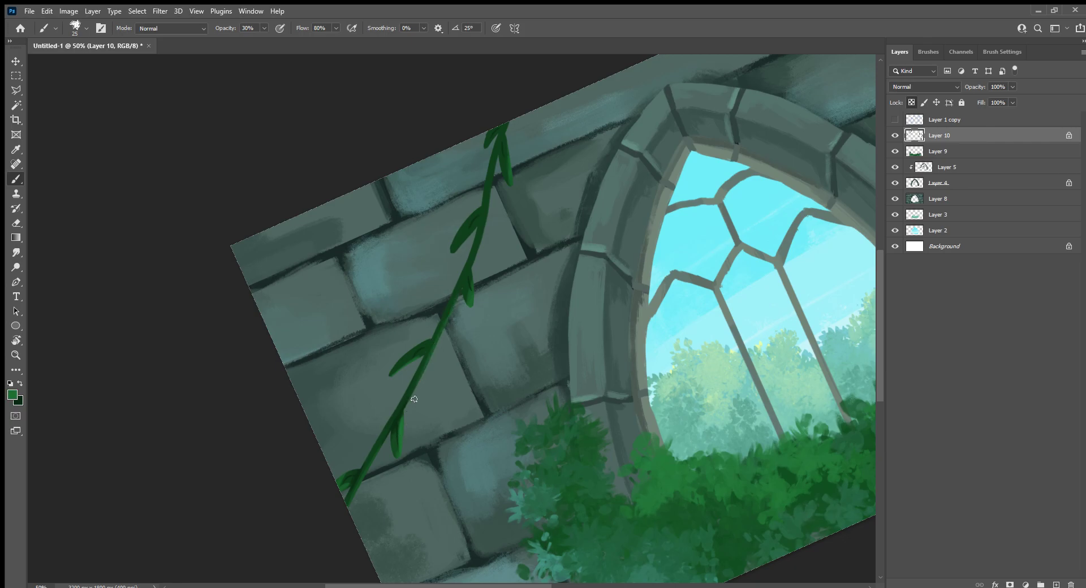
pyautogui.press('x')
# Paint the right-hand vines, alternating brush sizes 40 and 25 and the two greens.
pyautogui.press('x')
pyautogui.press('x')
pyautogui.press(']')
pyautogui.moveTo(766, 344)
pyautogui.mouseDown()
pyautogui.moveTo(582, 322)
pyautogui.moveTo(225, 437)
pyautogui.moveTo(220, 483)
pyautogui.mouseUp()
pyautogui.press('x')
pyautogui.press('[')
pyautogui.press('[')
pyautogui.press('[')
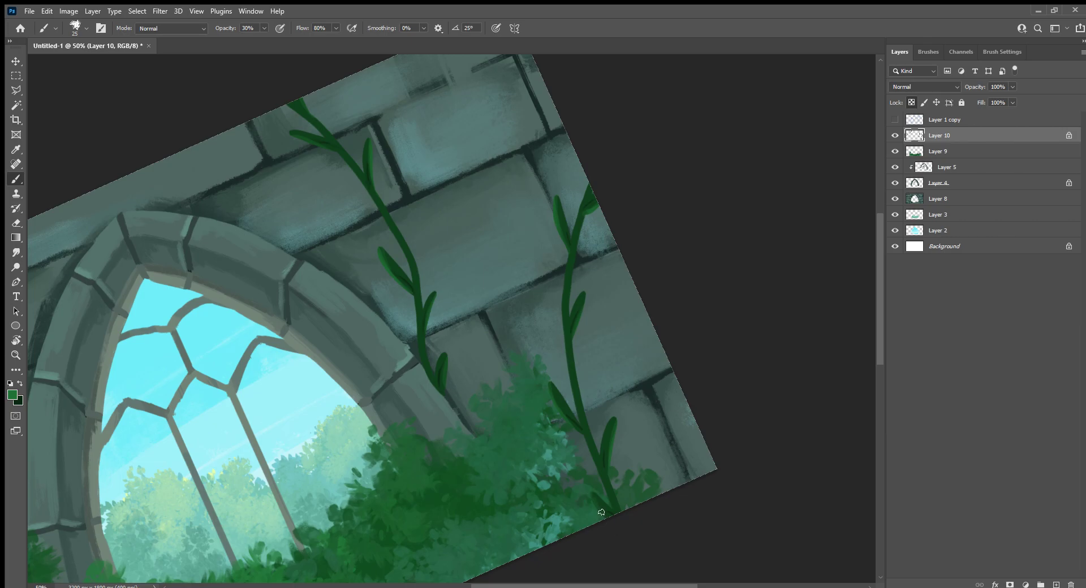
pyautogui.press('x')
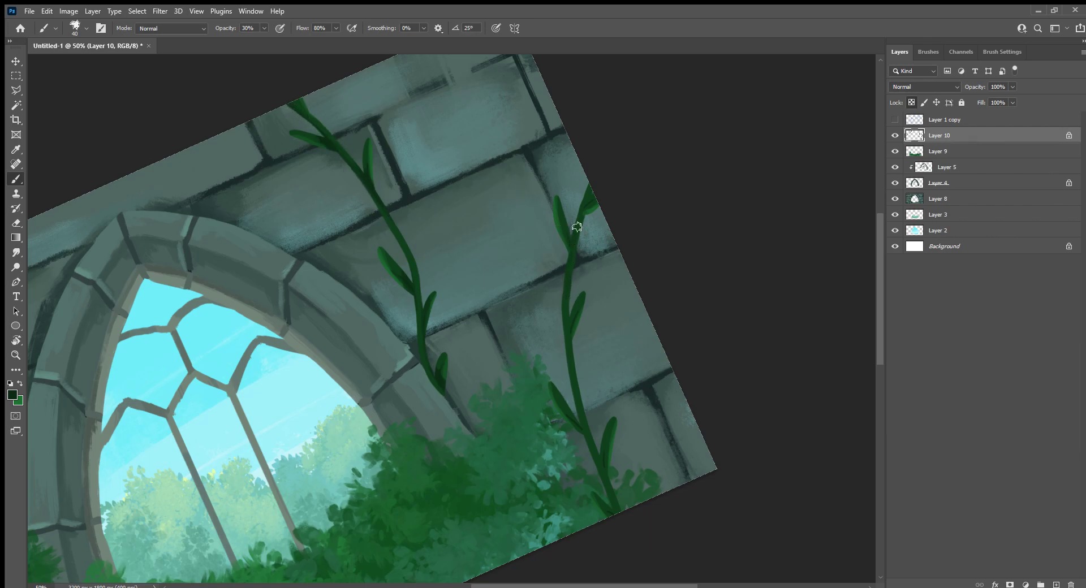
# Level the view and add a Multiply layer with full-opacity sky cyan paint.
pyautogui.press('Escape')
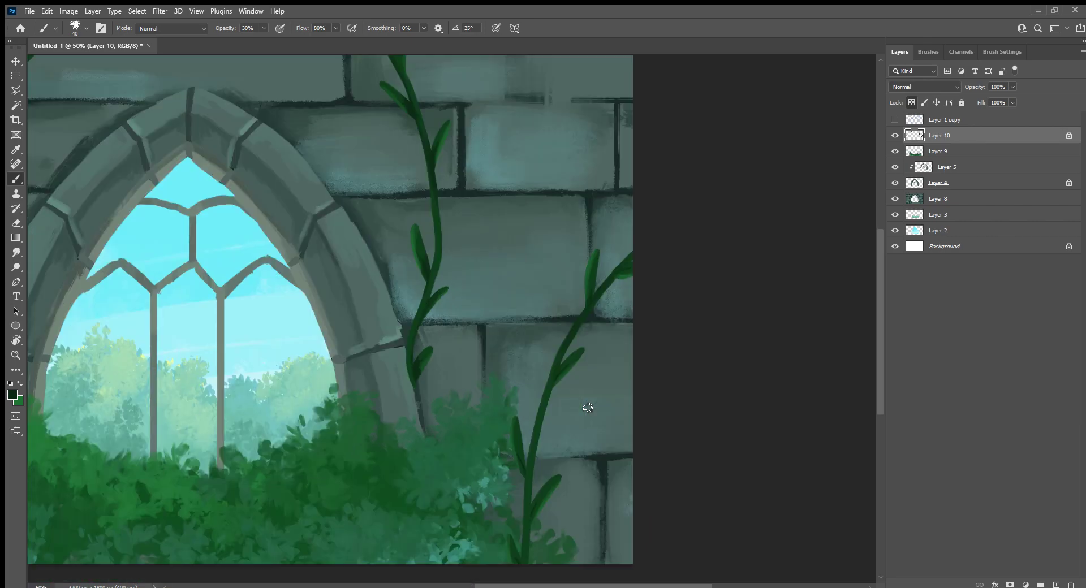
pyautogui.keyDown('ctrl'); pyautogui.click(1055, 585); pyautogui.keyUp('ctrl')
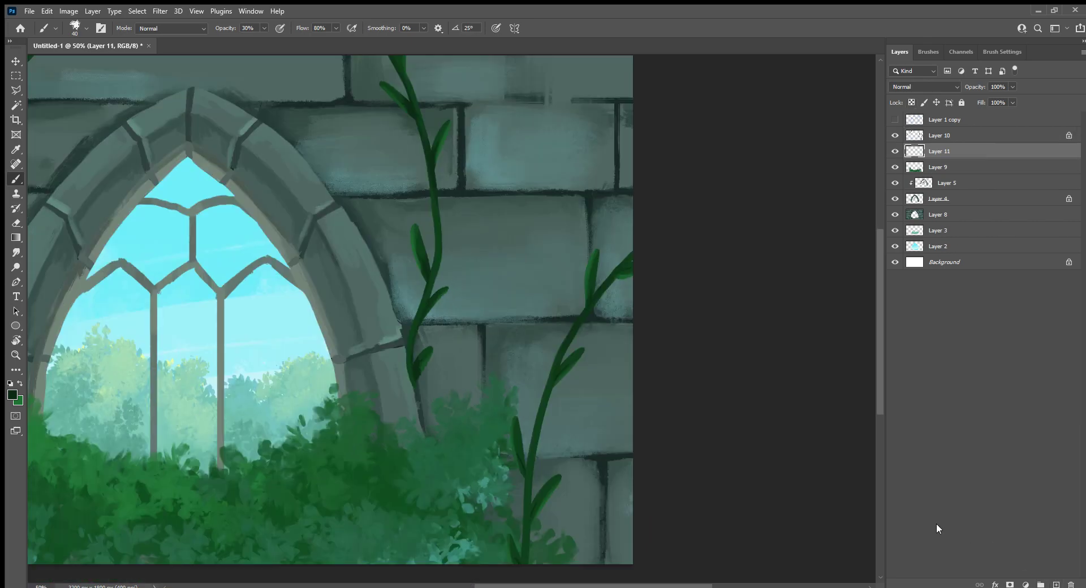
pyautogui.click(911, 87)
pyautogui.press('Down')
pyautogui.press('Down')
pyautogui.press('Down')
pyautogui.press('Return')
pyautogui.press('Escape')
pyautogui.keyDown('alt'); pyautogui.click(226, 223); pyautogui.keyUp('alt')
# Paint teal shadows along the edges and leaves of the upper left vine.
pyautogui.scroll(2, 435, 90)
pyautogui.hscroll(-1, 436, 90)
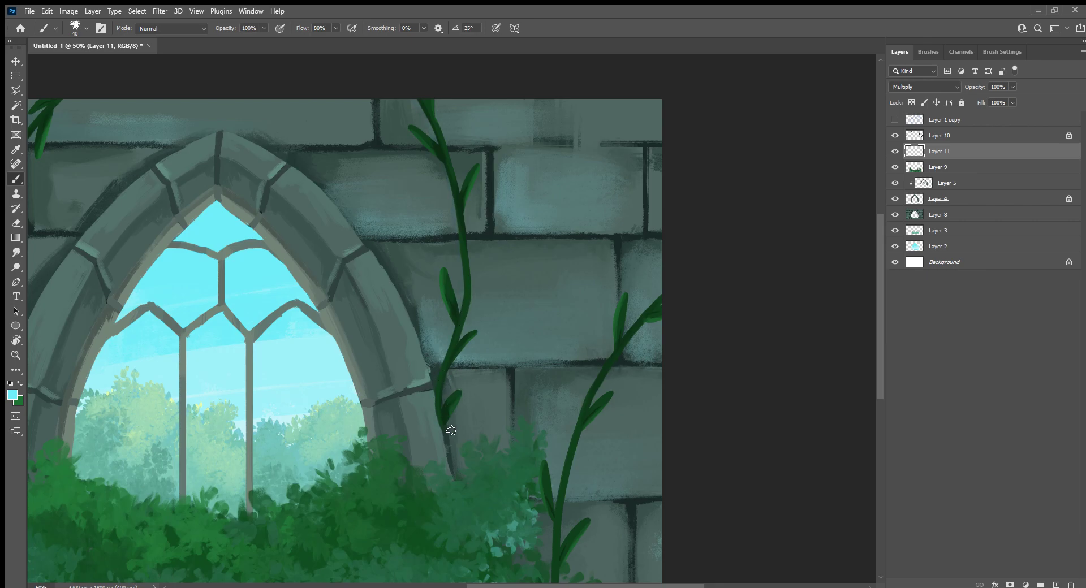
pyautogui.moveTo(450, 462)
pyautogui.mouseDown()
pyautogui.moveTo(446, 382)
pyautogui.moveTo(461, 344)
pyautogui.moveTo(465, 256)
pyautogui.moveTo(403, 49)
pyautogui.mouseUp()
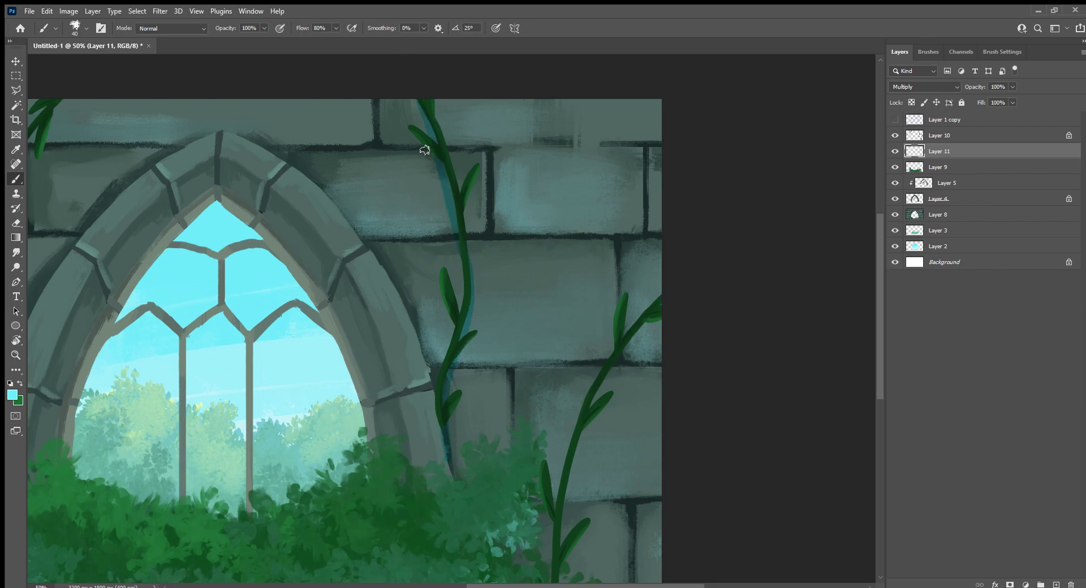
pyautogui.moveTo(439, 114); pyautogui.dragTo(439, 96)
pyautogui.moveTo(462, 226); pyautogui.dragTo(475, 193)
pyautogui.moveTo(463, 340); pyautogui.dragTo(465, 359)
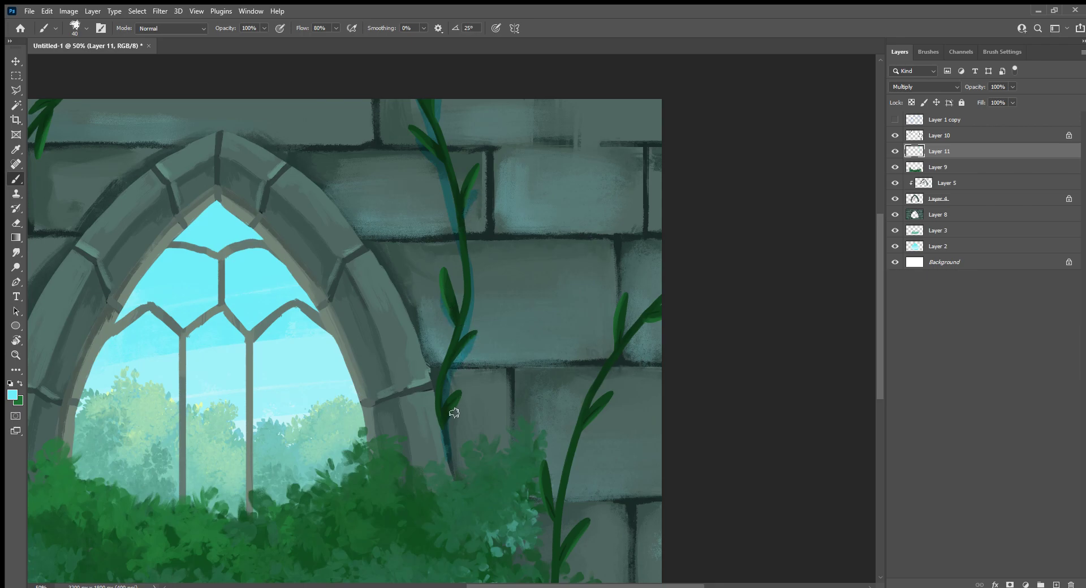
pyautogui.moveTo(453, 410); pyautogui.dragTo(451, 431)
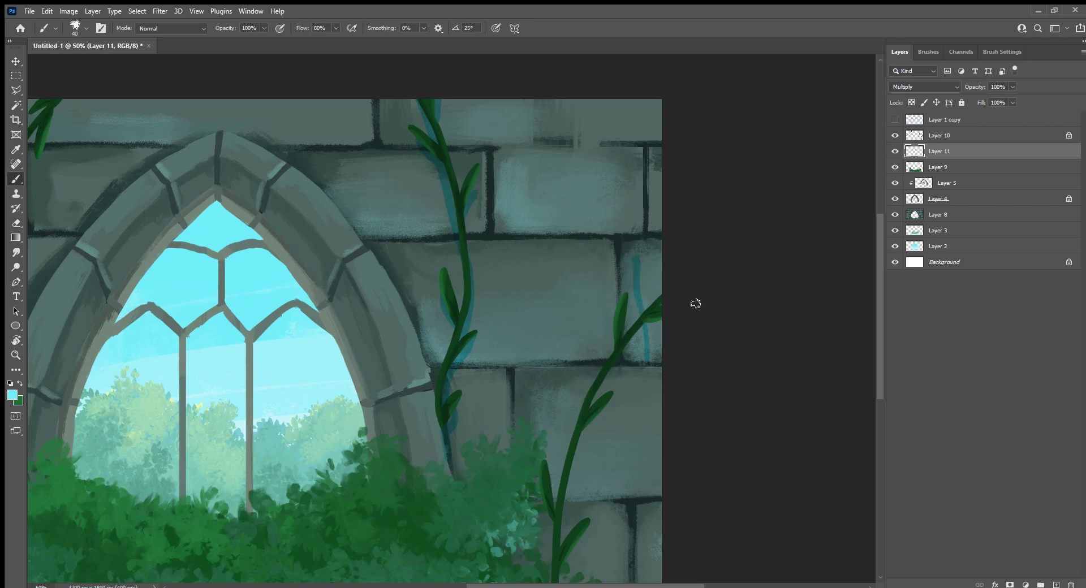
# Paint teal shadows down the right vine and under its upper branch.
pyautogui.scroll(-1, 715, 383)
pyautogui.scroll(-5, 707, 339)
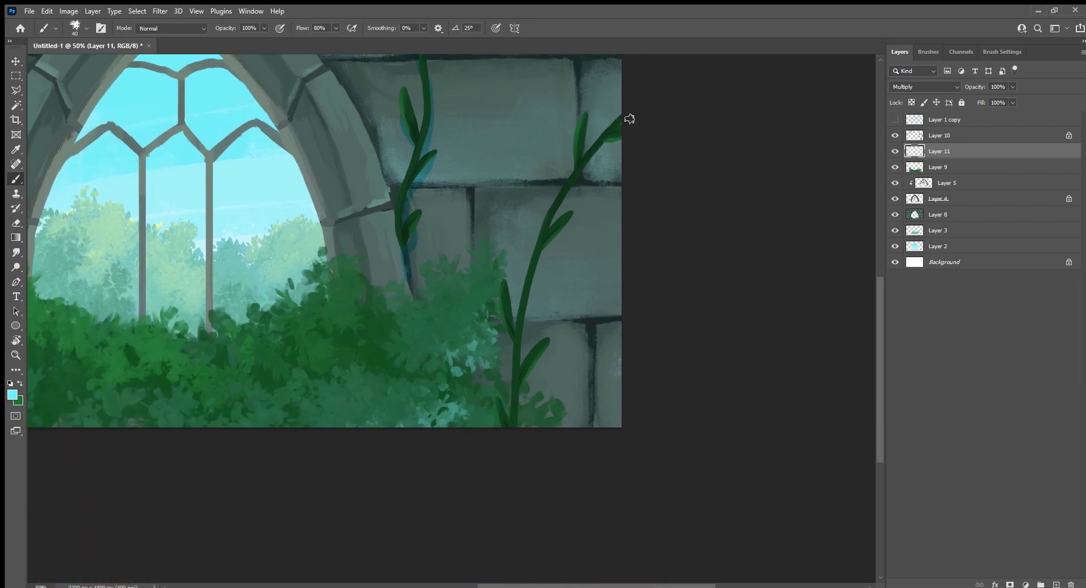
pyautogui.moveTo(619, 133); pyautogui.dragTo(520, 425)
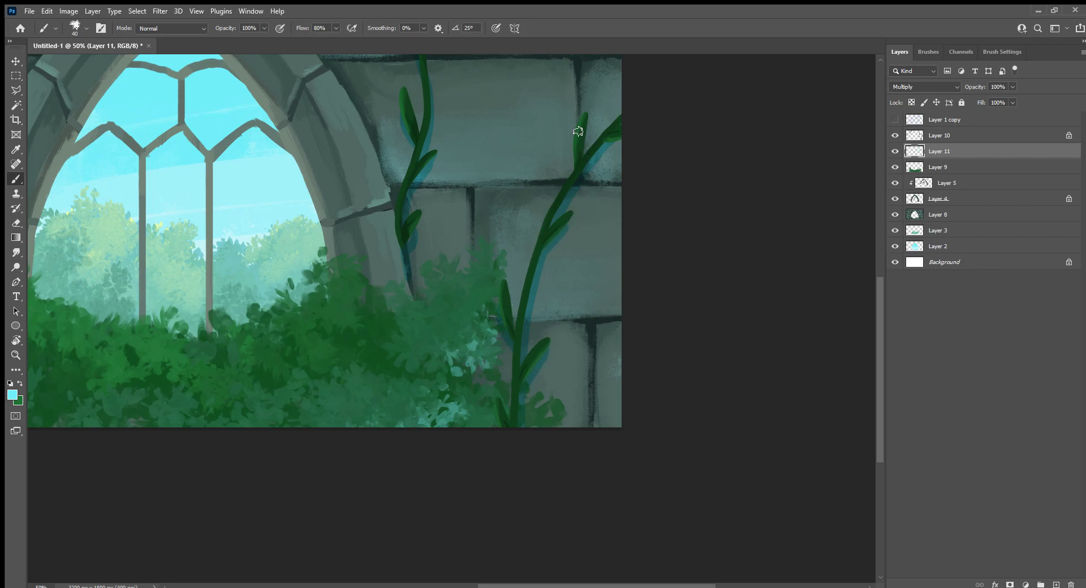
pyautogui.moveTo(574, 155); pyautogui.dragTo(620, 141)
# Shade under the lower-left vine and its leaves with teal strokes.
pyautogui.moveTo(330, 392); pyautogui.dragTo(649, 443)
pyautogui.moveTo(460, 374); pyautogui.dragTo(690, 431)
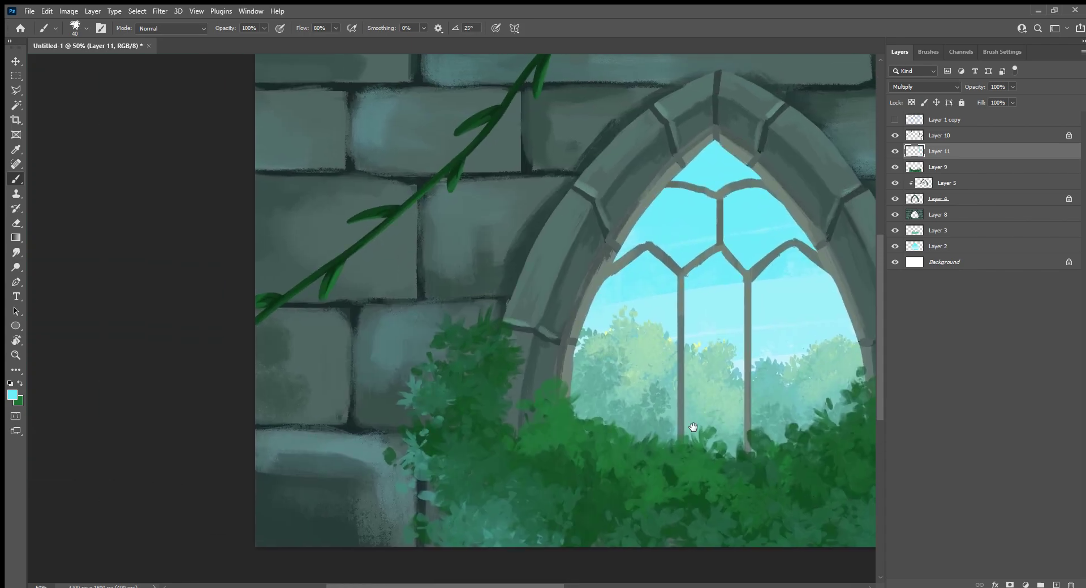
pyautogui.moveTo(609, 361); pyautogui.dragTo(631, 442)
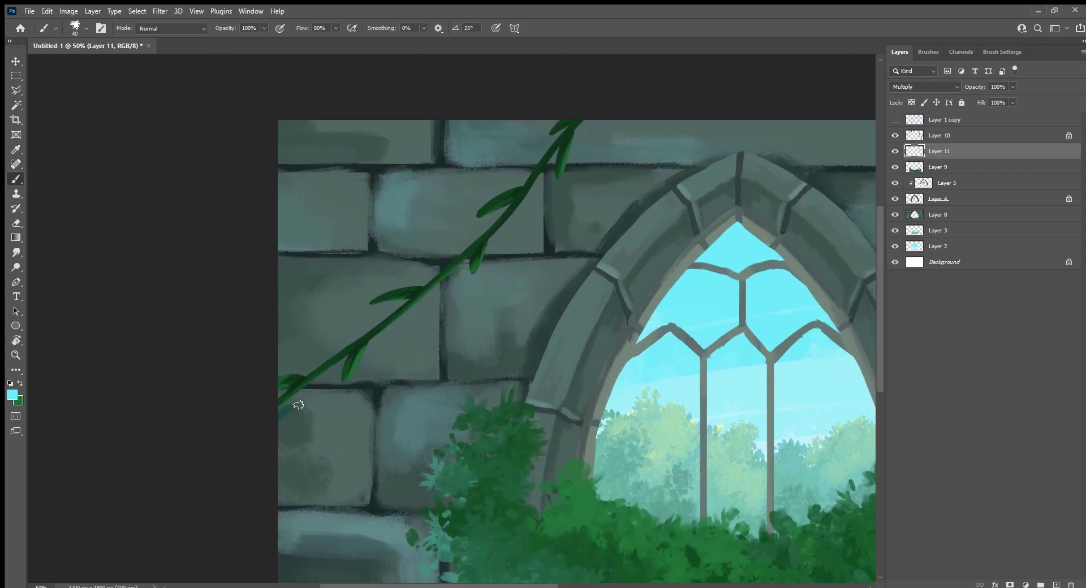
pyautogui.moveTo(273, 423)
pyautogui.mouseDown()
pyautogui.moveTo(473, 259)
pyautogui.moveTo(574, 129)
pyautogui.mouseUp()
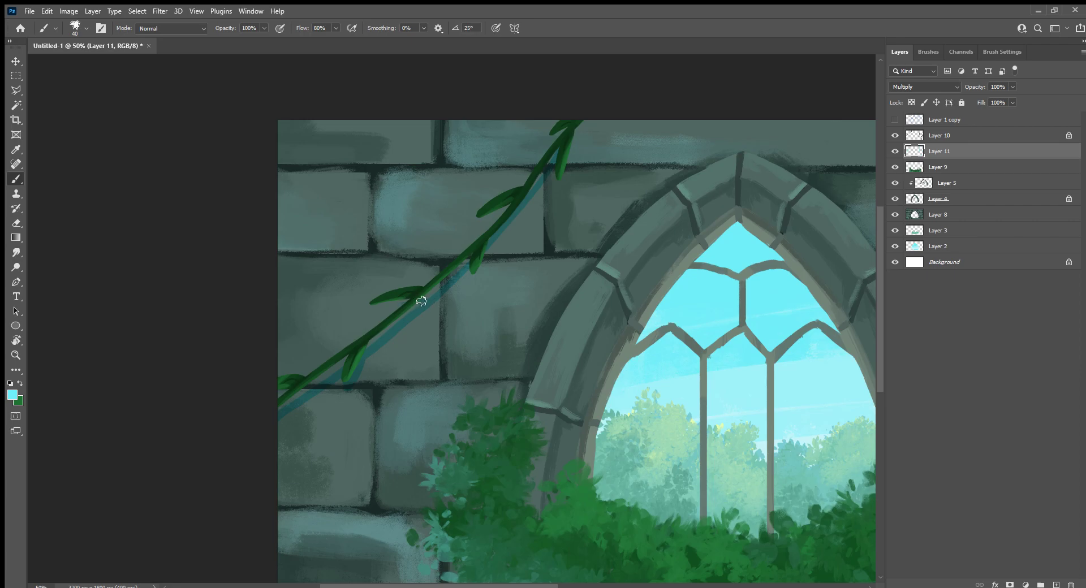
pyautogui.moveTo(389, 313); pyautogui.dragTo(403, 308)
pyautogui.moveTo(488, 256); pyautogui.dragTo(474, 280)
pyautogui.moveTo(575, 137); pyautogui.dragTo(569, 164)
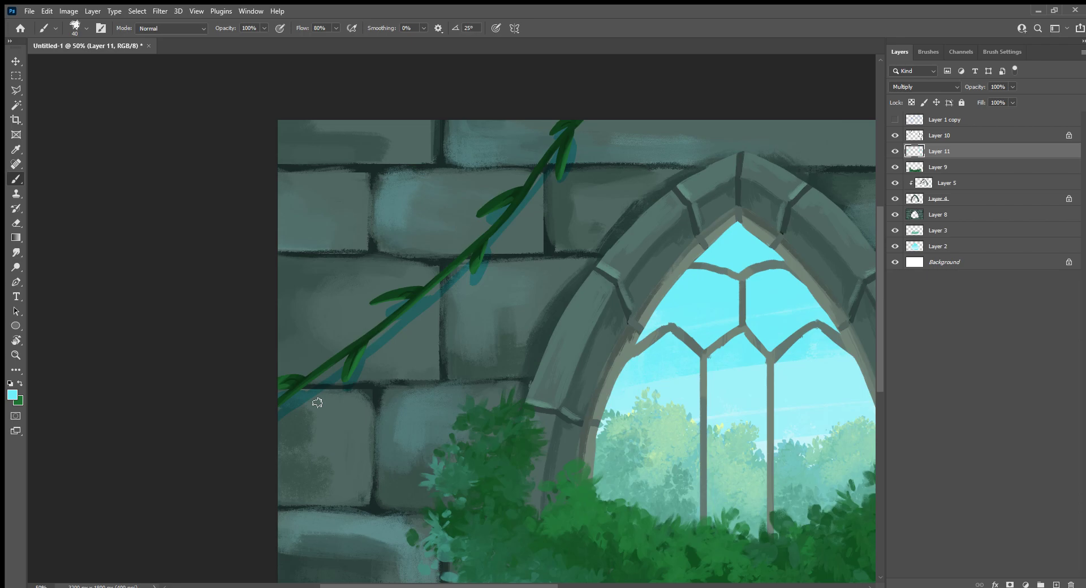
pyautogui.hotkey('ctrl', '-')
pyautogui.hotkey('ctrl', '-')
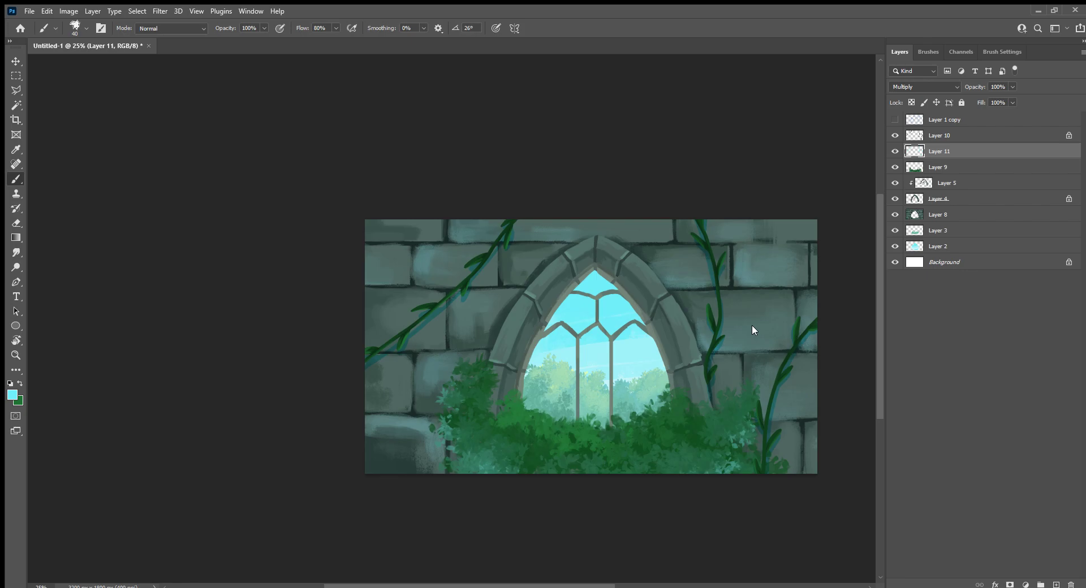
# Zoom in slightly, recentre the painting and sample a colour from it.
pyautogui.hotkey('ctrl', '+')
pyautogui.moveTo(806, 474); pyautogui.dragTo(632, 471)
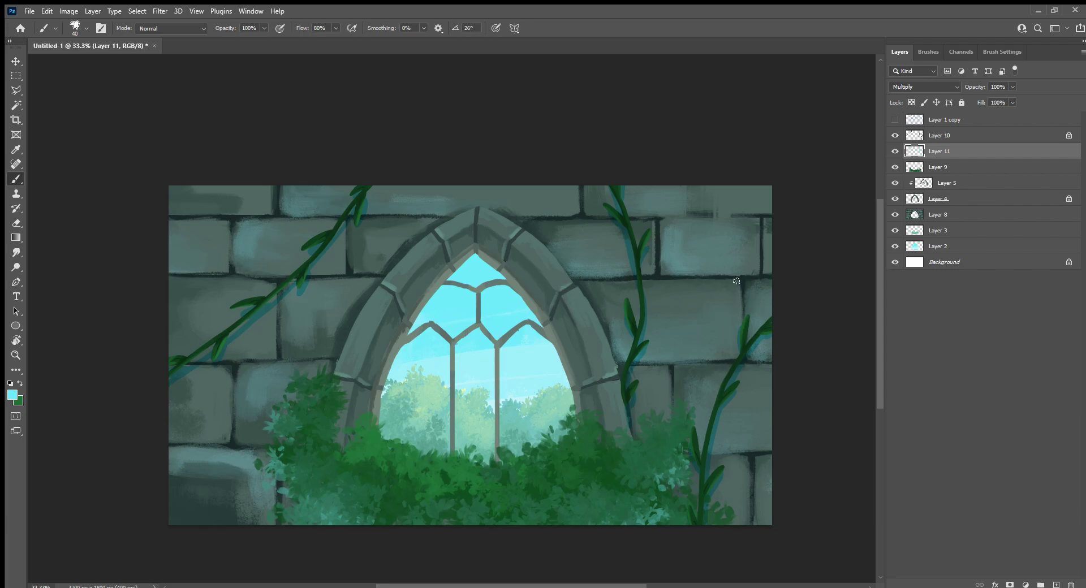
pyautogui.press('/')
pyautogui.press('i')
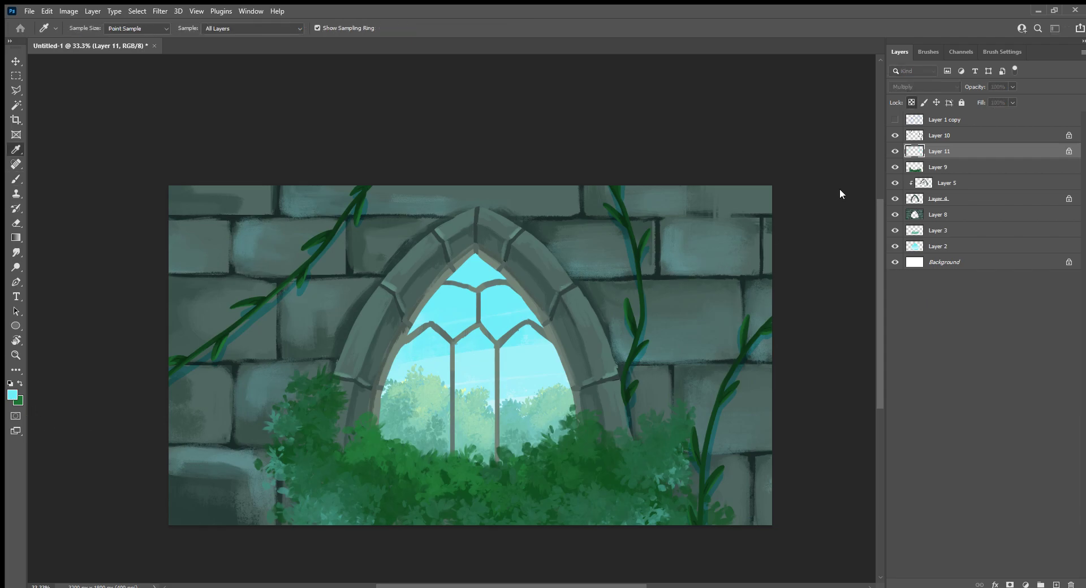
pyautogui.press('b')
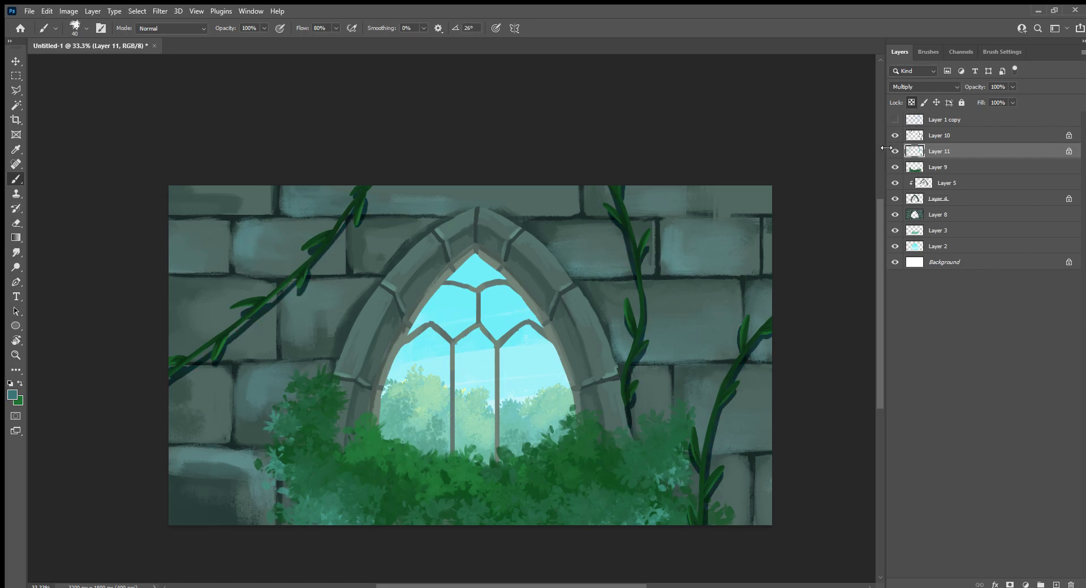
# Widen the canvas area and set Layer 11's opacity to 50%.
pyautogui.moveTo(886, 148); pyautogui.dragTo(1045, 136)
pyautogui.click(1076, 86)
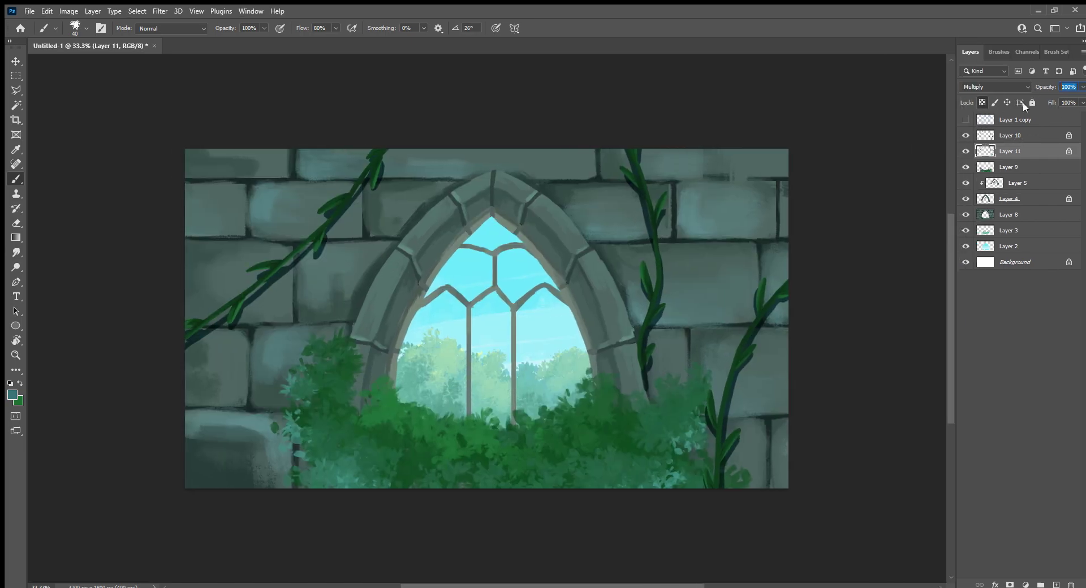
pyautogui.write('50')
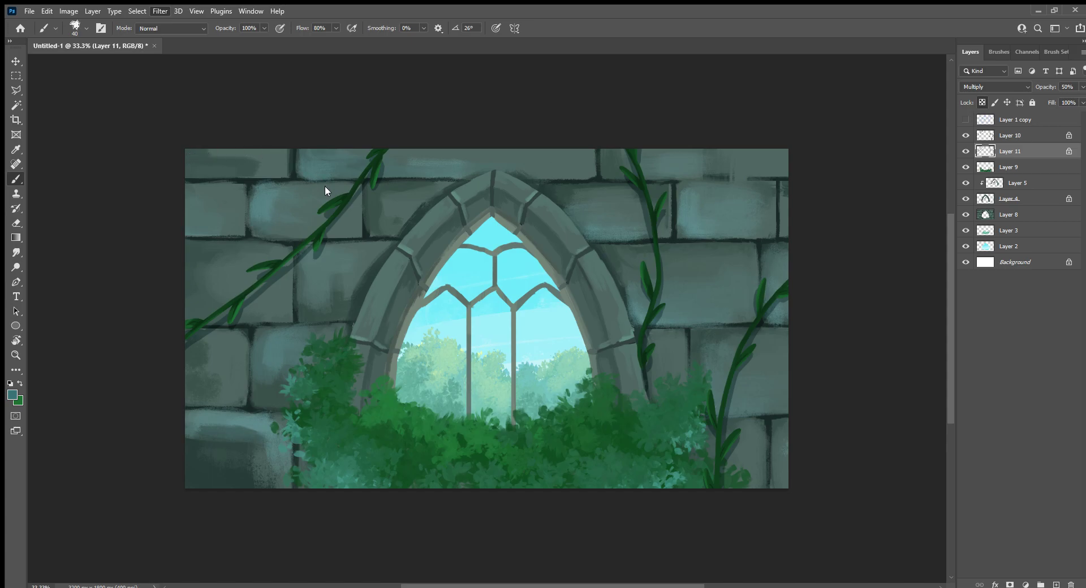
pyautogui.write('h')
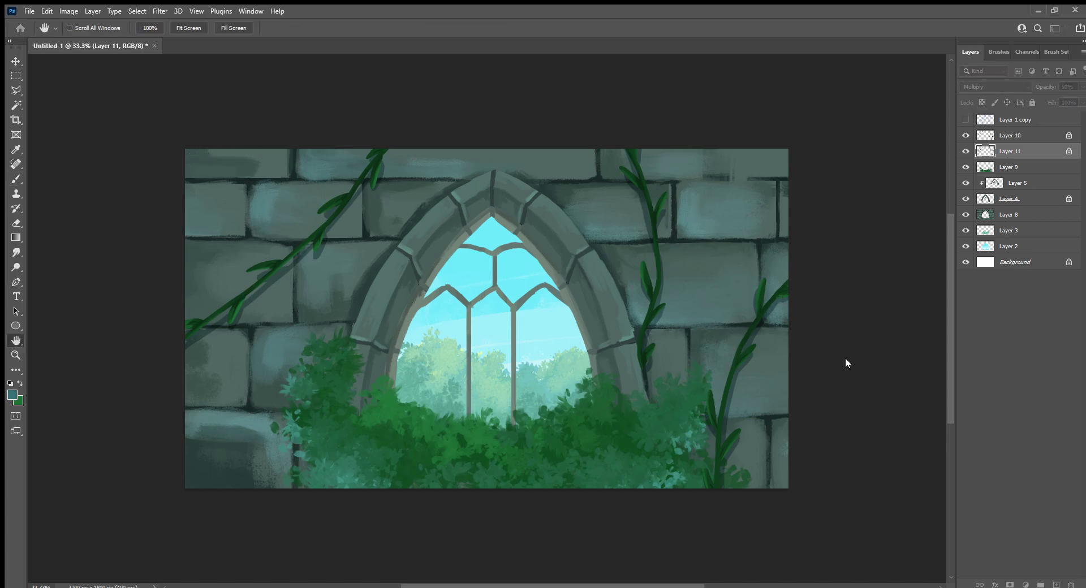
pyautogui.write('b')
pyautogui.click(1068, 151)
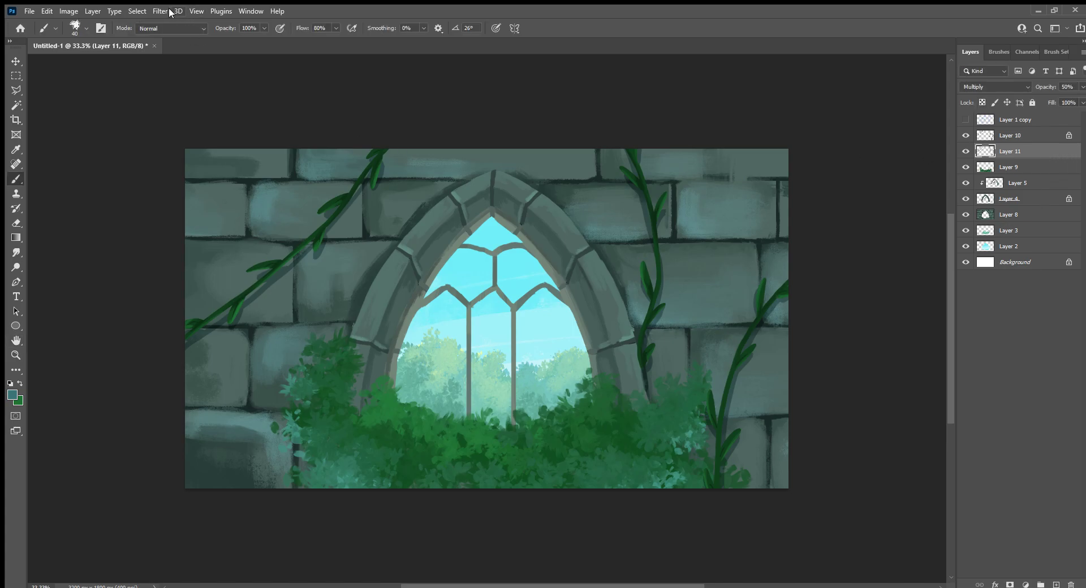
pyautogui.press('h')
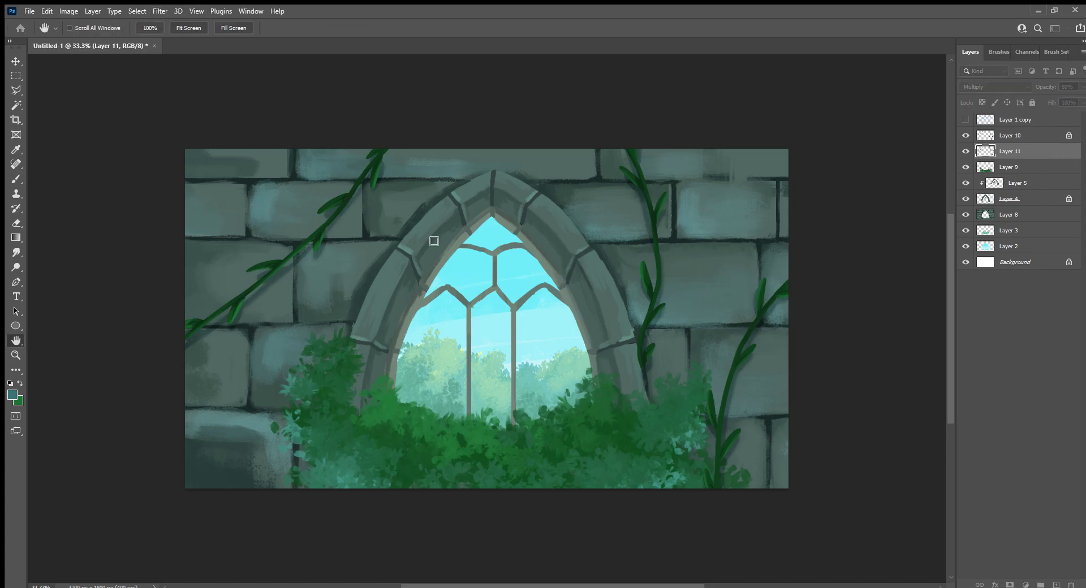
pyautogui.press('b')
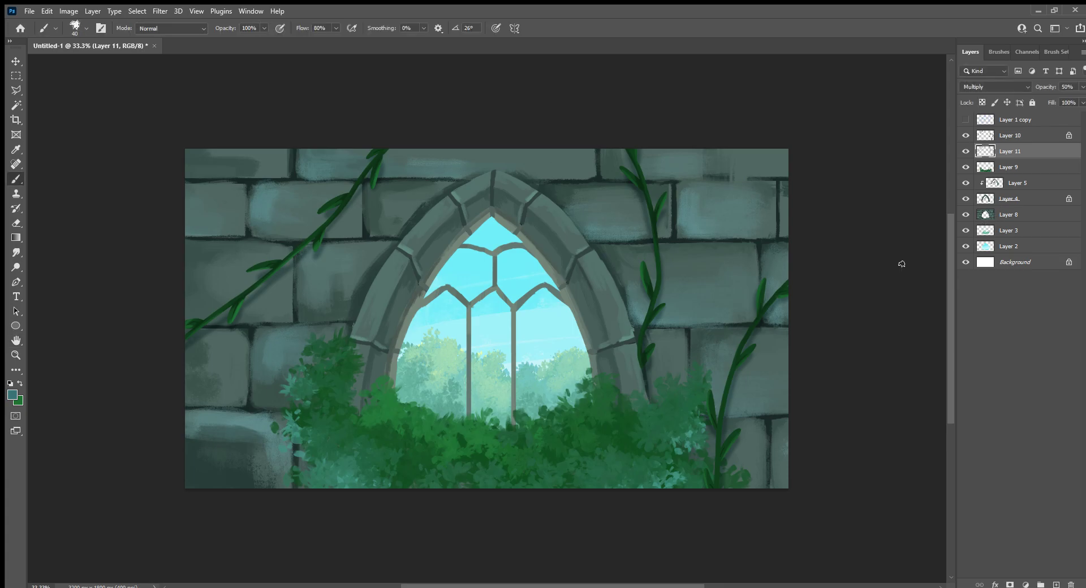
# Add Layer 12 below Layer 4 and set it to Multiply.
pyautogui.click(1035, 184)
pyautogui.click(1055, 584)
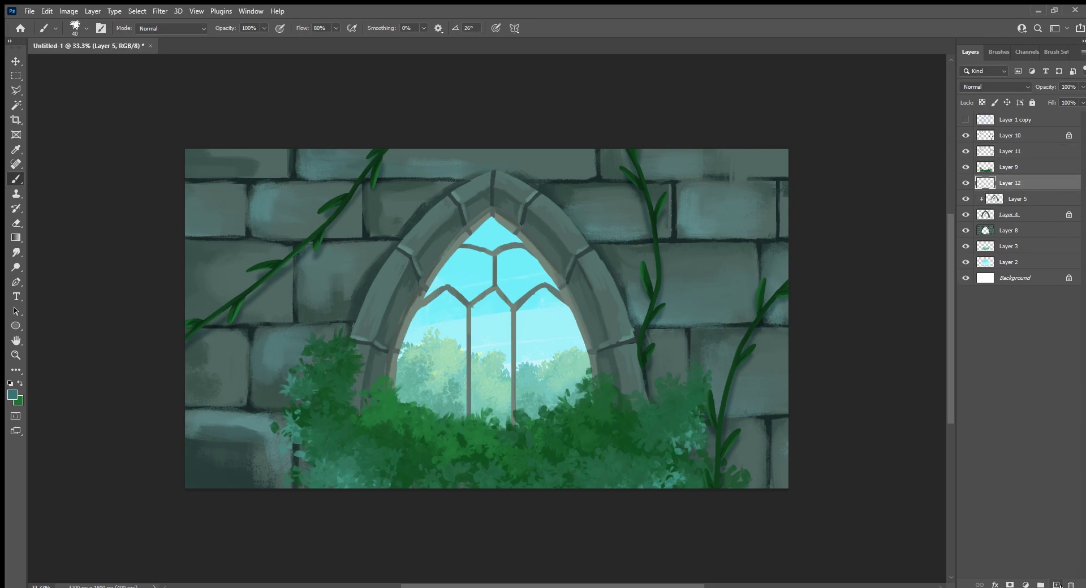
pyautogui.moveTo(1039, 182); pyautogui.dragTo(1025, 222)
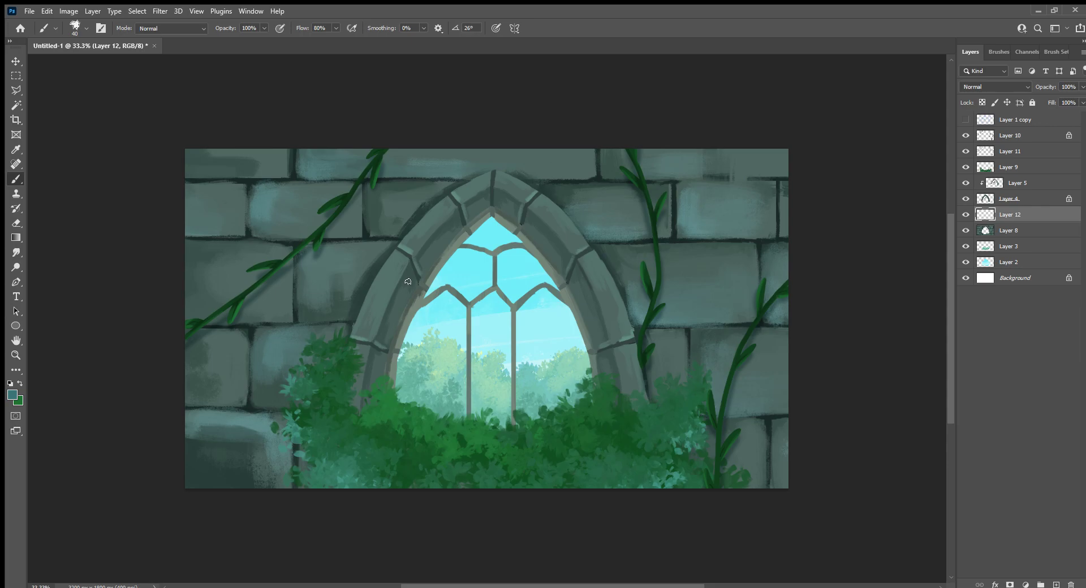
pyautogui.click(988, 88)
pyautogui.press('Down')
pyautogui.press('Down')
pyautogui.press('Down')
# Shade the arch's left and right outer edges and the bushes at 50% layer opacity.
pyautogui.moveTo(365, 293)
pyautogui.mouseDown()
pyautogui.moveTo(351, 335)
pyautogui.moveTo(405, 234)
pyautogui.mouseUp()
pyautogui.moveTo(355, 330); pyautogui.dragTo(434, 210)
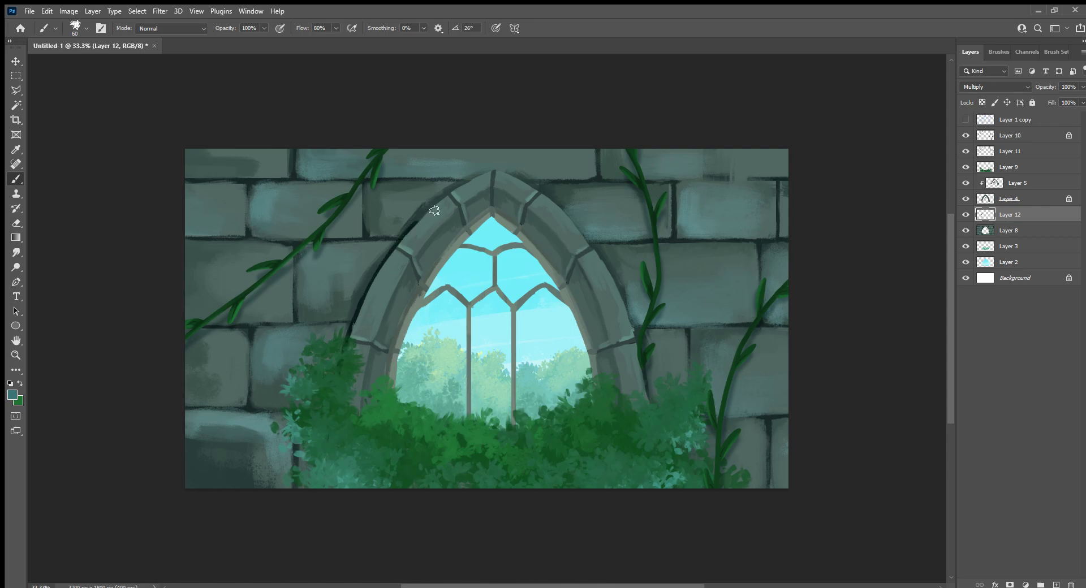
pyautogui.click(1067, 87)
pyautogui.write('50')
pyautogui.moveTo(564, 218); pyautogui.dragTo(622, 302)
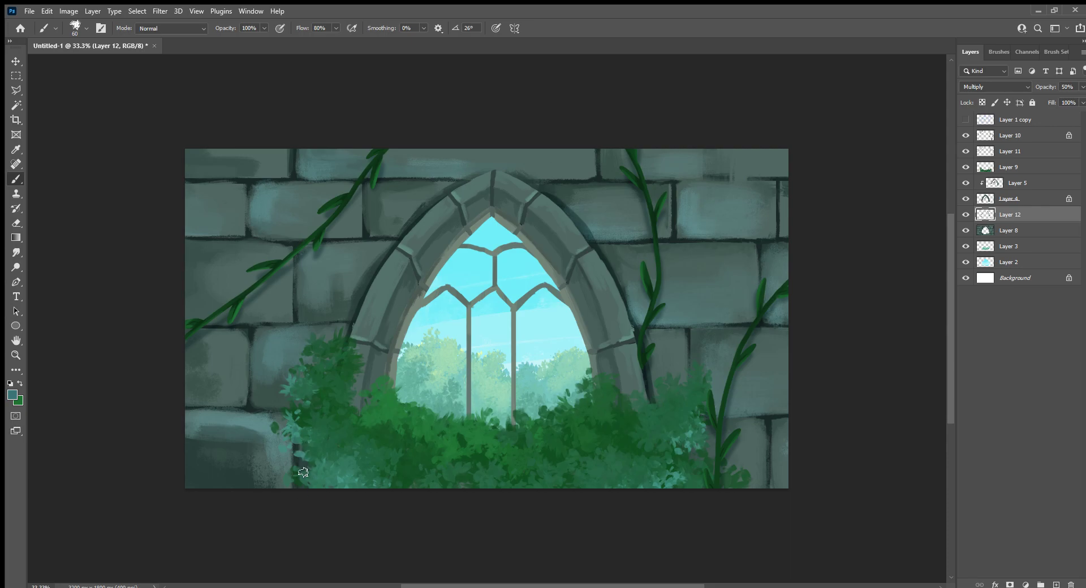
pyautogui.moveTo(300, 460)
pyautogui.mouseDown()
pyautogui.moveTo(293, 477)
pyautogui.moveTo(284, 411)
pyautogui.mouseUp()
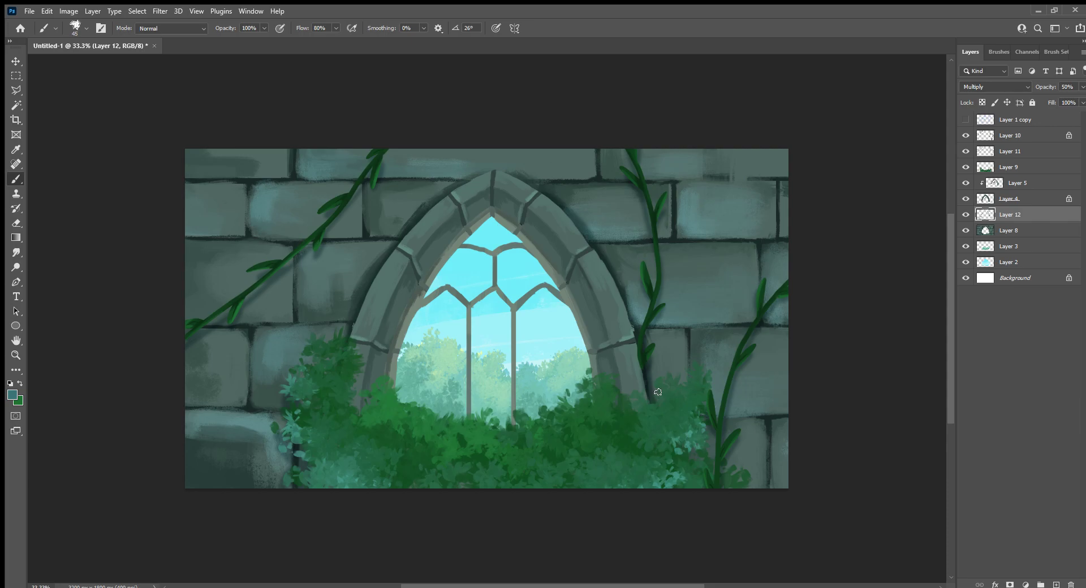
pyautogui.click(1028, 199)
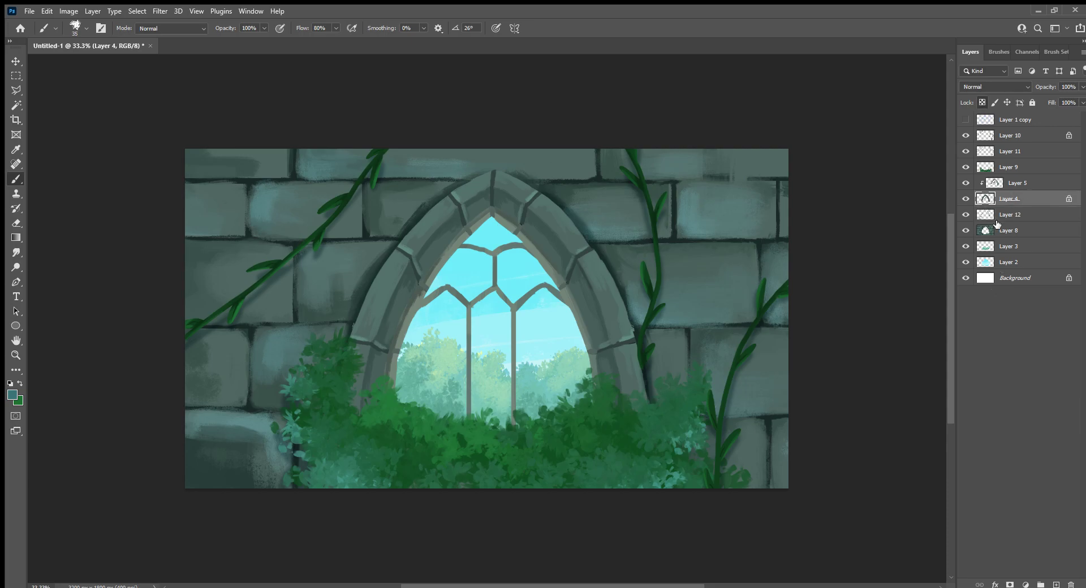
# Add Layer 13 clipped above Layer 5 and make the brush smaller.
pyautogui.hotkey('ctrl', '+')
pyautogui.hotkey('ctrl', '+')
pyautogui.click(1055, 584)
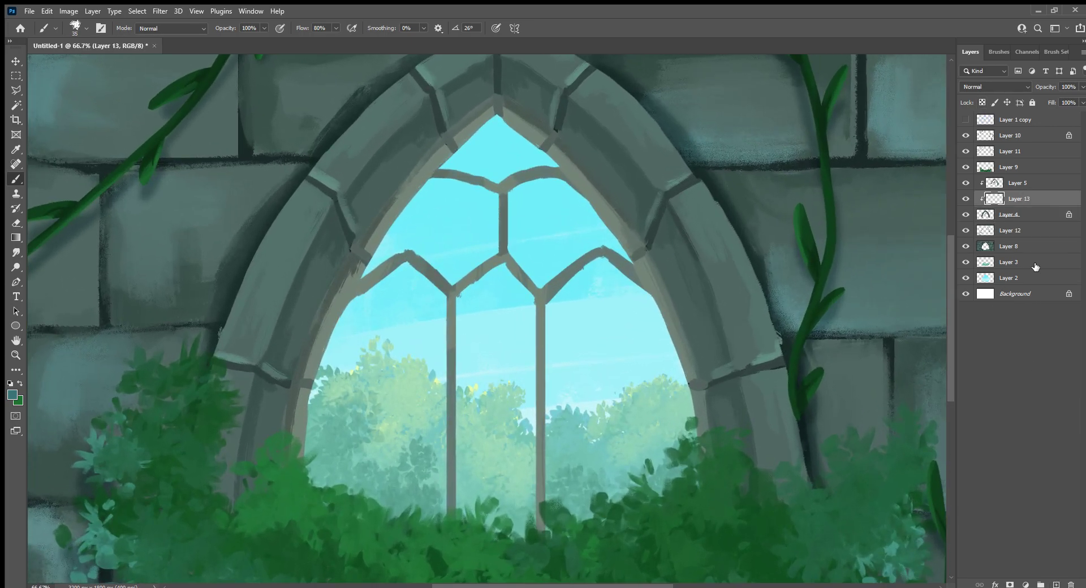
pyautogui.moveTo(1040, 200); pyautogui.dragTo(1040, 180)
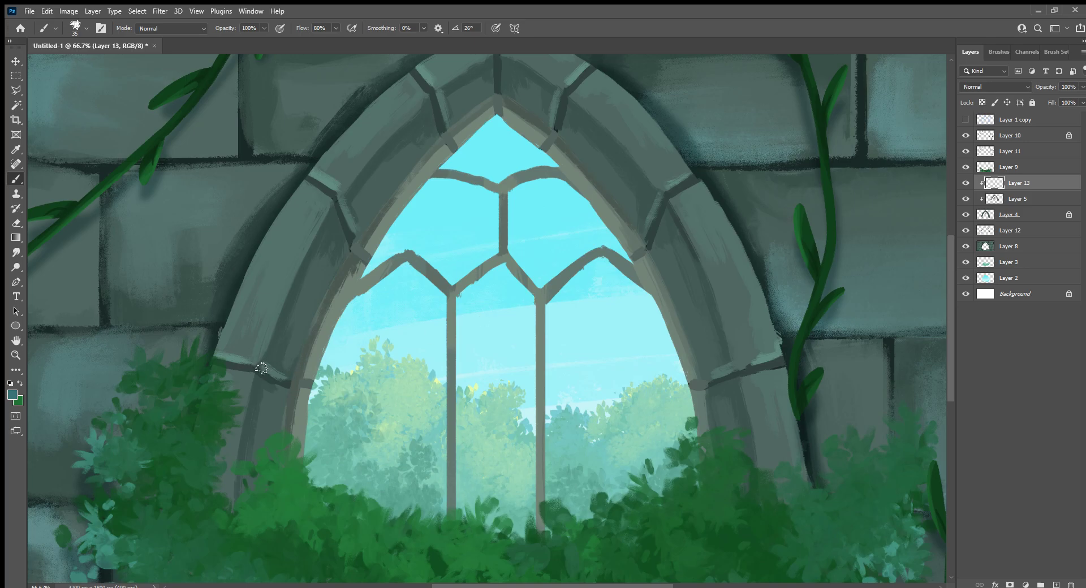
pyautogui.press('[')
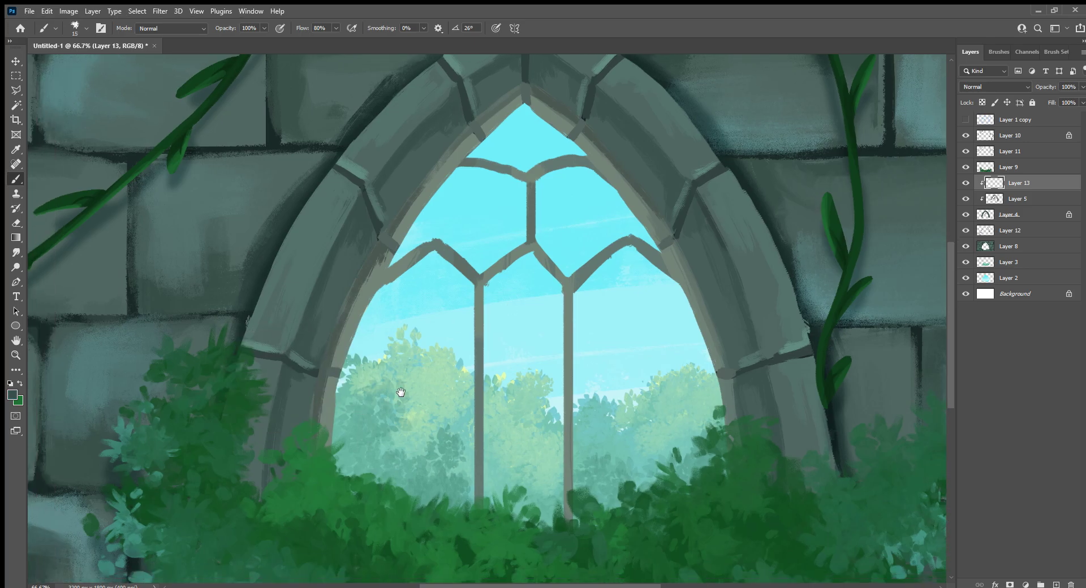
# Paint a thin dark stroke along the arch's left edge.
pyautogui.moveTo(258, 394); pyautogui.dragTo(346, 388)
pyautogui.press('i')
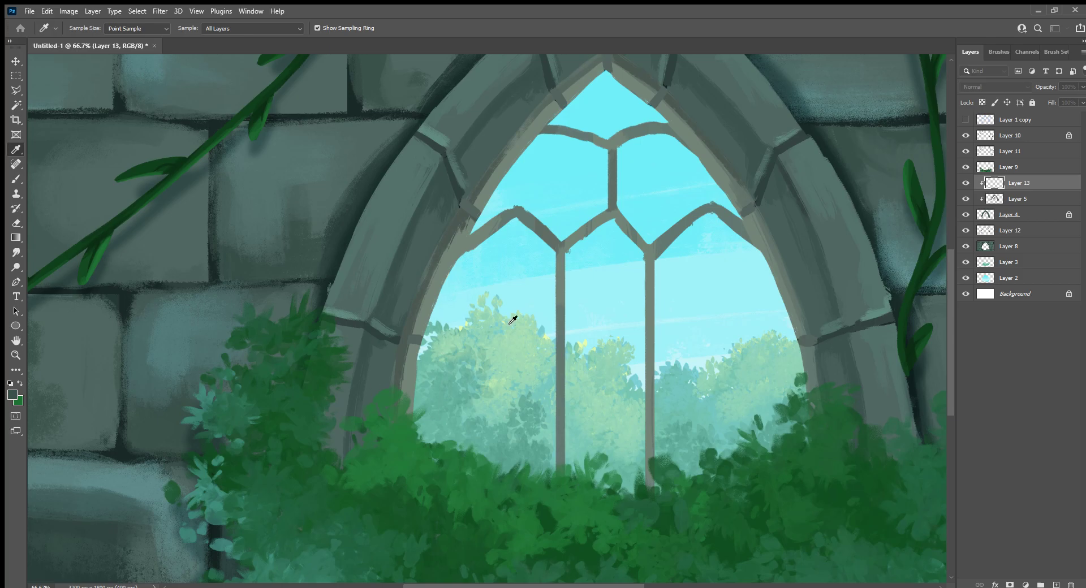
pyautogui.press('b')
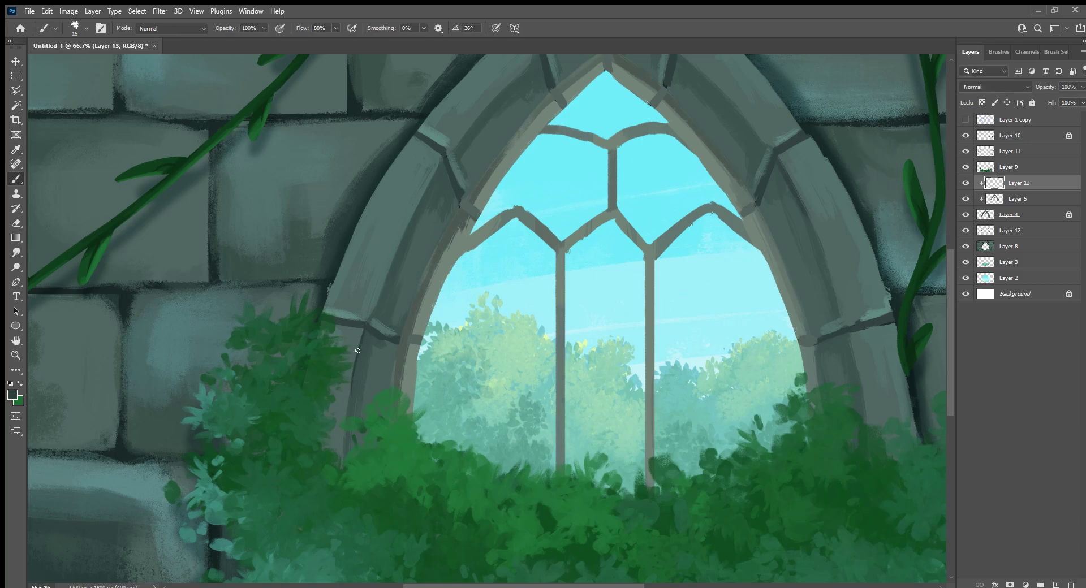
pyautogui.moveTo(344, 419); pyautogui.dragTo(360, 336)
# Rotate the view about 60 degrees and paint a short dark stroke down the stone edge.
pyautogui.press('r')
pyautogui.moveTo(376, 492); pyautogui.dragTo(511, 455)
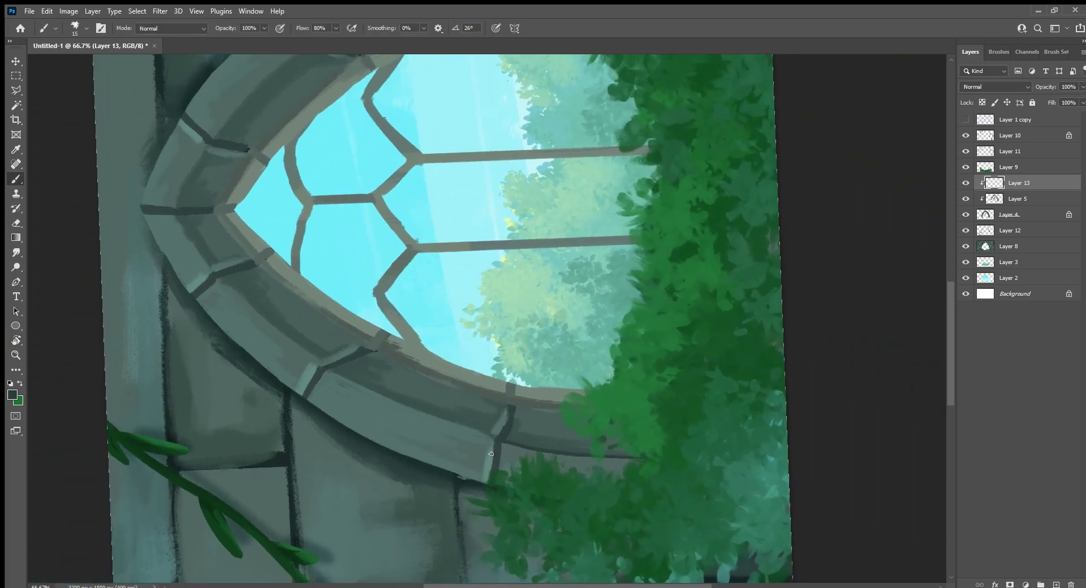
pyautogui.keyDown('alt'); pyautogui.click(489, 465); pyautogui.keyUp('alt')
pyautogui.keyDown('alt'); pyautogui.click(496, 462); pyautogui.keyUp('alt')
pyautogui.moveTo(493, 459); pyautogui.dragTo(488, 480)
pyautogui.press('Escape')
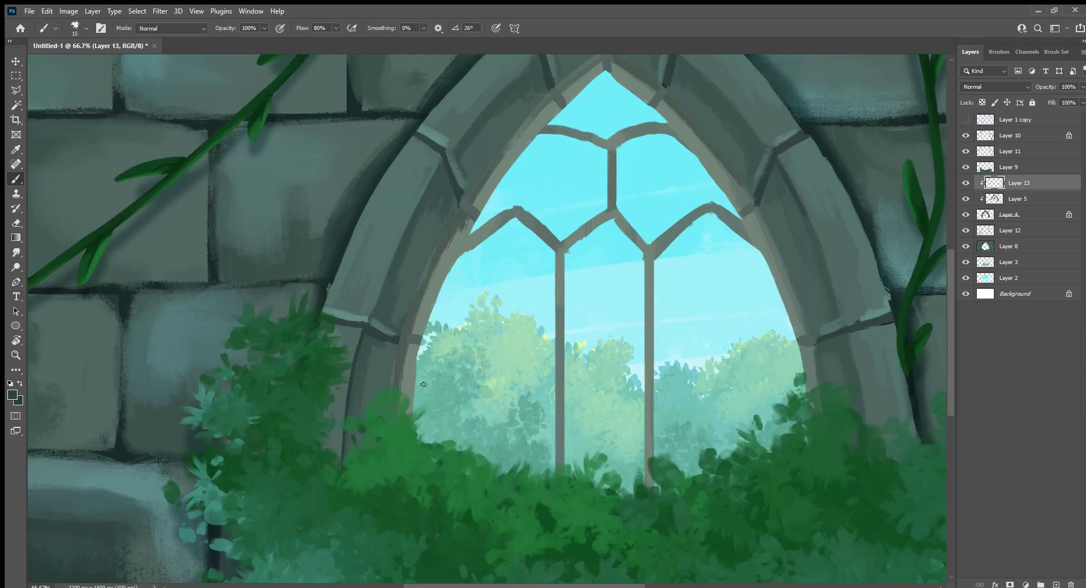
# Paint a short stroke along the inner arch rim, sampling grey stone tones.
pyautogui.keyDown('alt'); pyautogui.click(403, 351); pyautogui.keyUp('alt')
pyautogui.press('i')
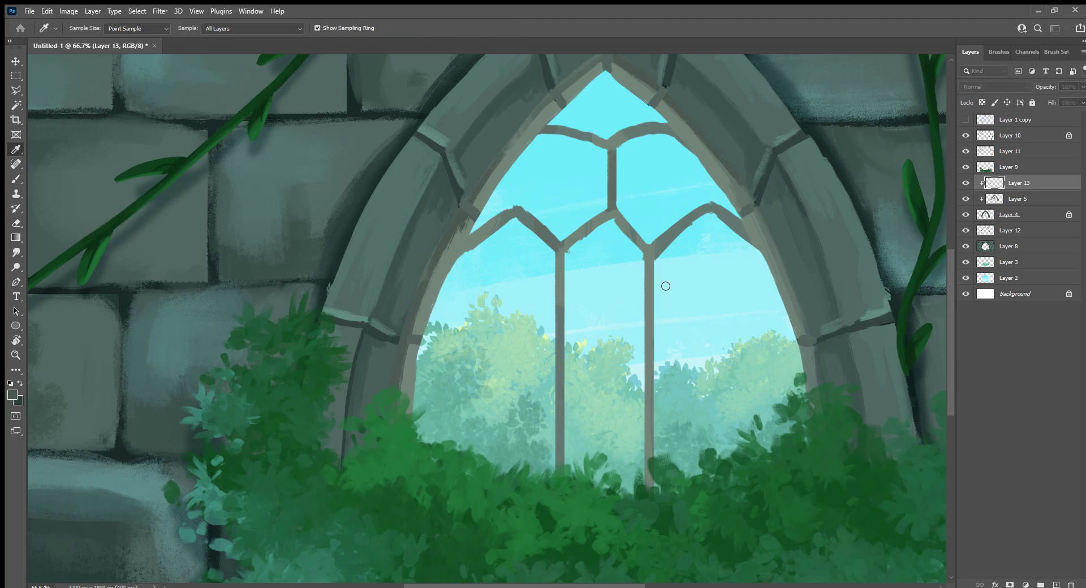
pyautogui.press('b')
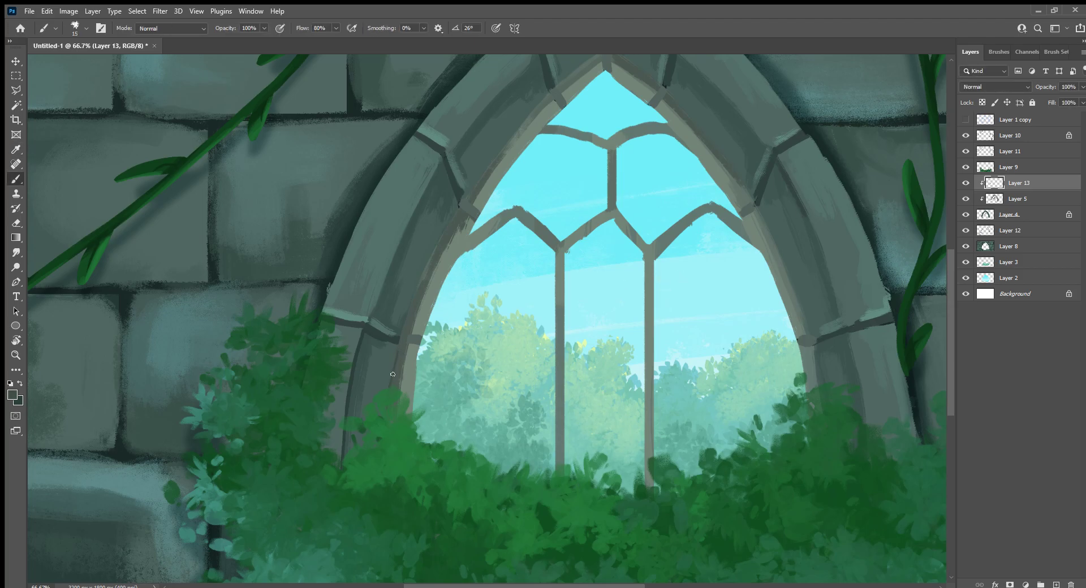
pyautogui.moveTo(421, 280); pyautogui.dragTo(434, 248)
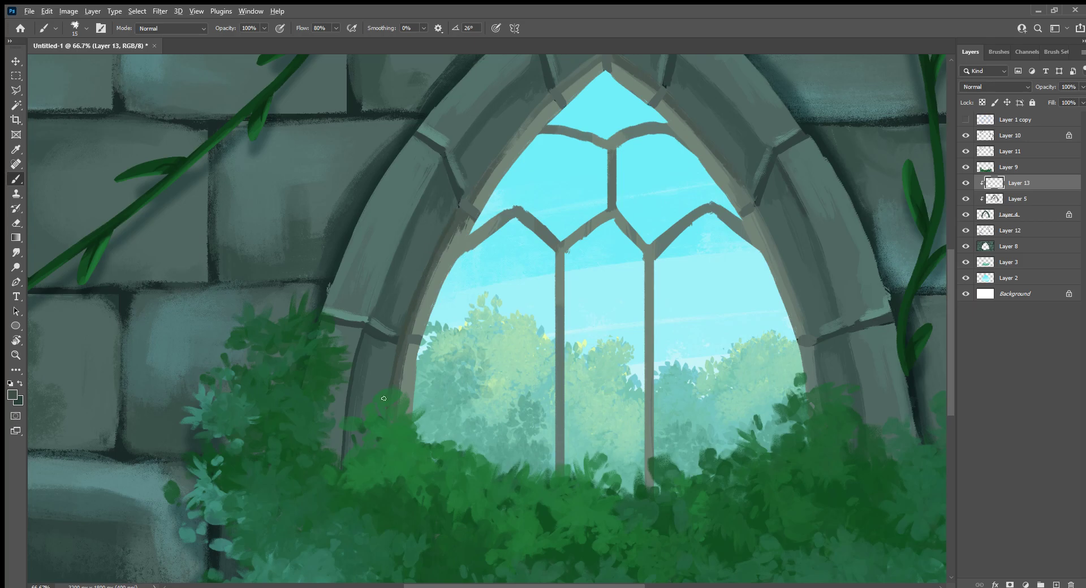
pyautogui.keyDown('alt'); pyautogui.click(411, 337); pyautogui.keyUp('alt')
pyautogui.press('i')
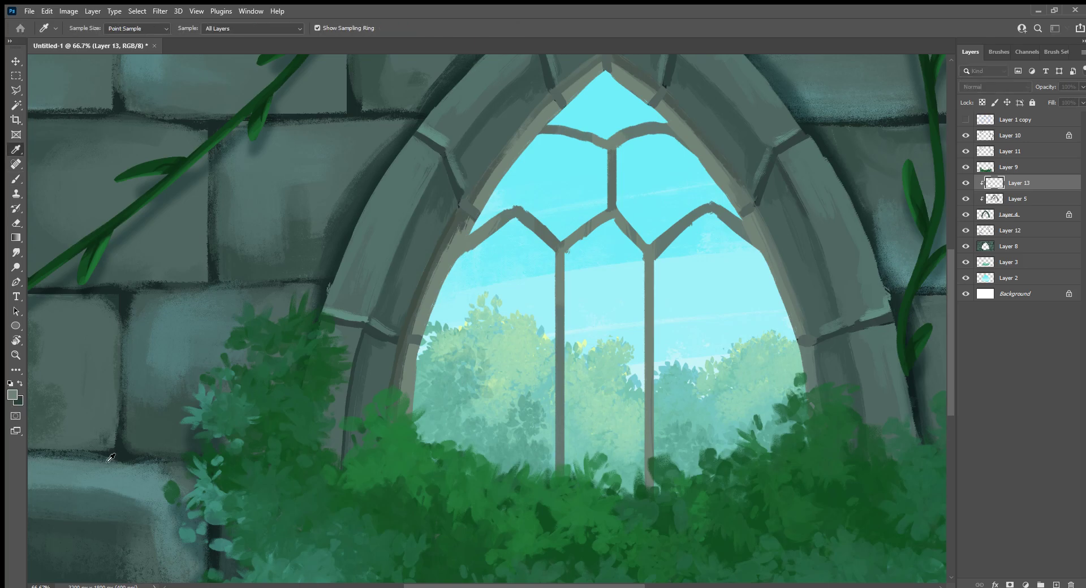
pyautogui.press('b')
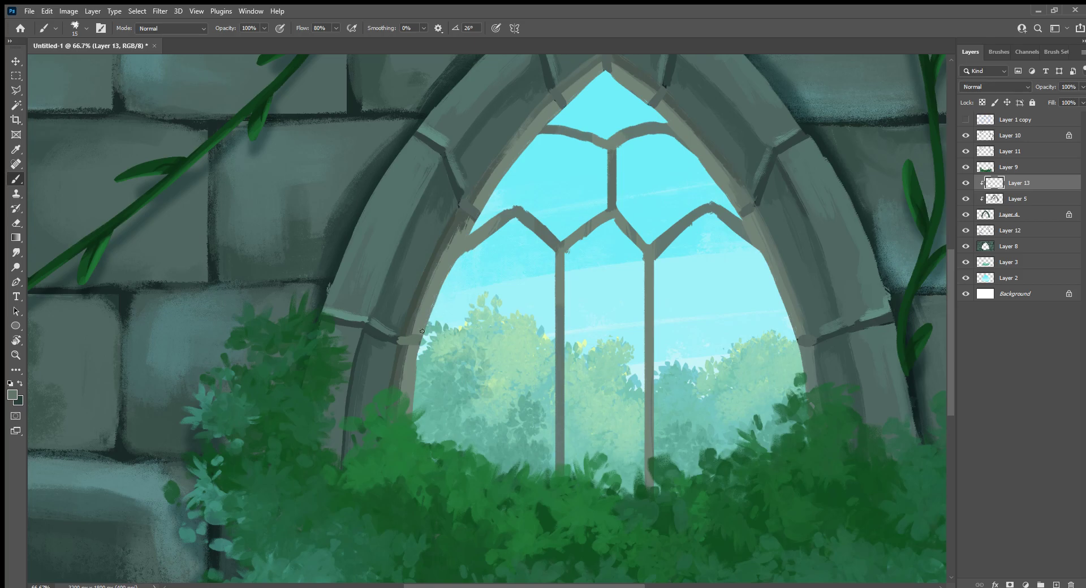
pyautogui.keyDown('alt'); pyautogui.click(401, 335); pyautogui.keyUp('alt')
pyautogui.keyDown('alt'); pyautogui.click(390, 365); pyautogui.keyUp('alt')
pyautogui.press(']')
# Paint a dark stroke along the arch's inner edge and a lighter grey-green stroke down a stone.
pyautogui.keyDown('alt'); pyautogui.click(360, 345); pyautogui.keyUp('alt')
pyautogui.moveTo(370, 317)
pyautogui.mouseDown()
pyautogui.moveTo(440, 161)
pyautogui.moveTo(409, 227)
pyautogui.mouseUp()
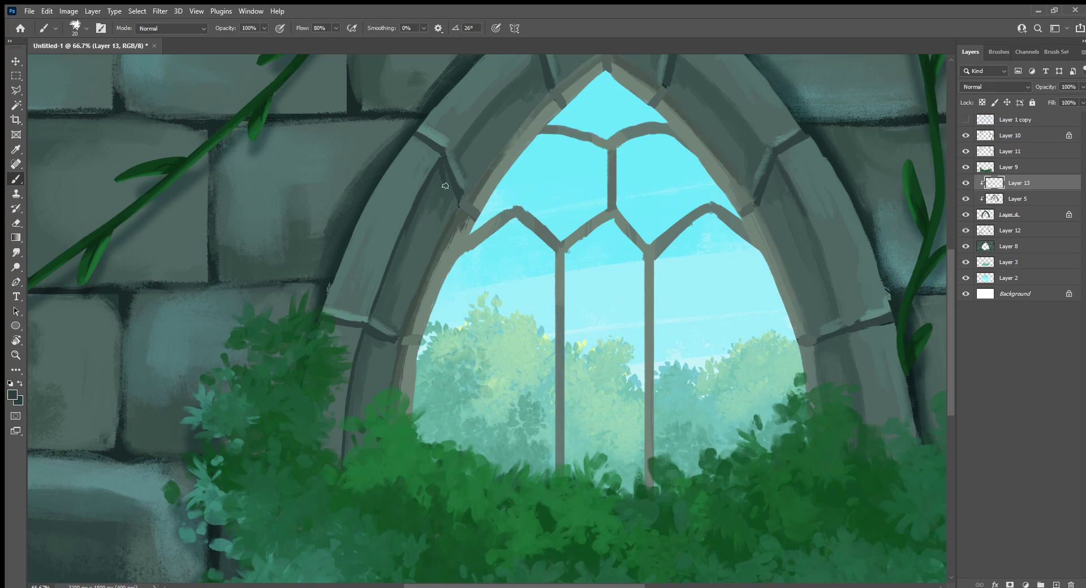
pyautogui.keyDown('alt'); pyautogui.click(451, 158); pyautogui.keyUp('alt')
pyautogui.moveTo(444, 156); pyautogui.dragTo(408, 203)
# Sample a range of darker and lighter grey-green stone tones from the arch.
pyautogui.keyDown('alt'); pyautogui.click(408, 202); pyautogui.keyUp('alt')
pyautogui.keyDown('alt'); pyautogui.click(401, 260); pyautogui.keyUp('alt')
pyautogui.keyDown('alt'); pyautogui.click(376, 327); pyautogui.keyUp('alt')
pyautogui.keyDown('alt'); pyautogui.click(379, 320); pyautogui.keyUp('alt')
pyautogui.keyDown('alt'); pyautogui.click(395, 355); pyautogui.keyUp('alt')
pyautogui.keyDown('alt'); pyautogui.click(416, 326); pyautogui.keyUp('alt')
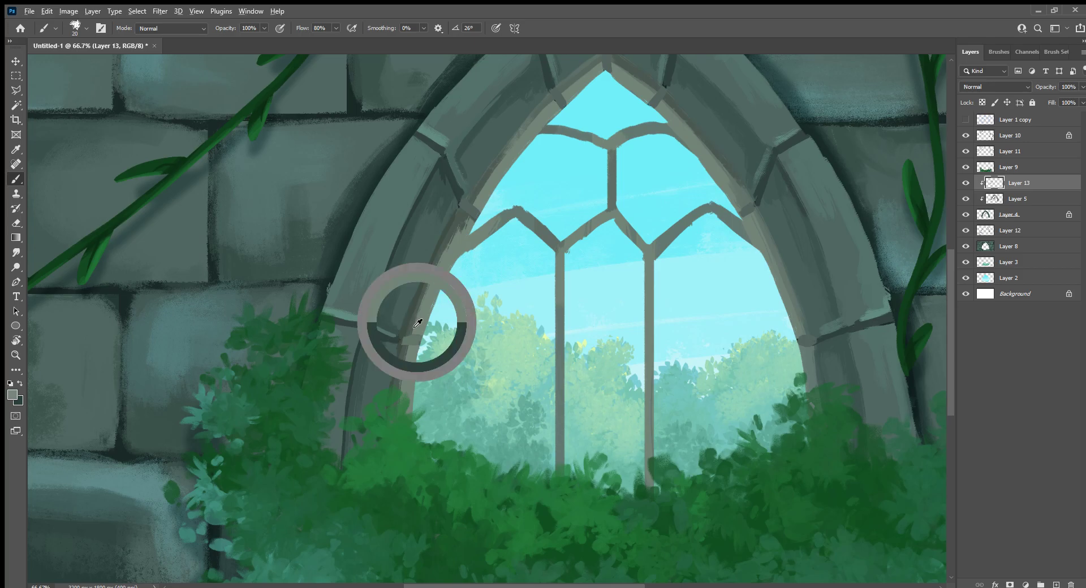
pyautogui.keyDown('alt'); pyautogui.click(405, 355); pyautogui.keyUp('alt')
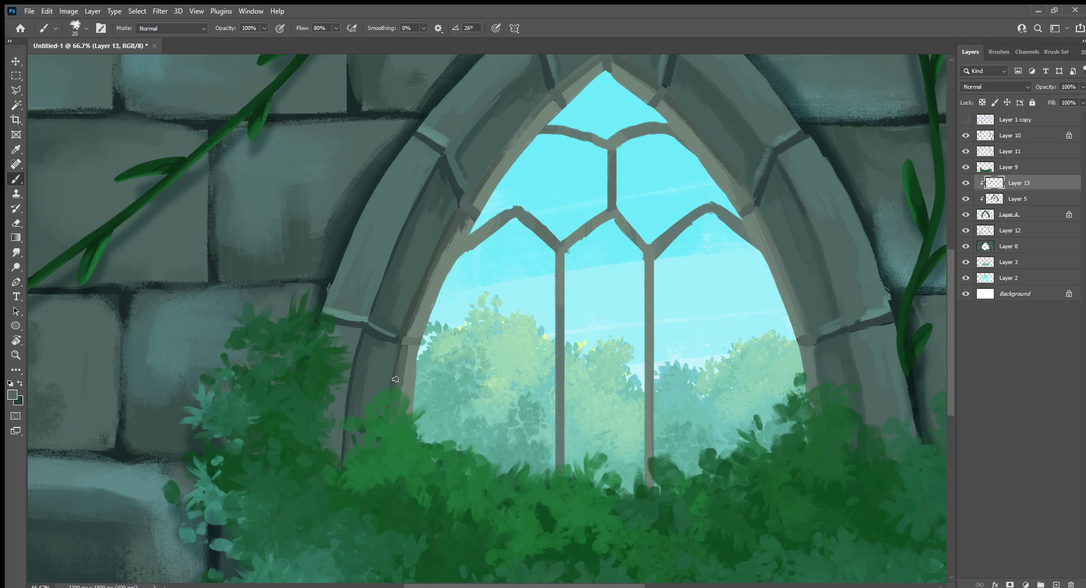
pyautogui.keyDown('alt'); pyautogui.click(405, 353); pyautogui.keyUp('alt')
# Darken the inner arch edge near the top with a dark grey stroke.
pyautogui.moveTo(504, 213); pyautogui.dragTo(503, 343)
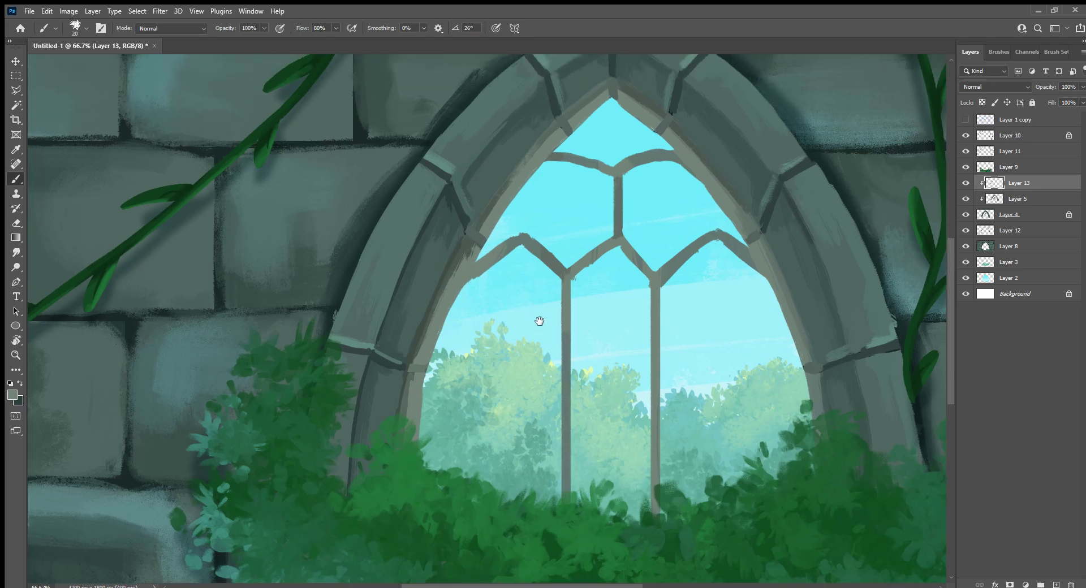
pyautogui.keyDown('alt'); pyautogui.click(461, 375); pyautogui.keyUp('alt')
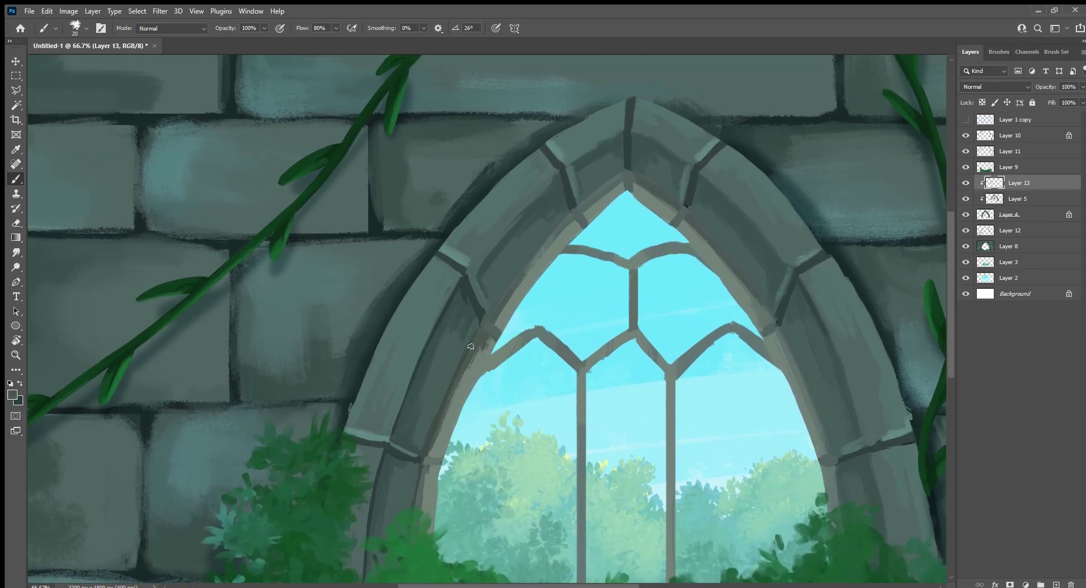
pyautogui.moveTo(531, 263); pyautogui.dragTo(617, 178)
pyautogui.keyDown('alt'); pyautogui.click(498, 309); pyautogui.keyUp('alt')
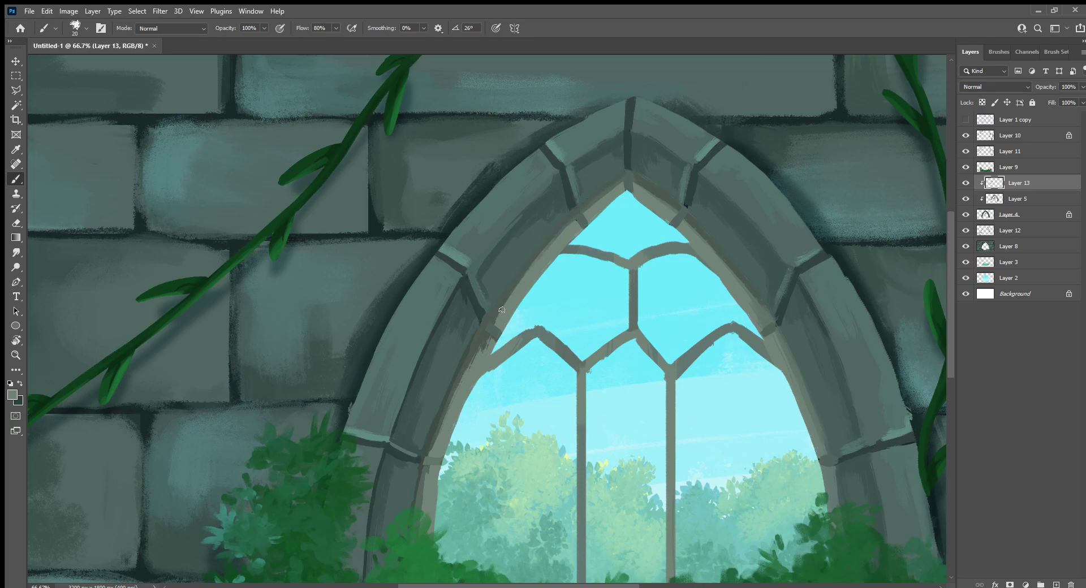
pyautogui.press(']')
# Paint a long dark stroke along the inner edge and a lighter stroke on the inner band.
pyautogui.keyDown('alt'); pyautogui.click(501, 315); pyautogui.keyUp('alt')
pyautogui.keyDown('alt'); pyautogui.click(464, 293); pyautogui.keyUp('alt')
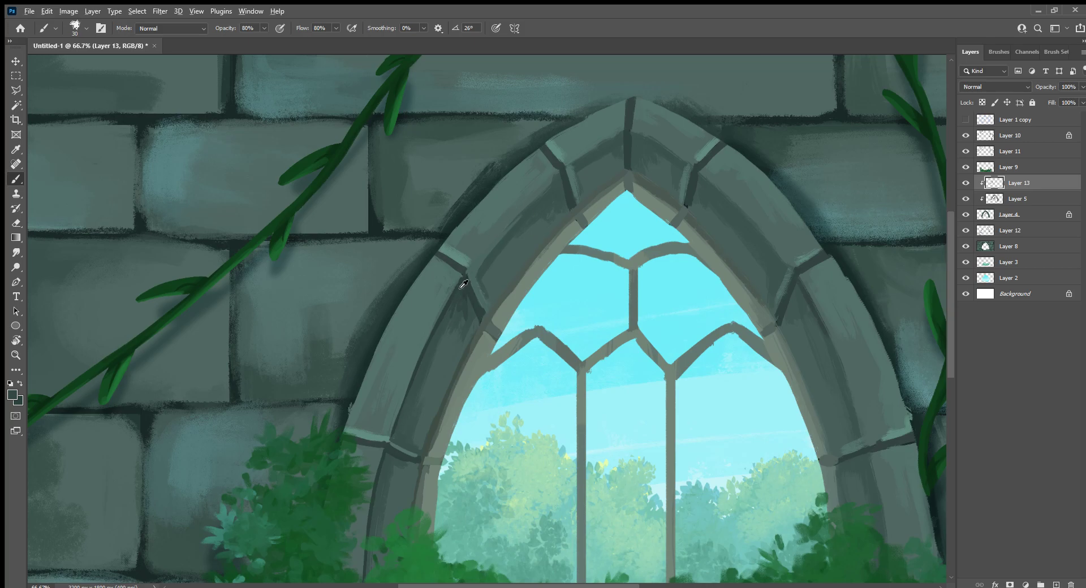
pyautogui.moveTo(496, 233)
pyautogui.mouseDown()
pyautogui.moveTo(471, 268)
pyautogui.moveTo(594, 138)
pyautogui.moveTo(625, 131)
pyautogui.moveTo(673, 152)
pyautogui.moveTo(800, 275)
pyautogui.moveTo(856, 417)
pyautogui.mouseUp()
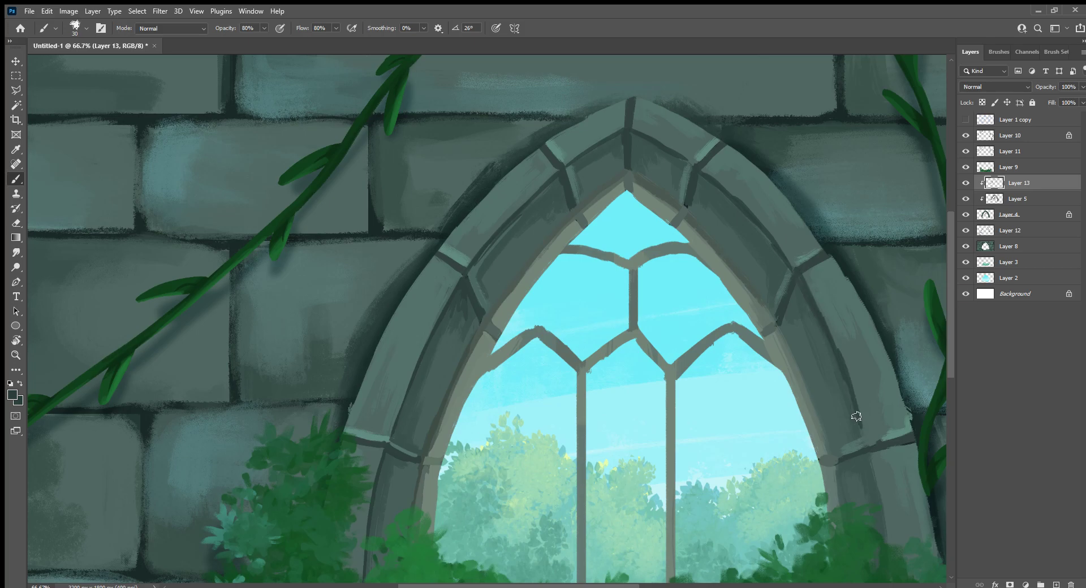
pyautogui.keyDown('alt'); pyautogui.click(776, 352); pyautogui.keyUp('alt')
pyautogui.moveTo(779, 340); pyautogui.dragTo(797, 390)
pyautogui.keyDown('alt'); pyautogui.click(686, 230); pyautogui.keyUp('alt')
pyautogui.moveTo(700, 448); pyautogui.dragTo(492, 351)
# Lighten the arch stone's face, right edge and mortar line with light strokes.
pyautogui.keyDown('alt'); pyautogui.click(636, 254); pyautogui.keyUp('alt')
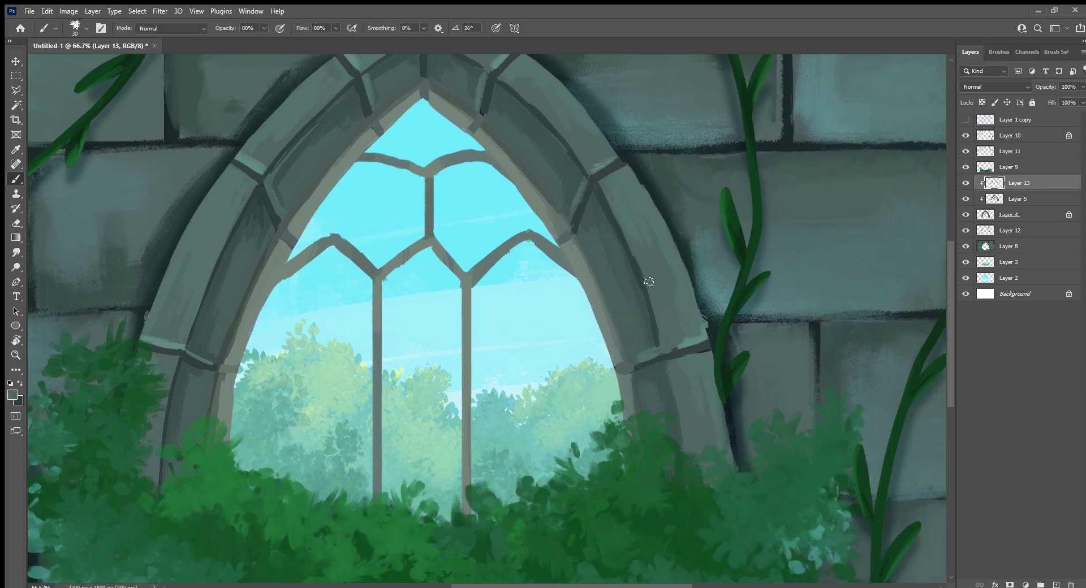
pyautogui.moveTo(644, 261); pyautogui.dragTo(653, 321)
pyautogui.moveTo(653, 336)
pyautogui.mouseDown()
pyautogui.moveTo(656, 357)
pyautogui.moveTo(701, 341)
pyautogui.moveTo(681, 345)
pyautogui.moveTo(710, 362)
pyautogui.mouseUp()
pyautogui.keyDown('alt'); pyautogui.click(702, 337); pyautogui.keyUp('alt')
pyautogui.keyDown('alt'); pyautogui.click(685, 360); pyautogui.keyUp('alt')
pyautogui.press(']')
pyautogui.press(']')
pyautogui.press(']')
# Sample darker and lighter grey-greens from the arch and make the brush smaller.
pyautogui.keyDown('alt'); pyautogui.click(656, 334); pyautogui.keyUp('alt')
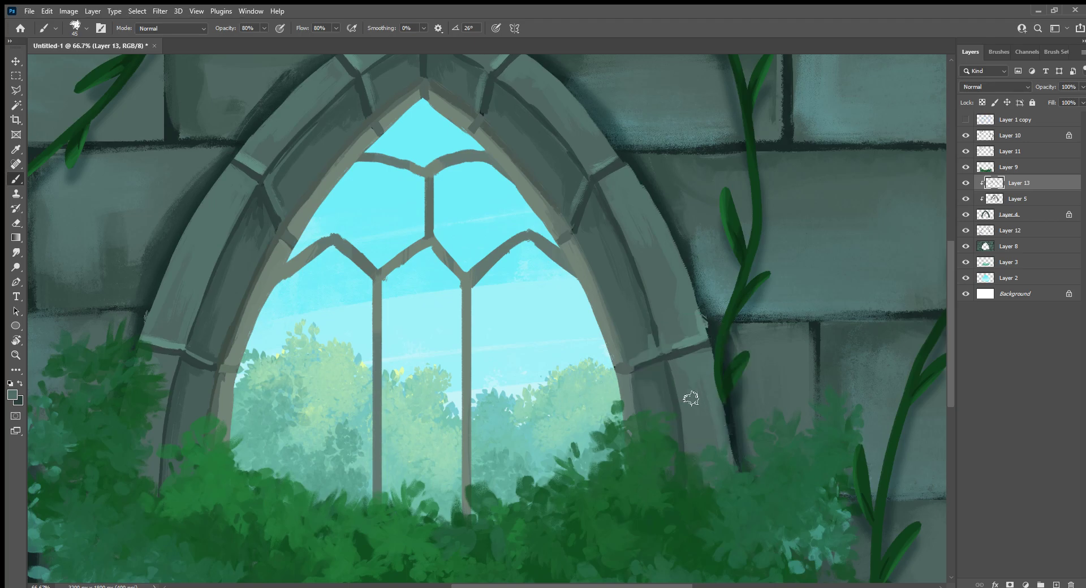
pyautogui.keyDown('alt'); pyautogui.click(626, 384); pyautogui.keyUp('alt')
pyautogui.keyDown('alt'); pyautogui.click(623, 365); pyautogui.keyUp('alt')
pyautogui.press('[')
pyautogui.press('[')
pyautogui.press('[')
pyautogui.press('[')
pyautogui.press('[')
pyautogui.press('i')
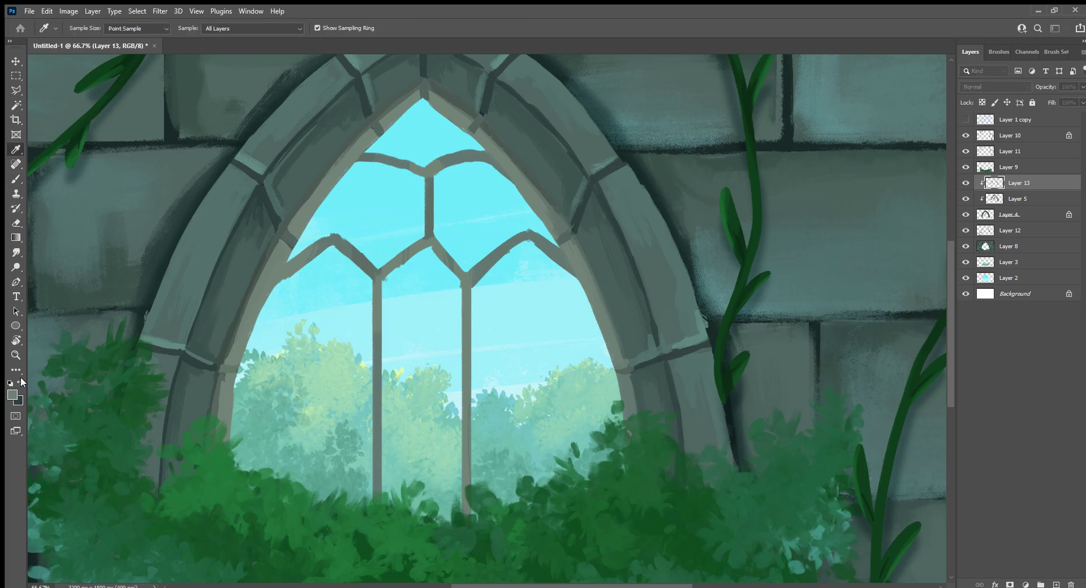
pyautogui.press('b')
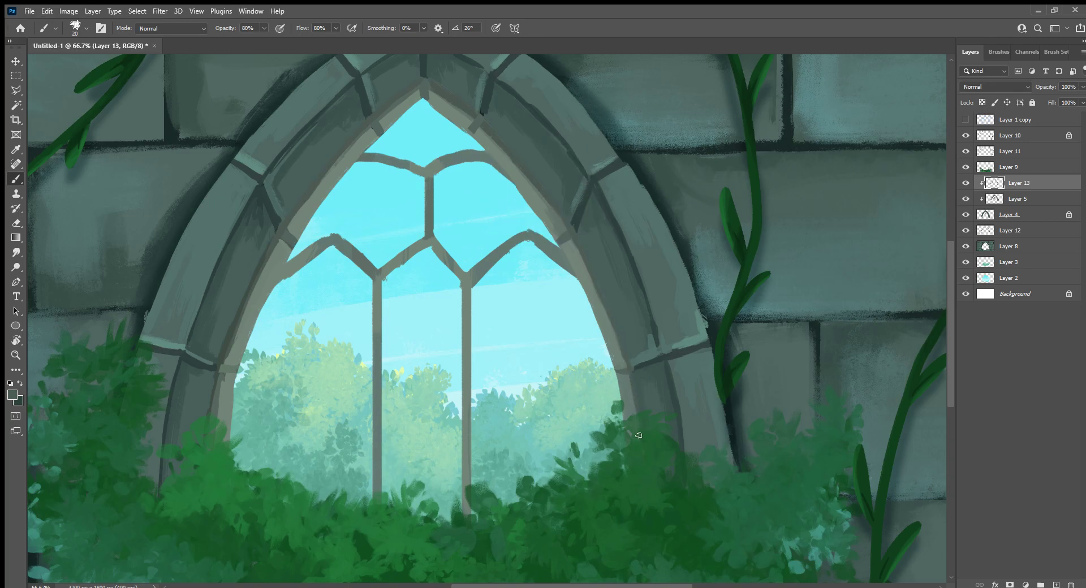
# Brighten the inner arch rim near the top with light grey-green strokes.
pyautogui.keyDown('alt'); pyautogui.click(617, 356); pyautogui.keyUp('alt')
pyautogui.keyDown('alt'); pyautogui.click(535, 213); pyautogui.keyUp('alt')
pyautogui.moveTo(488, 137); pyautogui.dragTo(542, 195)
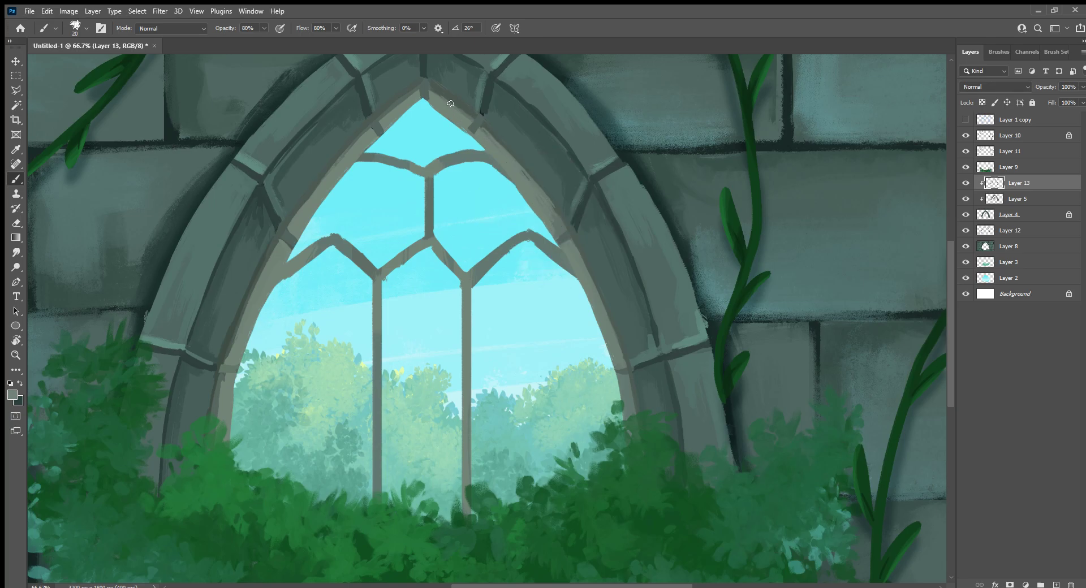
pyautogui.moveTo(363, 300); pyautogui.dragTo(480, 350)
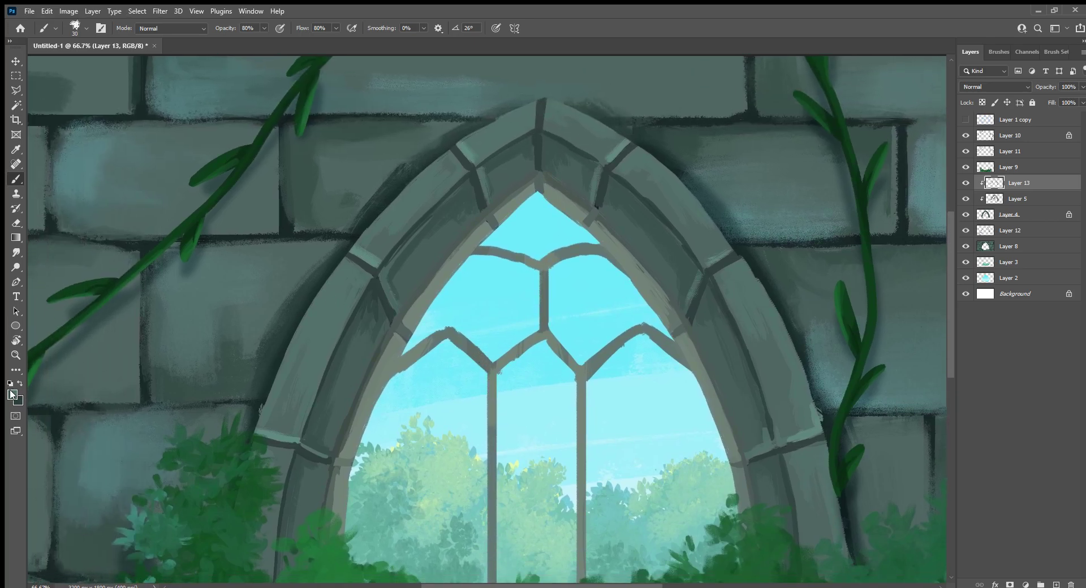
# Sample the light sky cyan from the window and undo a first test stroke.
pyautogui.press('i')
pyautogui.press('b')
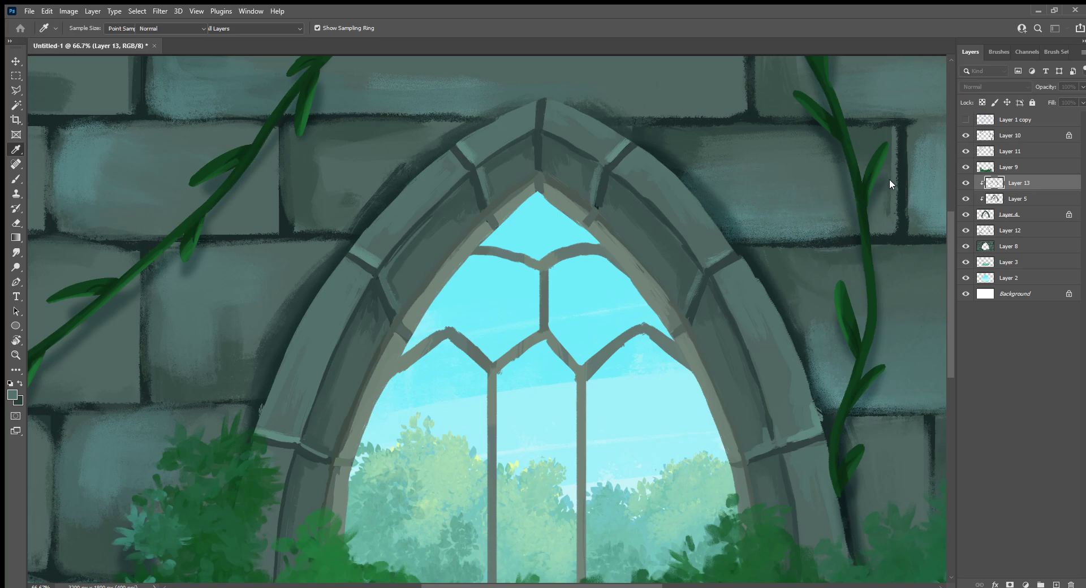
pyautogui.keyDown('alt'); pyautogui.click(468, 278); pyautogui.keyUp('alt')
pyautogui.moveTo(275, 384)
pyautogui.mouseDown()
pyautogui.moveTo(262, 424)
pyautogui.moveTo(283, 362)
pyautogui.mouseUp()
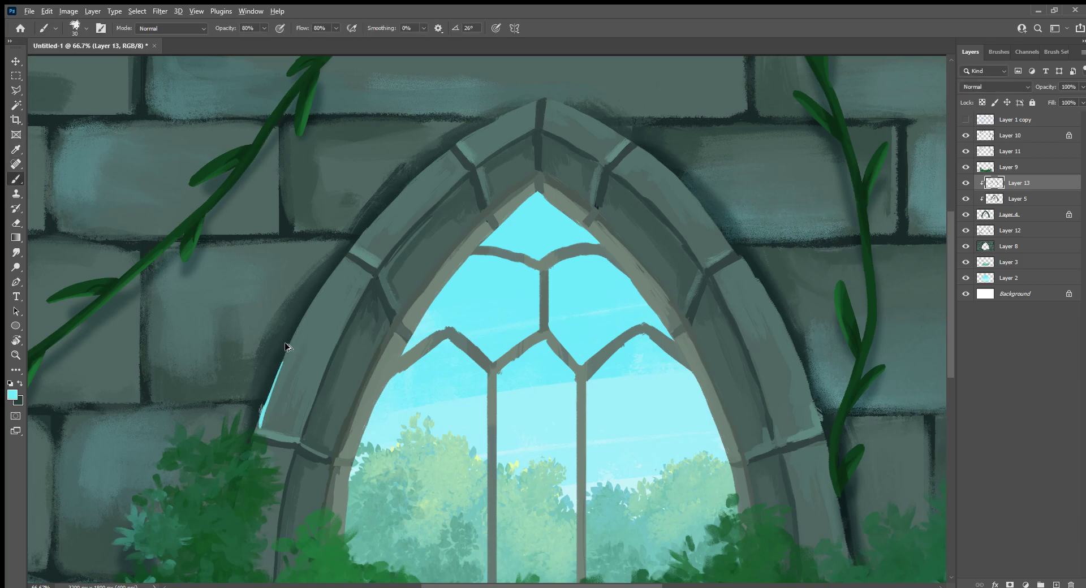
pyautogui.hotkey('ctrl', 'z')
pyautogui.hotkey('ctrl', 'z')
# Paint a light cyan rim along the arch's left and upper outer edges.
pyautogui.moveTo(269, 398)
pyautogui.mouseDown()
pyautogui.moveTo(308, 315)
pyautogui.moveTo(261, 427)
pyautogui.mouseUp()
pyautogui.moveTo(300, 336)
pyautogui.mouseDown()
pyautogui.moveTo(390, 206)
pyautogui.moveTo(511, 109)
pyautogui.moveTo(537, 101)
pyautogui.moveTo(666, 215)
pyautogui.mouseUp()
pyautogui.moveTo(634, 183); pyautogui.dragTo(682, 235)
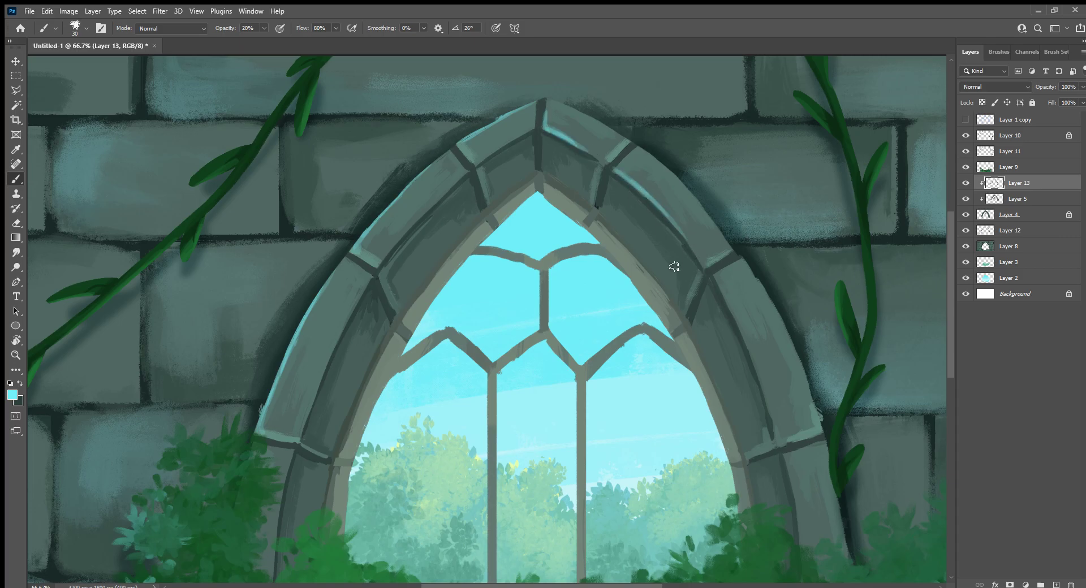
# Add darker teal highlights on the upper-left stones and faint cyan along the inner edge.
pyautogui.keyDown('alt'); pyautogui.click(299, 340); pyautogui.keyUp('alt')
pyautogui.moveTo(328, 289); pyautogui.dragTo(279, 399)
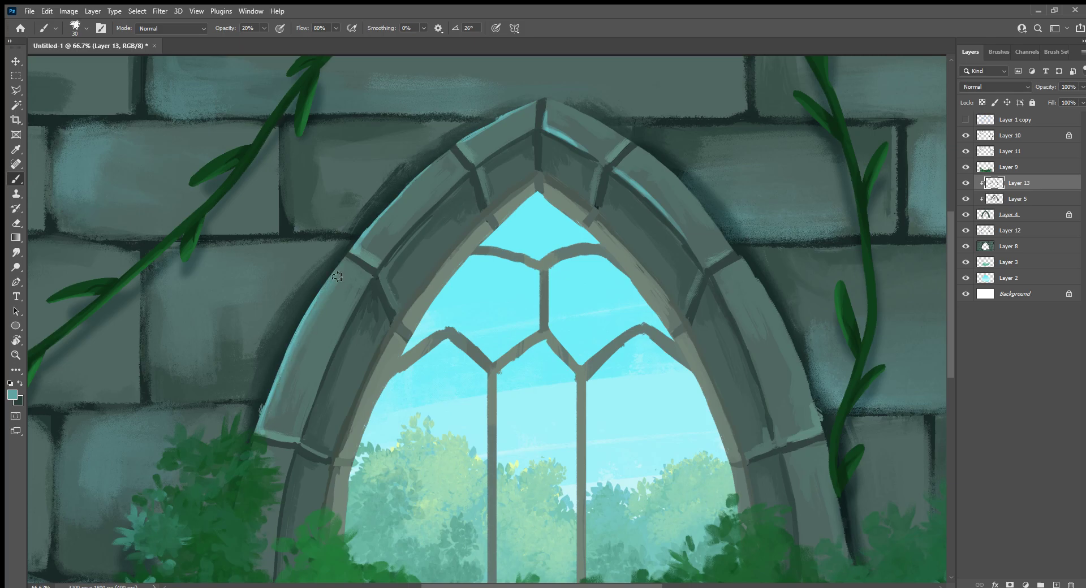
pyautogui.moveTo(336, 277); pyautogui.dragTo(402, 195)
pyautogui.keyDown('alt'); pyautogui.click(475, 299); pyautogui.keyUp('alt')
pyautogui.moveTo(389, 348); pyautogui.dragTo(383, 357)
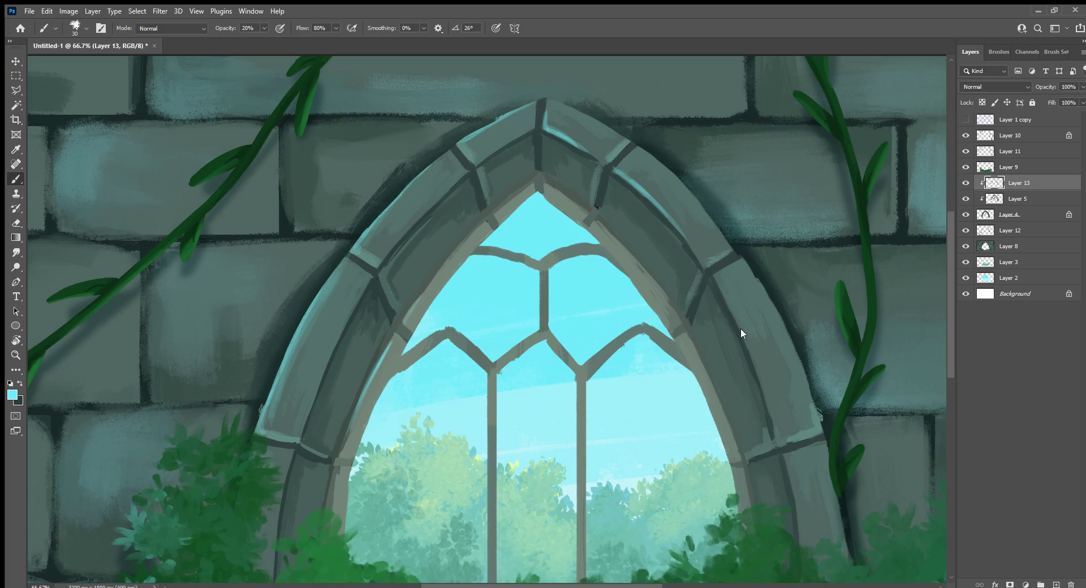
# Add a new layer above the vines layer and clip it to the vines.
pyautogui.hotkey('ctrl', '-')
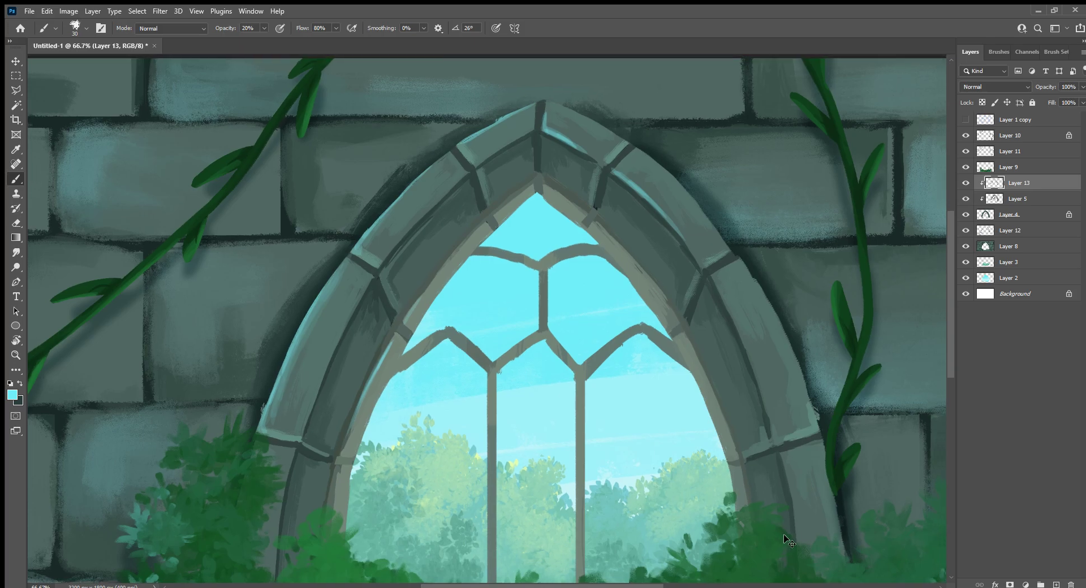
pyautogui.hotkey('ctrl', '-')
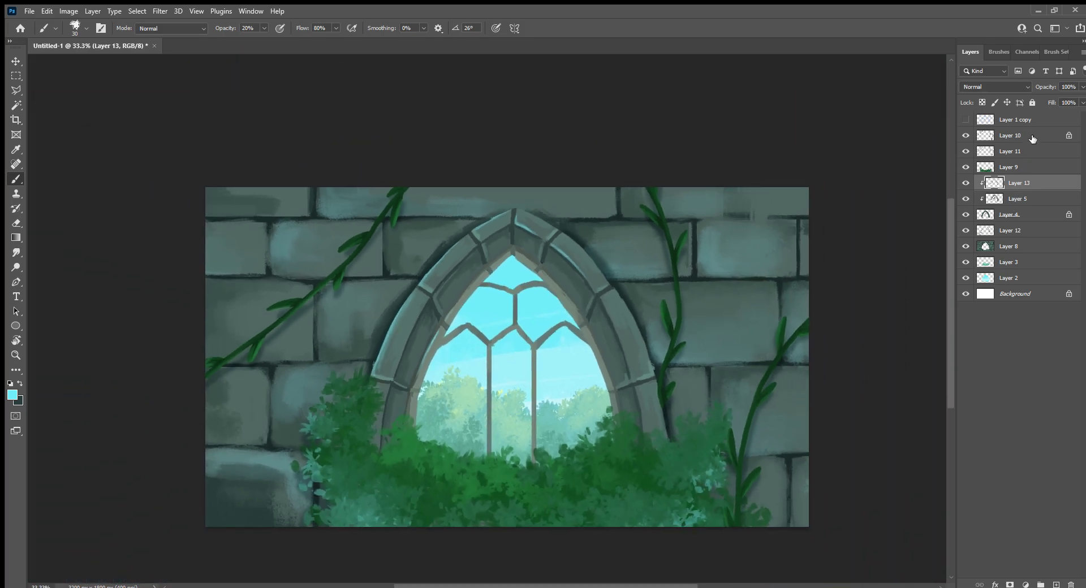
pyautogui.click(1032, 139)
pyautogui.click(966, 135)
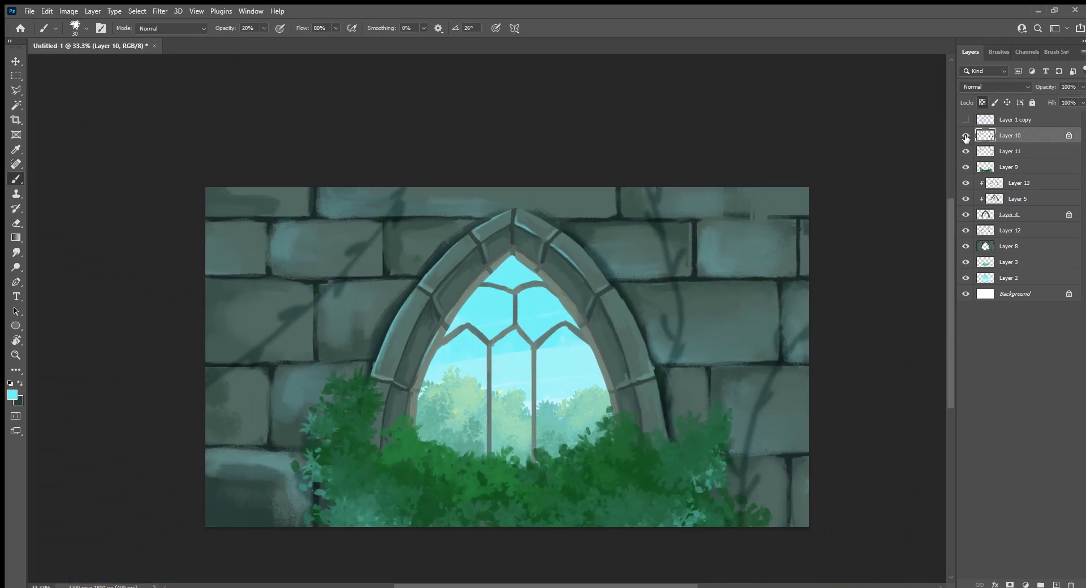
pyautogui.click(1056, 584)
pyautogui.keyDown('alt'); pyautogui.click(1036, 143); pyautogui.keyUp('alt')
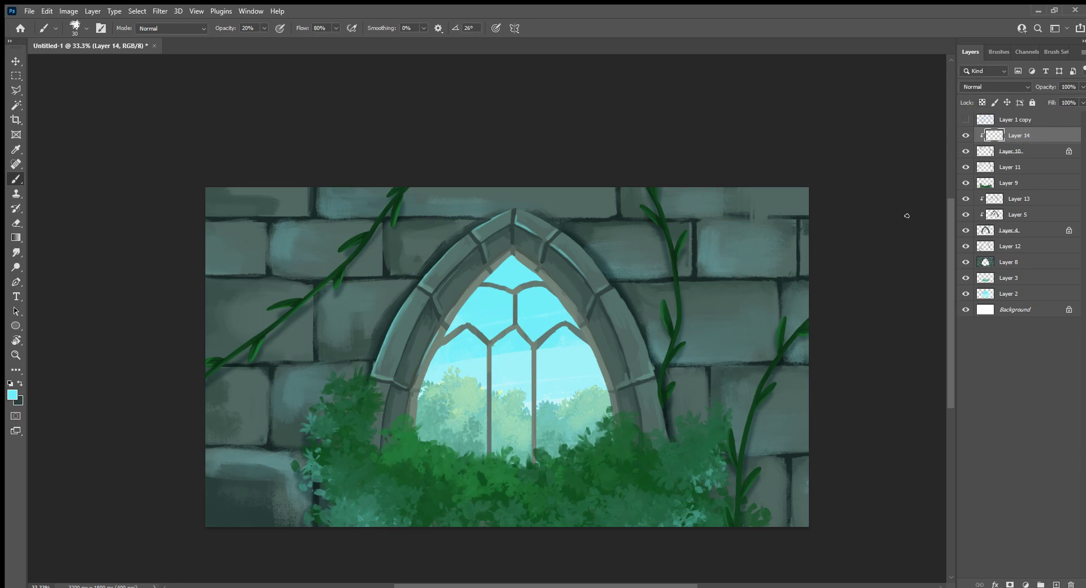
# Paint the upper-left vine teal with a 400 px brush at Normal blending, 20% opacity.
pyautogui.press(']')
pyautogui.press(']')
pyautogui.press(']')
pyautogui.press(']')
pyautogui.press(']')
pyautogui.press(']')
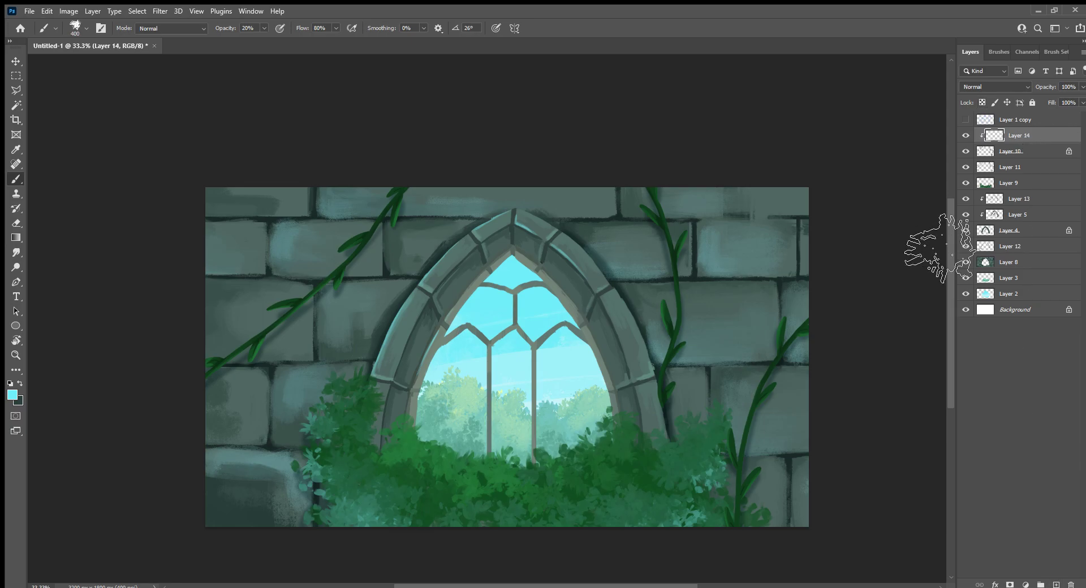
pyautogui.moveTo(353, 311); pyautogui.dragTo(237, 356)
pyautogui.moveTo(404, 257); pyautogui.dragTo(390, 221)
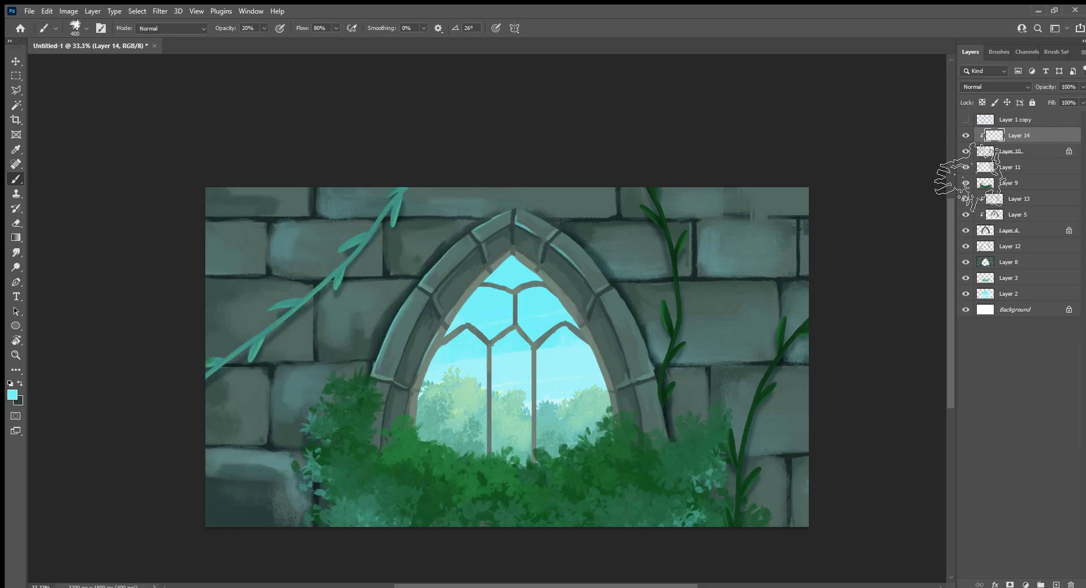
pyautogui.press('Down')
pyautogui.press('Down')
pyautogui.press('Down')
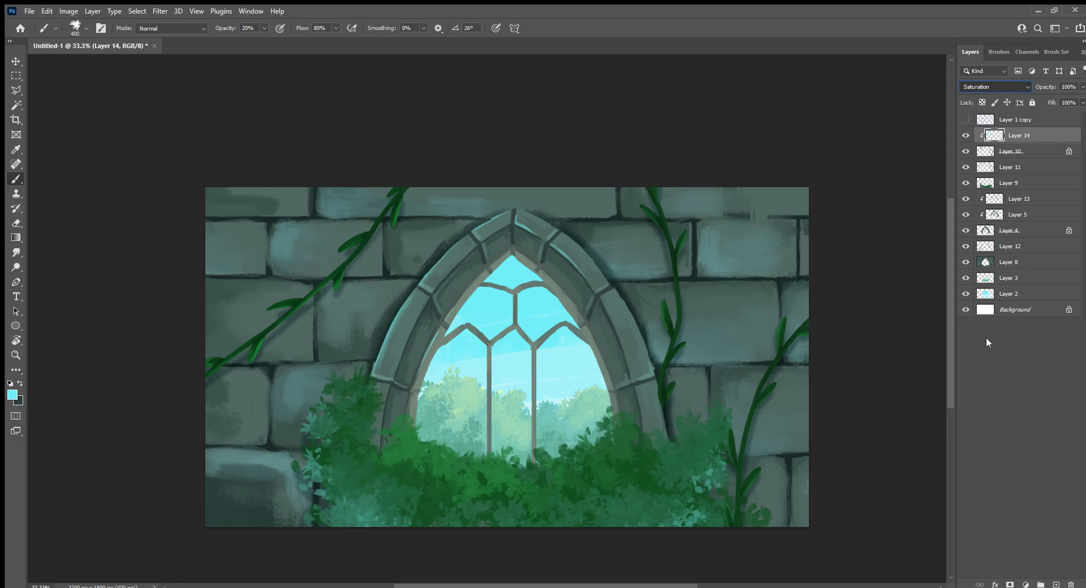
pyautogui.press('Up')
pyautogui.press('Up')
pyautogui.press('Up')
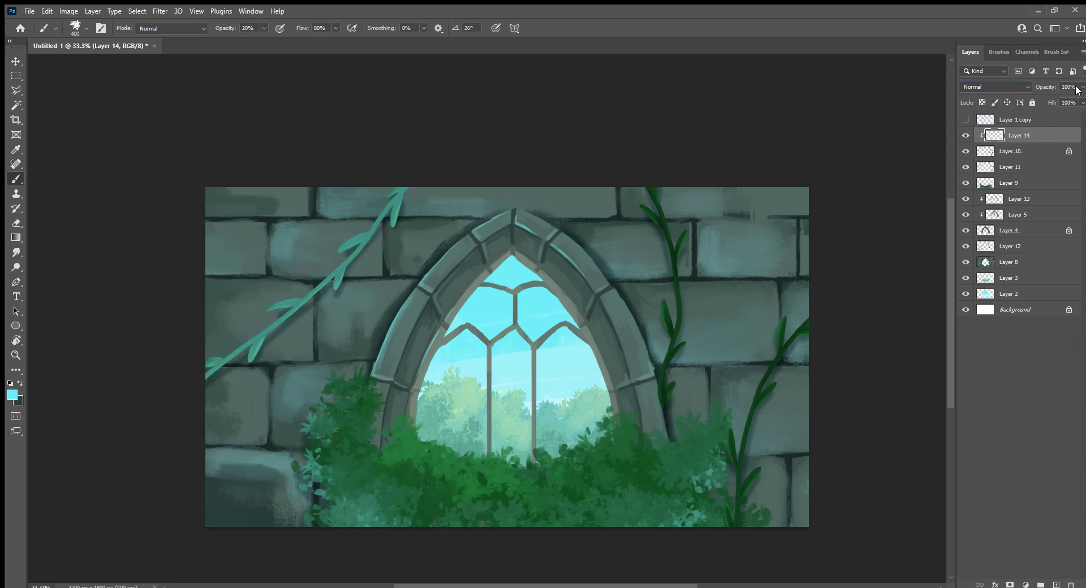
pyautogui.moveTo(1047, 94); pyautogui.dragTo(1030, 97)
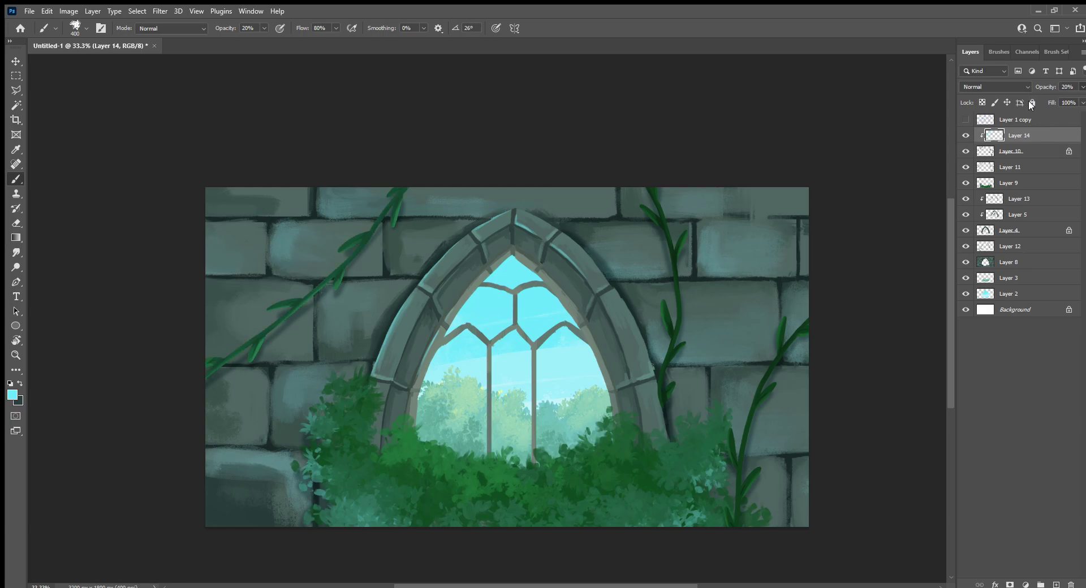
# Pick the Clouds brushes from the brush library, then select Layer 8.
pyautogui.click(996, 52)
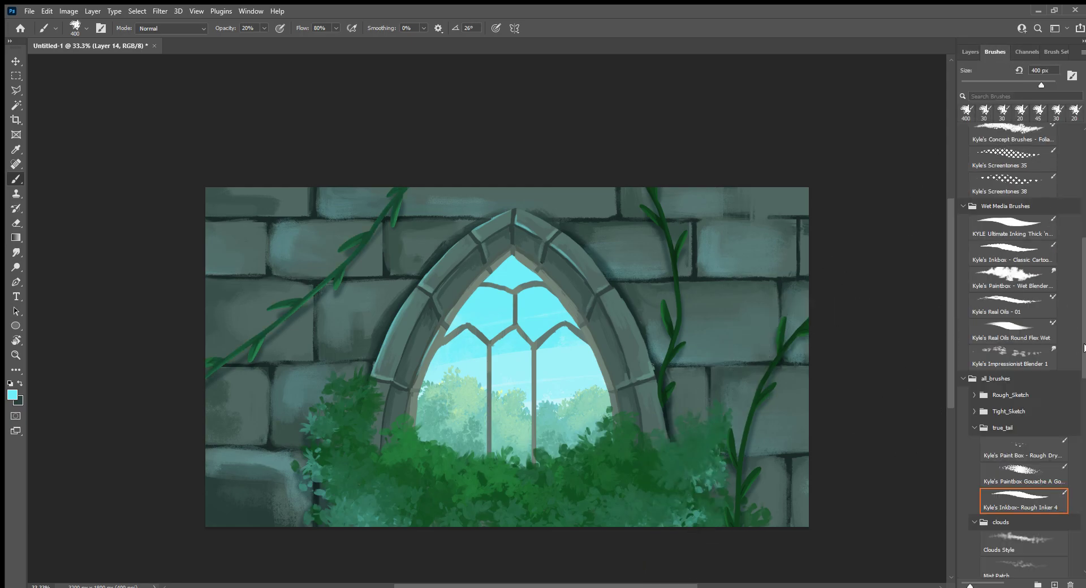
pyautogui.moveTo(1084, 347); pyautogui.dragTo(1083, 436)
pyautogui.click(1023, 334)
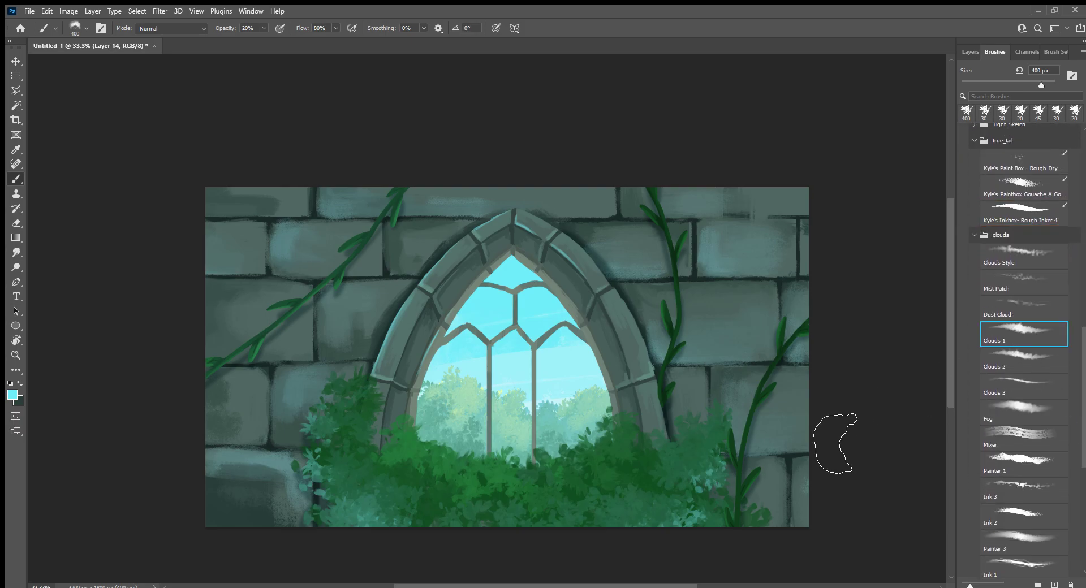
pyautogui.click(1047, 370)
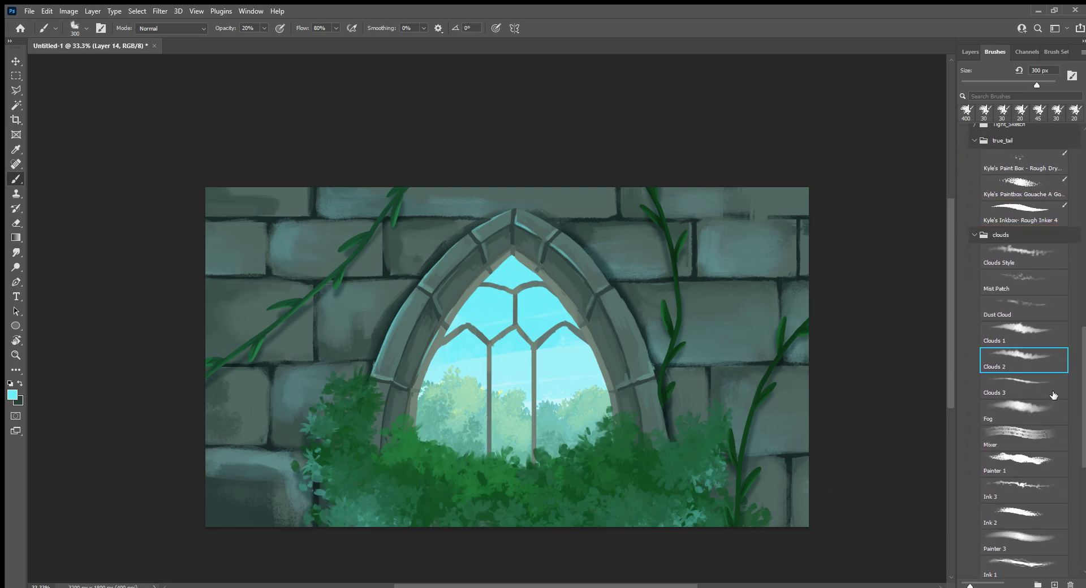
pyautogui.click(1053, 394)
pyautogui.click(968, 51)
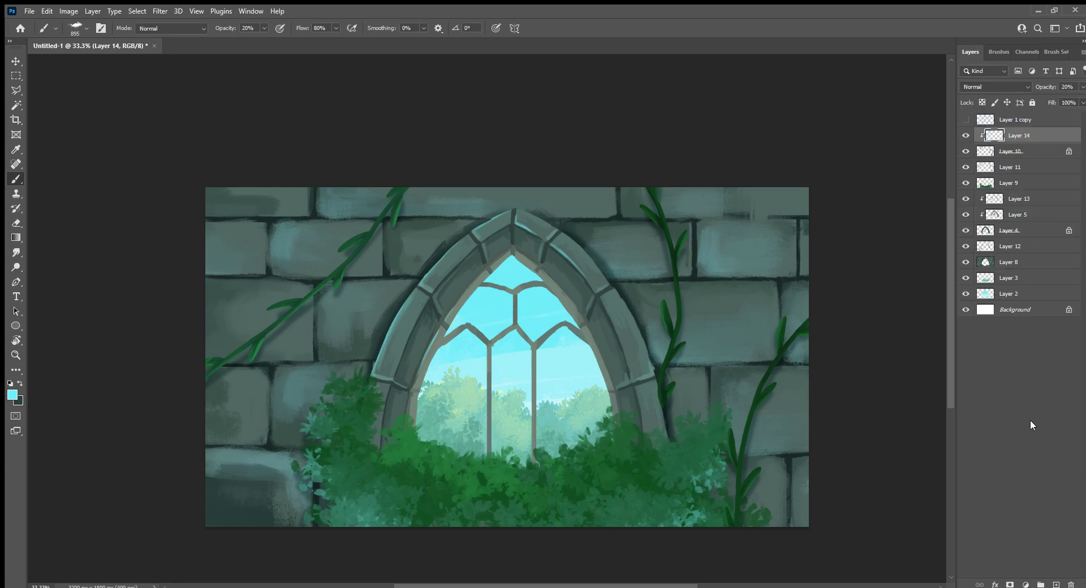
pyautogui.click(1030, 264)
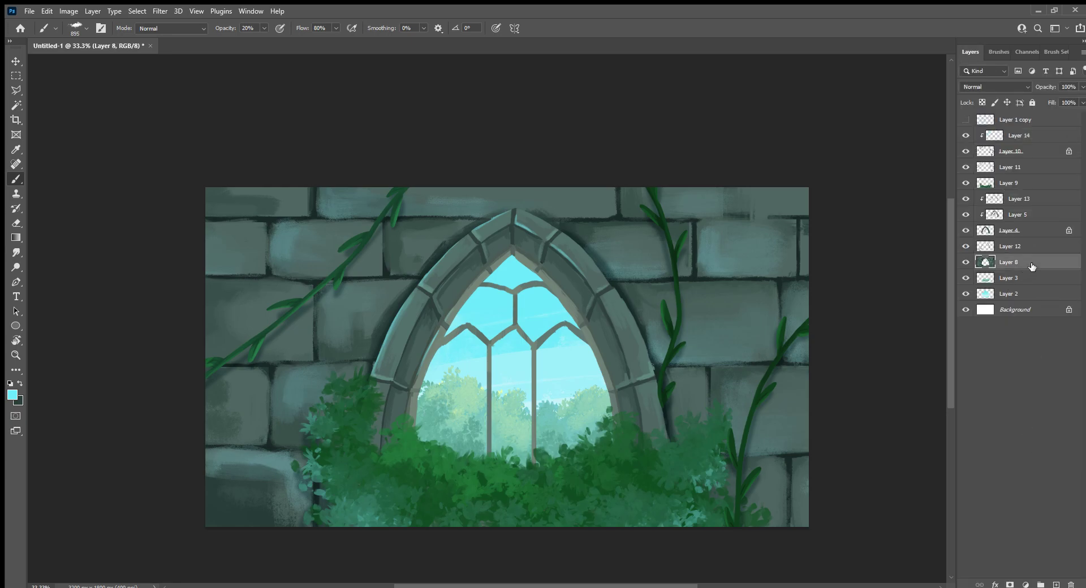
# Create haze Layer 15 below Layer 8 and enlarge the brush to 1400 px.
pyautogui.click(1057, 584)
pyautogui.moveTo(1031, 261); pyautogui.dragTo(1031, 241)
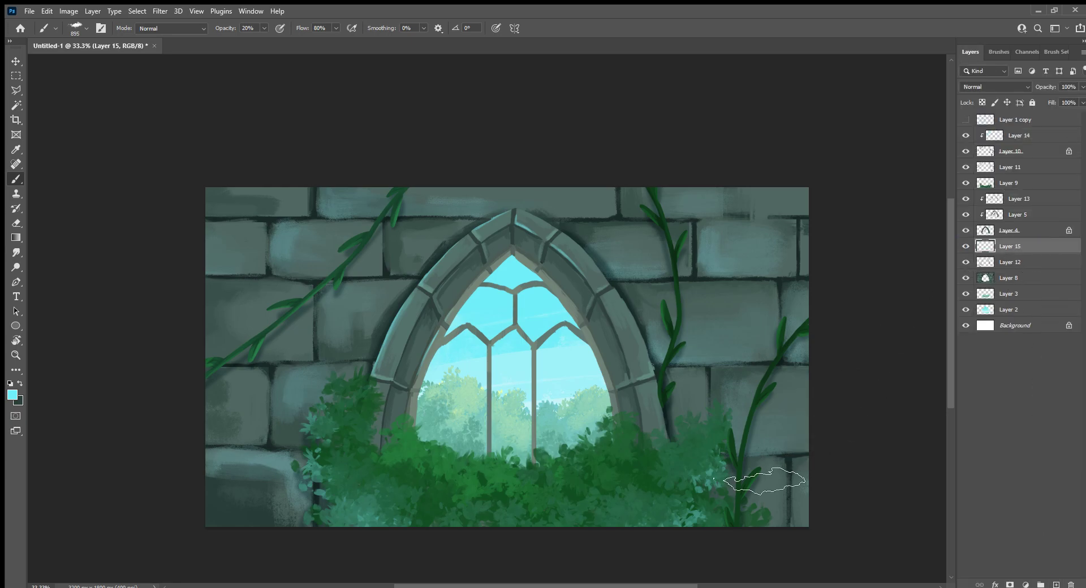
pyautogui.press(']')
pyautogui.press(']')
pyautogui.press(']')
pyautogui.press(']')
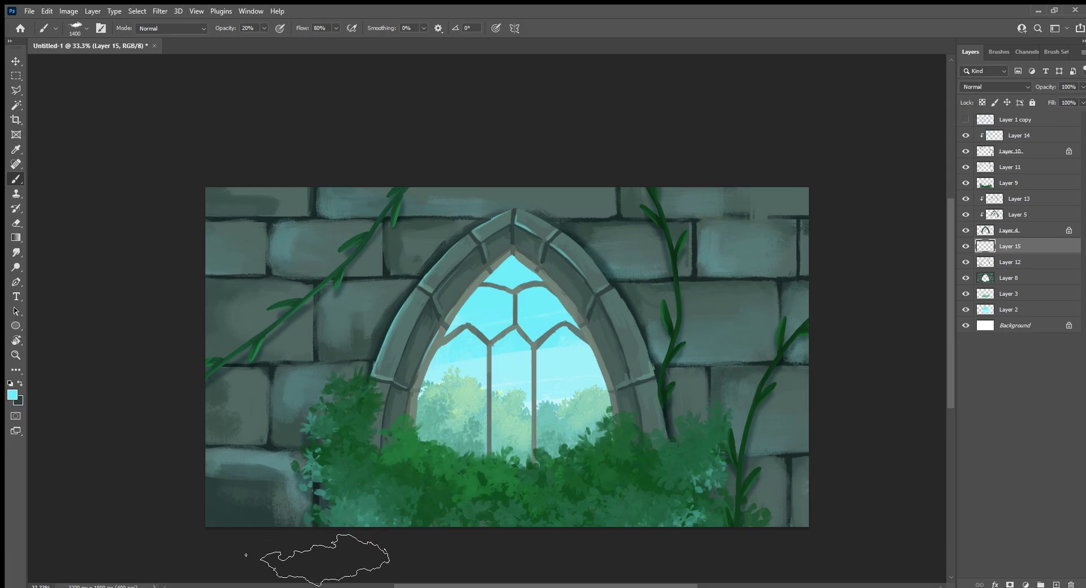
pyautogui.moveTo(226, 512)
pyautogui.mouseDown()
pyautogui.moveTo(237, 519)
pyautogui.moveTo(219, 487)
pyautogui.moveTo(260, 518)
pyautogui.mouseUp()
pyautogui.moveTo(1038, 245); pyautogui.dragTo(1036, 290)
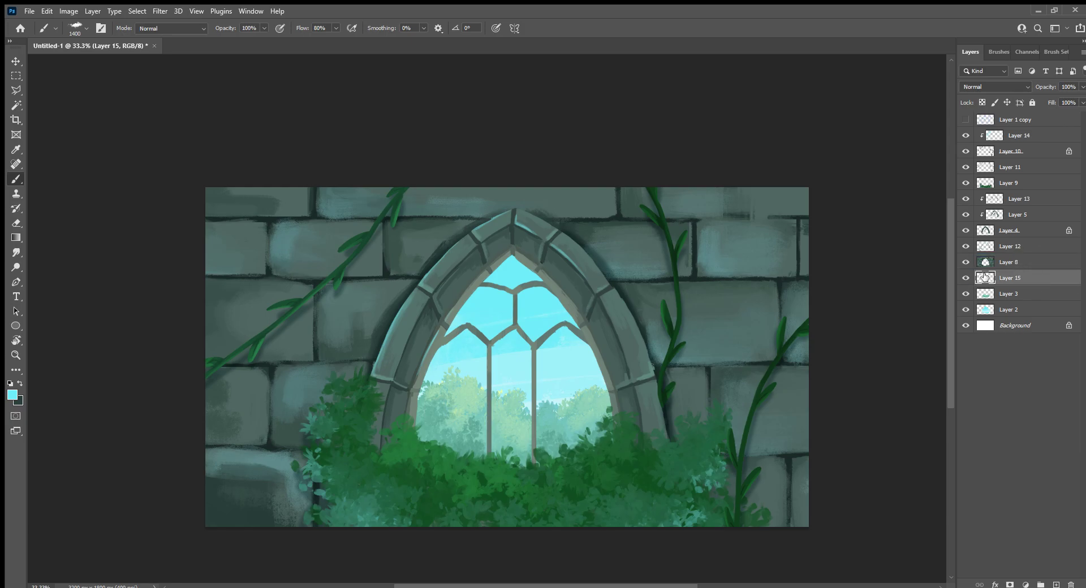
# Paint light cyan haze over the window's trees, fade it to 14% opacity, reselect Layer 8.
pyautogui.moveTo(588, 407)
pyautogui.mouseDown()
pyautogui.moveTo(571, 429)
pyautogui.moveTo(484, 455)
pyautogui.moveTo(508, 446)
pyautogui.mouseUp()
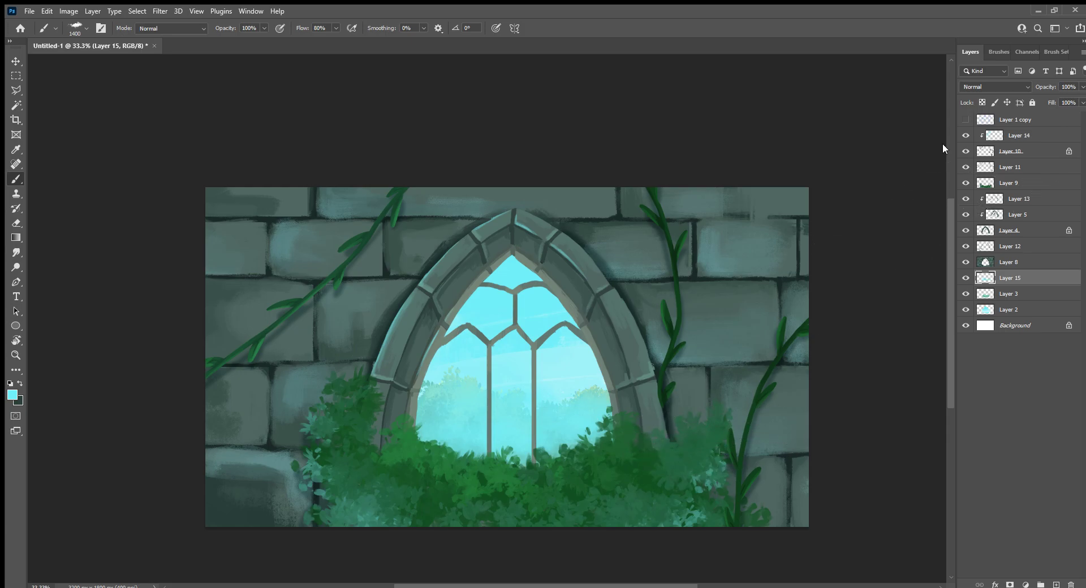
pyautogui.moveTo(1052, 97); pyautogui.dragTo(1042, 94)
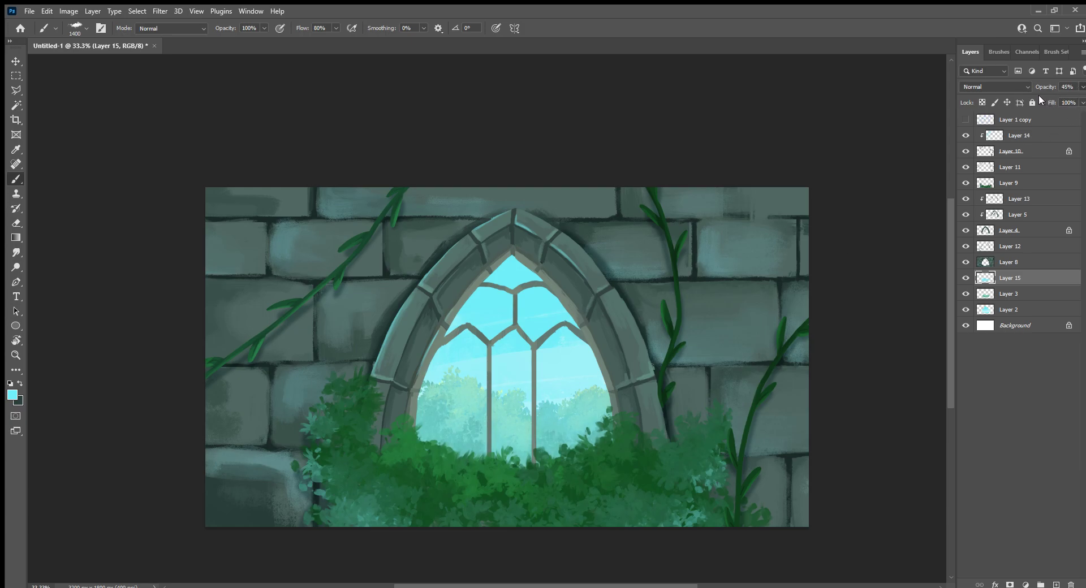
pyautogui.moveTo(1038, 96); pyautogui.dragTo(1032, 95)
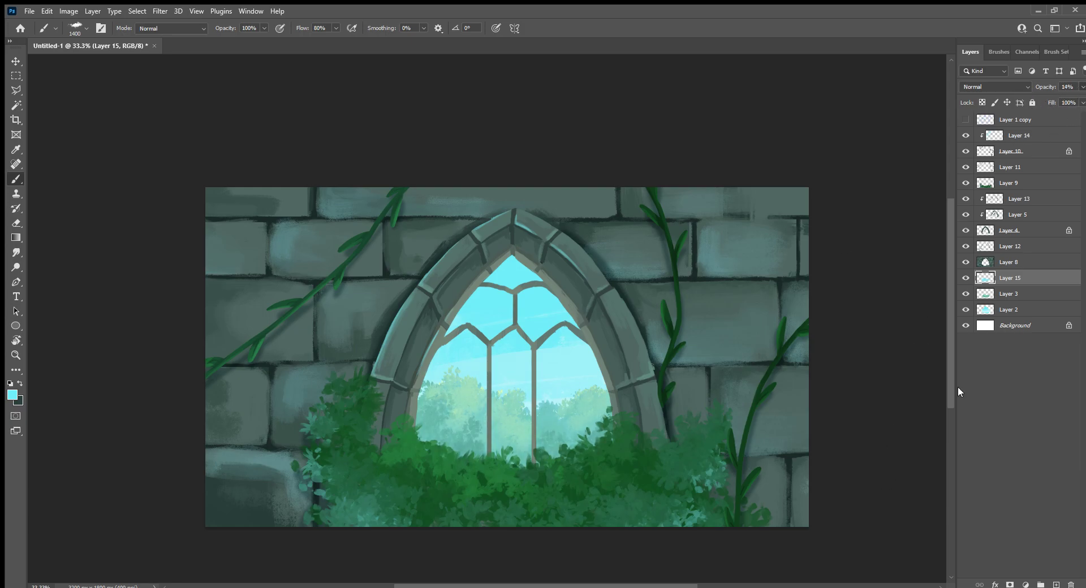
pyautogui.click(1030, 250)
# Compare with Layer 12 hidden, then choose the Foliage 1 brush at 80 px.
pyautogui.click(965, 246)
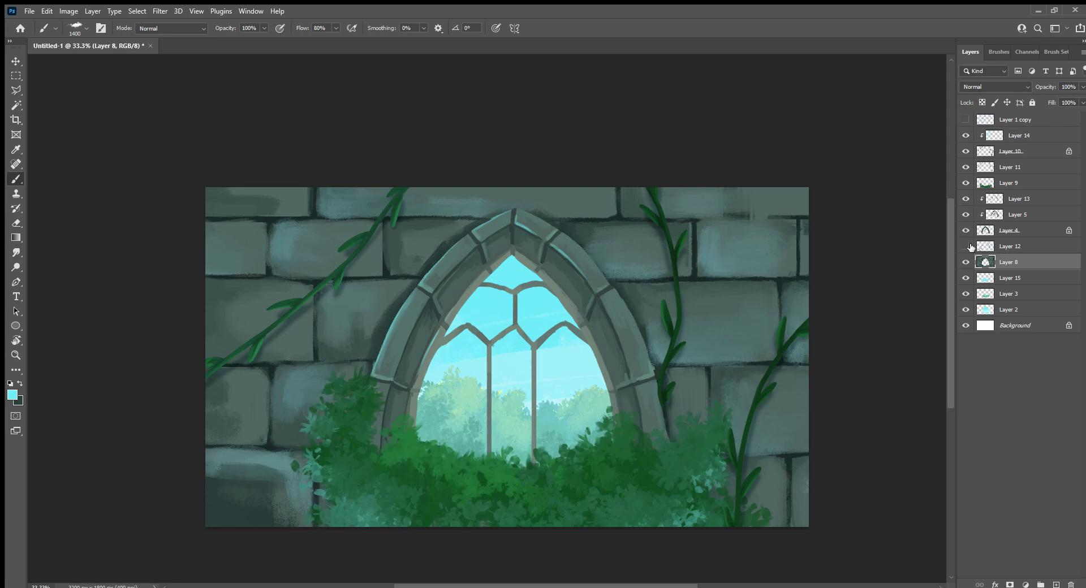
pyautogui.click(966, 246)
pyautogui.click(999, 52)
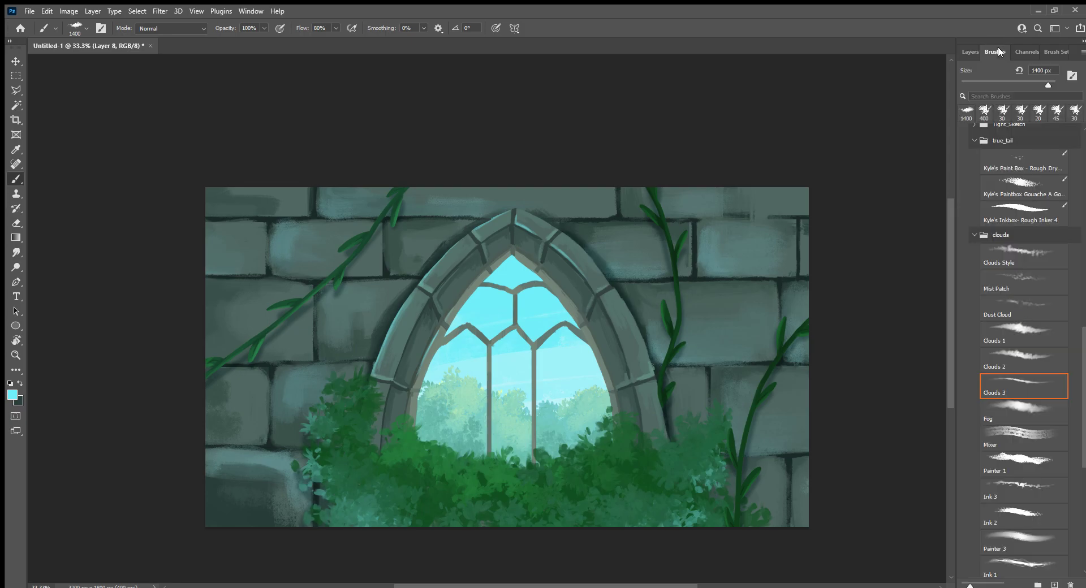
pyautogui.moveTo(1081, 375); pyautogui.dragTo(1082, 472)
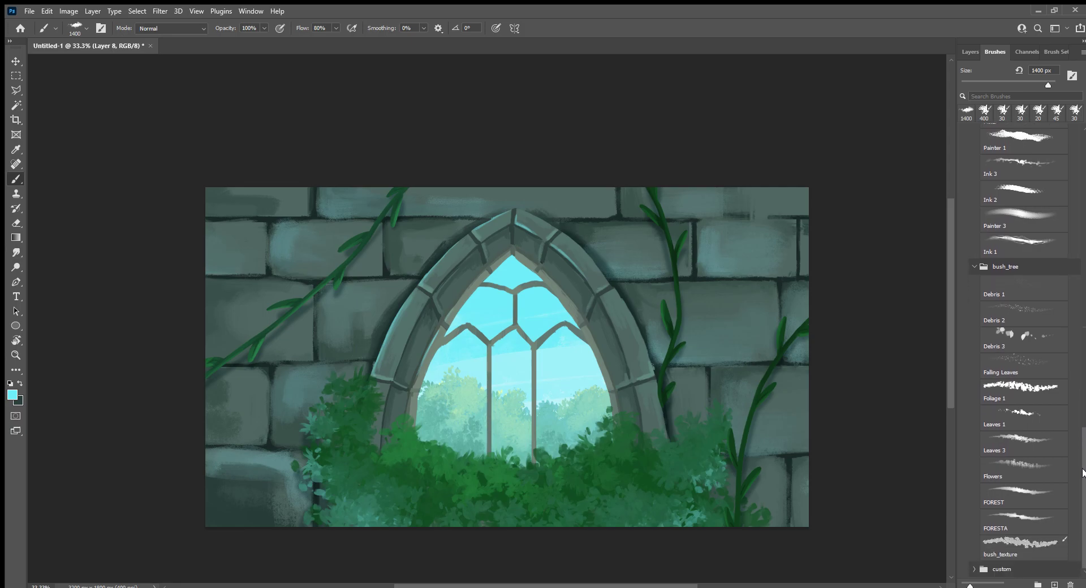
pyautogui.click(1035, 394)
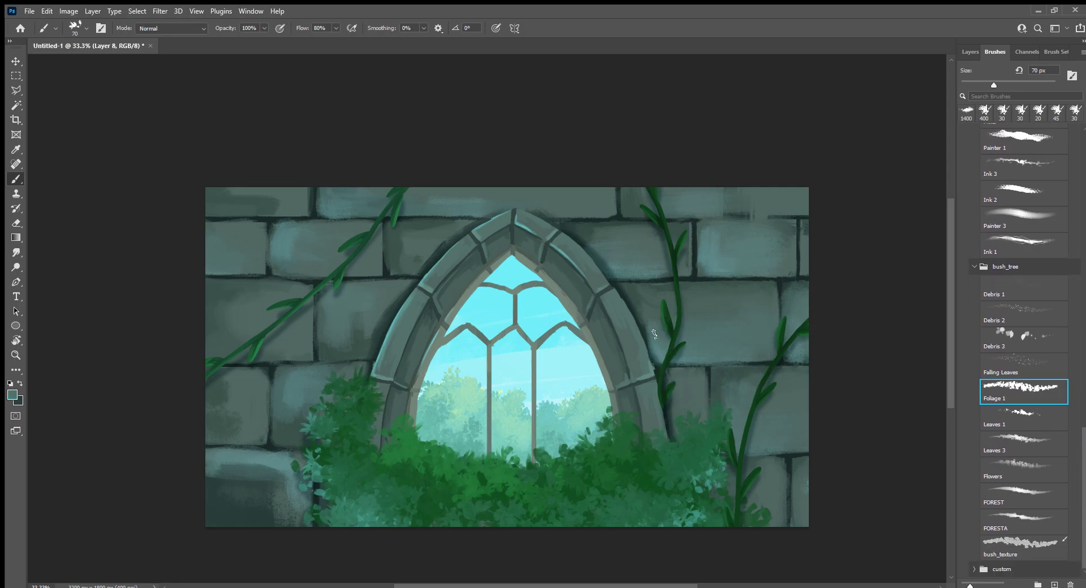
pyautogui.press(']')
# Dab leafy texture on the lower-right brick, sampling darker wall colours; undo one stroke.
pyautogui.moveTo(787, 414); pyautogui.dragTo(793, 424)
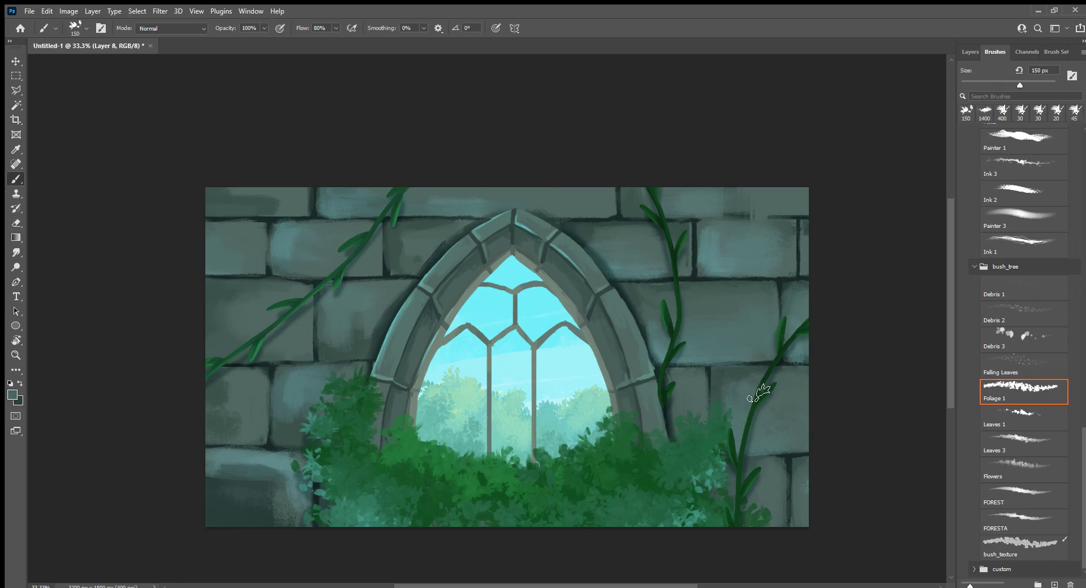
pyautogui.moveTo(744, 387); pyautogui.dragTo(729, 413)
pyautogui.keyDown('alt'); pyautogui.click(727, 374); pyautogui.keyUp('alt')
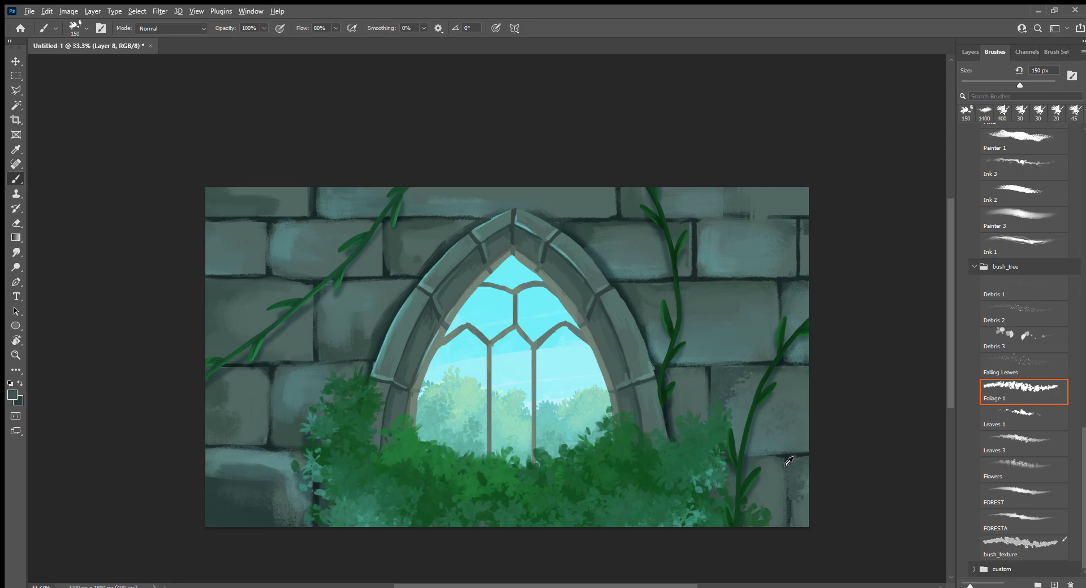
pyautogui.keyDown('alt'); pyautogui.click(788, 461); pyautogui.keyUp('alt')
pyautogui.moveTo(788, 463); pyautogui.dragTo(790, 496)
pyautogui.hotkey('ctrl', 'z')
# Paint dark patchy leafy strokes on the bricks at 70–150 px, sampling a new wall colour.
pyautogui.press('[')
pyautogui.press('[')
pyautogui.moveTo(785, 456); pyautogui.dragTo(788, 483)
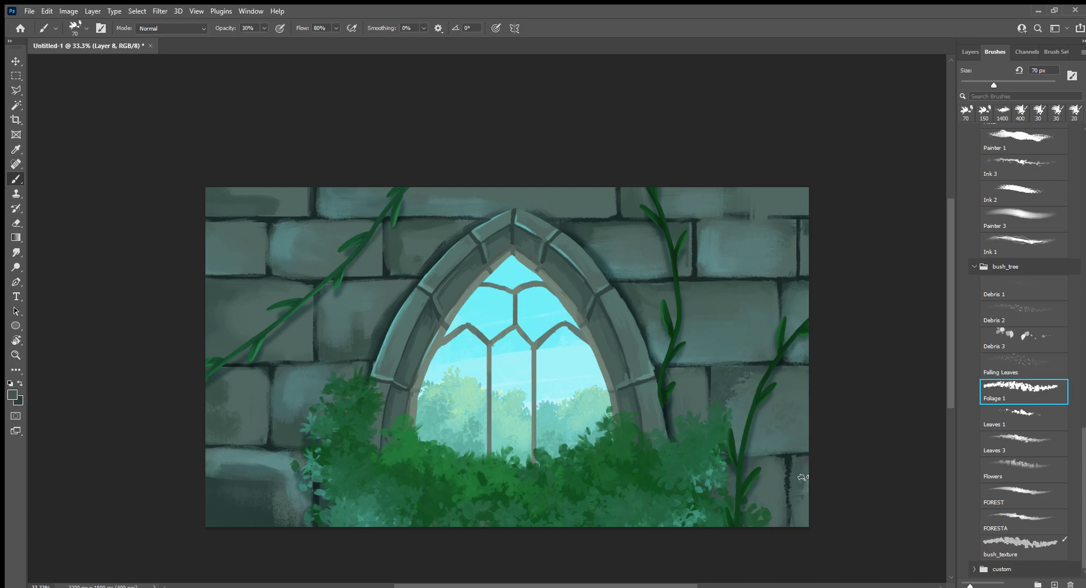
pyautogui.press(']')
pyautogui.press(']')
pyautogui.press(']')
pyautogui.click(798, 491)
pyautogui.press(']')
pyautogui.keyDown('alt'); pyautogui.click(774, 479); pyautogui.keyUp('alt')
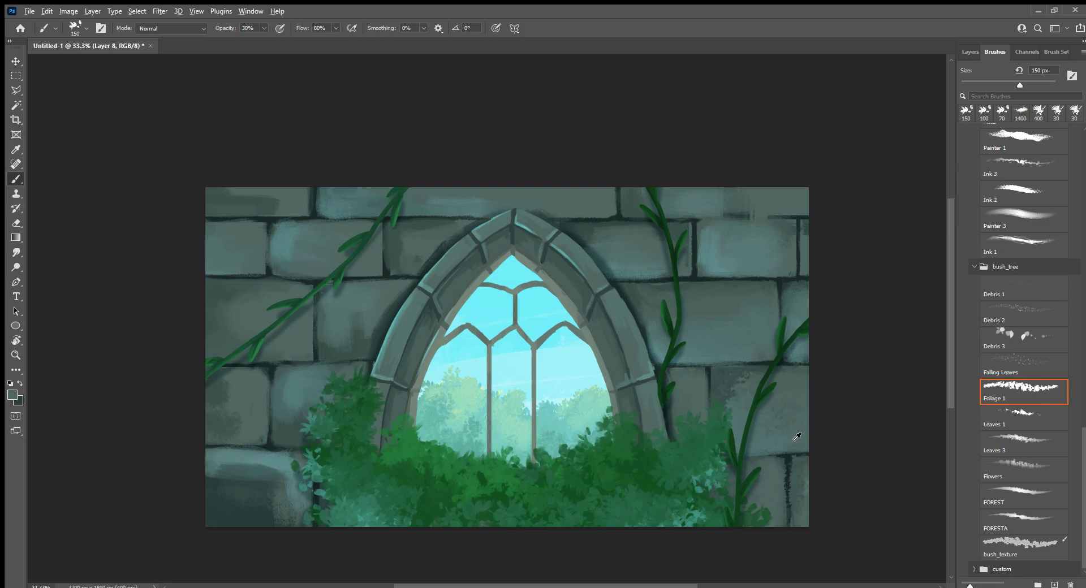
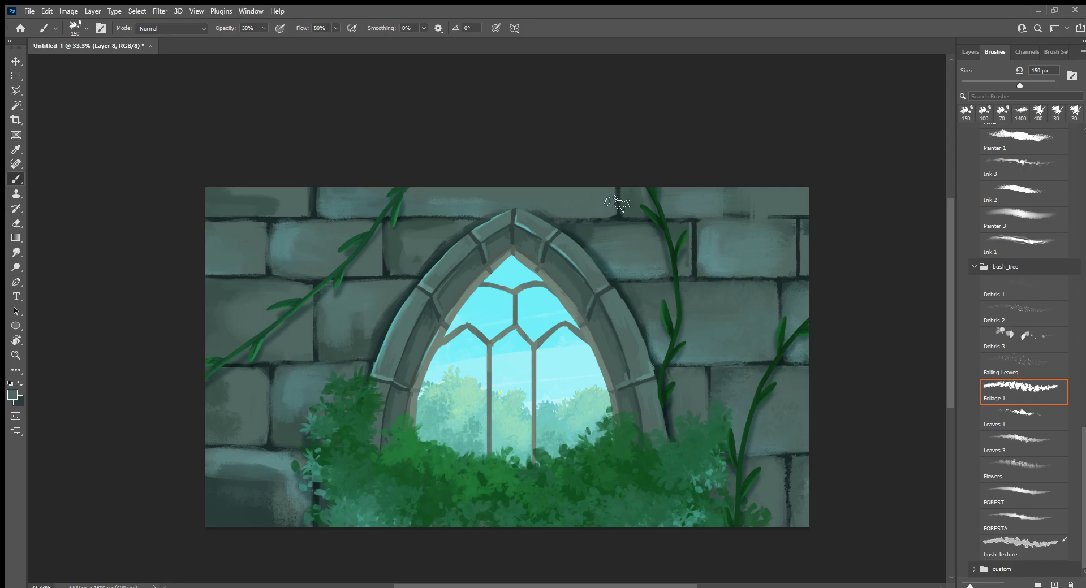
# Paint wall-coloured Foliage 1 texture onto the lower-left stone, then select the bush_texture brush.
pyautogui.keyDown('alt'); pyautogui.click(584, 222); pyautogui.keyUp('alt')
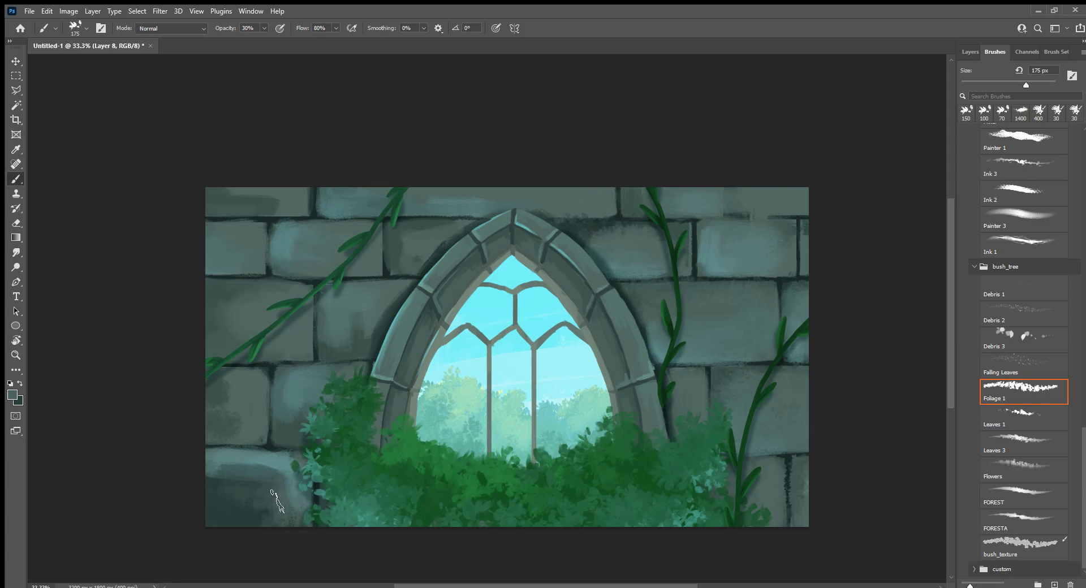
pyautogui.moveTo(278, 486); pyautogui.dragTo(266, 481)
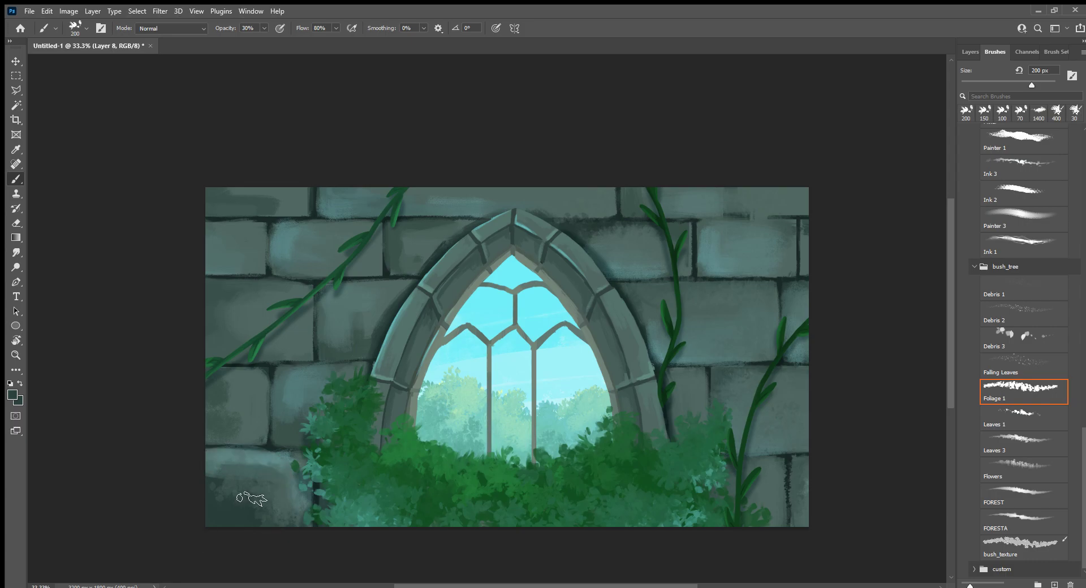
pyautogui.click(1044, 552)
pyautogui.click(969, 51)
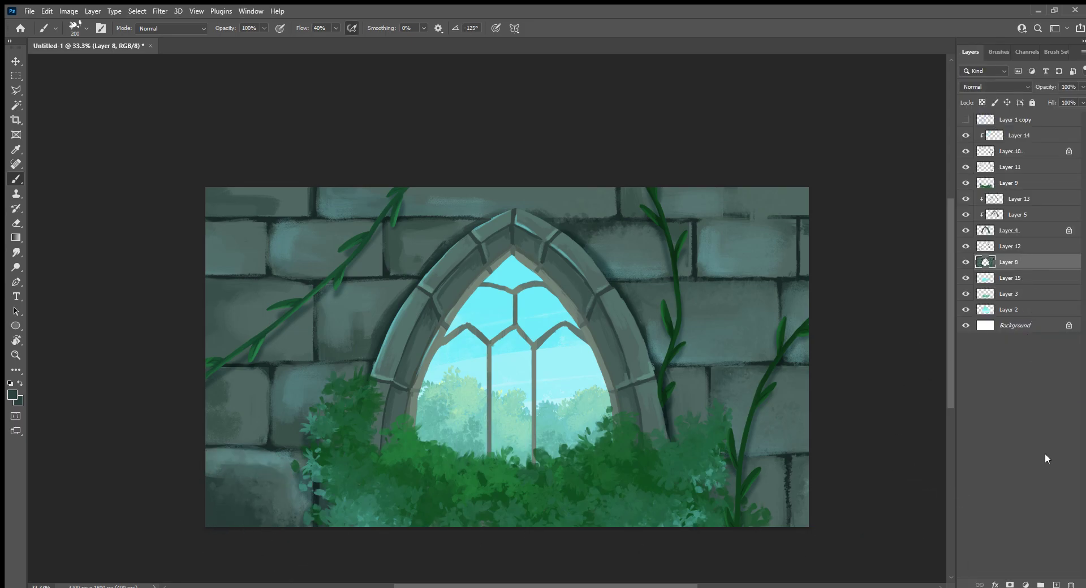
# Create a new Layer 16 and move it just below Layer 9.
pyautogui.click(1056, 584)
pyautogui.moveTo(1027, 261); pyautogui.dragTo(1028, 243)
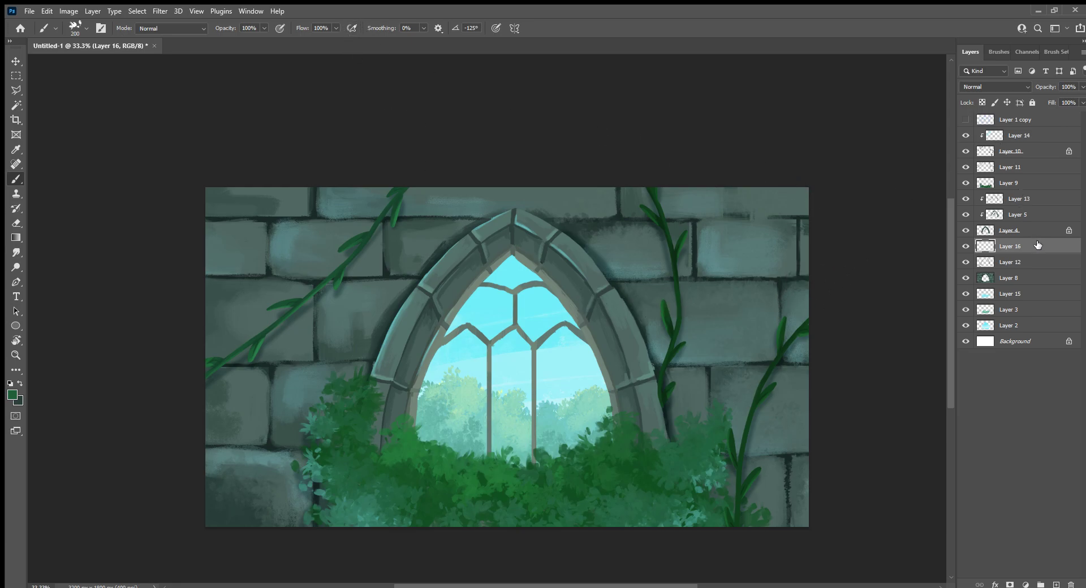
pyautogui.moveTo(1038, 245); pyautogui.dragTo(1035, 191)
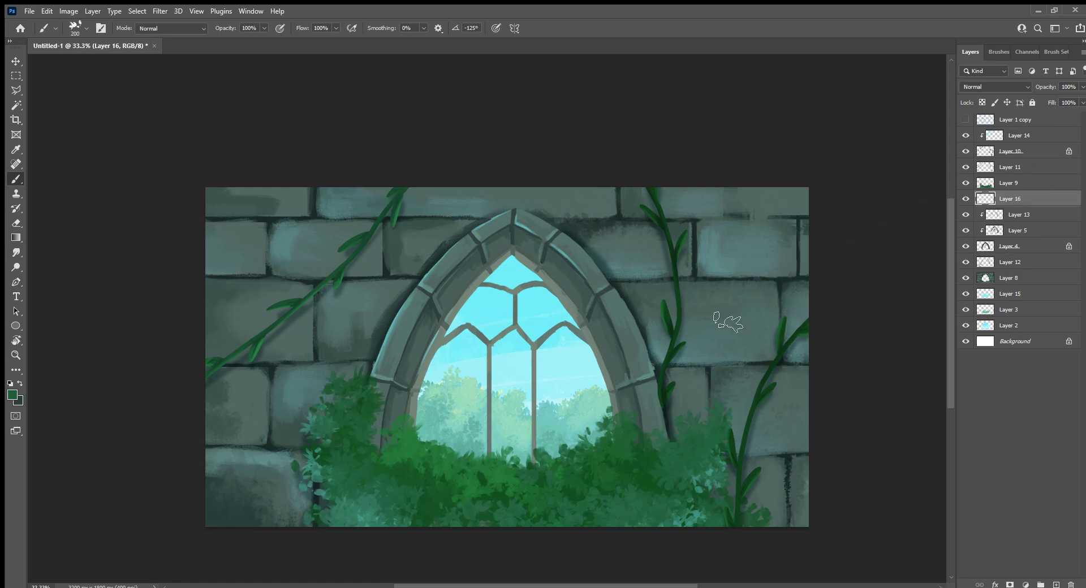
# With a 125 px brush, paint green ivy along the top-right and left-edge bricks.
pyautogui.hotkey('ctrl', '-')
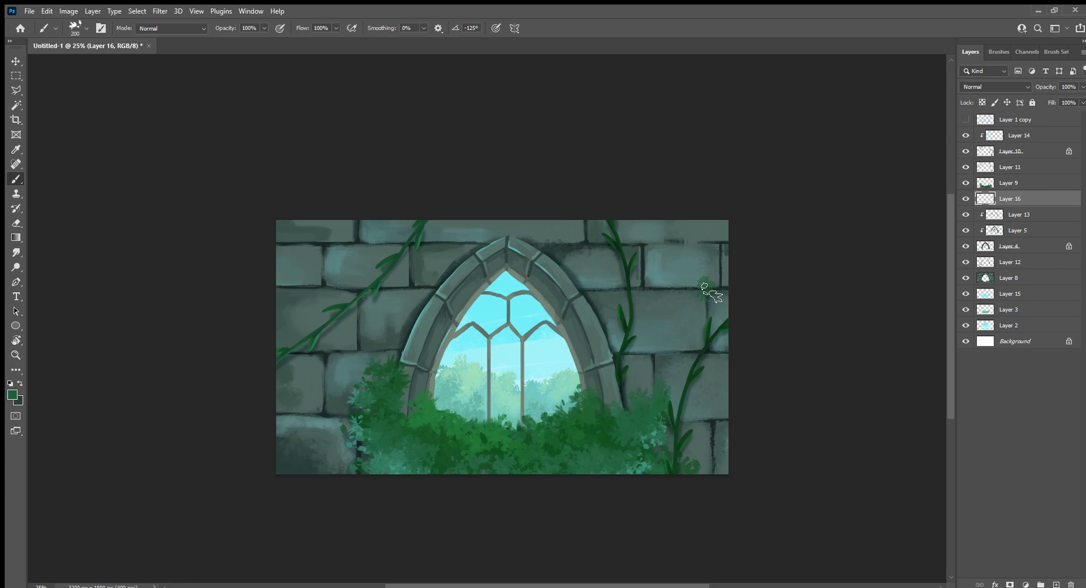
pyautogui.hotkey('ctrl', '+')
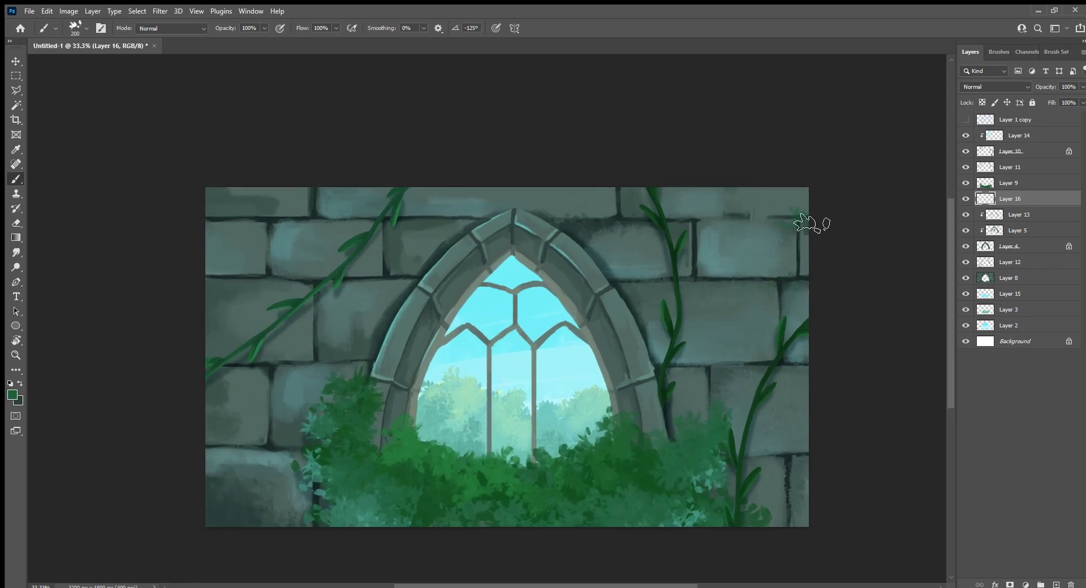
pyautogui.press('[')
pyautogui.press('[')
pyautogui.press('[')
pyautogui.moveTo(806, 197)
pyautogui.mouseDown()
pyautogui.moveTo(761, 223)
pyautogui.moveTo(687, 217)
pyautogui.moveTo(730, 217)
pyautogui.mouseUp()
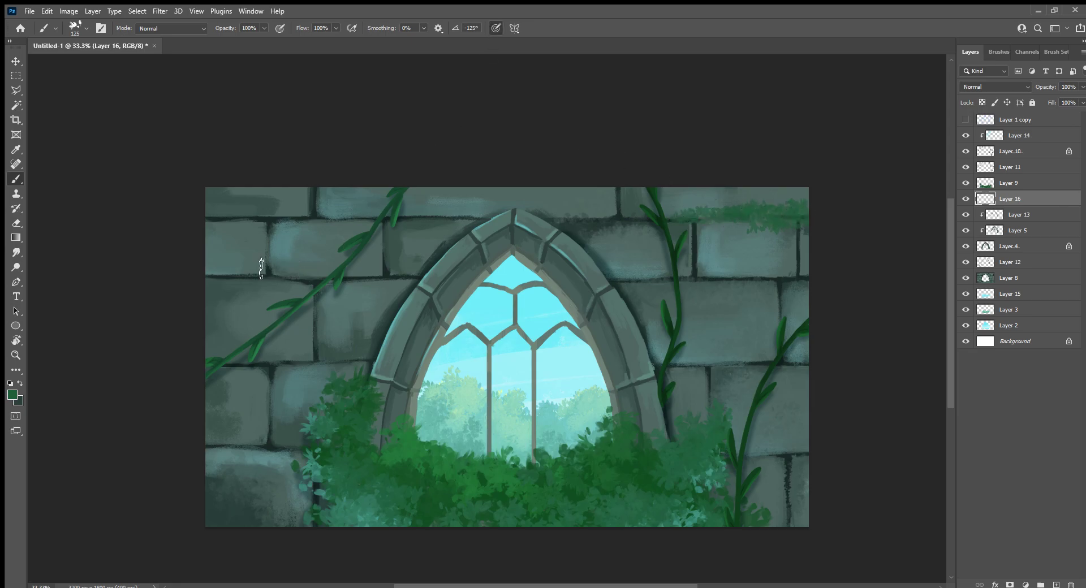
pyautogui.moveTo(261, 268)
pyautogui.mouseDown()
pyautogui.moveTo(206, 286)
pyautogui.moveTo(260, 257)
pyautogui.moveTo(226, 240)
pyautogui.moveTo(224, 218)
pyautogui.moveTo(245, 243)
pyautogui.moveTo(223, 198)
pyautogui.moveTo(214, 237)
pyautogui.moveTo(271, 252)
pyautogui.mouseUp()
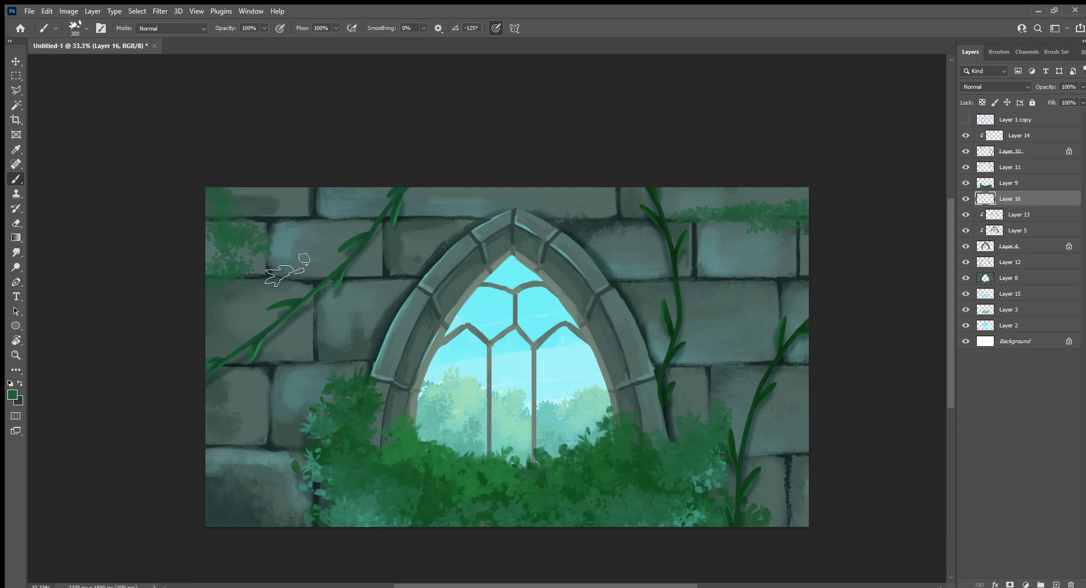
# At 300 px, spread ivy over the upper-left wall, lower-left bricks and the arch's left edge.
pyautogui.press(']')
pyautogui.press(']')
pyautogui.press(']')
pyautogui.moveTo(249, 245)
pyautogui.mouseDown()
pyautogui.moveTo(242, 279)
pyautogui.moveTo(296, 271)
pyautogui.moveTo(262, 198)
pyautogui.moveTo(294, 272)
pyautogui.mouseUp()
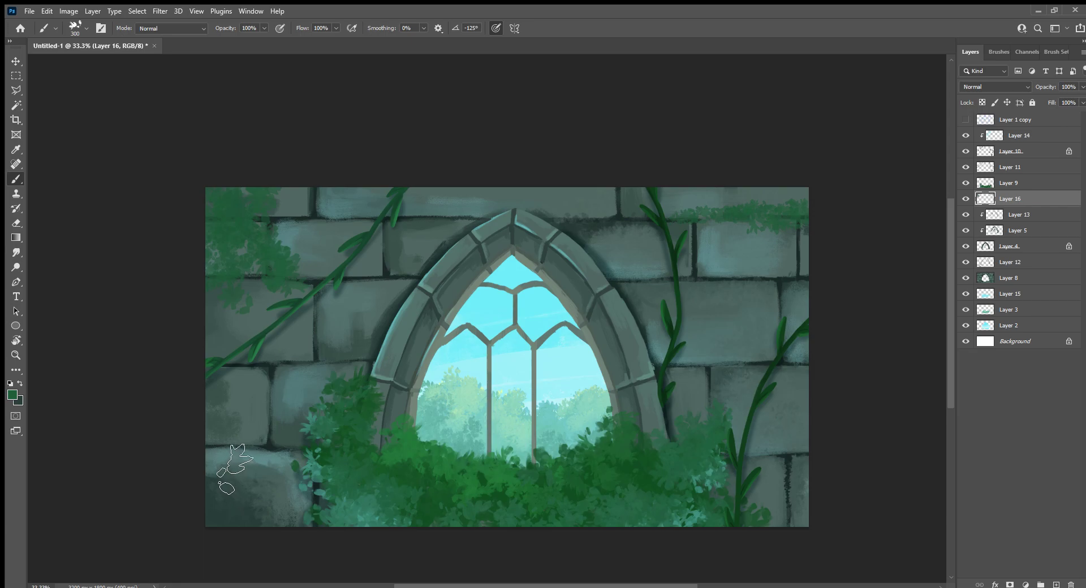
pyautogui.moveTo(225, 472)
pyautogui.mouseDown()
pyautogui.moveTo(234, 450)
pyautogui.moveTo(277, 440)
pyautogui.moveTo(231, 470)
pyautogui.moveTo(272, 480)
pyautogui.moveTo(277, 452)
pyautogui.mouseUp()
pyautogui.moveTo(446, 254)
pyautogui.mouseDown()
pyautogui.moveTo(436, 242)
pyautogui.moveTo(477, 242)
pyautogui.moveTo(428, 280)
pyautogui.moveTo(475, 226)
pyautogui.moveTo(453, 261)
pyautogui.moveTo(485, 233)
pyautogui.moveTo(448, 201)
pyautogui.moveTo(444, 266)
pyautogui.moveTo(506, 218)
pyautogui.moveTo(528, 221)
pyautogui.mouseUp()
pyautogui.moveTo(463, 288)
pyautogui.mouseDown()
pyautogui.moveTo(427, 317)
pyautogui.moveTo(390, 325)
pyautogui.moveTo(362, 308)
pyautogui.mouseUp()
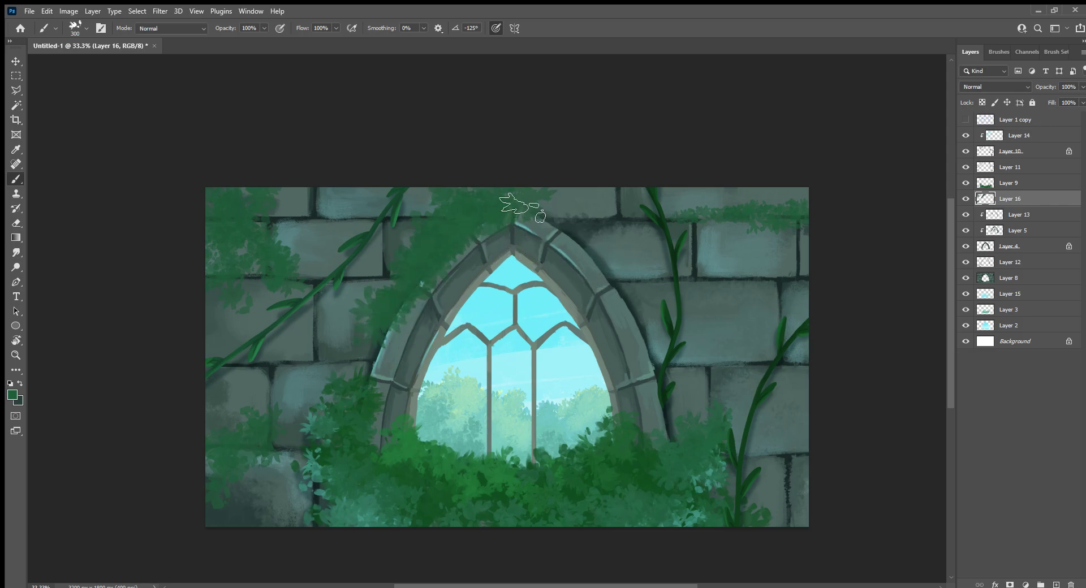
pyautogui.moveTo(474, 195); pyautogui.dragTo(447, 254)
pyautogui.moveTo(235, 218); pyautogui.dragTo(249, 226)
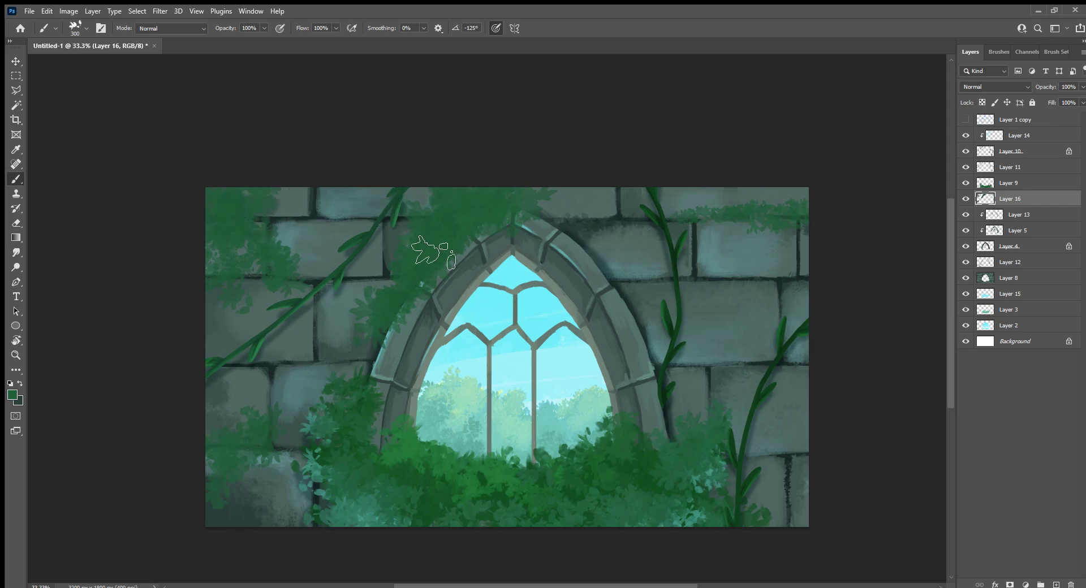
# Sample a darker bush green and thicken the ivy on the lower-left corner, upper-left wall and arch.
pyautogui.keyDown('alt'); pyautogui.click(405, 476); pyautogui.keyUp('alt')
pyautogui.moveTo(230, 497)
pyautogui.mouseDown()
pyautogui.moveTo(231, 448)
pyautogui.moveTo(230, 509)
pyautogui.moveTo(236, 436)
pyautogui.moveTo(243, 509)
pyautogui.moveTo(286, 484)
pyautogui.mouseUp()
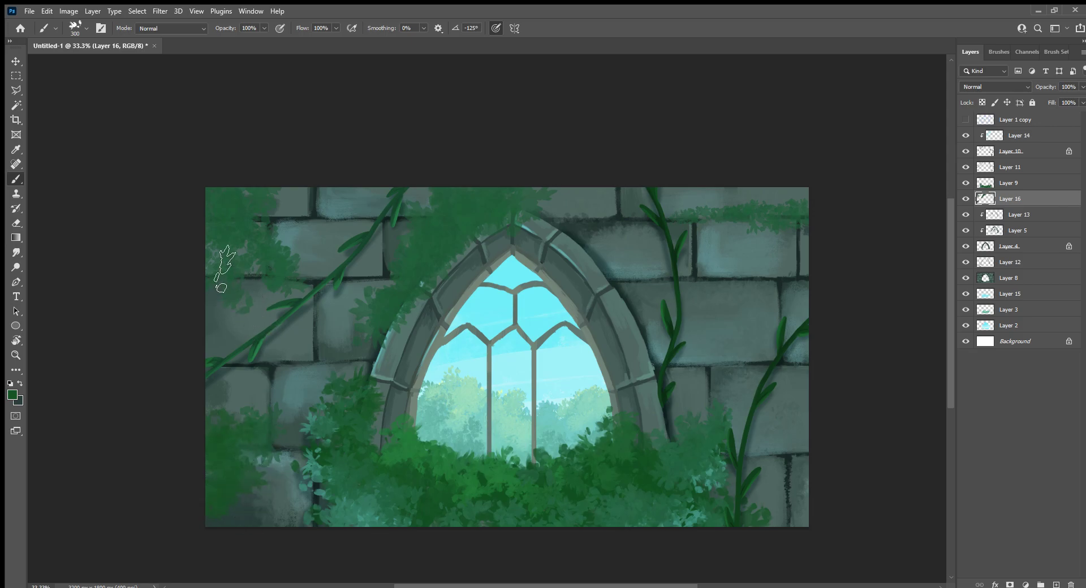
pyautogui.moveTo(225, 269)
pyautogui.mouseDown()
pyautogui.moveTo(229, 285)
pyautogui.moveTo(218, 242)
pyautogui.moveTo(260, 306)
pyautogui.mouseUp()
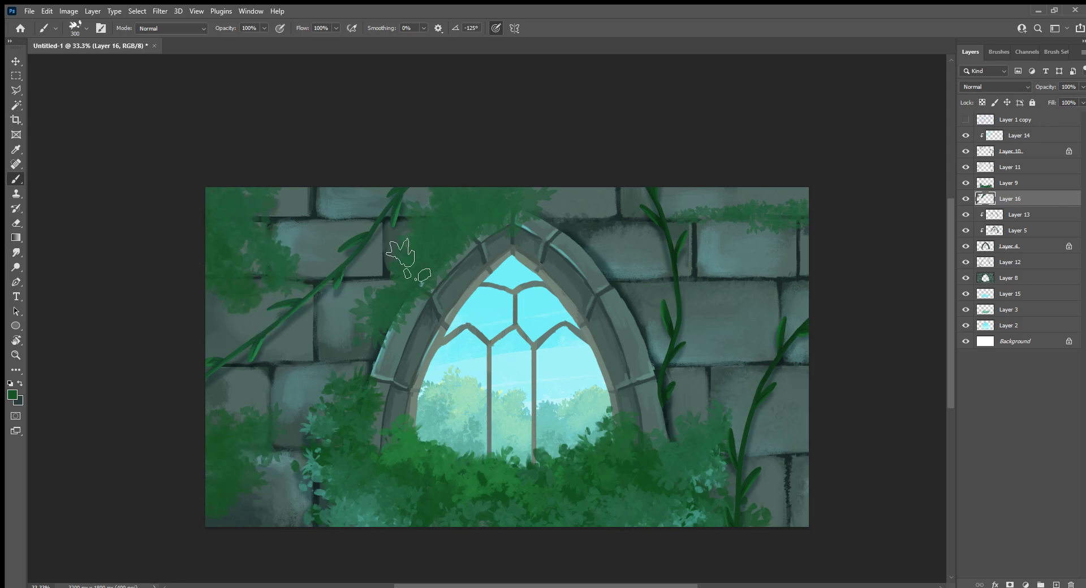
pyautogui.moveTo(408, 259)
pyautogui.mouseDown()
pyautogui.moveTo(430, 299)
pyautogui.moveTo(398, 345)
pyautogui.mouseUp()
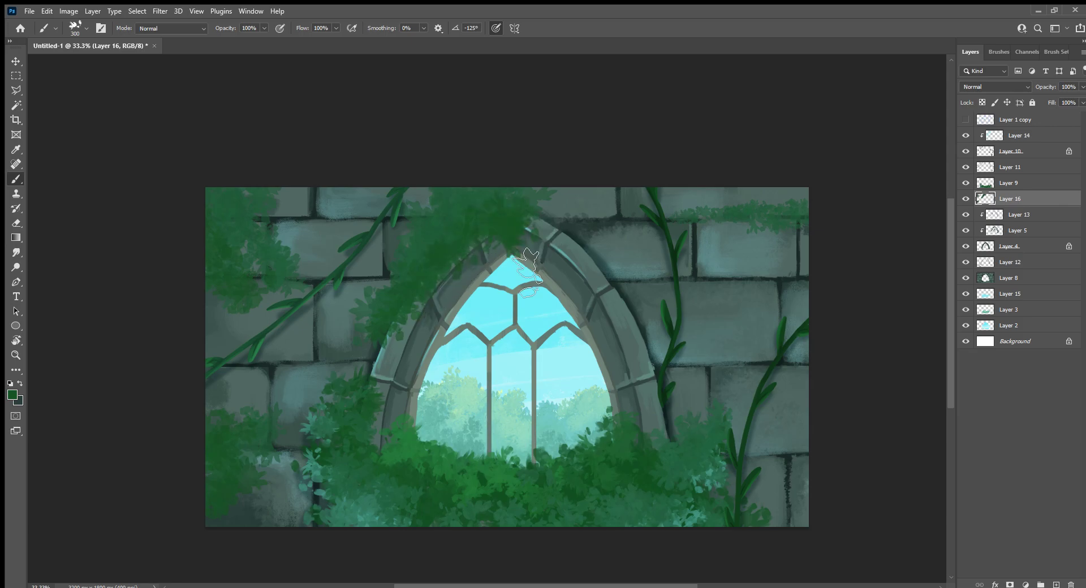
pyautogui.moveTo(704, 237)
pyautogui.mouseDown()
pyautogui.moveTo(735, 247)
pyautogui.moveTo(690, 235)
pyautogui.mouseUp()
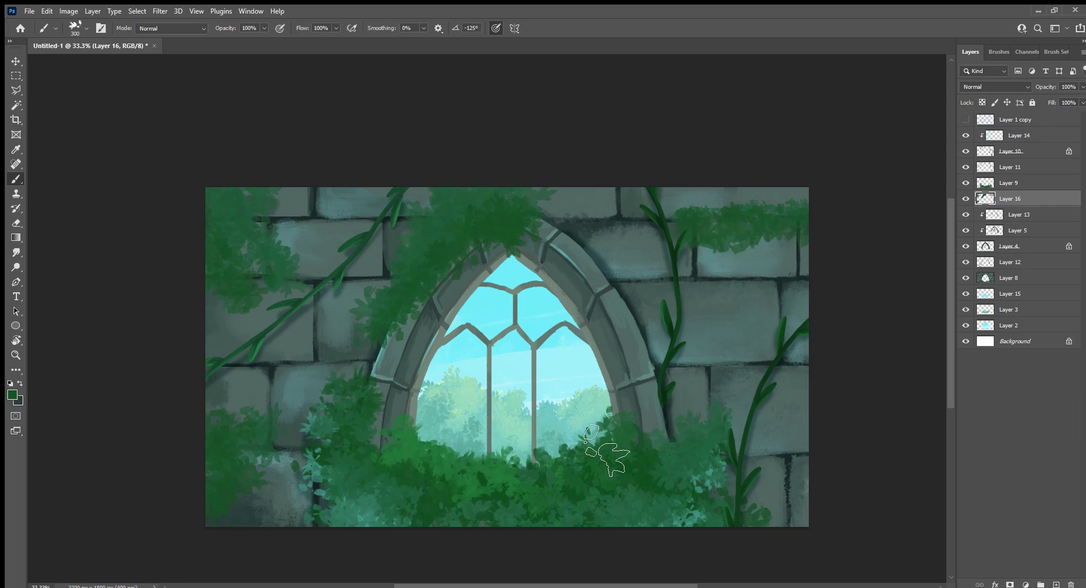
pyautogui.moveTo(459, 291); pyautogui.dragTo(519, 257)
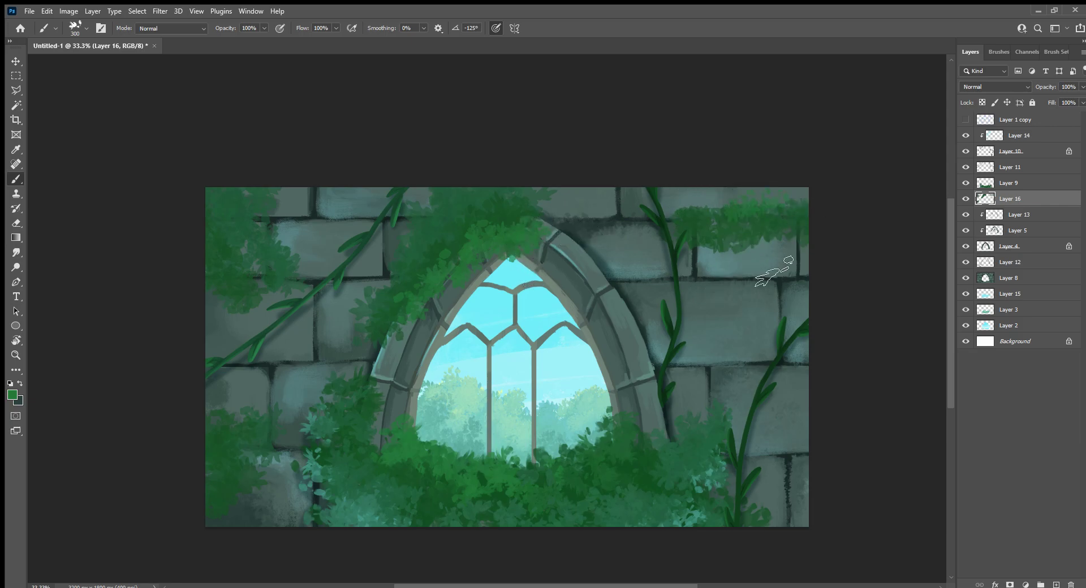
# Sample light teal from the window trees and begin light leaf shapes in the bushes on Layer 9.
pyautogui.keyDown('alt'); pyautogui.click(346, 480); pyautogui.keyUp('alt')
pyautogui.keyDown('alt'); pyautogui.click(403, 451); pyautogui.keyUp('alt')
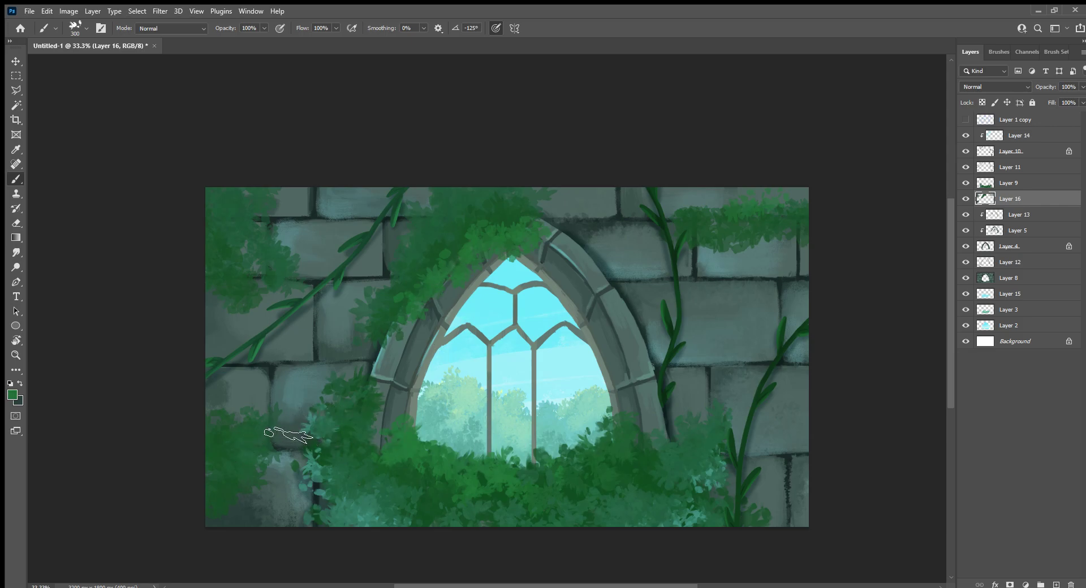
pyautogui.keyDown('alt'); pyautogui.click(509, 413); pyautogui.keyUp('alt')
pyautogui.click(1036, 180)
pyautogui.moveTo(509, 475); pyautogui.dragTo(492, 466)
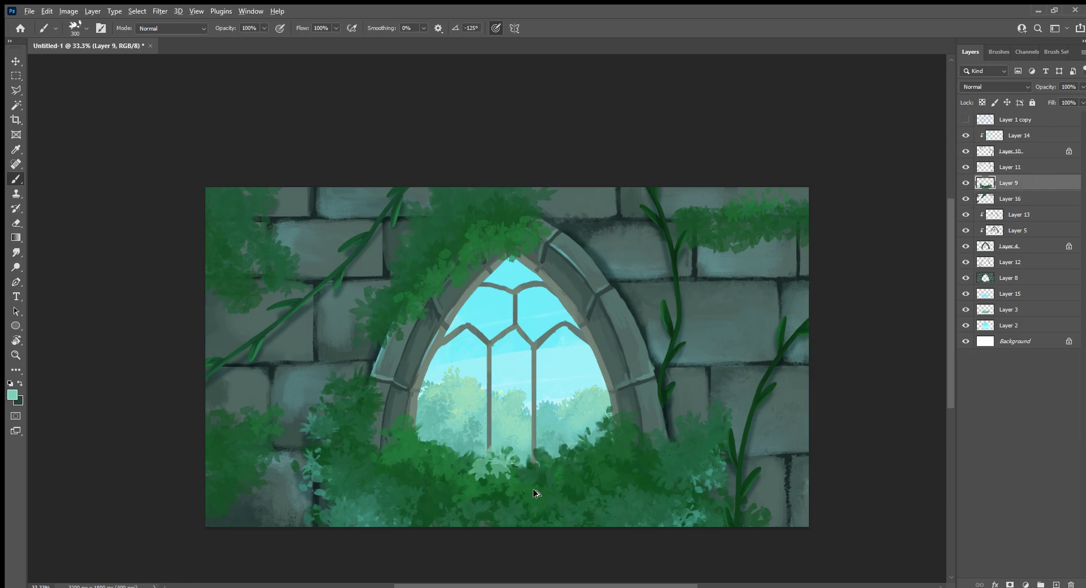
# Pick a pale yellow and paint yellow-green sunlit leaf clusters in the bushes below the window.
pyautogui.press('i')
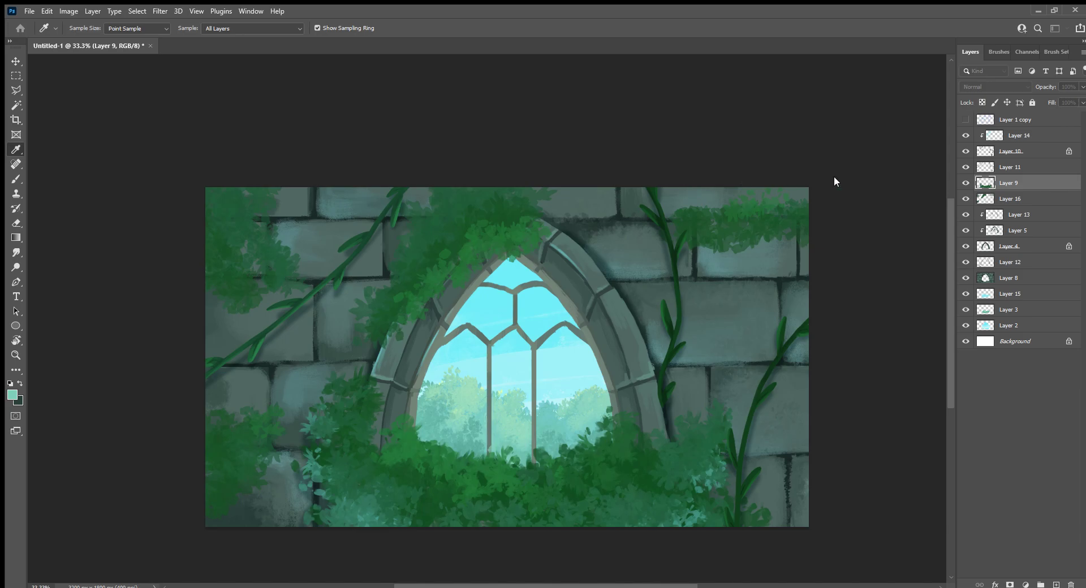
pyautogui.press('b')
pyautogui.click(499, 464)
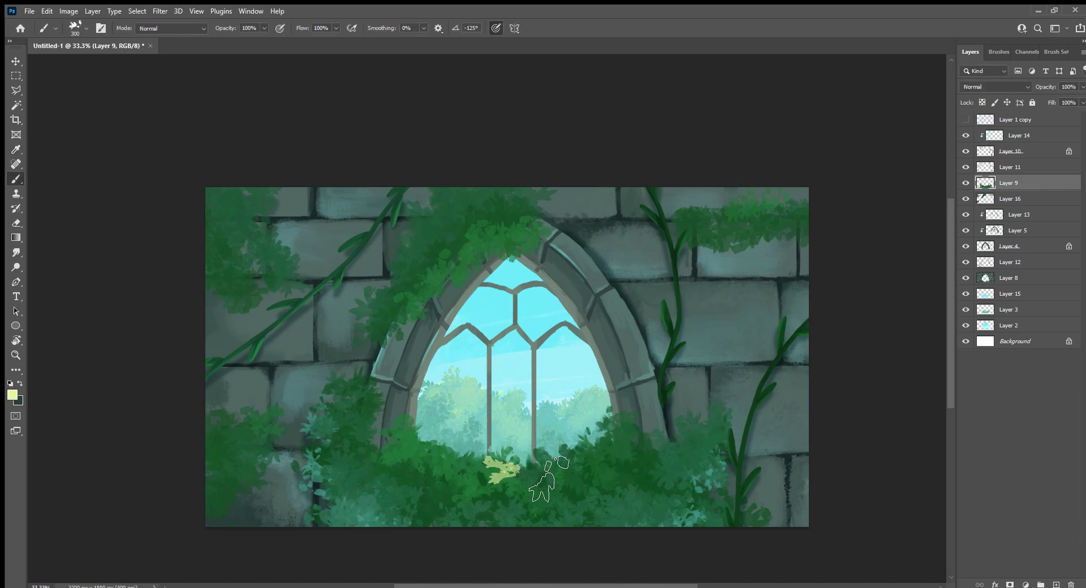
pyautogui.hotkey('ctrl', 'z')
pyautogui.click(492, 472)
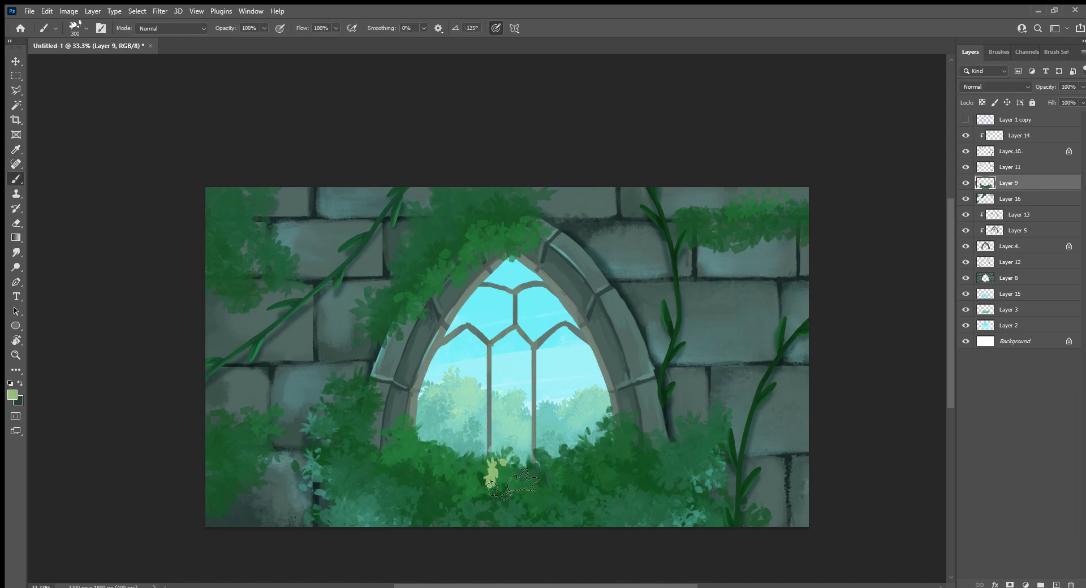
pyautogui.moveTo(493, 475)
pyautogui.mouseDown()
pyautogui.moveTo(430, 452)
pyautogui.moveTo(452, 478)
pyautogui.moveTo(497, 492)
pyautogui.moveTo(576, 481)
pyautogui.moveTo(605, 459)
pyautogui.mouseUp()
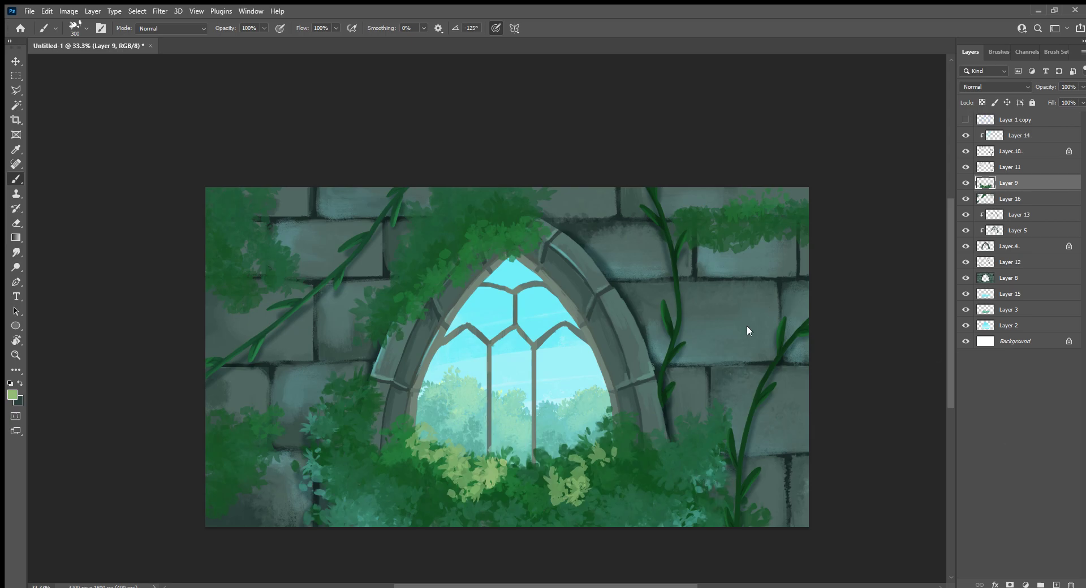
# Add an Exposure adjustment layer above Layer 14 and invert its mask to hide the effect.
pyautogui.click(1049, 139)
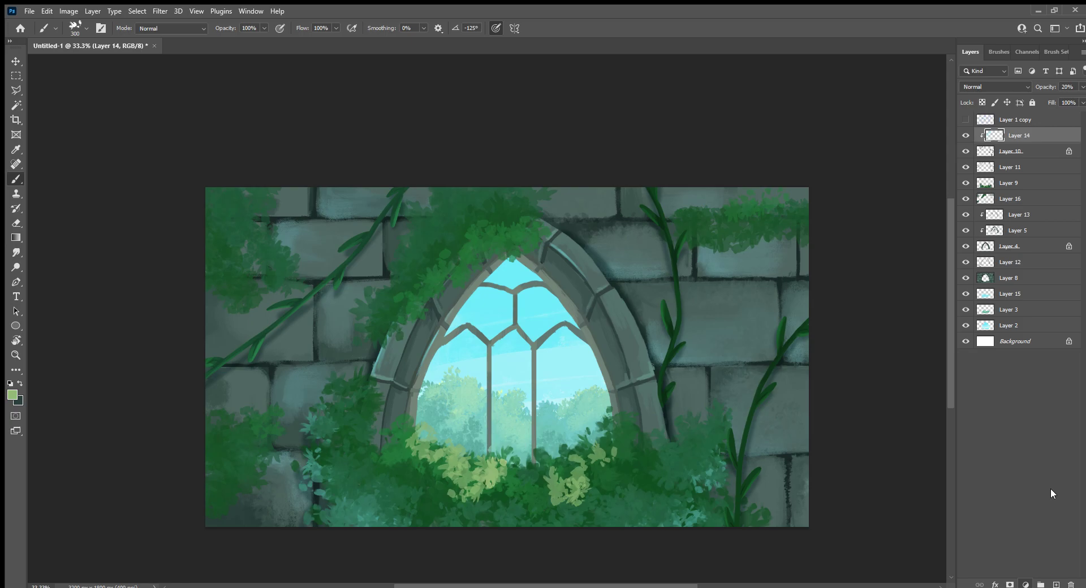
pyautogui.click(1043, 448)
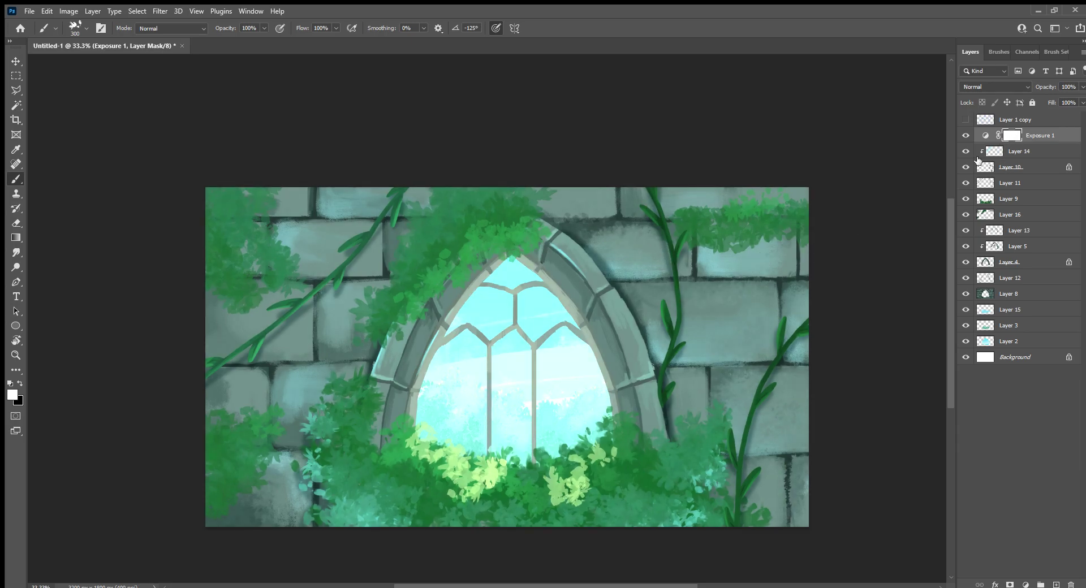
pyautogui.hotkey('ctrl', 'i')
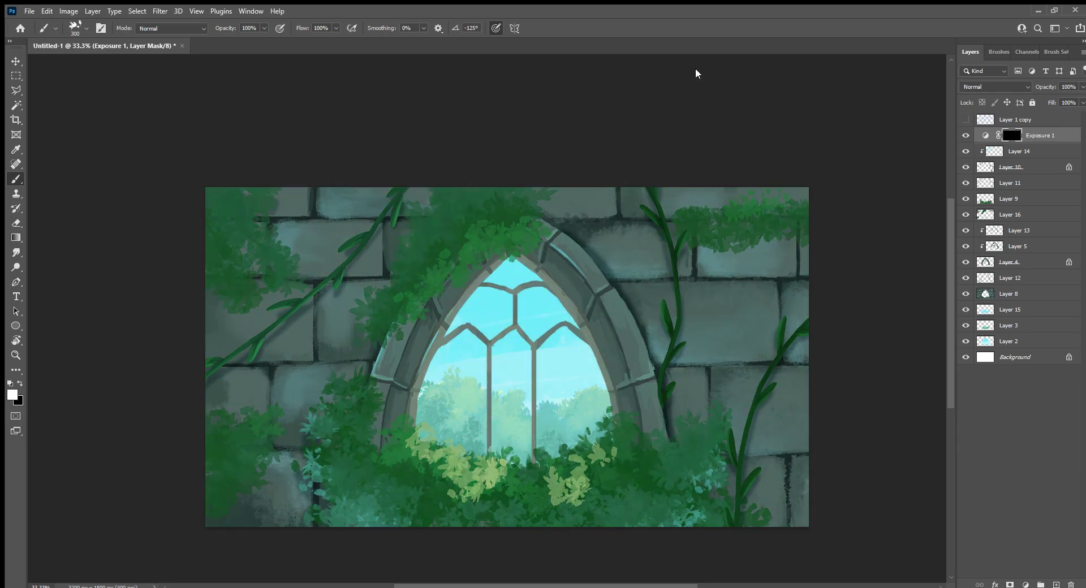
# Switch to the Soft Round brush with 1% spacing.
pyautogui.click(995, 51)
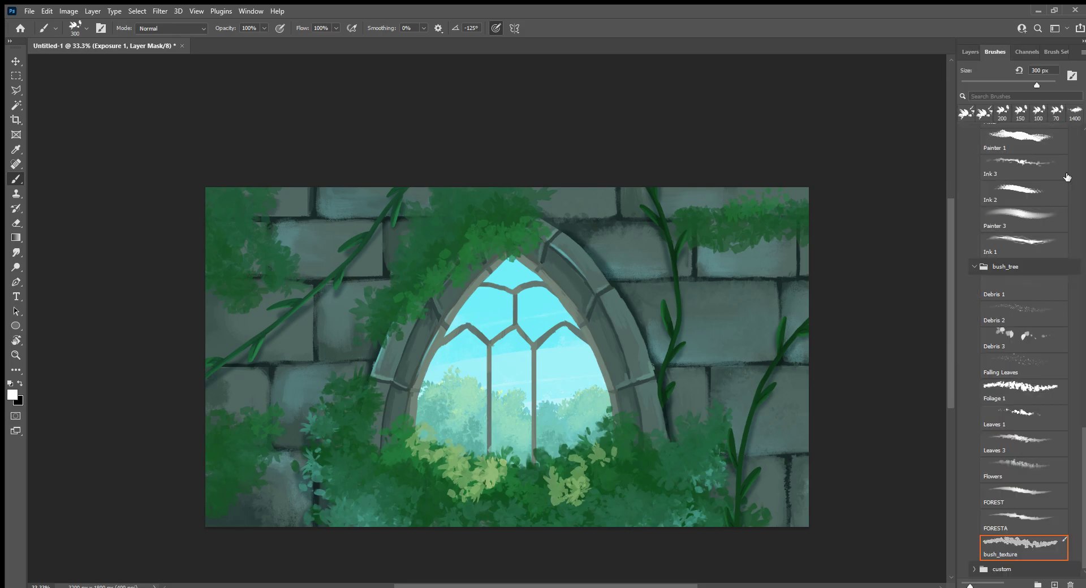
pyautogui.click(1080, 385)
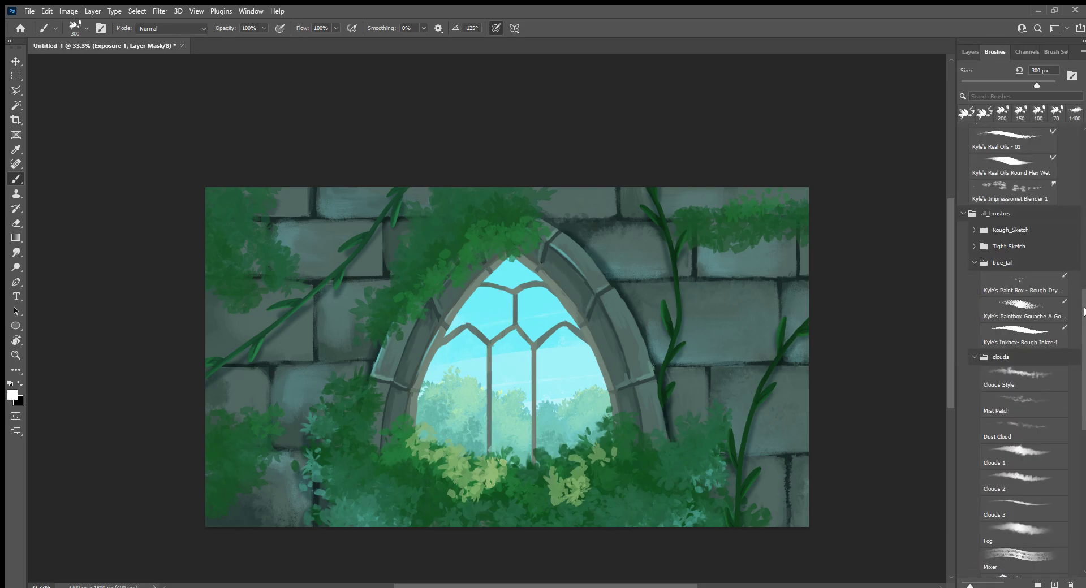
pyautogui.scroll(10, 1083, 300)
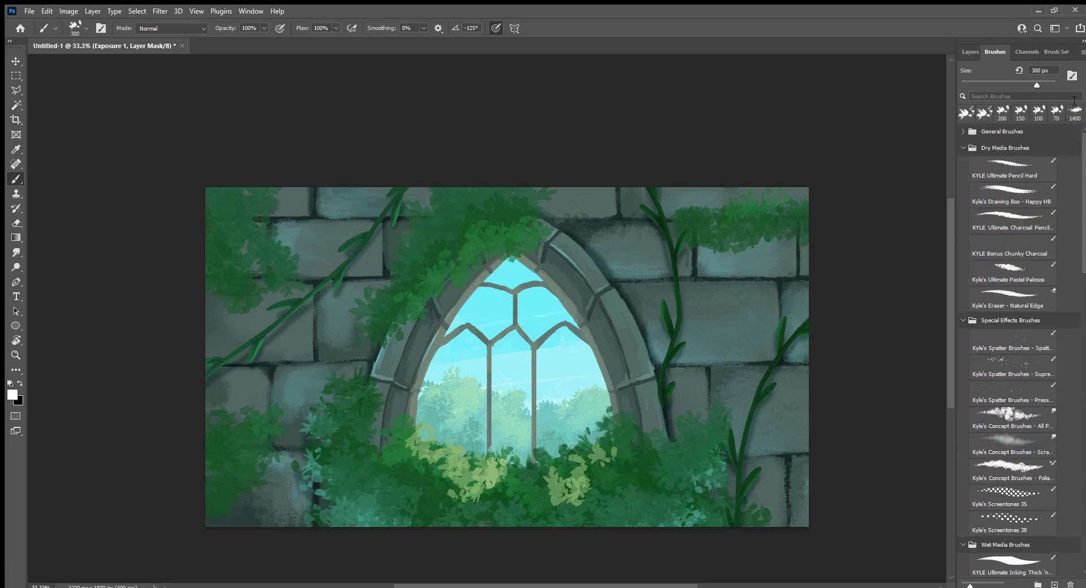
pyautogui.click(1014, 163)
pyautogui.click(1056, 50)
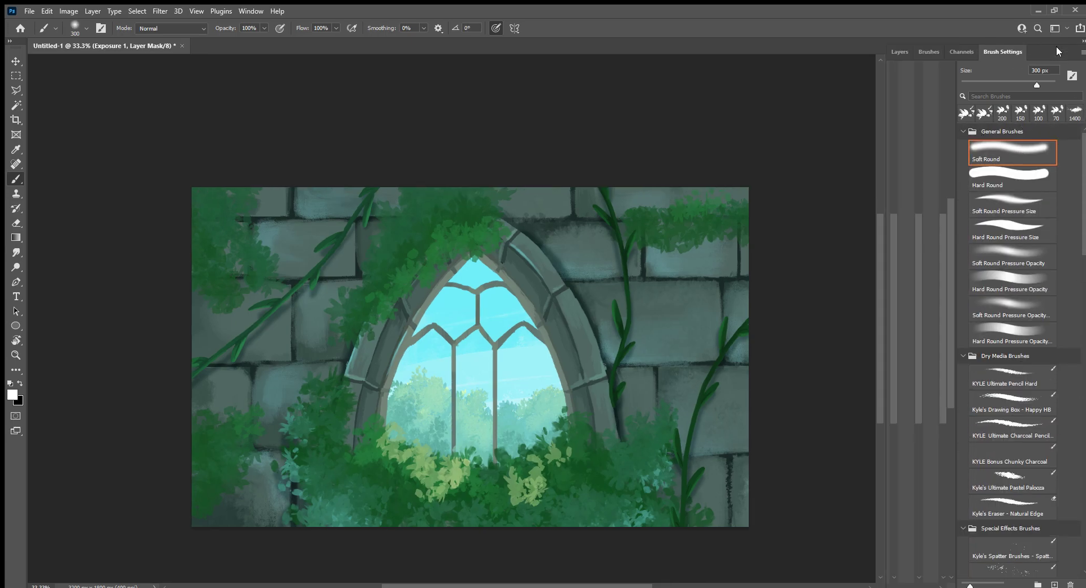
pyautogui.moveTo(980, 490); pyautogui.dragTo(968, 490)
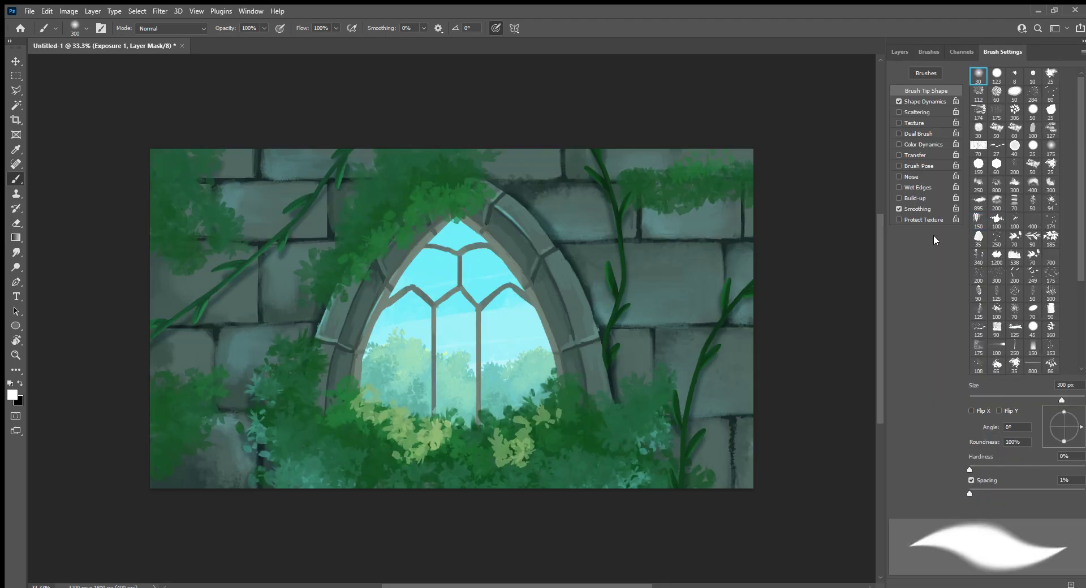
pyautogui.click(900, 50)
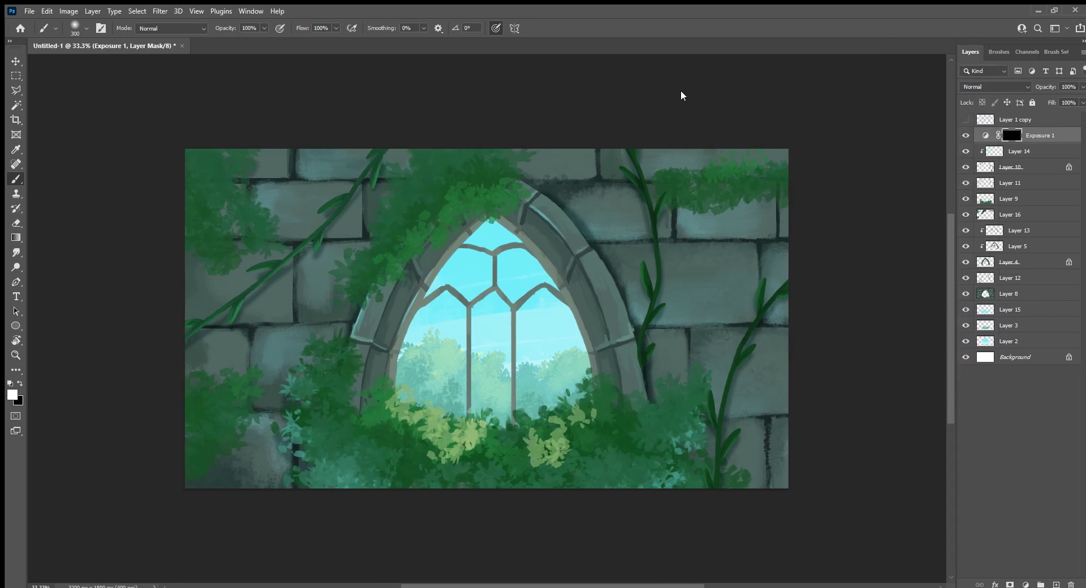
# Paint a soft 20%-opacity exposure glow over the window's sky and foliage, then add a Levels layer.
pyautogui.press(']')
pyautogui.press(']')
pyautogui.press(']')
pyautogui.click(505, 367)
pyautogui.hotkey('ctrl', 'z')
pyautogui.press('2')
pyautogui.moveTo(519, 415)
pyautogui.mouseDown()
pyautogui.moveTo(452, 395)
pyautogui.moveTo(497, 363)
pyautogui.moveTo(503, 322)
pyautogui.moveTo(460, 374)
pyautogui.moveTo(543, 339)
pyautogui.moveTo(588, 395)
pyautogui.moveTo(565, 362)
pyautogui.moveTo(533, 387)
pyautogui.moveTo(460, 388)
pyautogui.moveTo(456, 418)
pyautogui.moveTo(527, 296)
pyautogui.moveTo(468, 378)
pyautogui.moveTo(545, 299)
pyautogui.moveTo(605, 371)
pyautogui.moveTo(606, 496)
pyautogui.moveTo(497, 492)
pyautogui.moveTo(494, 459)
pyautogui.moveTo(455, 394)
pyautogui.moveTo(457, 405)
pyautogui.moveTo(484, 427)
pyautogui.moveTo(556, 284)
pyautogui.moveTo(642, 472)
pyautogui.moveTo(637, 509)
pyautogui.moveTo(601, 444)
pyautogui.moveTo(514, 451)
pyautogui.mouseUp()
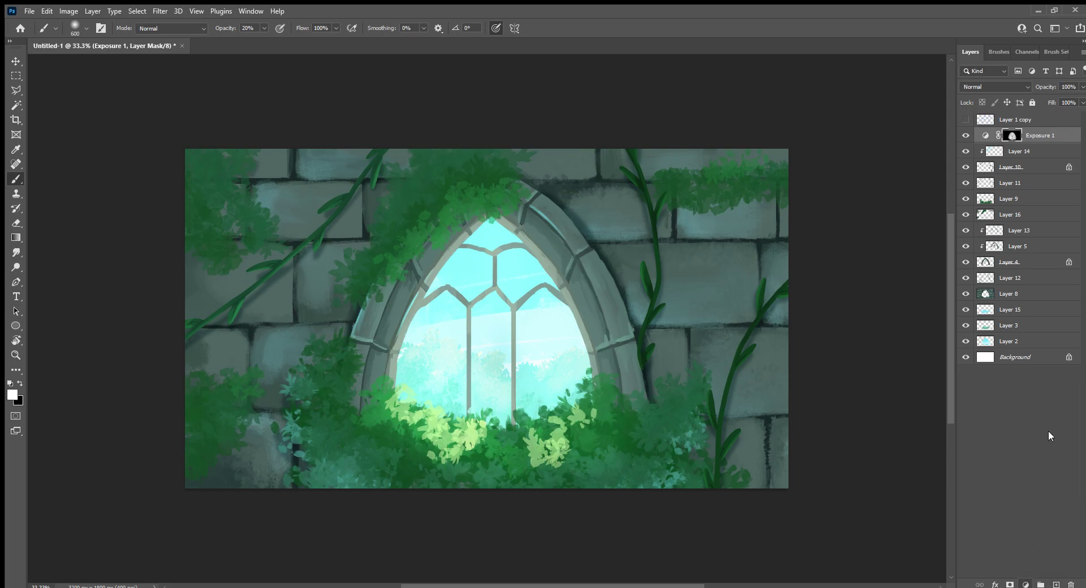
pyautogui.hotkey('ctrl', 'l')
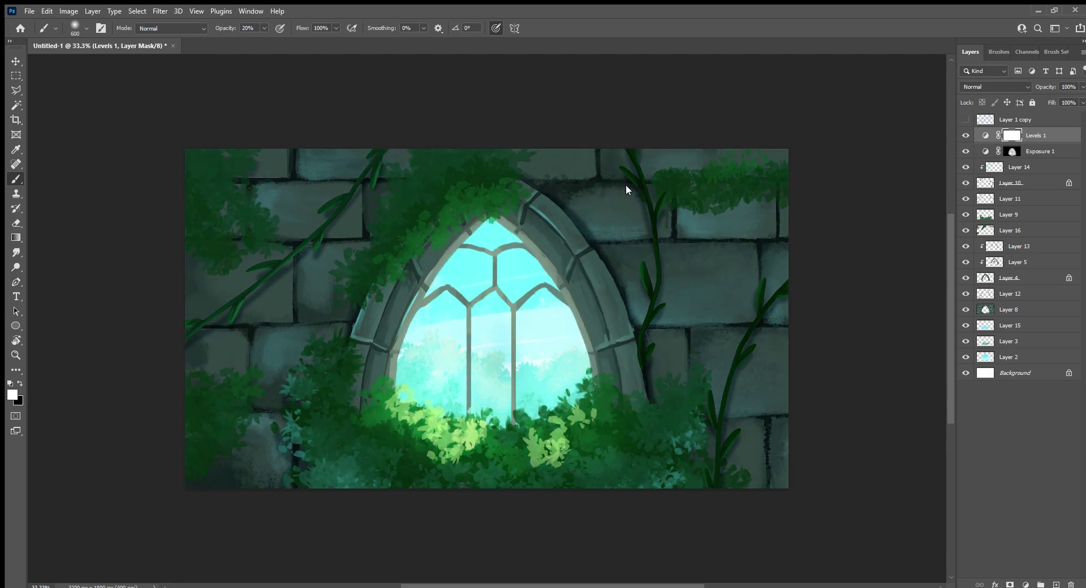
# With a 1000 px black brush, mask the Levels 1 darkening off the window and bushes.
pyautogui.hotkey('ctrl', 'i')
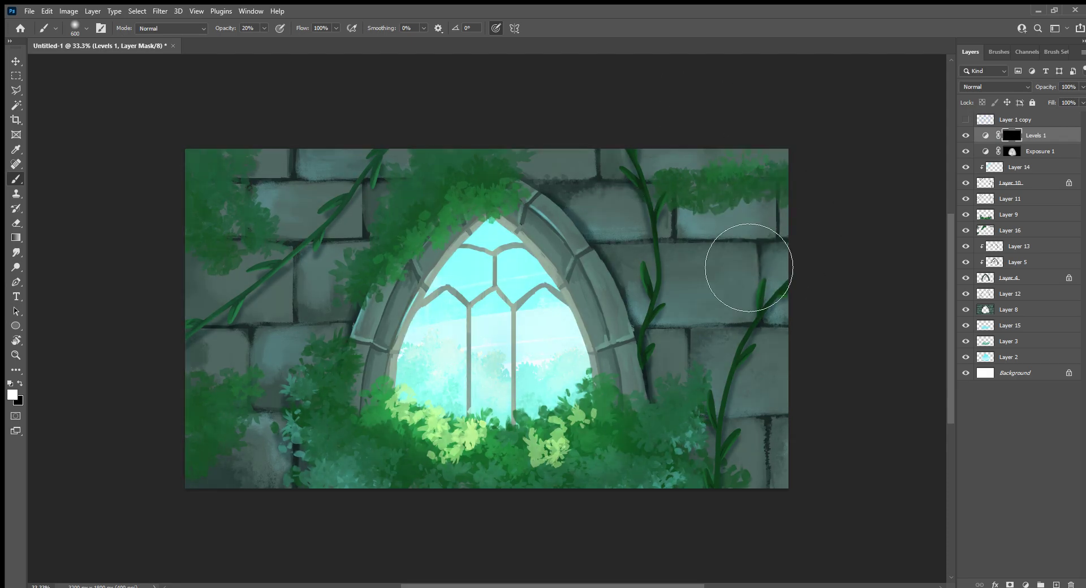
pyautogui.press(']')
pyautogui.press(']')
pyautogui.press(']')
pyautogui.press(']')
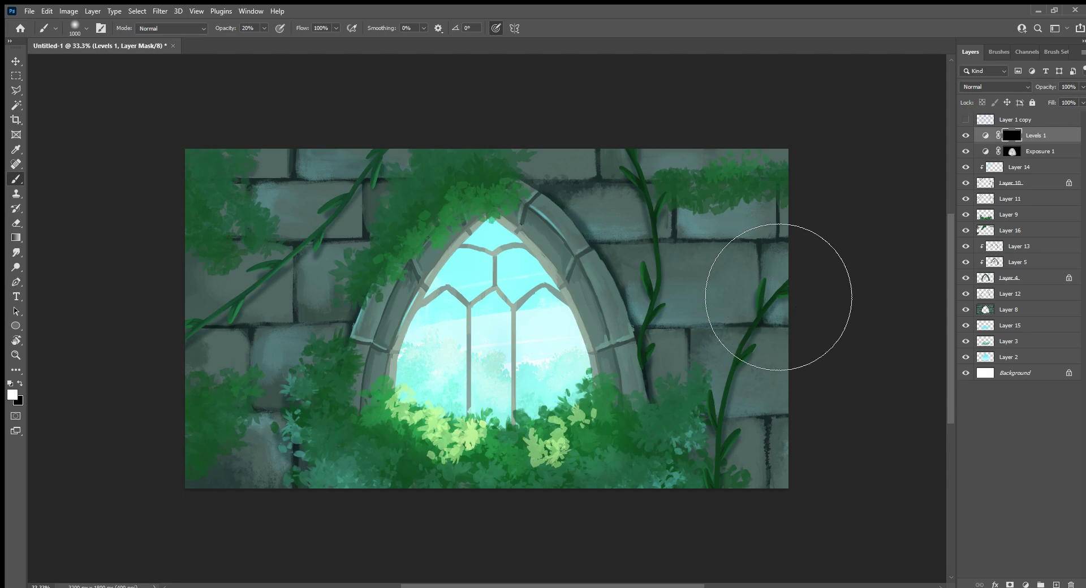
pyautogui.hotkey('ctrl', 'i')
pyautogui.press('x')
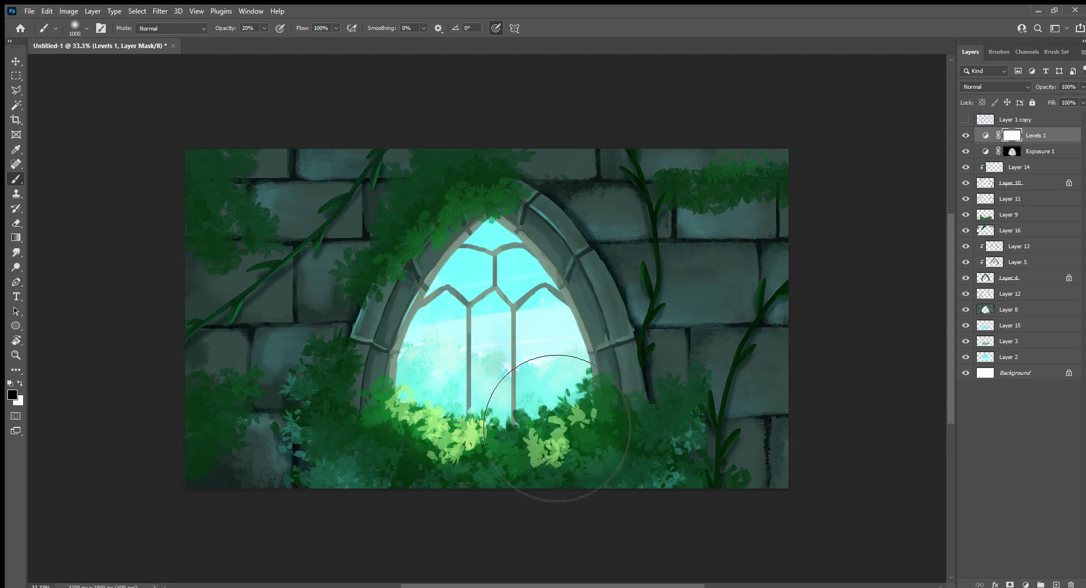
pyautogui.moveTo(557, 428); pyautogui.dragTo(512, 456)
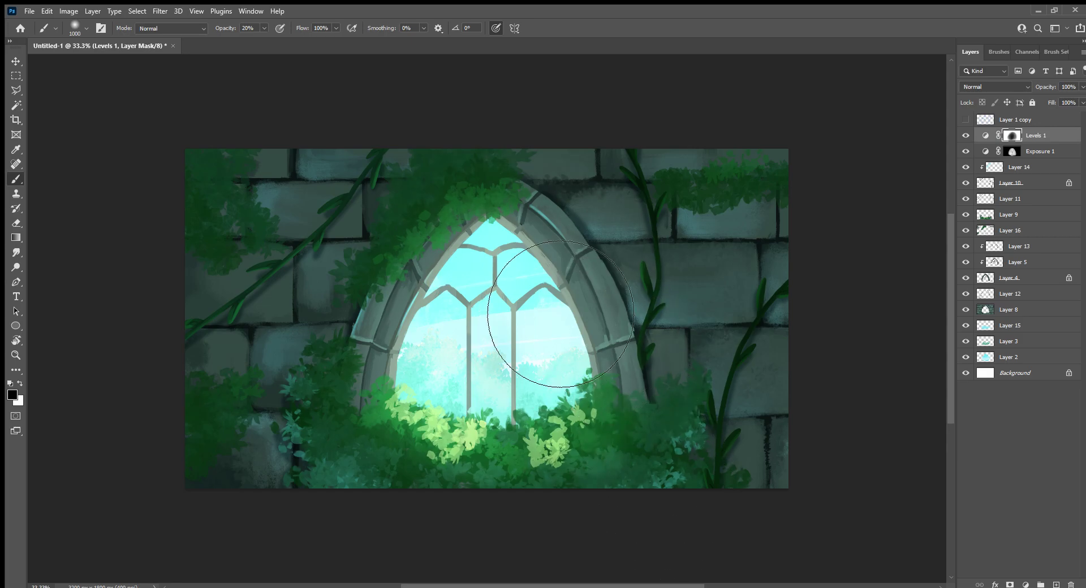
pyautogui.click(1009, 51)
pyautogui.moveTo(1076, 281); pyautogui.dragTo(1080, 565)
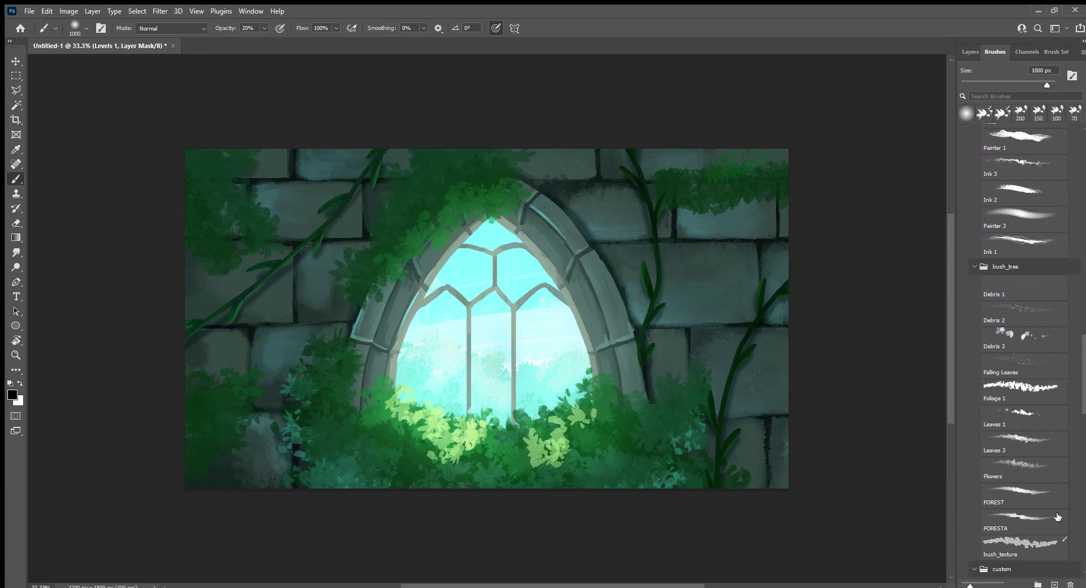
# Select the Birds 2 brush, tighten its spacing to 51%, and add a new empty layer.
pyautogui.moveTo(1081, 396); pyautogui.dragTo(1084, 447)
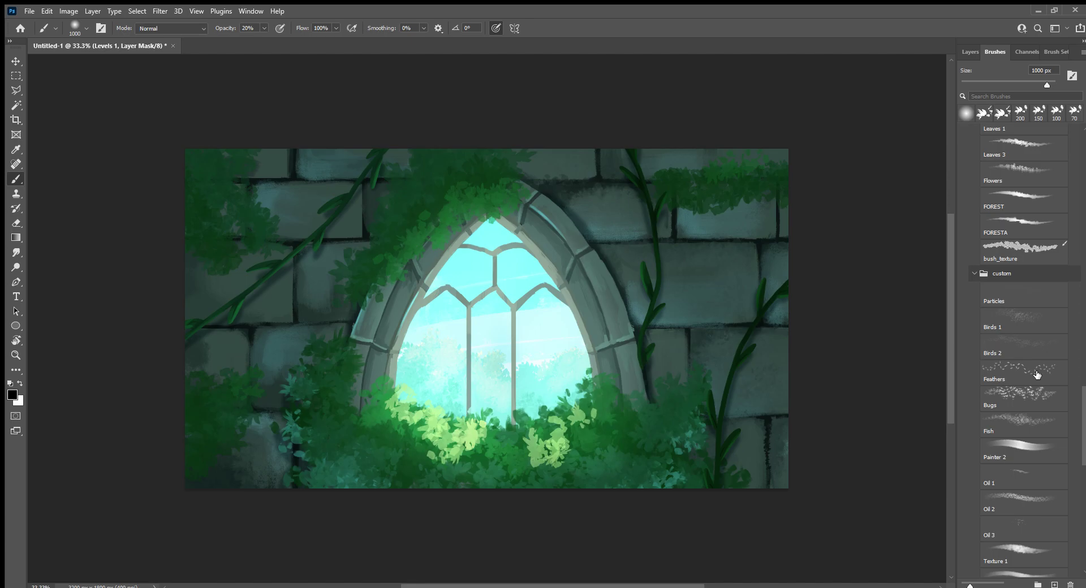
pyautogui.click(1038, 358)
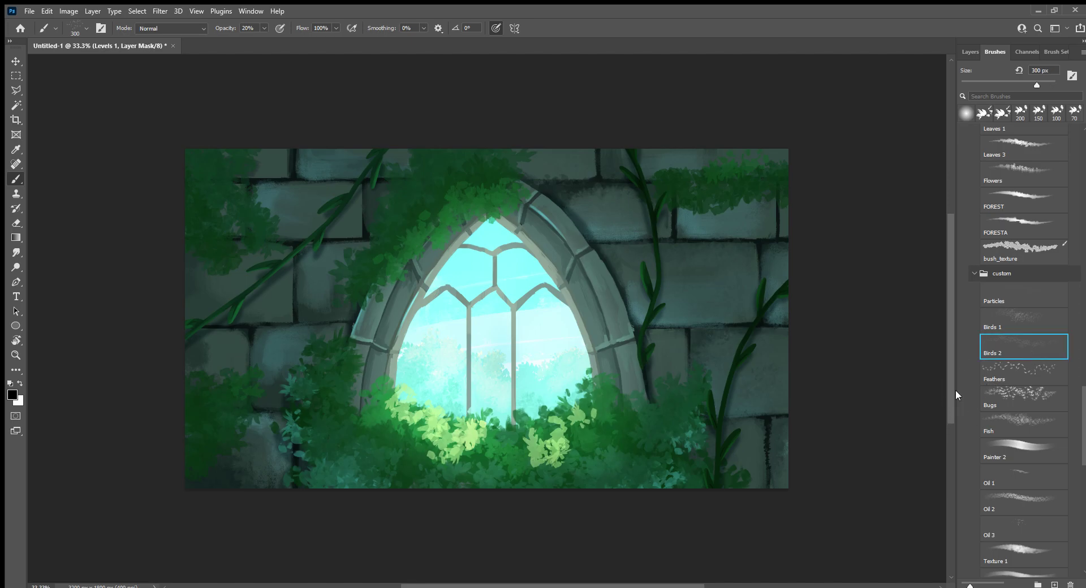
pyautogui.click(1055, 51)
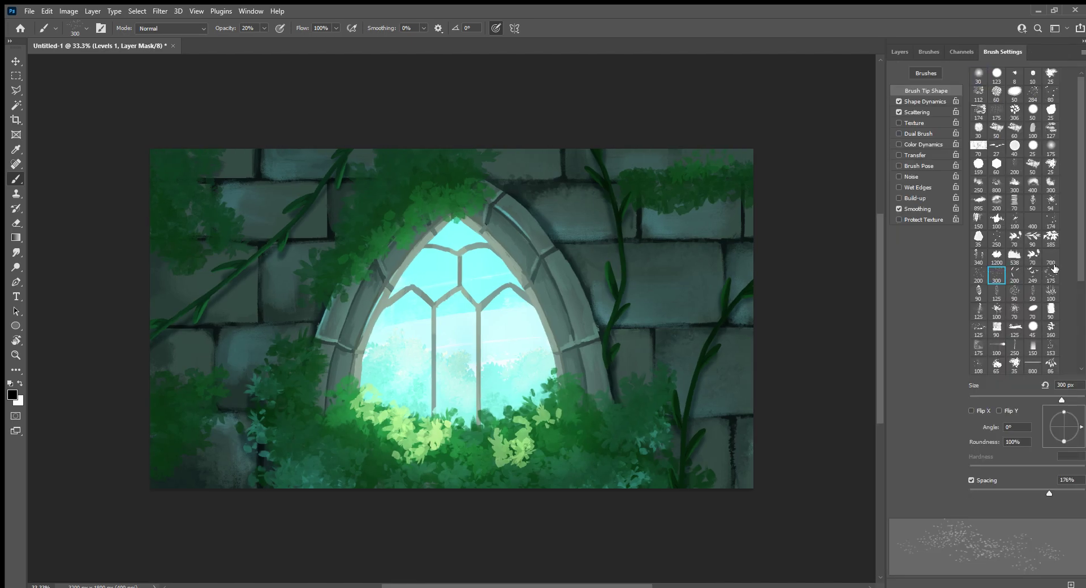
pyautogui.moveTo(1049, 493); pyautogui.dragTo(998, 493)
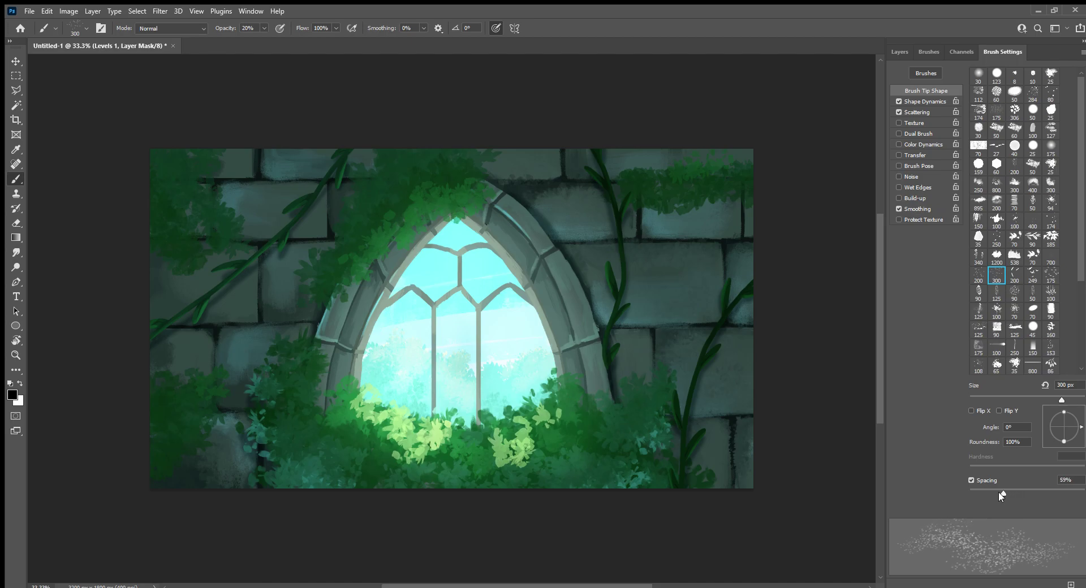
pyautogui.click(898, 101)
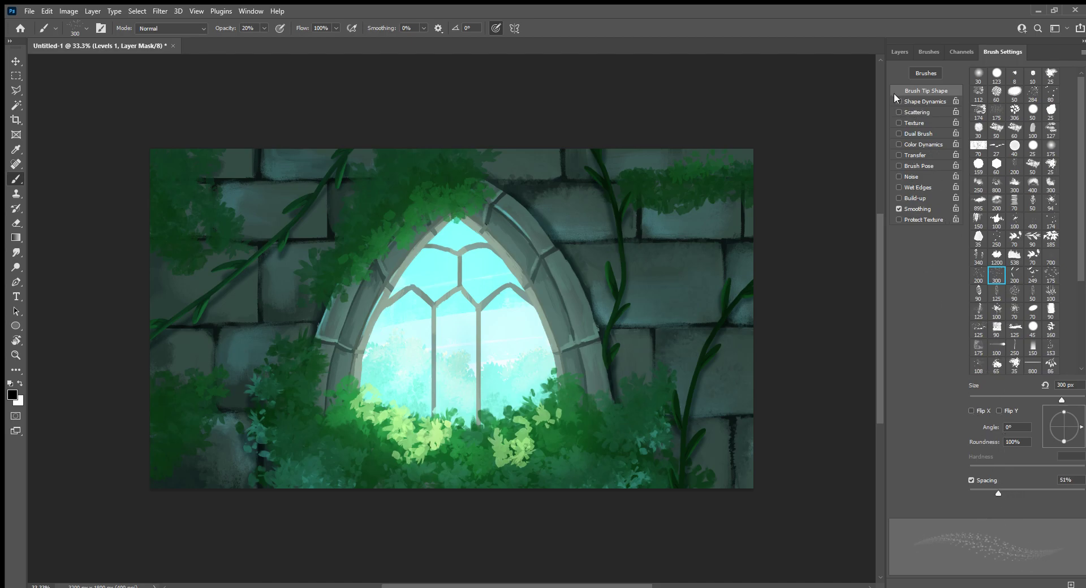
pyautogui.click(898, 101)
pyautogui.click(899, 52)
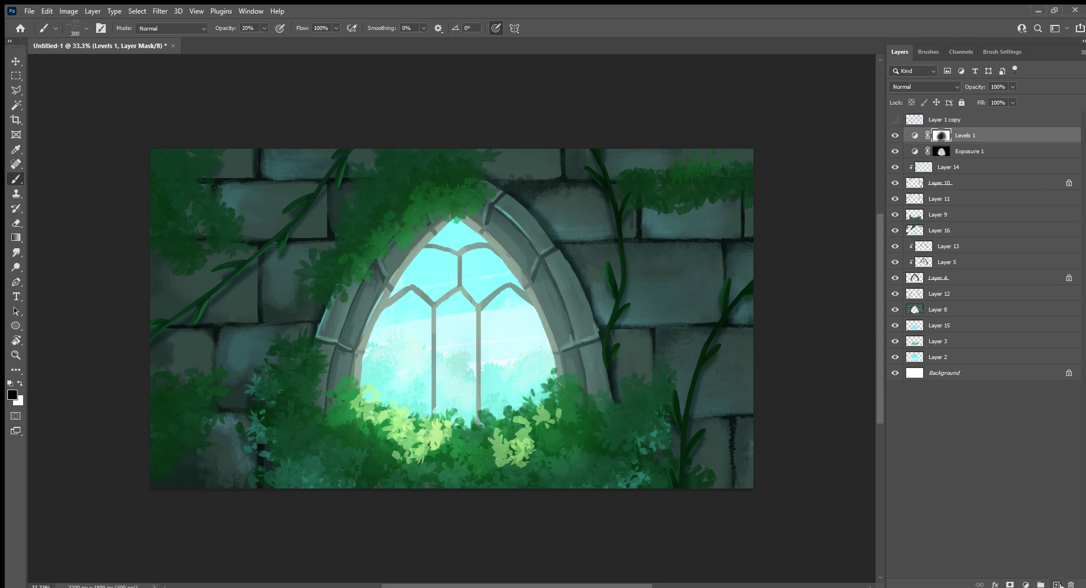
pyautogui.click(1056, 584)
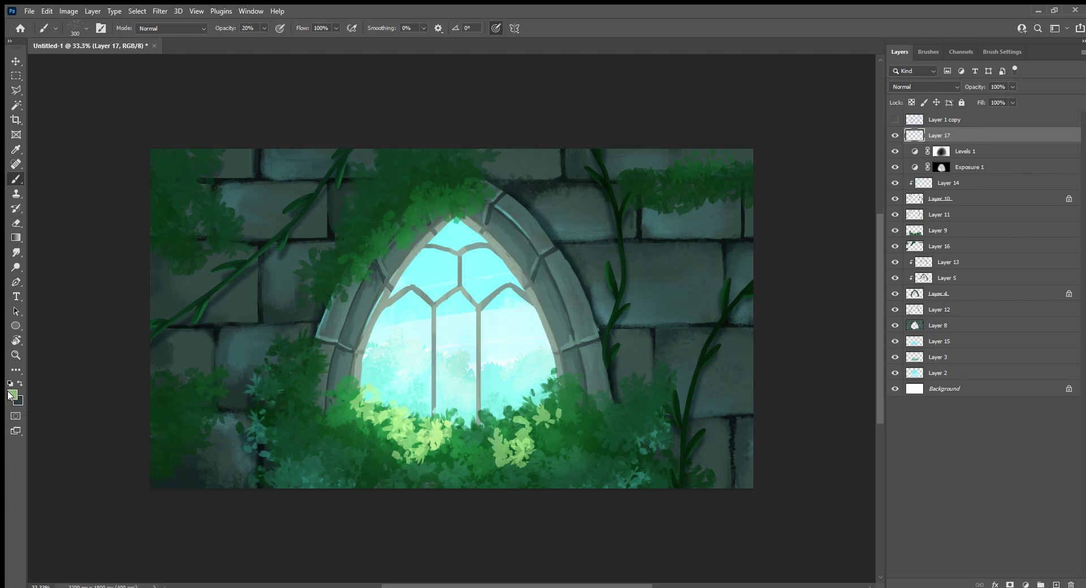
pyautogui.press('i')
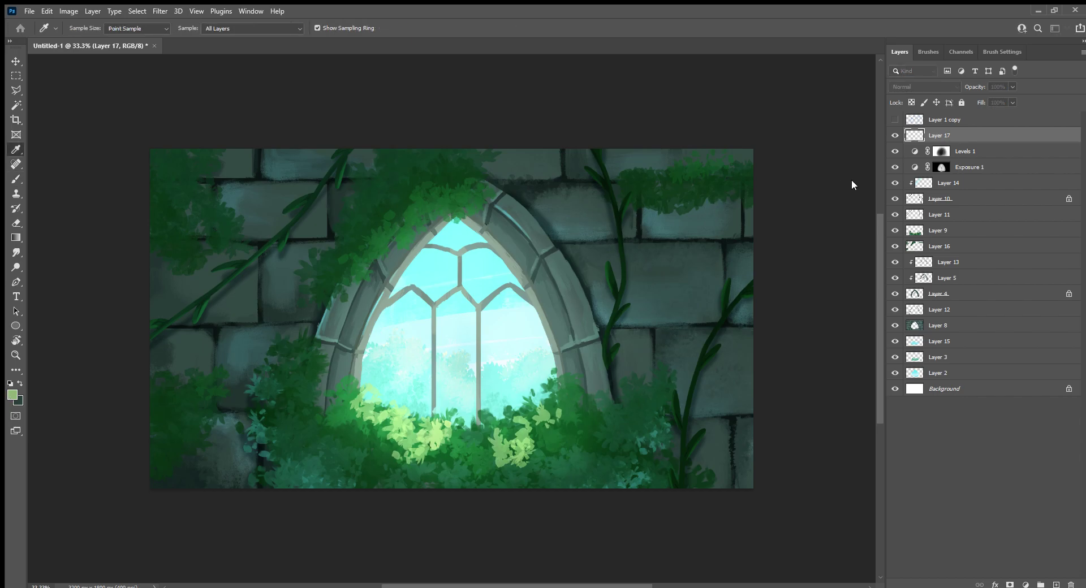
pyautogui.press('b')
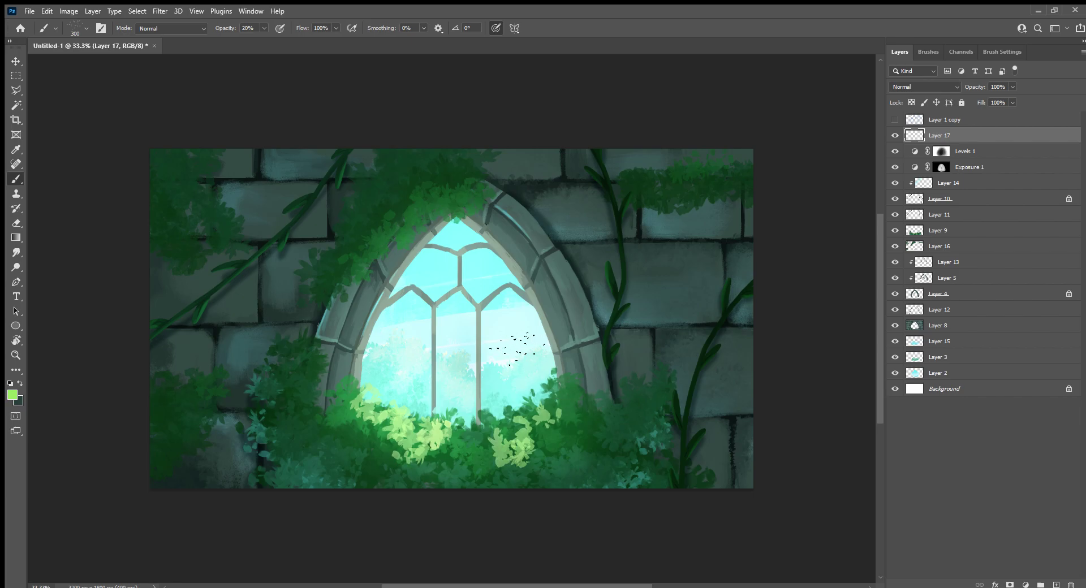
pyautogui.hotkey('ctrl', 'j')
pyautogui.hotkey('ctrl', 'j')
pyautogui.hotkey('ctrl', 'j')
pyautogui.hotkey('ctrl', 'j')
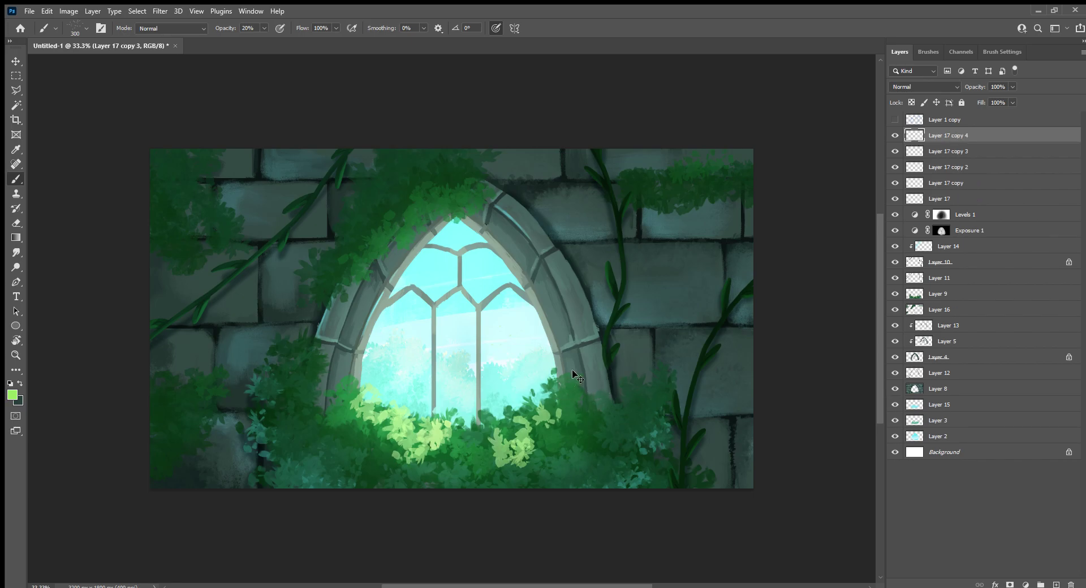
pyautogui.hotkey('ctrl', 'j')
pyautogui.hotkey('ctrl', 'j')
pyautogui.hotkey('ctrl', 'j')
pyautogui.hotkey('ctrl', 'j')
pyautogui.hotkey('ctrl', 'j')
pyautogui.hotkey('ctrl', 'j')
pyautogui.hotkey('ctrl', 'j')
pyautogui.hotkey('ctrl', 'j')
pyautogui.hotkey('ctrl', 'j')
pyautogui.hotkey('ctrl', 'j')
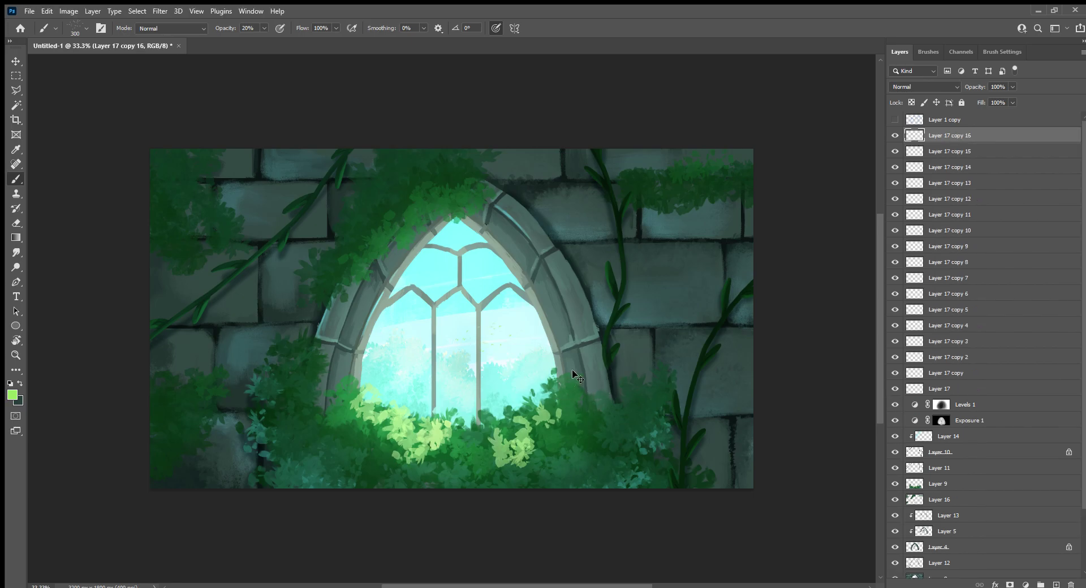
pyautogui.hotkey('ctrl', 'j')
pyautogui.hotkey('ctrl', 'j')
pyautogui.hotkey('ctrl', 'j')
pyautogui.press('Delete')
pyautogui.press('Delete')
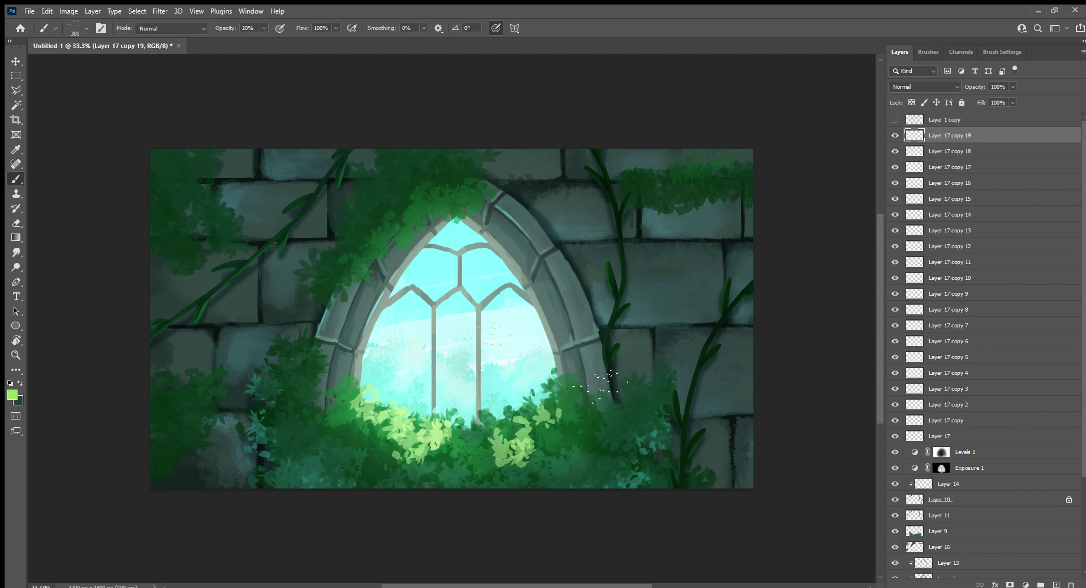
pyautogui.press('Delete')
pyautogui.press('Delete')
pyautogui.press('Delete')
pyautogui.press('Delete')
pyautogui.press('Delete')
pyautogui.press('Delete')
pyautogui.press('Delete')
pyautogui.press('Delete')
pyautogui.press('Delete')
pyautogui.press('Delete')
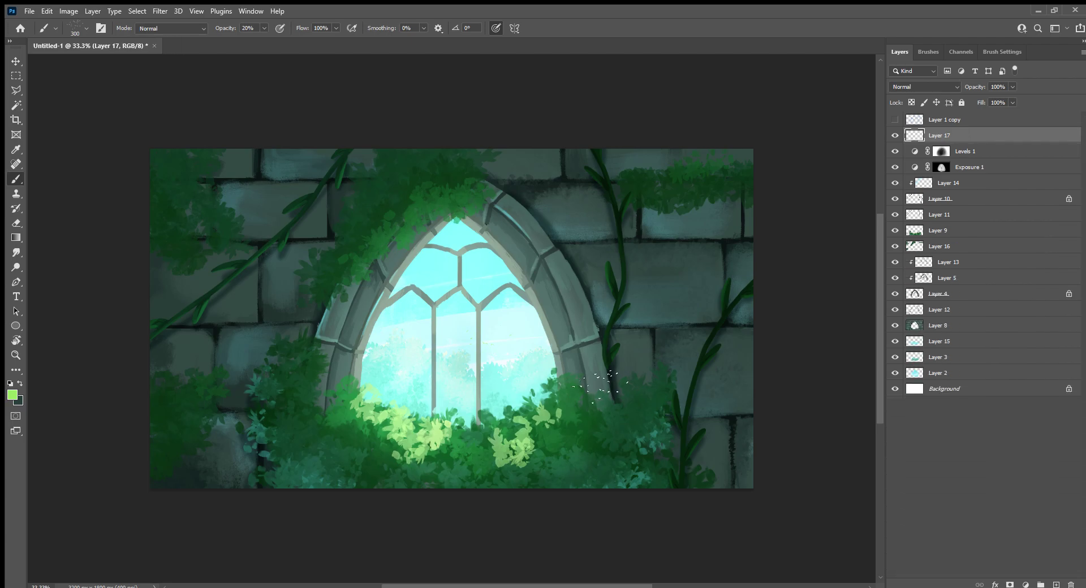
pyautogui.press('Delete')
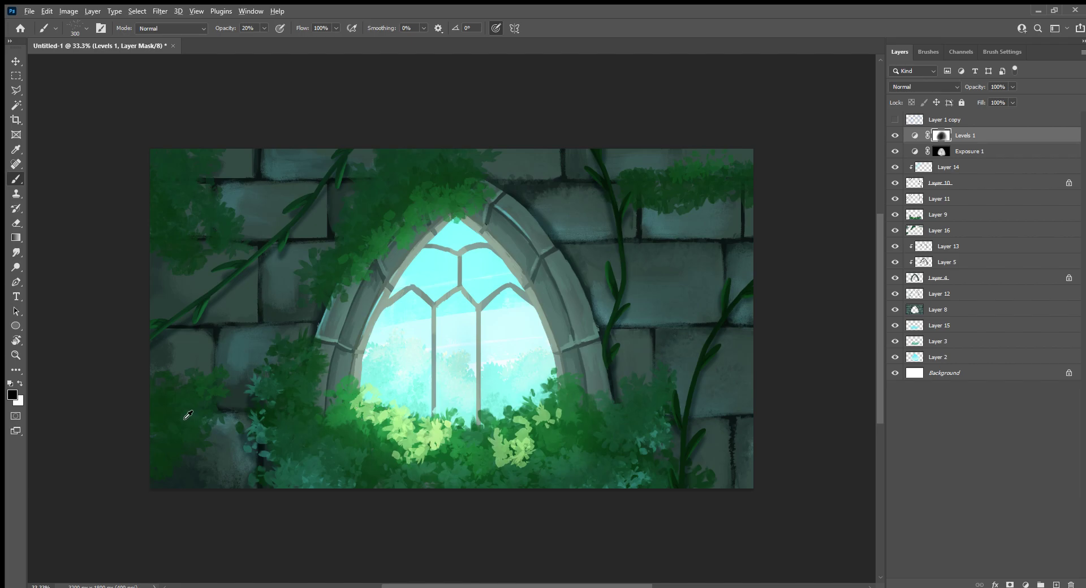
pyautogui.press('x')
# Create a bird layer using the vine's sampled dark green and move it between Layer 8 and Layer 15.
pyautogui.click(964, 180)
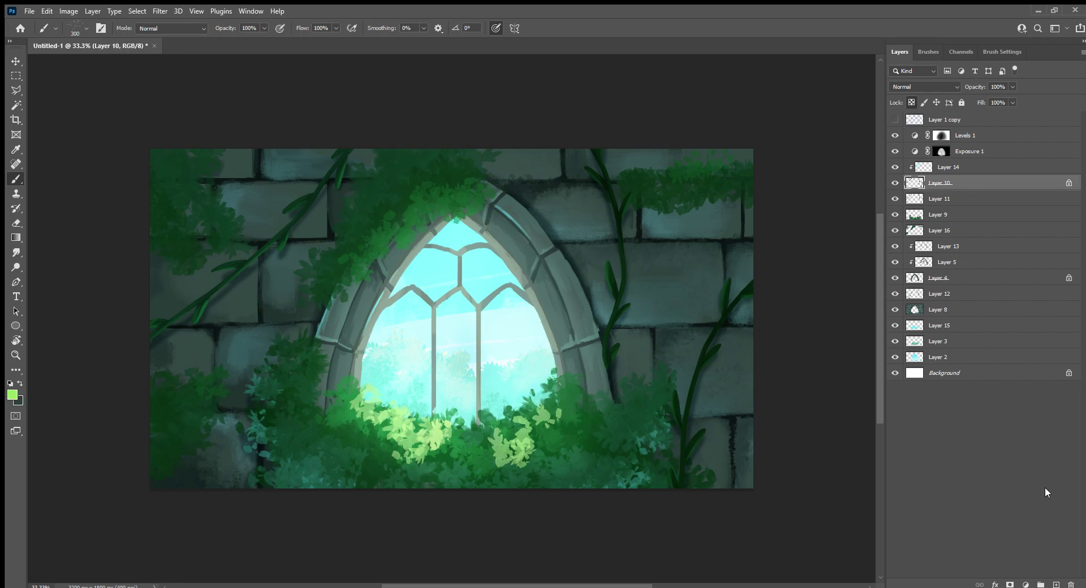
pyautogui.keyDown('ctrl'); pyautogui.click(1056, 584); pyautogui.keyUp('ctrl')
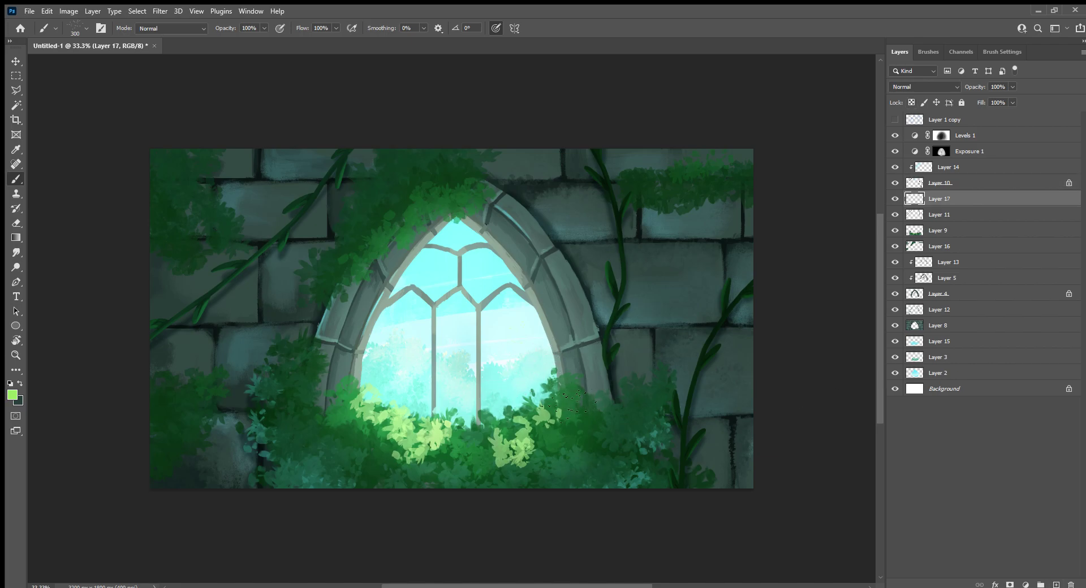
pyautogui.keyDown('alt'); pyautogui.click(602, 339); pyautogui.keyUp('alt')
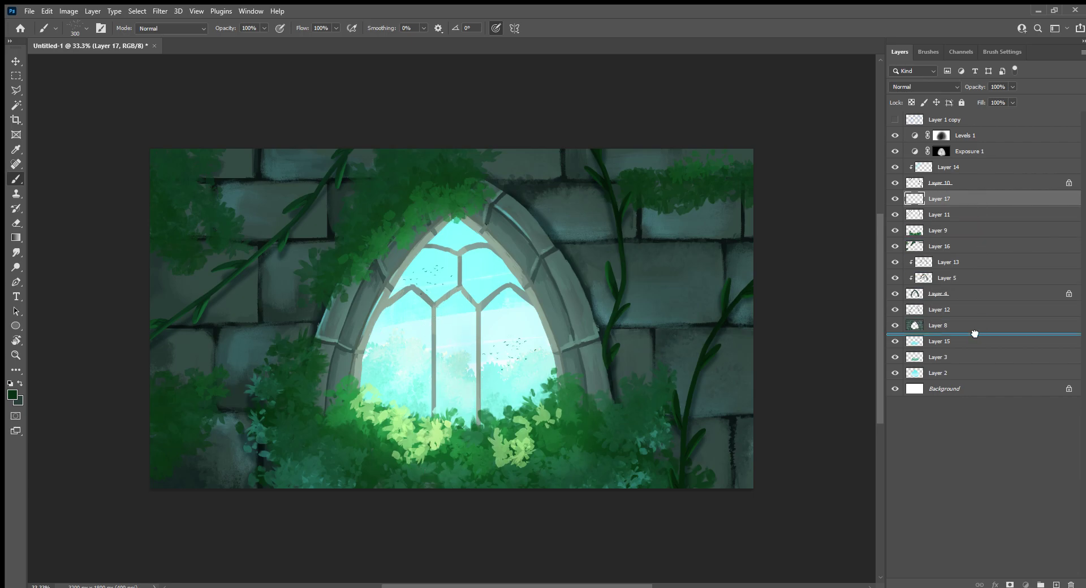
pyautogui.moveTo(978, 199); pyautogui.dragTo(972, 334)
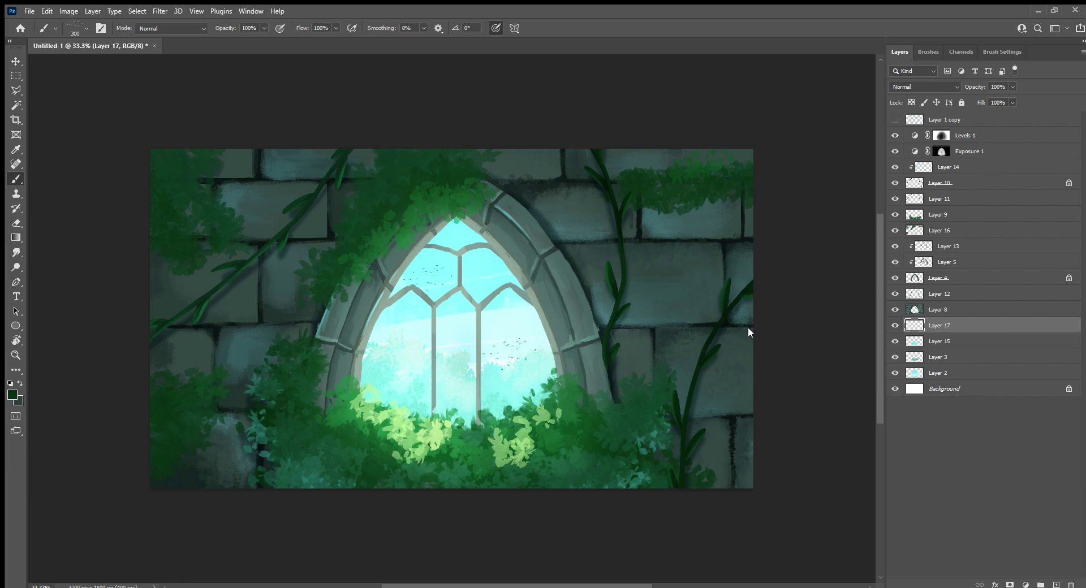
pyautogui.click(928, 51)
pyautogui.moveTo(1081, 406)
pyautogui.mouseDown()
pyautogui.moveTo(1082, 233)
pyautogui.moveTo(1082, 277)
pyautogui.mouseUp()
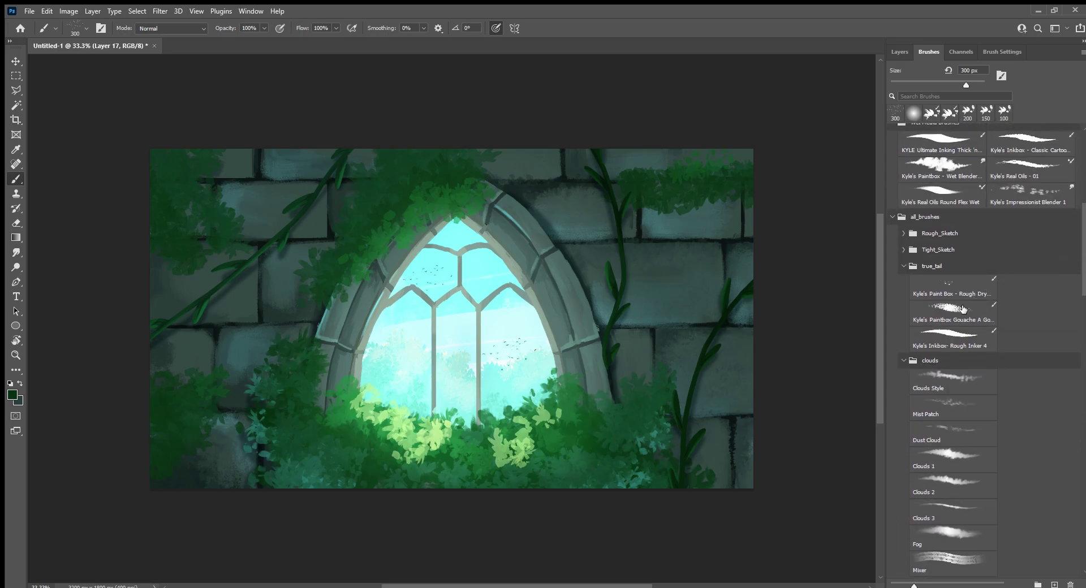
# Choose the Rough Inker 4 brush, sample light cyan from the sky, and add Layer 18 above Levels 1.
pyautogui.click(962, 311)
pyautogui.click(962, 290)
pyautogui.click(971, 340)
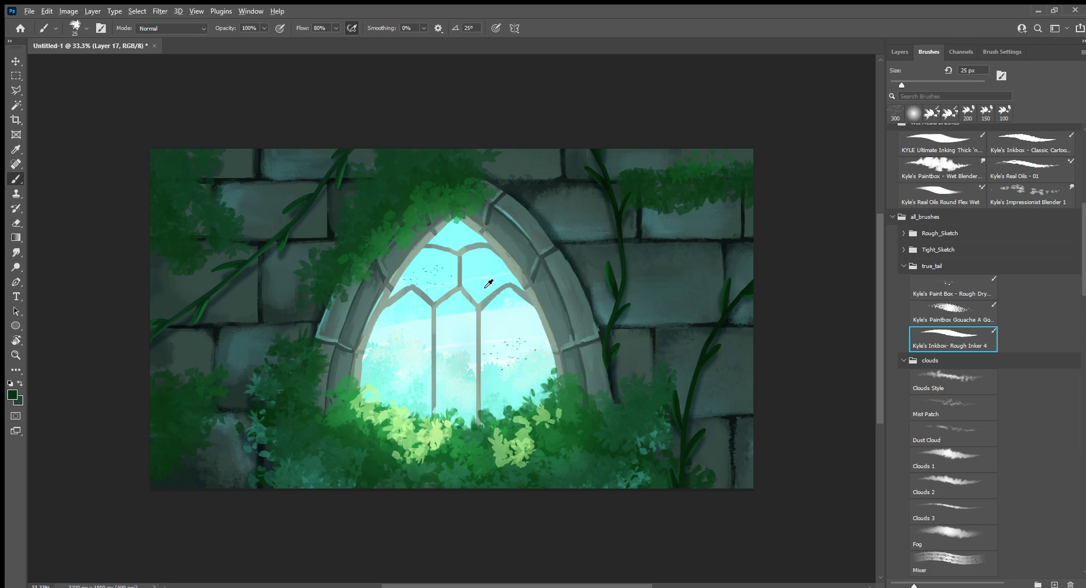
pyautogui.keyDown('alt'); pyautogui.click(487, 283); pyautogui.keyUp('alt')
pyautogui.click(899, 52)
pyautogui.click(992, 136)
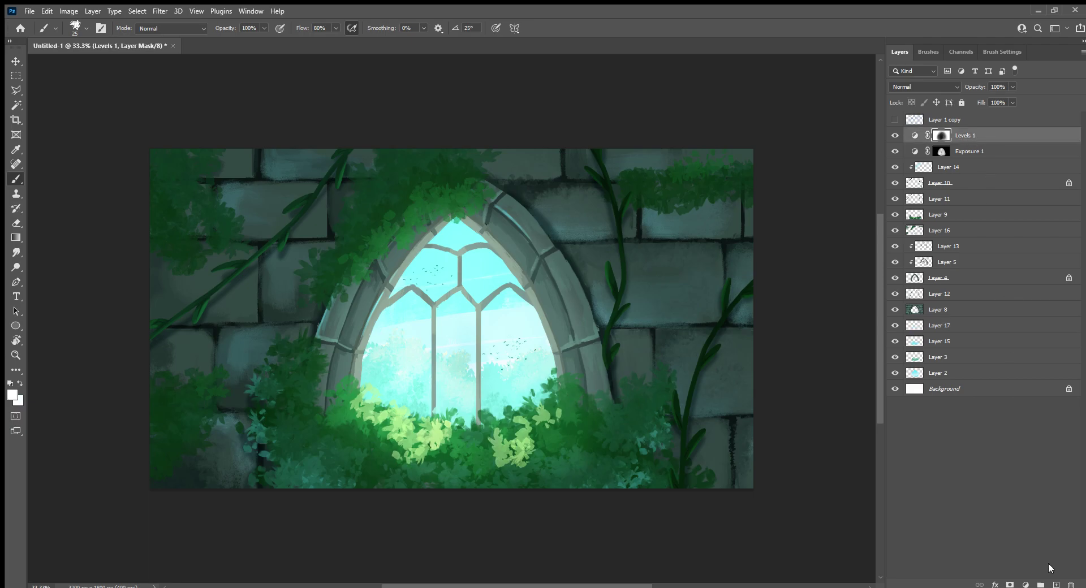
pyautogui.click(1055, 585)
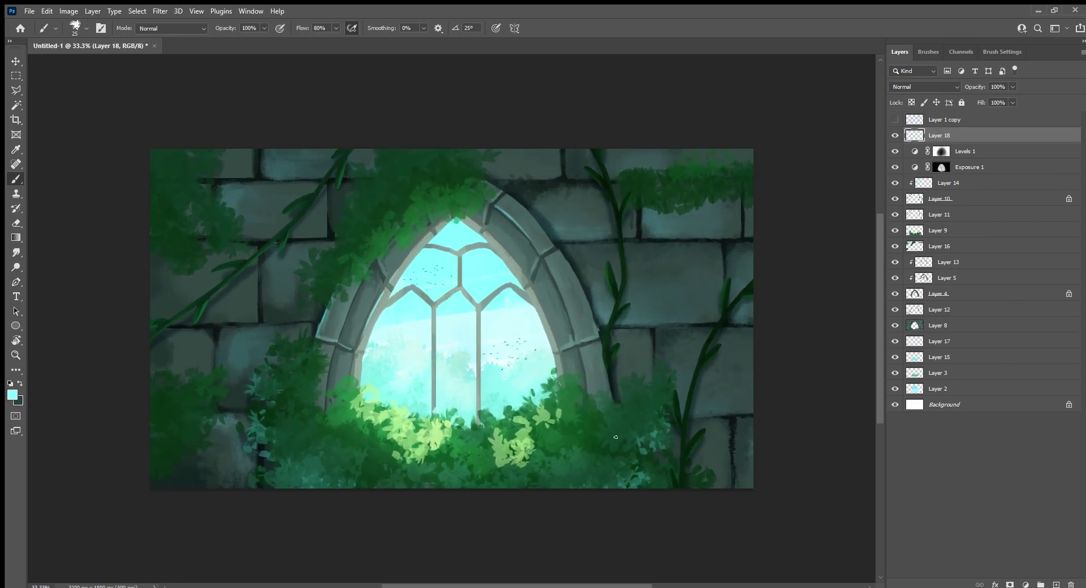
# Handwrite the signature and the year 2023 in the lower-right corner.
pyautogui.moveTo(613, 443); pyautogui.dragTo(656, 440)
pyautogui.click(650, 432)
pyautogui.moveTo(648, 431)
pyautogui.mouseDown()
pyautogui.moveTo(661, 429)
pyautogui.moveTo(651, 456)
pyautogui.mouseUp()
pyautogui.moveTo(656, 449)
pyautogui.mouseDown()
pyautogui.moveTo(684, 440)
pyautogui.moveTo(678, 451)
pyautogui.mouseUp()
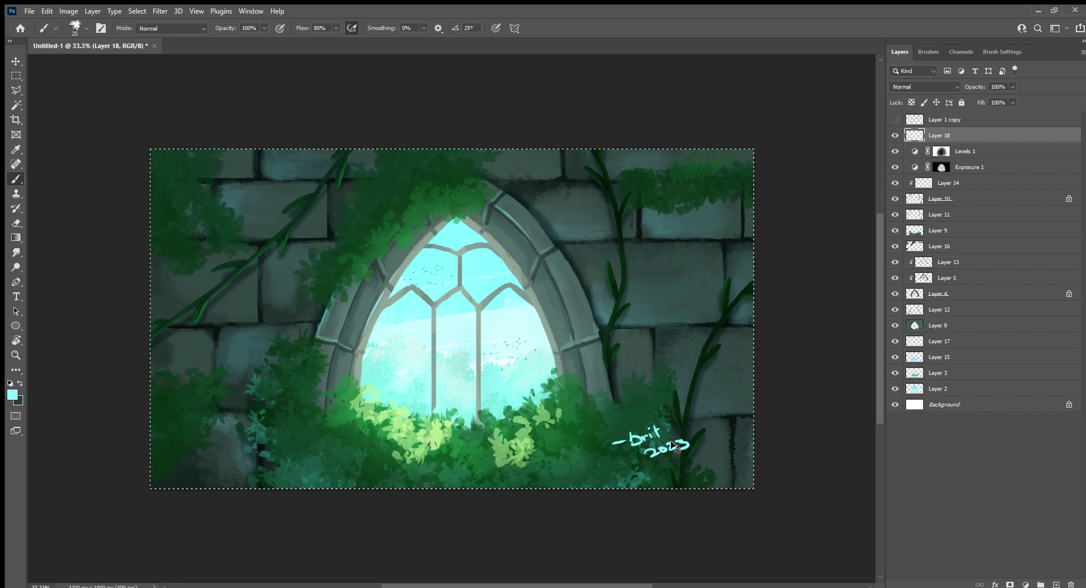